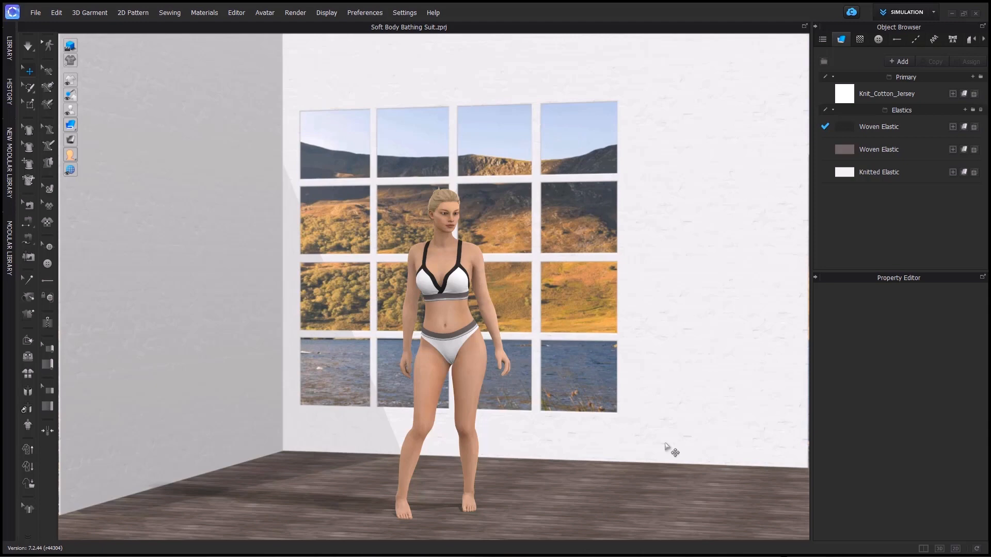
Turn on Soft Body Simulation for the avatar's torso and simulate the bathing suit on it
{"action": "left_click", "coordinate": [457, 312]}
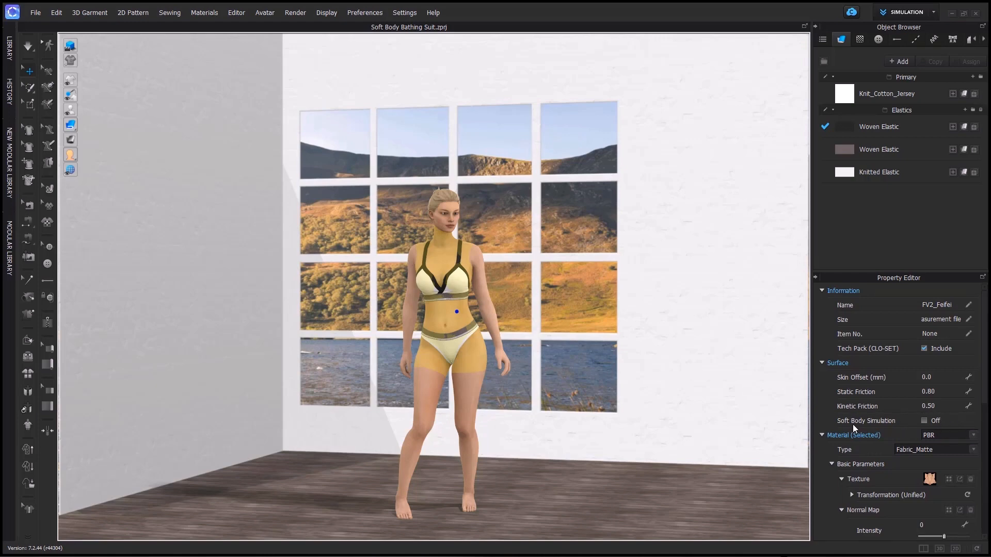
{"action": "left_click", "coordinate": [924, 421]}
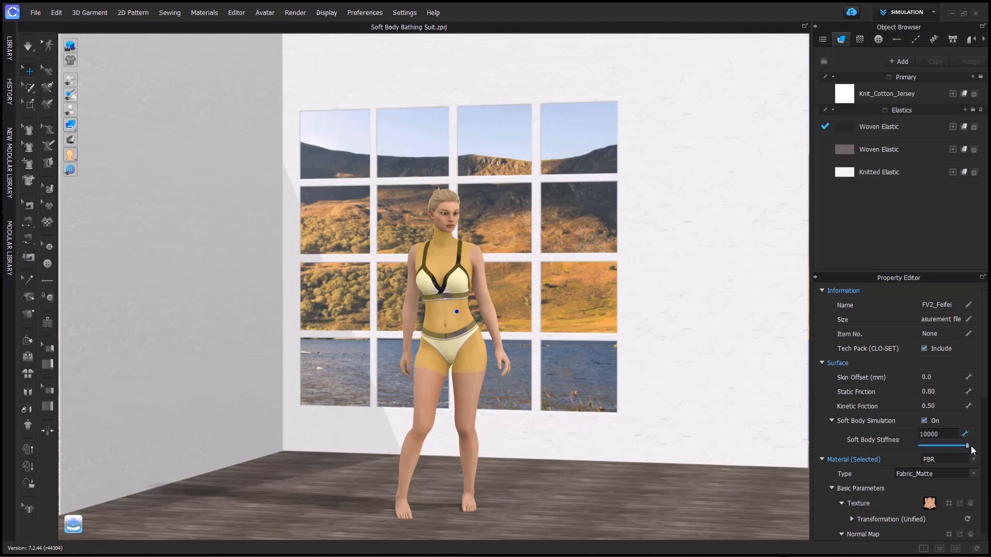
{"action": "left_click", "coordinate": [630, 356]}
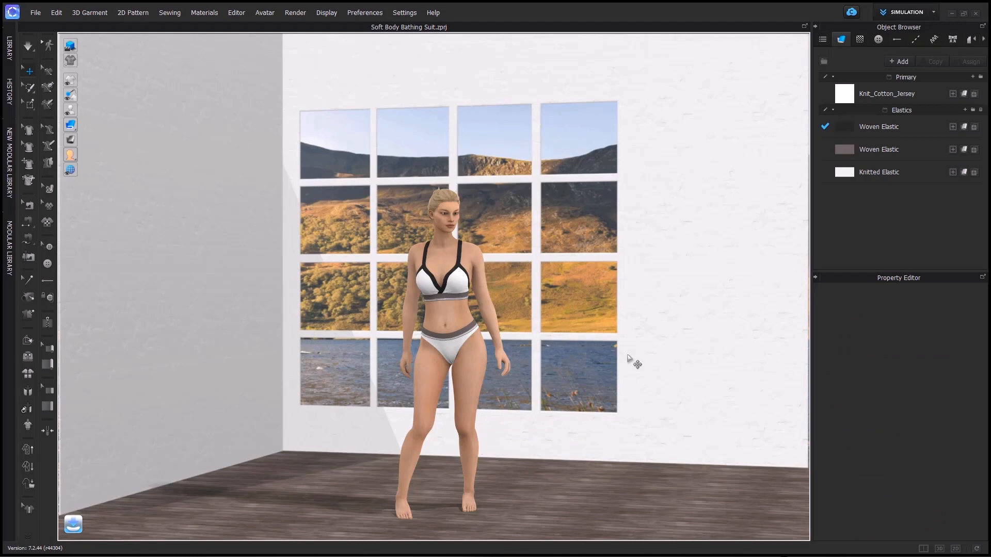
{"action": "key", "text": "space"}
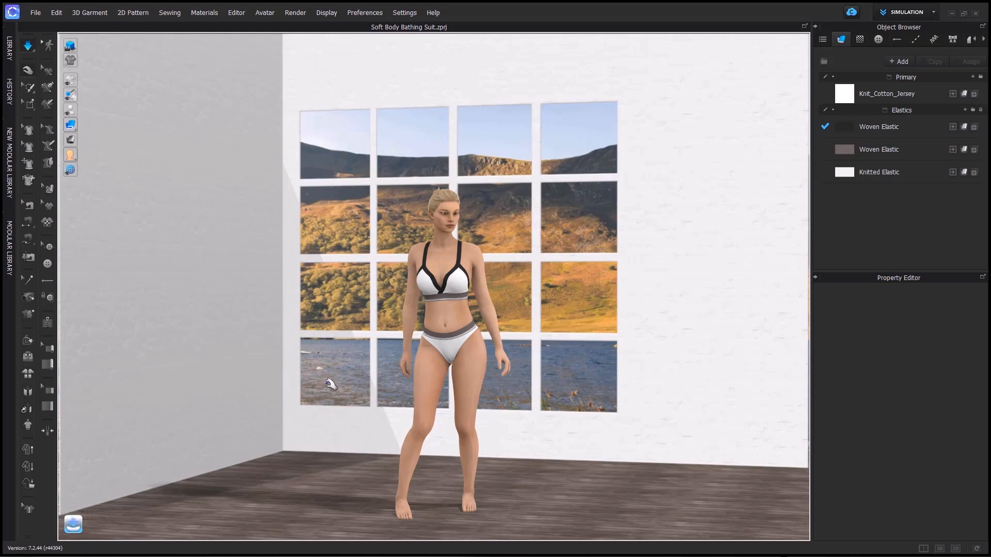
{"action": "key", "text": "space"}
Lower the avatar's Soft Body Stiffness to about 8077 and simulate the garment
{"action": "left_click", "coordinate": [449, 302]}
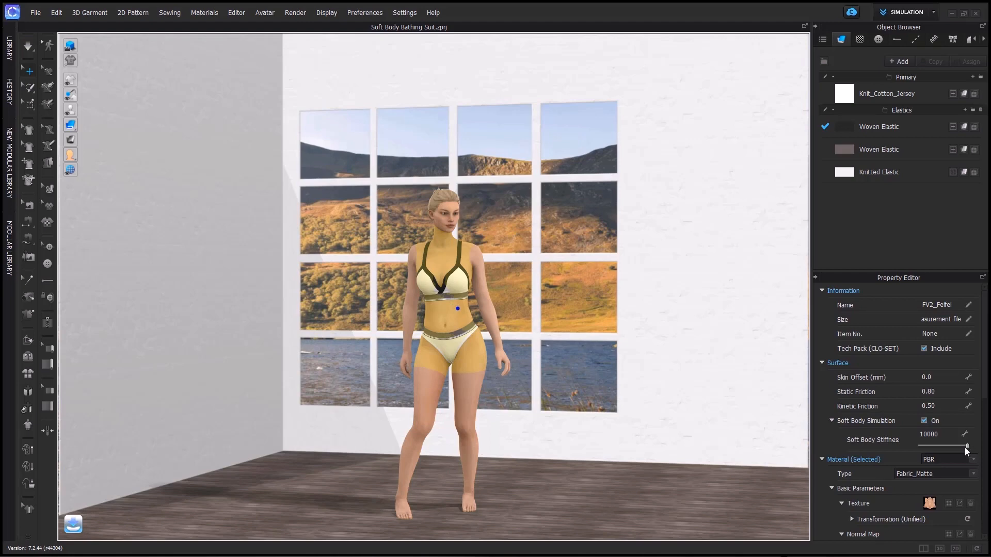
{"action": "left_click_drag", "start_coordinate": [968, 449], "coordinate": [960, 449]}
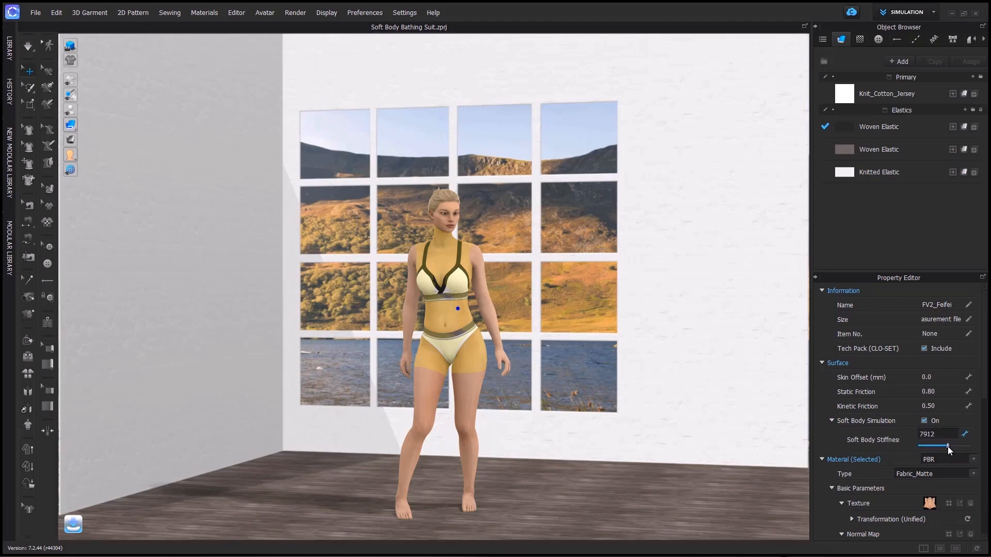
{"action": "left_click", "coordinate": [653, 415]}
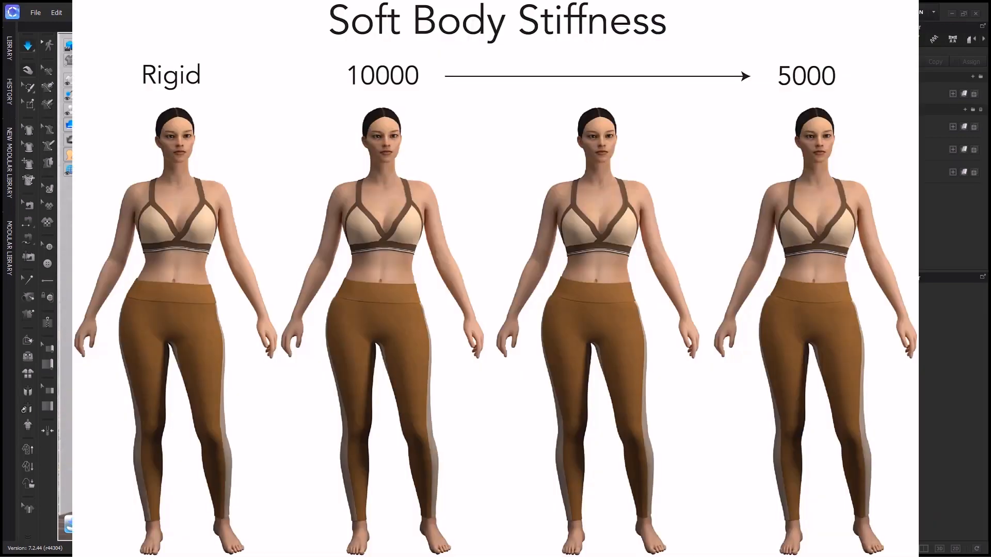
{"action": "key", "text": "space"}
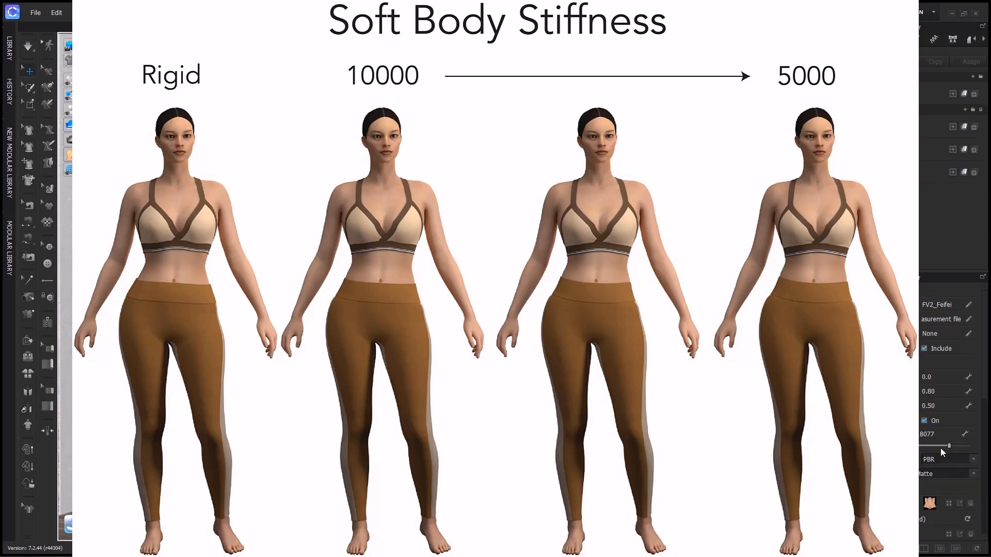
Lower the Soft Body Stiffness further in stages to about 5714, simulating the garment after each change
{"action": "left_click_drag", "start_coordinate": [950, 446], "coordinate": [930, 447]}
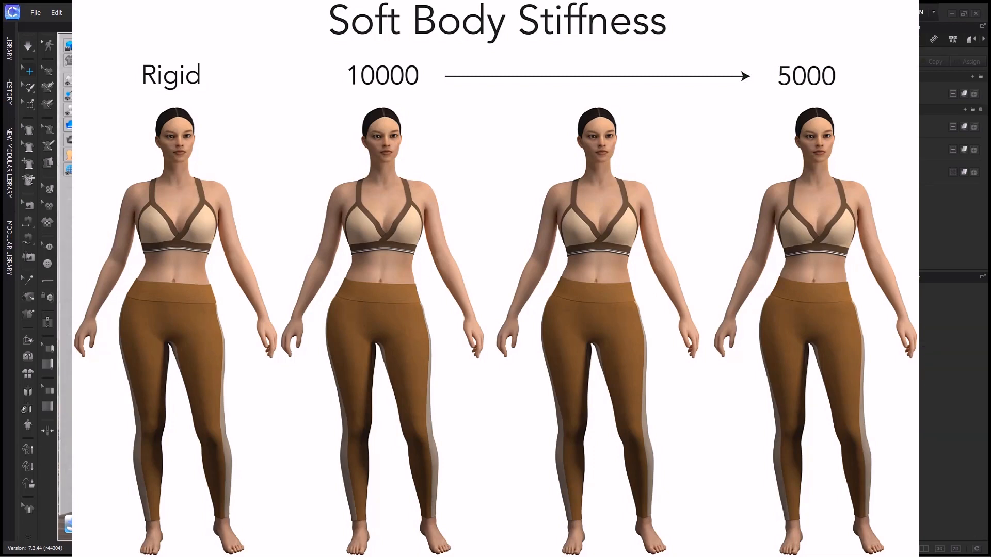
{"action": "key", "text": "space"}
{"action": "key", "text": "space"}
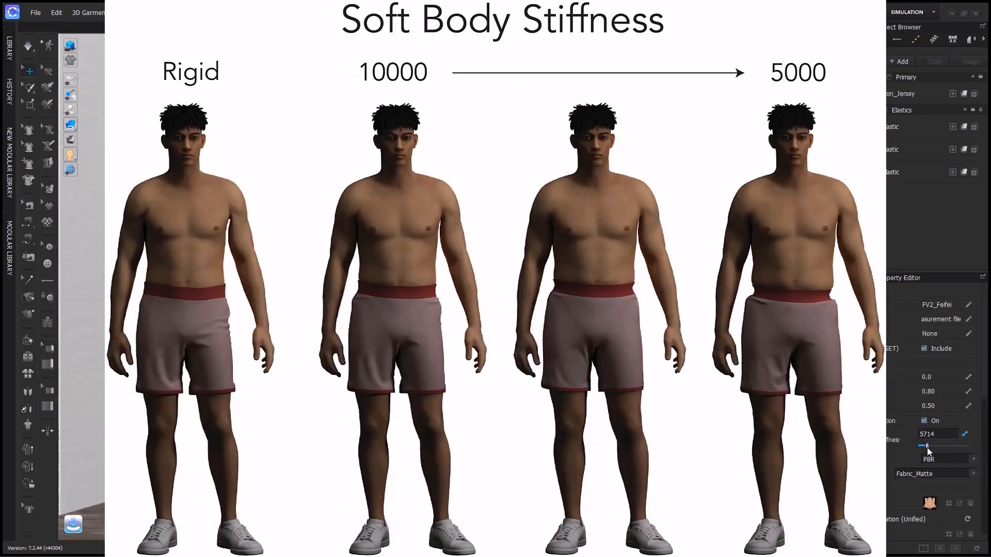
{"action": "left_click", "coordinate": [733, 402]}
{"action": "key", "text": "space"}
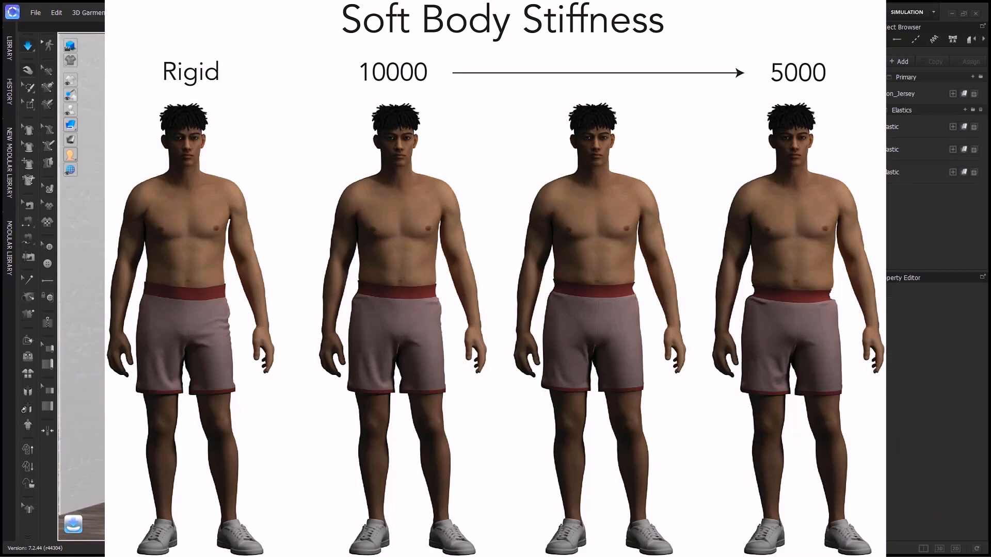
Stop the simulation, set the avatar's Soft Body Stiffness to 10000 and simulate the garment again
{"action": "key", "text": "space"}
{"action": "left_click", "coordinate": [496, 279]}
{"action": "left_click_drag", "start_coordinate": [922, 446], "coordinate": [970, 447]}
{"action": "left_click", "coordinate": [697, 310]}
{"action": "key", "text": "space"}
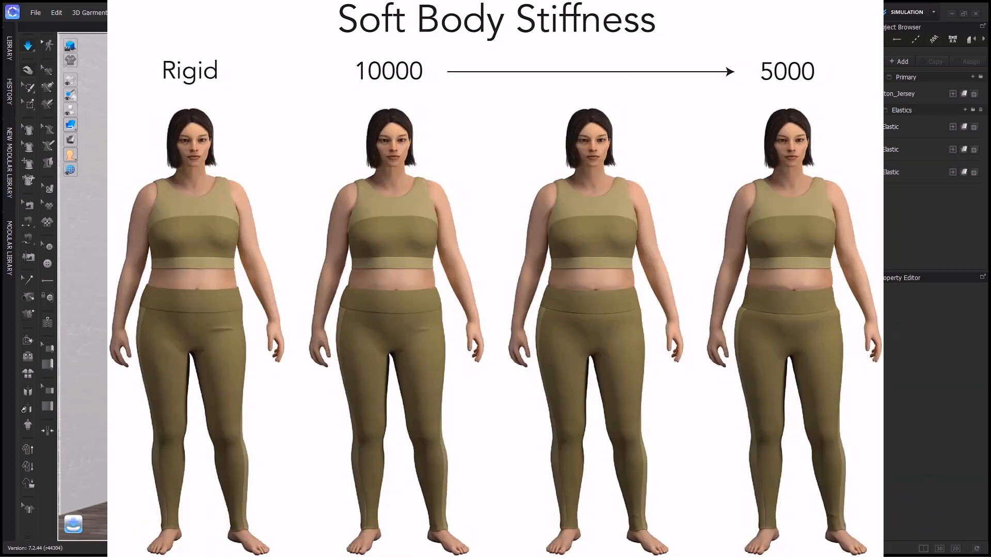
Turn off Soft Body Simulation for the avatar and simulate the garment on the rigid body
{"action": "key", "text": "space"}
{"action": "left_click", "coordinate": [465, 258]}
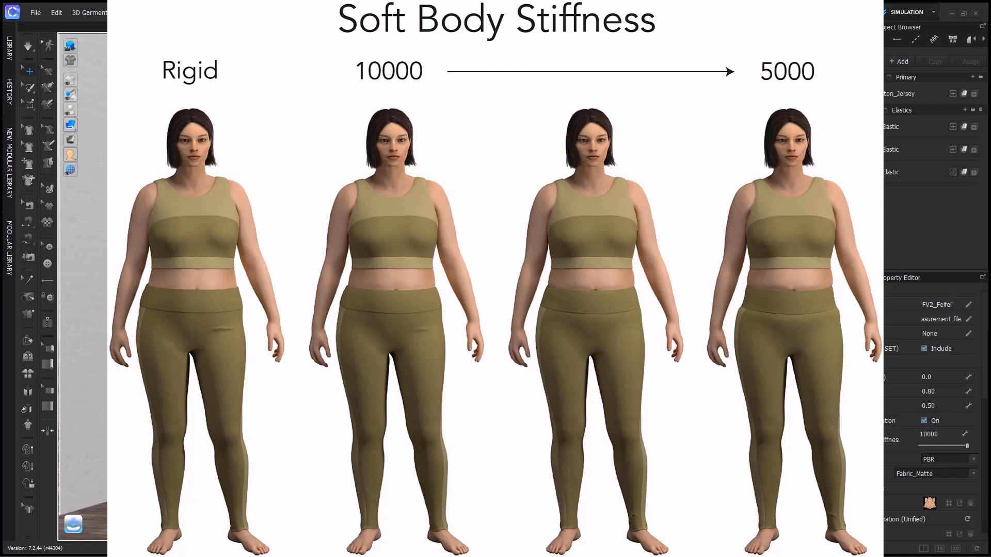
{"action": "left_click", "coordinate": [925, 422]}
{"action": "left_click", "coordinate": [672, 336]}
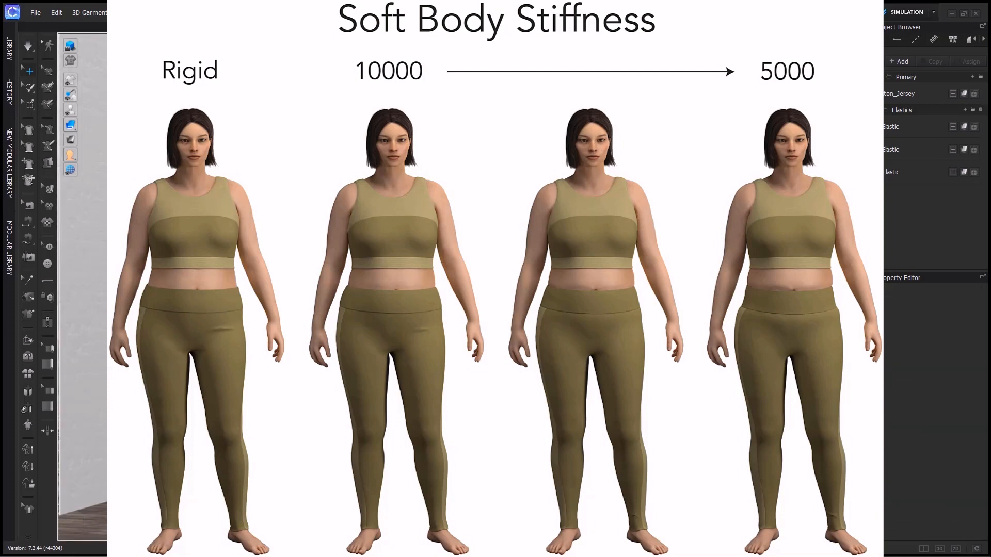
{"action": "key", "text": "space"}
Turn Soft Body Simulation back on for the avatar's torso and rerun the simulation
{"action": "left_click", "coordinate": [442, 327]}
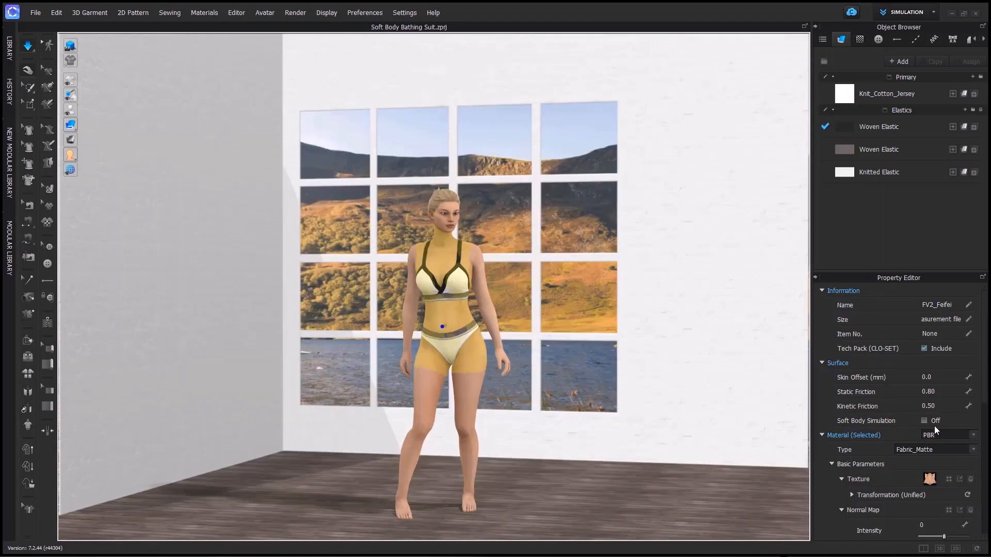
{"action": "key", "text": "space"}
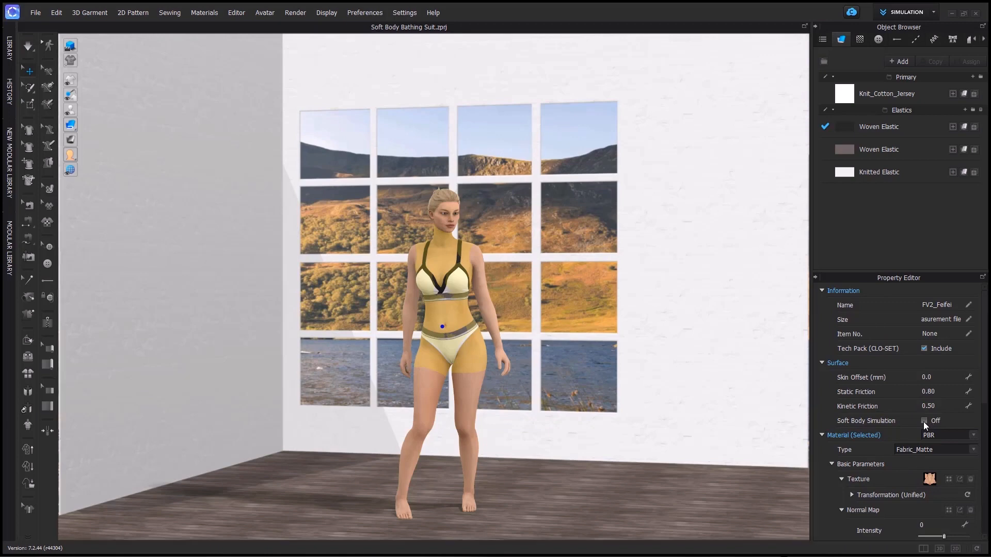
{"action": "left_click", "coordinate": [924, 421]}
{"action": "left_click", "coordinate": [644, 308]}
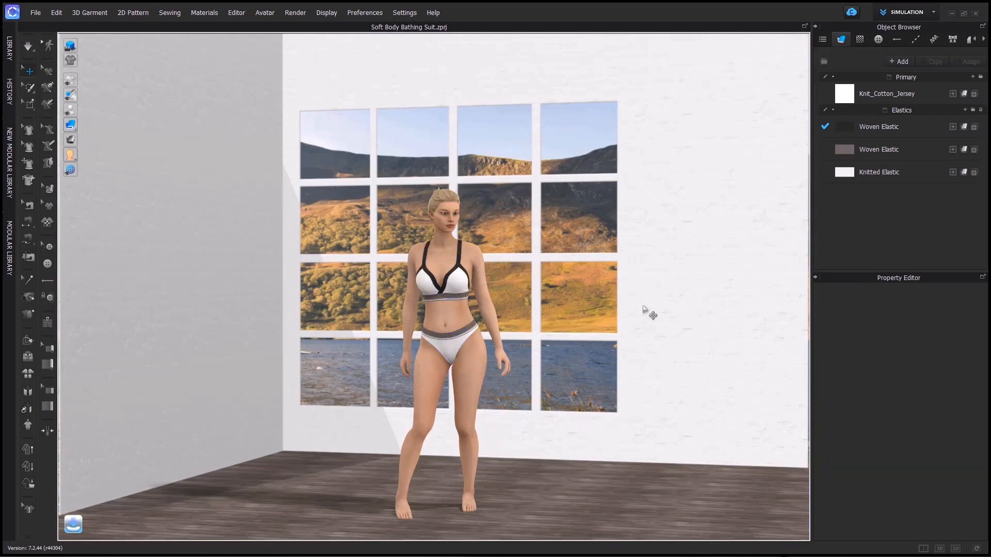
{"action": "key", "text": "space"}
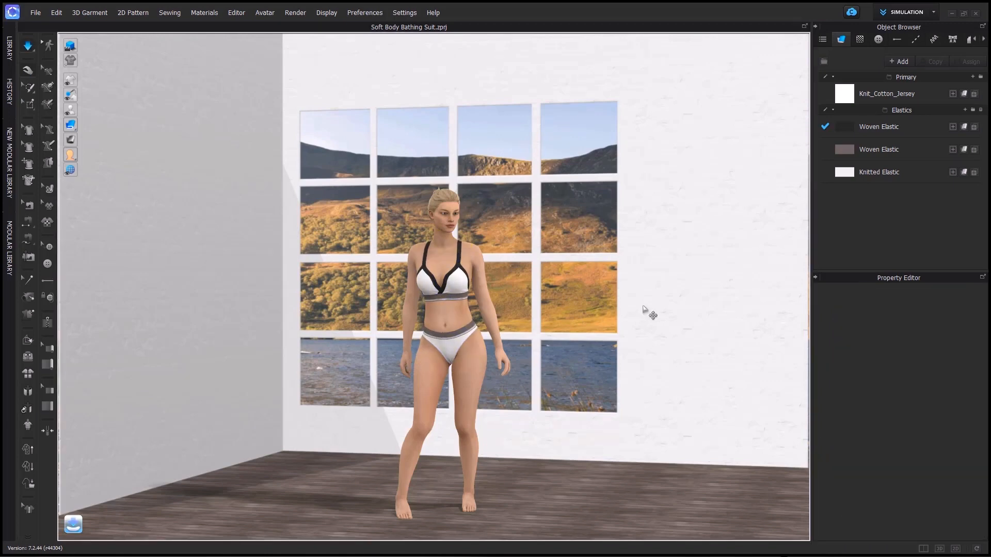
{"action": "left_click", "coordinate": [266, 13]}
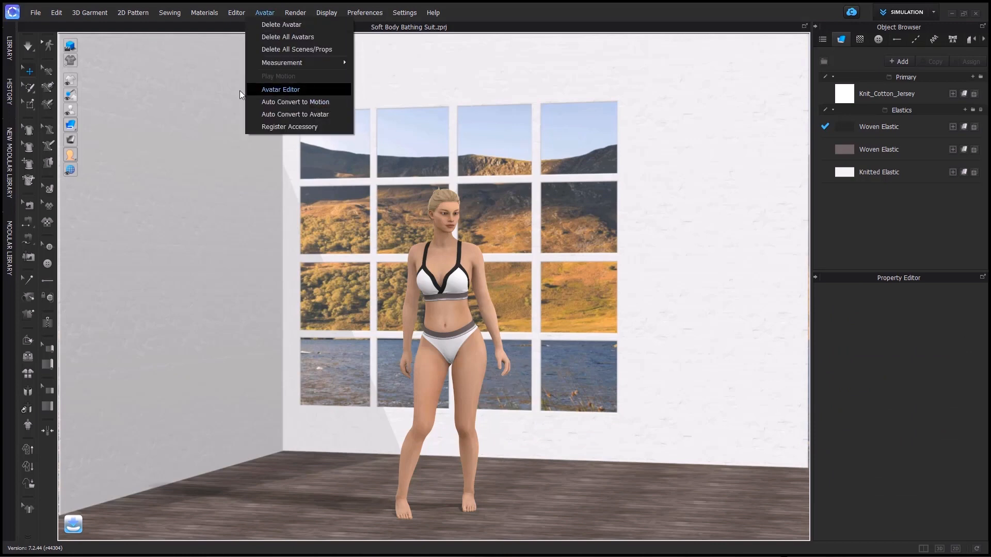
{"action": "left_click", "coordinate": [494, 89]}
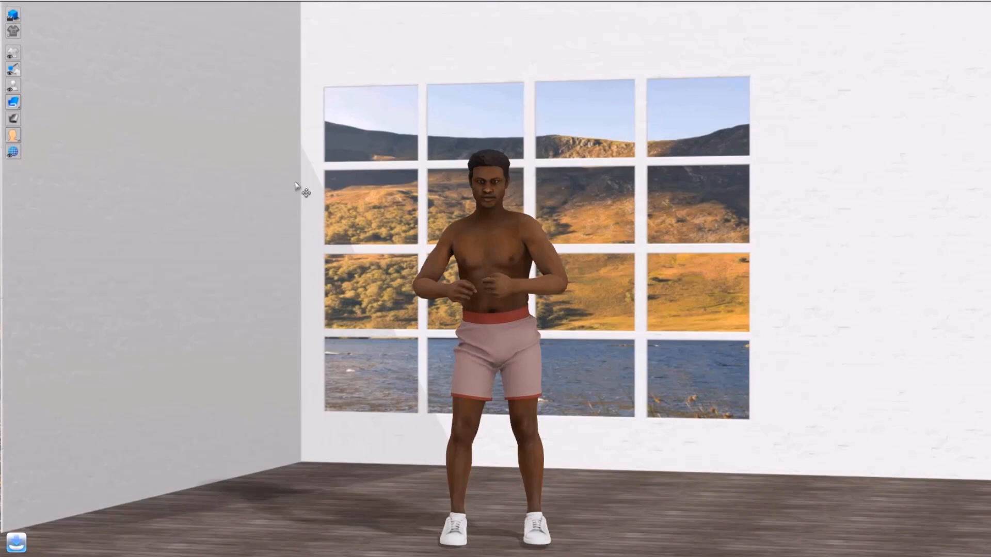
{"action": "left_click", "coordinate": [14, 119]}
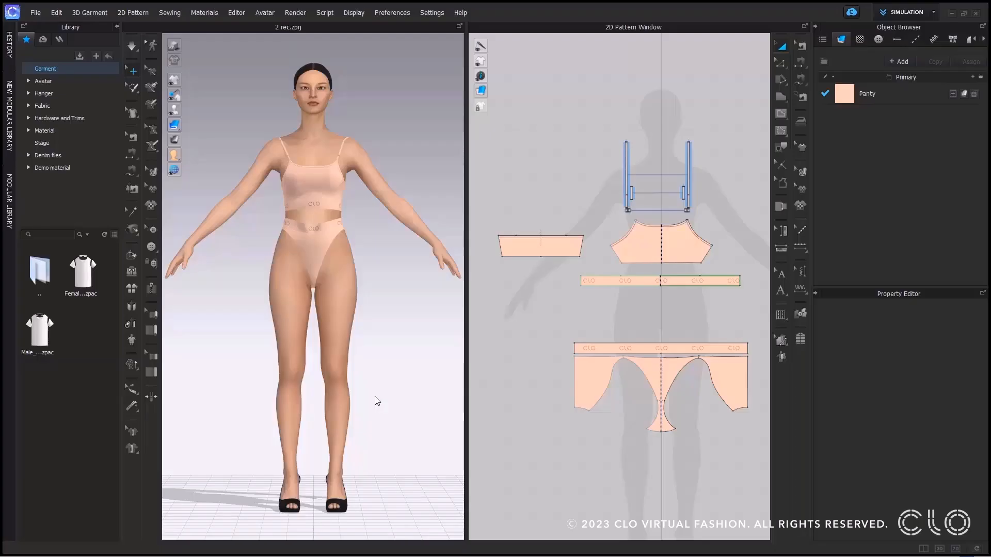
Open the Elastic folder of the Fabric library to access the knitted and woven elastic fabrics
{"action": "scroll", "coordinate": [327, 294], "scroll_direction": "up", "scroll_amount": 5}
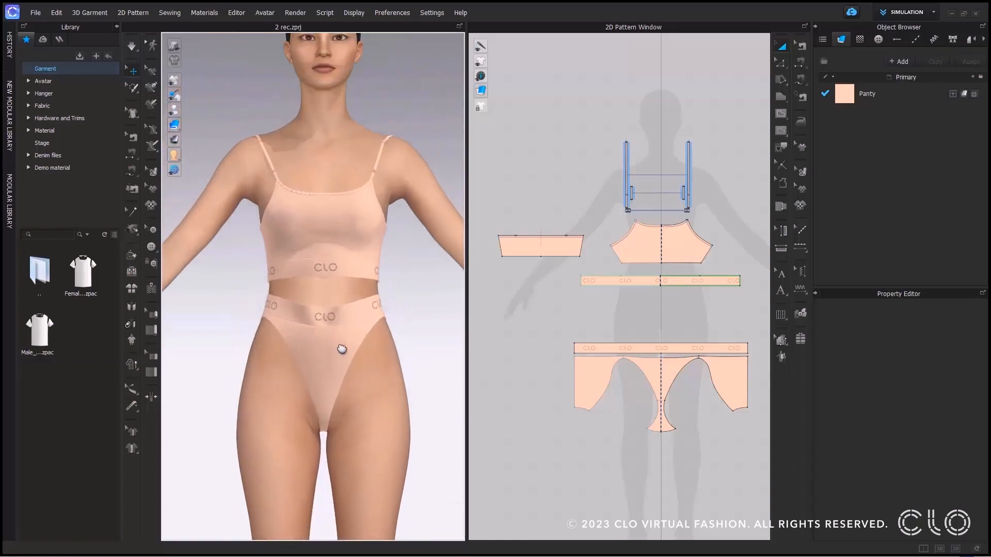
{"action": "mouse_move", "coordinate": [345, 332]}
{"action": "right_mouse_down"}
{"action": "mouse_move", "coordinate": [323, 343]}
{"action": "mouse_move", "coordinate": [284, 329]}
{"action": "mouse_move", "coordinate": [347, 345]}
{"action": "mouse_move", "coordinate": [343, 330]}
{"action": "right_mouse_up"}
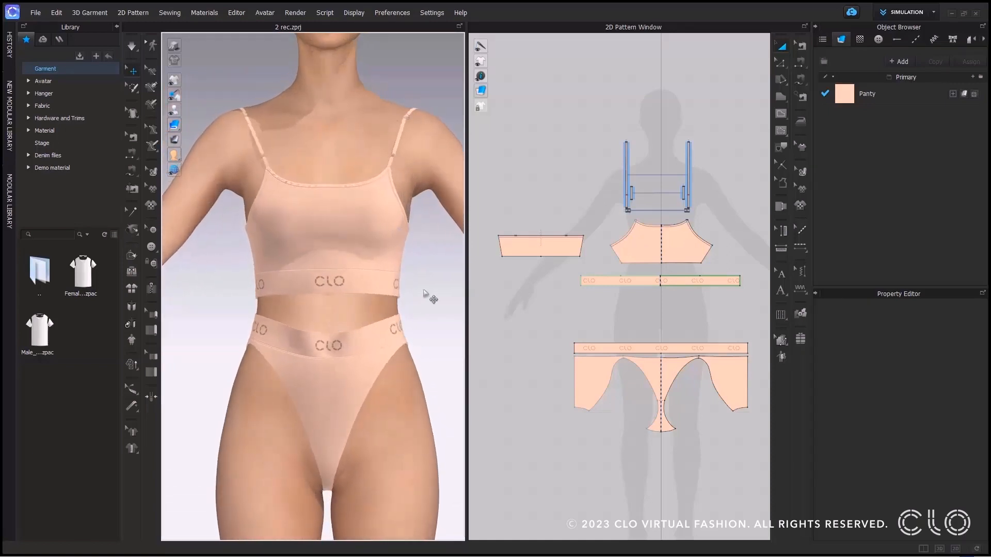
{"action": "left_click", "coordinate": [69, 106]}
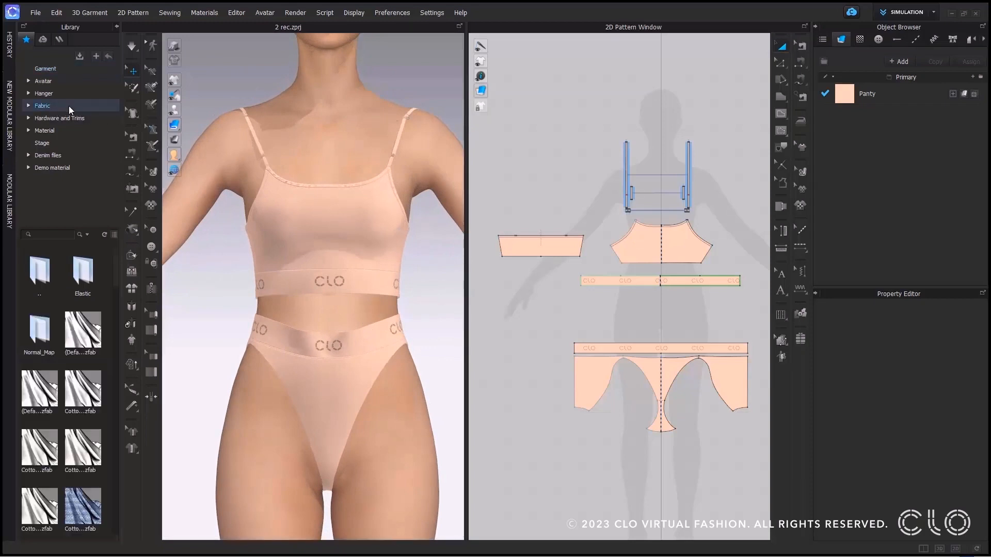
{"action": "double_click", "coordinate": [94, 269]}
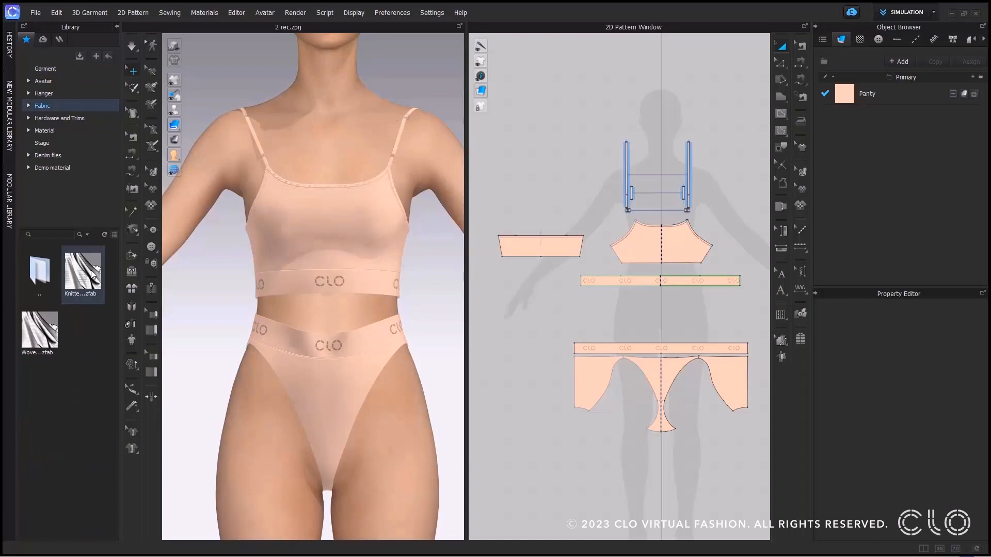
{"action": "mouse_move", "coordinate": [93, 273]}
{"action": "mouse_move", "coordinate": [40, 339]}
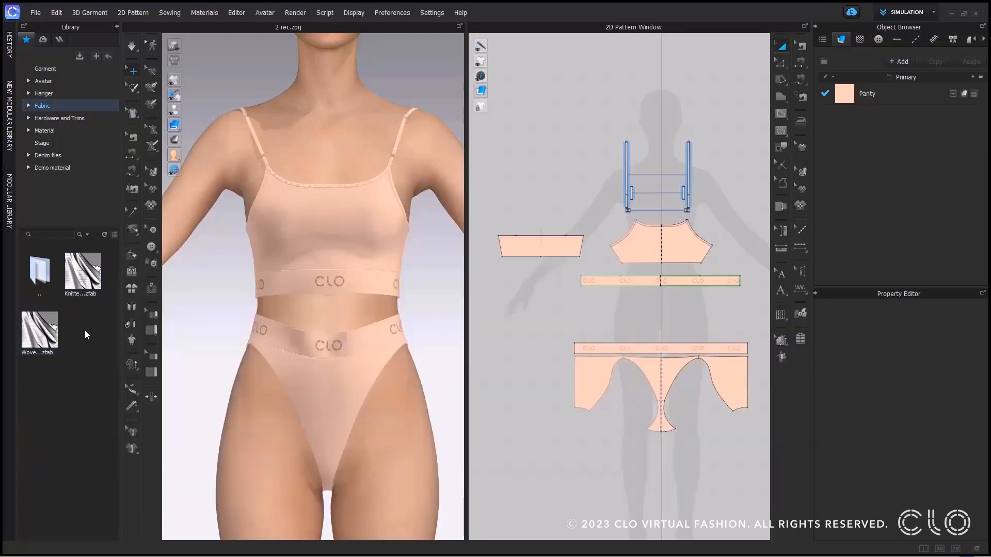
Create a fabric group named Trims and add the Knitted Elastic library fabric to it
{"action": "left_click", "coordinate": [827, 62]}
{"action": "type", "text": "Trims"}
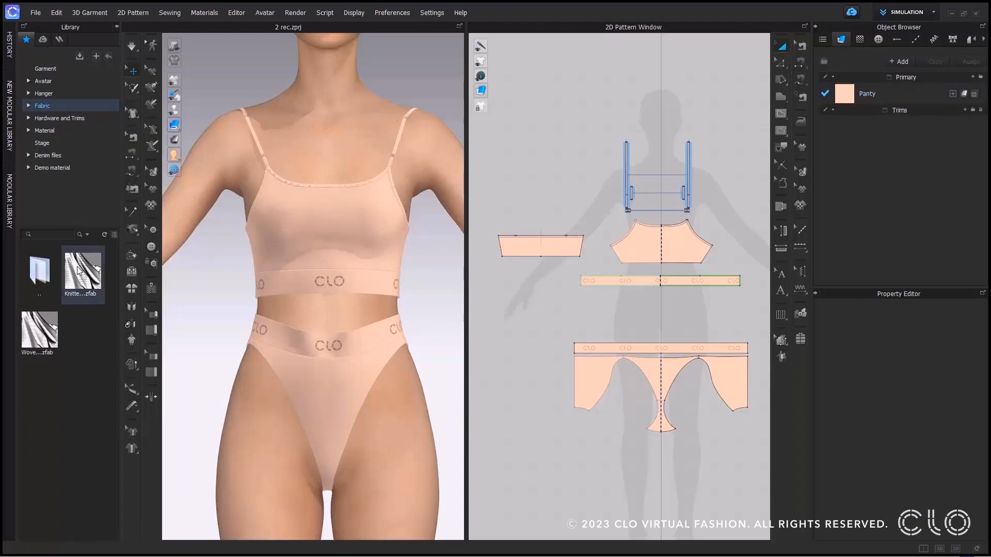
{"action": "left_click_drag", "start_coordinate": [80, 268], "coordinate": [450, 153]}
{"action": "left_click_drag", "start_coordinate": [881, 124], "coordinate": [880, 137]}
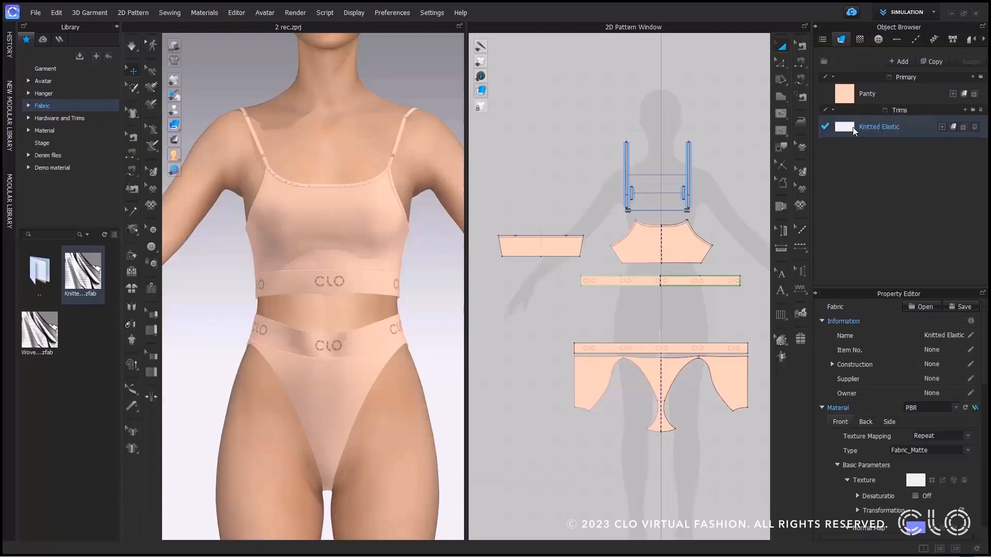
Assign the Knitted Elastic fabric to the crop top's hem band pattern and inspect it in 3D
{"action": "left_click_drag", "start_coordinate": [855, 129], "coordinate": [661, 277]}
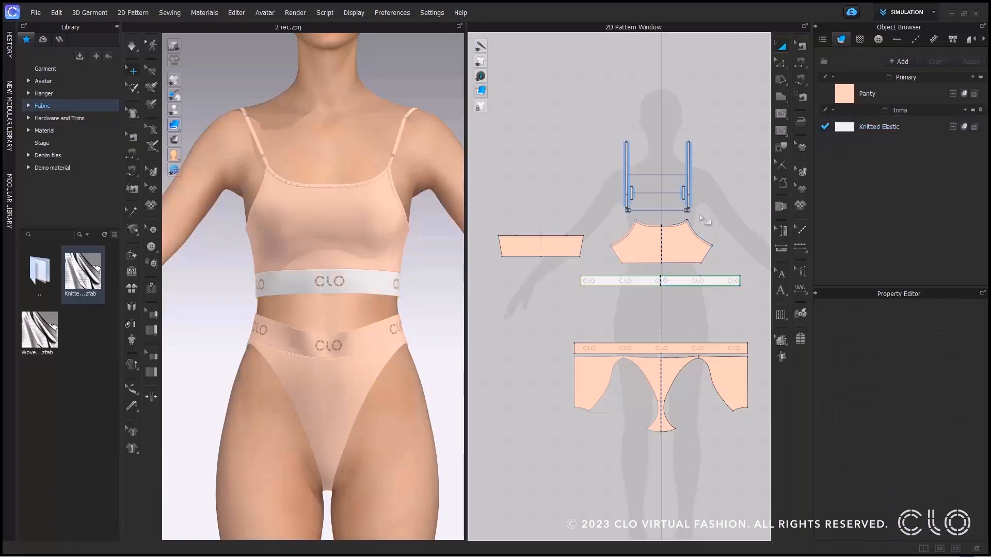
{"action": "scroll", "coordinate": [352, 280], "scroll_direction": "up", "scroll_amount": 8}
{"action": "mouse_move", "coordinate": [351, 262]}
{"action": "right_mouse_down"}
{"action": "mouse_move", "coordinate": [381, 259]}
{"action": "mouse_move", "coordinate": [336, 258]}
{"action": "right_mouse_up"}
{"action": "scroll", "coordinate": [336, 261], "scroll_direction": "down", "scroll_amount": 8}
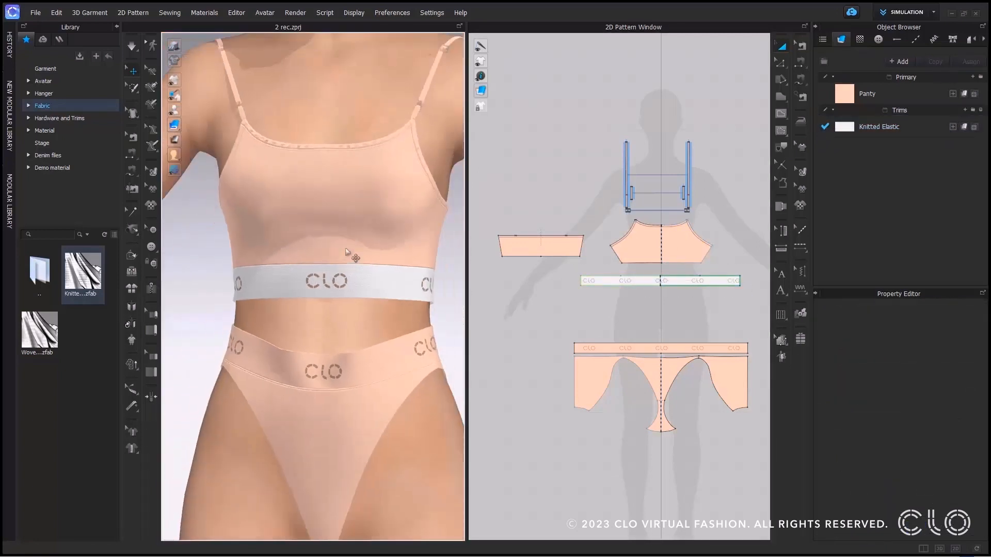
Apply the Woven Elastic library fabric to the panty's waistband pattern and inspect it in 3D
{"action": "key", "text": "2"}
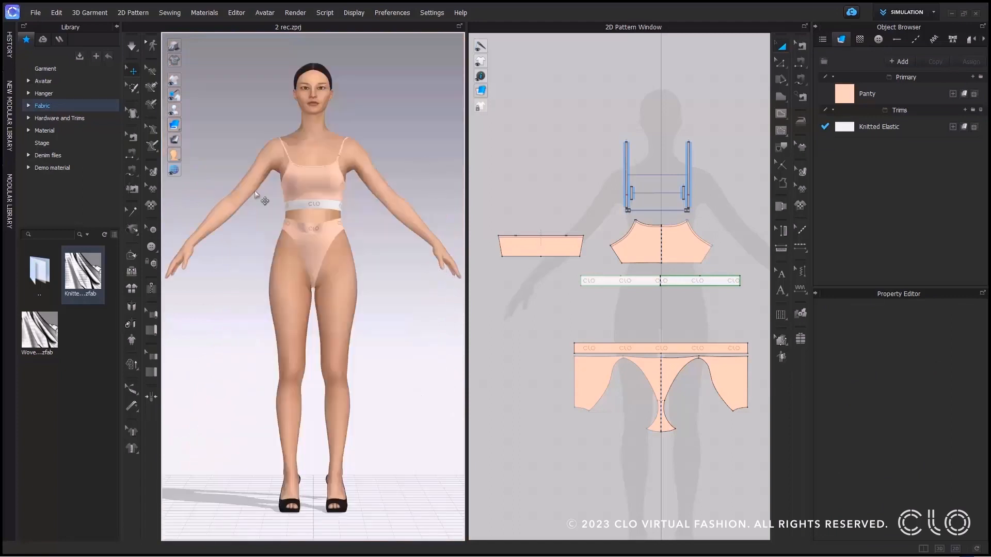
{"action": "left_click_drag", "start_coordinate": [57, 324], "coordinate": [635, 349]}
{"action": "scroll", "coordinate": [365, 212], "scroll_direction": "up", "scroll_amount": 5}
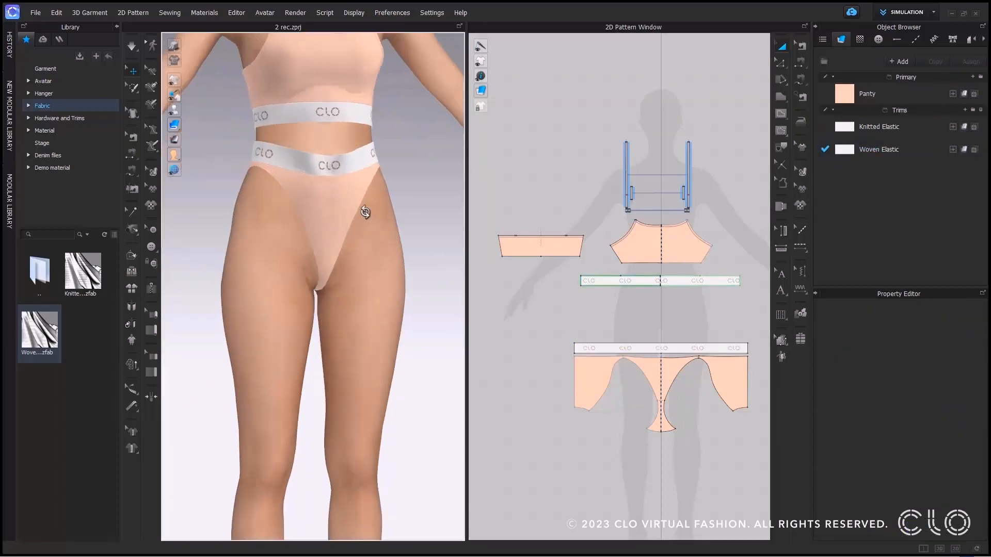
{"action": "right_click_drag", "start_coordinate": [366, 212], "coordinate": [341, 210]}
{"action": "middle_click_drag", "start_coordinate": [341, 235], "coordinate": [346, 325]}
{"action": "scroll", "coordinate": [346, 325], "scroll_direction": "up", "scroll_amount": 3}
{"action": "middle_click_drag", "start_coordinate": [340, 253], "coordinate": [360, 323]}
{"action": "right_click_drag", "start_coordinate": [360, 323], "coordinate": [361, 316]}
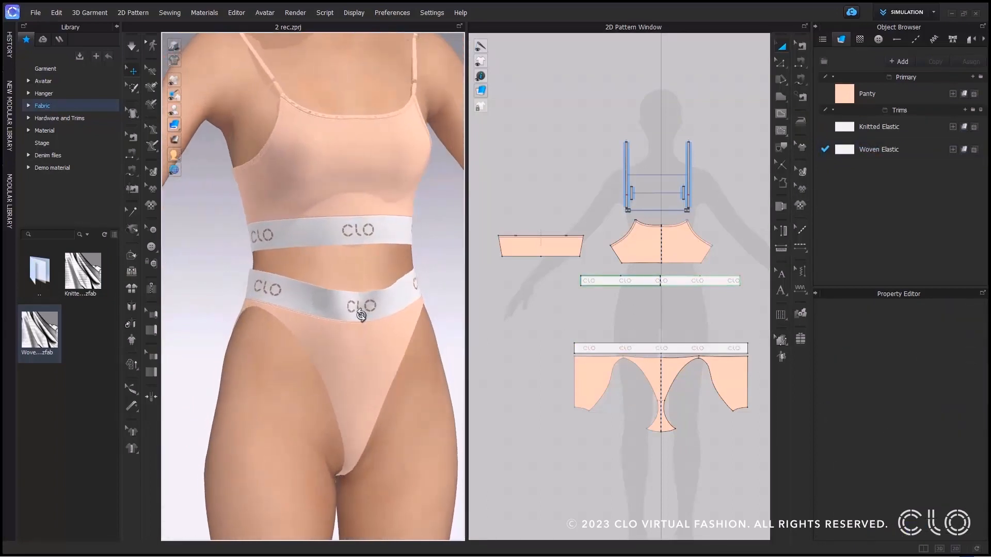
Change the Woven Elastic fabric's color to dark brown #363030
{"action": "left_click", "coordinate": [882, 150]}
{"action": "scroll", "coordinate": [933, 455], "scroll_direction": "down", "scroll_amount": 10}
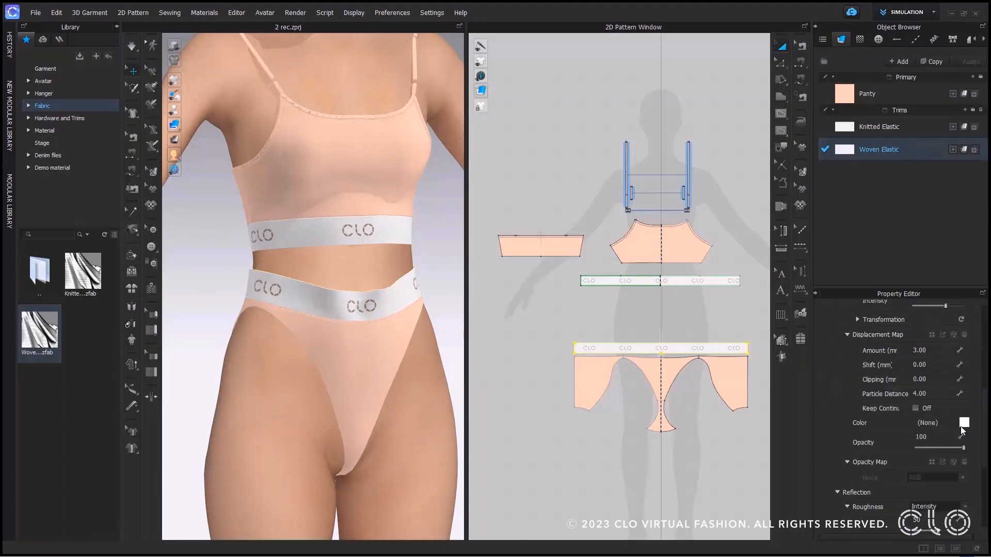
{"action": "left_click", "coordinate": [964, 423]}
{"action": "left_click", "coordinate": [317, 165]}
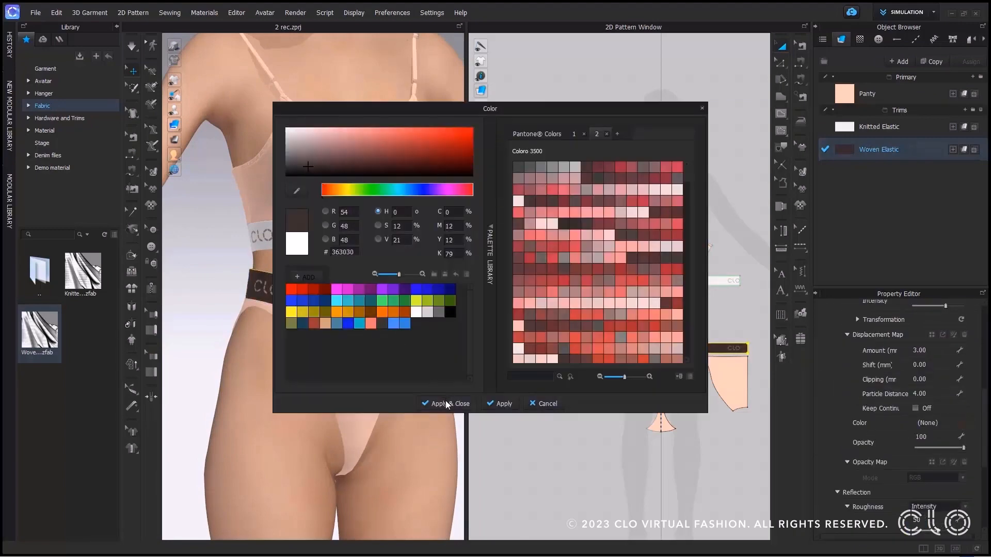
{"action": "left_click", "coordinate": [447, 404]}
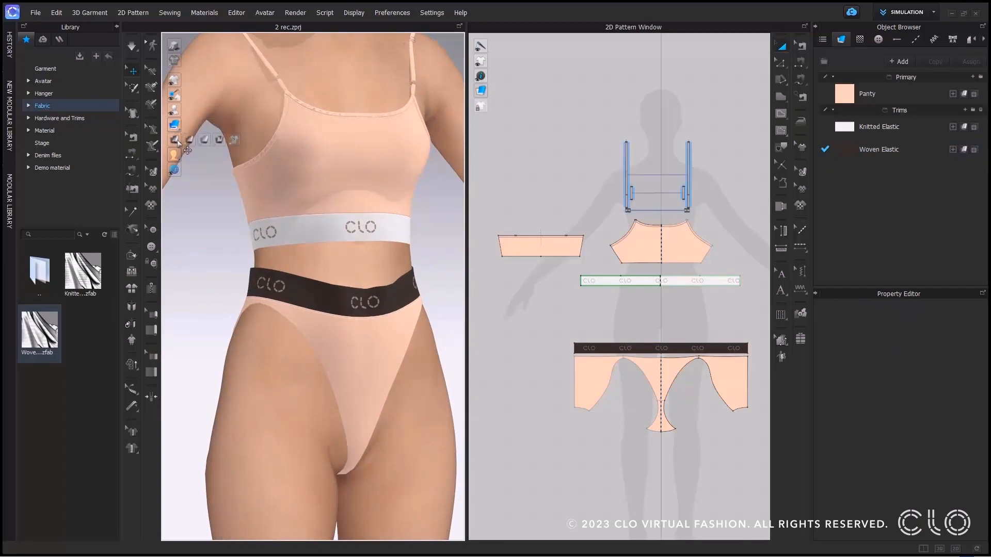
Set the Knitted Elastic fabric's Strength to 85 while checking the garment's stress map, and restore the textured surface display
{"action": "left_click", "coordinate": [204, 139]}
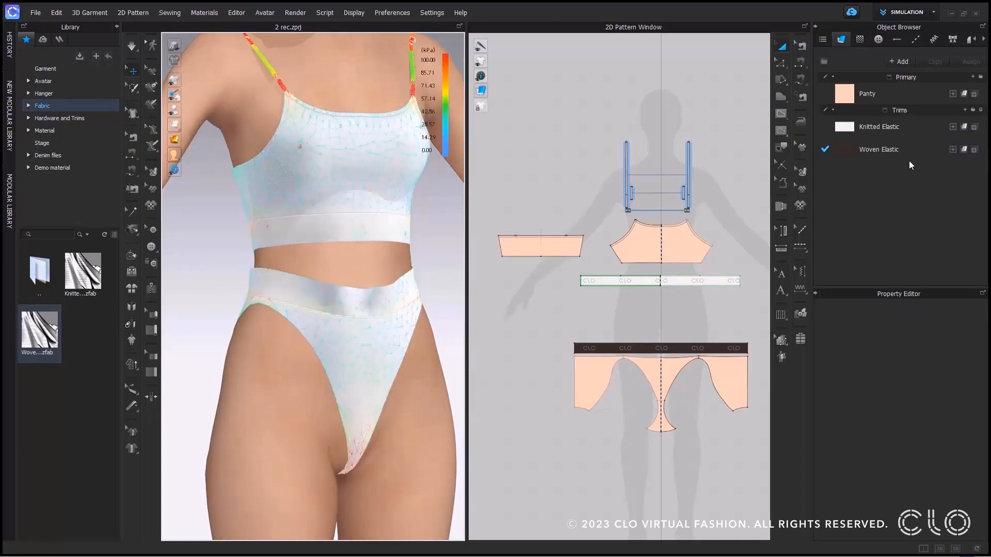
{"action": "left_click", "coordinate": [879, 127]}
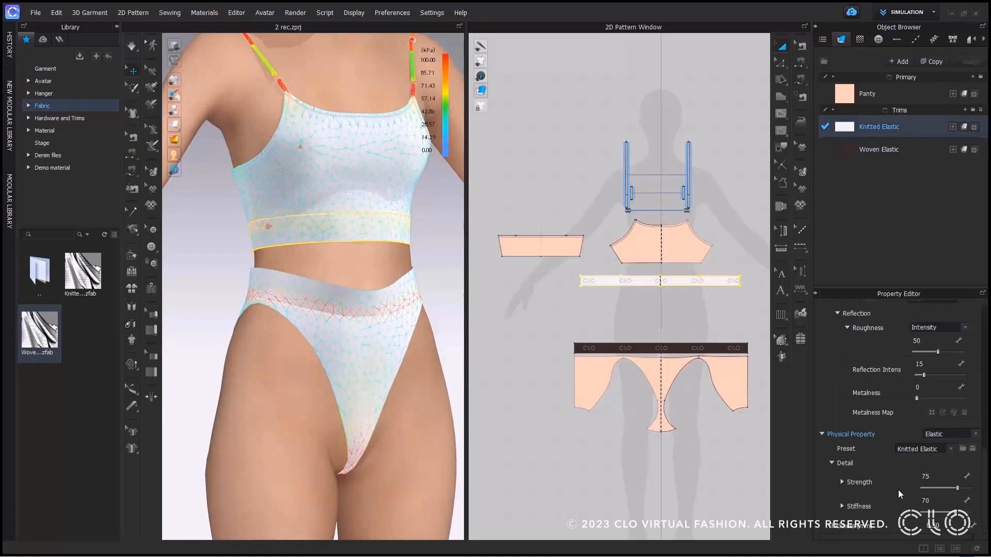
{"action": "left_click_drag", "start_coordinate": [953, 491], "coordinate": [972, 491]}
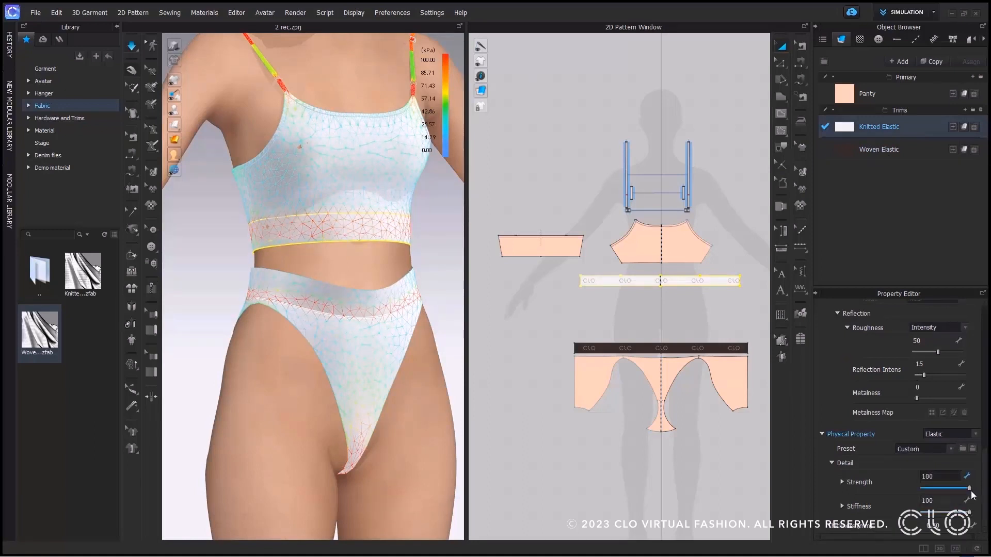
{"action": "left_click_drag", "start_coordinate": [967, 494], "coordinate": [963, 492]}
{"action": "left_click", "coordinate": [727, 320]}
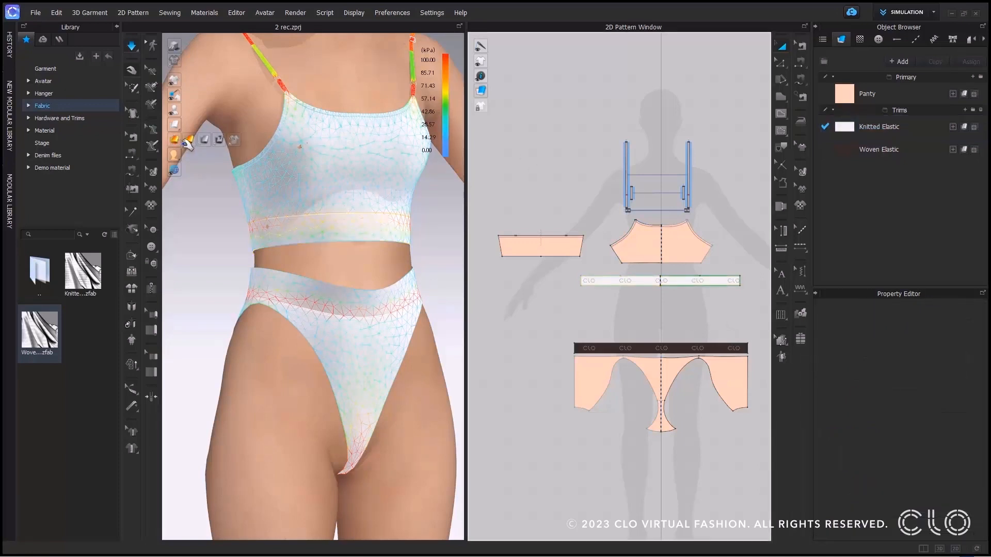
{"action": "left_click", "coordinate": [190, 141]}
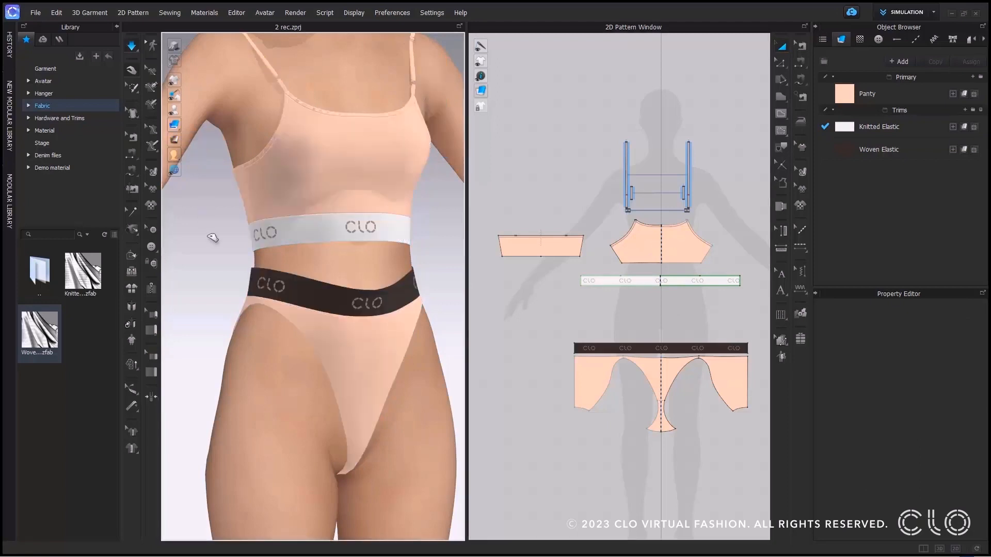
Assign the Knitted Elastic fabric to the crop top's shoulder strap patterns
{"action": "right_click_drag", "start_coordinate": [320, 269], "coordinate": [294, 276]}
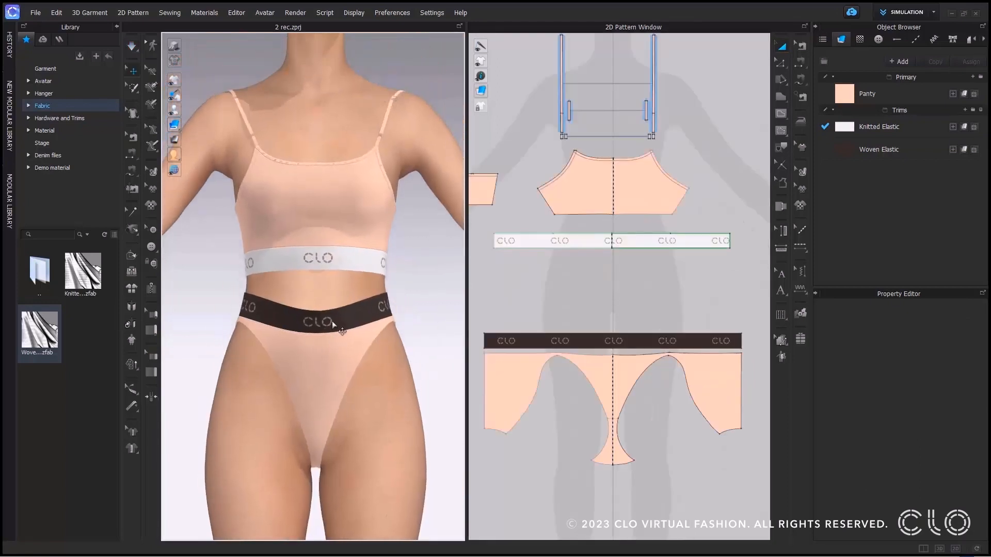
{"action": "scroll", "coordinate": [588, 297], "scroll_direction": "down", "scroll_amount": 3}
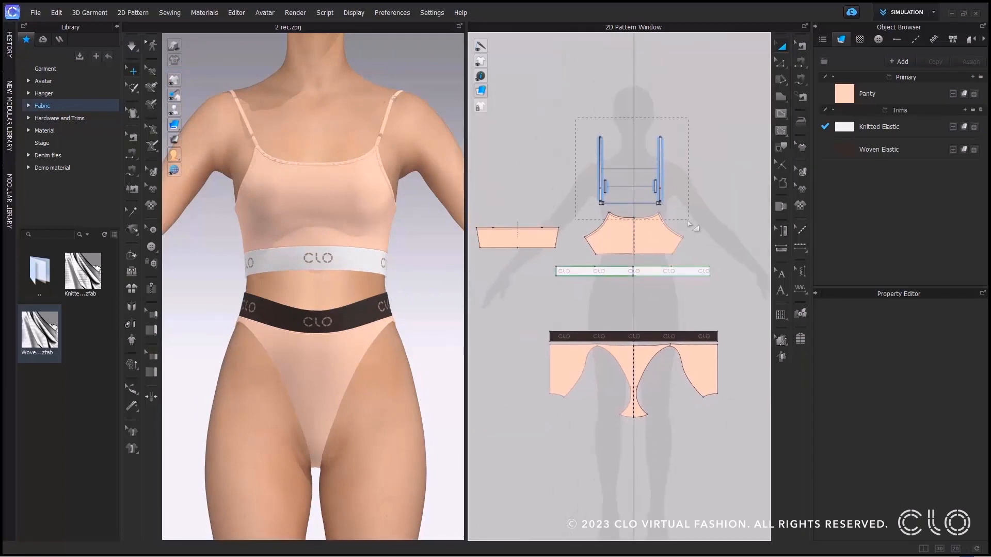
{"action": "left_click_drag", "start_coordinate": [686, 211], "coordinate": [686, 211]}
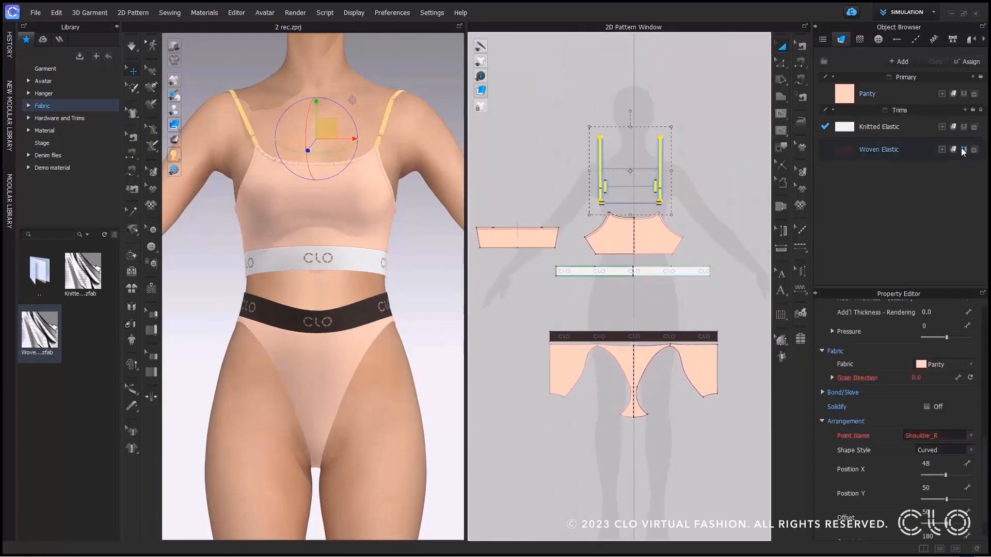
{"action": "left_click", "coordinate": [954, 127]}
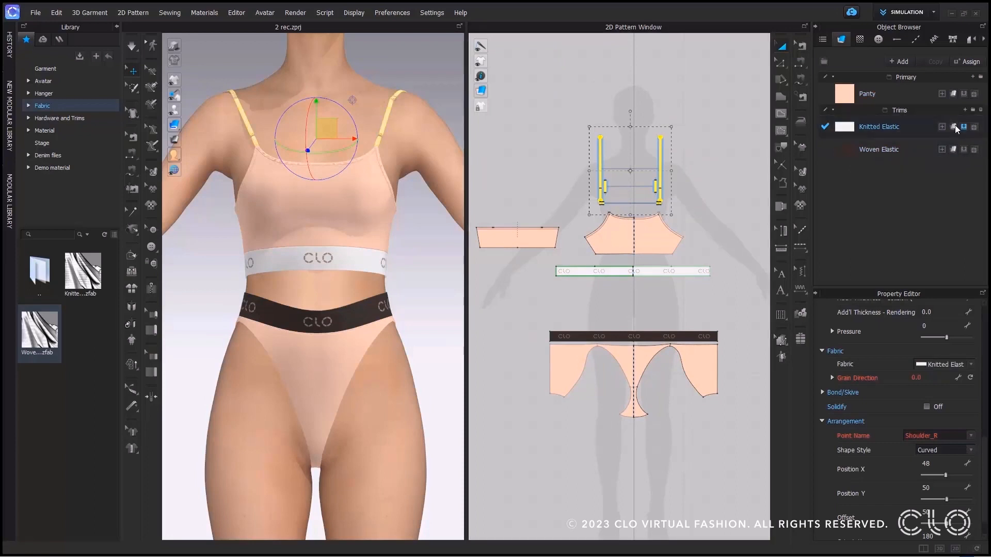
{"action": "left_click", "coordinate": [732, 124]}
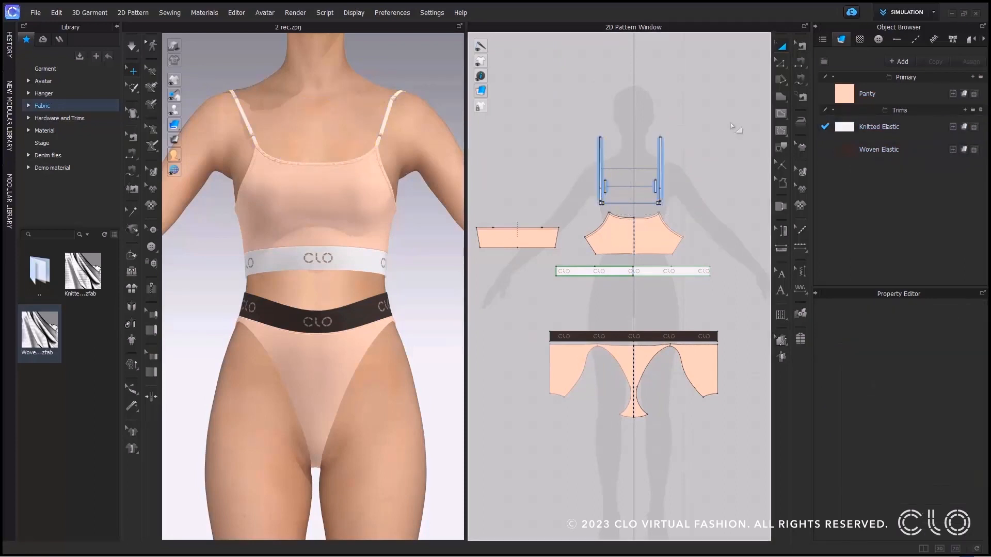
Set the shoulder strap patterns' Grain Direction to 90, check the grainlines, and simulate the garment
{"action": "left_click", "coordinate": [796, 173]}
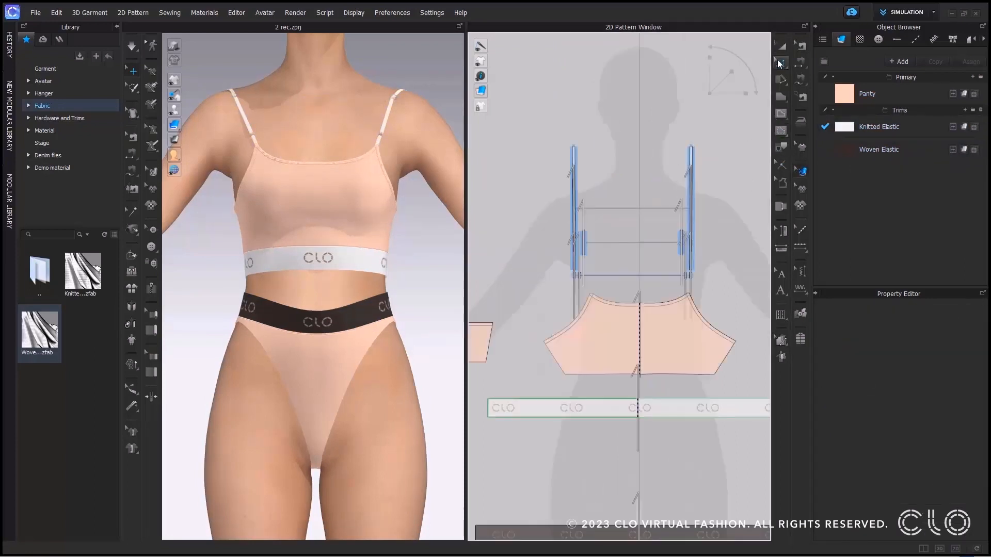
{"action": "left_click", "coordinate": [781, 47]}
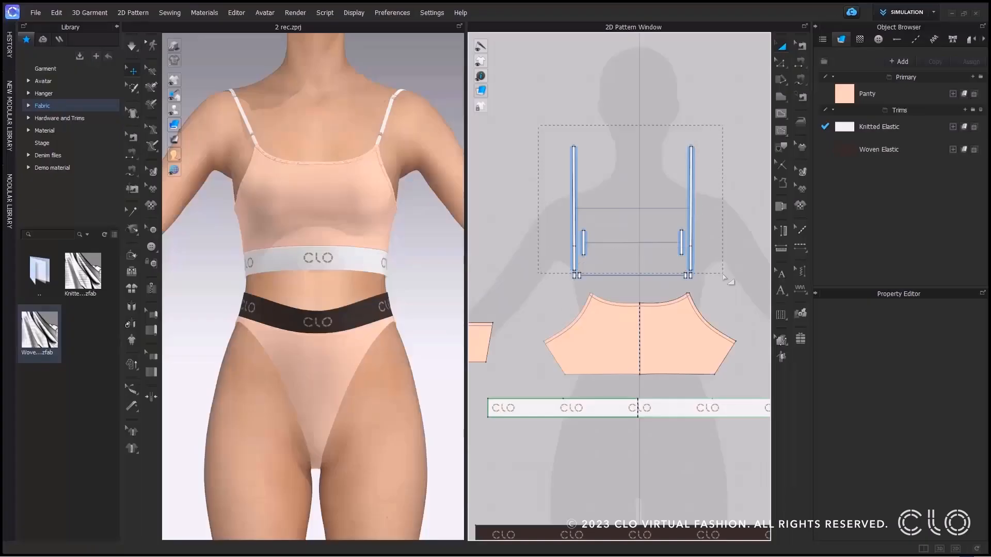
{"action": "left_click", "coordinate": [913, 460]}
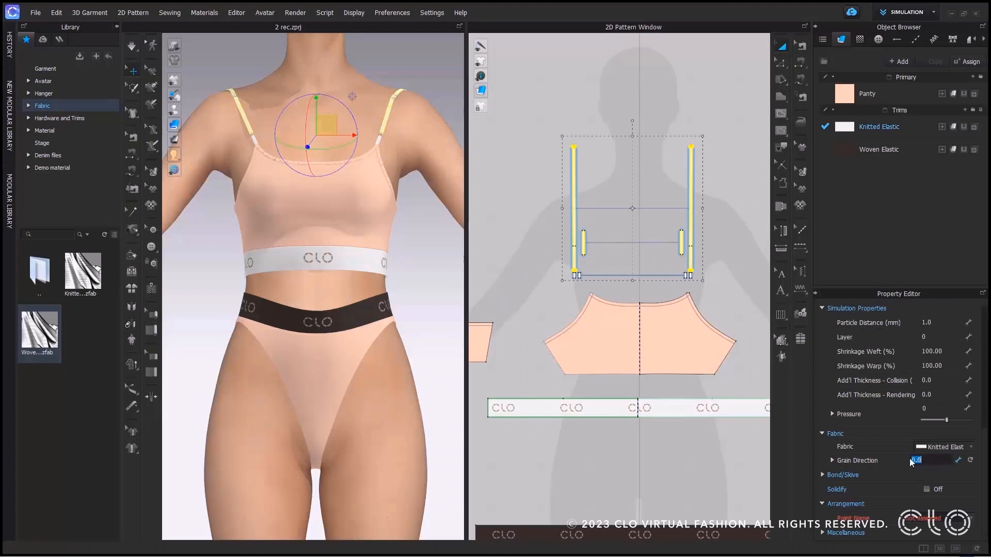
{"action": "type", "text": "90"}
{"action": "key", "text": "Return"}
{"action": "left_click", "coordinate": [802, 171]}
{"action": "key", "text": "a"}
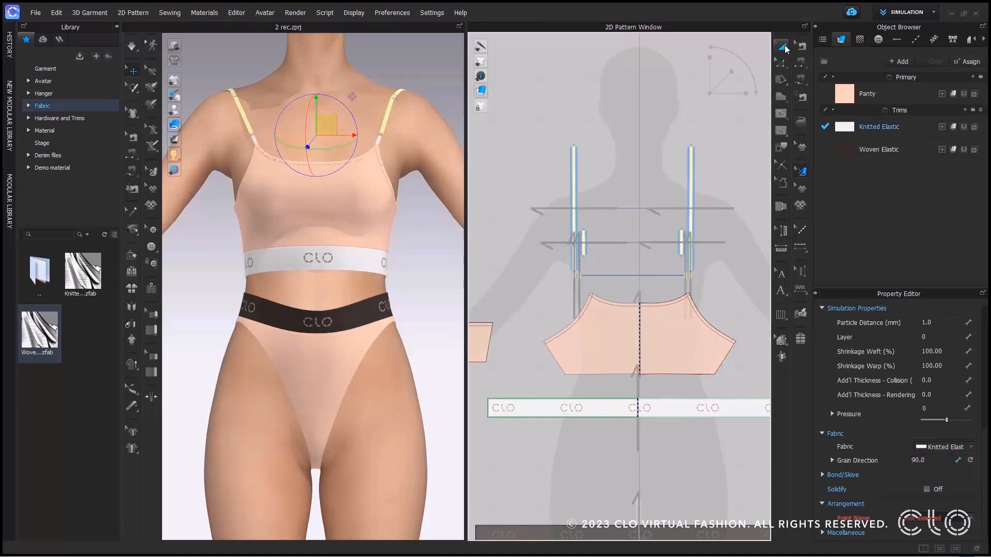
{"action": "left_click", "coordinate": [697, 118]}
{"action": "key", "text": "space"}
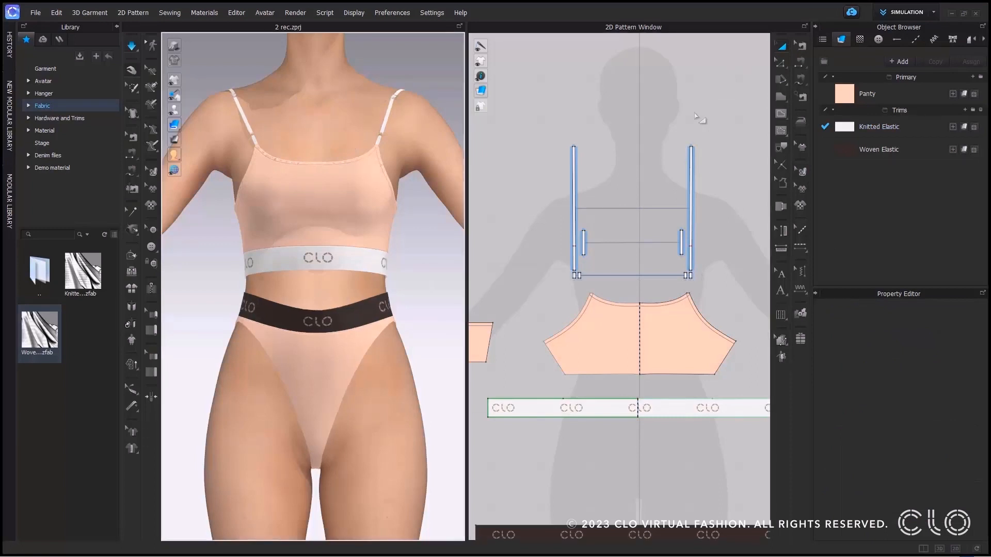
Change the Knitted Elastic fabric's color to near-black #262121
{"action": "left_click", "coordinate": [871, 128]}
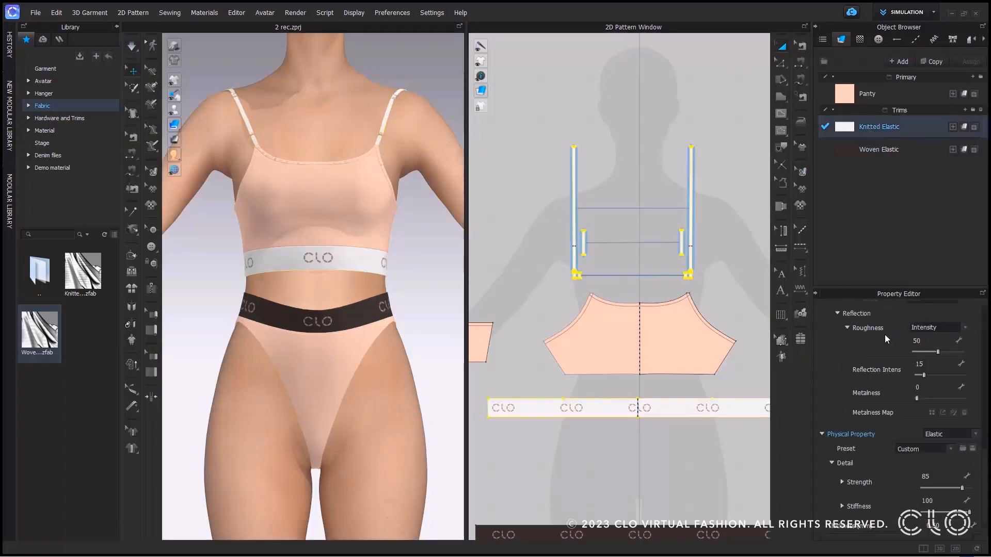
{"action": "scroll", "coordinate": [908, 464], "scroll_direction": "up", "scroll_amount": 3}
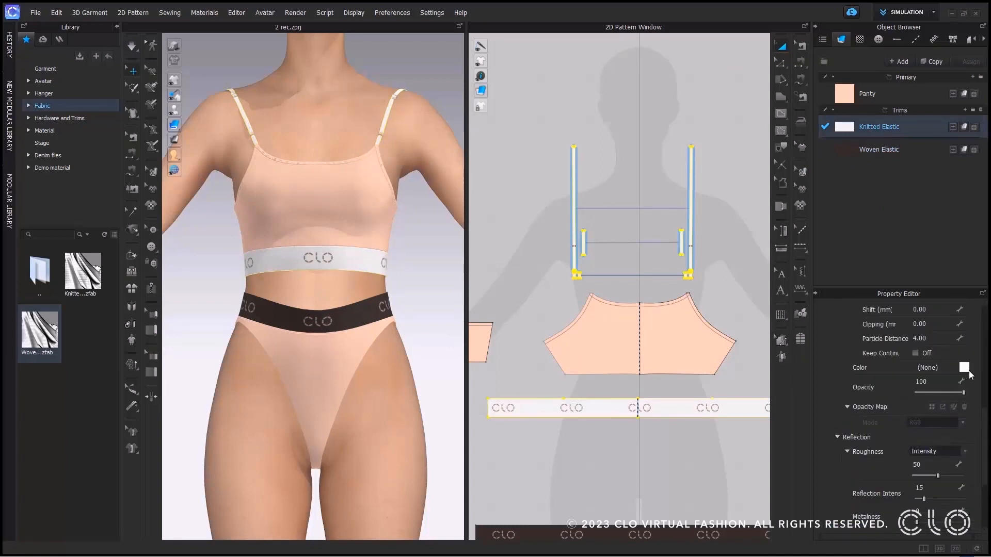
{"action": "left_click", "coordinate": [964, 368]}
{"action": "left_click", "coordinate": [310, 173]}
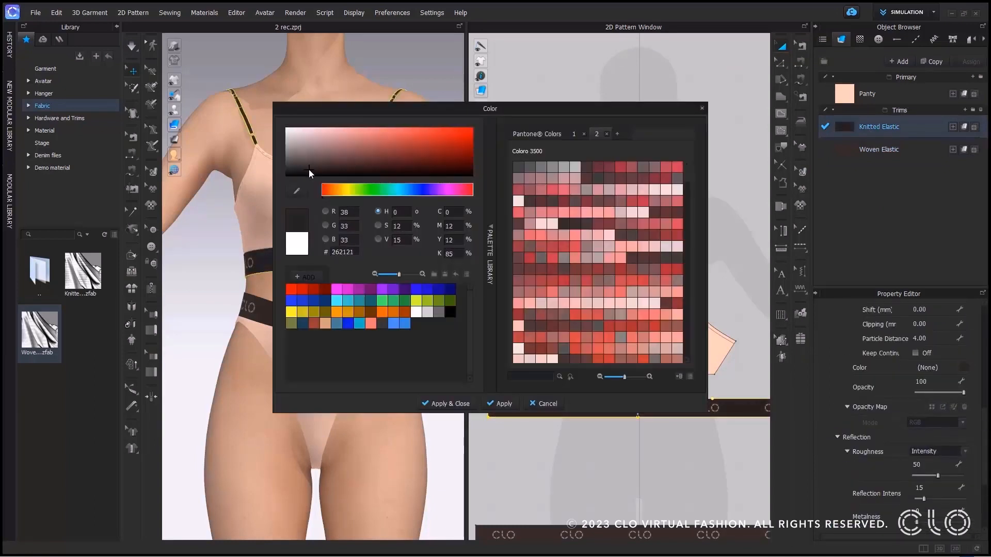
{"action": "left_click", "coordinate": [448, 403]}
{"action": "left_click", "coordinate": [639, 151]}
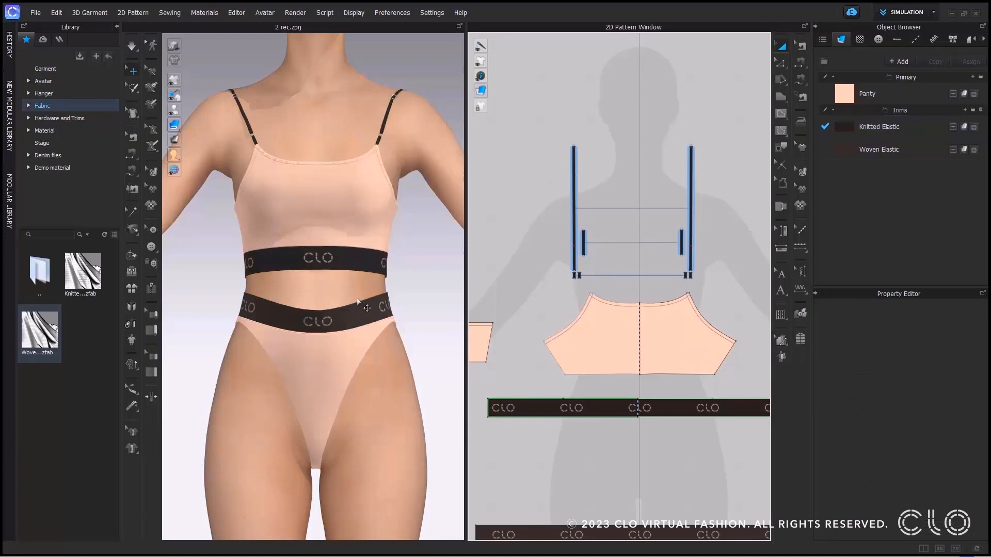
Inspect the recolored bands and straps in 3D and hide the avatar to expose the garment's inside
{"action": "scroll", "coordinate": [361, 286], "scroll_direction": "down", "scroll_amount": 5}
{"action": "scroll", "coordinate": [339, 213], "scroll_direction": "up", "scroll_amount": 3}
{"action": "right_click_drag", "start_coordinate": [341, 217], "coordinate": [351, 220]}
{"action": "scroll", "coordinate": [351, 219], "scroll_direction": "up", "scroll_amount": 3}
{"action": "middle_click_drag", "start_coordinate": [351, 219], "coordinate": [341, 385]}
{"action": "scroll", "coordinate": [345, 335], "scroll_direction": "up", "scroll_amount": 3}
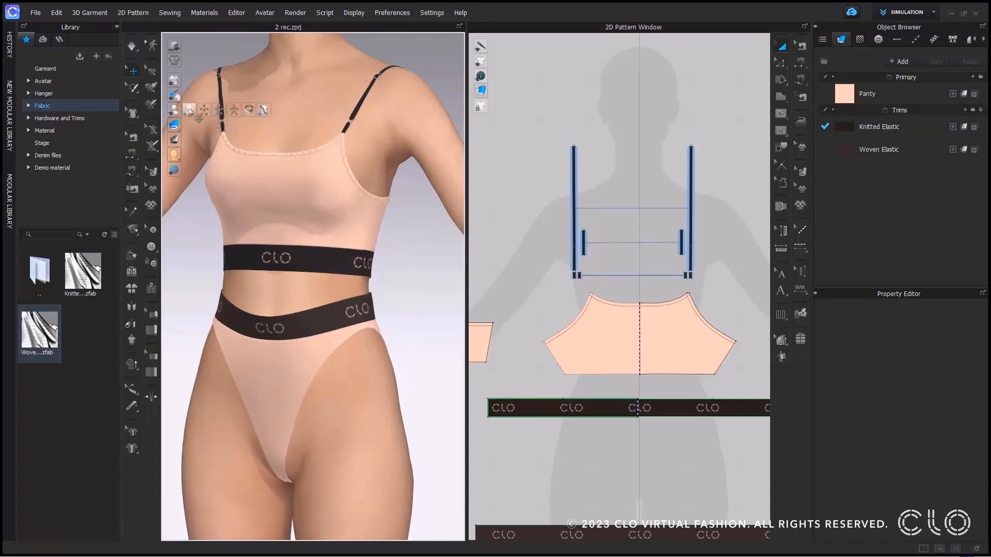
{"action": "left_click", "coordinate": [174, 109]}
{"action": "right_click_drag", "start_coordinate": [359, 267], "coordinate": [347, 268]}
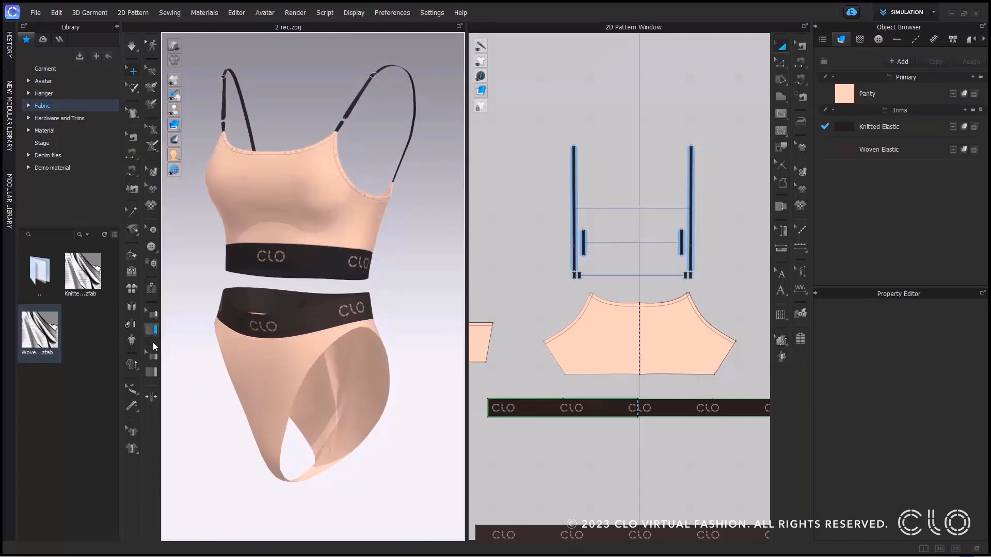
Change the fabric of the panty's leg-opening binding to Woven Elastic, keeping the Bias grain direction, and simulate the garment
{"action": "left_click", "coordinate": [151, 372]}
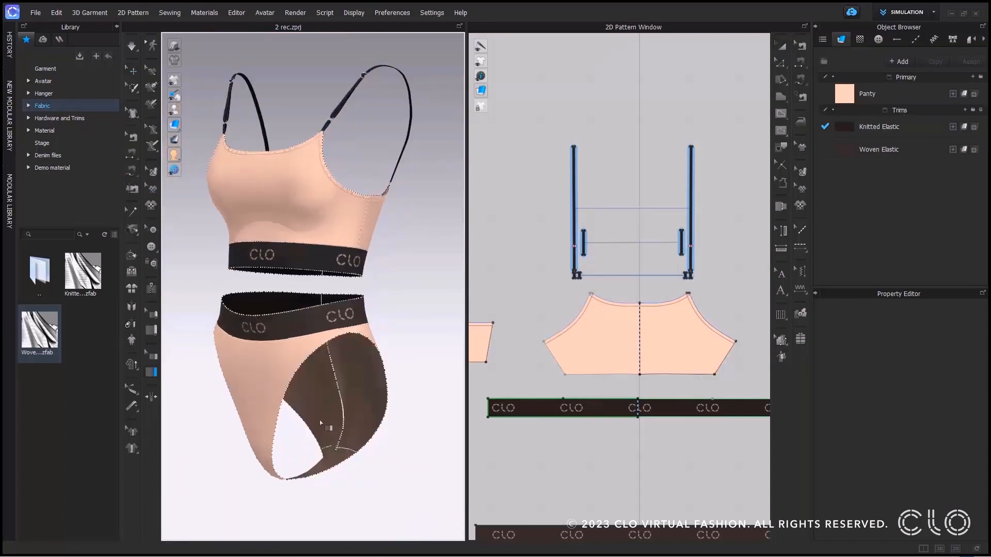
{"action": "left_click", "coordinate": [360, 452]}
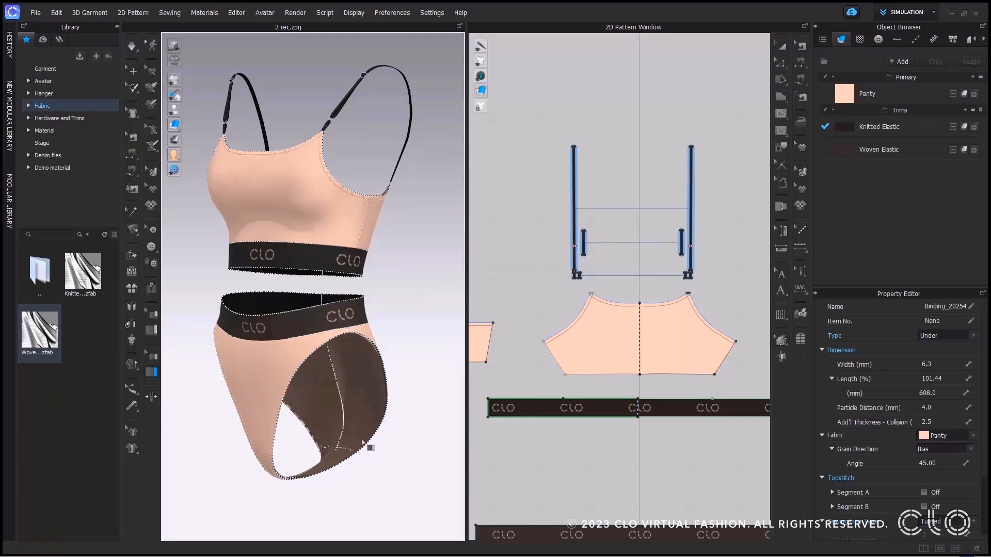
{"action": "key", "text": "space"}
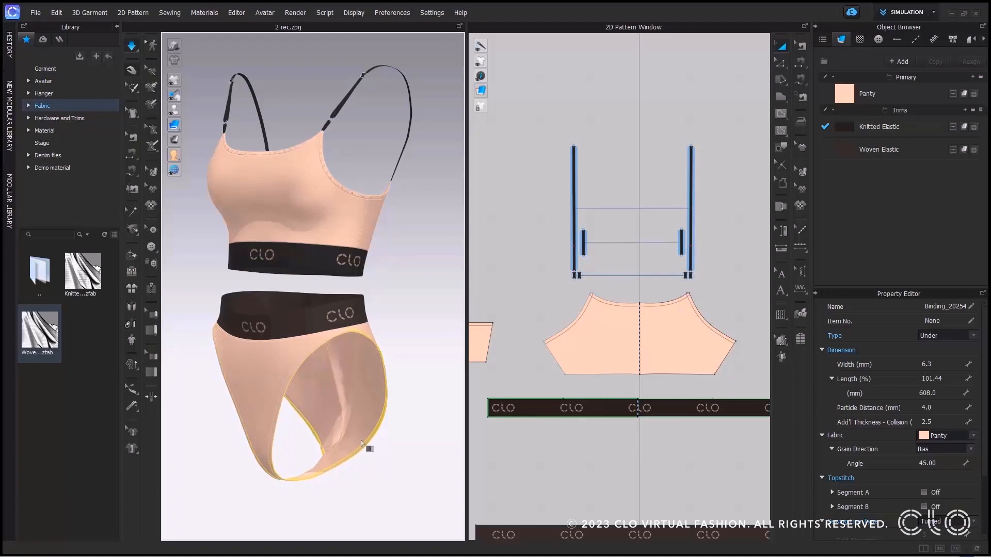
{"action": "key", "text": "space"}
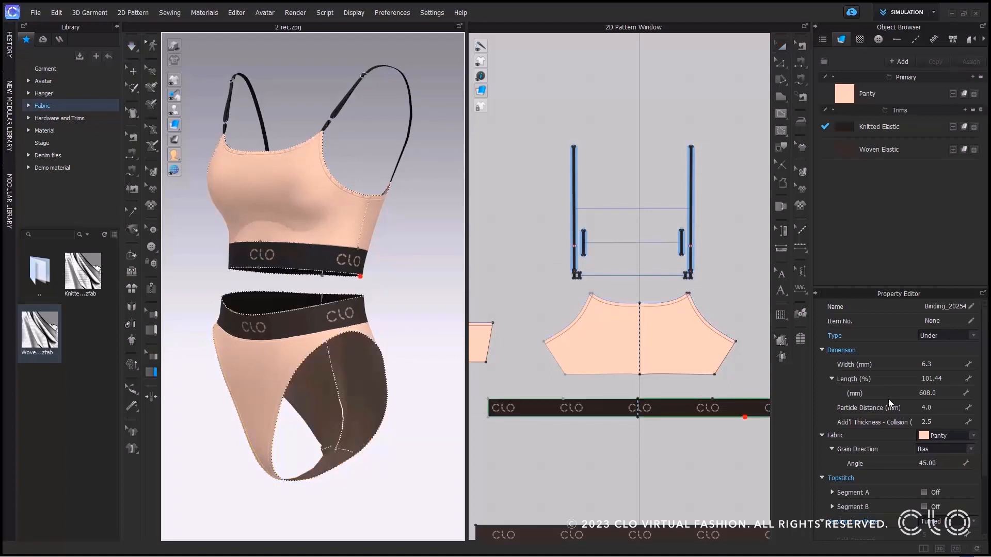
{"action": "left_click", "coordinate": [953, 438]}
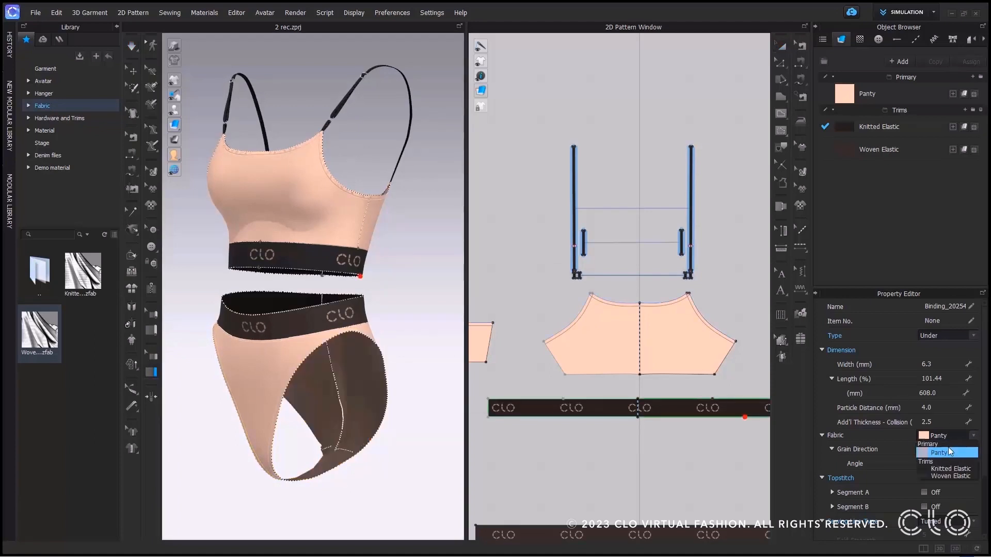
{"action": "left_click", "coordinate": [947, 475]}
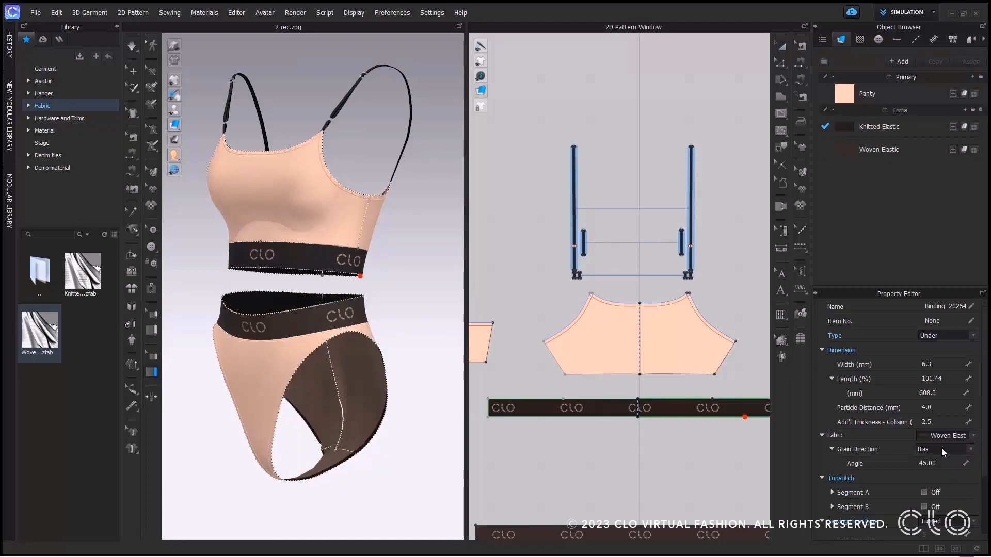
{"action": "left_click", "coordinate": [942, 449]}
{"action": "left_click", "coordinate": [824, 461]}
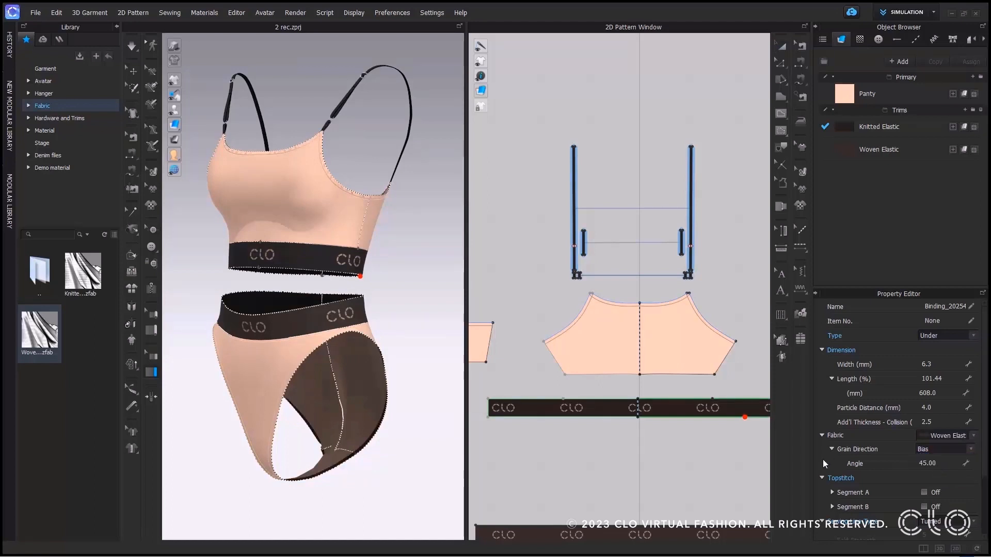
{"action": "left_click", "coordinate": [669, 468]}
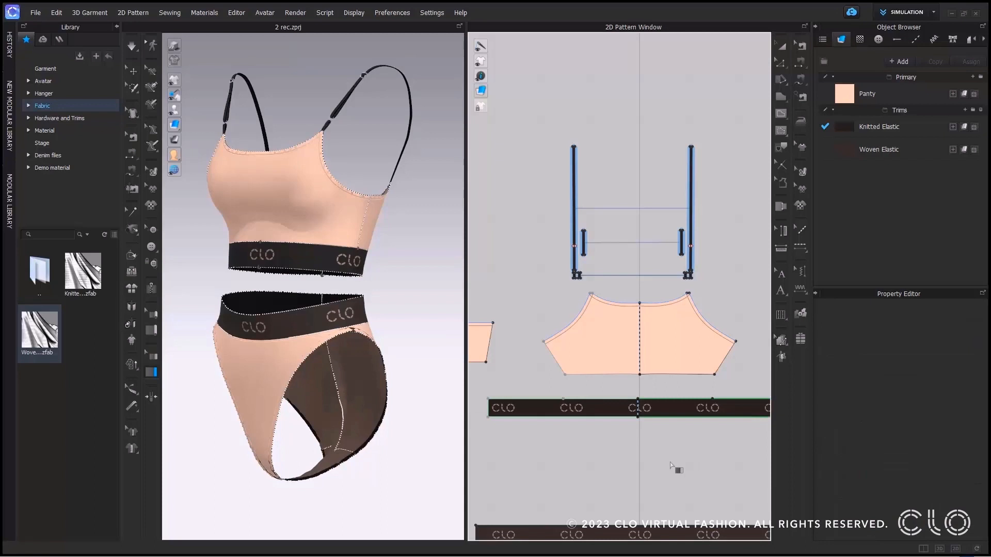
{"action": "key", "text": "space"}
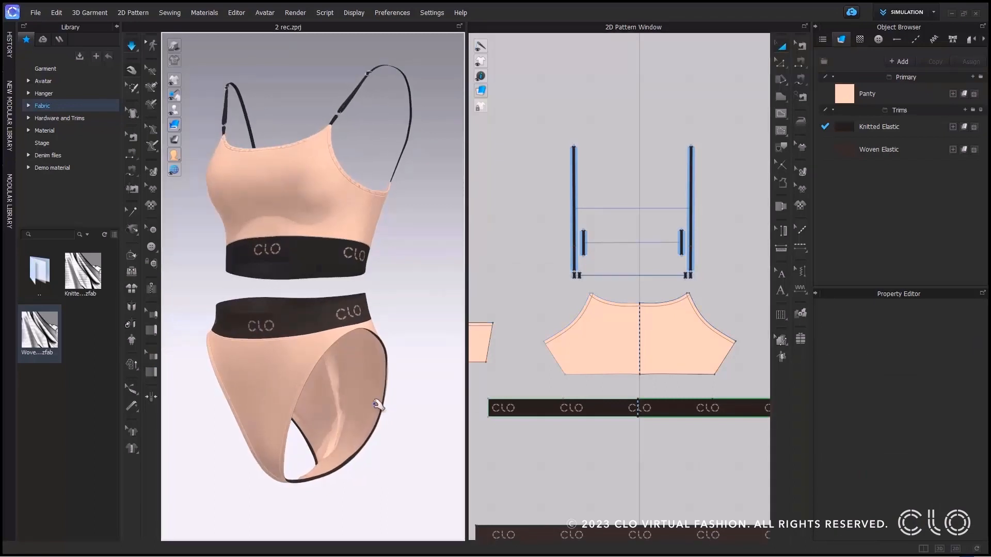
Show the avatar again and view the full figure from the front
{"action": "left_click", "coordinate": [185, 109]}
{"action": "key", "text": "2"}
{"action": "scroll", "coordinate": [313, 191], "scroll_direction": "down", "scroll_amount": 6}
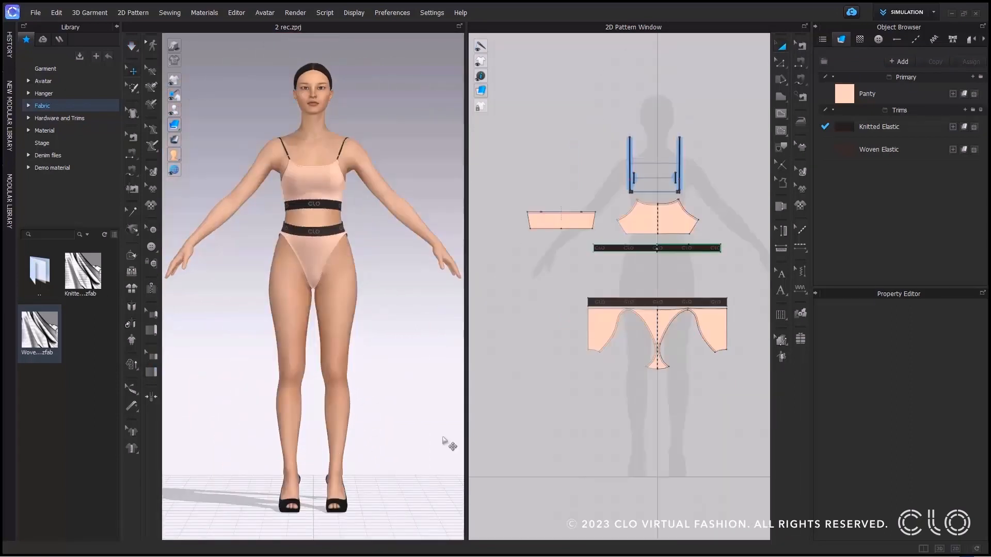
Set the particle distance of the lingerie set's body, band and panty pattern pieces to 5 mm and simulate the garment
{"action": "left_click_drag", "start_coordinate": [756, 417], "coordinate": [489, 199]}
{"action": "double_click", "coordinate": [943, 353]}
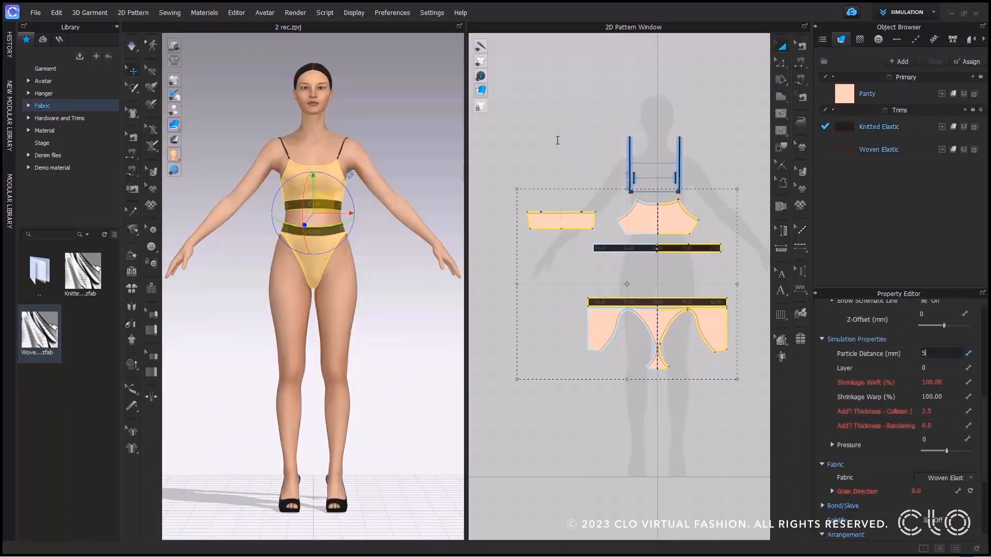
{"action": "left_click", "coordinate": [551, 138]}
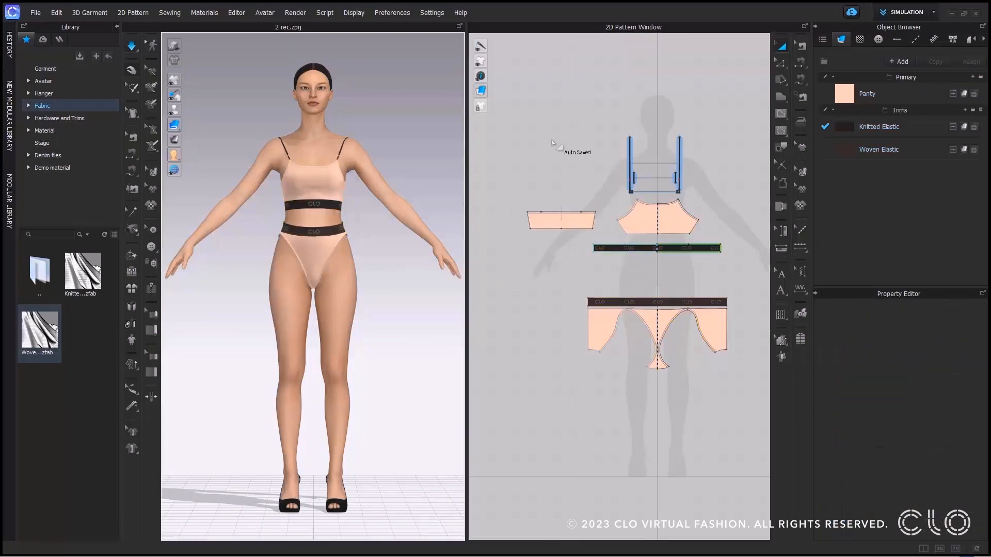
{"action": "scroll", "coordinate": [346, 291], "scroll_direction": "up", "scroll_amount": 5}
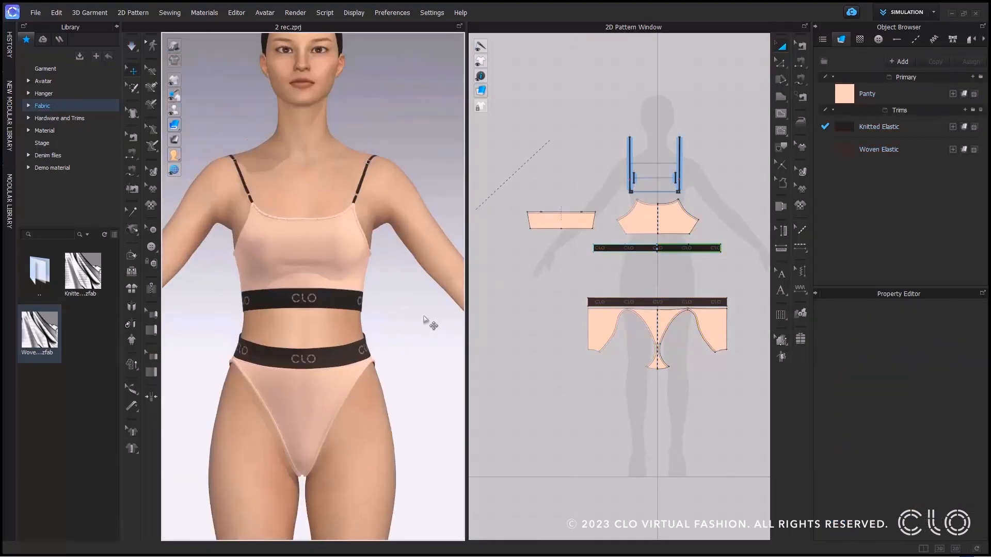
{"action": "scroll", "coordinate": [417, 313], "scroll_direction": "down", "scroll_amount": 5}
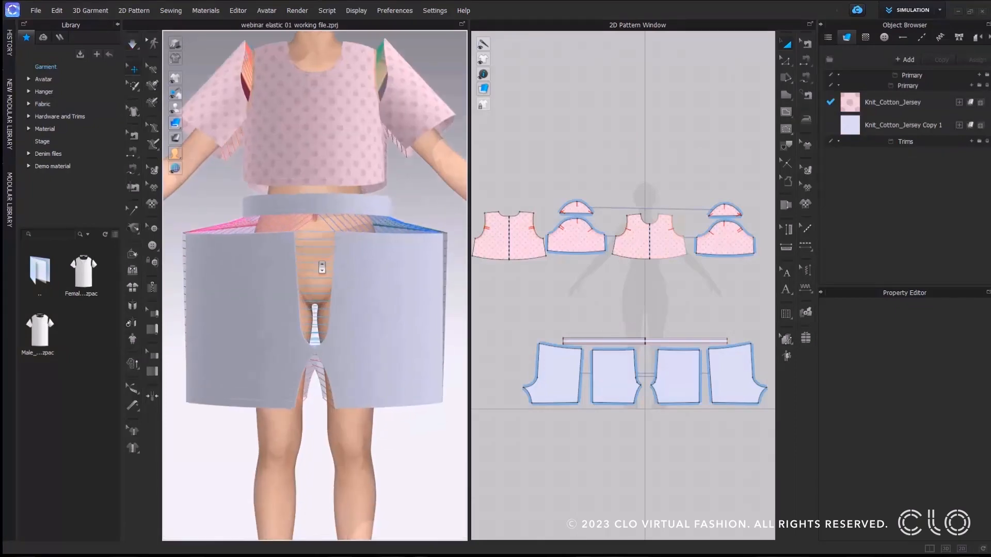
Measure the avatar's waist circumference above the shorts' waistband
{"action": "right_click_drag", "start_coordinate": [322, 267], "coordinate": [332, 218]}
{"action": "scroll", "coordinate": [332, 218], "scroll_direction": "up", "scroll_amount": 4}
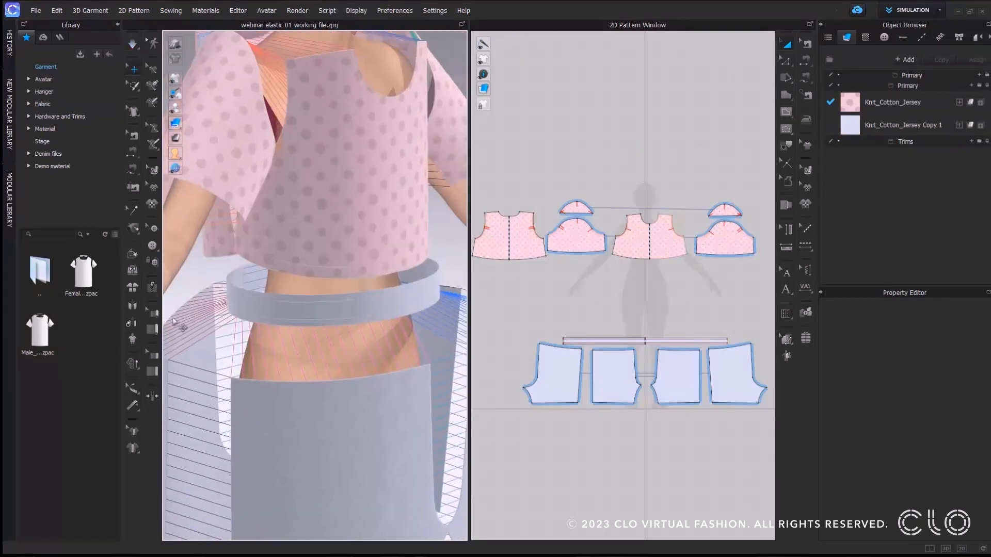
{"action": "left_click", "coordinate": [133, 389]}
{"action": "left_click", "coordinate": [328, 267]}
Create a 300 by 30 mm rectangular pattern just above the shorts' waistband in the 2D pattern layout
{"action": "left_click", "coordinate": [786, 95]}
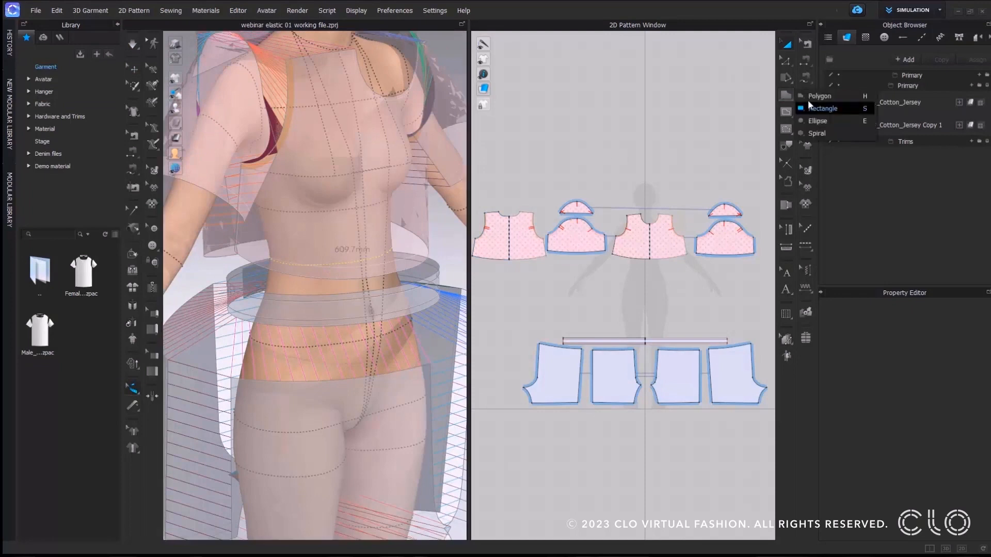
{"action": "left_click", "coordinate": [809, 107]}
{"action": "scroll", "coordinate": [703, 378], "scroll_direction": "up", "scroll_amount": 3}
{"action": "left_click", "coordinate": [613, 291]}
{"action": "type", "text": "300"}
{"action": "key", "text": "Tab"}
{"action": "type", "text": "30"}
{"action": "key", "text": "Return"}
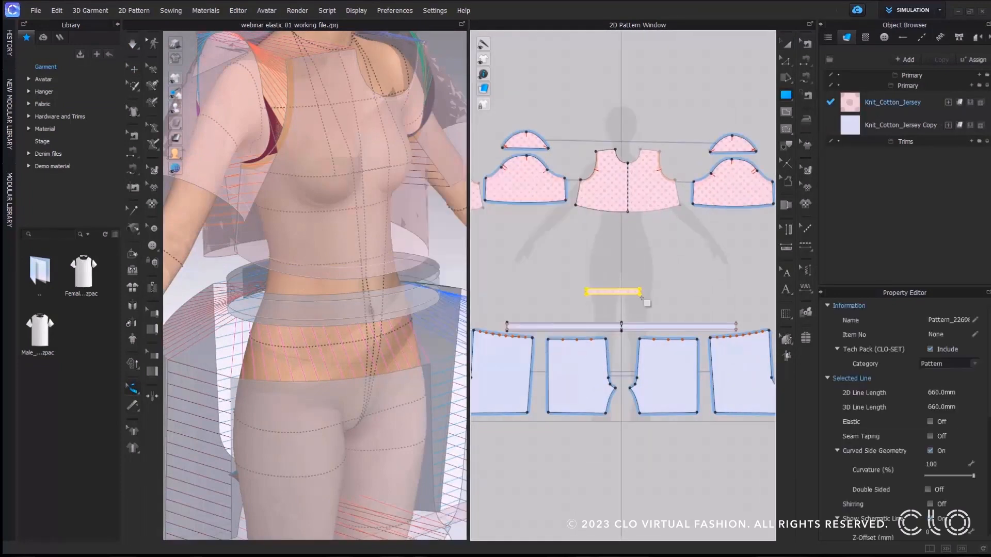
Assign Knit_Cotton_Jersey Copy 1 to the new strip and unfold it about its short edge with symmetric editing and sewing
{"action": "scroll", "coordinate": [645, 297], "scroll_direction": "up", "scroll_amount": 4}
{"action": "left_click", "coordinate": [788, 44]}
{"action": "left_click", "coordinate": [971, 125]}
{"action": "right_click", "coordinate": [631, 287]}
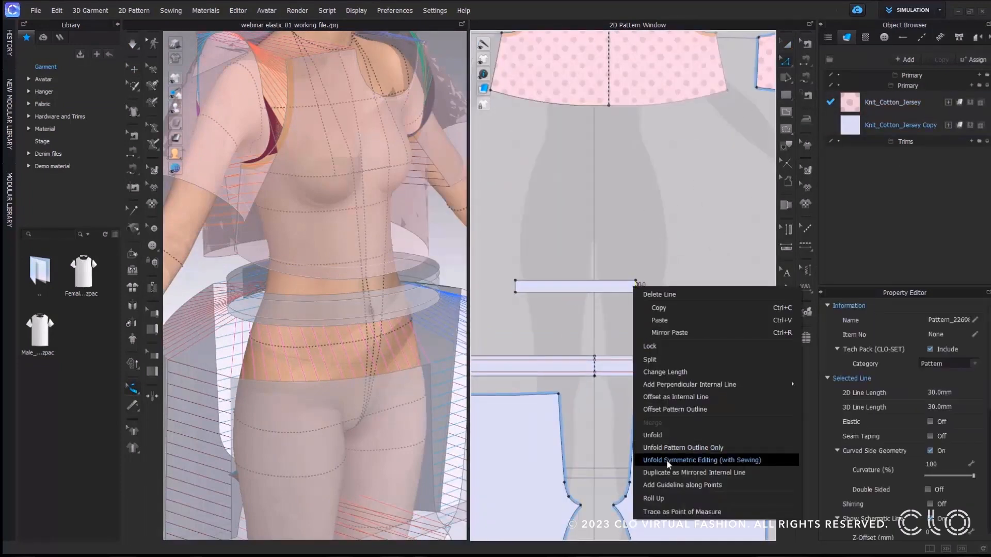
{"action": "left_click", "coordinate": [665, 458]}
{"action": "scroll", "coordinate": [652, 245], "scroll_direction": "down", "scroll_amount": 2}
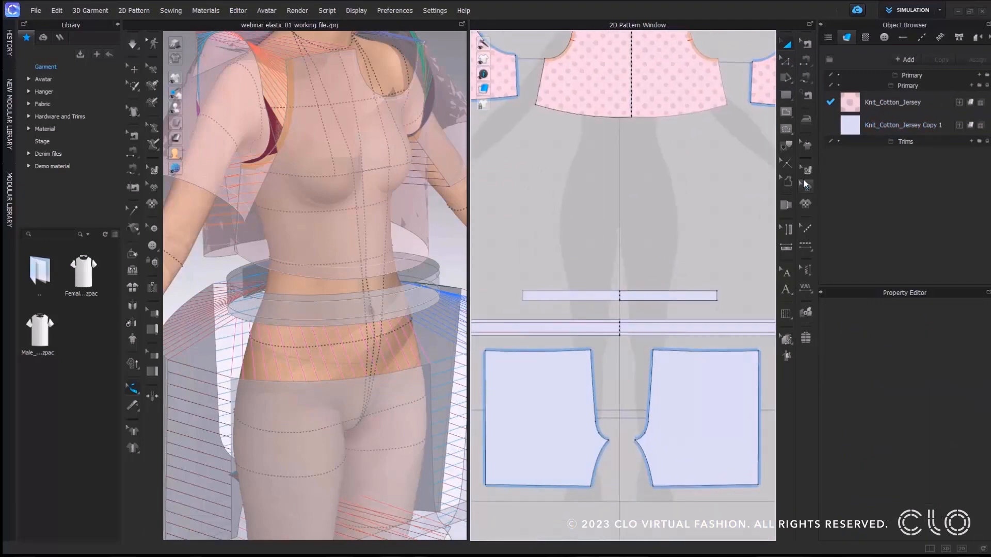
{"action": "left_click", "coordinate": [806, 186]}
{"action": "left_click", "coordinate": [634, 295]}
Show the garment's fabric surface and arrangement points, and place the elastic strip around the avatar's waist inside the shorts' waistband
{"action": "left_click", "coordinate": [788, 45]}
{"action": "scroll", "coordinate": [684, 123], "scroll_direction": "down", "scroll_amount": 2}
{"action": "left_click", "coordinate": [666, 261]}
{"action": "scroll", "coordinate": [315, 206], "scroll_direction": "down", "scroll_amount": 3}
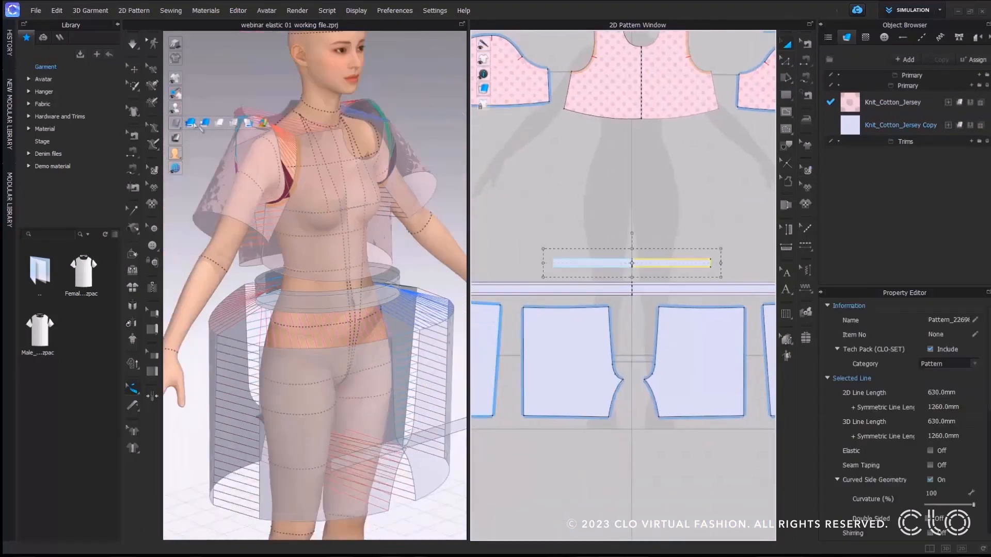
{"action": "left_click", "coordinate": [191, 124]}
{"action": "left_click", "coordinate": [205, 108]}
{"action": "left_click", "coordinate": [134, 69]}
{"action": "left_click", "coordinate": [692, 264]}
{"action": "right_click_drag", "start_coordinate": [413, 258], "coordinate": [396, 292]}
{"action": "left_click", "coordinate": [361, 259]}
{"action": "right_click_drag", "start_coordinate": [364, 255], "coordinate": [344, 288]}
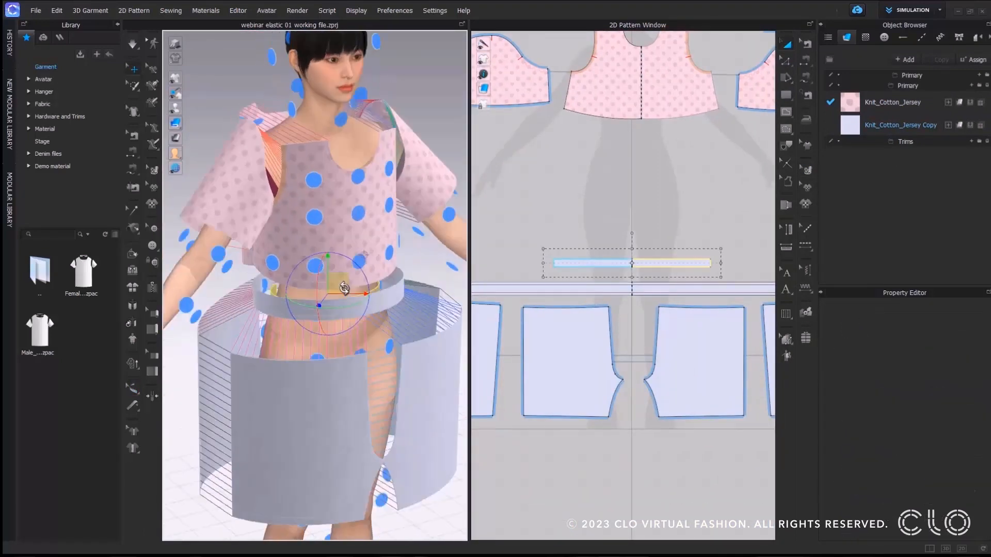
{"action": "key", "text": "2"}
{"action": "key", "text": "shift+f"}
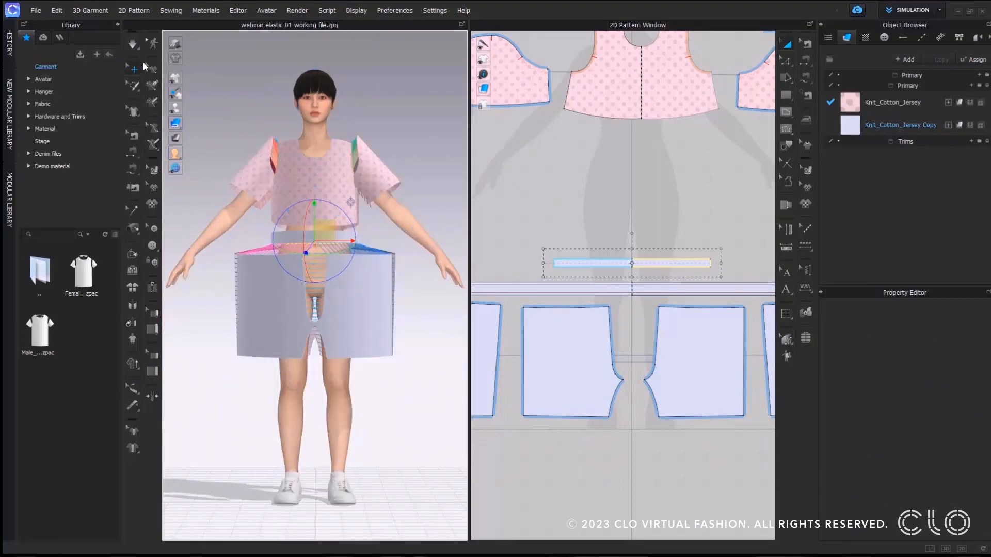
Sew the long upper and lower edges of the elastic strip to the waistband's matching internal lines with Segment Sewing
{"action": "left_click", "coordinate": [375, 110]}
{"action": "left_click", "coordinate": [804, 60]}
{"action": "middle_click_drag", "start_coordinate": [735, 199], "coordinate": [626, 197]}
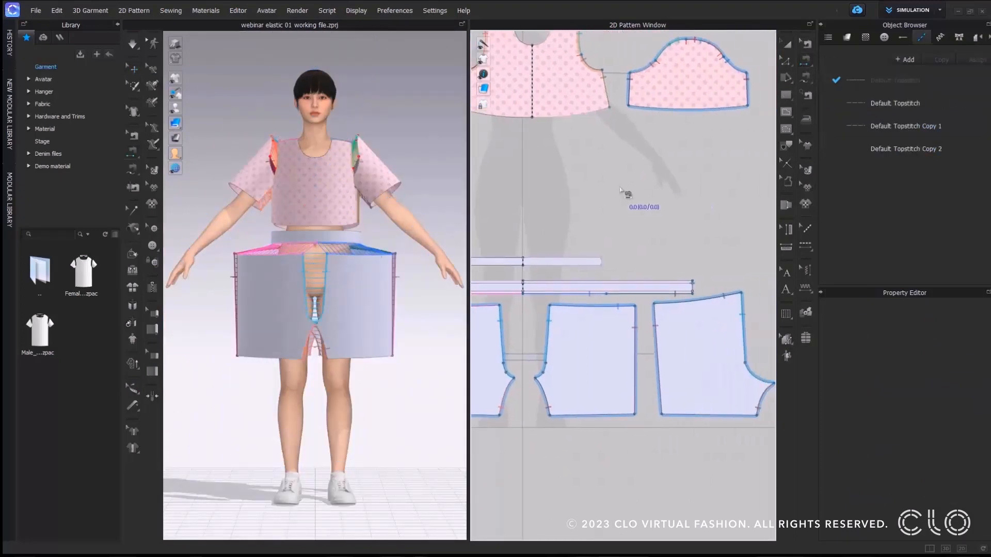
{"action": "left_click", "coordinate": [574, 260]}
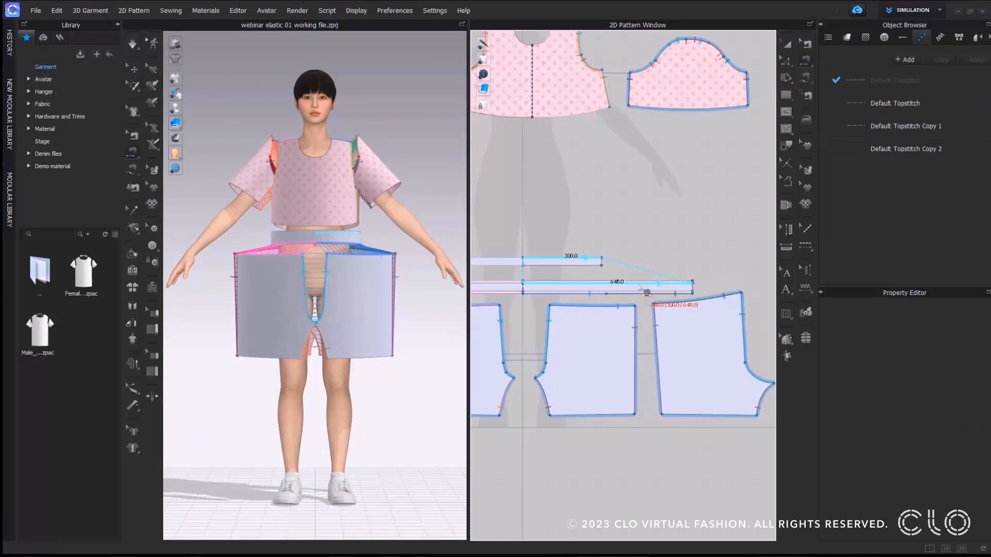
{"action": "left_click", "coordinate": [645, 283]}
{"action": "left_click", "coordinate": [587, 266]}
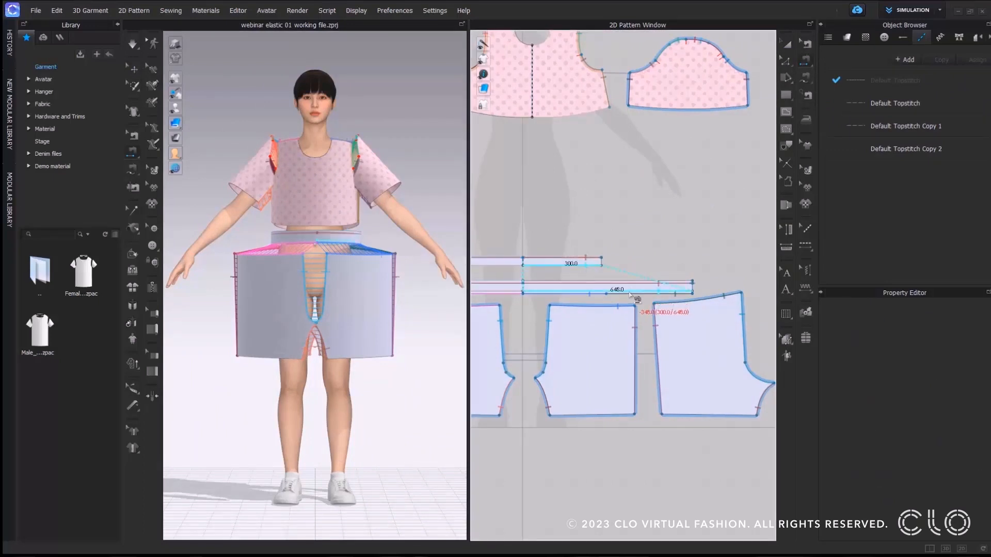
{"action": "left_click", "coordinate": [640, 288]}
Sew the two short ends of the elastic strip together to close it into a loop
{"action": "left_click", "coordinate": [603, 261]}
{"action": "middle_click_drag", "start_coordinate": [606, 262], "coordinate": [729, 251]}
{"action": "left_click", "coordinate": [568, 252]}
{"action": "middle_click_drag", "start_coordinate": [570, 251], "coordinate": [423, 250]}
{"action": "left_click", "coordinate": [787, 44]}
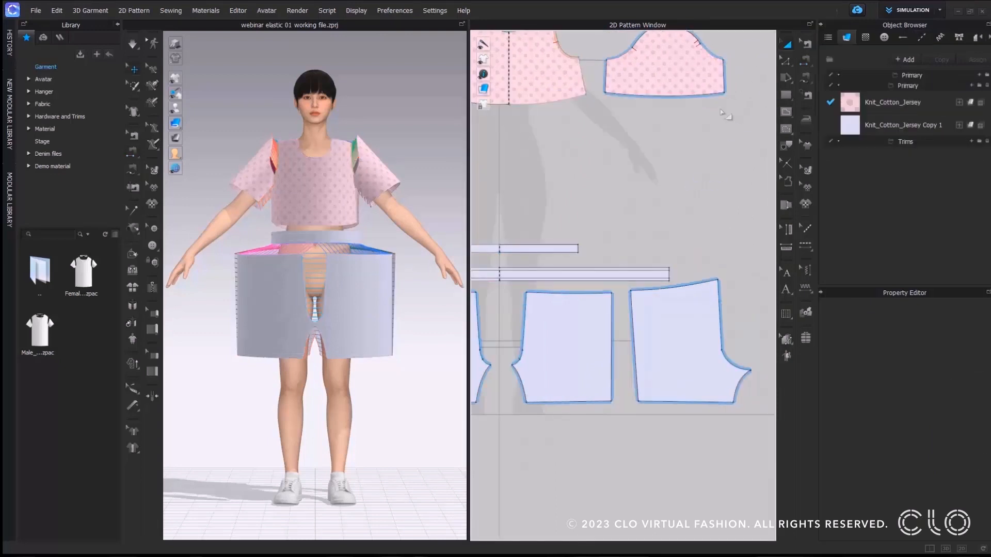
Simulate the top and shorts on the avatar and inspect the gathered waistband up close
{"action": "middle_click_drag", "start_coordinate": [572, 190], "coordinate": [671, 225]}
{"action": "scroll", "coordinate": [622, 202], "scroll_direction": "down", "scroll_amount": 3}
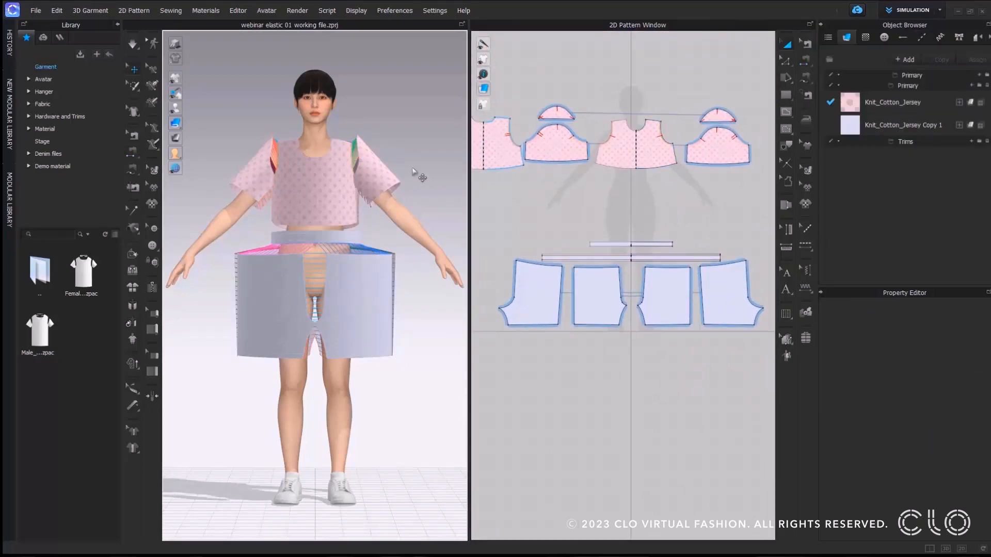
{"action": "key", "text": "space"}
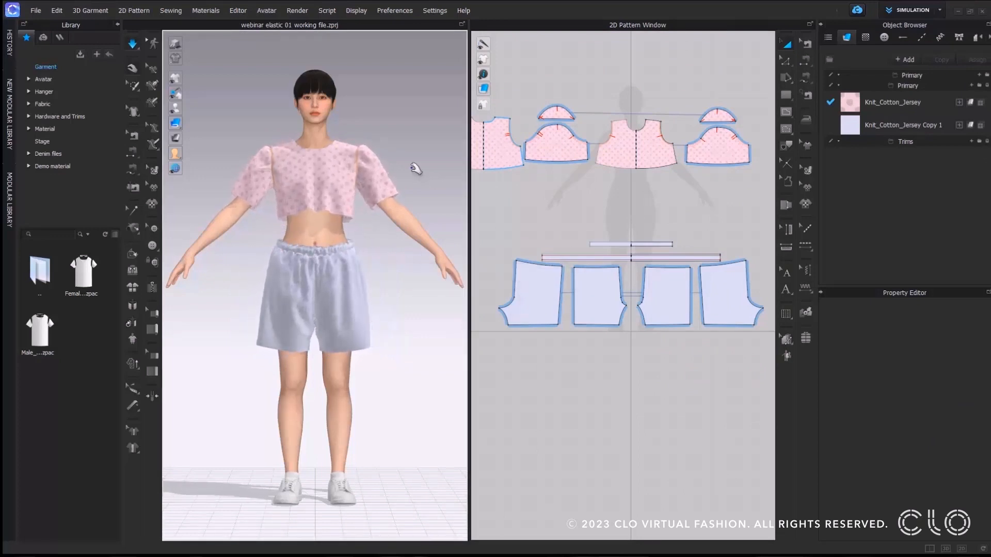
{"action": "scroll", "coordinate": [361, 262], "scroll_direction": "up", "scroll_amount": 5}
{"action": "mouse_move", "coordinate": [343, 261]}
{"action": "right_mouse_down"}
{"action": "mouse_move", "coordinate": [454, 265]}
{"action": "mouse_move", "coordinate": [330, 272]}
{"action": "right_mouse_up"}
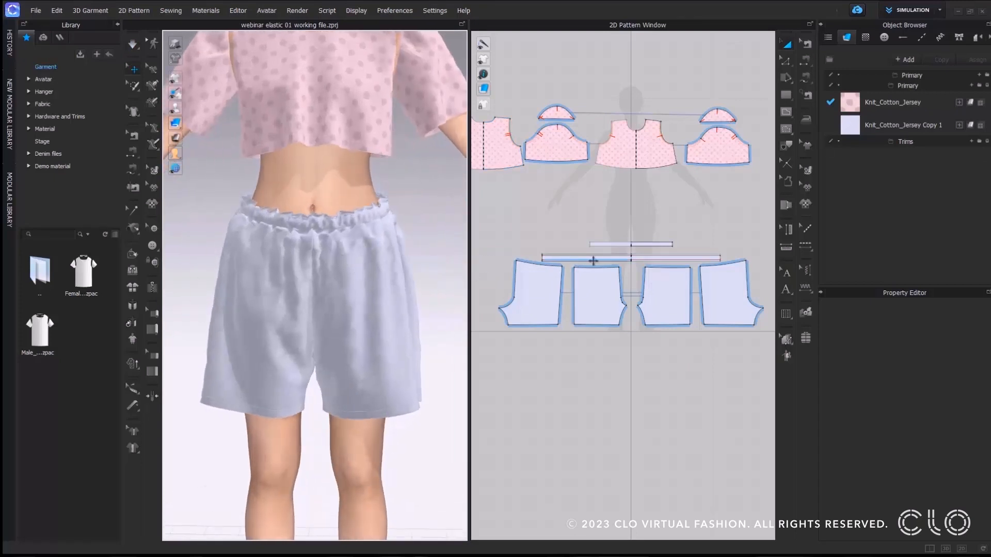
Add the Woven Elastic fabric from the library to the Trims group and apply it to the elastic strip
{"action": "scroll", "coordinate": [643, 246], "scroll_direction": "up", "scroll_amount": 4}
{"action": "left_click", "coordinate": [637, 247]}
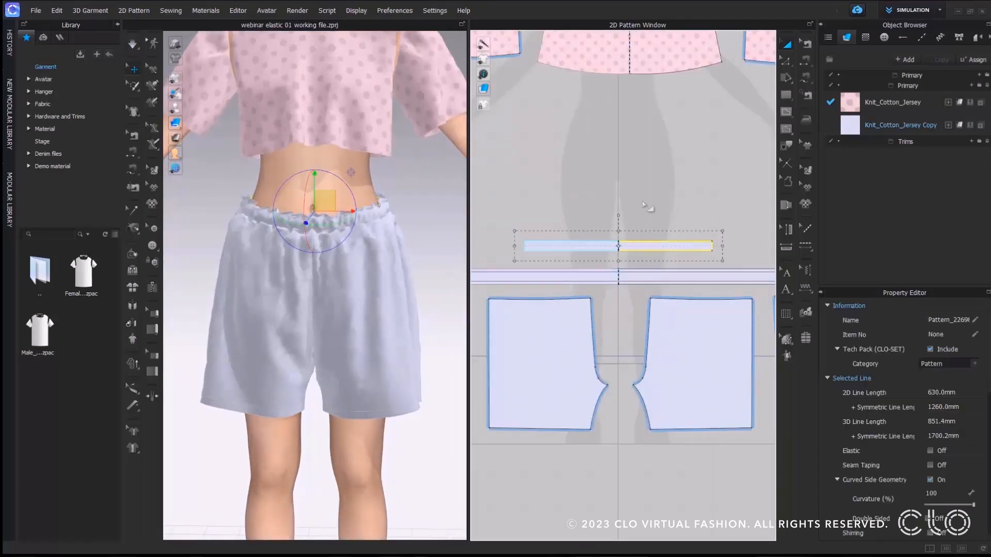
{"action": "left_click", "coordinate": [218, 157]}
{"action": "left_click", "coordinate": [63, 104]}
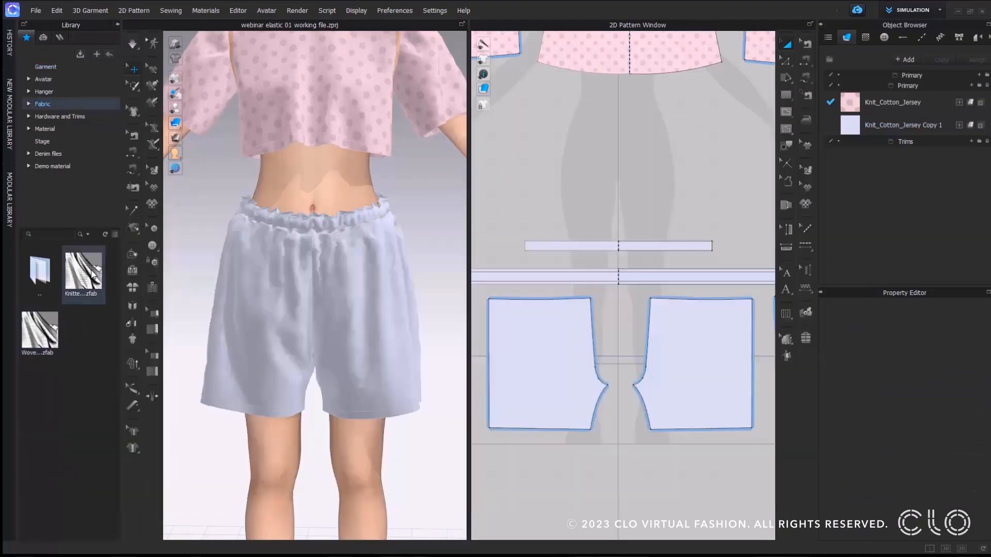
{"action": "left_click_drag", "start_coordinate": [47, 339], "coordinate": [880, 181]}
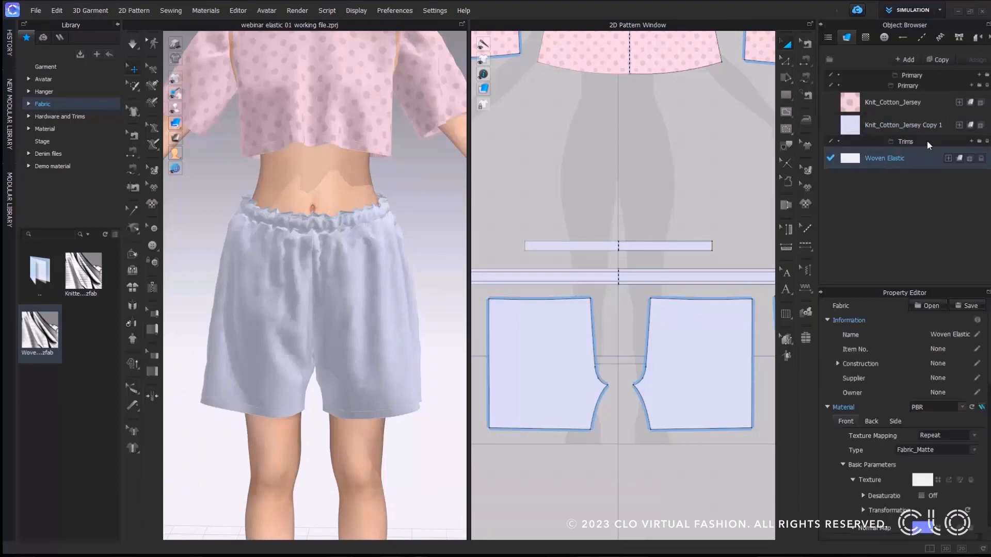
{"action": "left_click", "coordinate": [587, 202]}
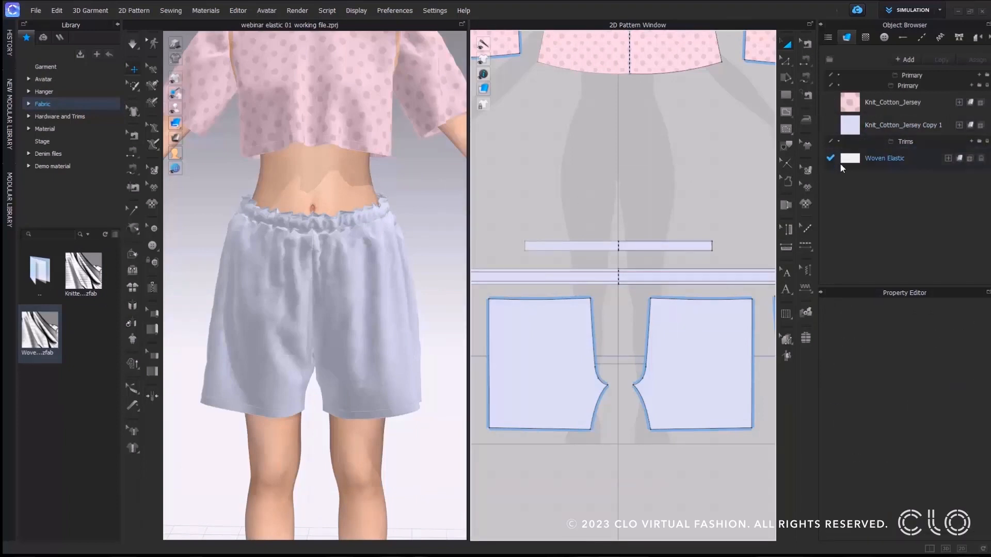
{"action": "left_click_drag", "start_coordinate": [847, 159], "coordinate": [649, 248]}
{"action": "left_click", "coordinate": [646, 177]}
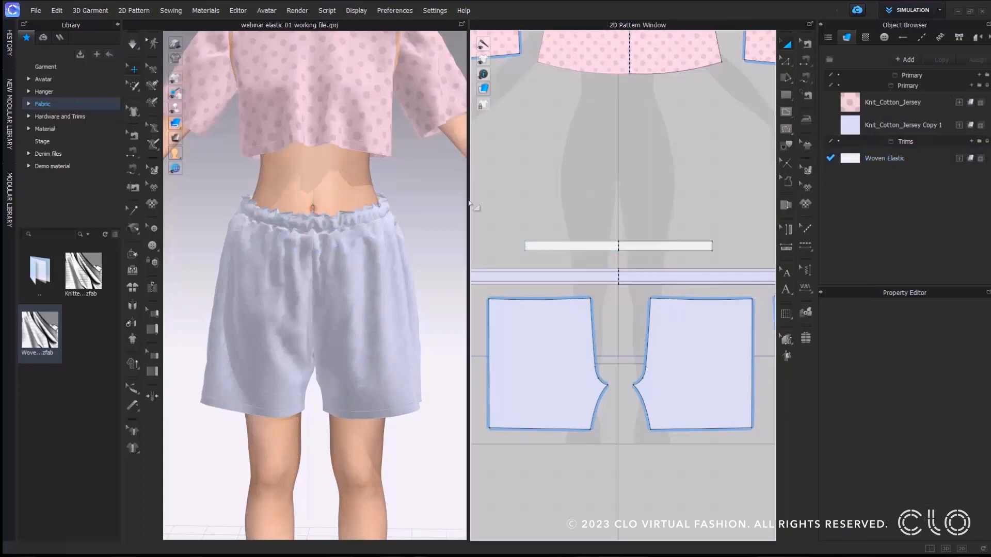
Hide the avatar to check the elastic inside the waistband, simulate the shorts briefly, and show the avatar again
{"action": "left_click", "coordinate": [189, 109]}
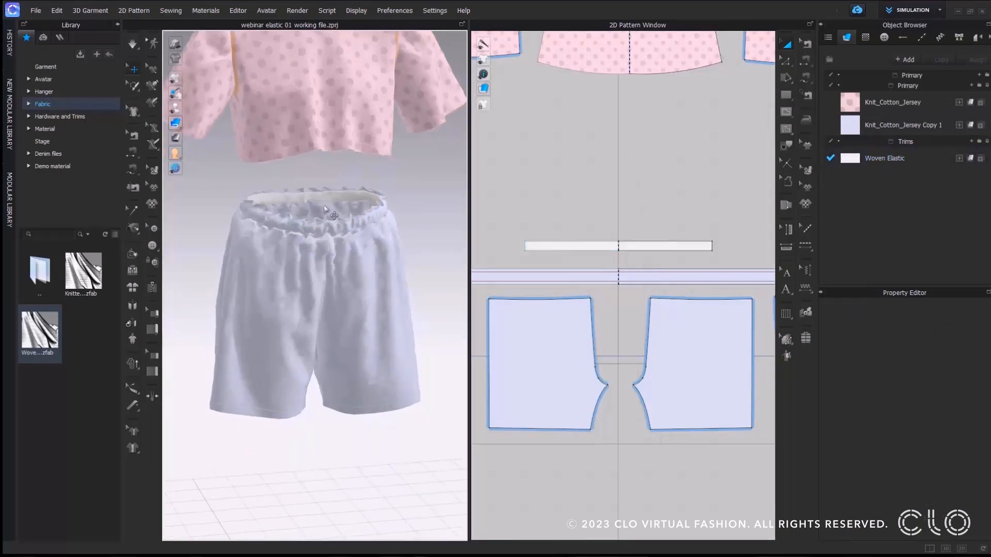
{"action": "scroll", "coordinate": [327, 227], "scroll_direction": "up", "scroll_amount": 5}
{"action": "key", "text": "space"}
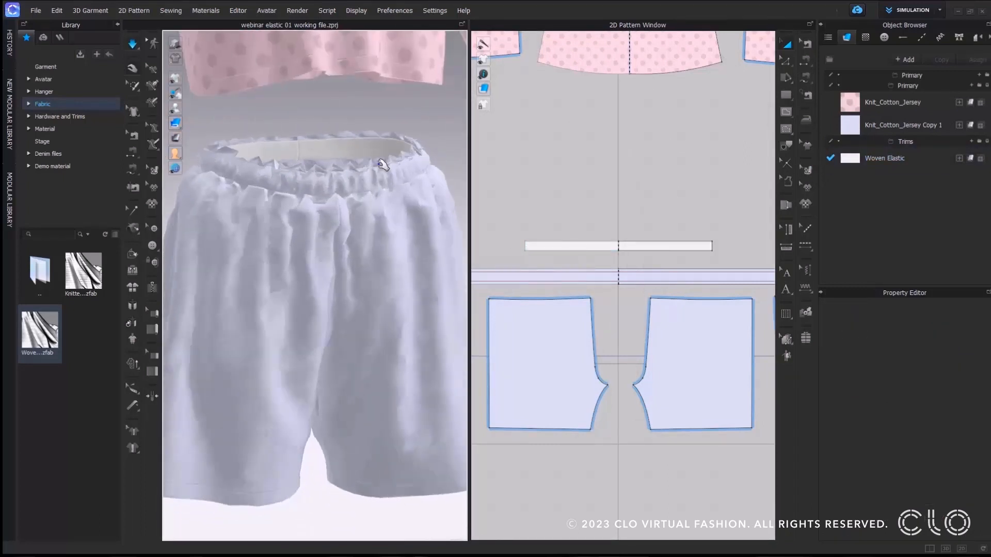
{"action": "key", "text": "space"}
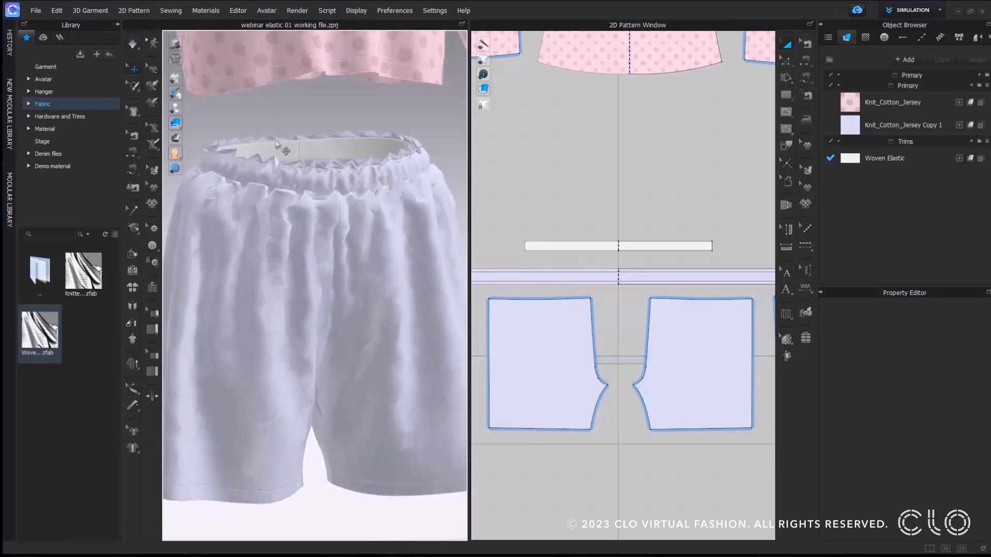
{"action": "left_click", "coordinate": [175, 109]}
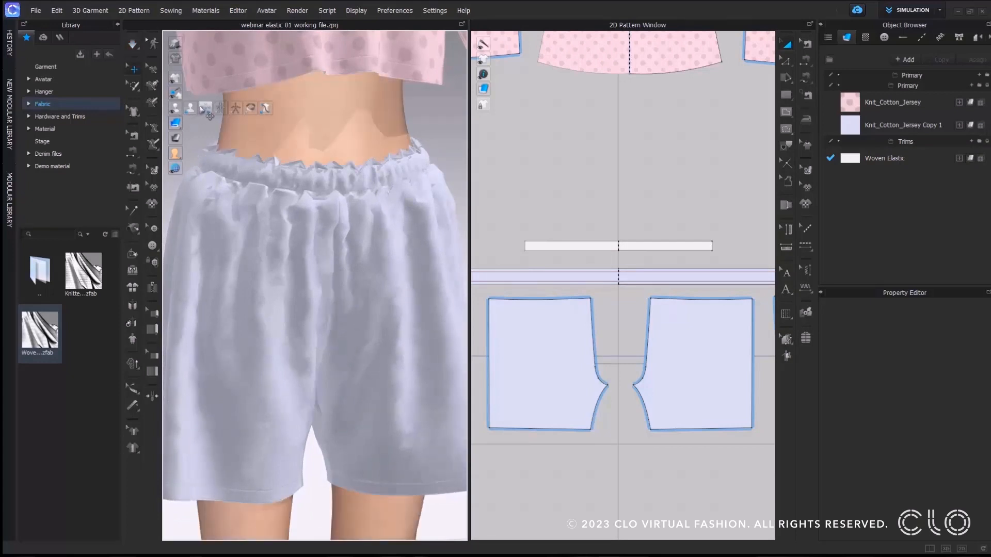
{"action": "scroll", "coordinate": [671, 238], "scroll_direction": "down", "scroll_amount": 4}
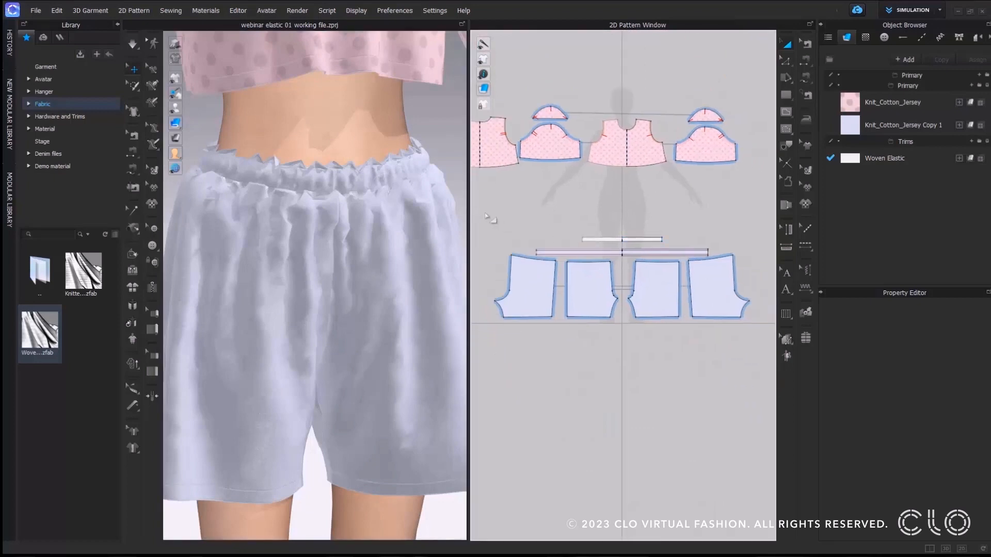
Set the particle distance of all shorts pieces, waistband and elastic strip to 5 mm, simulate, and inspect the waistband's inside without the avatar
{"action": "left_click_drag", "start_coordinate": [759, 343], "coordinate": [755, 345]}
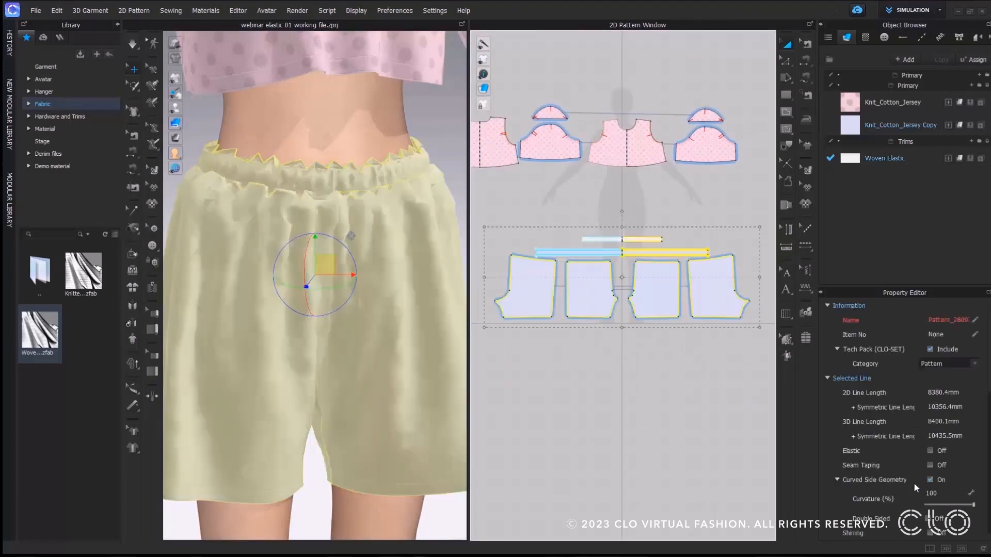
{"action": "scroll", "coordinate": [919, 475], "scroll_direction": "down", "scroll_amount": 3}
{"action": "left_click", "coordinate": [942, 505]}
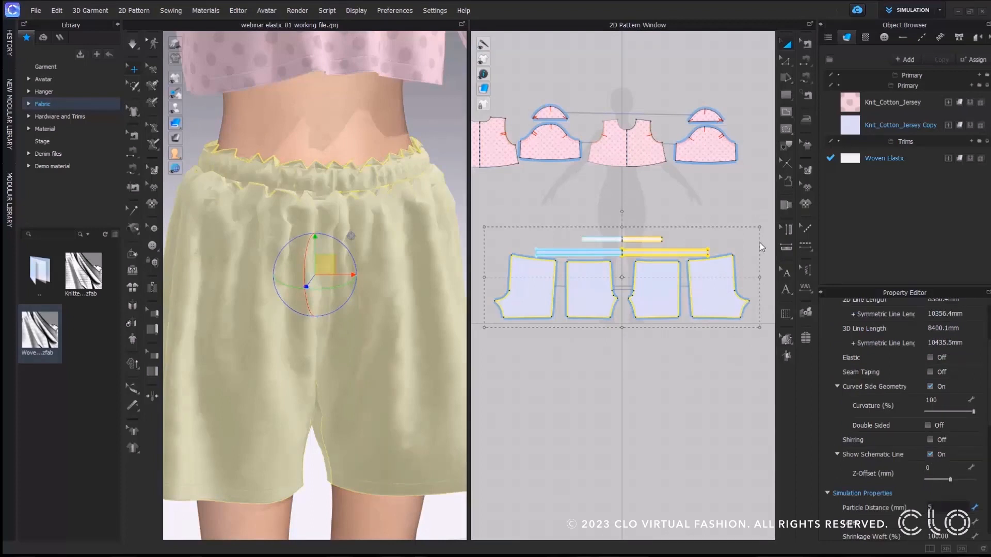
{"action": "left_click", "coordinate": [664, 205]}
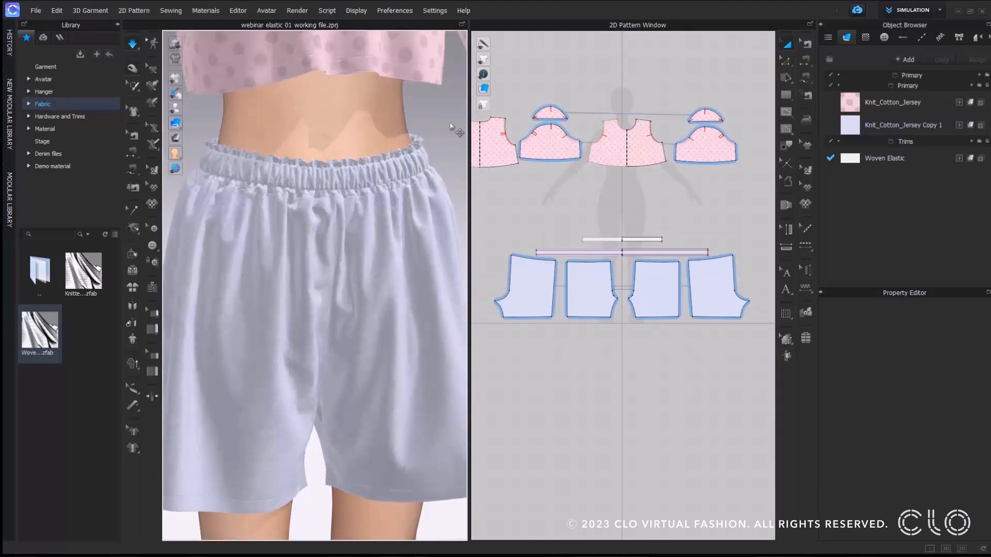
{"action": "right_click_drag", "start_coordinate": [196, 112], "coordinate": [334, 184]}
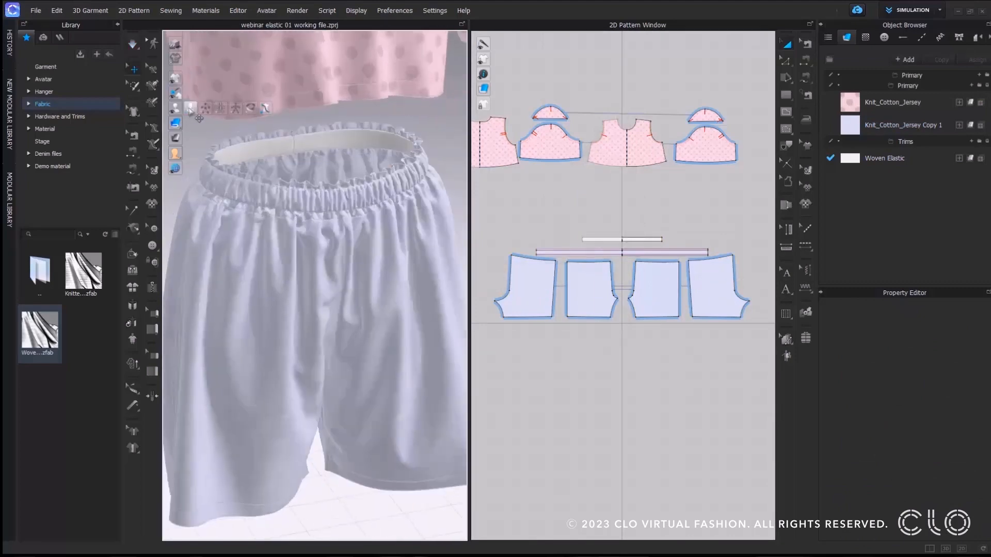
{"action": "left_click", "coordinate": [191, 109]}
Turn on shirring for the top edges of the waistband, elastic strip and shorts panels, and simulate the garment
{"action": "left_click", "coordinate": [787, 61]}
{"action": "scroll", "coordinate": [655, 263], "scroll_direction": "up", "scroll_amount": 5}
{"action": "scroll", "coordinate": [654, 263], "scroll_direction": "up", "scroll_amount": 2}
{"action": "left_click", "coordinate": [640, 229]}
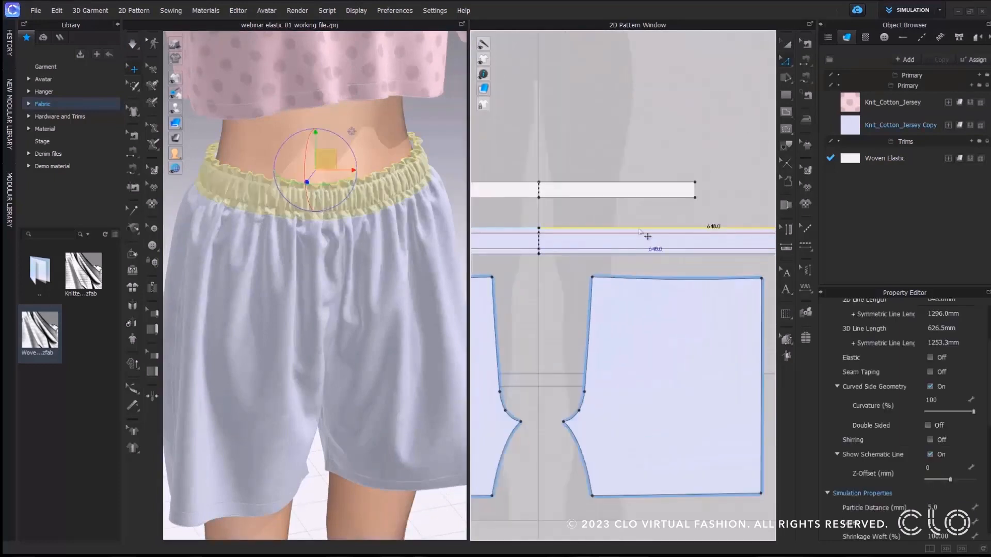
{"action": "left_click", "coordinate": [654, 276], "text": "shift"}
{"action": "middle_click_drag", "start_coordinate": [718, 286], "coordinate": [562, 297]}
{"action": "left_click", "coordinate": [660, 283], "text": "shift"}
{"action": "left_click", "coordinate": [516, 191], "text": "shift"}
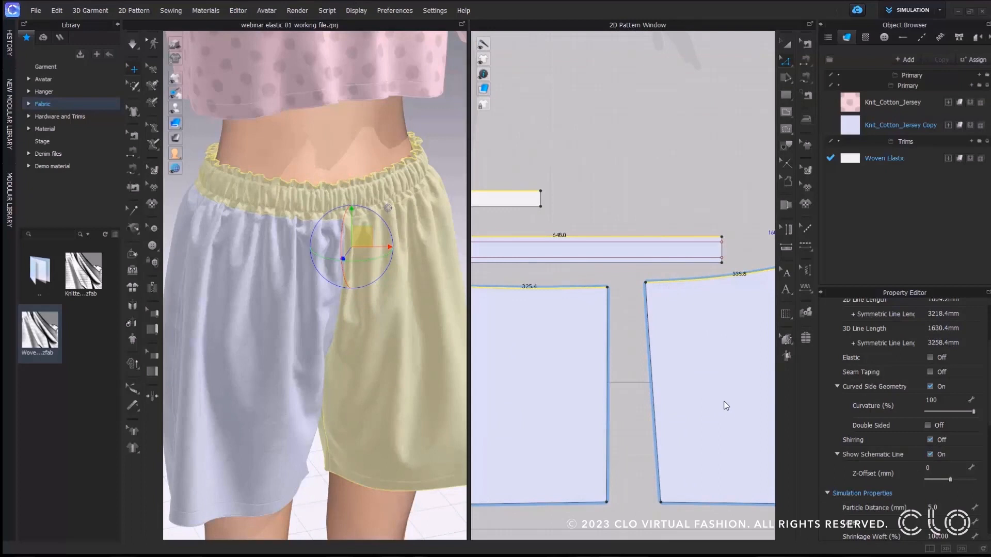
{"action": "left_click", "coordinate": [786, 44]}
{"action": "key", "text": "space"}
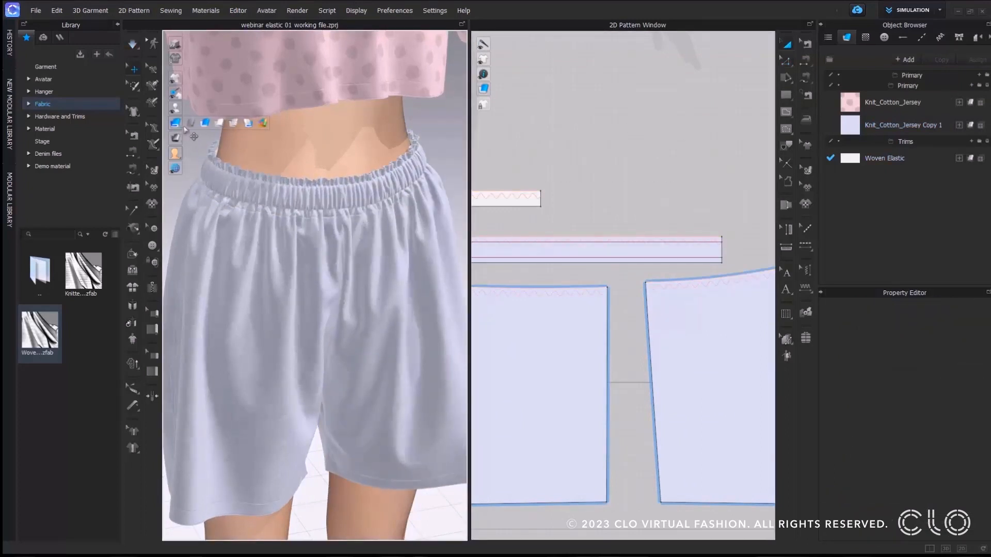
Layer-clone the waistband as an under layer and place the copy above the elastic strip in the 2D pattern layout
{"action": "right_click_drag", "start_coordinate": [263, 109], "coordinate": [315, 179]}
{"action": "scroll", "coordinate": [615, 185], "scroll_direction": "down", "scroll_amount": 5}
{"action": "middle_click_drag", "start_coordinate": [615, 185], "coordinate": [627, 274]}
{"action": "scroll", "coordinate": [607, 294], "scroll_direction": "up", "scroll_amount": 5}
{"action": "left_click", "coordinate": [602, 303]}
{"action": "right_click", "coordinate": [603, 304]}
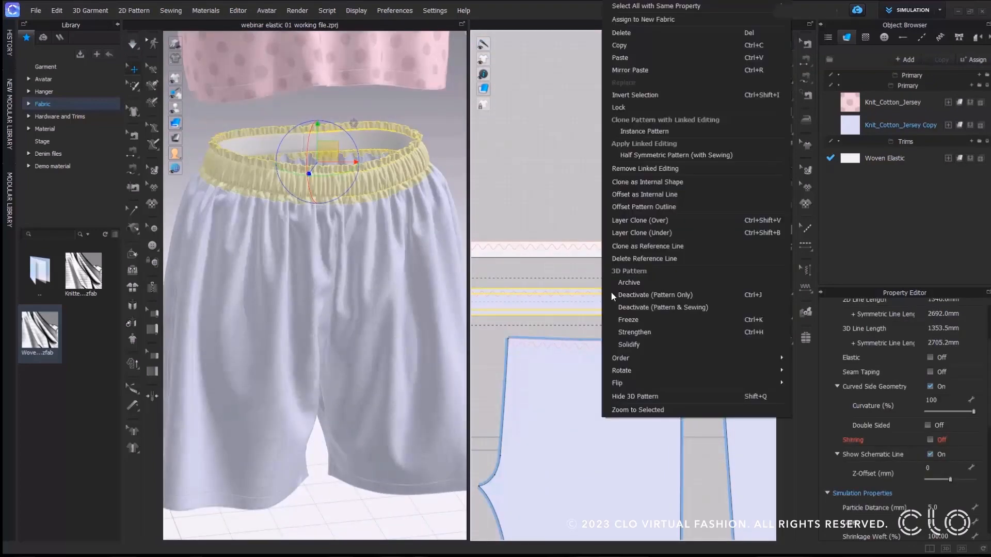
{"action": "left_click", "coordinate": [643, 230]}
{"action": "left_click", "coordinate": [622, 227]}
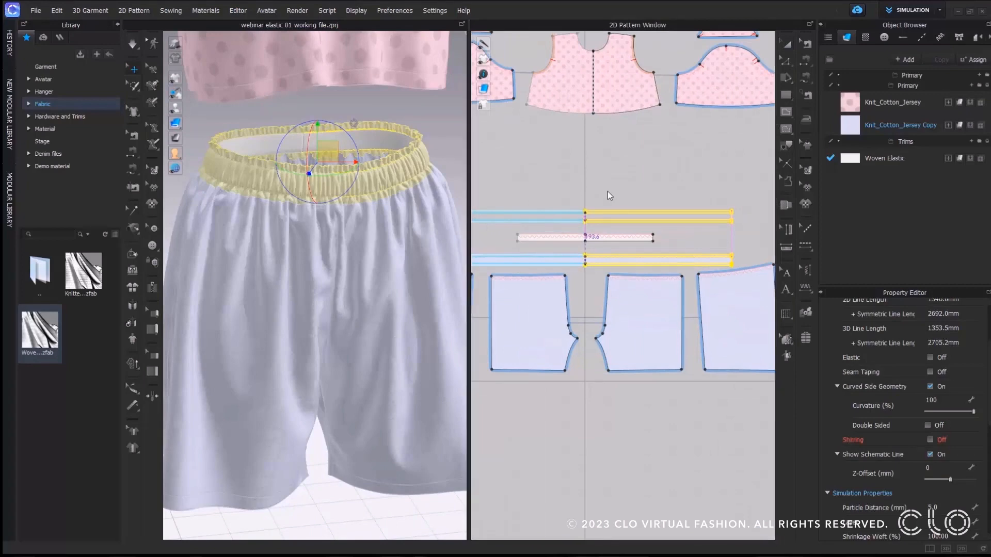
{"action": "left_click", "coordinate": [609, 192]}
{"action": "left_click", "coordinate": [939, 522]}
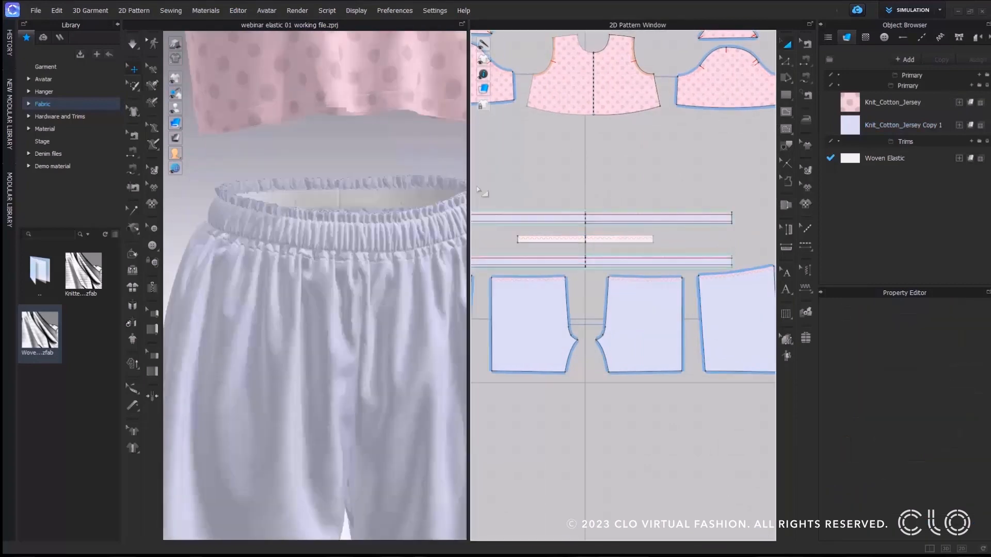
Set the layering order between the waistband, the elastic strip and the cloned waistband, and run a simulation
{"action": "mouse_move", "coordinate": [388, 211]}
{"action": "right_mouse_down"}
{"action": "mouse_move", "coordinate": [376, 203]}
{"action": "mouse_move", "coordinate": [282, 213]}
{"action": "mouse_move", "coordinate": [339, 203]}
{"action": "mouse_move", "coordinate": [405, 212]}
{"action": "right_mouse_up"}
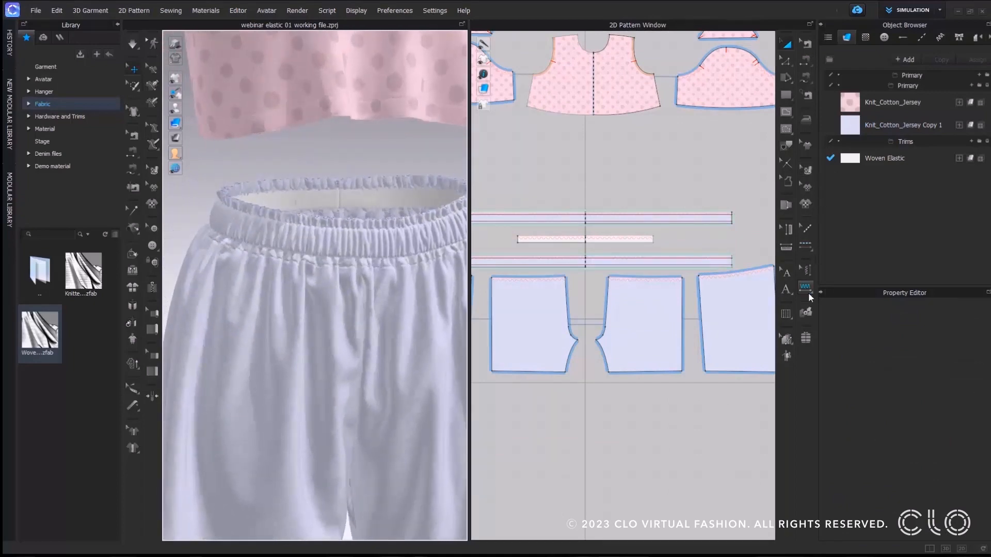
{"action": "left_click", "coordinate": [807, 311]}
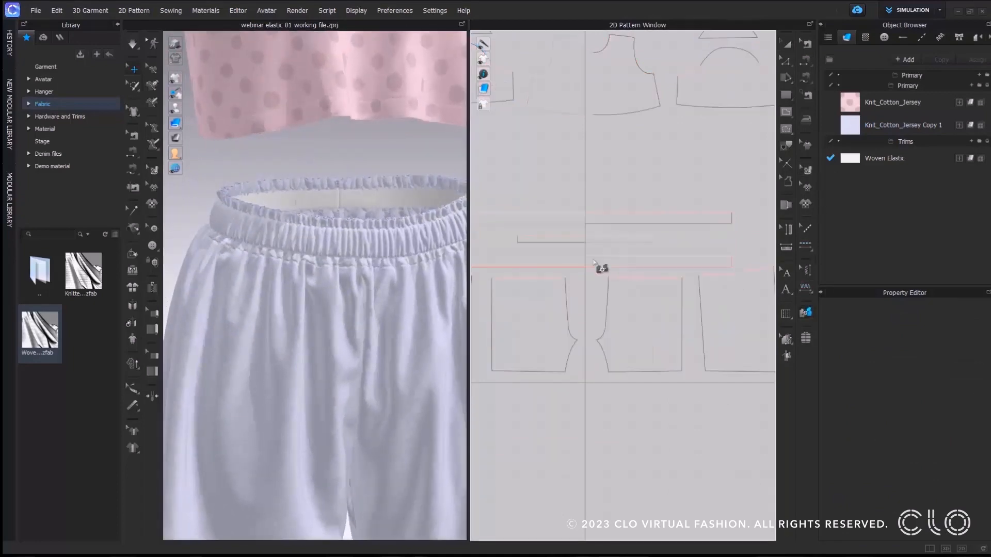
{"action": "left_click", "coordinate": [587, 242]}
{"action": "left_click", "coordinate": [597, 241]}
{"action": "left_click", "coordinate": [589, 223]}
{"action": "left_click", "coordinate": [787, 45]}
{"action": "key", "text": "space"}
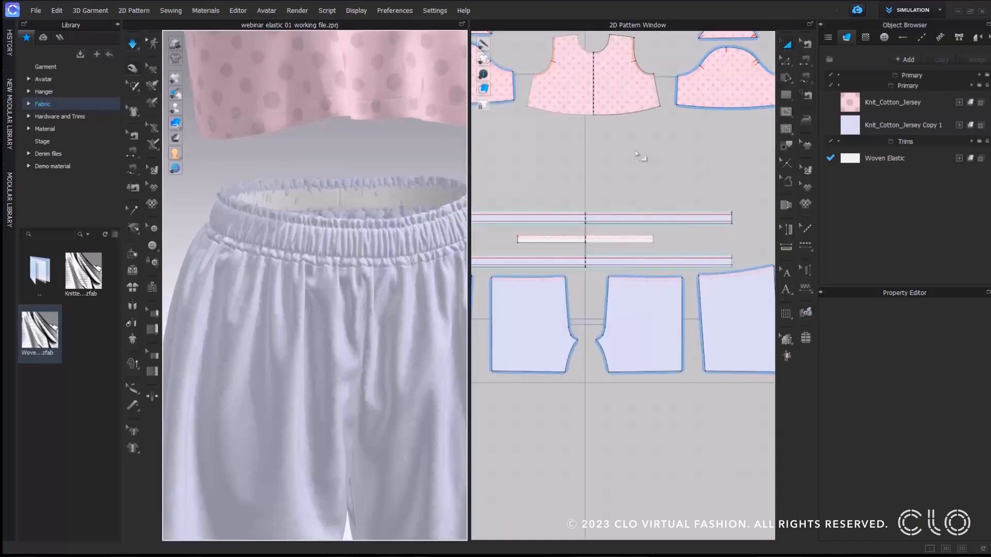
{"action": "key", "text": "space"}
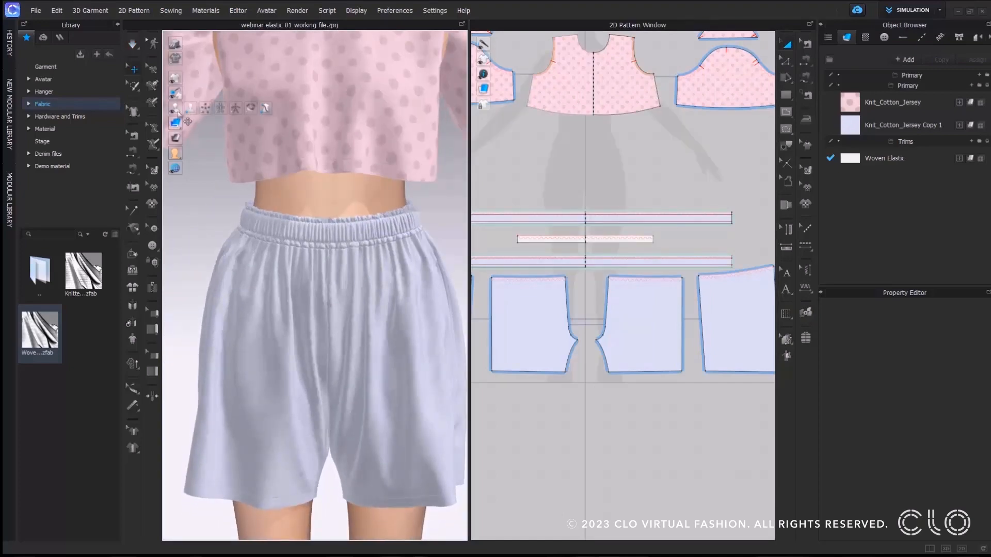
Hide the avatar to inspect the inside of the shorts' waistband up close, and show the avatar again
{"action": "left_click", "coordinate": [191, 108]}
{"action": "right_click_drag", "start_coordinate": [331, 178], "coordinate": [335, 223]}
{"action": "scroll", "coordinate": [335, 223], "scroll_direction": "up", "scroll_amount": 3}
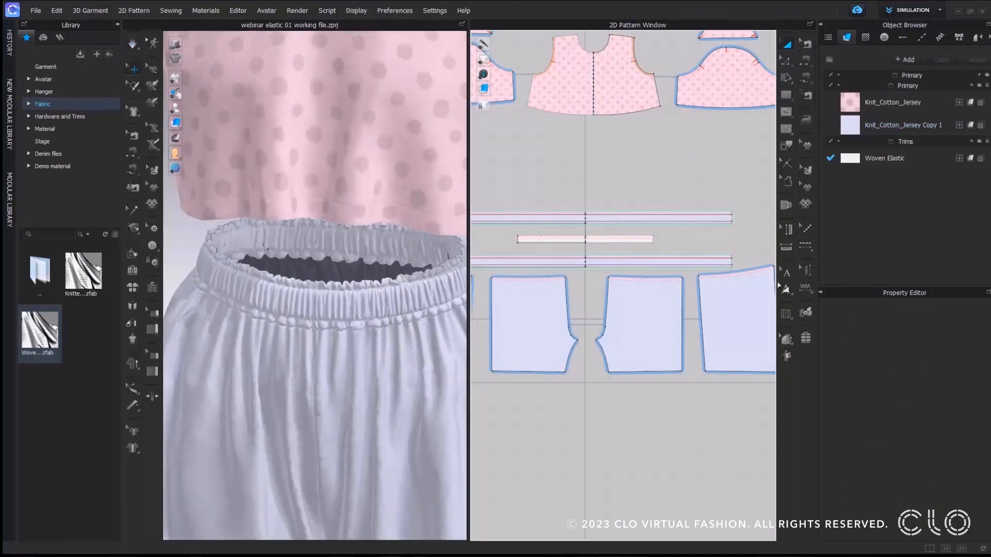
{"action": "scroll", "coordinate": [630, 90], "scroll_direction": "down", "scroll_amount": 3}
{"action": "middle_click_drag", "start_coordinate": [629, 91], "coordinate": [662, 179]}
{"action": "left_click", "coordinate": [191, 109]}
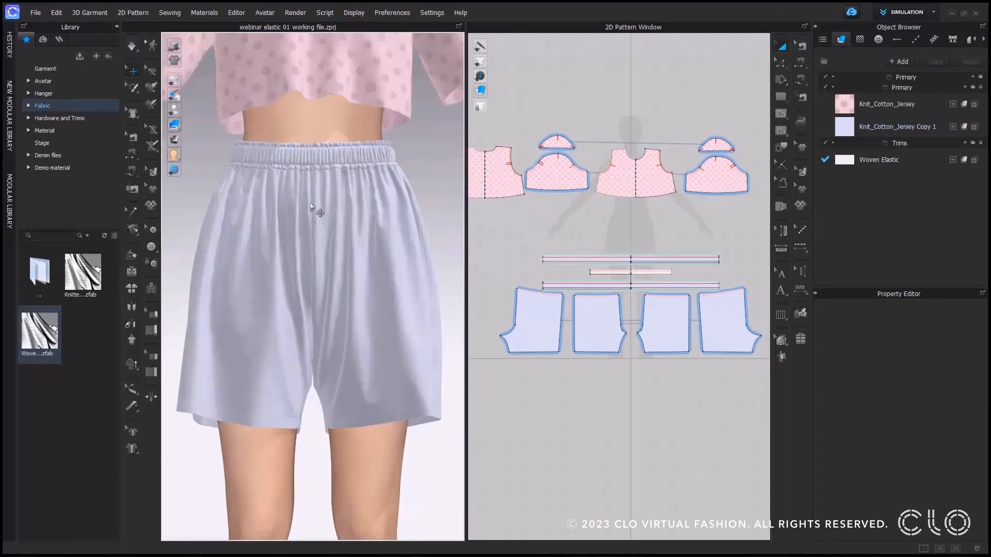
Create a binding around the whole bottom hem of the dotted top and set its width to 20 mm
{"action": "middle_click_drag", "start_coordinate": [314, 207], "coordinate": [336, 341]}
{"action": "right_click_drag", "start_coordinate": [335, 339], "coordinate": [371, 285]}
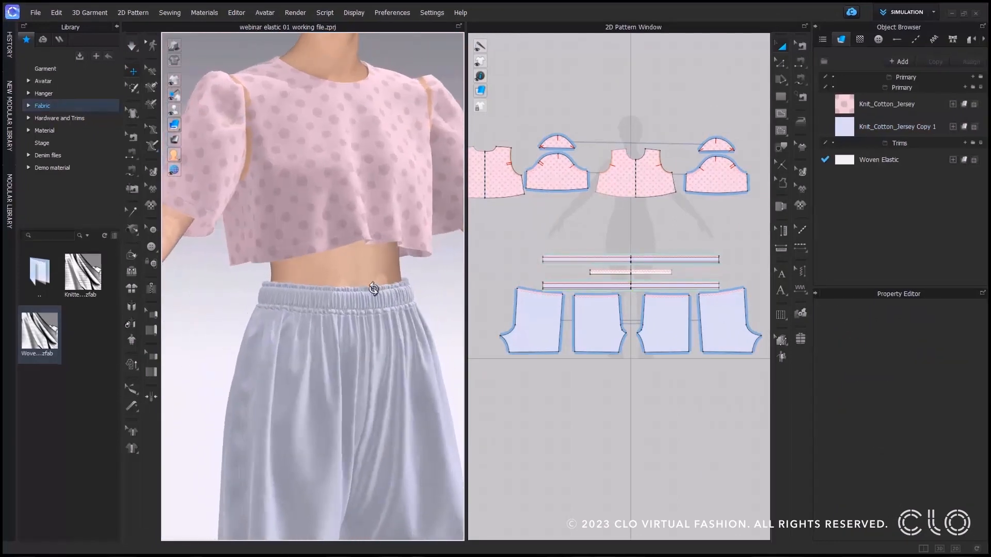
{"action": "left_click", "coordinate": [151, 372]}
{"action": "left_click", "coordinate": [251, 262]}
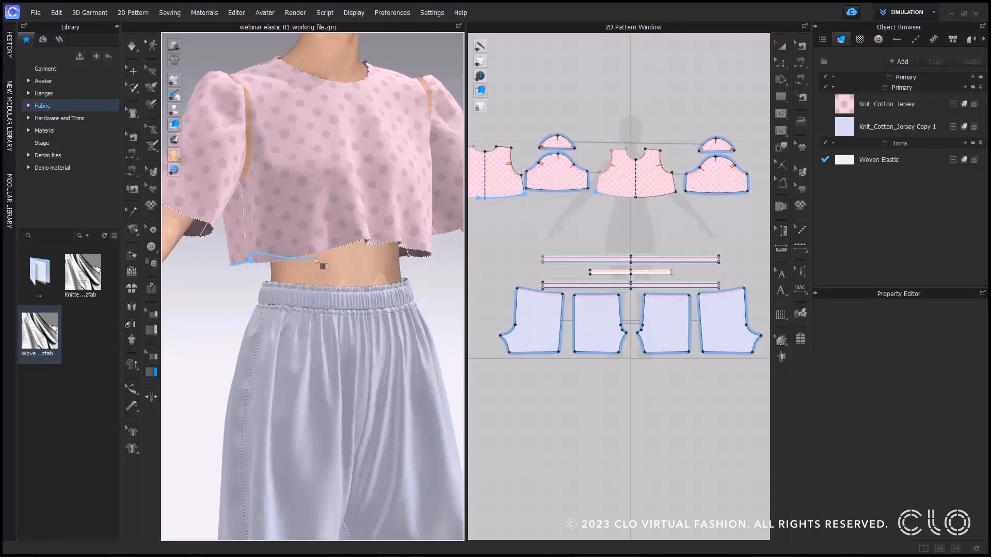
{"action": "left_click", "coordinate": [317, 252]}
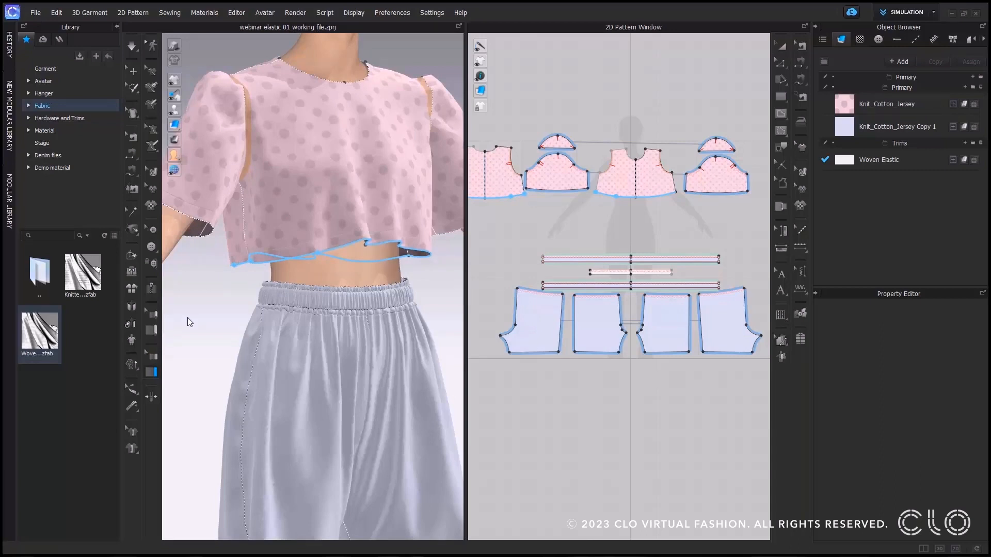
{"action": "key", "text": "Return"}
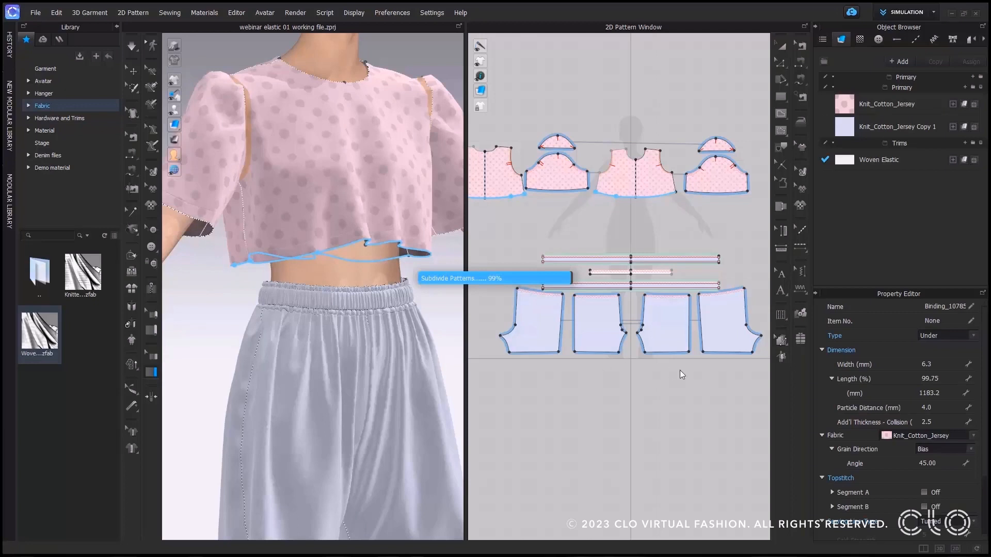
{"action": "left_click", "coordinate": [934, 364]}
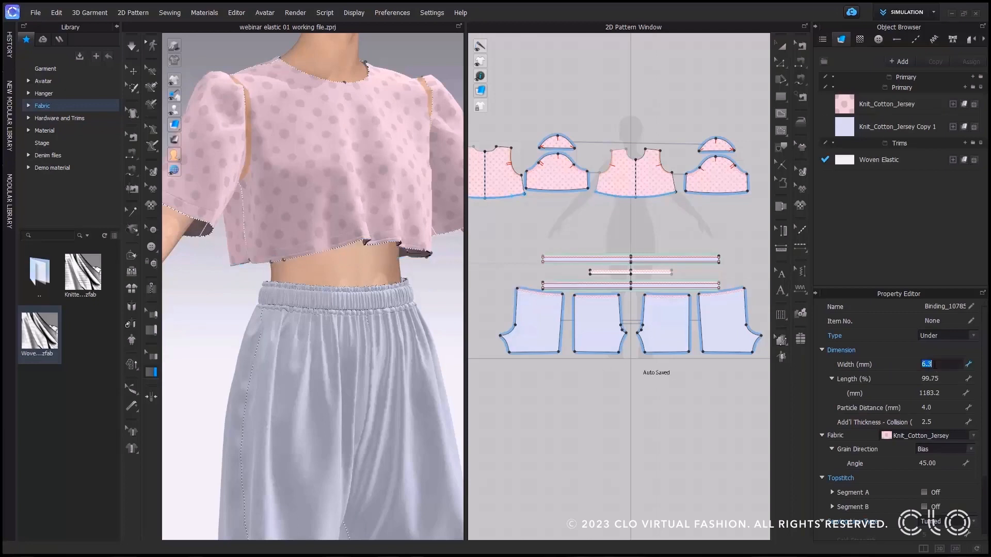
{"action": "key", "text": "Return"}
Add the Knitted Elastic fabric from the library and assign it to the hem binding with Weft grain direction
{"action": "left_click", "coordinate": [929, 436]}
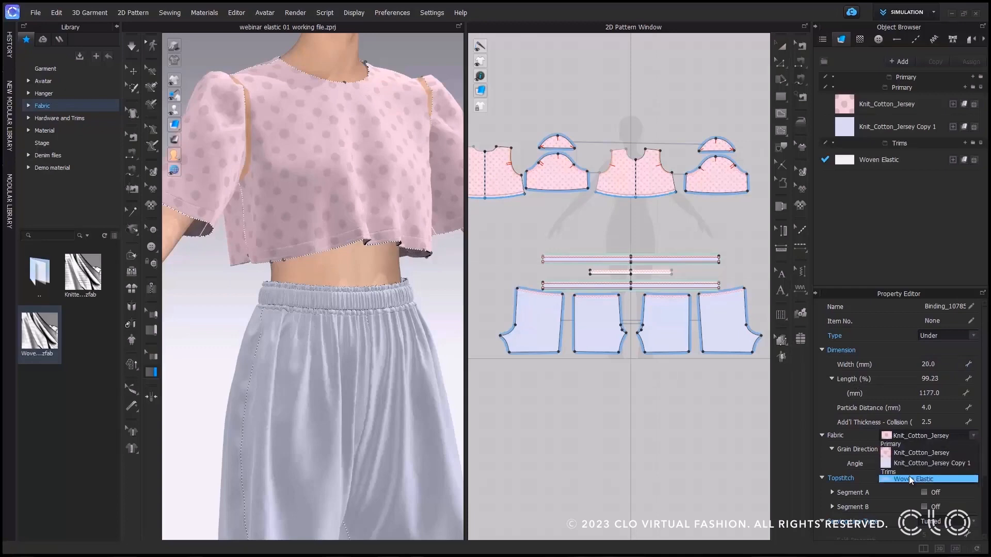
{"action": "left_click", "coordinate": [910, 476]}
{"action": "double_click", "coordinate": [83, 272]}
{"action": "left_click", "coordinate": [929, 436]}
{"action": "left_click", "coordinate": [922, 491]}
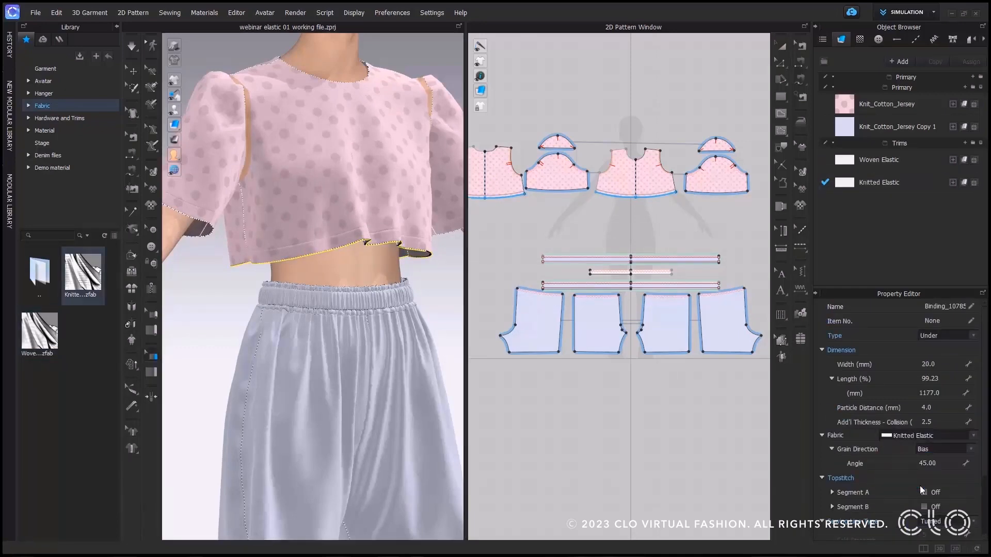
{"action": "left_click", "coordinate": [945, 453]}
{"action": "left_click", "coordinate": [934, 467]}
Hide the avatar to check the binding inside the top's hem, simulate briefly, and show the avatar again
{"action": "left_click", "coordinate": [781, 46]}
{"action": "scroll", "coordinate": [347, 225], "scroll_direction": "up", "scroll_amount": 4}
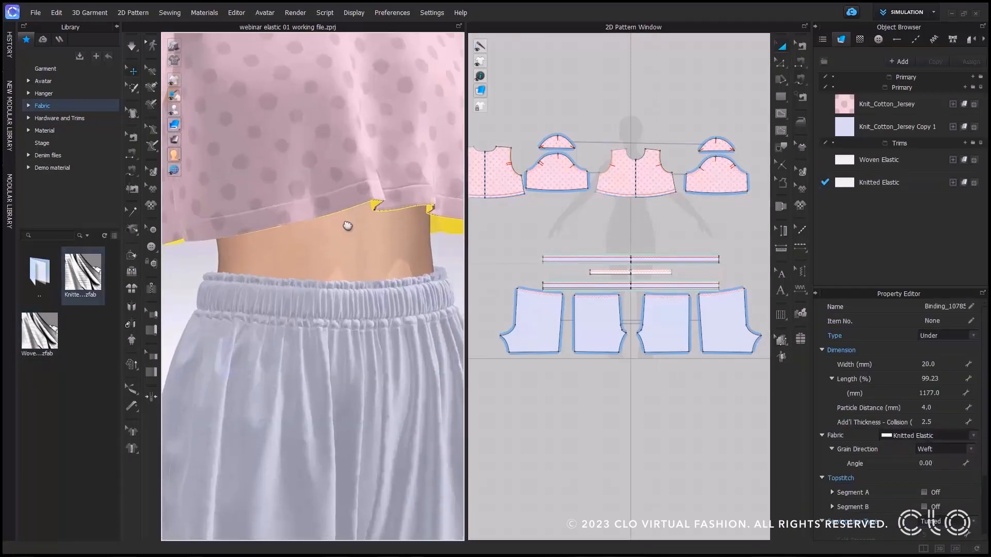
{"action": "left_click", "coordinate": [188, 111]}
{"action": "scroll", "coordinate": [351, 149], "scroll_direction": "down", "scroll_amount": 2}
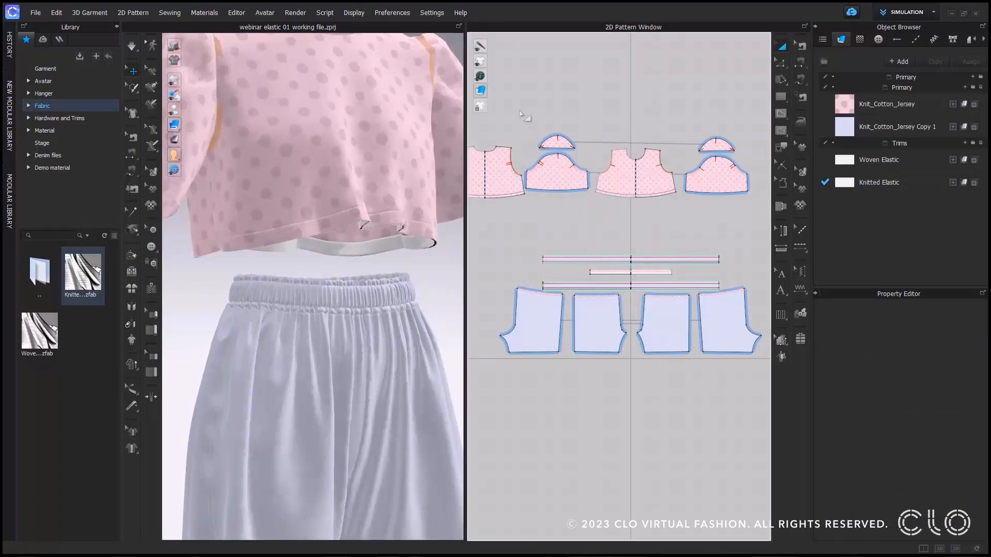
{"action": "key", "text": "space"}
{"action": "left_click", "coordinate": [188, 111]}
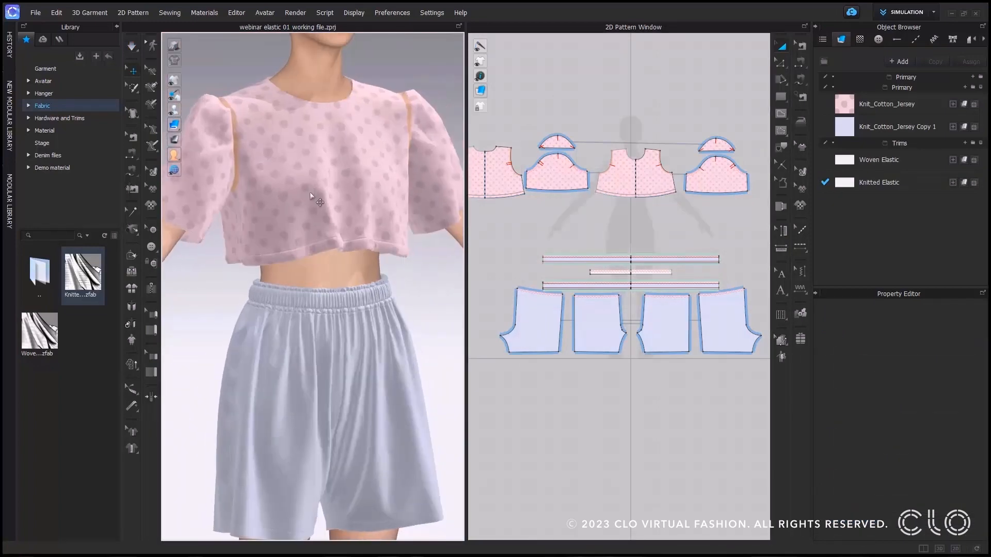
Set the hem binding's length to 660 mm and simulate the top
{"action": "left_click", "coordinate": [318, 239]}
{"action": "double_click", "coordinate": [935, 393]}
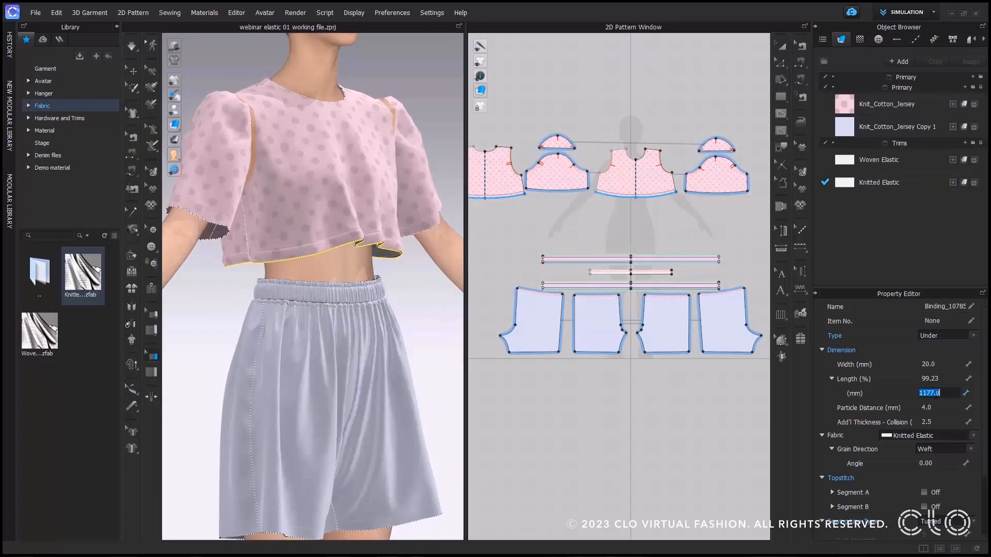
{"action": "type", "text": "660"}
{"action": "key", "text": "Return"}
{"action": "left_click", "coordinate": [200, 299]}
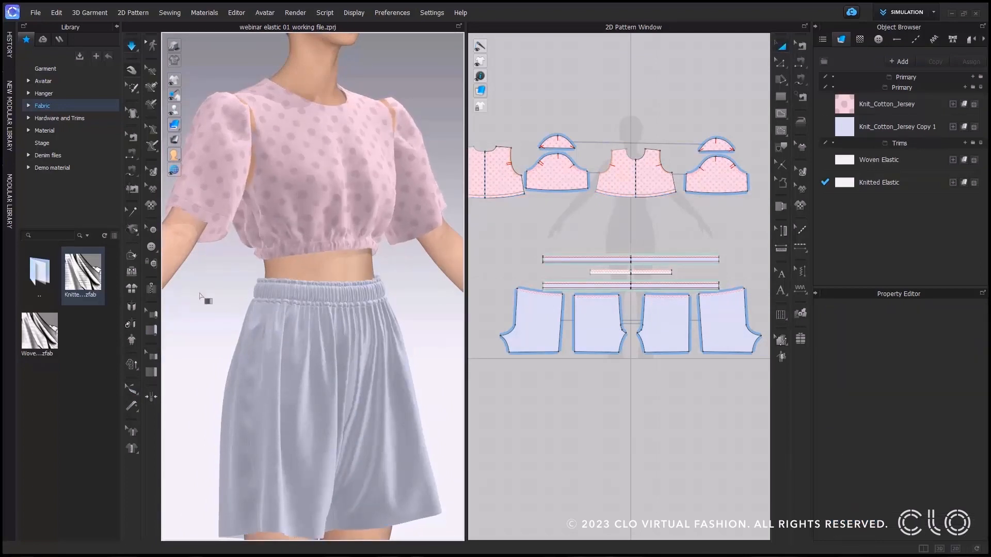
Hide the avatar, set the particle distance of the top's body pieces to 5 mm, and simulate
{"action": "scroll", "coordinate": [372, 265], "scroll_direction": "up", "scroll_amount": 5}
{"action": "middle_click_drag", "start_coordinate": [372, 266], "coordinate": [372, 293]}
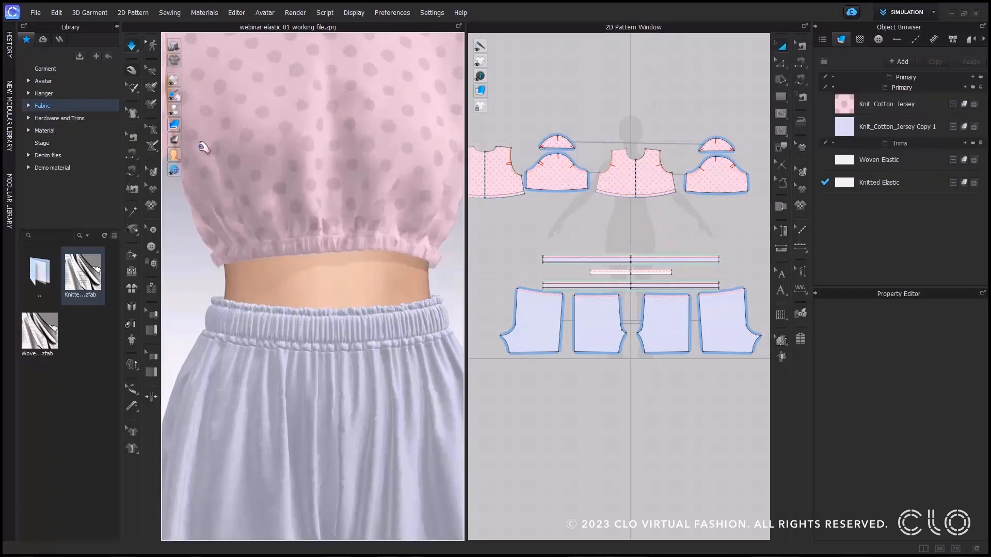
{"action": "left_click", "coordinate": [189, 110]}
{"action": "left_click", "coordinate": [131, 72]}
{"action": "left_click", "coordinate": [330, 261]}
{"action": "left_click", "coordinate": [288, 175]}
{"action": "left_click", "coordinate": [939, 438]}
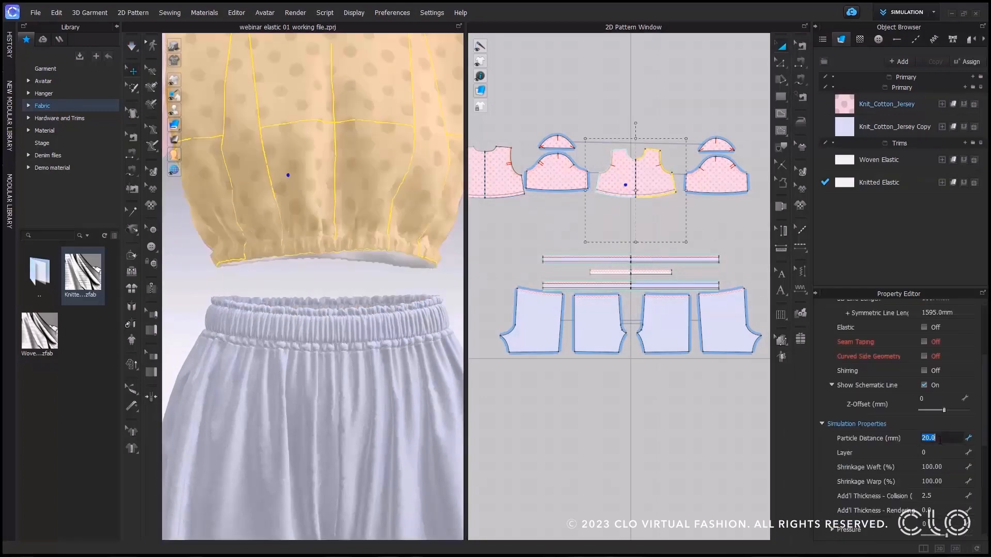
{"action": "left_click", "coordinate": [639, 425]}
{"action": "key", "text": "space"}
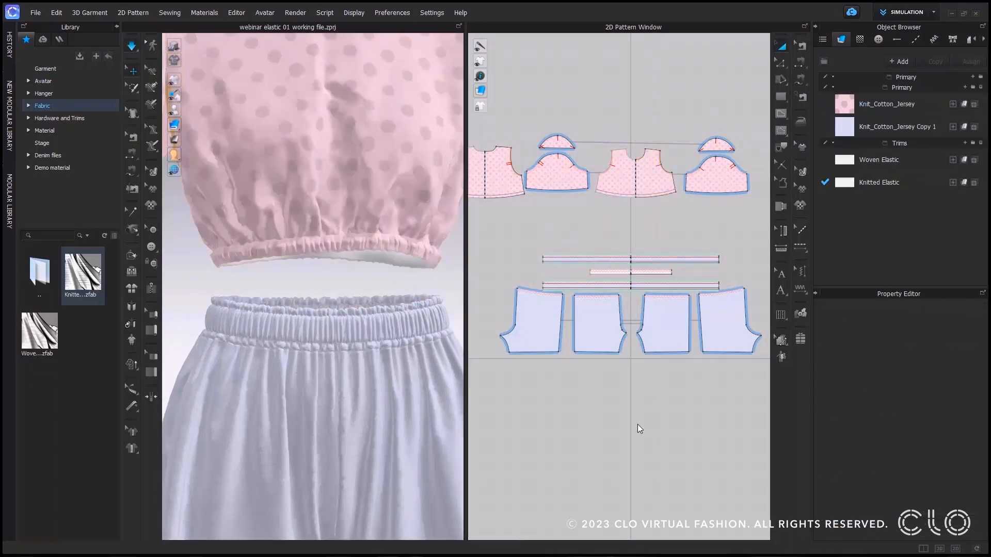
Turn on shirring for the hem edges of the top's front and back pieces, and simulate
{"action": "right_click_drag", "start_coordinate": [401, 274], "coordinate": [412, 272]}
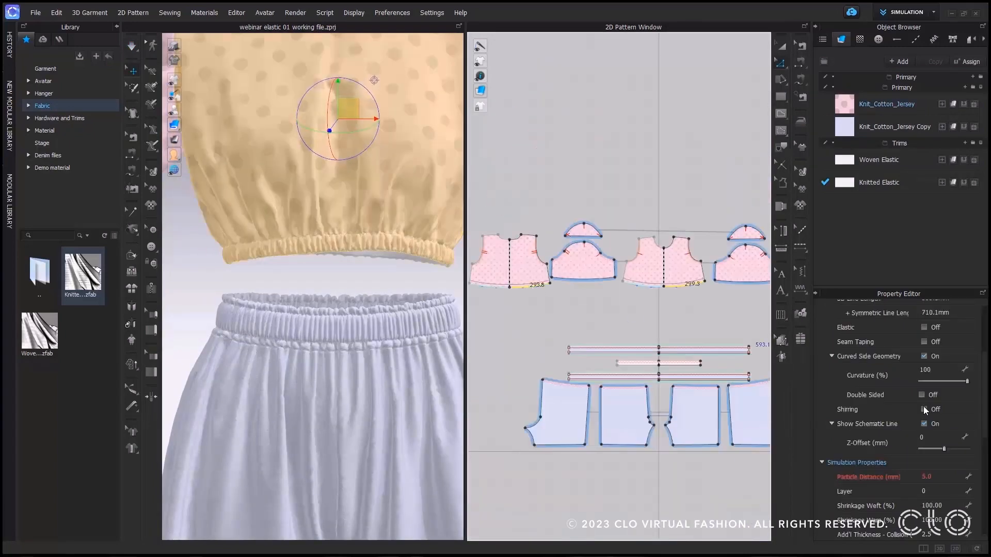
{"action": "key", "text": "space"}
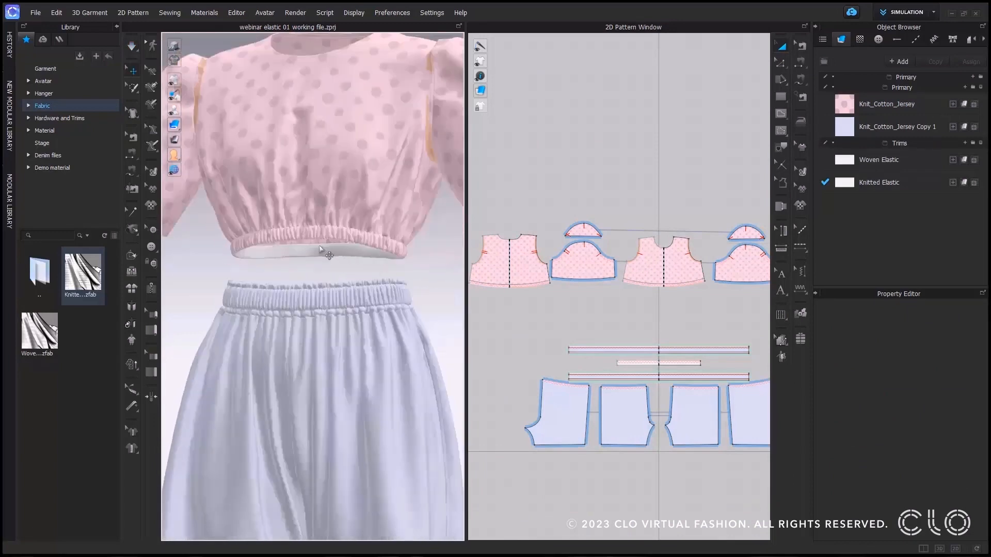
Recolour the Knitted Elastic fabric with the pink sampled from the dotted top using the eyedropper, and apply the colour
{"action": "left_click", "coordinate": [320, 250]}
{"action": "left_click", "coordinate": [879, 183]}
{"action": "scroll", "coordinate": [920, 489], "scroll_direction": "down", "scroll_amount": 4}
{"action": "left_click", "coordinate": [964, 515]}
{"action": "left_click", "coordinate": [392, 151]}
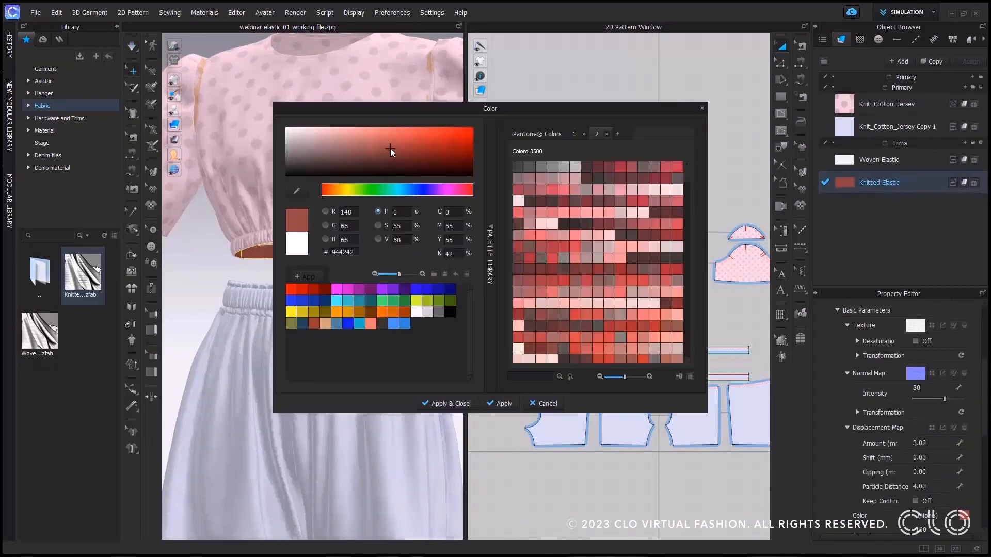
{"action": "left_click_drag", "start_coordinate": [491, 108], "coordinate": [570, 119]}
{"action": "left_click", "coordinate": [410, 156]}
{"action": "left_click", "coordinate": [377, 202]}
{"action": "left_click", "coordinate": [288, 149]}
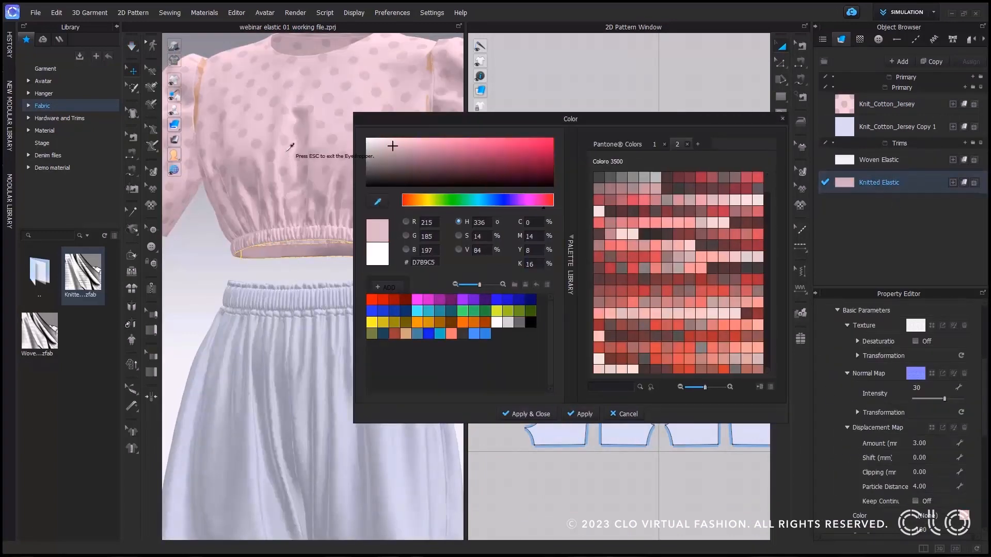
{"action": "left_click", "coordinate": [522, 413]}
{"action": "left_click", "coordinate": [735, 94]}
{"action": "right_click_drag", "start_coordinate": [326, 287], "coordinate": [366, 285]}
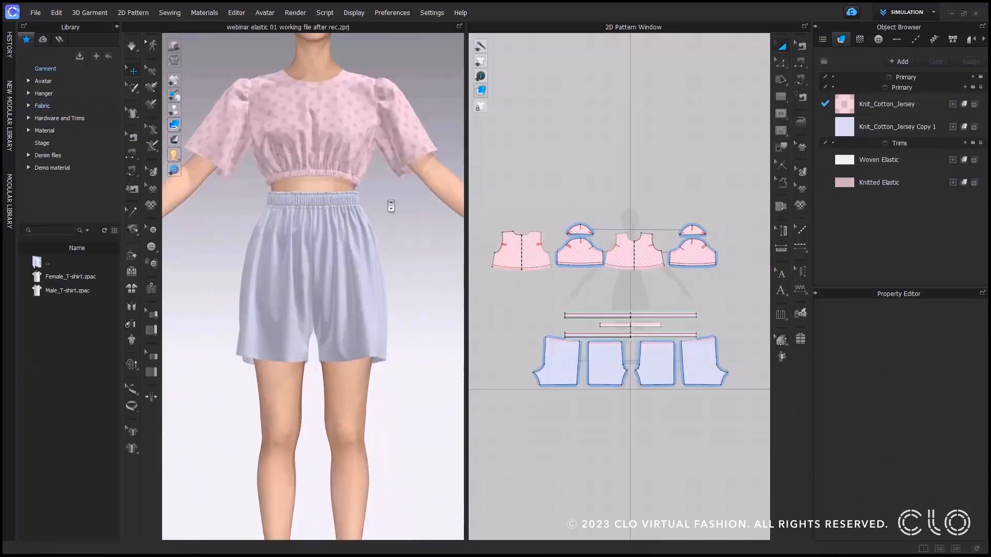
Check the length of the measuring line around the avatar's arm at the sleeve hem
{"action": "scroll", "coordinate": [243, 349], "scroll_direction": "up", "scroll_amount": 6}
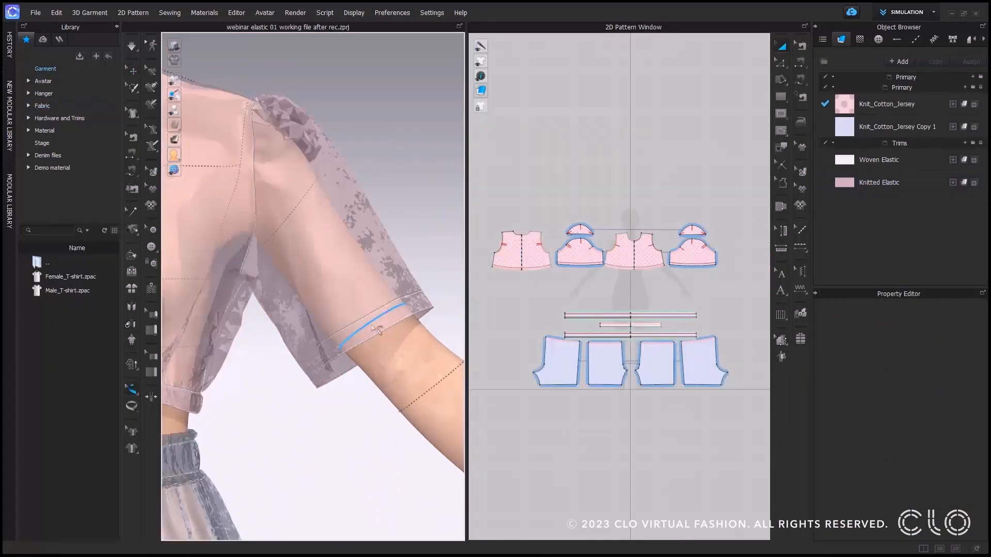
{"action": "left_click", "coordinate": [373, 323]}
{"action": "left_click", "coordinate": [133, 70]}
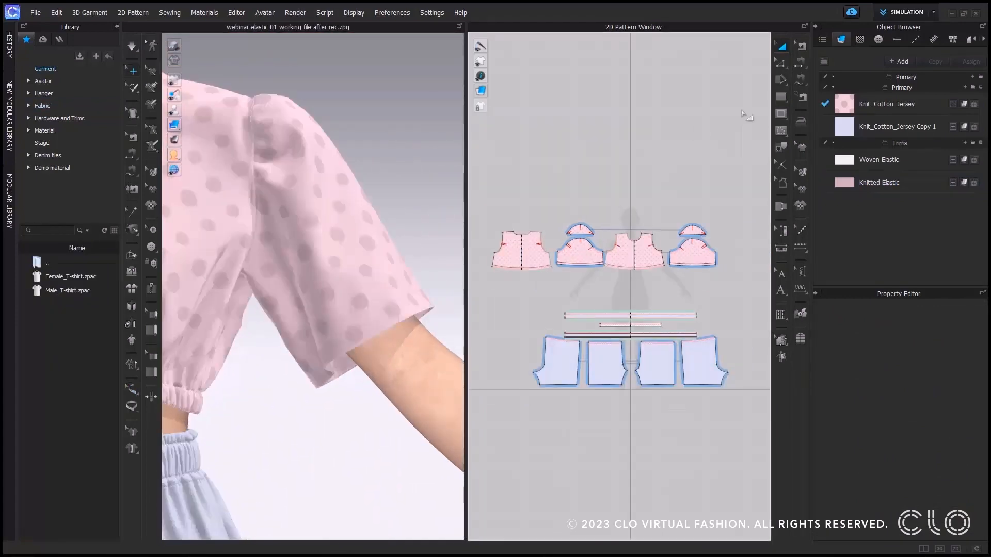
Create a 225 × 20 mm rectangle pattern piece beneath the sleeve pattern as its elastic strip
{"action": "left_click", "coordinate": [781, 97]}
{"action": "scroll", "coordinate": [691, 276], "scroll_direction": "up", "scroll_amount": 8}
{"action": "middle_click_drag", "start_coordinate": [691, 276], "coordinate": [627, 323]}
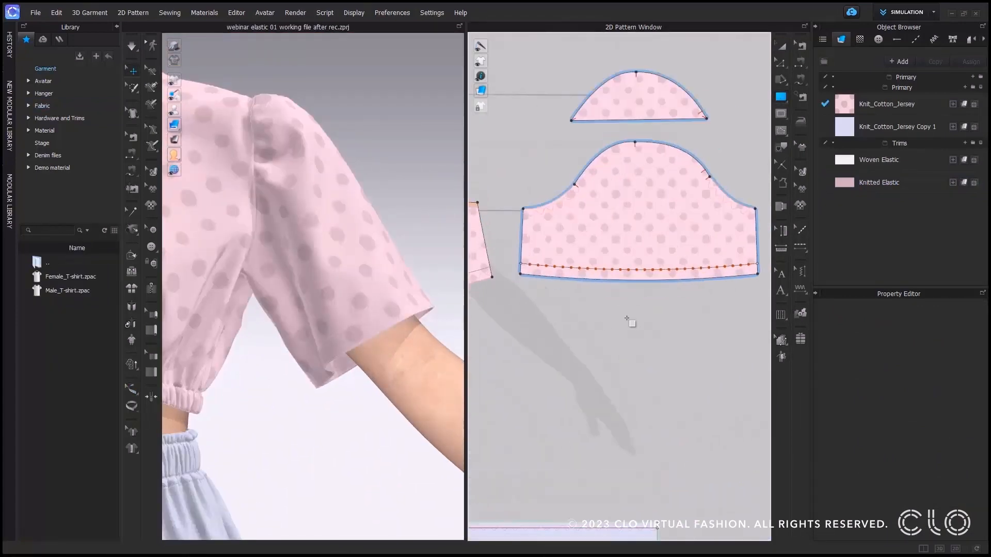
{"action": "left_click", "coordinate": [627, 322]}
{"action": "type", "text": "225"}
{"action": "key", "text": "Tab"}
{"action": "type", "text": "20"}
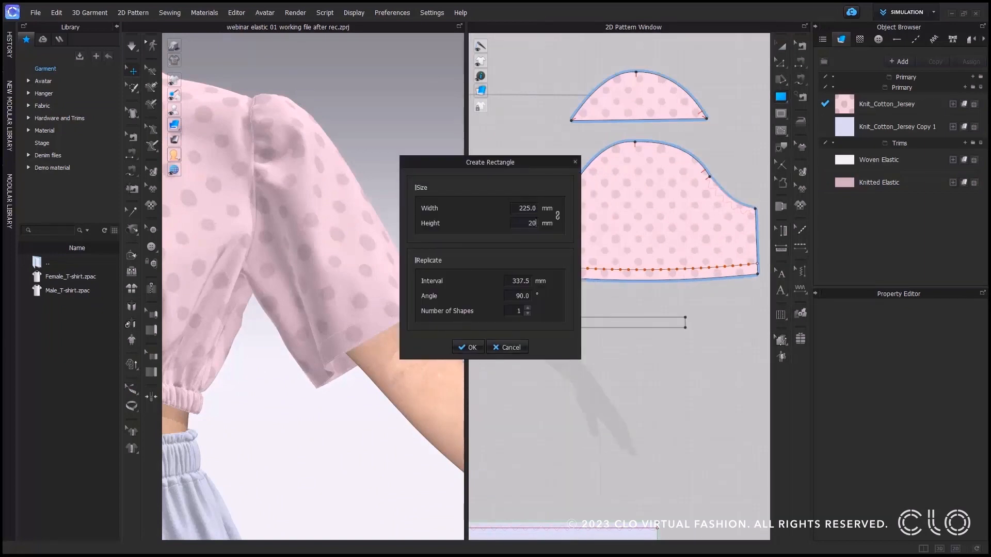
{"action": "key", "text": "Return"}
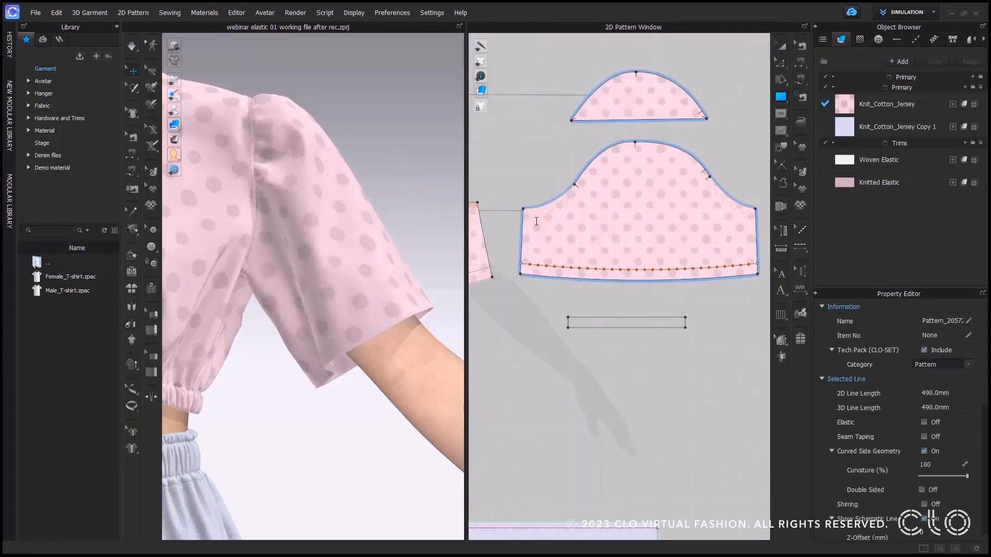
Sew the strip's long edges to the sleeve's internal line and hem, adjusting the sewing line type, and join the strip's short ends
{"action": "key", "text": "n"}
{"action": "left_click", "coordinate": [609, 317]}
{"action": "left_click", "coordinate": [565, 279]}
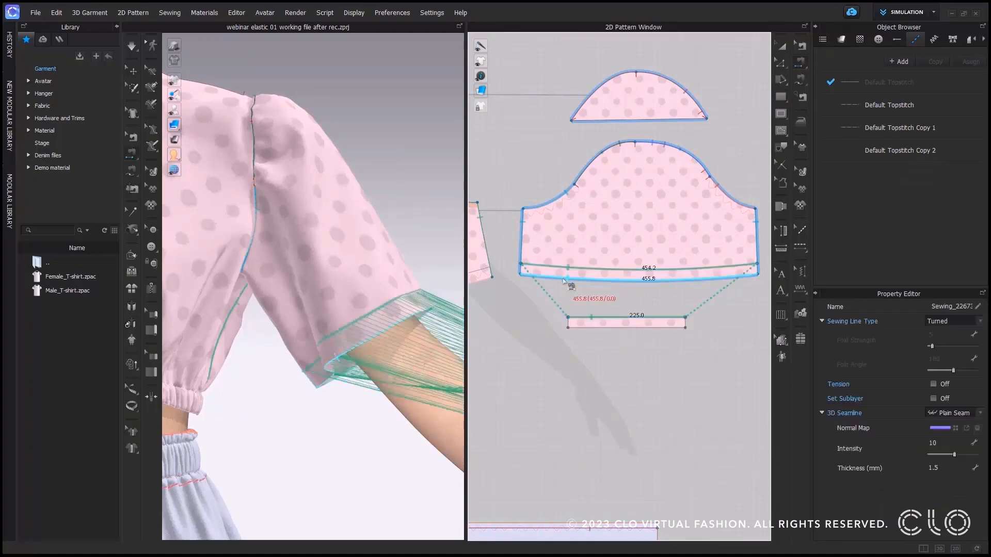
{"action": "left_click", "coordinate": [565, 281]}
{"action": "left_click", "coordinate": [578, 328]}
{"action": "left_click", "coordinate": [953, 322]}
{"action": "left_click", "coordinate": [947, 331]}
{"action": "left_click", "coordinate": [686, 323]}
{"action": "left_click", "coordinate": [569, 323]}
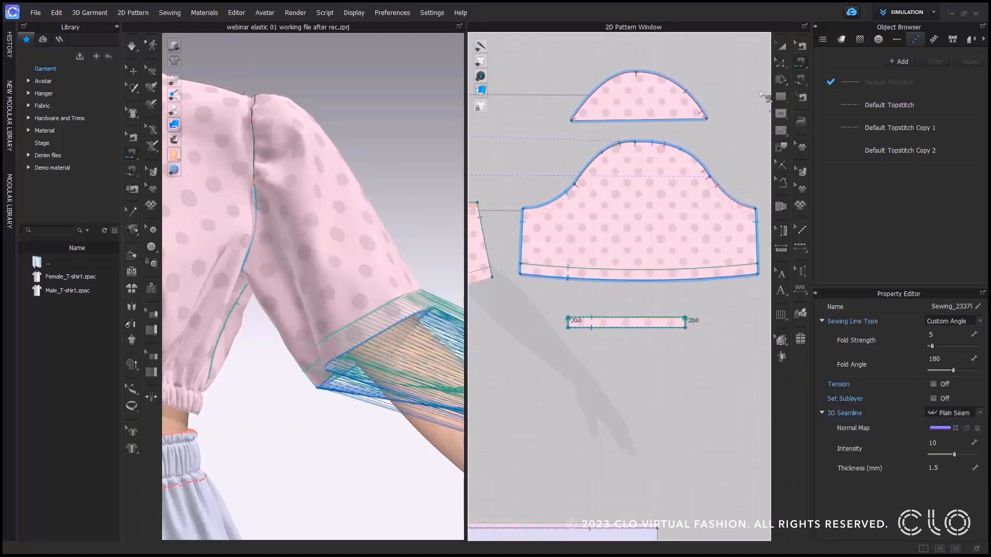
Superimpose the strip onto the sleeve hem in 3D, and simulate
{"action": "left_click", "coordinate": [782, 47]}
{"action": "left_click", "coordinate": [637, 321]}
{"action": "scroll", "coordinate": [421, 315], "scroll_direction": "down", "scroll_amount": 5}
{"action": "right_click", "coordinate": [416, 332]}
{"action": "left_click", "coordinate": [458, 292]}
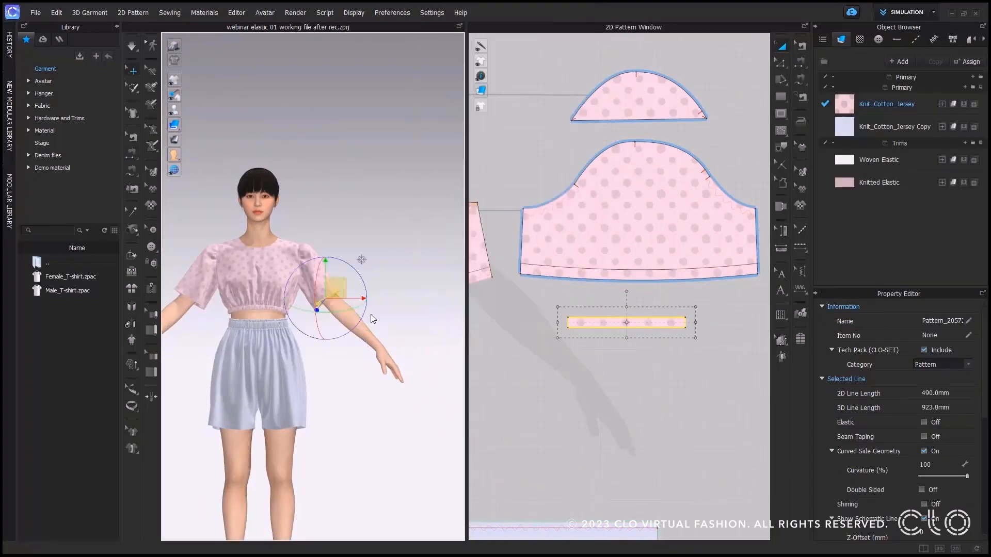
{"action": "scroll", "coordinate": [373, 318], "scroll_direction": "up", "scroll_amount": 6}
{"action": "left_click", "coordinate": [395, 194]}
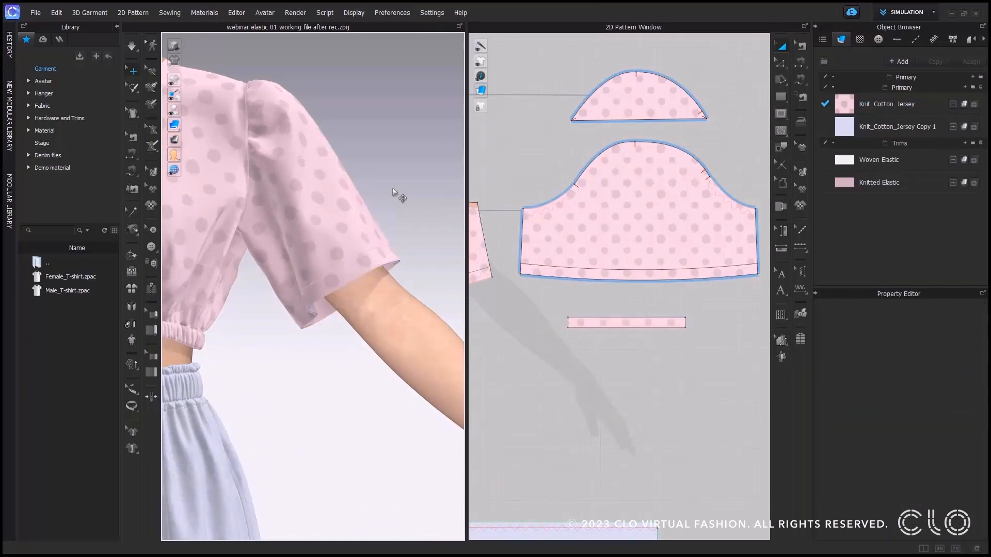
{"action": "key", "text": "space"}
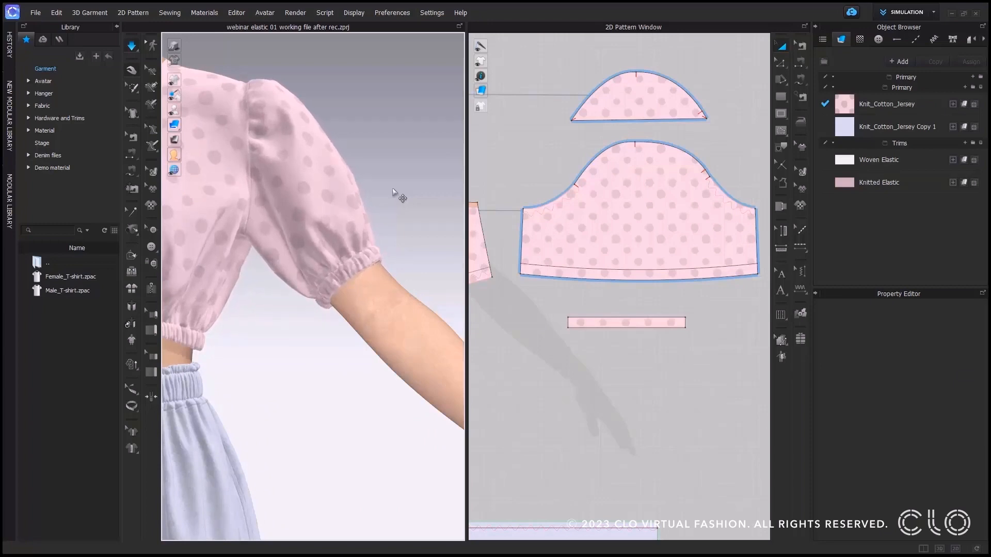
Copy the Knit_Cotton_Jersey fabric and assign the copy to the sleeve's elastic strip
{"action": "left_click", "coordinate": [906, 106]}
{"action": "left_click", "coordinate": [934, 61]}
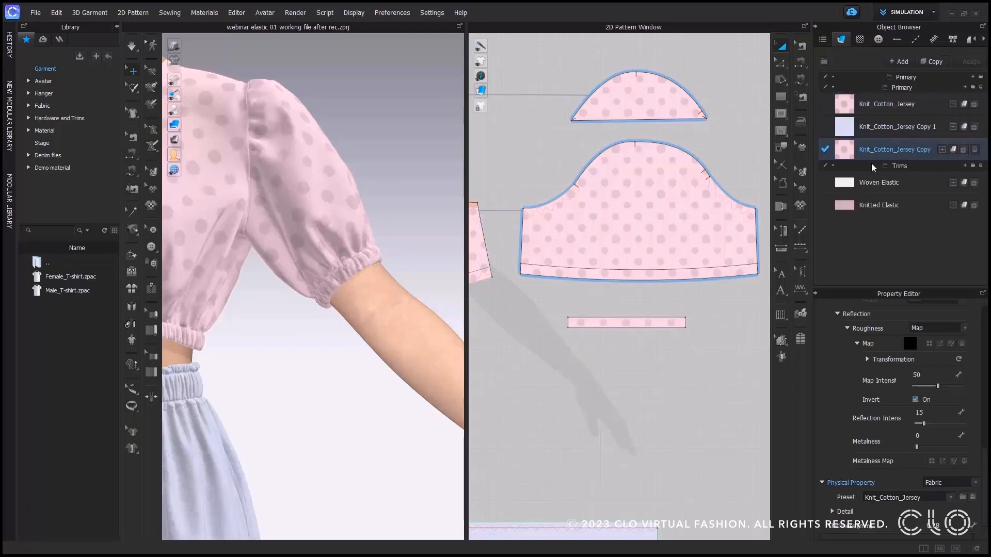
{"action": "left_click", "coordinate": [653, 325]}
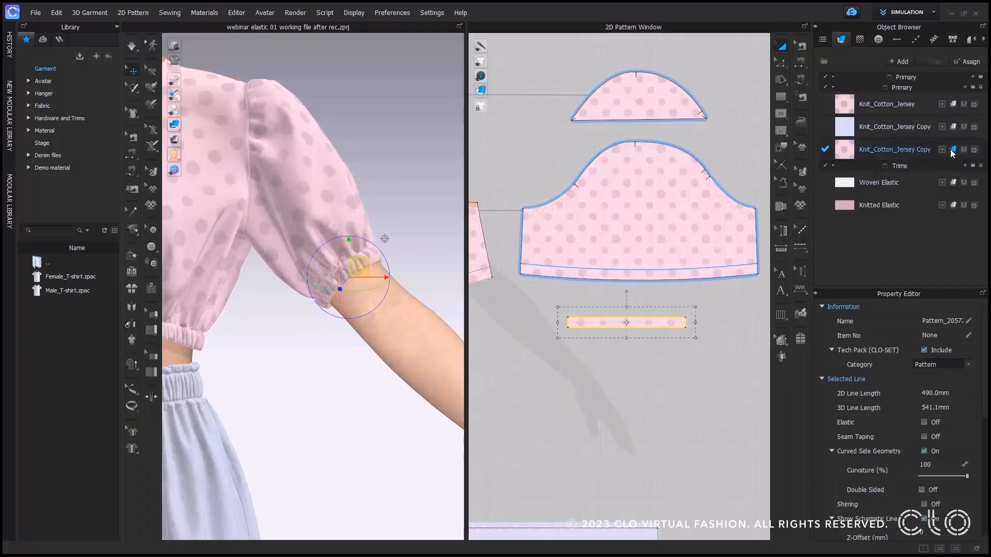
Change the physical property type of the strip's fabric to Elastic with a preset, and simulate
{"action": "left_click", "coordinate": [877, 152]}
{"action": "scroll", "coordinate": [922, 397], "scroll_direction": "down", "scroll_amount": 5}
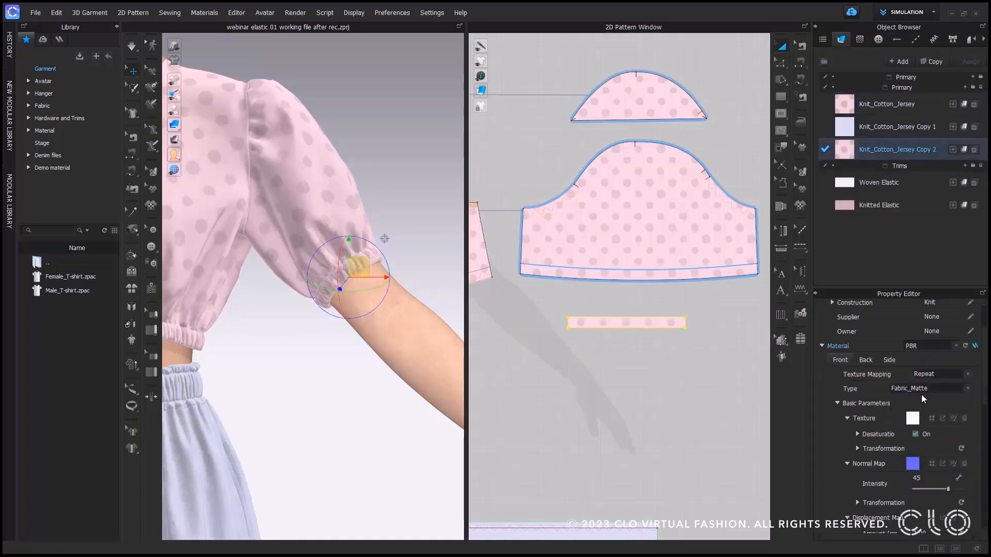
{"action": "scroll", "coordinate": [922, 408], "scroll_direction": "down", "scroll_amount": 5}
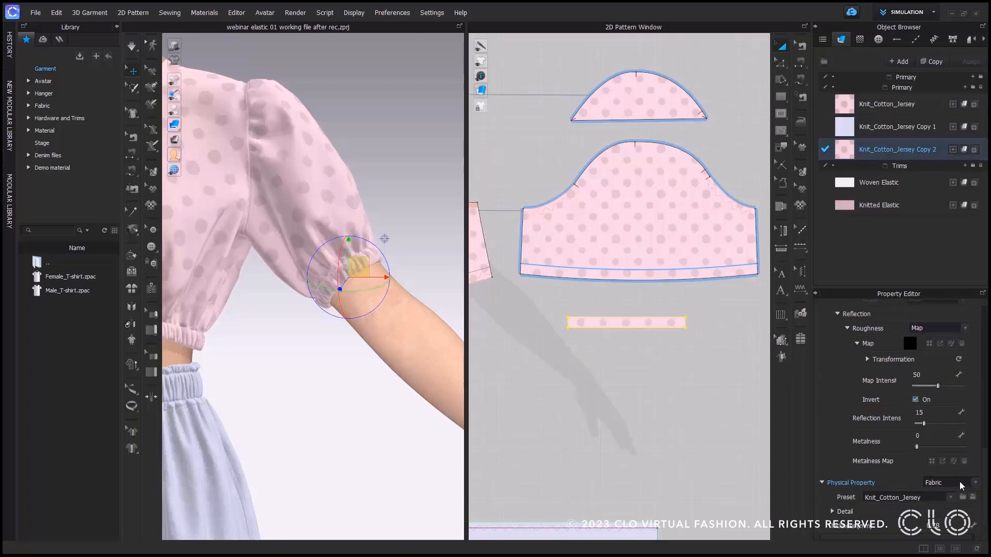
{"action": "left_click", "coordinate": [951, 498]}
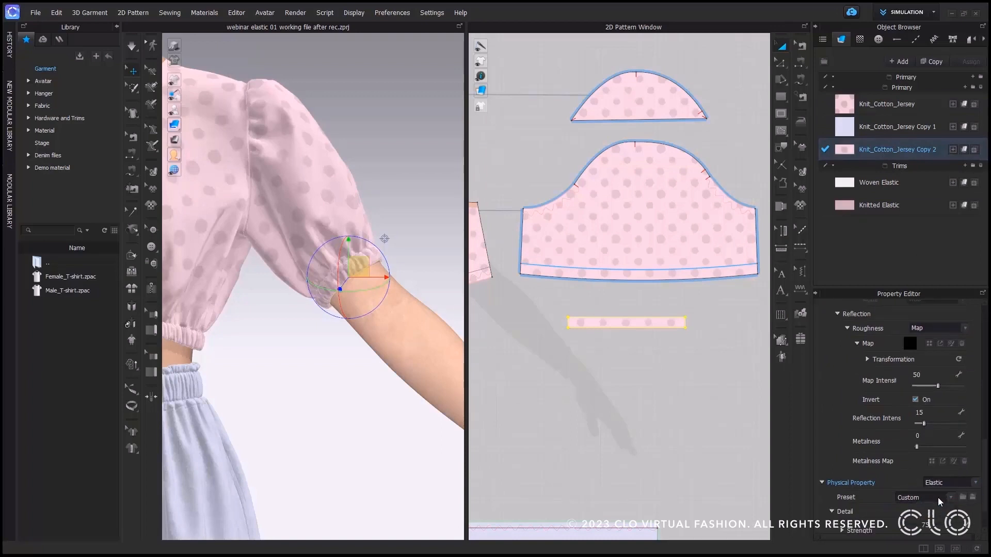
{"action": "left_click", "coordinate": [938, 498]}
{"action": "left_click", "coordinate": [917, 506]}
{"action": "scroll", "coordinate": [919, 511], "scroll_direction": "down", "scroll_amount": 2}
{"action": "left_click", "coordinate": [685, 417]}
{"action": "key", "text": "space"}
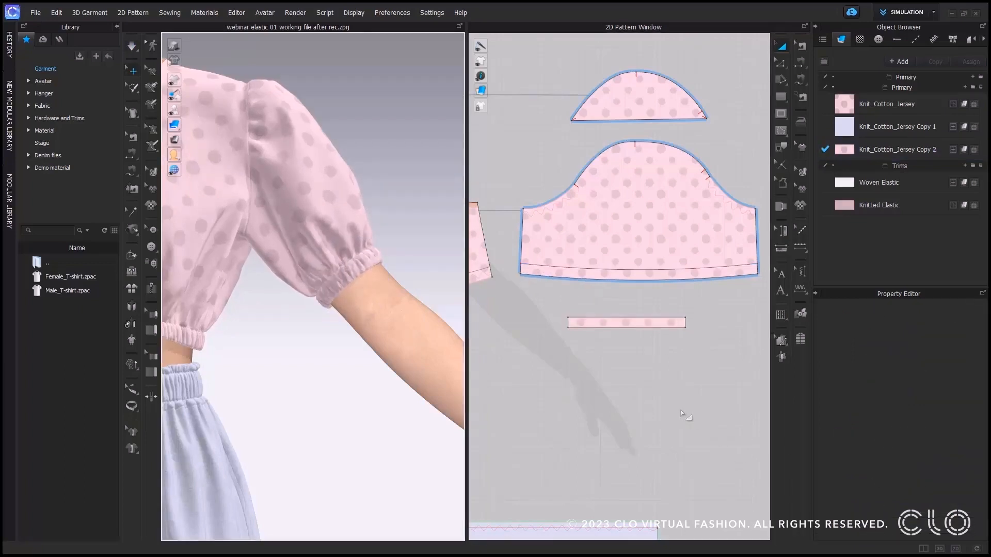
Hide the avatar, turn on shirring for the sleeve's hem edge, and simulate
{"action": "left_click", "coordinate": [189, 110]}
{"action": "scroll", "coordinate": [369, 308], "scroll_direction": "up", "scroll_amount": 4}
{"action": "right_click_drag", "start_coordinate": [370, 307], "coordinate": [344, 286]}
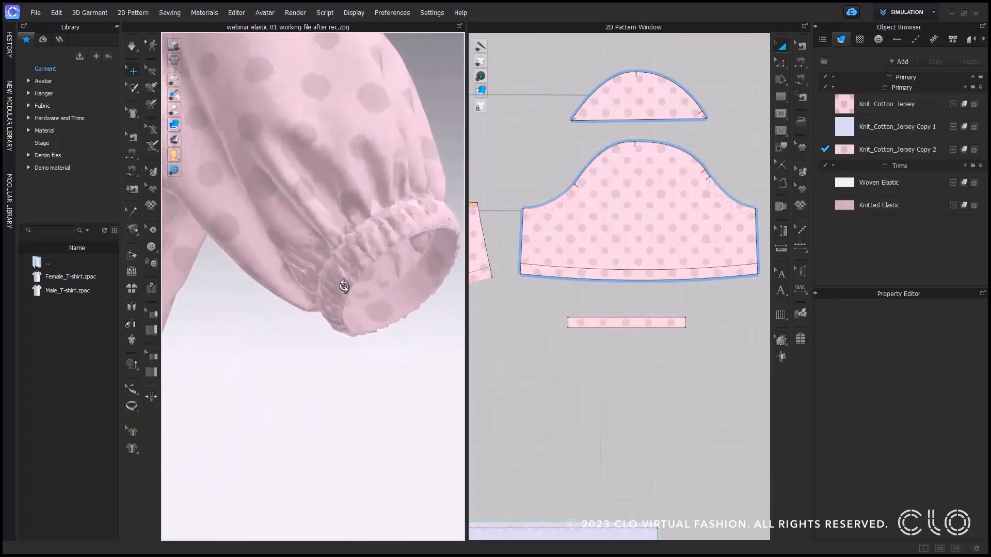
{"action": "left_click", "coordinate": [781, 63]}
{"action": "left_click", "coordinate": [631, 280]}
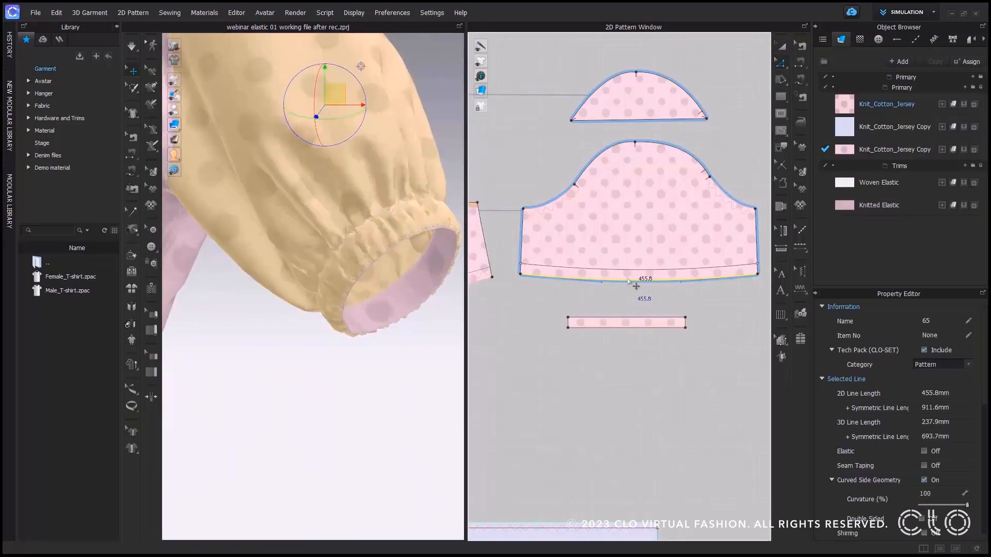
{"action": "left_click", "coordinate": [620, 446]}
{"action": "key", "text": "space"}
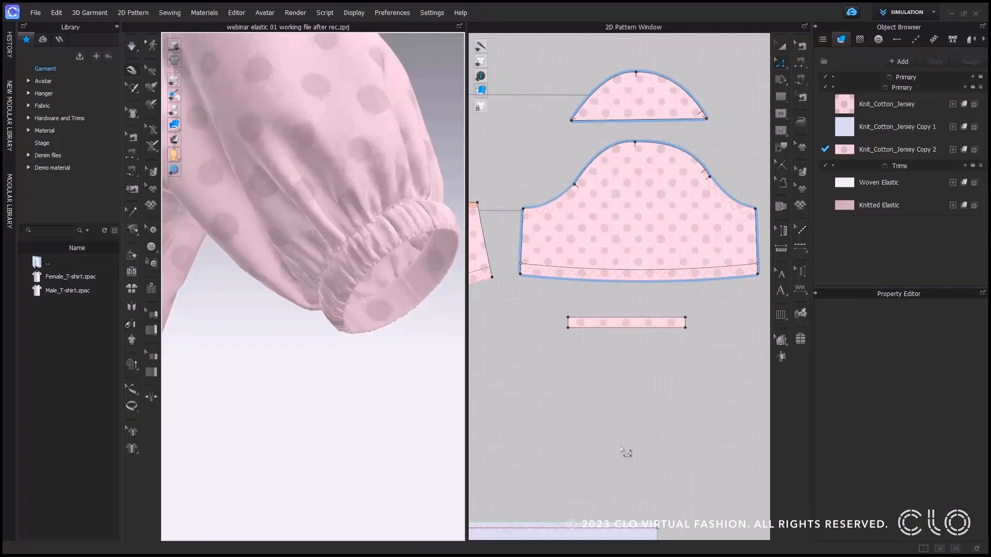
{"action": "key", "text": "space"}
Show the avatar again and view the whole outfit from the front
{"action": "scroll", "coordinate": [362, 339], "scroll_direction": "down", "scroll_amount": 7}
{"action": "key", "text": "2"}
{"action": "left_click", "coordinate": [177, 110]}
{"action": "key", "text": "2"}
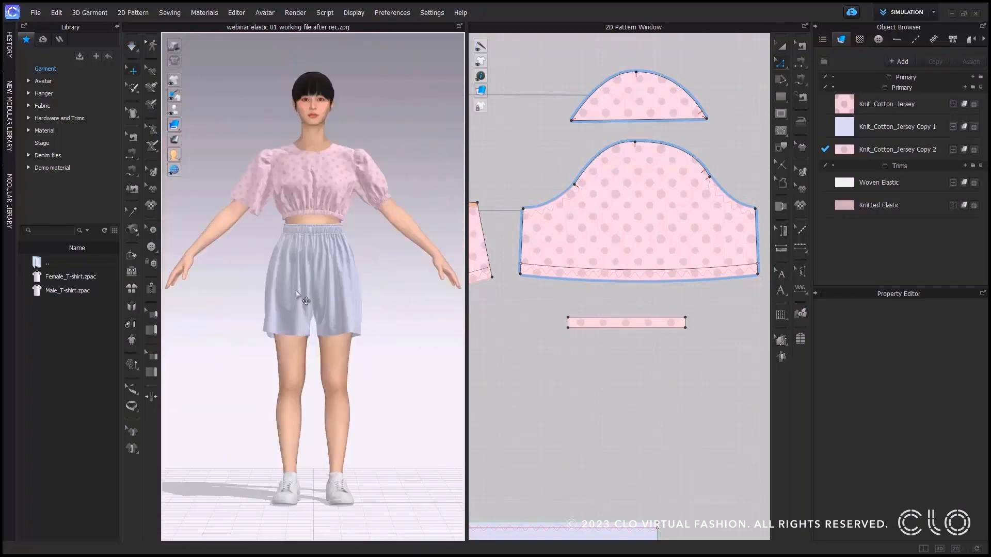
Replace the opposite sleeve's pieces with a symmetric copy of the elasticated sleeve and its strip, and simulate
{"action": "scroll", "coordinate": [644, 237], "scroll_direction": "down", "scroll_amount": 8}
{"action": "key", "text": "a"}
{"action": "left_click_drag", "start_coordinate": [574, 253], "coordinate": [547, 211]}
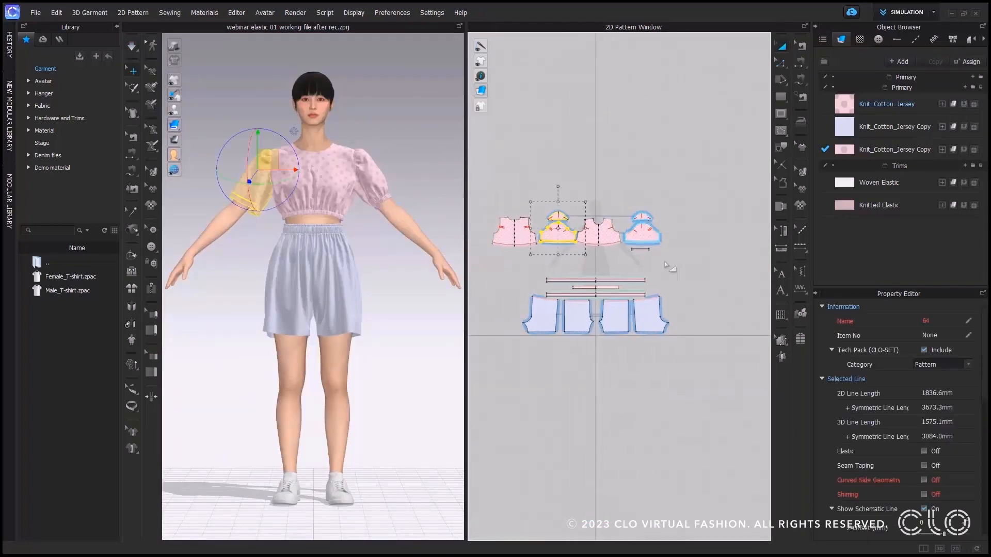
{"action": "key", "text": "Delete"}
{"action": "left_click_drag", "start_coordinate": [666, 265], "coordinate": [626, 196]}
{"action": "key", "text": "ctrl+d"}
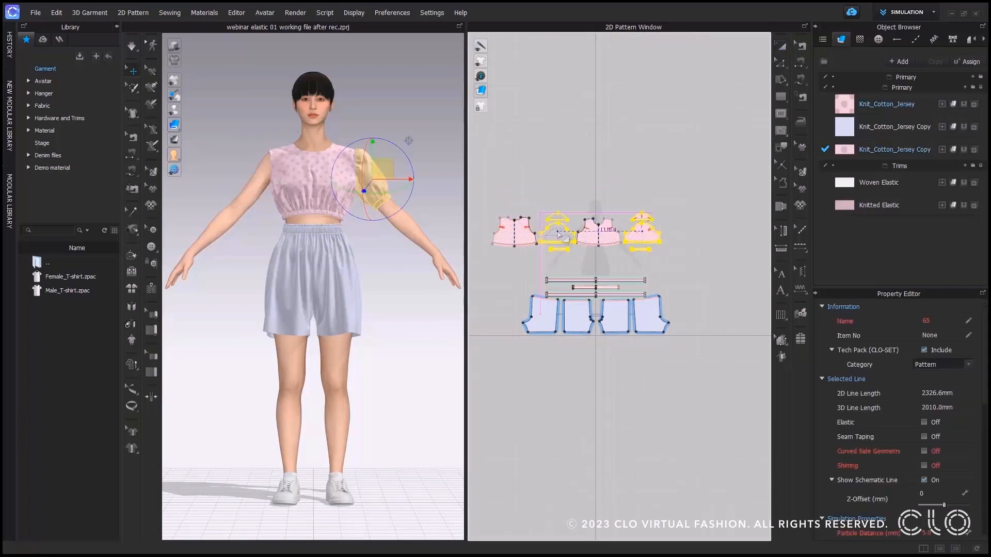
{"action": "left_click", "coordinate": [619, 163]}
{"action": "left_click", "coordinate": [618, 162]}
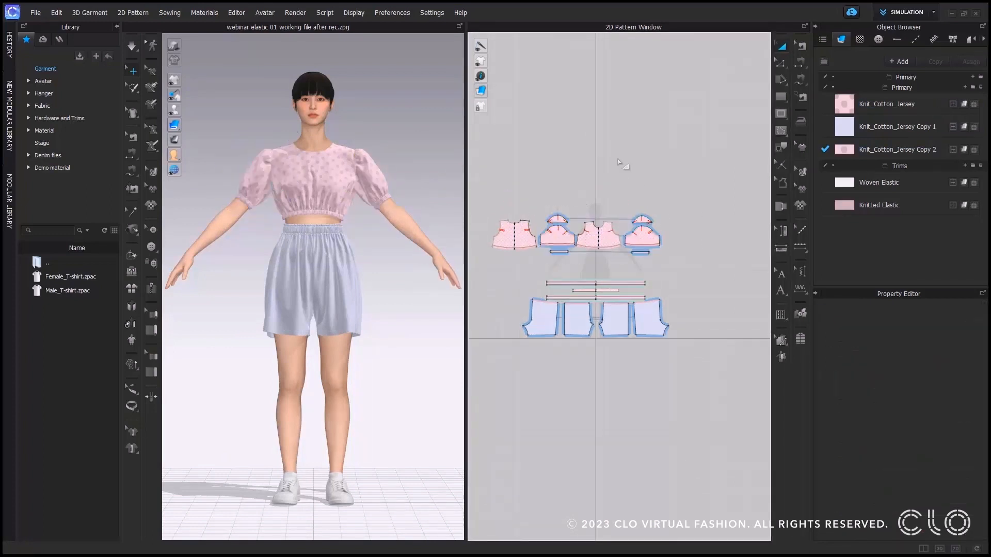
{"action": "key", "text": "space"}
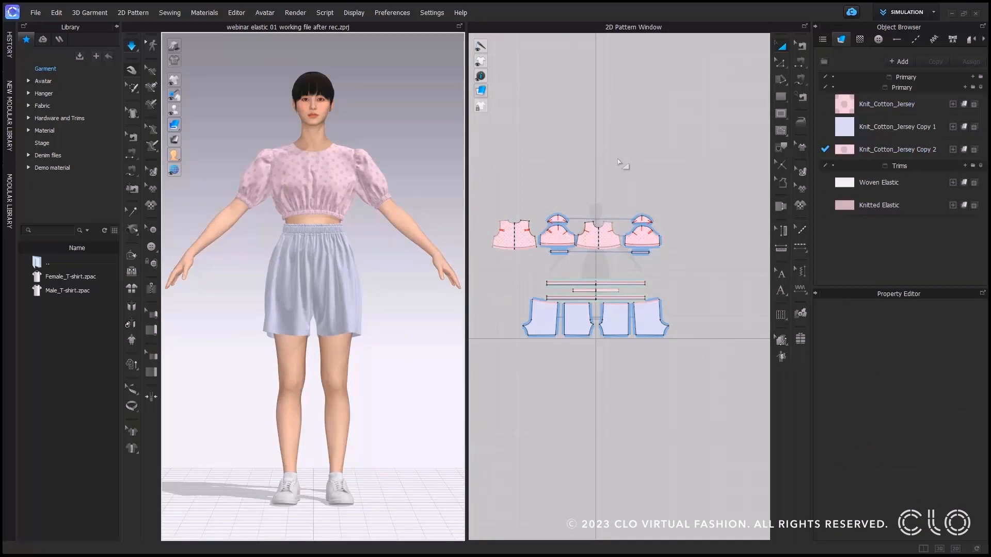
Apply the FV2_07 pose to the avatar and inspect the simulated garments with the avatar hidden
{"action": "left_click", "coordinate": [76, 85]}
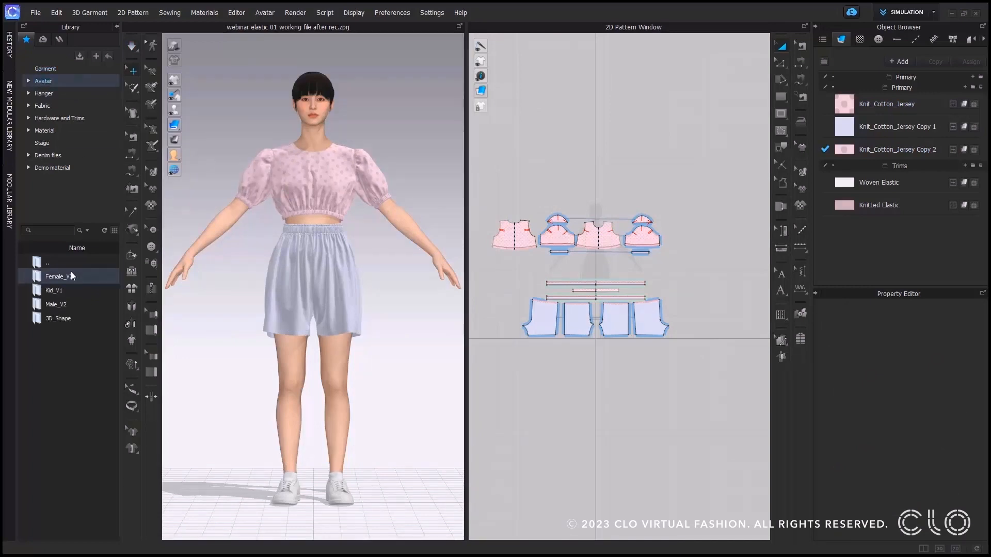
{"action": "double_click", "coordinate": [60, 388]}
{"action": "left_click", "coordinate": [501, 321]}
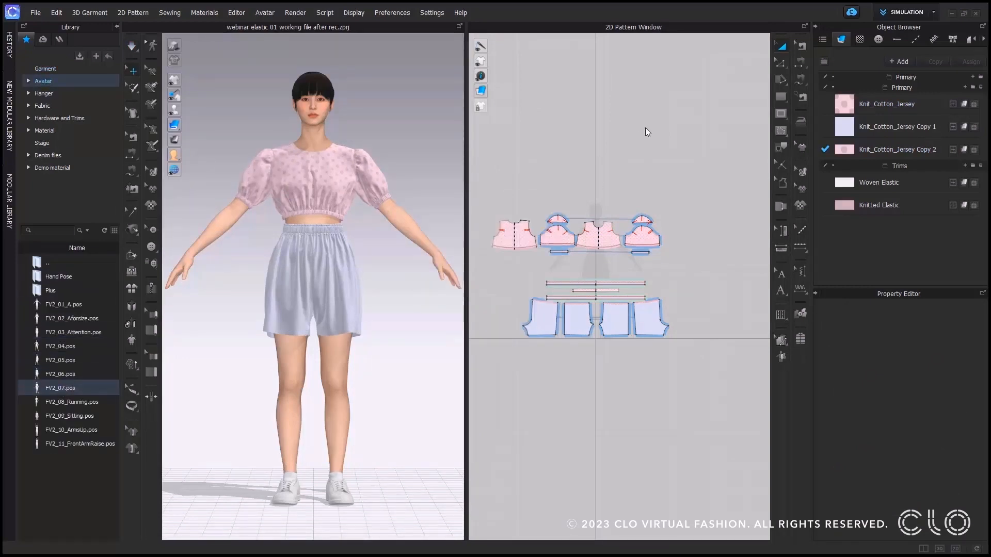
{"action": "scroll", "coordinate": [381, 201], "scroll_direction": "up", "scroll_amount": 5}
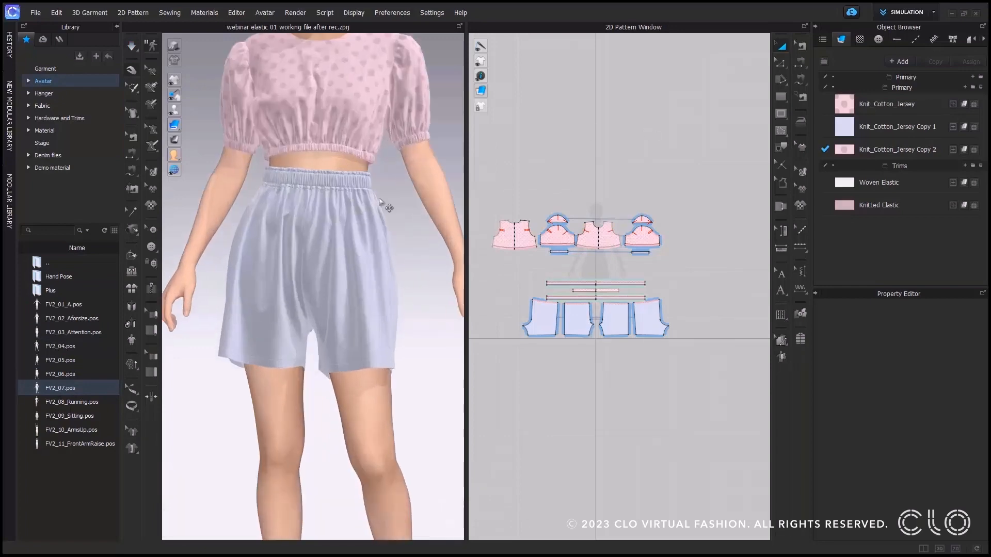
{"action": "middle_click_drag", "start_coordinate": [381, 202], "coordinate": [385, 253]}
{"action": "left_click", "coordinate": [176, 110]}
{"action": "right_click_drag", "start_coordinate": [336, 183], "coordinate": [445, 219]}
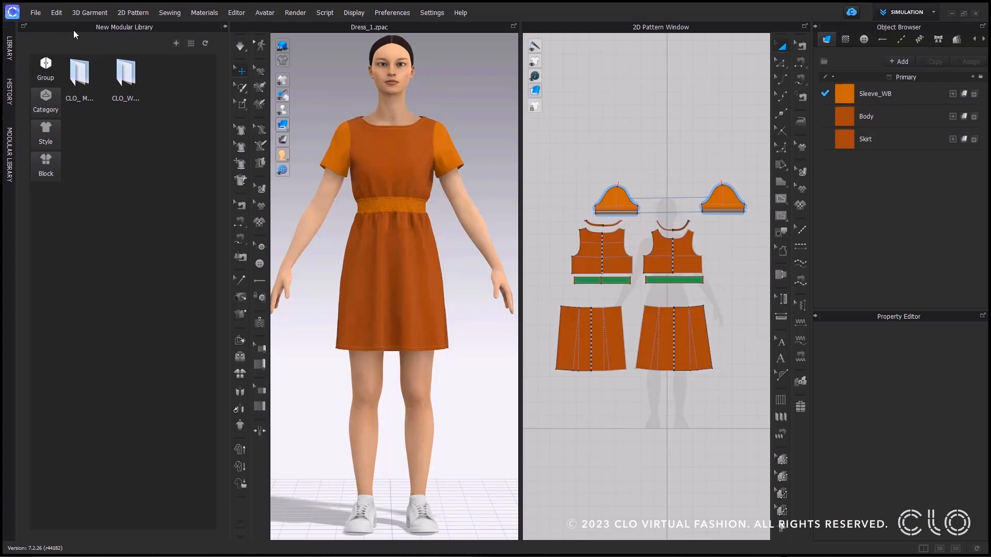
Start saving the dress as a modular style, adding the existing Demo folder as a group and choosing it
{"action": "left_click", "coordinate": [35, 13]}
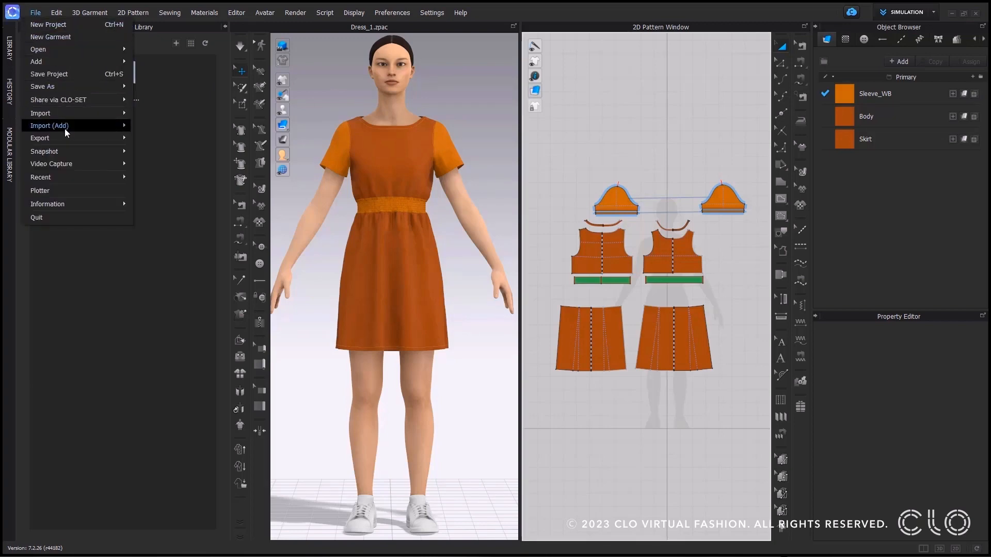
{"action": "mouse_move", "coordinate": [72, 82]}
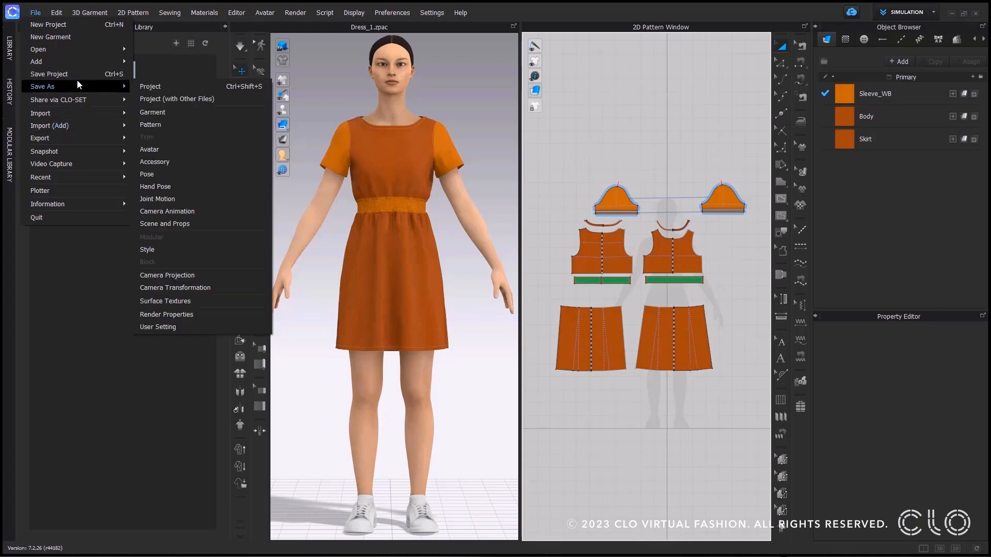
{"action": "left_click", "coordinate": [178, 250]}
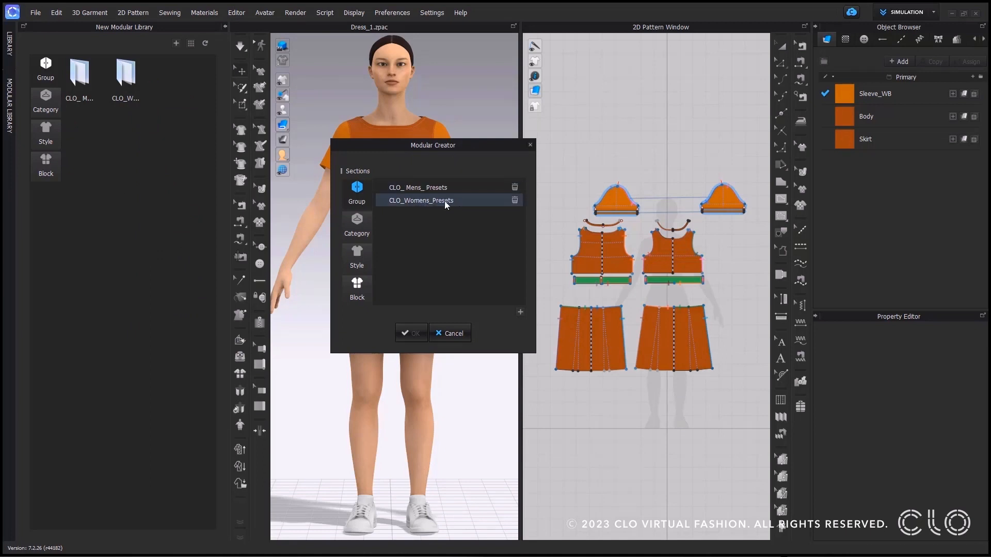
{"action": "left_click", "coordinate": [520, 312]}
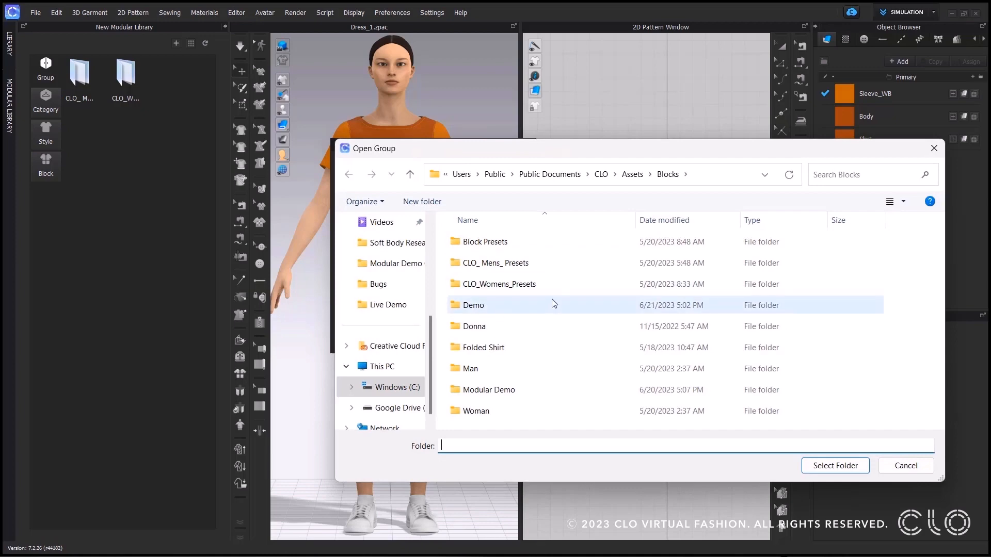
{"action": "left_click", "coordinate": [547, 304]}
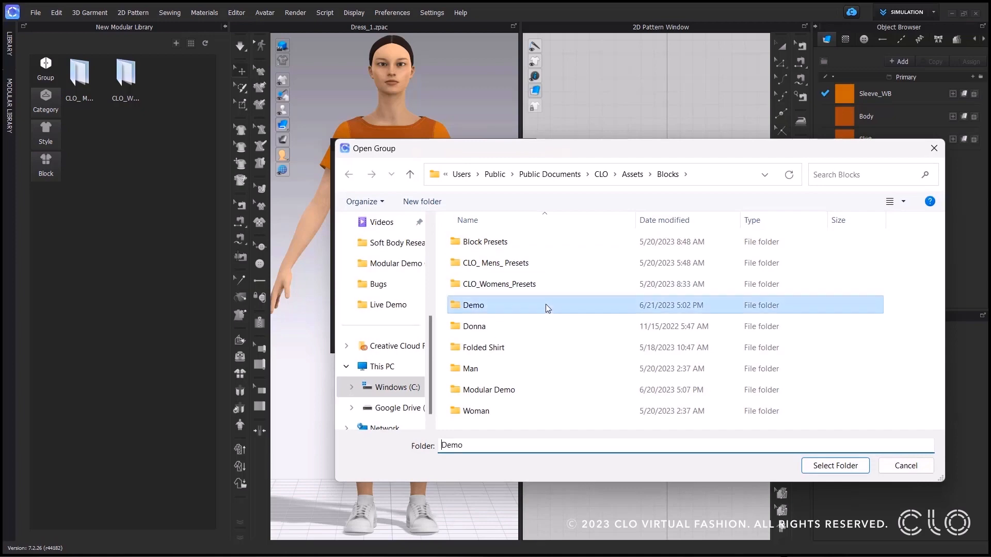
{"action": "left_click", "coordinate": [827, 467]}
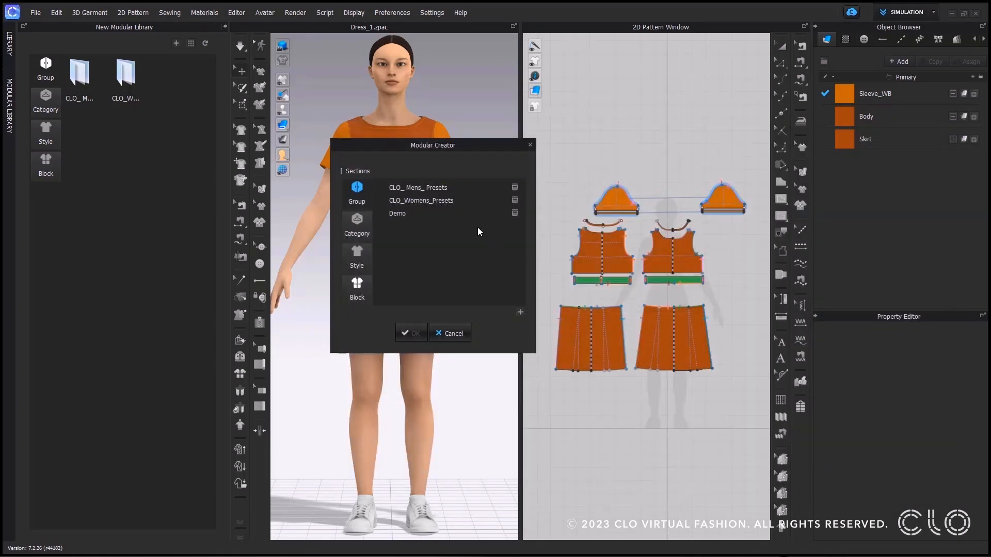
{"action": "left_click", "coordinate": [427, 212]}
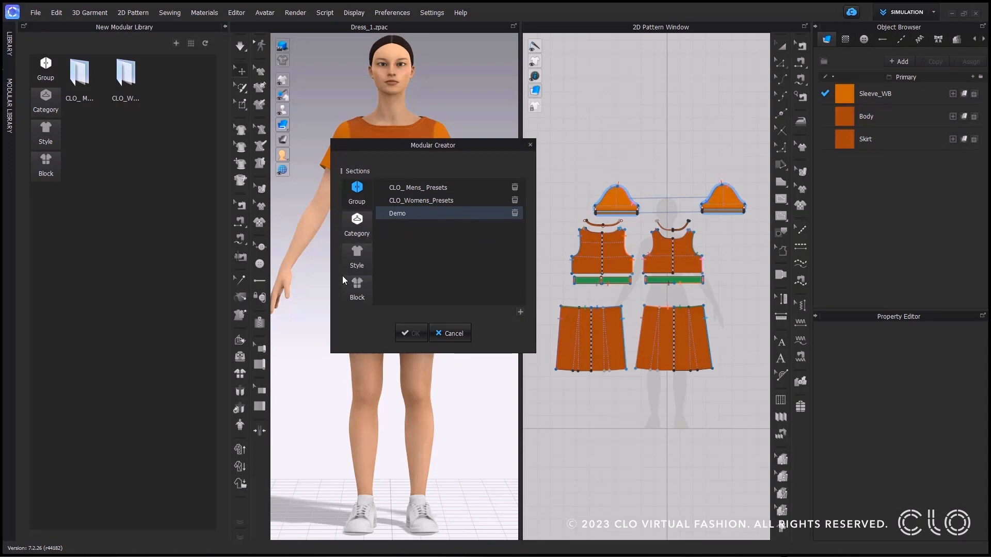
Add a category named Webinar Dress to the modular style and choose it
{"action": "left_click", "coordinate": [368, 222]}
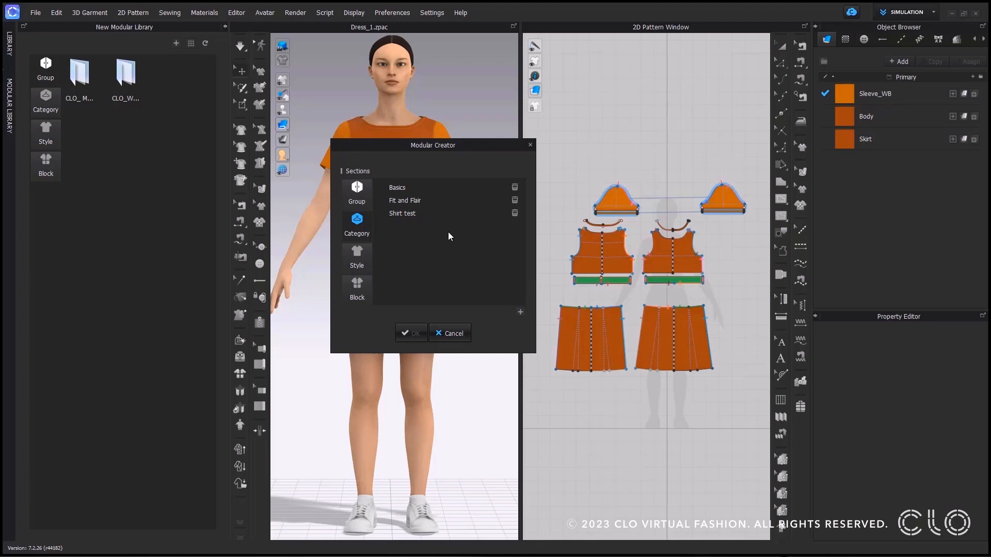
{"action": "left_click", "coordinate": [520, 312]}
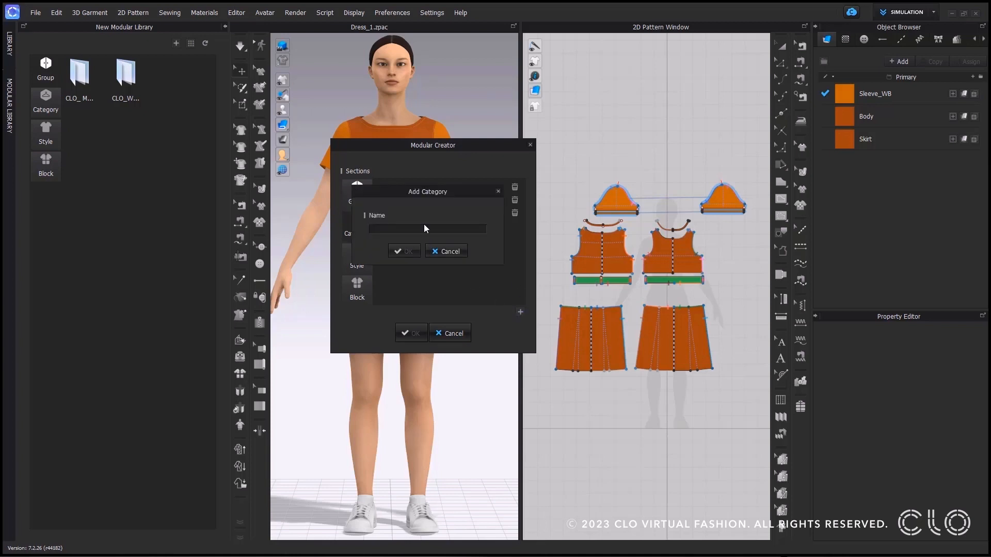
{"action": "type", "text": "Webinar Dress"}
{"action": "key", "text": "Return"}
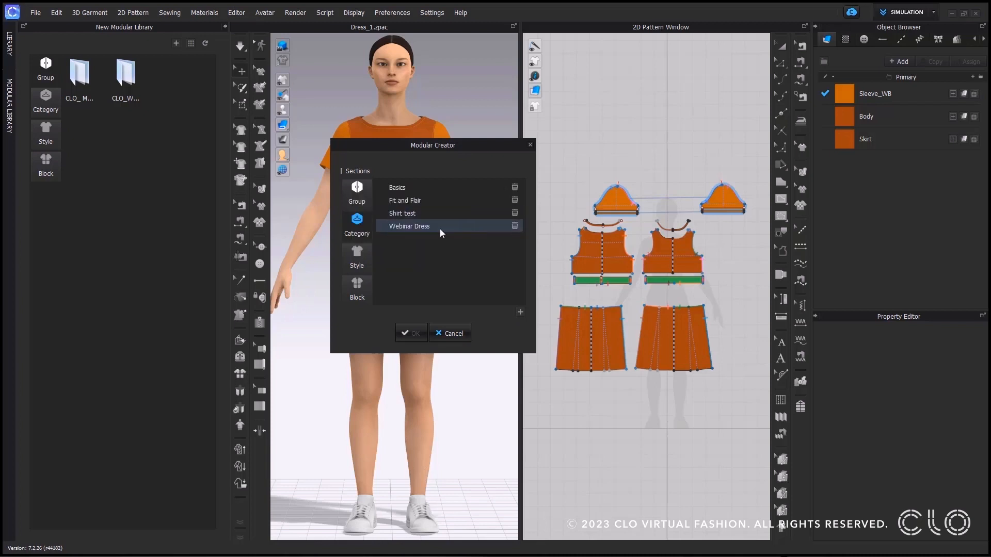
{"action": "double_click", "coordinate": [439, 228]}
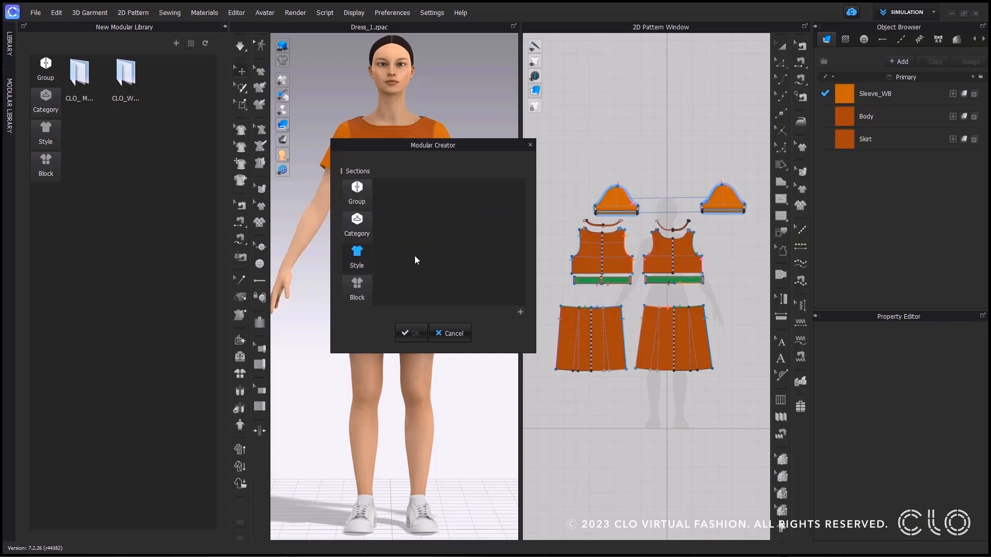
Add a style named Dress_1 using the Dress_ image from the Desktop as its new thumbnail, and choose it
{"action": "left_click_drag", "start_coordinate": [455, 148], "coordinate": [599, 168]}
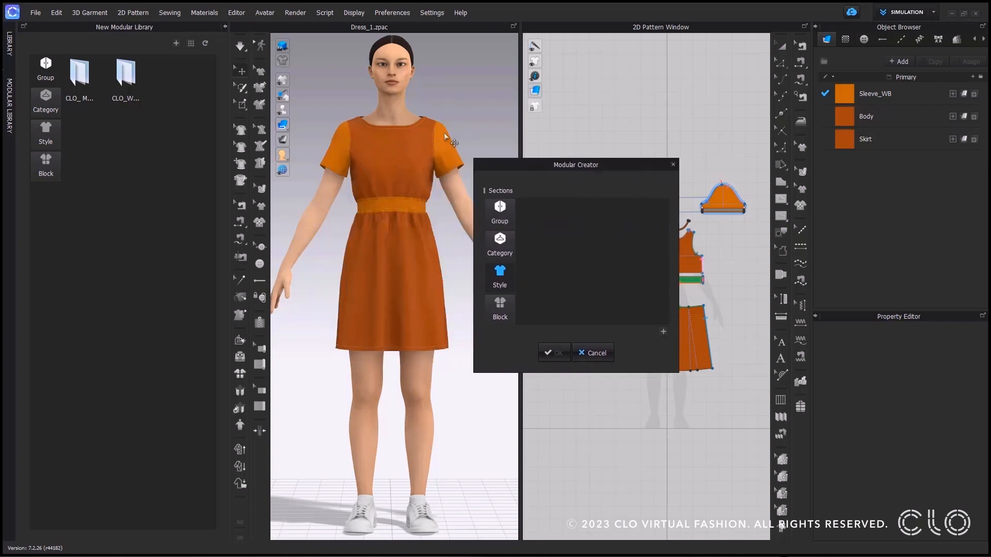
{"action": "left_click", "coordinate": [663, 332]}
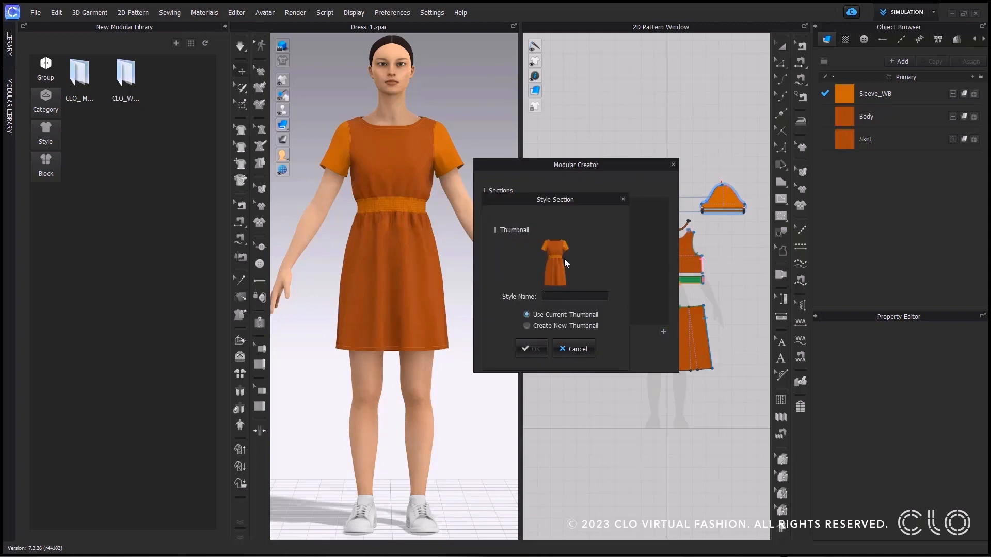
{"action": "left_click", "coordinate": [560, 298]}
{"action": "type", "text": "Dress_1"}
{"action": "left_click", "coordinate": [527, 326]}
{"action": "scroll", "coordinate": [646, 361], "scroll_direction": "down", "scroll_amount": 5}
{"action": "left_click", "coordinate": [676, 346]}
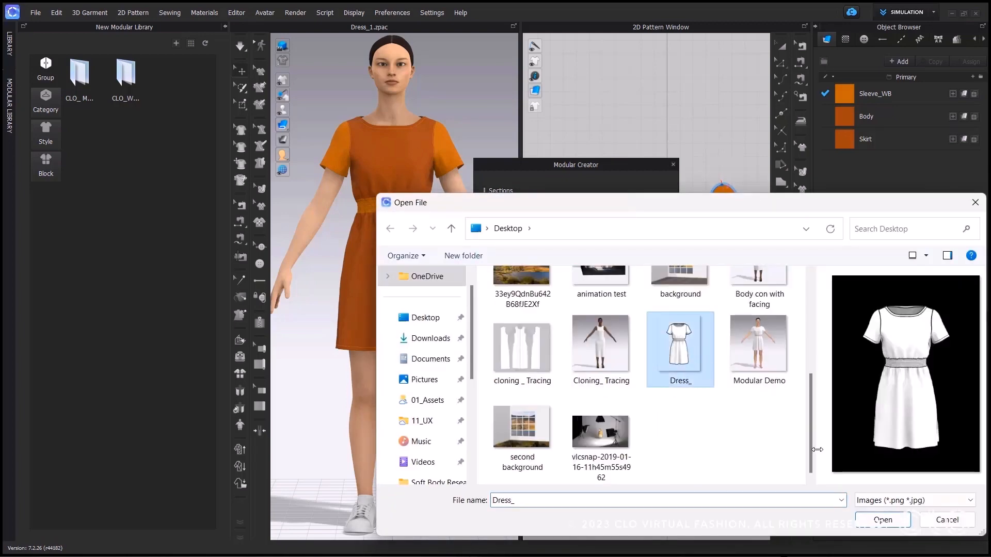
{"action": "left_click", "coordinate": [883, 520]}
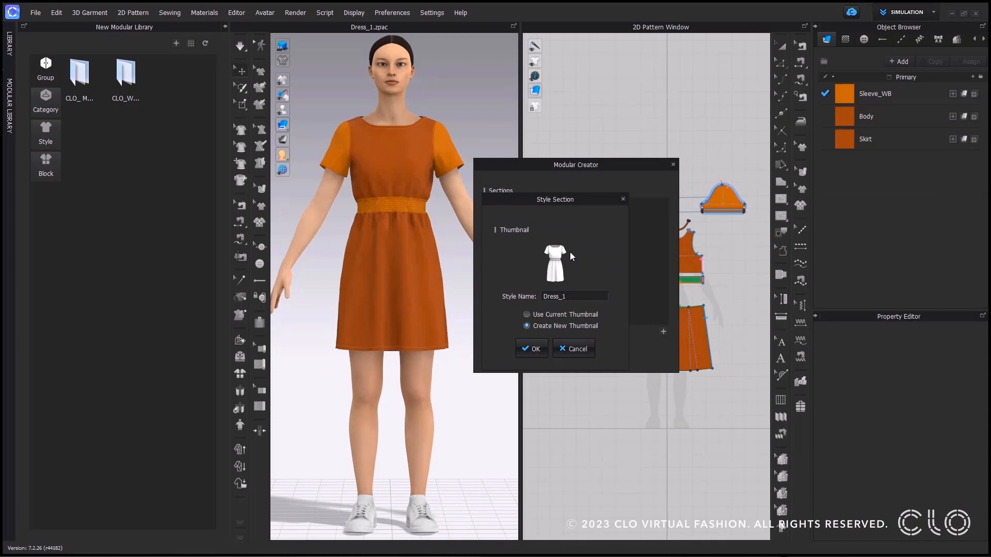
{"action": "left_click", "coordinate": [531, 348]}
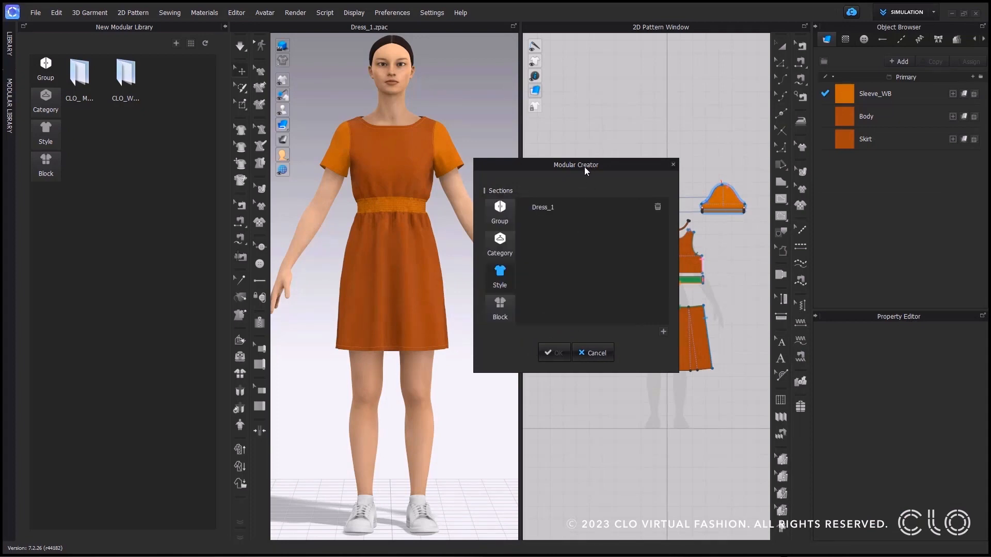
{"action": "left_click_drag", "start_coordinate": [584, 168], "coordinate": [456, 147]}
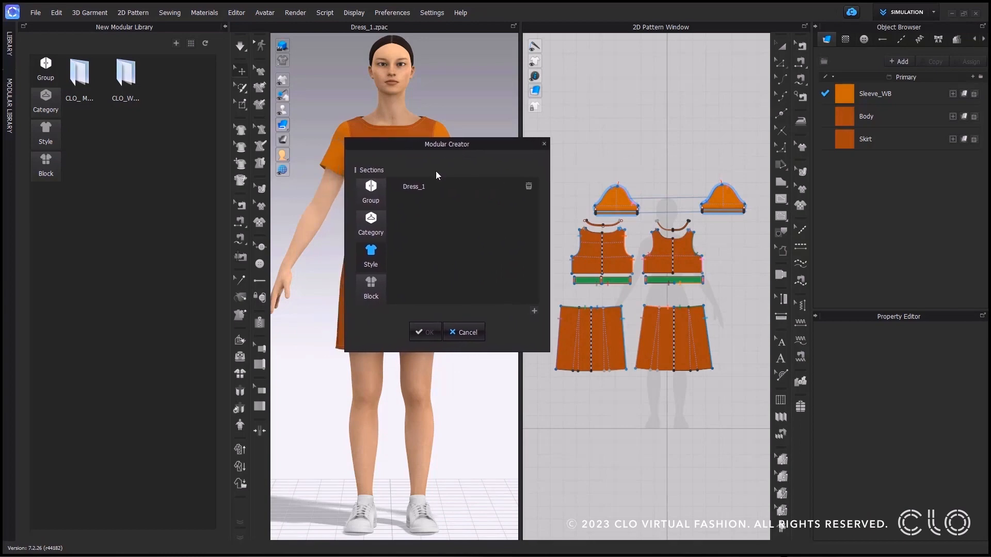
{"action": "double_click", "coordinate": [438, 187]}
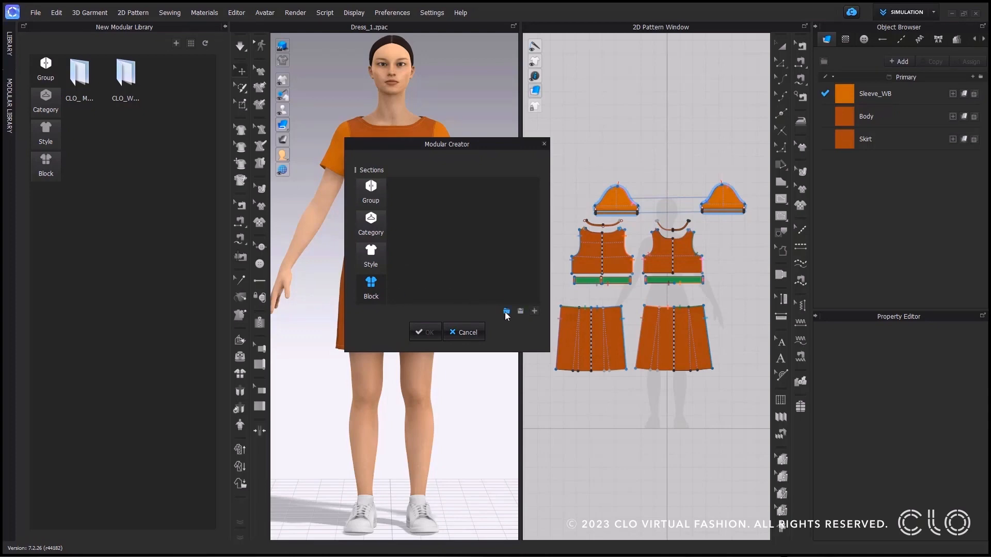
Create the Front Body, Back Body and Sleeves block types for the Dress_1 style, keeping their default tags
{"action": "left_click", "coordinate": [536, 313]}
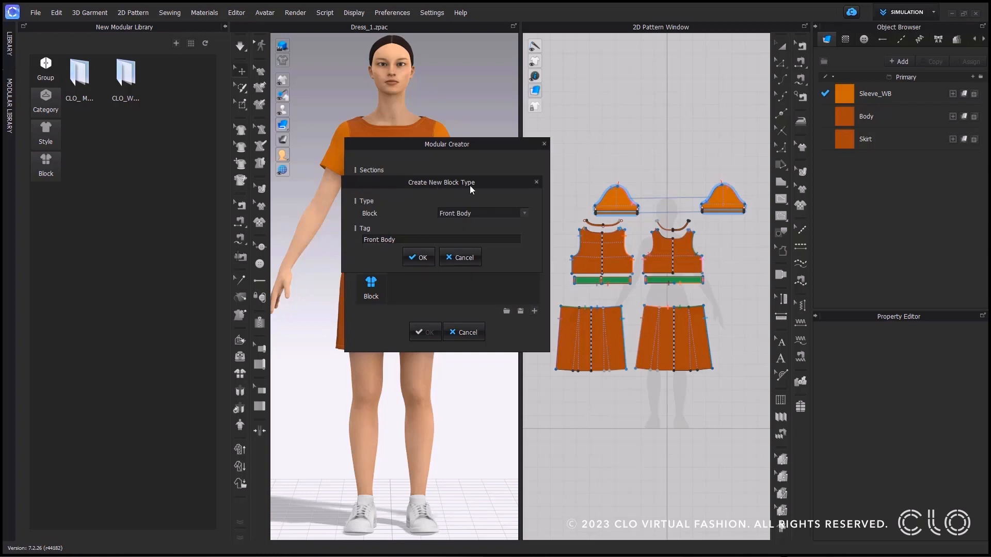
{"action": "left_click", "coordinate": [524, 215]}
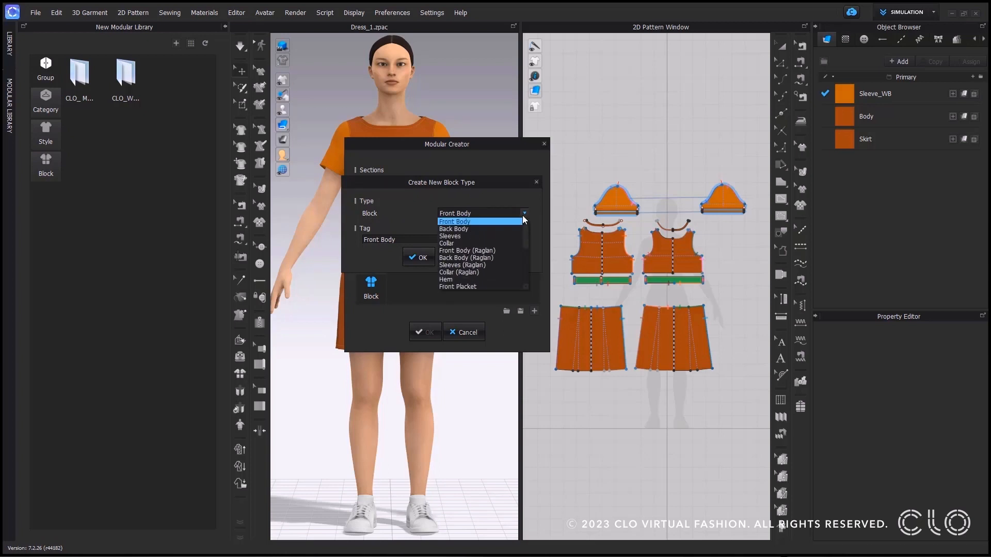
{"action": "left_click", "coordinate": [477, 219]}
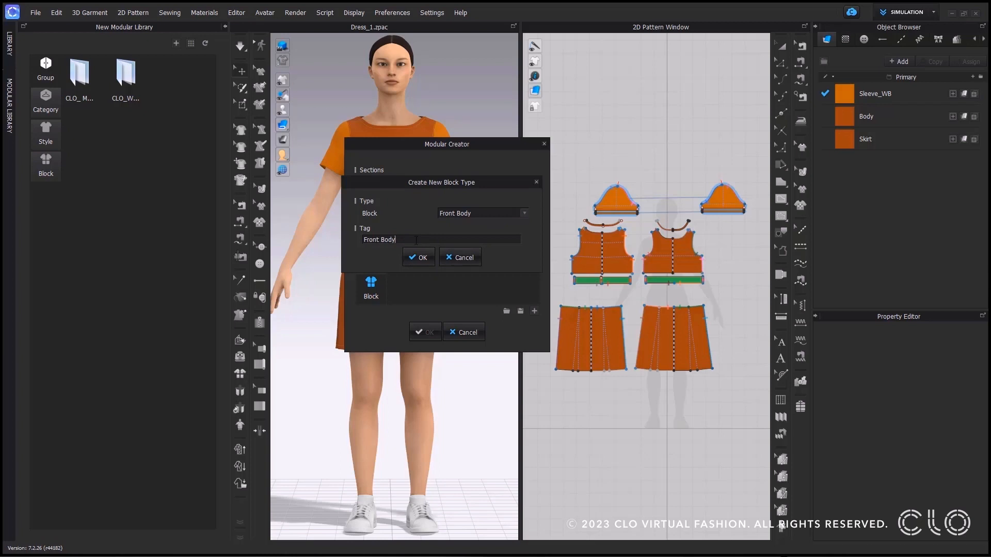
{"action": "left_click", "coordinate": [423, 258]}
{"action": "left_click", "coordinate": [535, 311]}
{"action": "left_click", "coordinate": [469, 213]}
{"action": "left_click", "coordinate": [455, 223]}
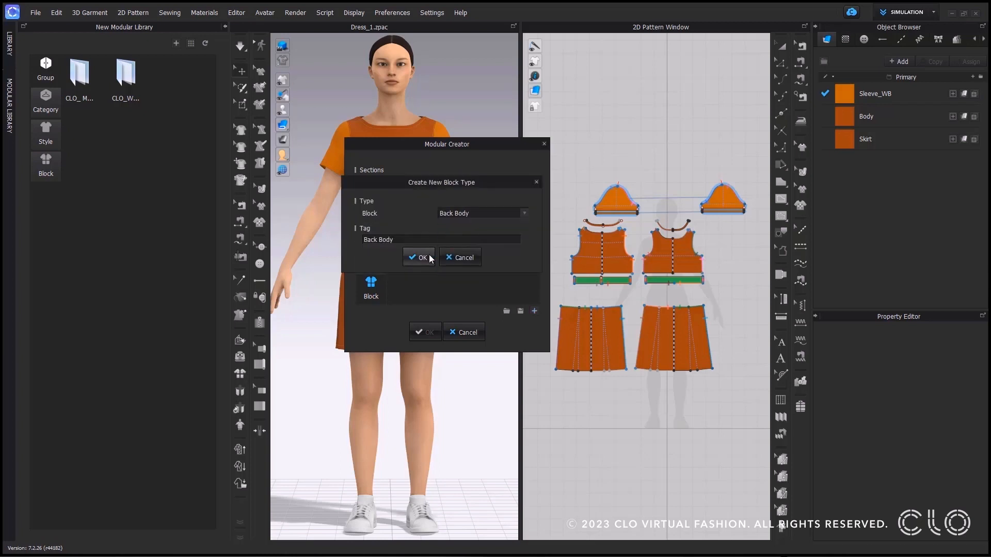
{"action": "left_click", "coordinate": [429, 257]}
{"action": "left_click", "coordinate": [535, 311]}
{"action": "left_click", "coordinate": [476, 213]}
{"action": "left_click", "coordinate": [454, 232]}
{"action": "left_click", "coordinate": [421, 257]}
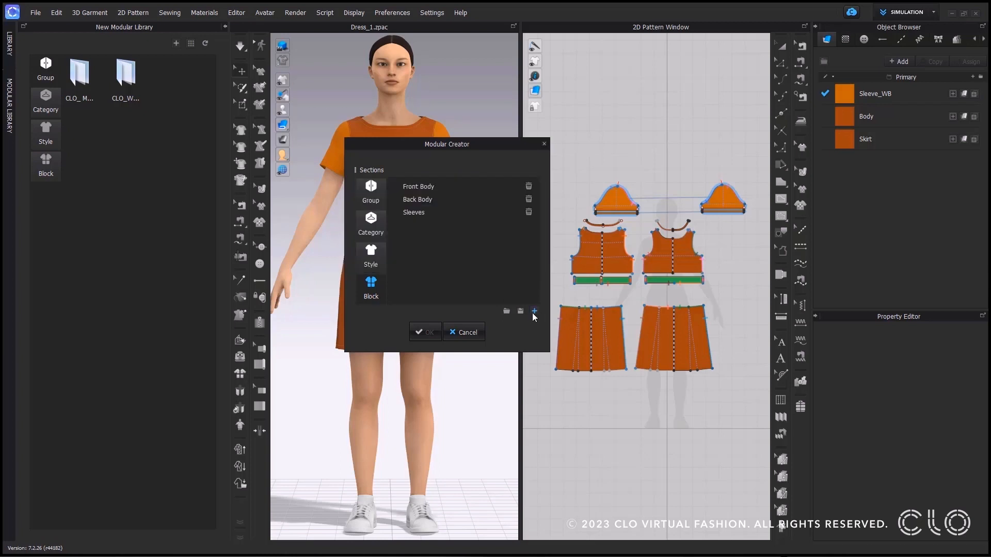
Add the Collar, Front Skirt and Back Skirt block types to the style's block list
{"action": "left_click", "coordinate": [534, 311]}
{"action": "left_click", "coordinate": [489, 214]}
{"action": "scroll", "coordinate": [484, 279], "scroll_direction": "down", "scroll_amount": 2}
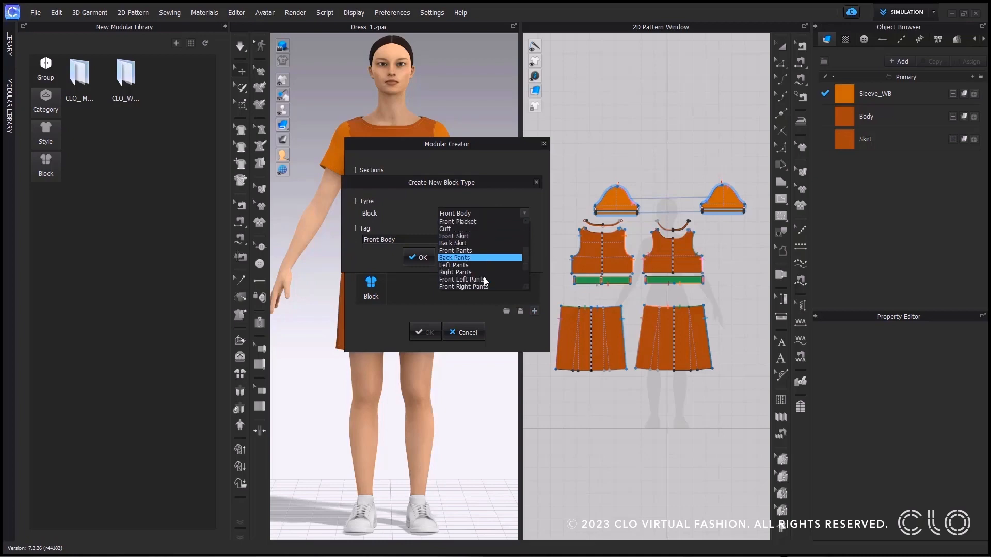
{"action": "left_click", "coordinate": [485, 236]}
{"action": "left_click", "coordinate": [419, 257]}
{"action": "left_click", "coordinate": [534, 312]}
{"action": "left_click", "coordinate": [488, 215]}
{"action": "scroll", "coordinate": [478, 243], "scroll_direction": "down", "scroll_amount": 2}
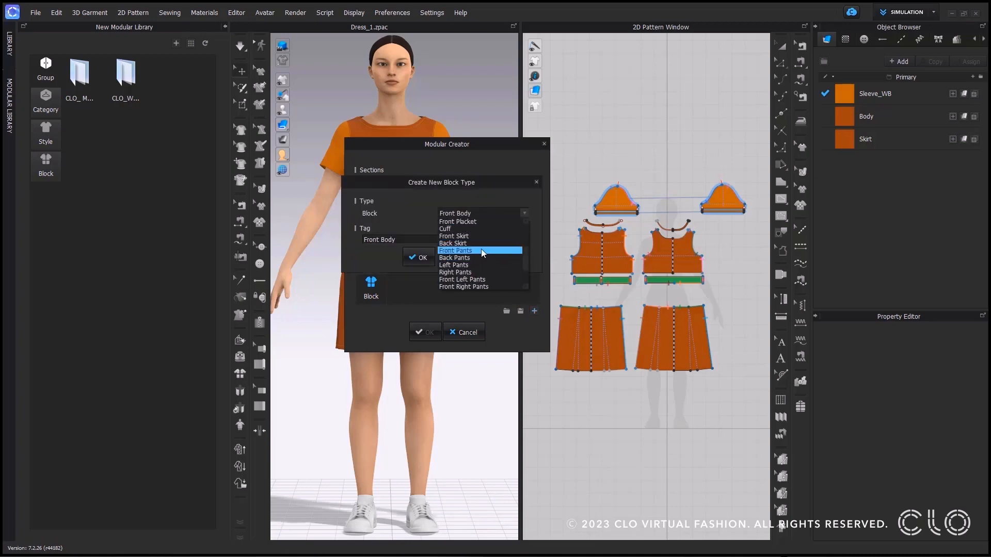
{"action": "left_click", "coordinate": [482, 250]}
{"action": "left_click", "coordinate": [419, 257]}
{"action": "left_click", "coordinate": [534, 310]}
{"action": "left_click", "coordinate": [477, 213]}
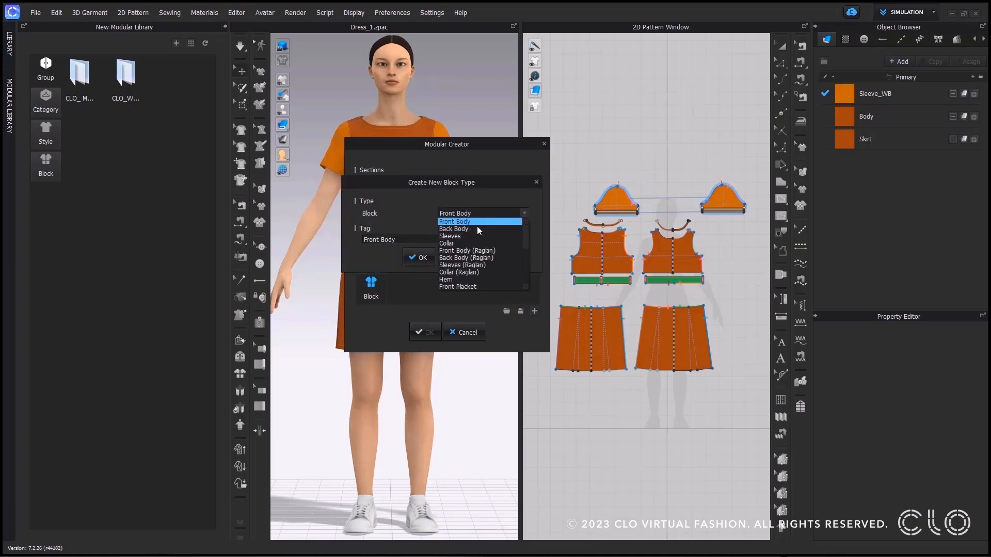
{"action": "scroll", "coordinate": [477, 226], "scroll_direction": "down", "scroll_amount": 2}
{"action": "left_click", "coordinate": [476, 246]}
{"action": "left_click", "coordinate": [419, 258]}
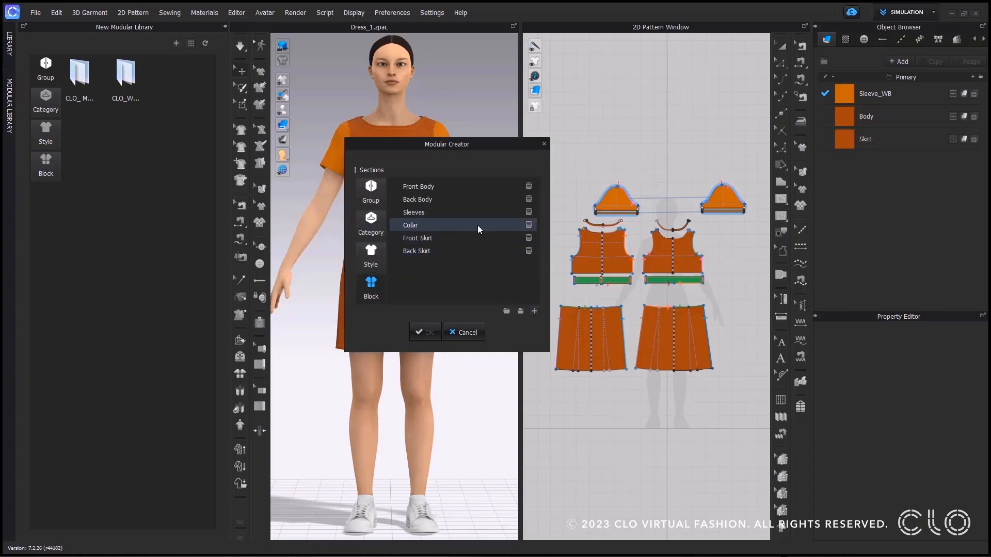
Delete the Collar block type from the style's block list
{"action": "left_click", "coordinate": [528, 225]}
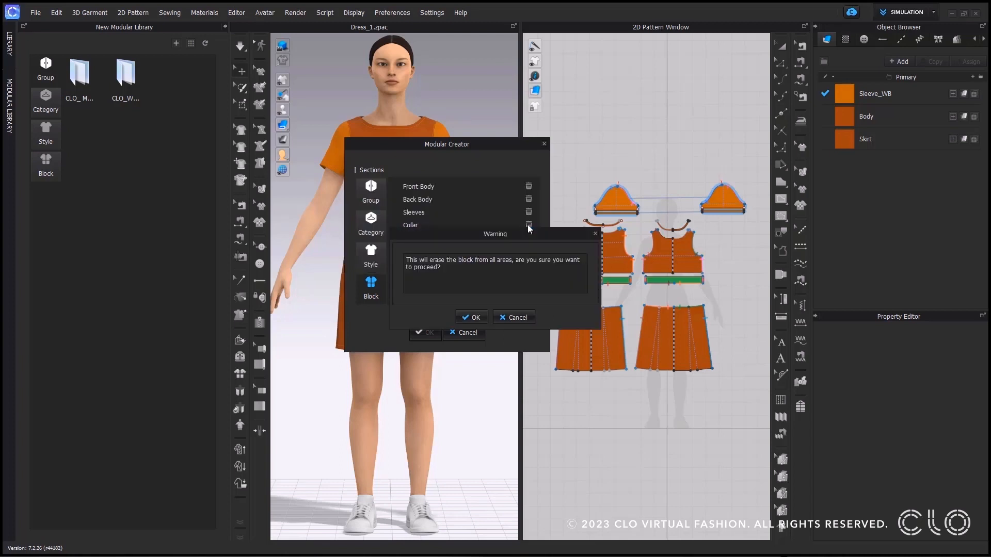
{"action": "left_click", "coordinate": [475, 318]}
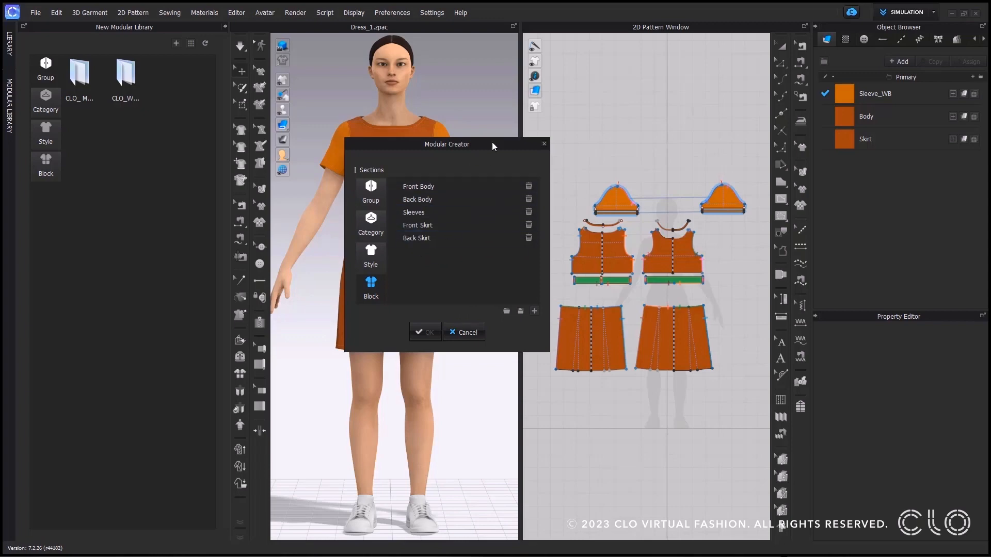
{"action": "left_click_drag", "start_coordinate": [492, 141], "coordinate": [488, 147]}
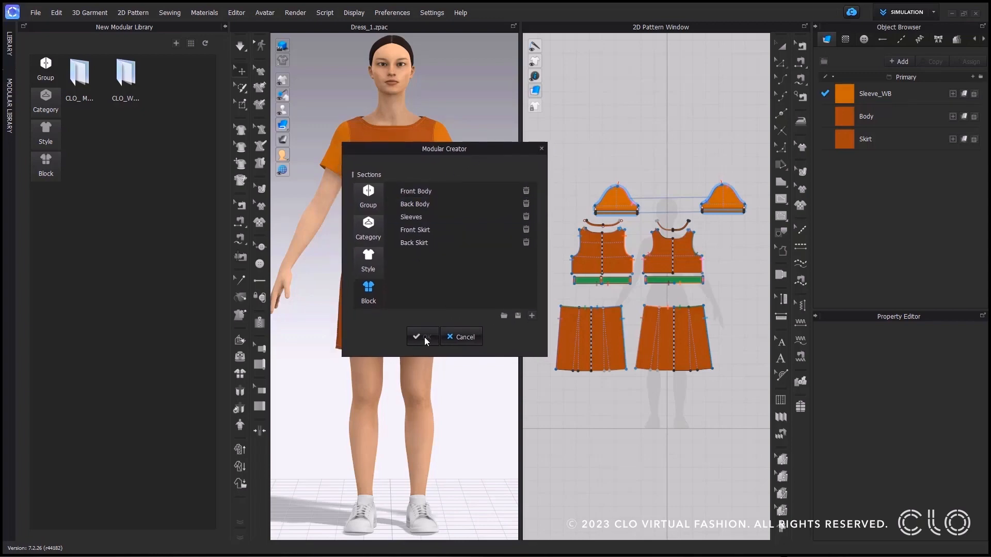
Assign the front bodice, its neckband and its waistband patterns to the Front Body block and save the block
{"action": "left_click", "coordinate": [439, 191]}
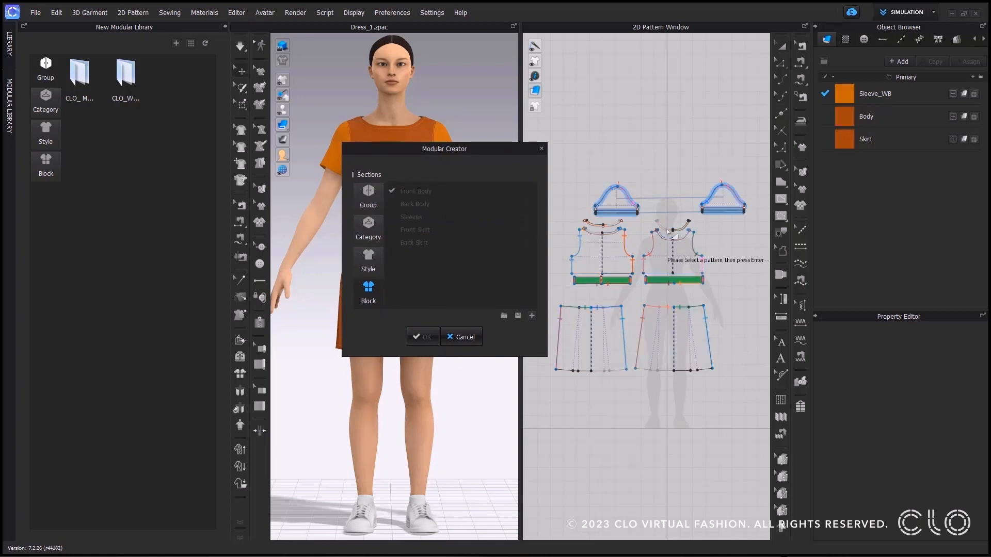
{"action": "left_click", "coordinate": [652, 281]}
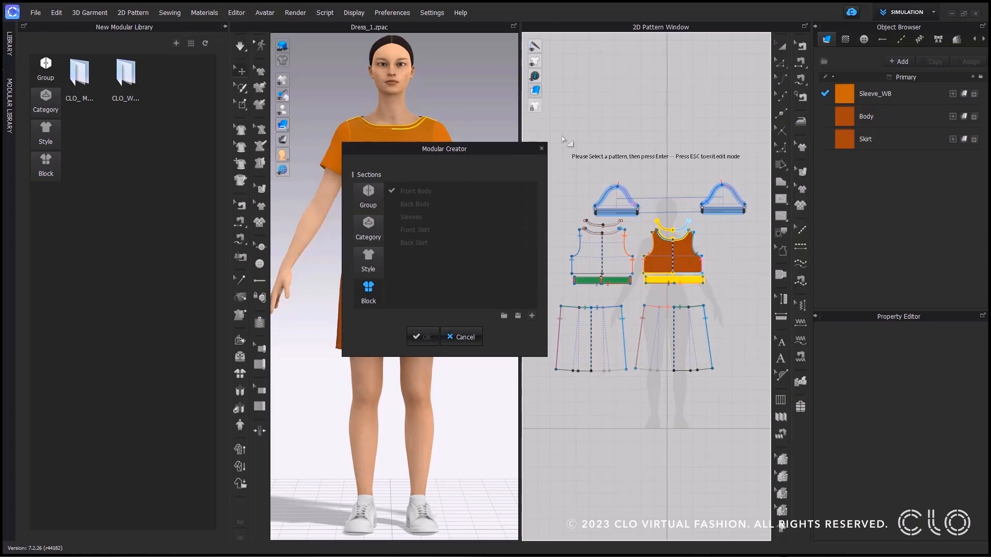
{"action": "key", "text": "Return"}
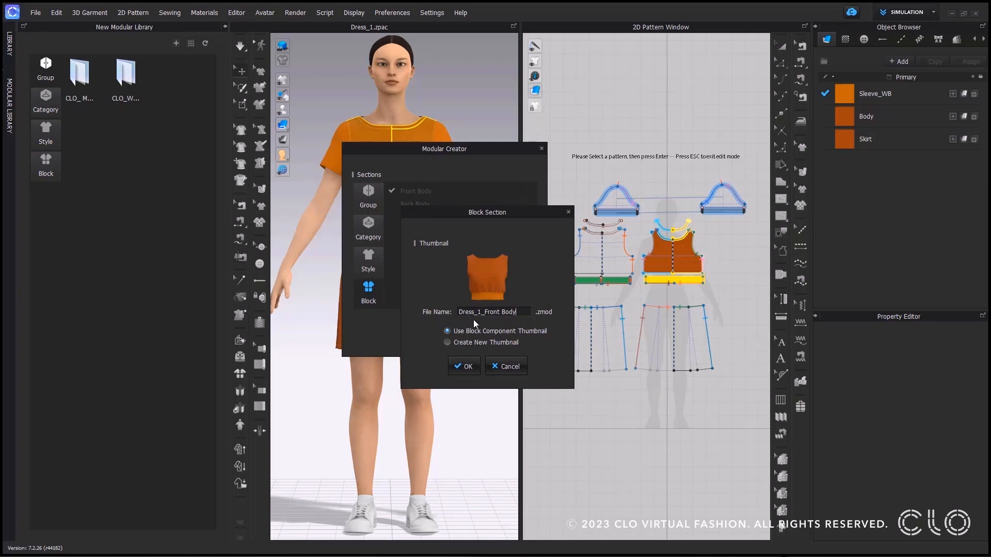
{"action": "left_click", "coordinate": [468, 367]}
Assign the back bodice, its neckband and its waistband patterns to the Back Body block and save the block
{"action": "left_click", "coordinate": [422, 206]}
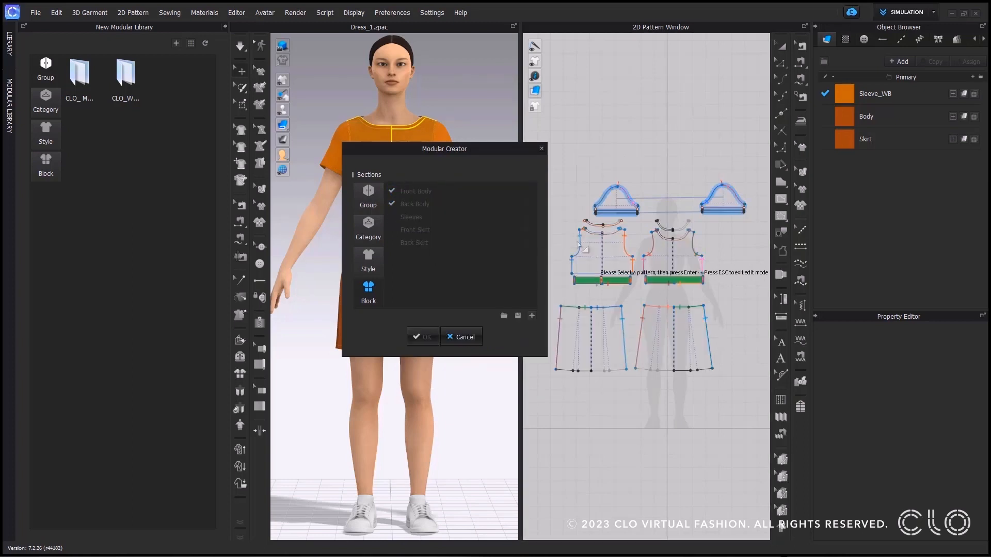
{"action": "left_click_drag", "start_coordinate": [553, 216], "coordinate": [638, 293]}
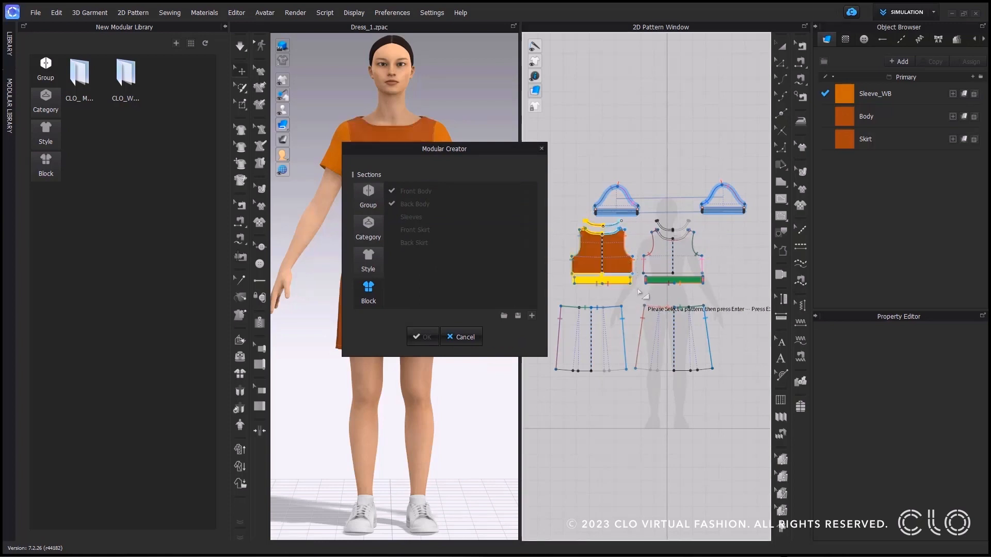
{"action": "key", "text": "Return"}
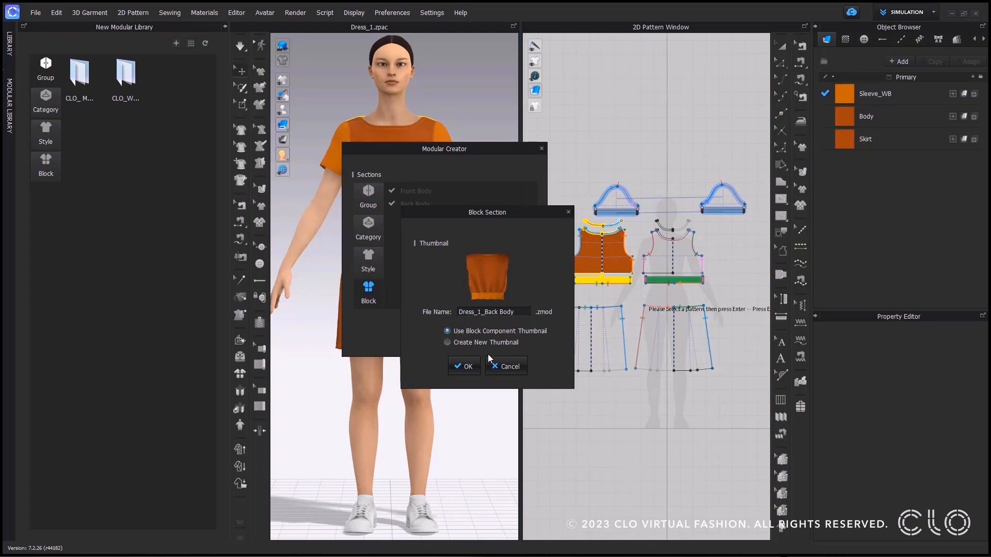
{"action": "left_click", "coordinate": [463, 366]}
Assign both sleeve patterns and their hem bands to the Sleeves block and save the block
{"action": "left_click", "coordinate": [437, 215]}
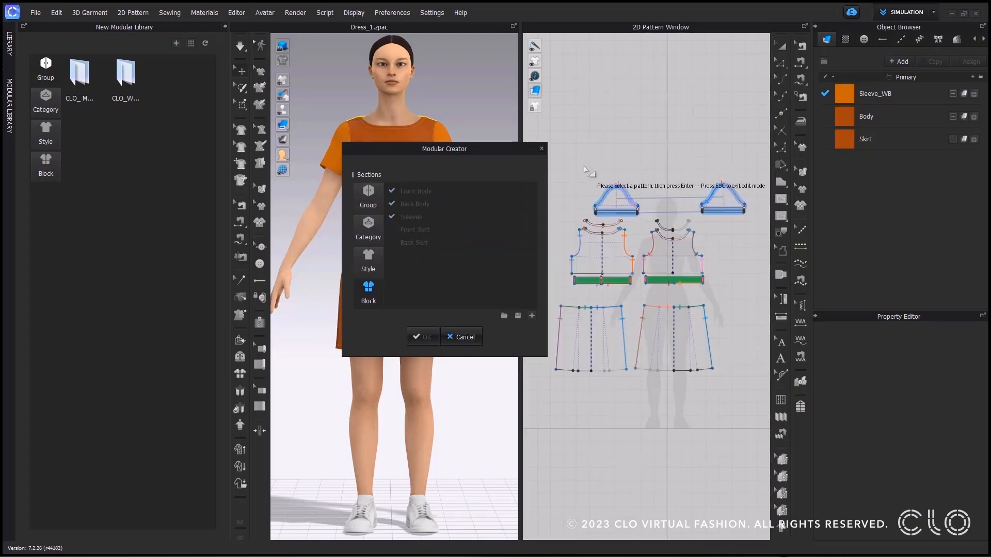
{"action": "left_click_drag", "start_coordinate": [576, 160], "coordinate": [770, 225]}
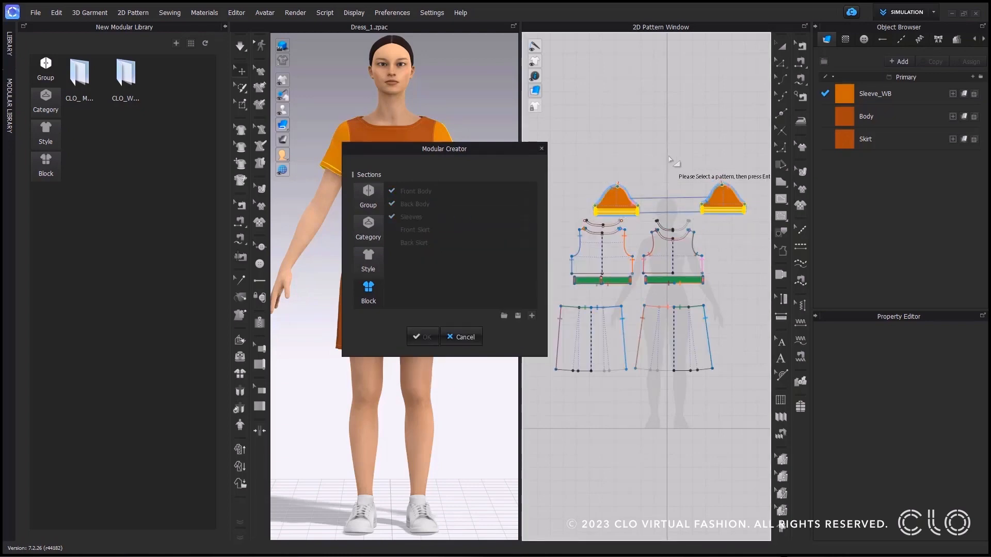
{"action": "key", "text": "Return"}
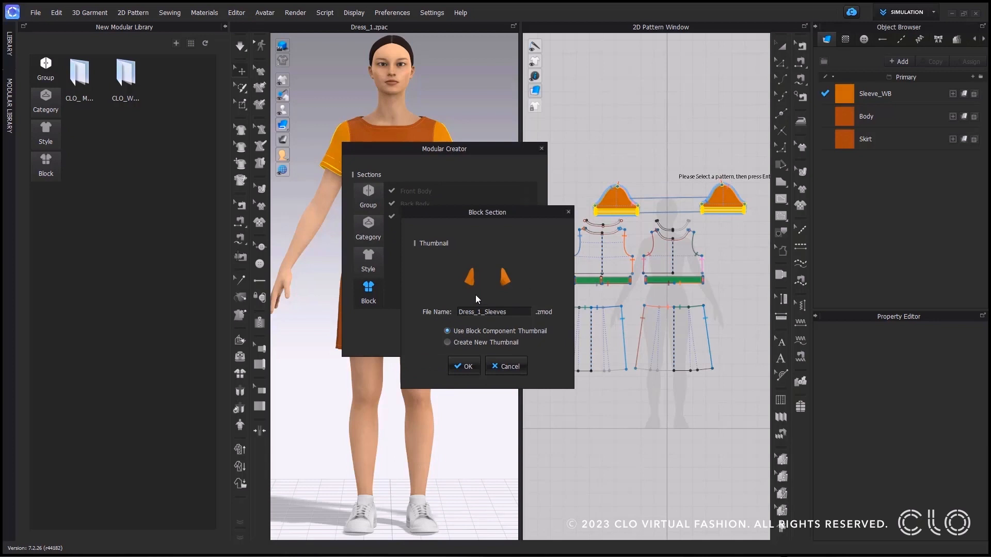
{"action": "left_click", "coordinate": [466, 366]}
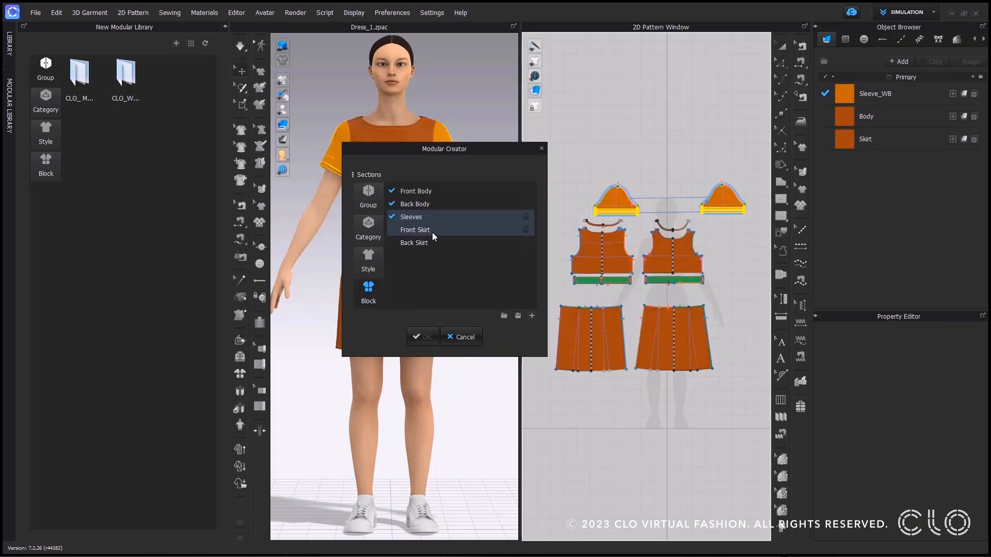
Assign the front skirt pattern to the Front Skirt block and save the block
{"action": "left_click", "coordinate": [432, 232]}
{"action": "left_click", "coordinate": [685, 332]}
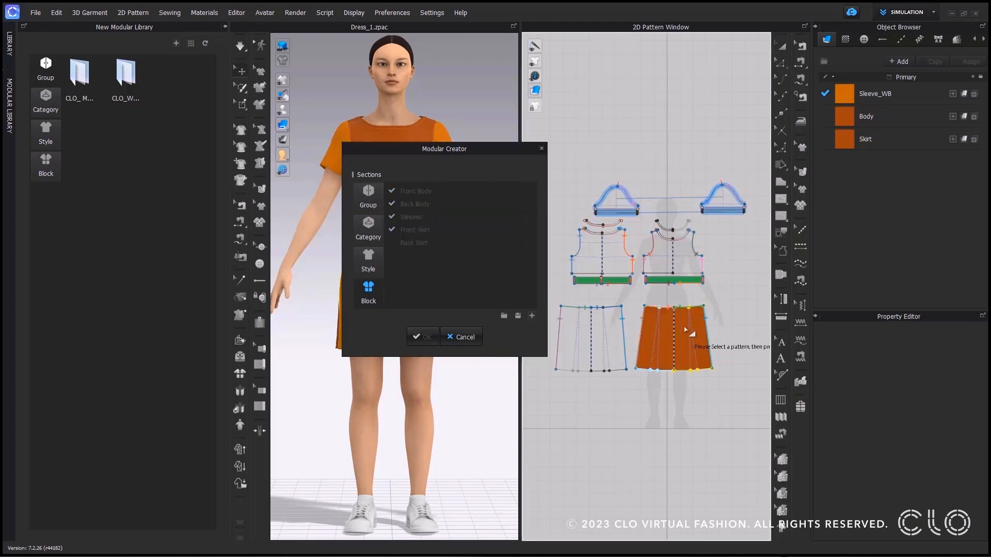
{"action": "key", "text": "Return"}
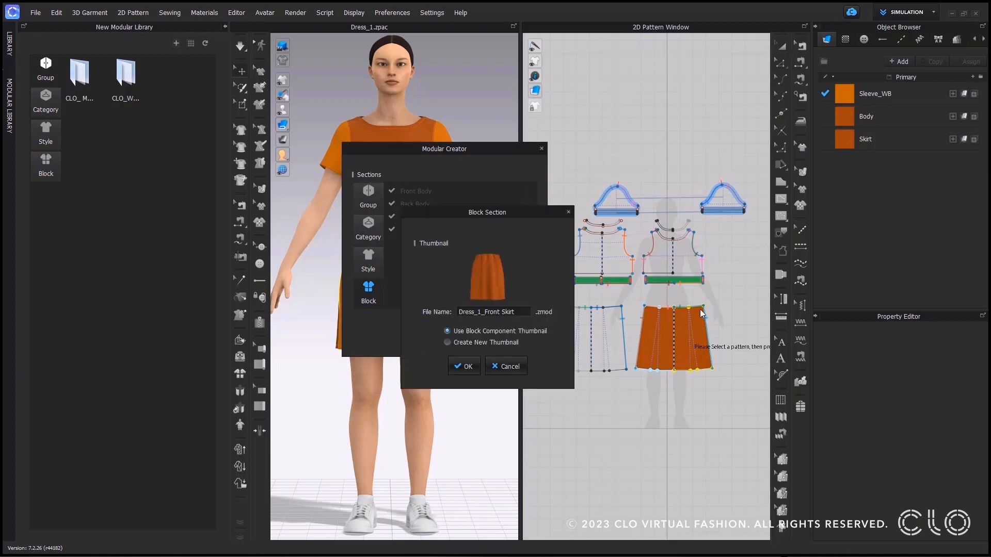
{"action": "left_click", "coordinate": [467, 368]}
Assign the back skirt pattern to the Back Skirt block and save the block
{"action": "left_click", "coordinate": [450, 243]}
{"action": "left_click", "coordinate": [582, 331]}
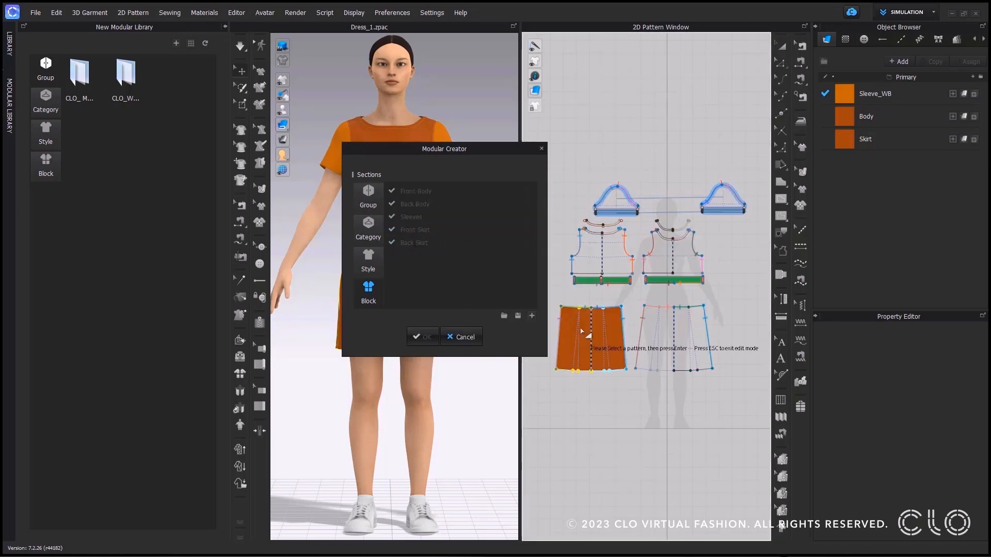
{"action": "key", "text": "Return"}
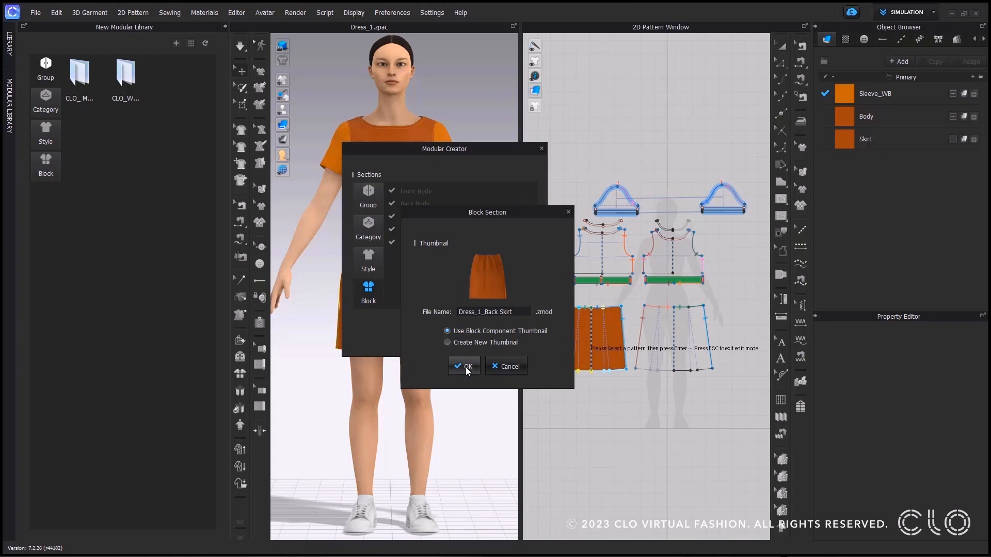
{"action": "left_click", "coordinate": [465, 367]}
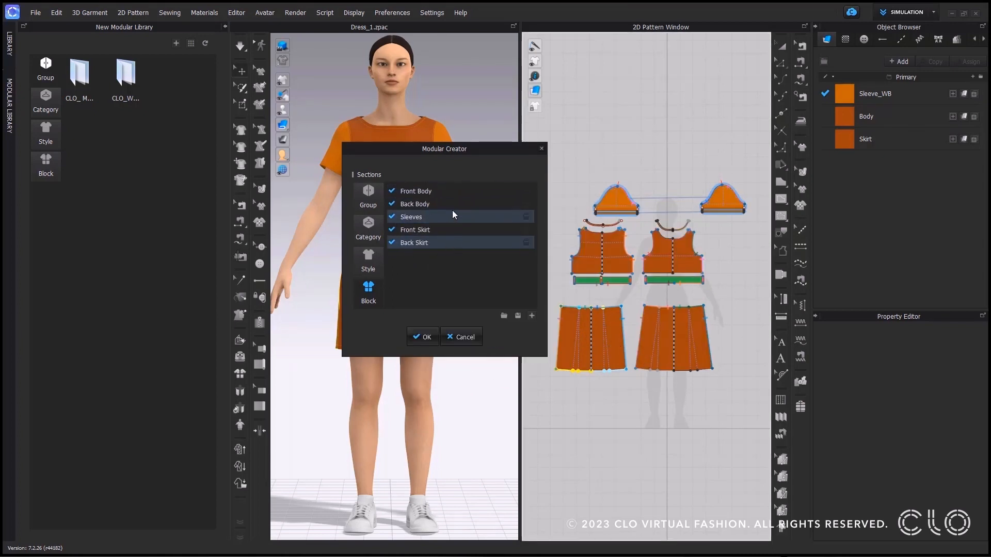
Finish the block assignments and accept the sewing tag lines to finalize the modular style
{"action": "left_click", "coordinate": [421, 339]}
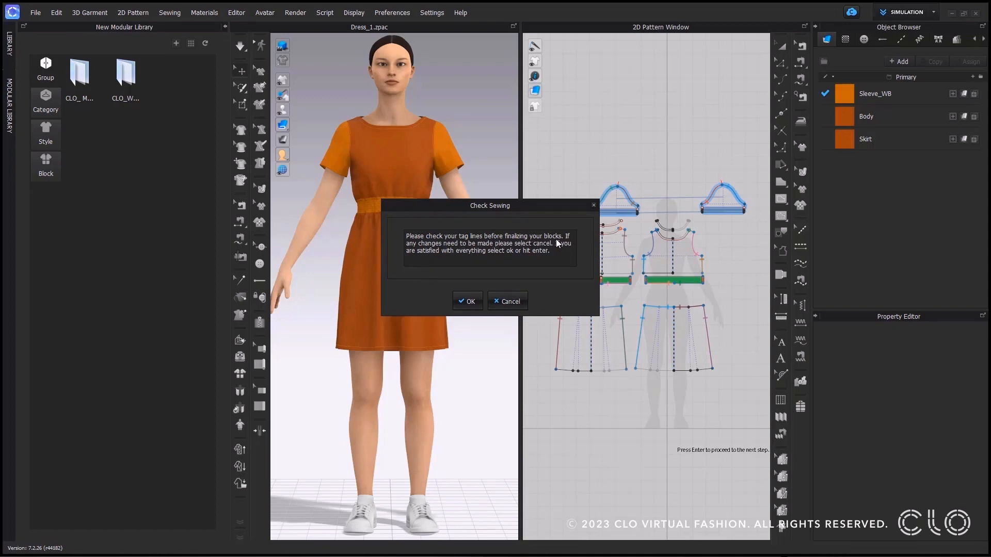
{"action": "left_click_drag", "start_coordinate": [559, 204], "coordinate": [519, 175]}
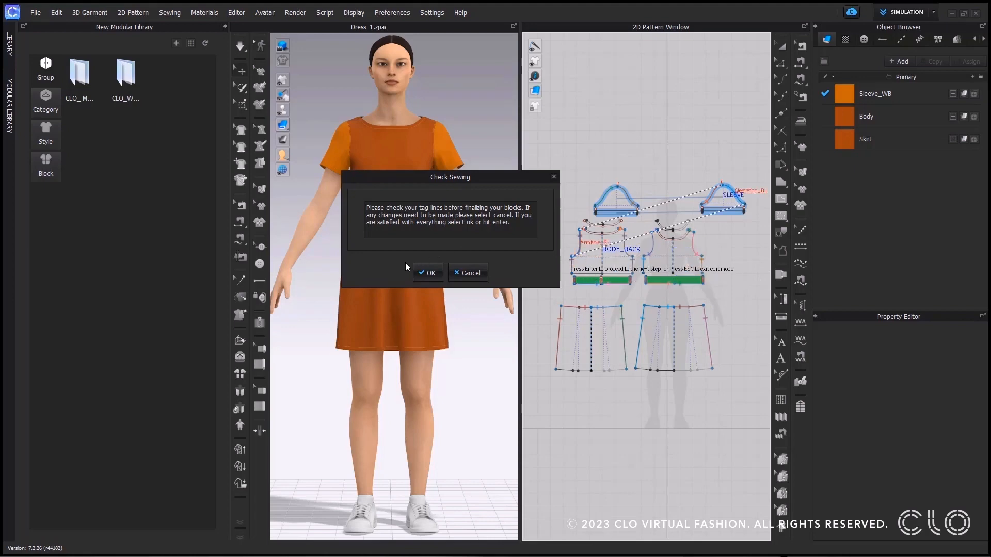
{"action": "left_click", "coordinate": [425, 274]}
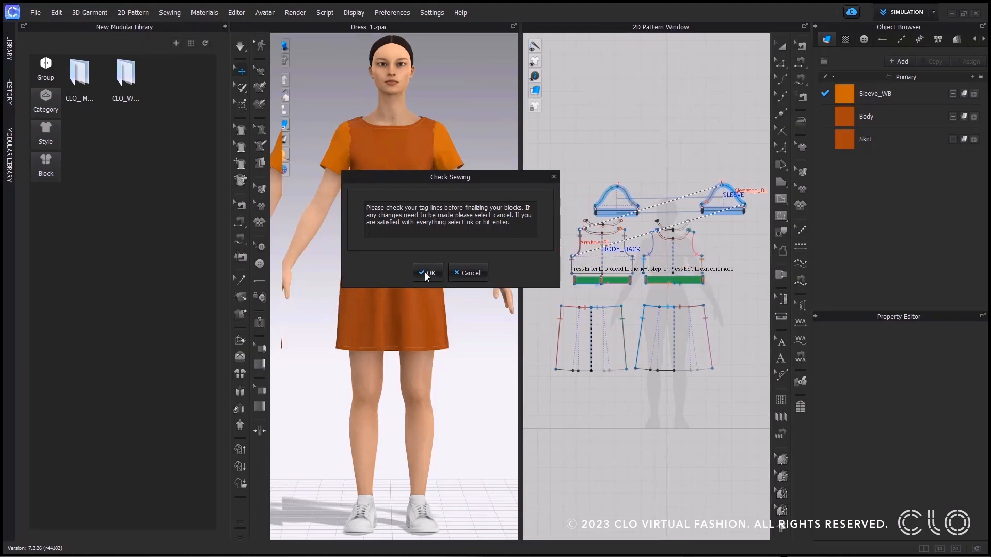
{"action": "key", "text": "Return"}
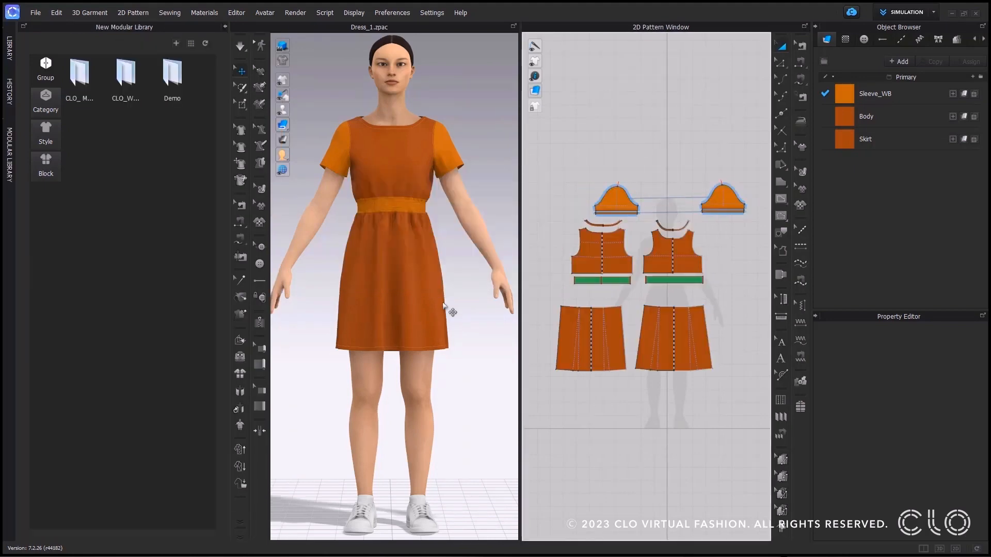
Open the Dress_1 style from the Demo group's Webinar Dress category in the modular library
{"action": "double_click", "coordinate": [180, 80]}
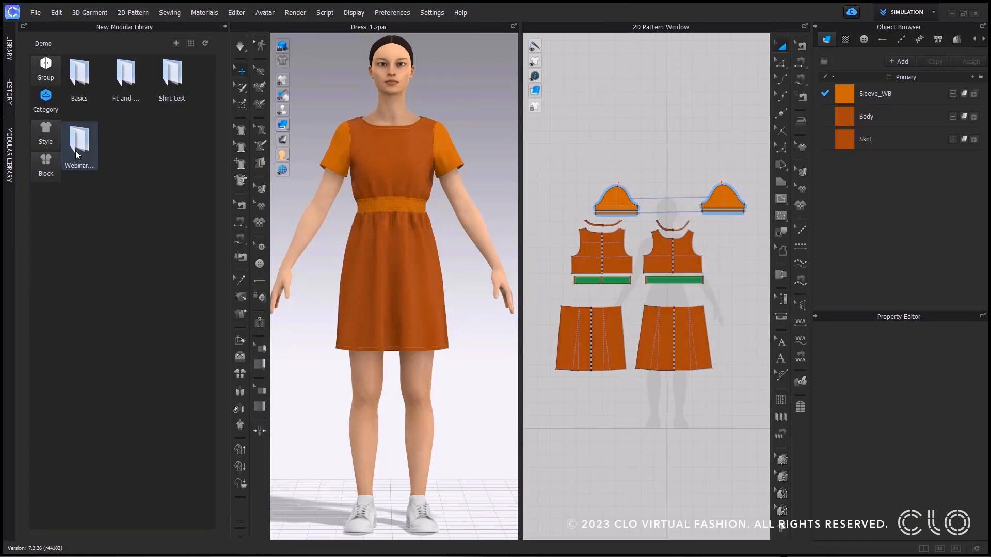
{"action": "left_click", "coordinate": [82, 147]}
{"action": "double_click", "coordinate": [82, 148]}
{"action": "left_click", "coordinate": [91, 86]}
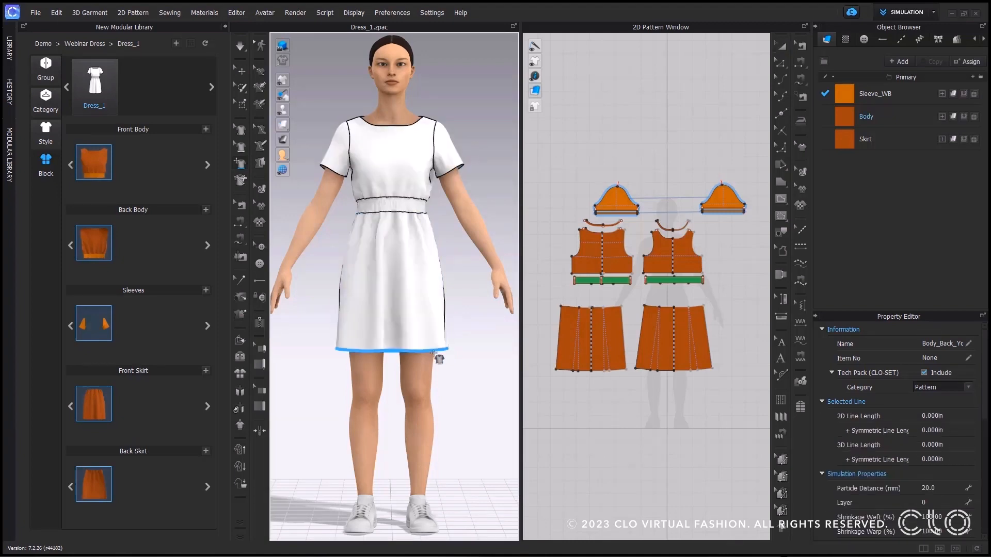
Lengthen the dress's skirt, flare its hem outward at the sides, and simulate the new drape
{"action": "left_click_drag", "start_coordinate": [433, 353], "coordinate": [439, 398]}
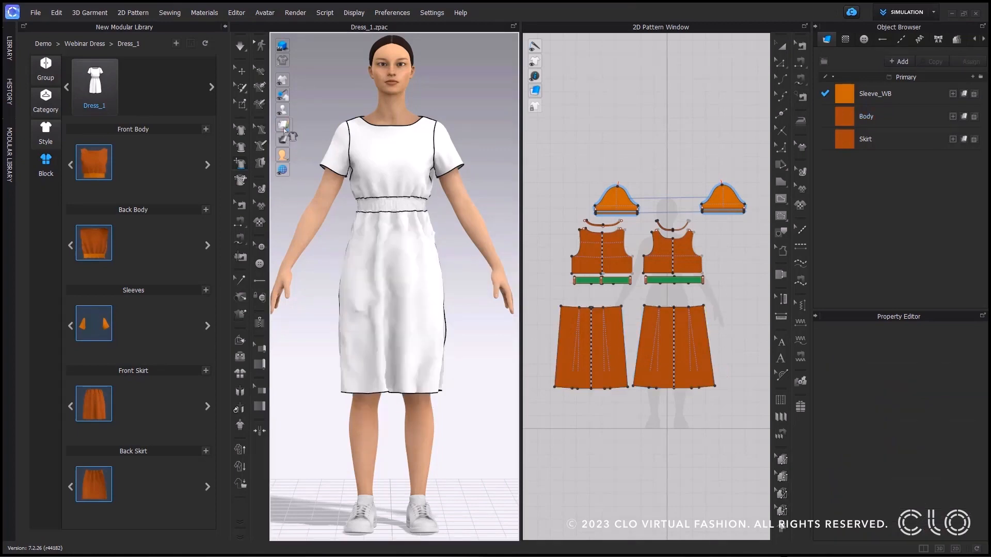
{"action": "left_click", "coordinate": [242, 151]}
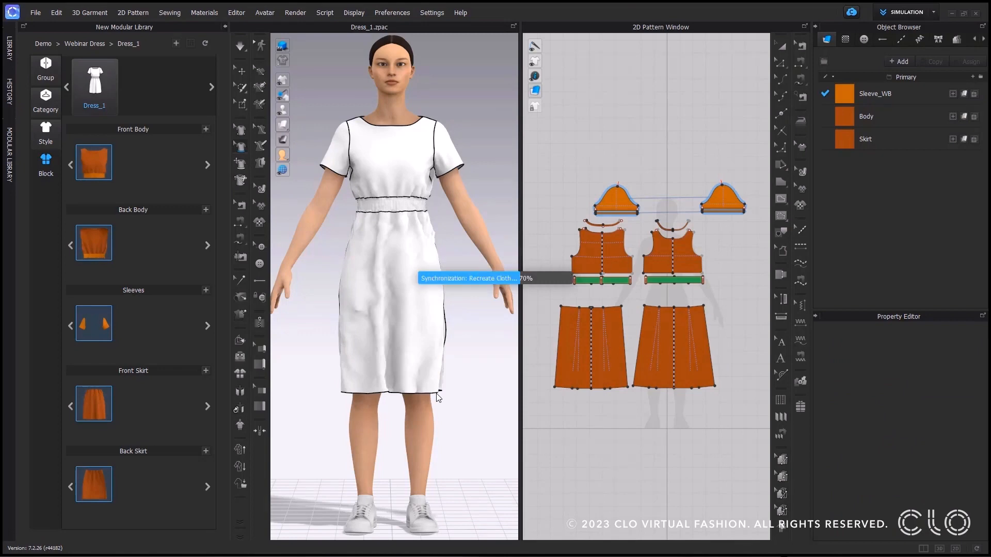
{"action": "left_click_drag", "start_coordinate": [437, 394], "coordinate": [452, 393]}
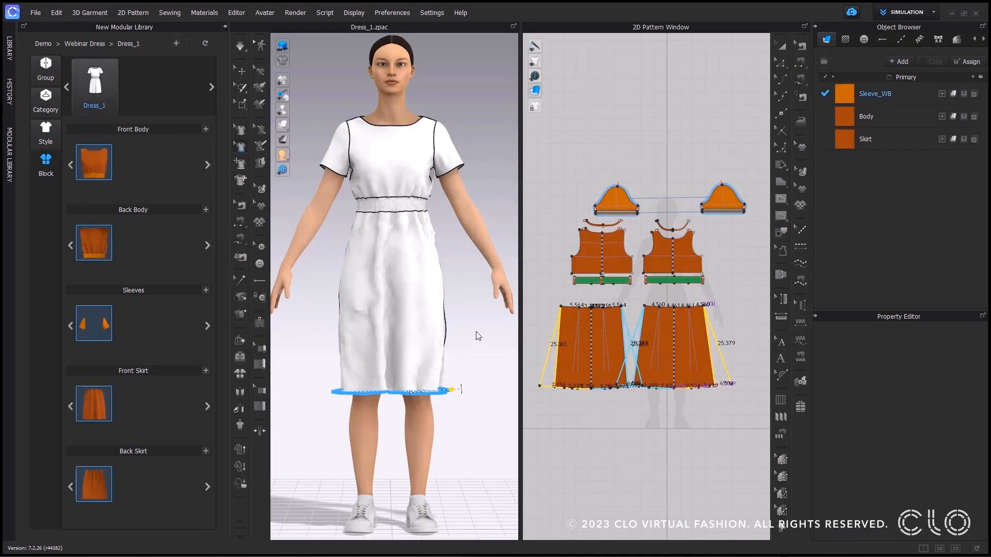
{"action": "key", "text": "space"}
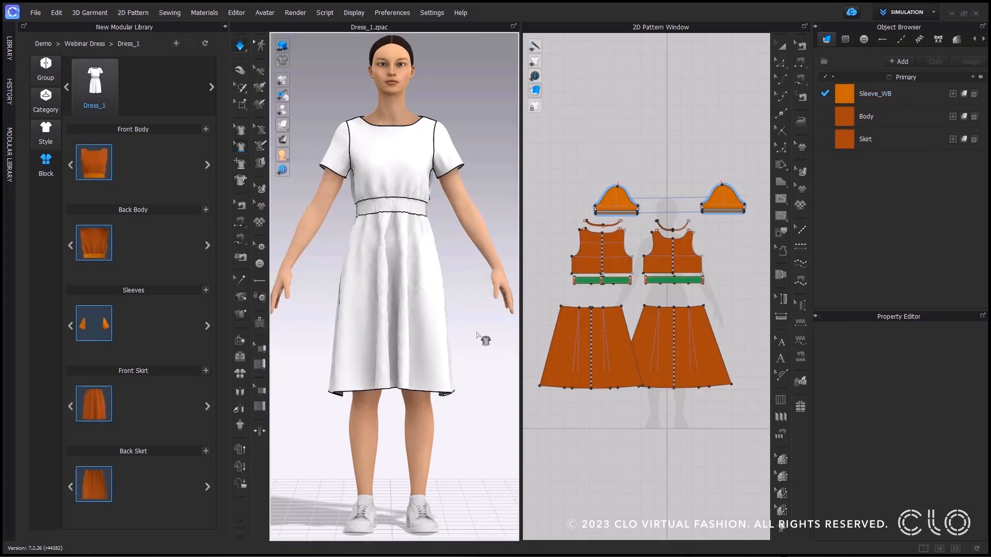
{"action": "key", "text": "space"}
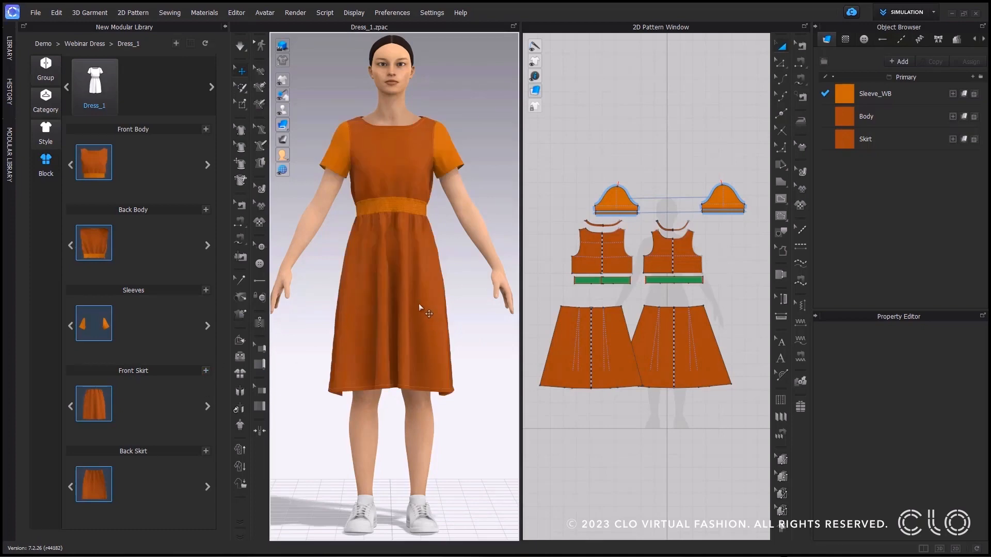
Add the flared front skirt pattern as a new Front Skirt block and accept its sewing tag lines
{"action": "left_click", "coordinate": [206, 371]}
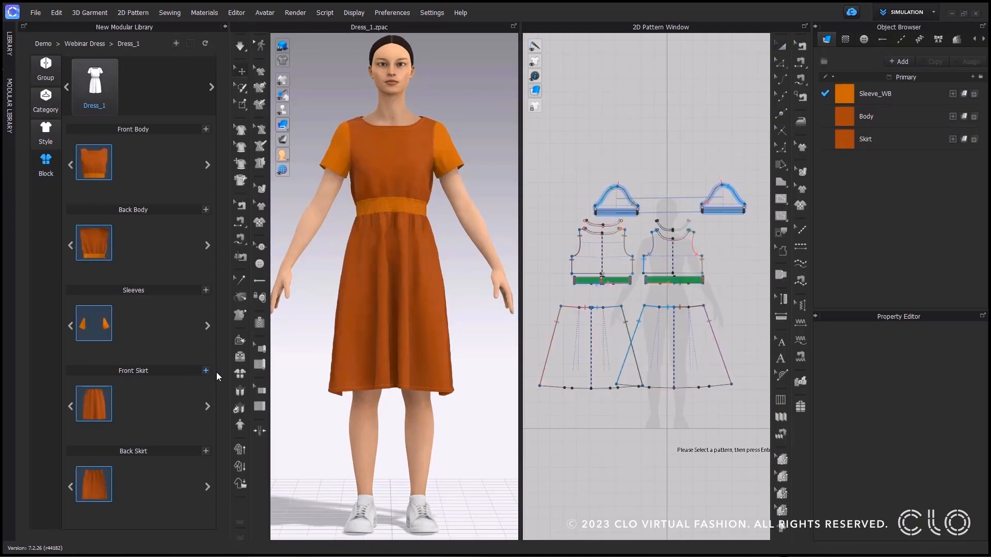
{"action": "left_click", "coordinate": [658, 350]}
{"action": "key", "text": "Return"}
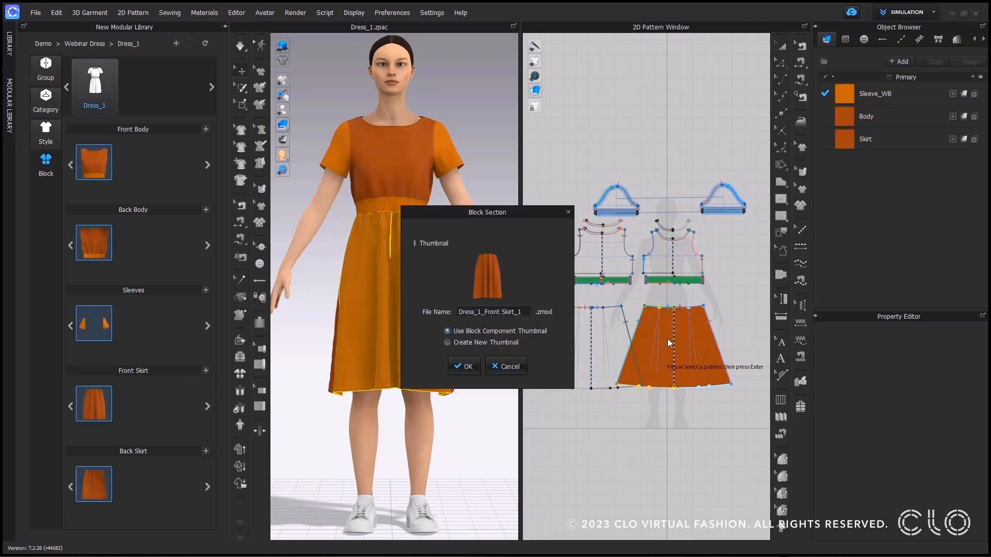
{"action": "left_click", "coordinate": [469, 366]}
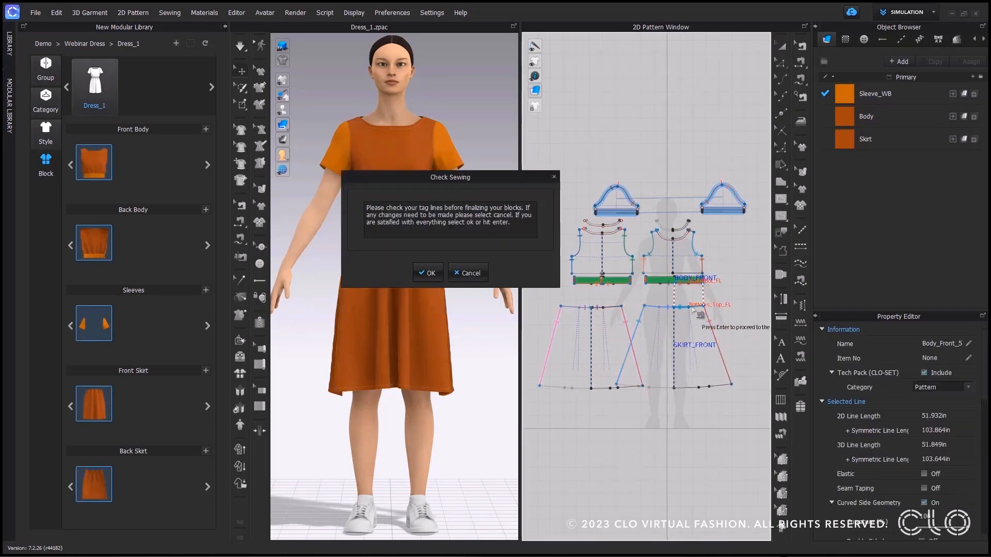
{"action": "left_click", "coordinate": [435, 279]}
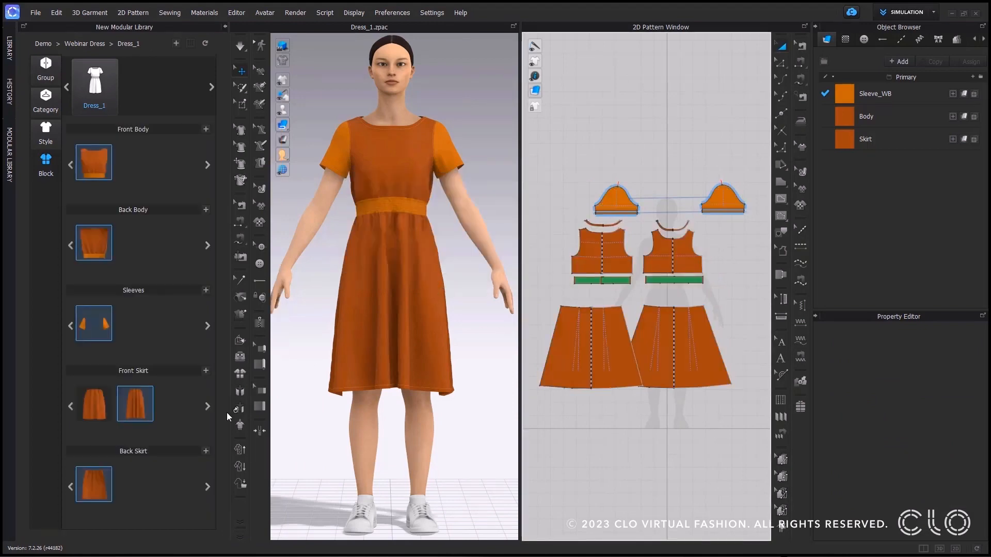
Add the flared back skirt pattern as a new Back Skirt block and accept its sewing tag lines
{"action": "left_click", "coordinate": [206, 451]}
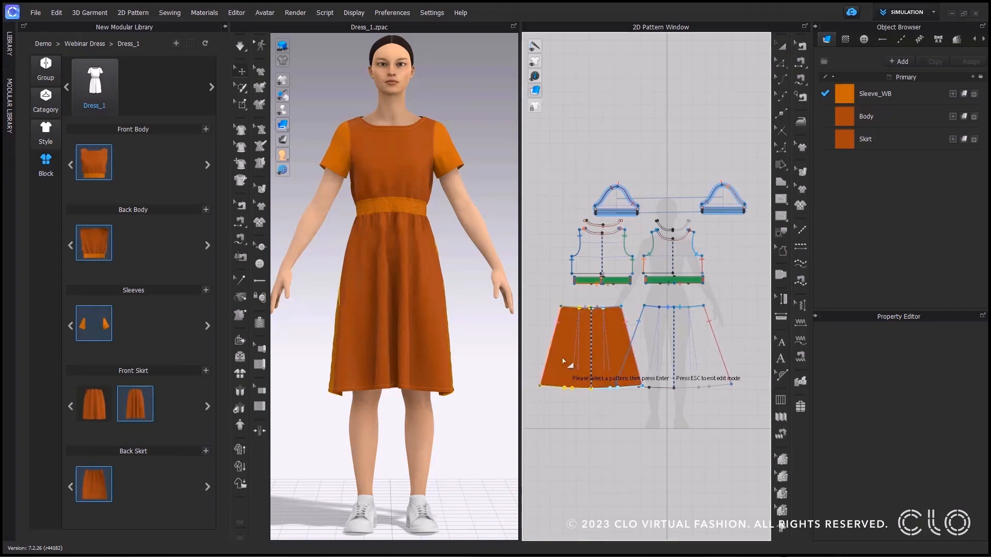
{"action": "key", "text": "Return"}
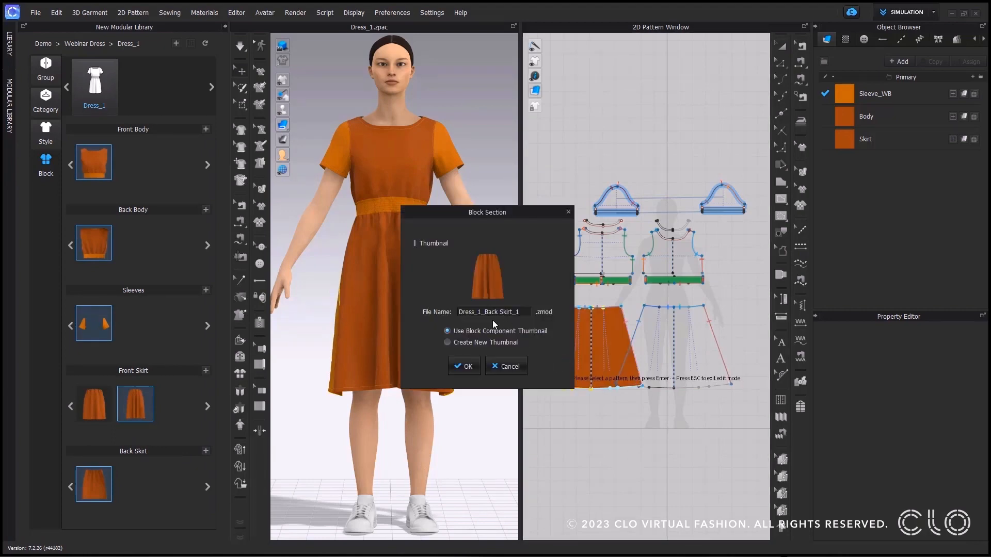
{"action": "left_click", "coordinate": [464, 366]}
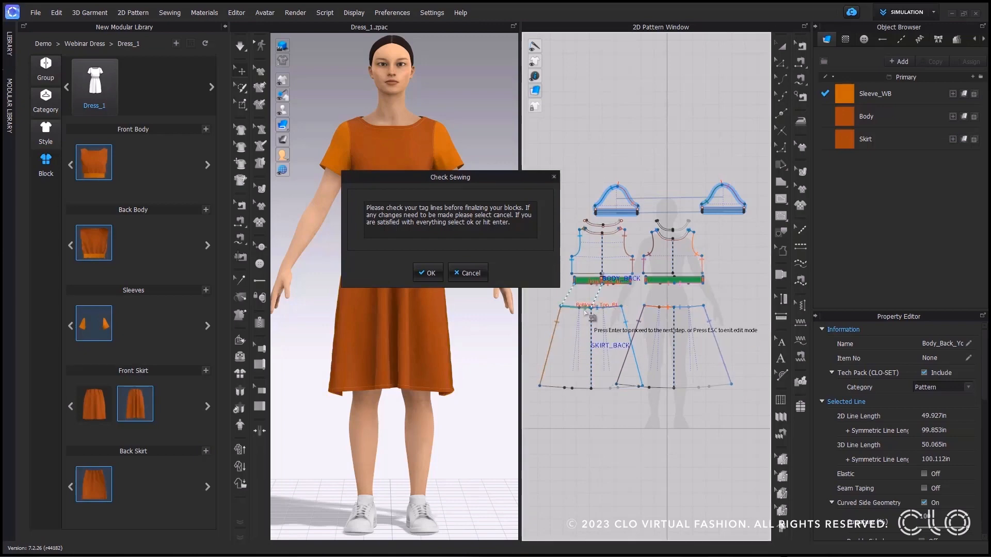
{"action": "left_click", "coordinate": [431, 277]}
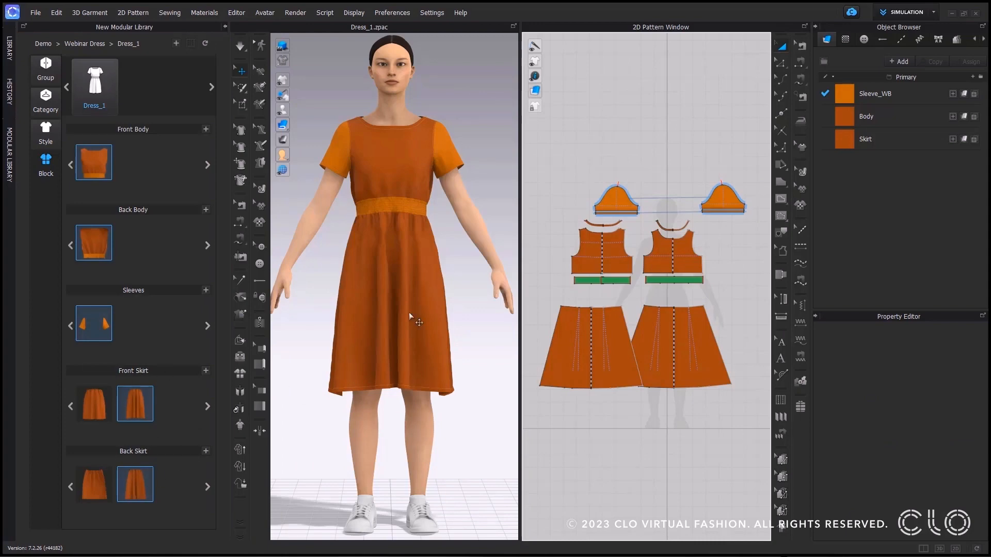
Delete all of the dress's patterns from the workspace
{"action": "scroll", "coordinate": [614, 214], "scroll_direction": "down", "scroll_amount": 2}
{"action": "left_click_drag", "start_coordinate": [720, 174], "coordinate": [550, 354]}
{"action": "key", "text": "Delete"}
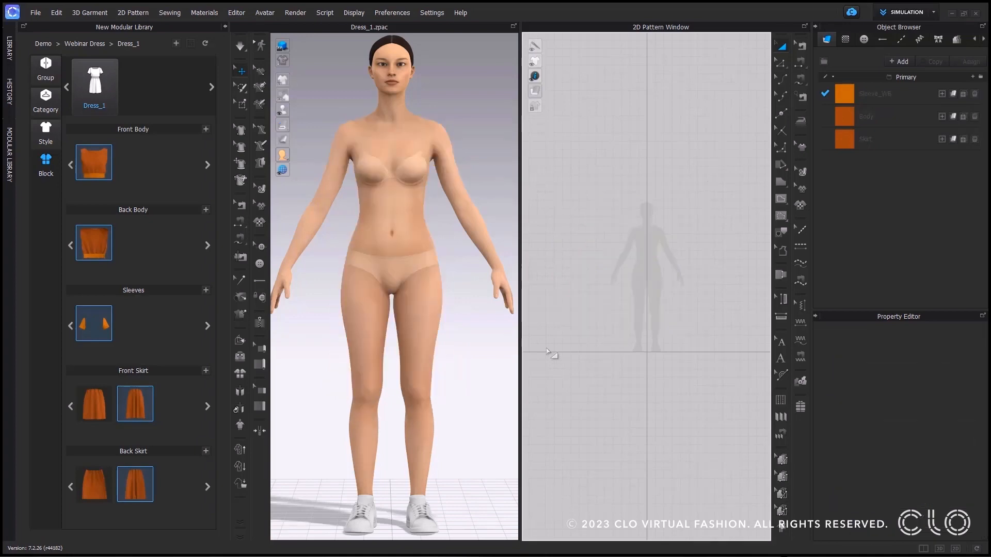
Open the garment file Dress_2 without saving the current one, maintaining the current avatar's size and pose
{"action": "left_click", "coordinate": [35, 12]}
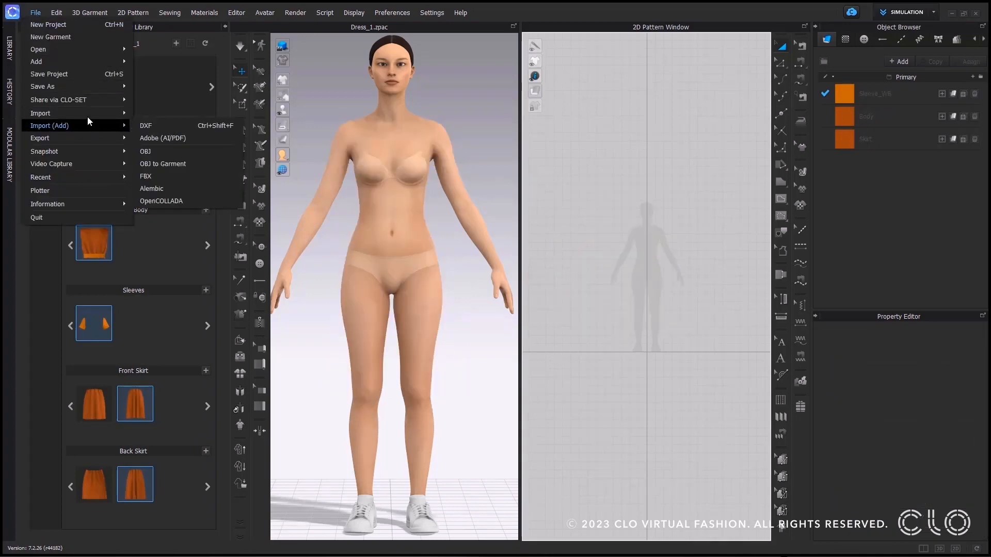
{"action": "mouse_move", "coordinate": [88, 52]}
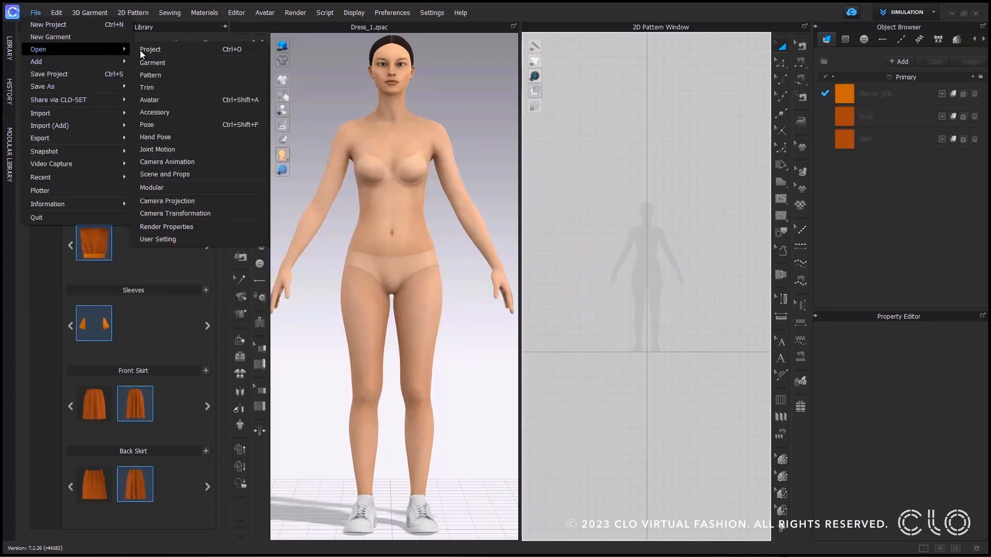
{"action": "left_click", "coordinate": [169, 63]}
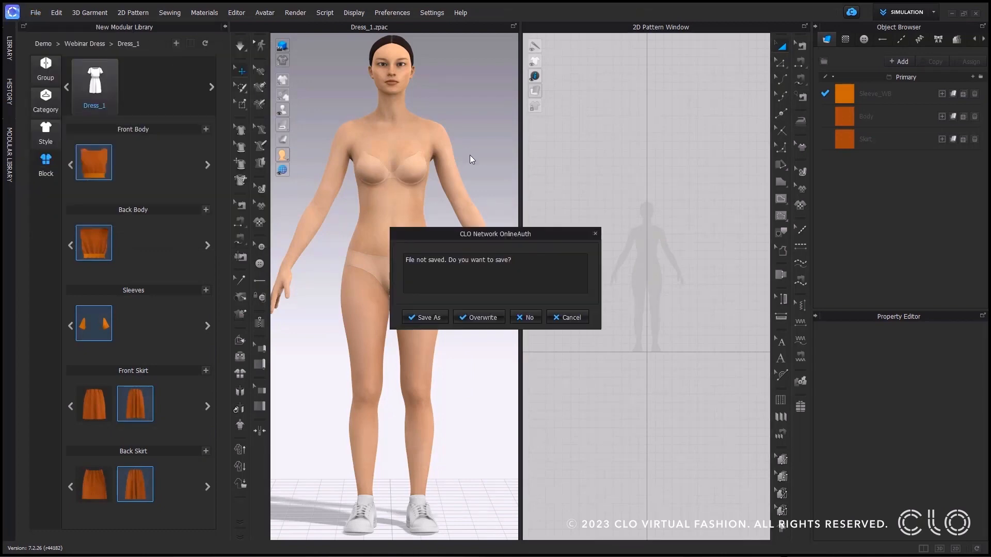
{"action": "left_click", "coordinate": [528, 317]}
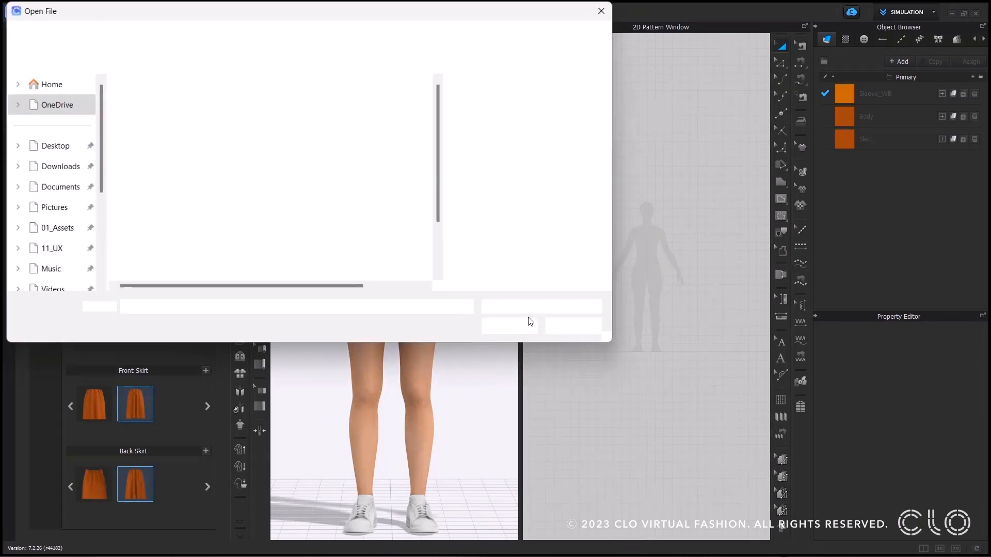
{"action": "left_click", "coordinate": [258, 168]}
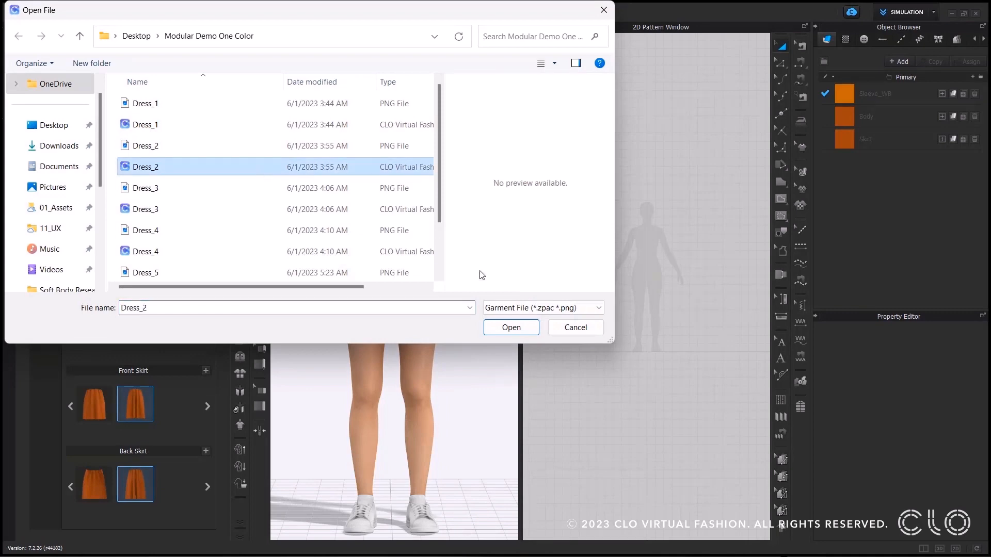
{"action": "left_click", "coordinate": [511, 327]}
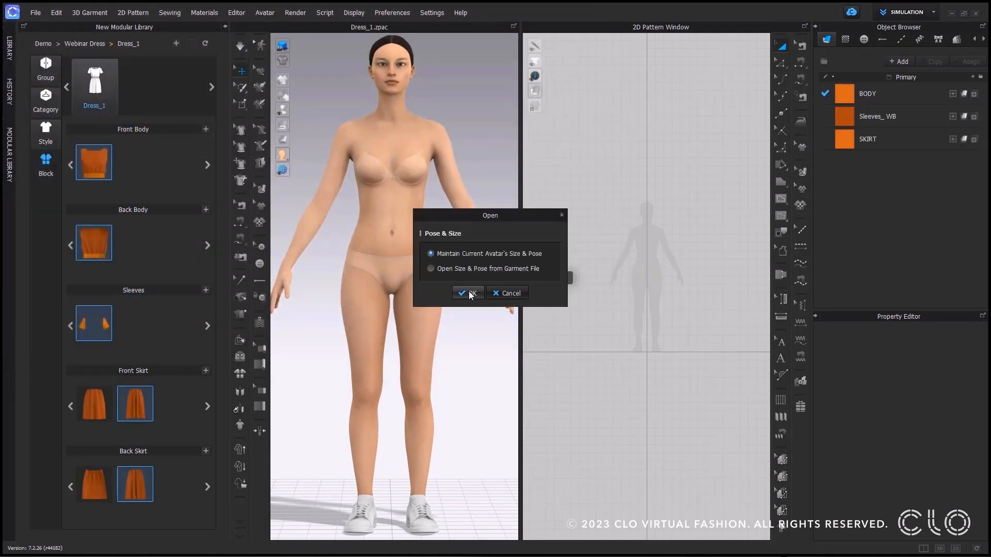
{"action": "left_click", "coordinate": [469, 294]}
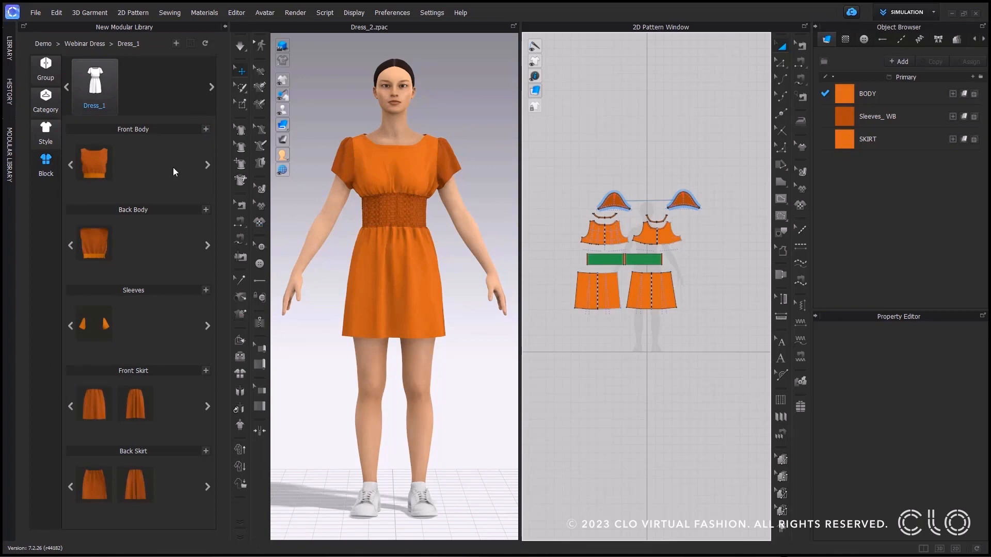
Add the Dress_2 front bodice, its neckline piece and the front waistband as a new Front Body block
{"action": "left_click", "coordinate": [207, 129]}
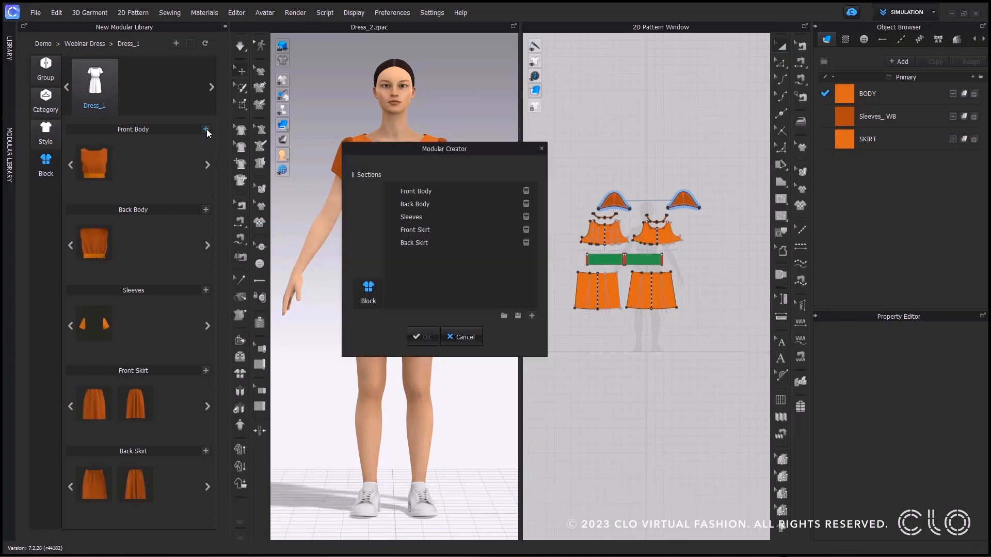
{"action": "left_click", "coordinate": [459, 191]}
{"action": "scroll", "coordinate": [628, 240], "scroll_direction": "up", "scroll_amount": 3}
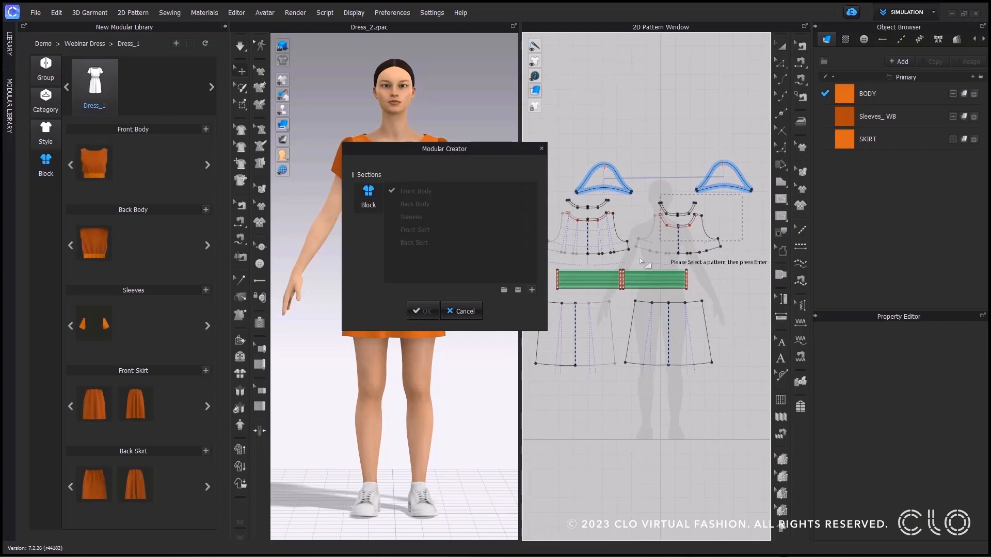
{"action": "left_click_drag", "start_coordinate": [623, 297], "coordinate": [623, 297]}
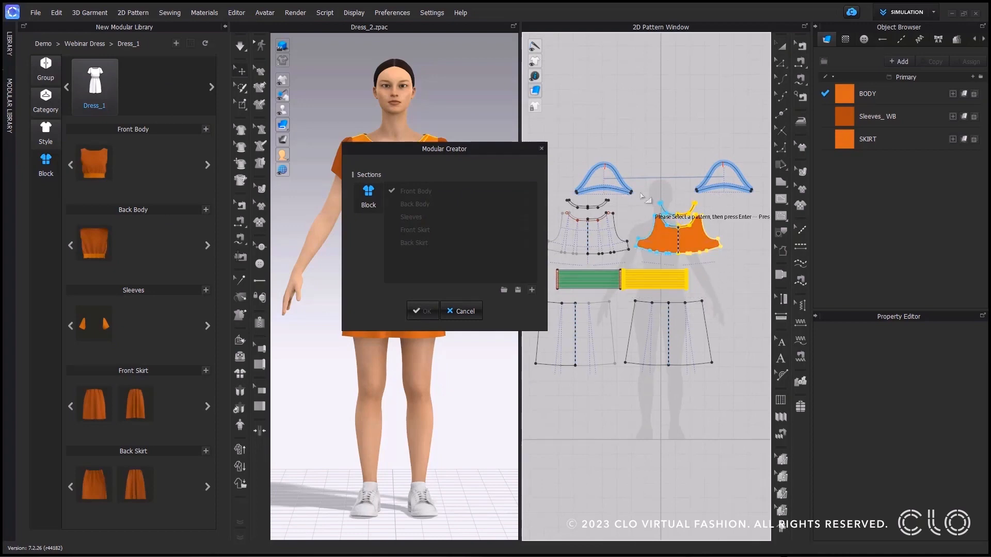
{"action": "key", "text": "Return"}
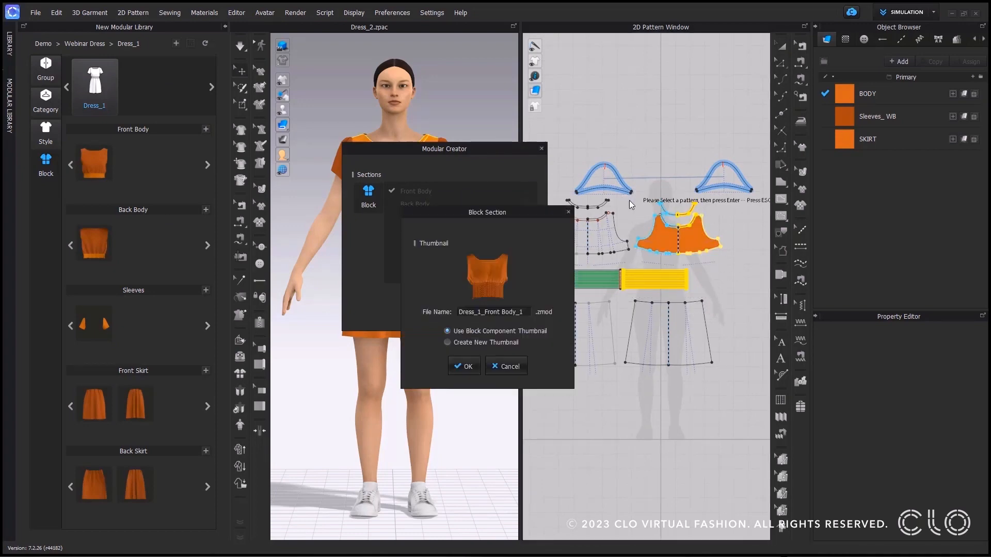
{"action": "left_click", "coordinate": [468, 368]}
Assign the back bodice, its neckline piece and the back waistband to a new Back Body block using the block component thumbnail
{"action": "double_click", "coordinate": [443, 208]}
{"action": "middle_click_drag", "start_coordinate": [636, 211], "coordinate": [697, 201]}
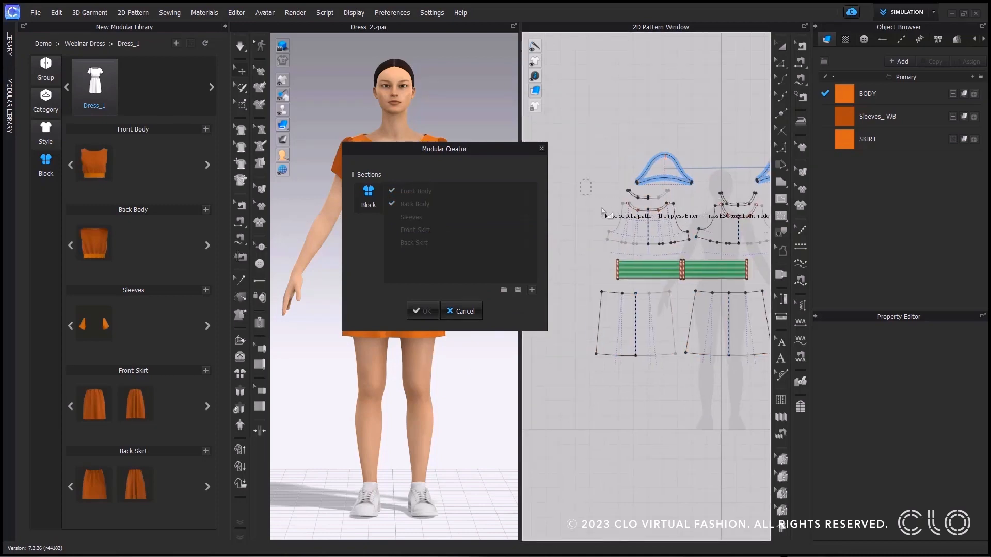
{"action": "left_click_drag", "start_coordinate": [581, 180], "coordinate": [693, 289]}
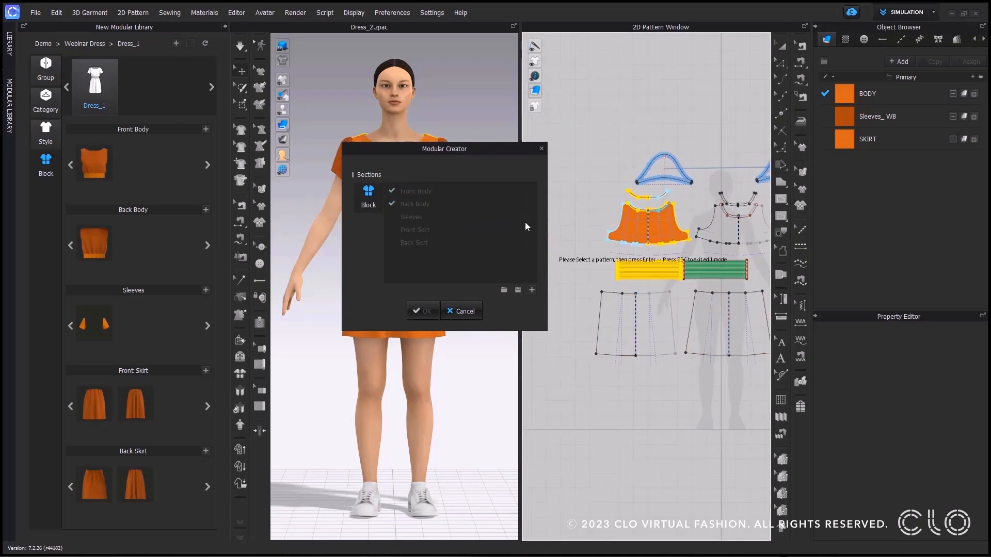
{"action": "key", "text": "Return"}
{"action": "left_click", "coordinate": [469, 368]}
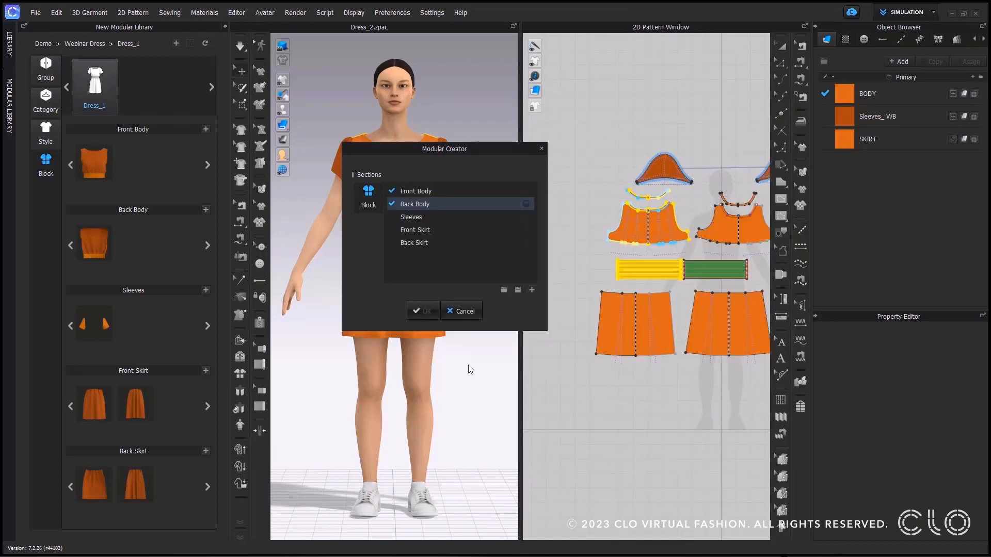
Assign both puff sleeve patterns to a new Sleeves block using the block component thumbnail
{"action": "middle_click_drag", "start_coordinate": [697, 130], "coordinate": [627, 123]}
{"action": "left_click", "coordinate": [442, 216]}
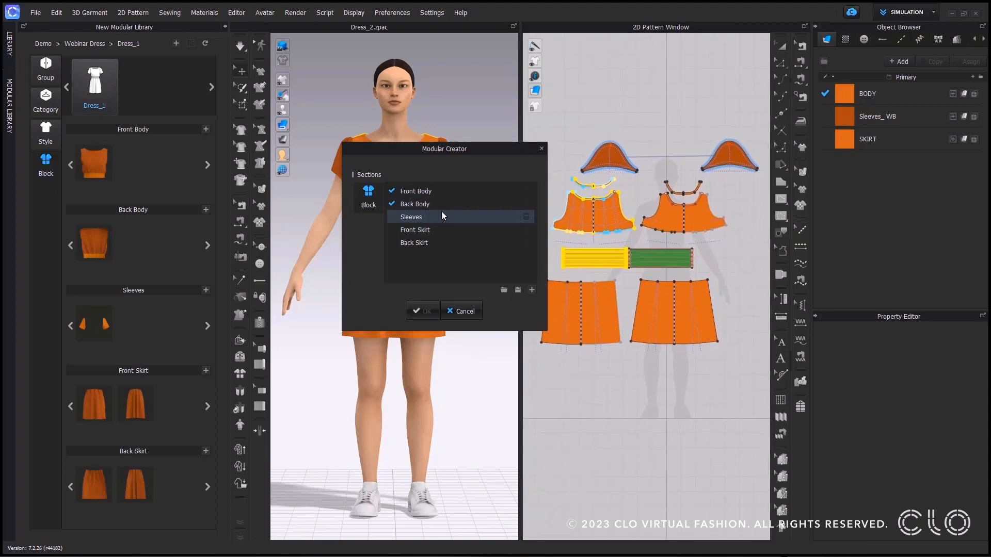
{"action": "left_click", "coordinate": [722, 157]}
{"action": "key", "text": "Return"}
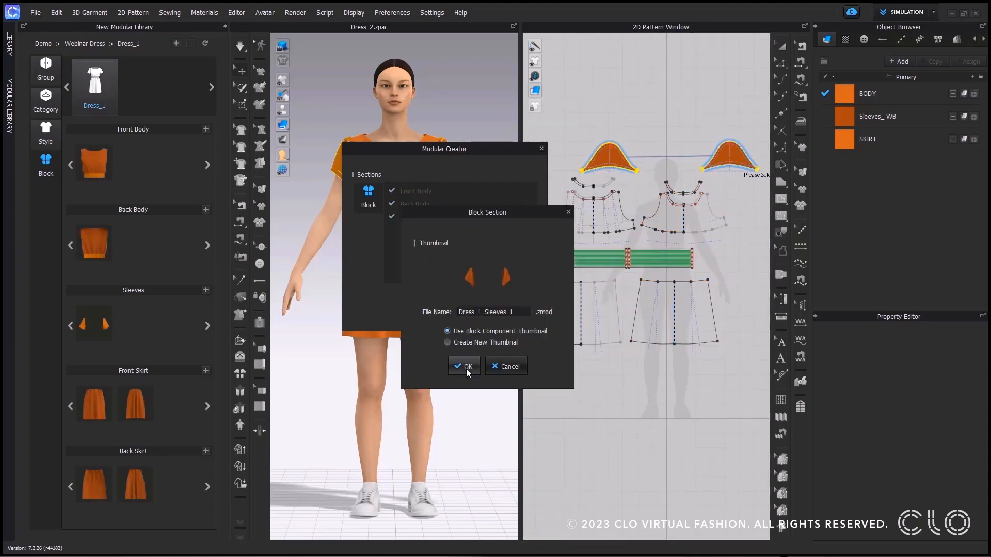
{"action": "left_click", "coordinate": [468, 368]}
Assign the gathered front skirt pattern to a new Front Skirt block
{"action": "left_click", "coordinate": [432, 230]}
{"action": "left_click", "coordinate": [671, 309]}
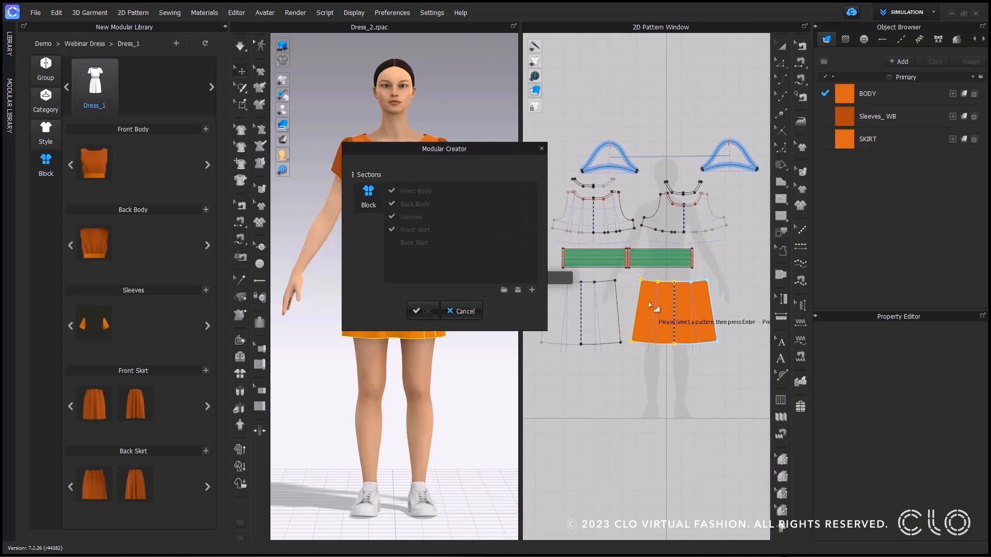
{"action": "key", "text": "Return"}
{"action": "left_click", "coordinate": [463, 366]}
Assign the gathered back skirt pattern to a new Back Skirt block, then finalize all the blocks by accepting their sewing tag lines
{"action": "left_click", "coordinate": [432, 243]}
{"action": "left_click", "coordinate": [596, 304]}
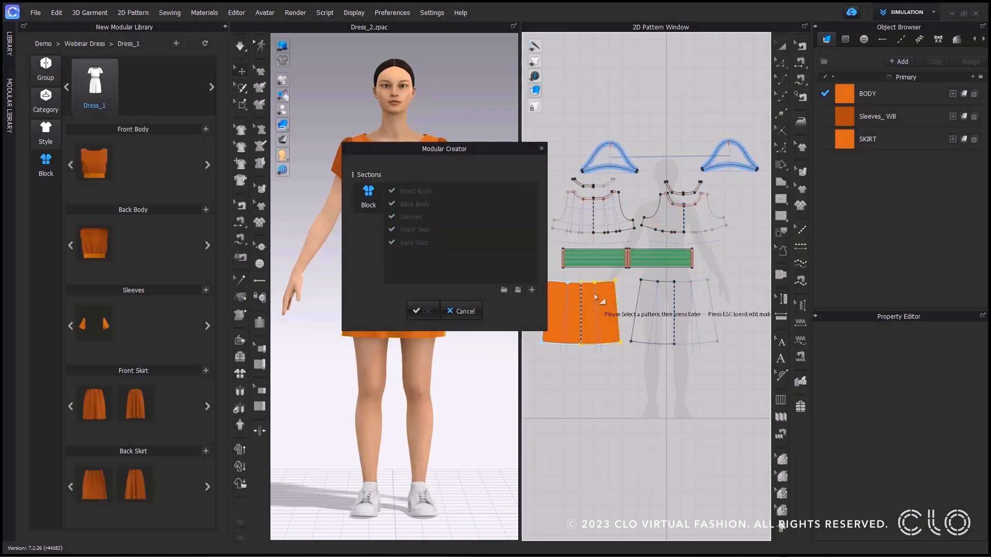
{"action": "key", "text": "Return"}
{"action": "left_click", "coordinate": [463, 366]}
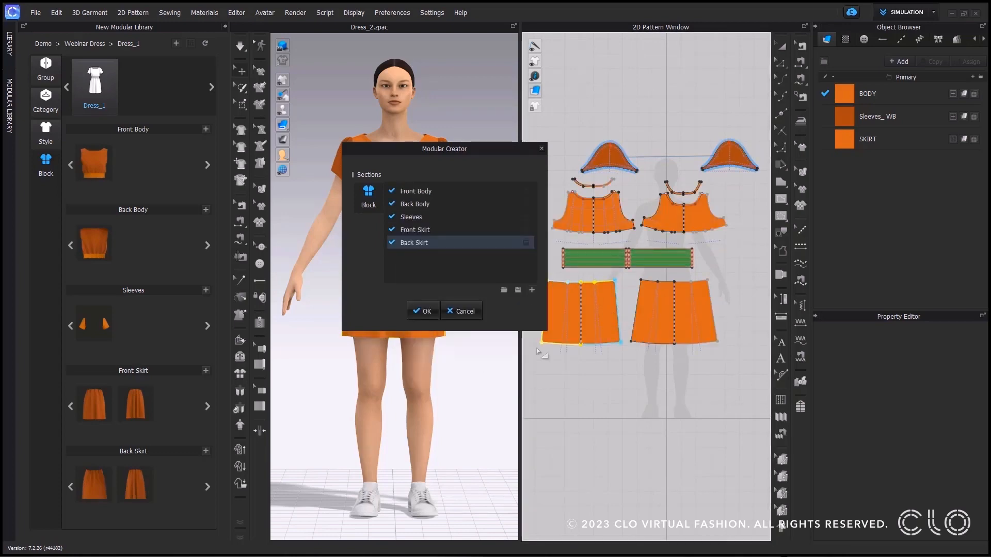
{"action": "left_click", "coordinate": [422, 312]}
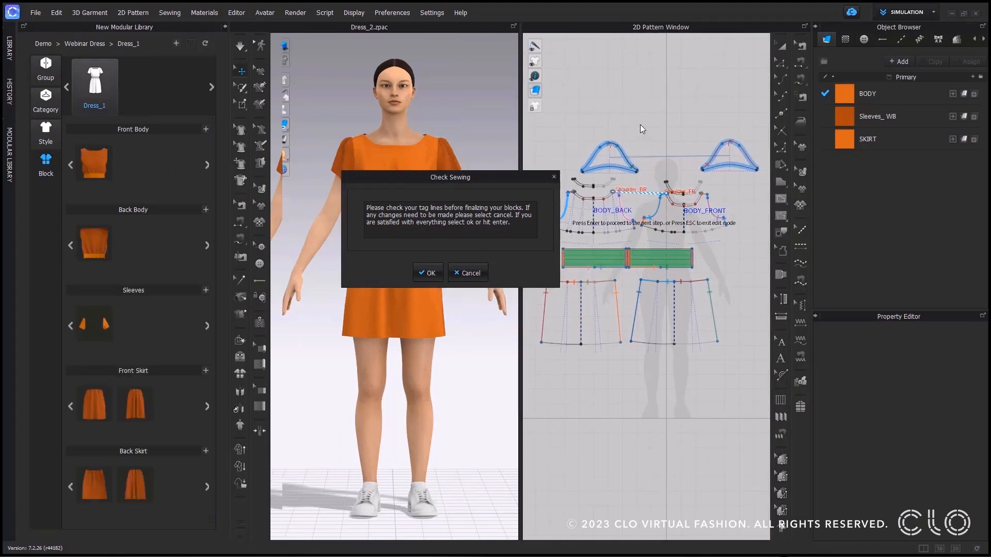
{"action": "key", "text": "Return"}
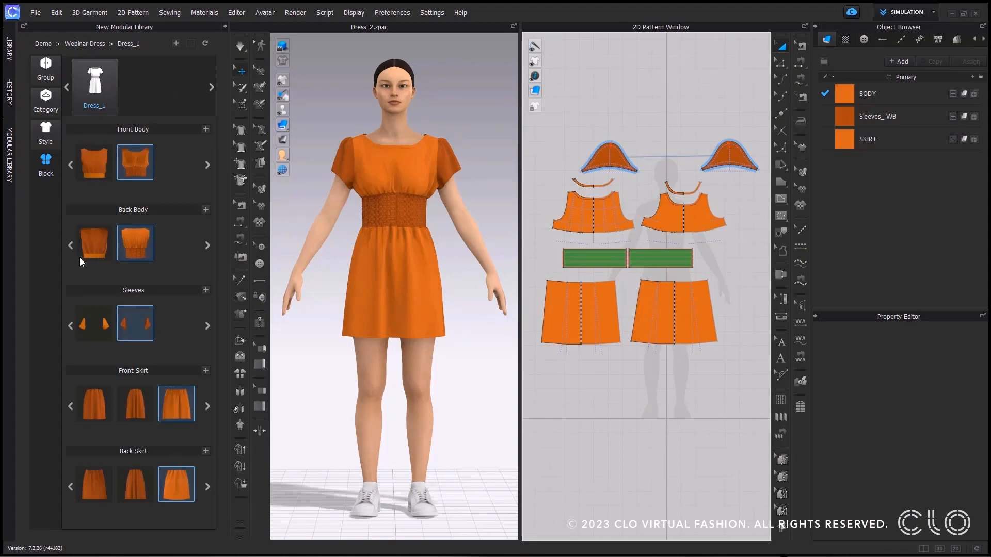
Swap in the original Back Body and Sleeves blocks and the flared Front Skirt and Back Skirt blocks on the dress
{"action": "left_click", "coordinate": [92, 243]}
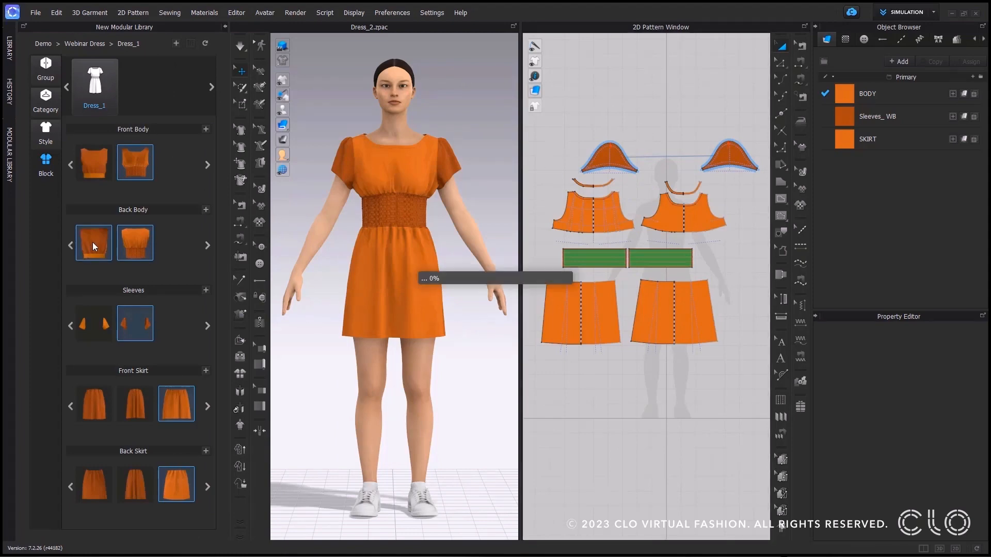
{"action": "left_click", "coordinate": [137, 409]}
{"action": "left_click", "coordinate": [100, 492]}
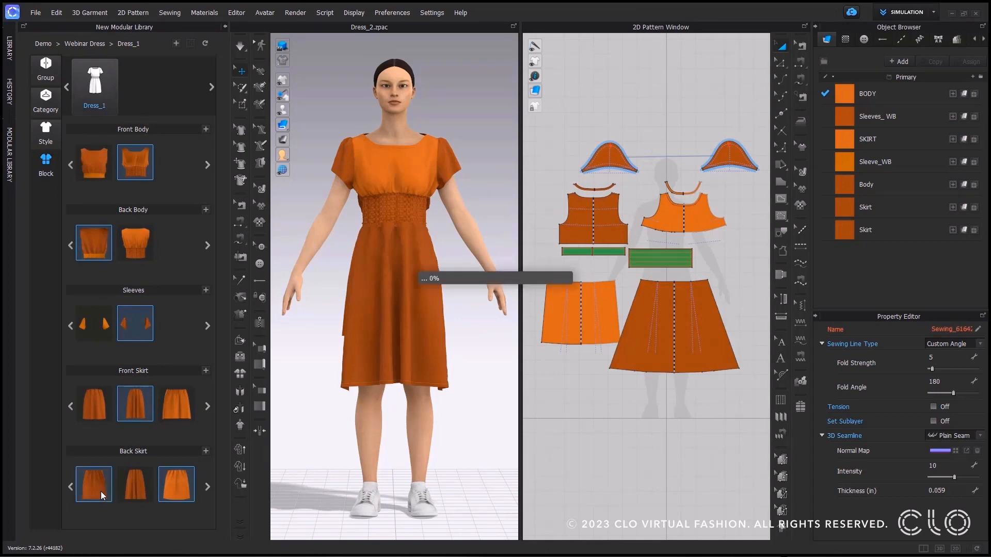
{"action": "left_click", "coordinate": [94, 330]}
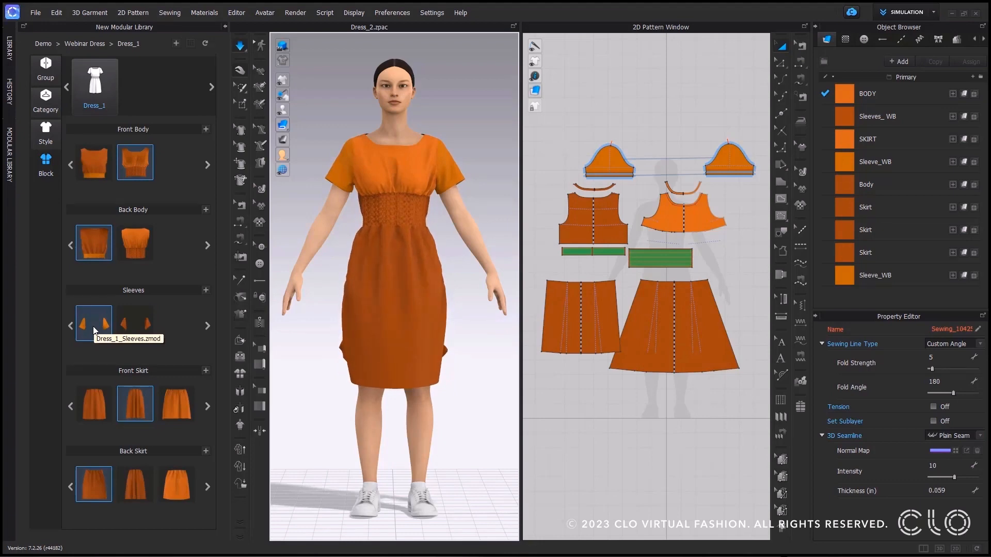
{"action": "left_click", "coordinate": [139, 485]}
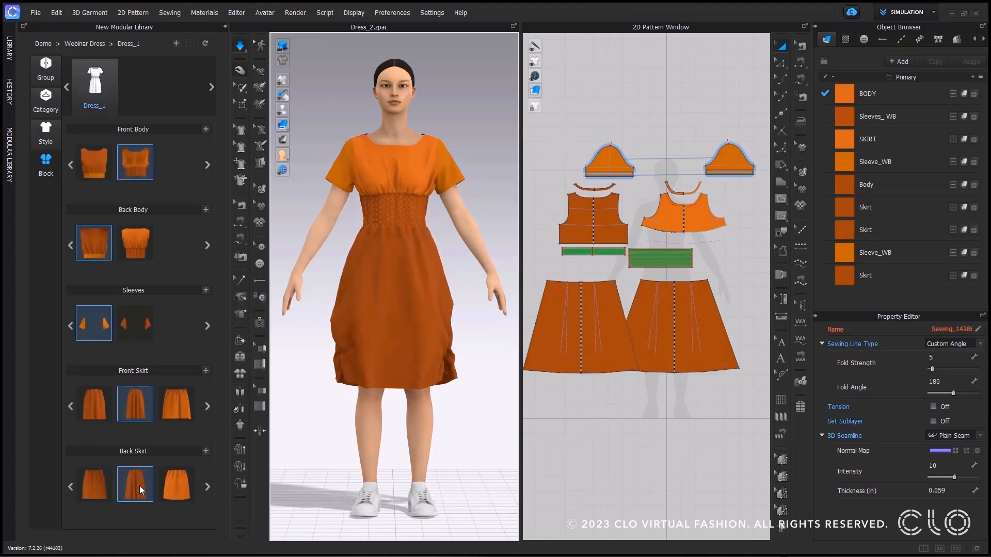
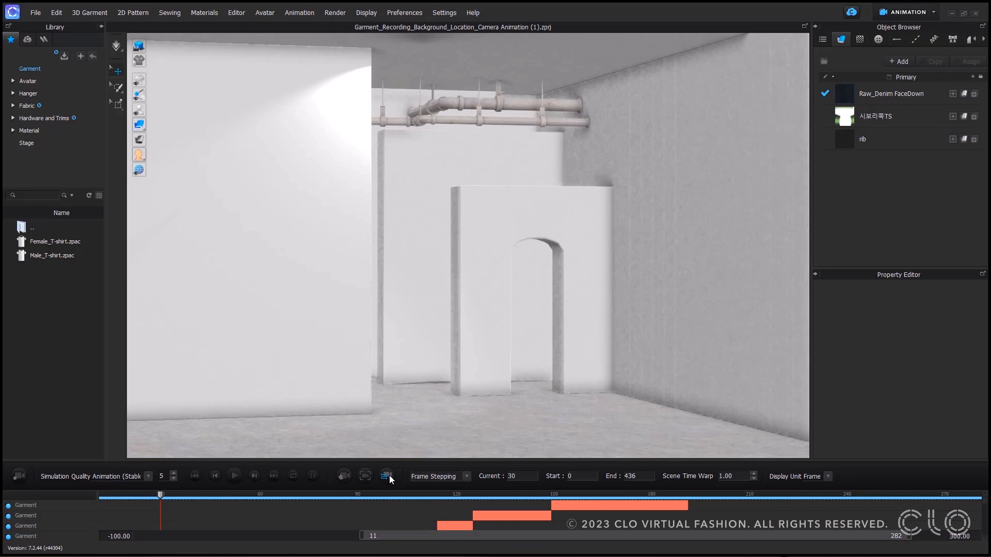
Add a camera keyframe at frame 66 with the view angled toward the avatar emerging from behind the wall
{"action": "left_click", "coordinate": [388, 475]}
{"action": "left_click_drag", "start_coordinate": [175, 494], "coordinate": [280, 505]}
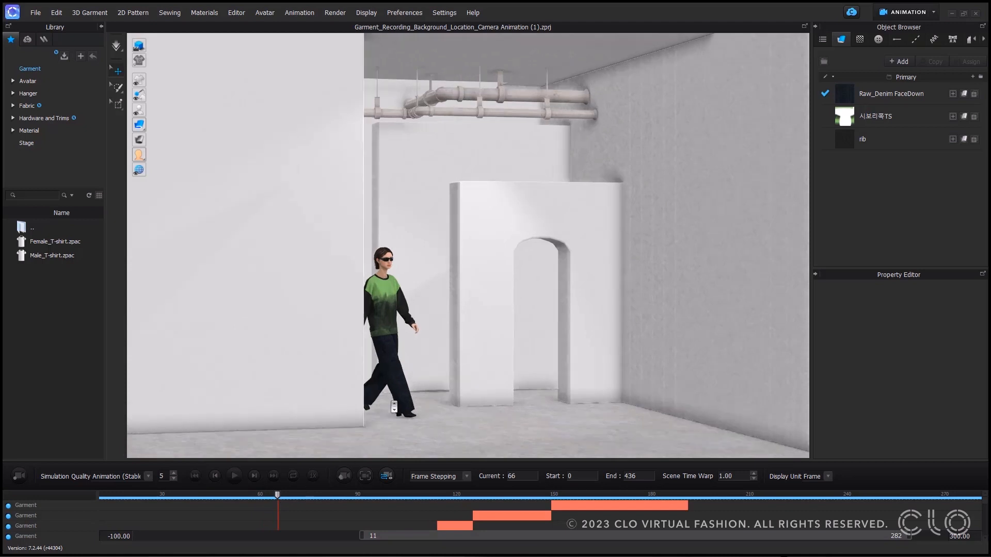
{"action": "right_click_drag", "start_coordinate": [401, 412], "coordinate": [400, 398]}
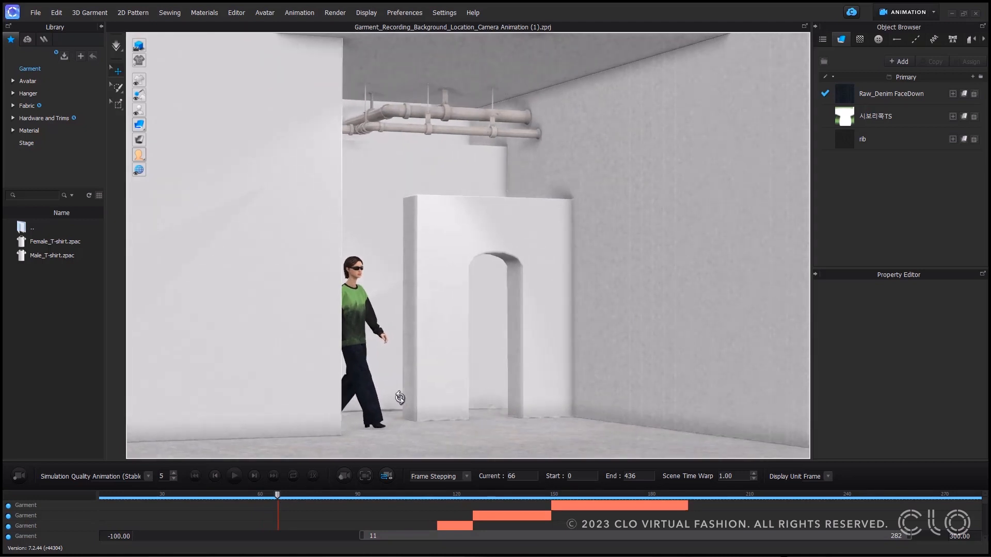
{"action": "left_click", "coordinate": [342, 479]}
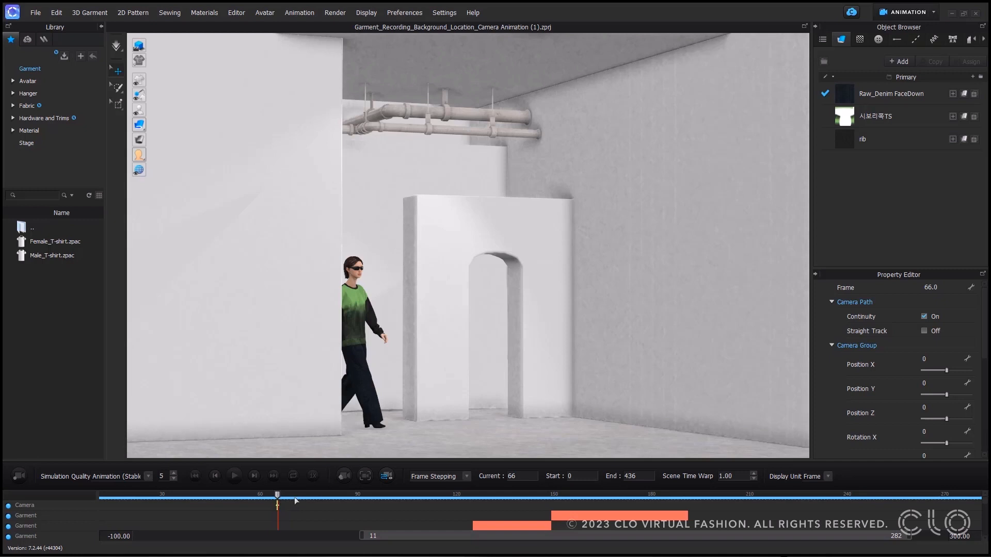
Add a camera keyframe at frame 91 with a frontal view of the avatar, and open the Camera Preview clear of the avatar
{"action": "left_click_drag", "start_coordinate": [294, 497], "coordinate": [365, 499]}
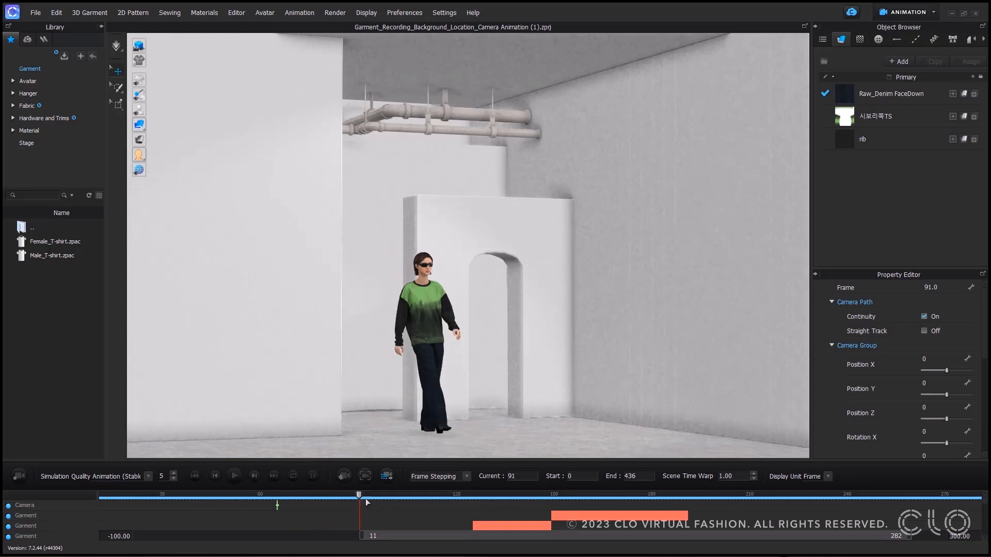
{"action": "right_click_drag", "start_coordinate": [468, 429], "coordinate": [439, 419]}
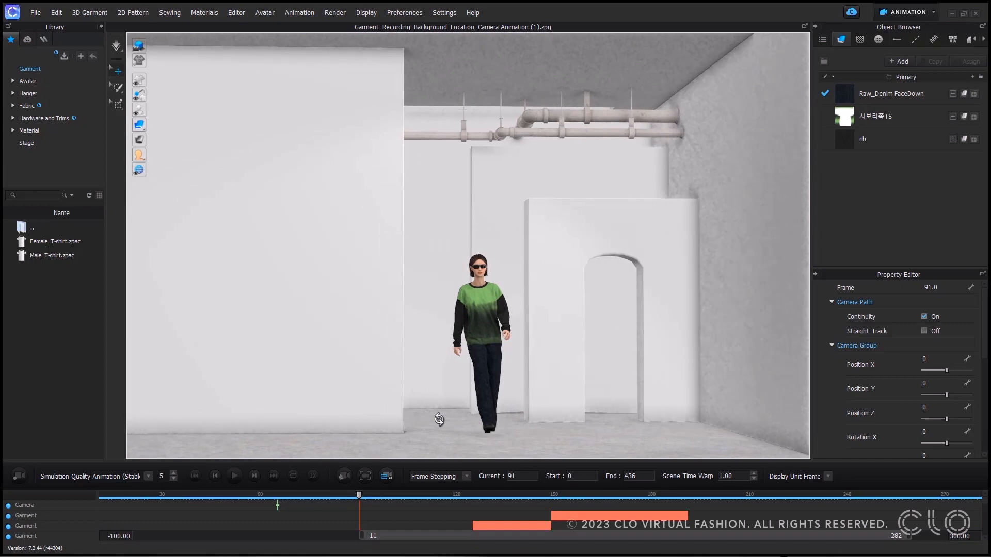
{"action": "left_click", "coordinate": [345, 476]}
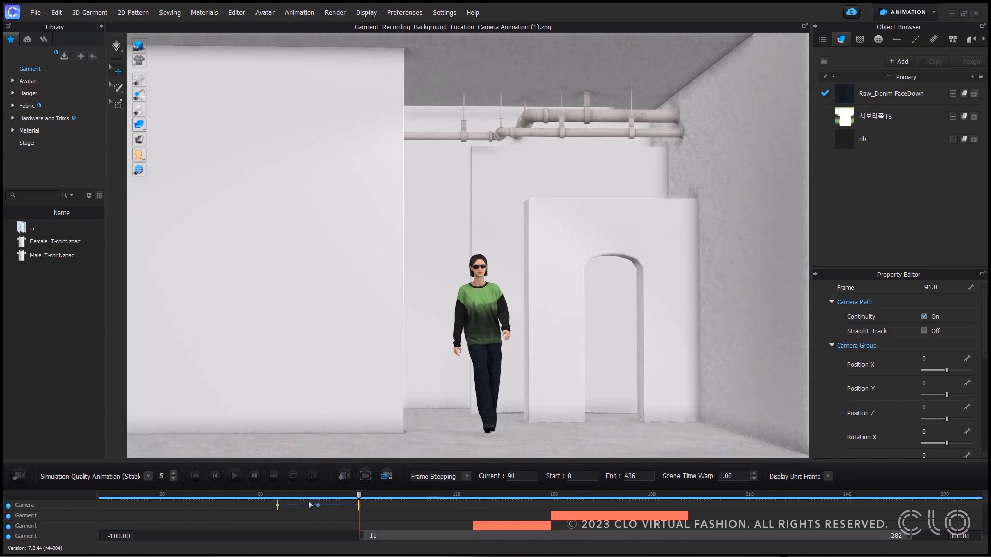
{"action": "left_click", "coordinate": [368, 476]}
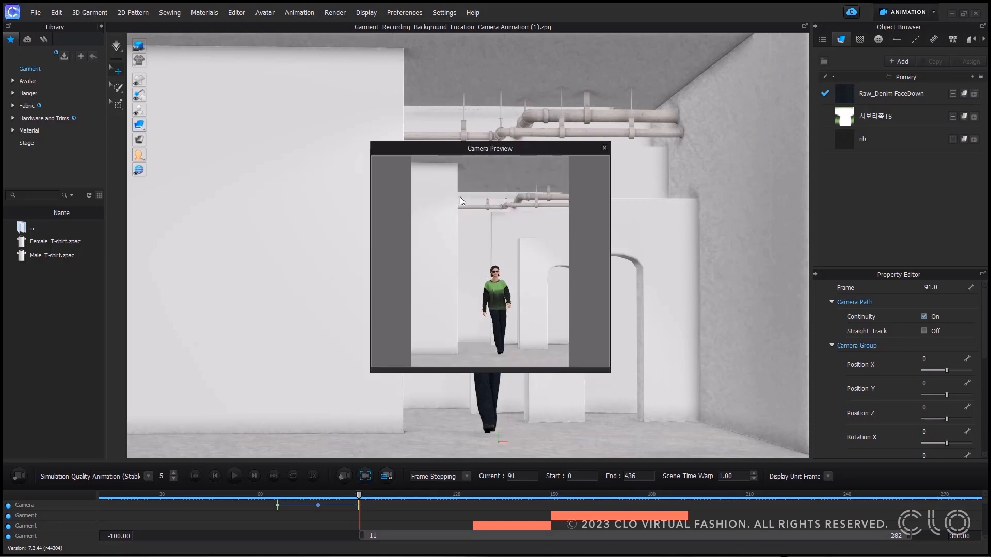
{"action": "left_click_drag", "start_coordinate": [496, 147], "coordinate": [713, 31]}
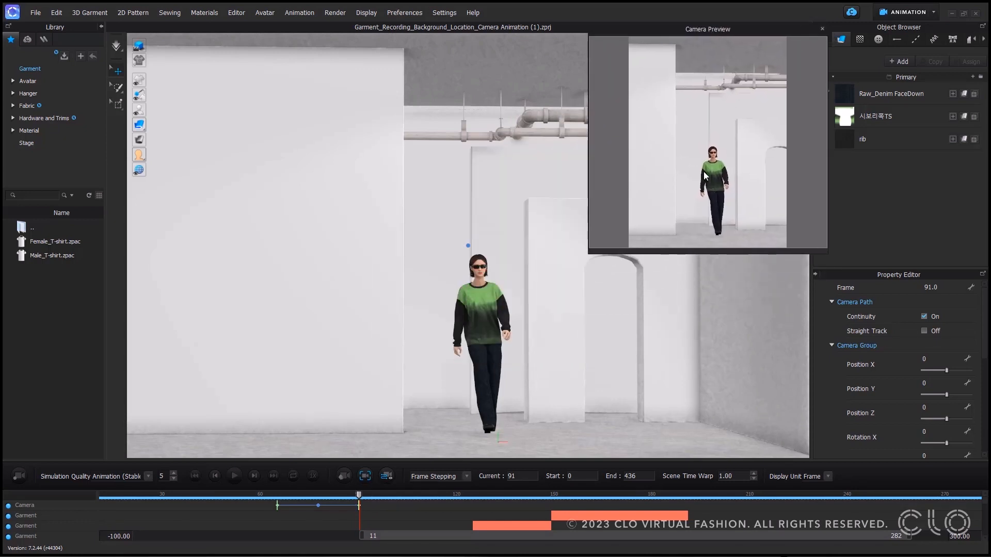
Add a camera keyframe at frame 116 with a closer view of the avatar's upper body
{"action": "left_click_drag", "start_coordinate": [360, 498], "coordinate": [441, 499]}
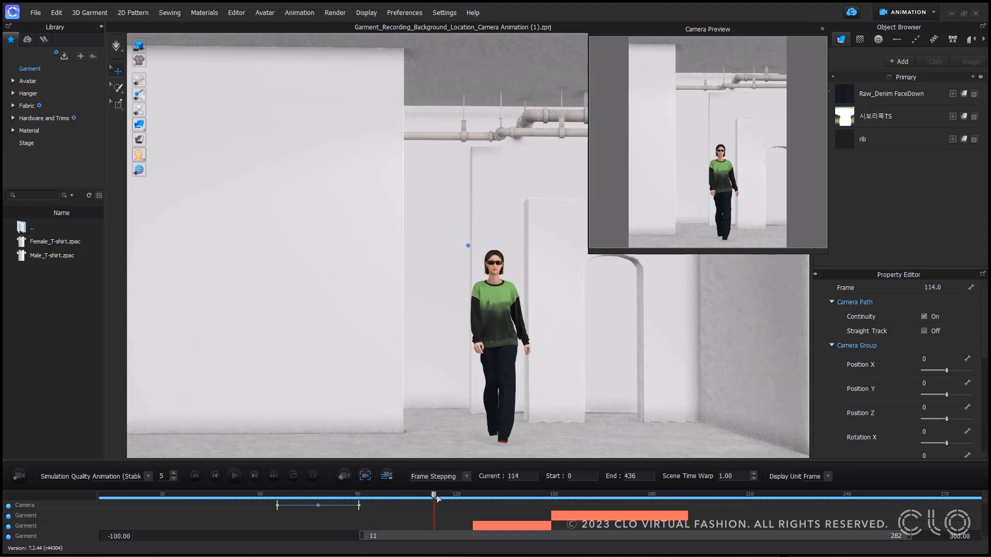
{"action": "scroll", "coordinate": [573, 395], "scroll_direction": "up", "scroll_amount": 5}
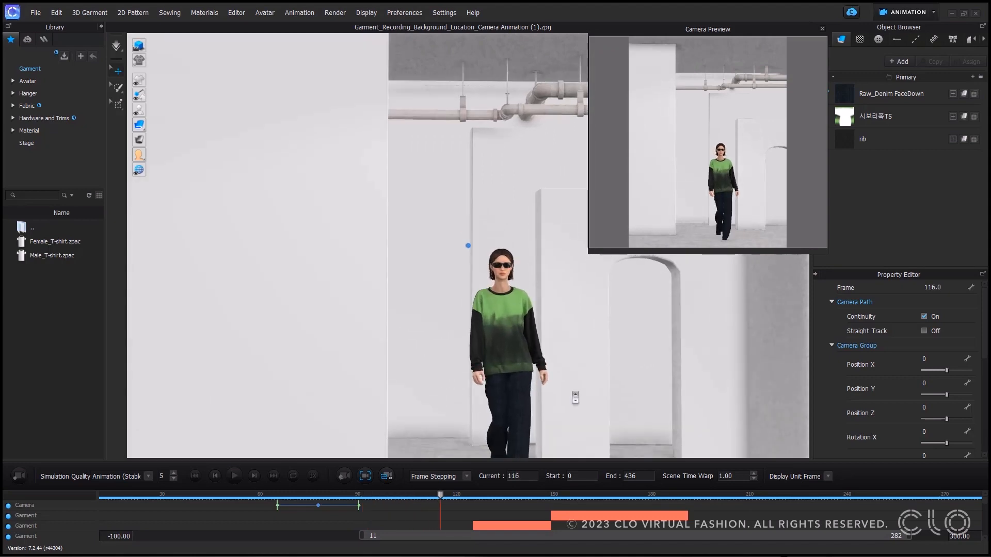
{"action": "scroll", "coordinate": [576, 397], "scroll_direction": "up", "scroll_amount": 1}
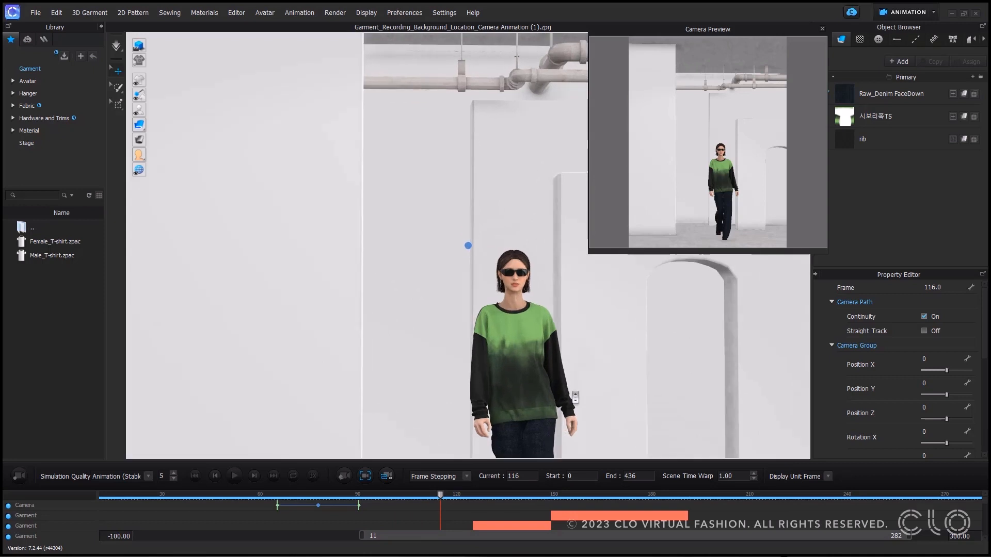
{"action": "left_click", "coordinate": [343, 476]}
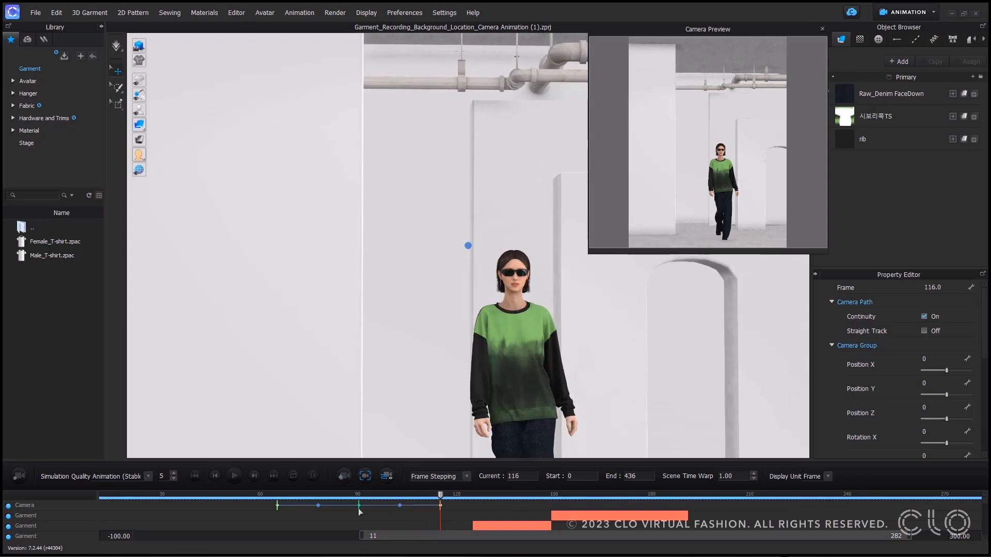
Move the middle camera keyframe to frame 88
{"action": "left_click", "coordinate": [359, 506]}
{"action": "left_click_drag", "start_coordinate": [364, 509], "coordinate": [348, 509]}
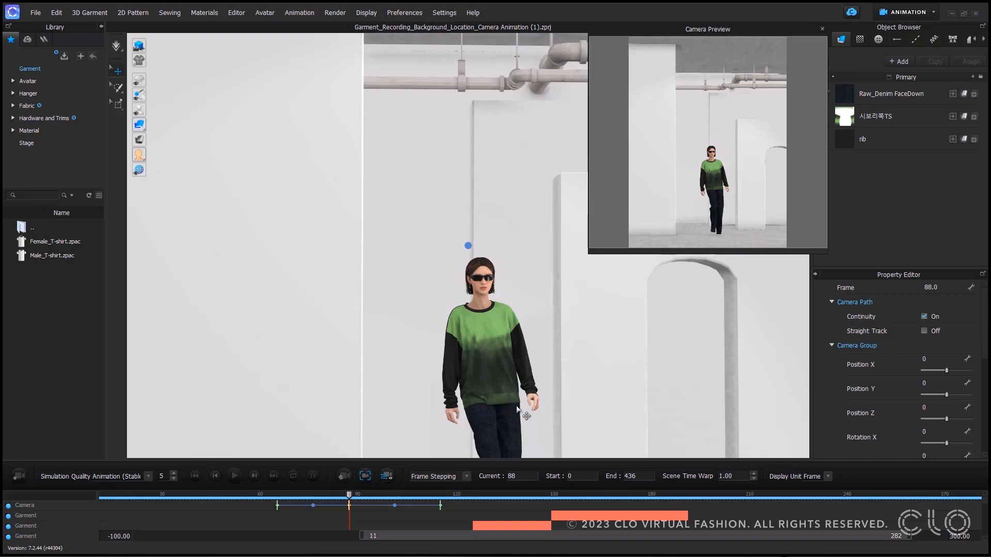
Move the frame 88 camera together with its target forward along the depth axis, closer to the avatar
{"action": "scroll", "coordinate": [518, 411], "scroll_direction": "down", "scroll_amount": 6}
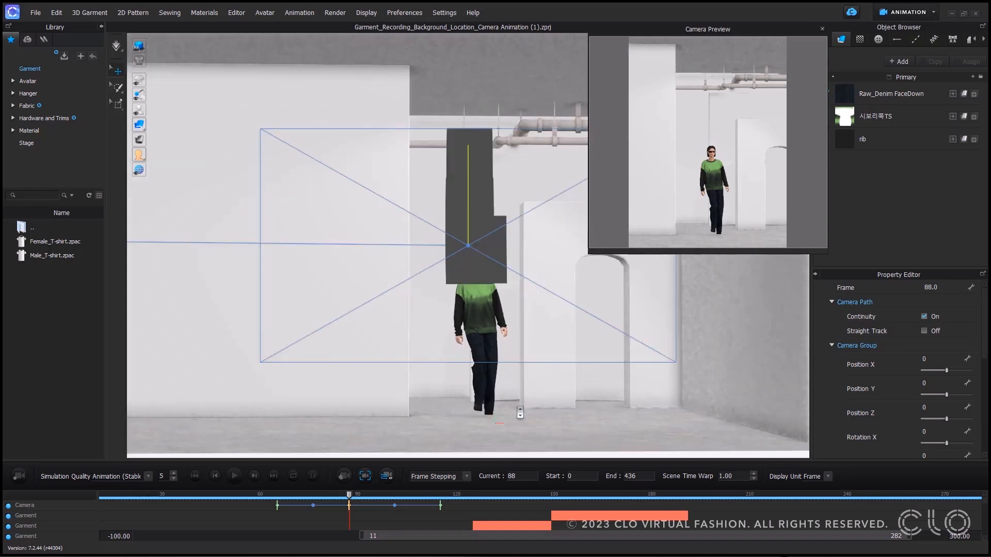
{"action": "scroll", "coordinate": [520, 412], "scroll_direction": "down", "scroll_amount": 3}
{"action": "right_click_drag", "start_coordinate": [504, 372], "coordinate": [509, 373]}
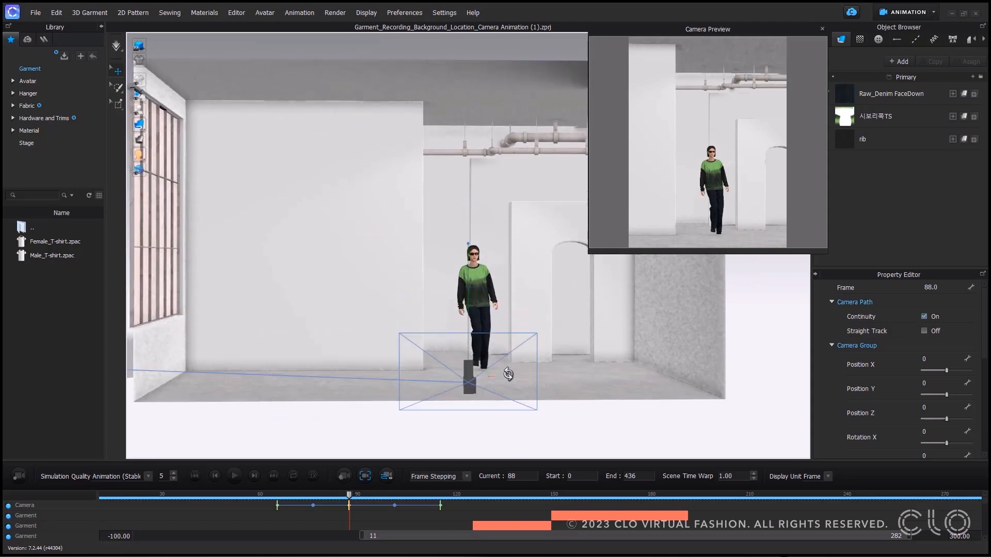
{"action": "left_click", "coordinate": [468, 382]}
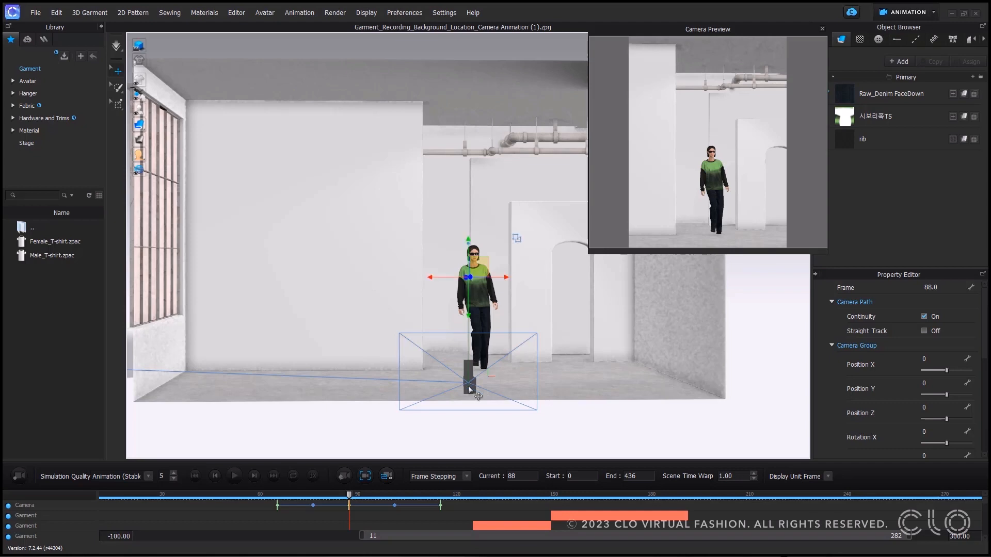
{"action": "right_click_drag", "start_coordinate": [468, 386], "coordinate": [492, 390]}
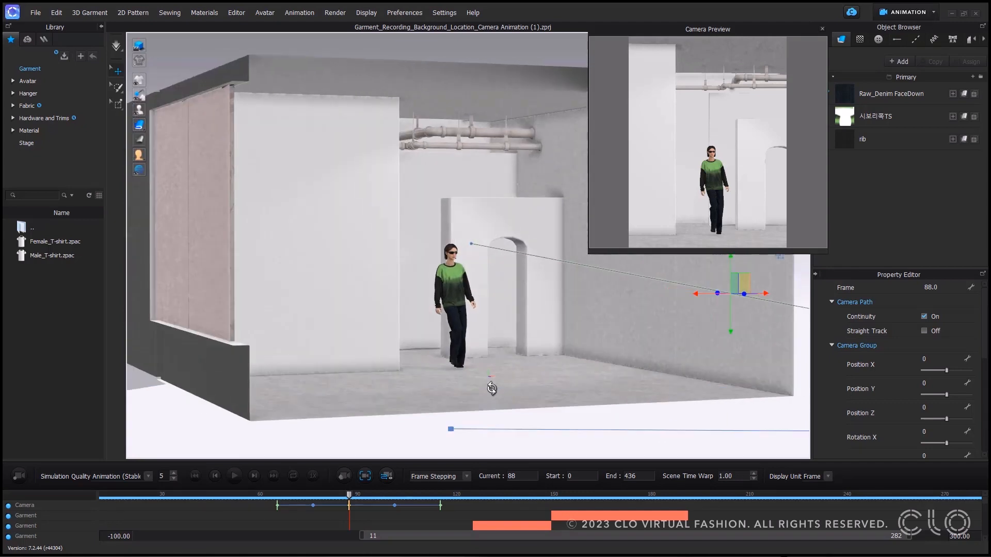
{"action": "middle_click_drag", "start_coordinate": [436, 386], "coordinate": [339, 376]}
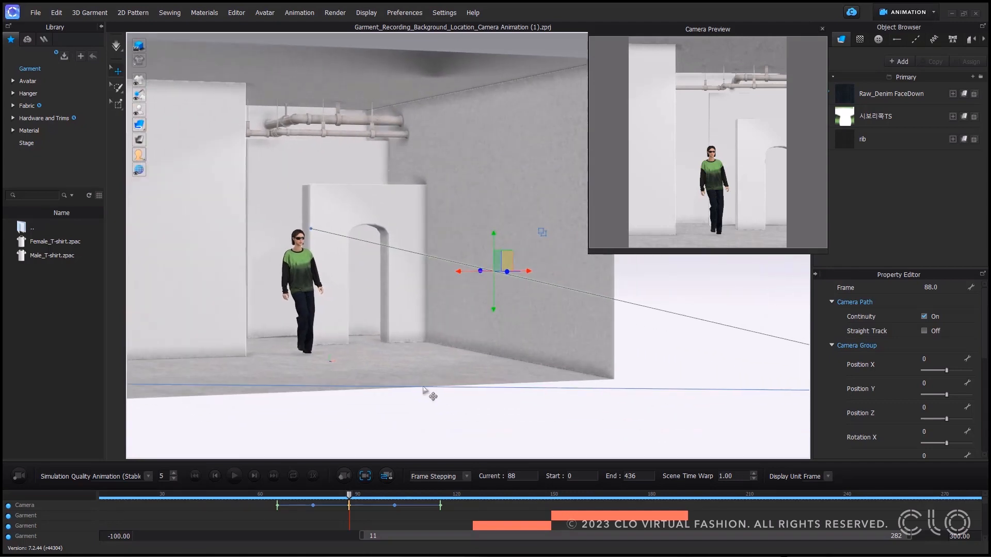
{"action": "scroll", "coordinate": [427, 393], "scroll_direction": "down", "scroll_amount": 3}
{"action": "scroll", "coordinate": [427, 394], "scroll_direction": "down", "scroll_amount": 2}
{"action": "right_click_drag", "start_coordinate": [427, 393], "coordinate": [467, 401]}
{"action": "middle_click_drag", "start_coordinate": [466, 401], "coordinate": [341, 376]}
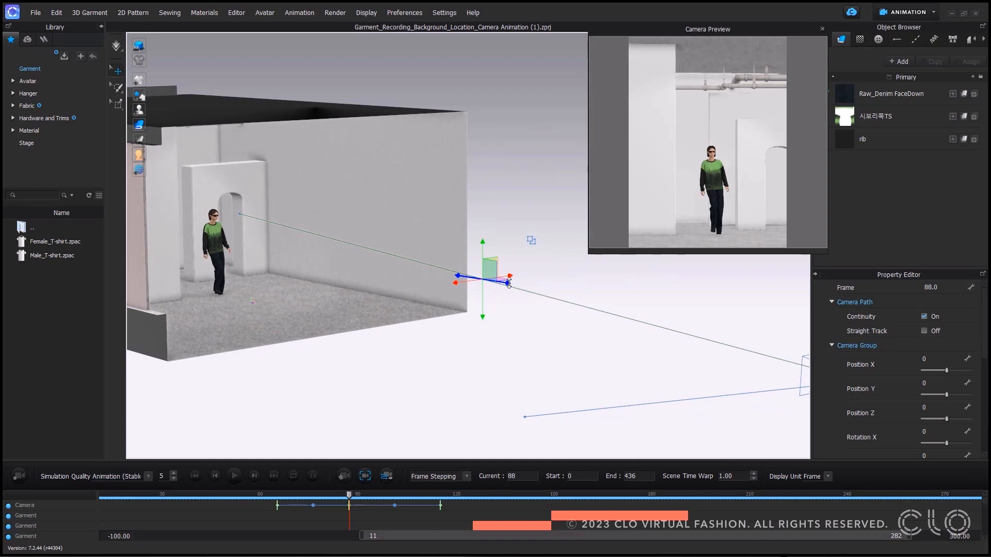
{"action": "left_click_drag", "start_coordinate": [503, 282], "coordinate": [378, 268]}
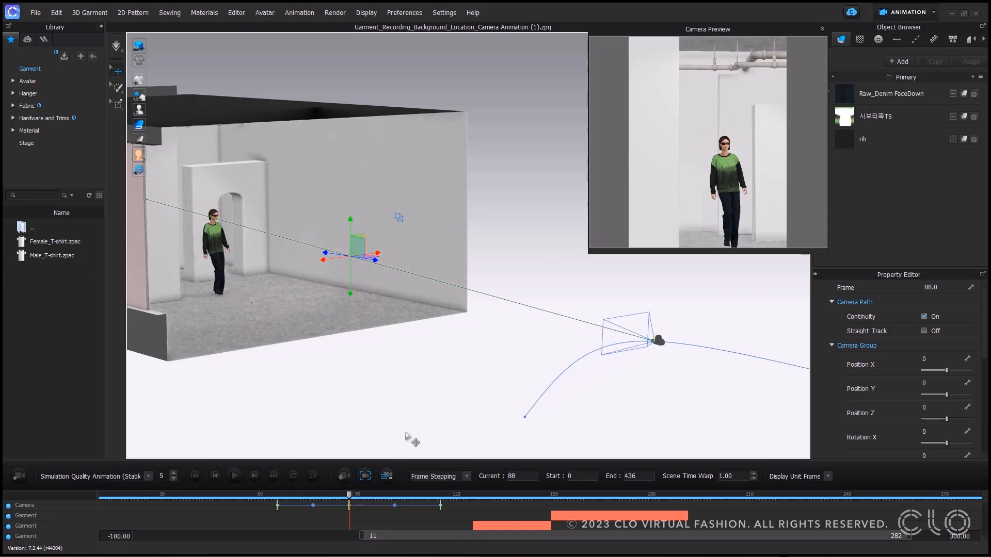
Turn on Straight Track for the camera path segment between the frame 88 keyframe and the following one
{"action": "right_click_drag", "start_coordinate": [420, 430], "coordinate": [375, 441]}
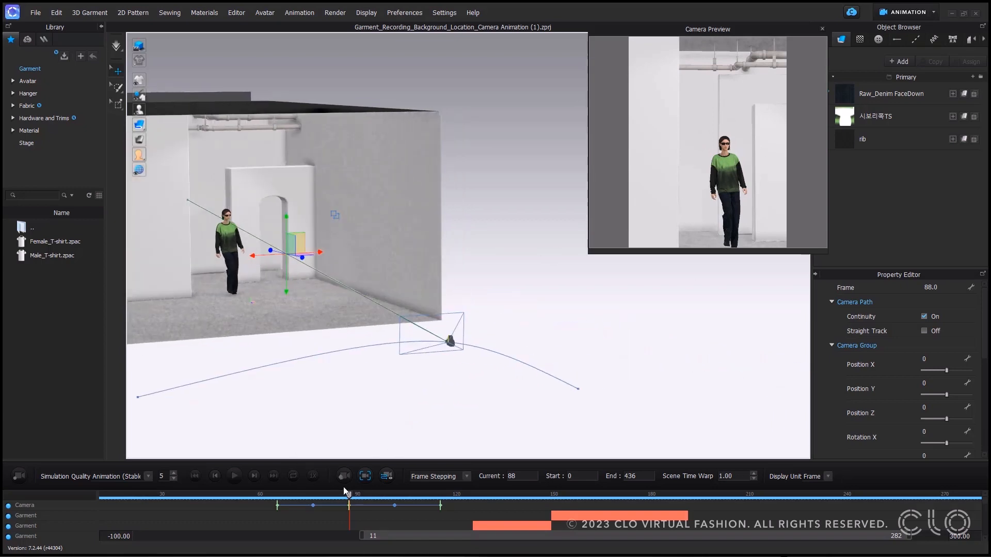
{"action": "mouse_move", "coordinate": [350, 499]}
{"action": "left_mouse_down"}
{"action": "mouse_move", "coordinate": [420, 507]}
{"action": "mouse_move", "coordinate": [333, 506]}
{"action": "left_mouse_up"}
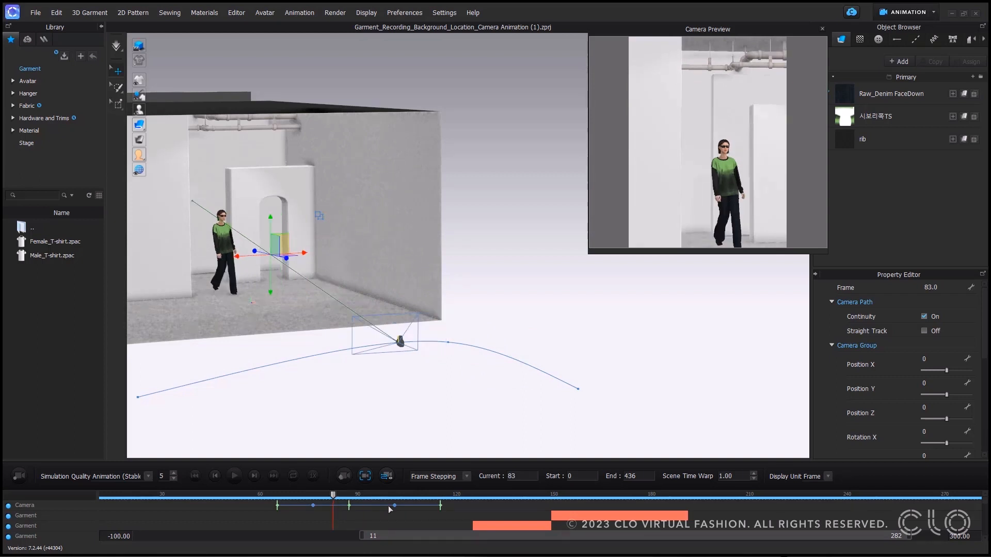
{"action": "left_click", "coordinate": [349, 506]}
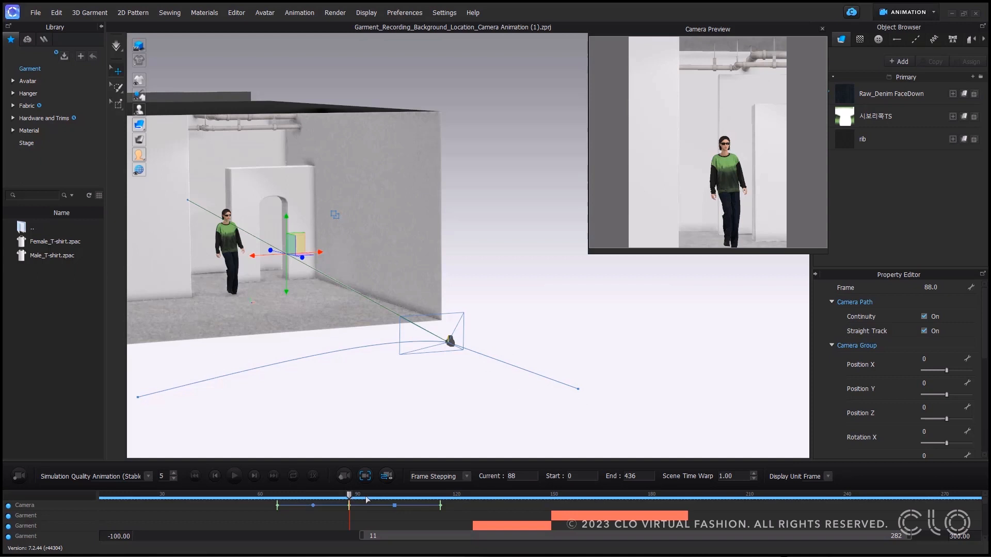
Add a camera keyframe at frame 135 with a frontal full-body view of the avatar
{"action": "left_click_drag", "start_coordinate": [368, 499], "coordinate": [503, 502]}
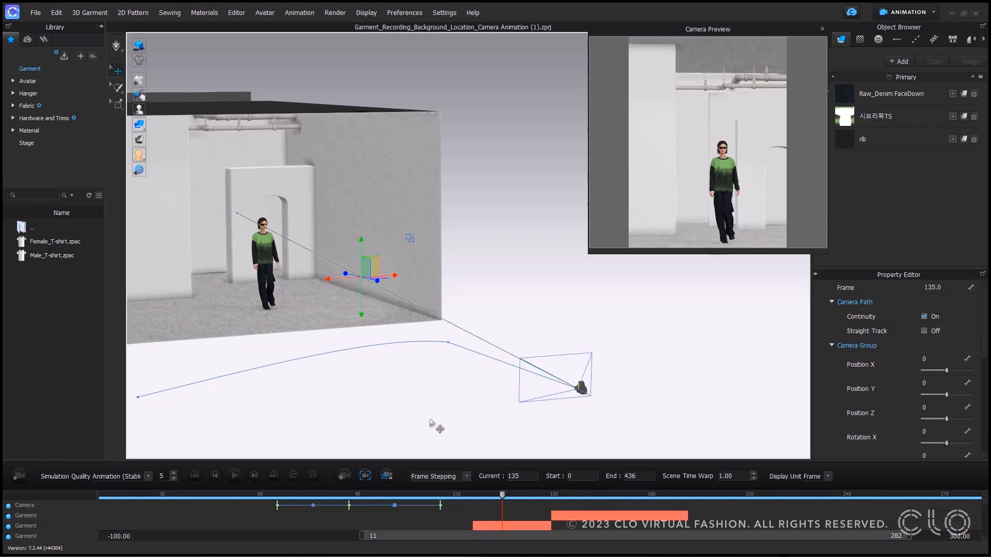
{"action": "right_click_drag", "start_coordinate": [435, 427], "coordinate": [401, 395]}
{"action": "middle_click_drag", "start_coordinate": [433, 383], "coordinate": [475, 355]}
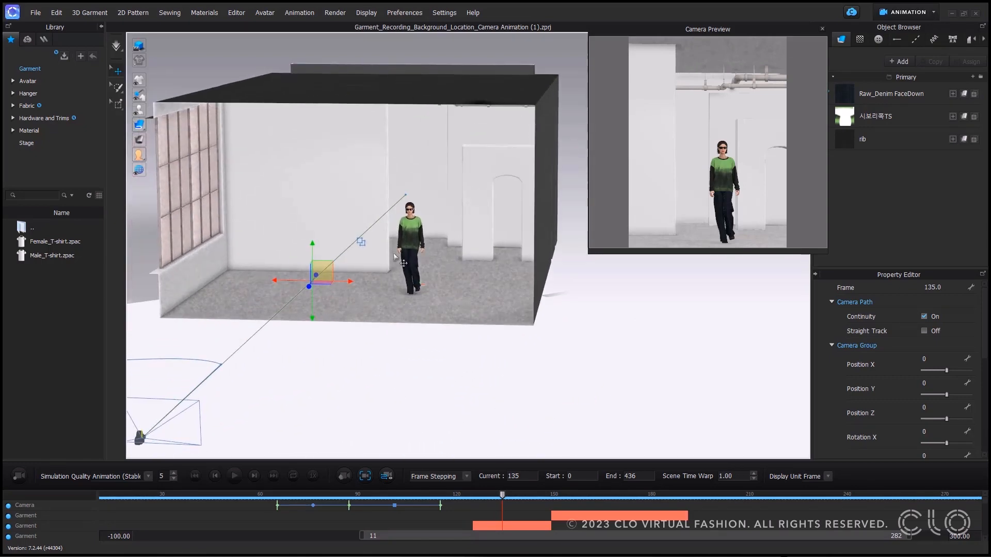
{"action": "scroll", "coordinate": [399, 257], "scroll_direction": "up", "scroll_amount": 5}
{"action": "middle_click_drag", "start_coordinate": [407, 264], "coordinate": [535, 282]}
{"action": "right_click_drag", "start_coordinate": [534, 282], "coordinate": [530, 302]}
{"action": "middle_click_drag", "start_coordinate": [531, 302], "coordinate": [503, 334]}
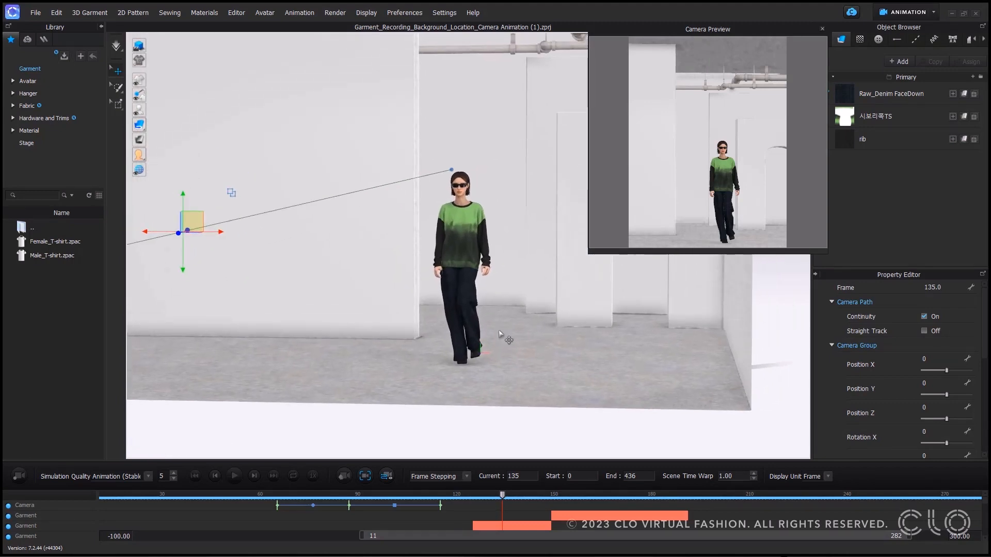
{"action": "scroll", "coordinate": [503, 336], "scroll_direction": "up", "scroll_amount": 1}
{"action": "left_click", "coordinate": [343, 476]}
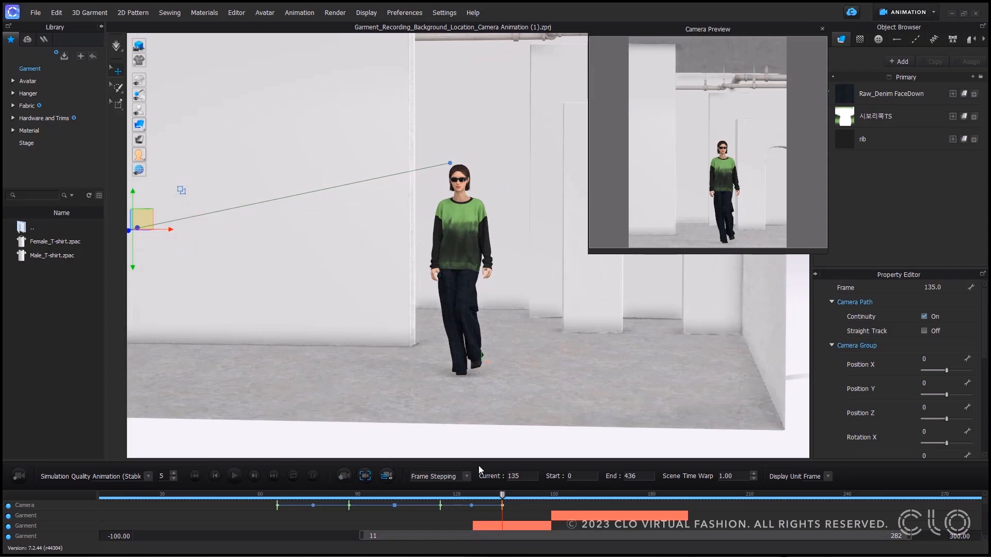
Move the frame 135 camera and its target sideways, away from the window and toward the arch side of the room
{"action": "scroll", "coordinate": [479, 366], "scroll_direction": "down", "scroll_amount": 8}
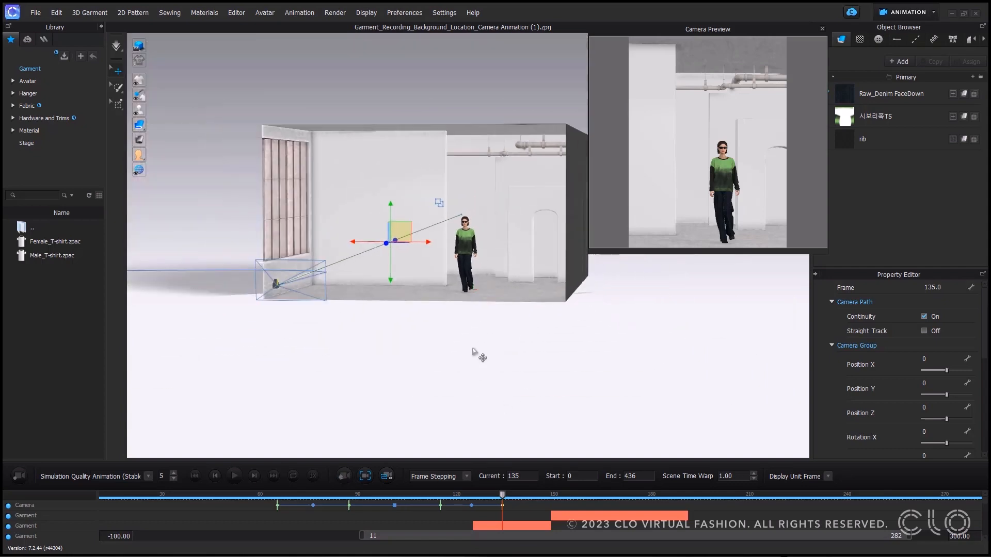
{"action": "mouse_move", "coordinate": [472, 350]}
{"action": "right_mouse_down"}
{"action": "mouse_move", "coordinate": [480, 359]}
{"action": "mouse_move", "coordinate": [472, 359]}
{"action": "right_mouse_up"}
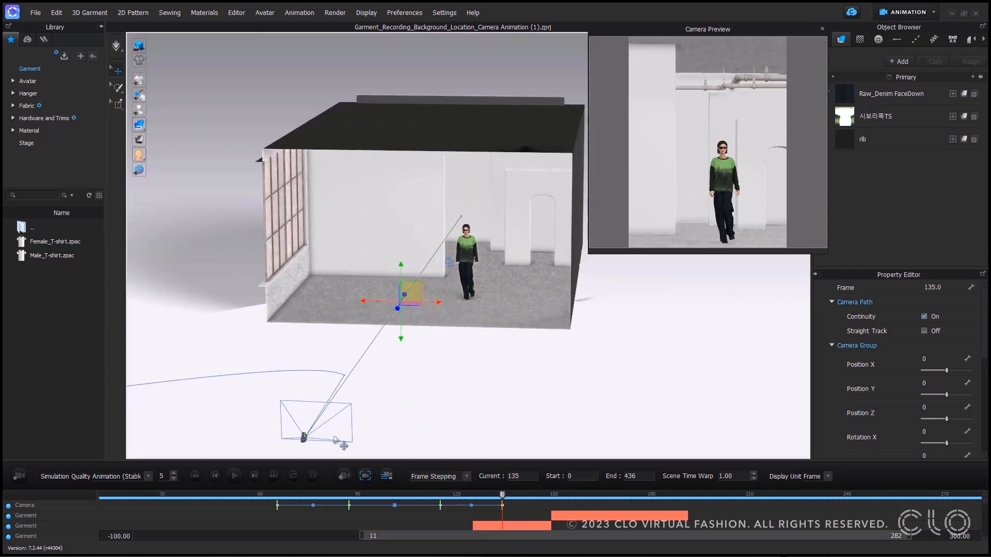
{"action": "left_click_drag", "start_coordinate": [310, 444], "coordinate": [418, 402]}
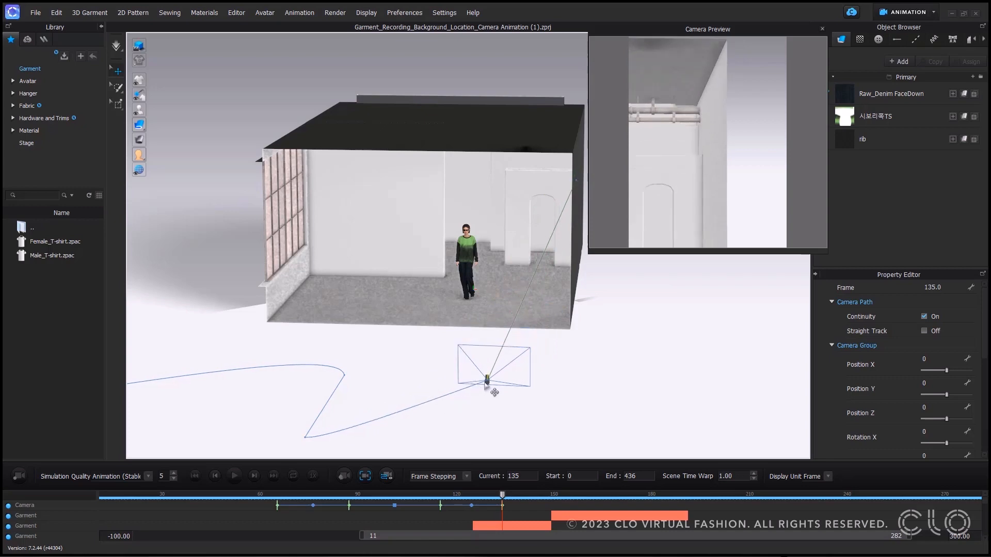
{"action": "left_click", "coordinate": [482, 391]}
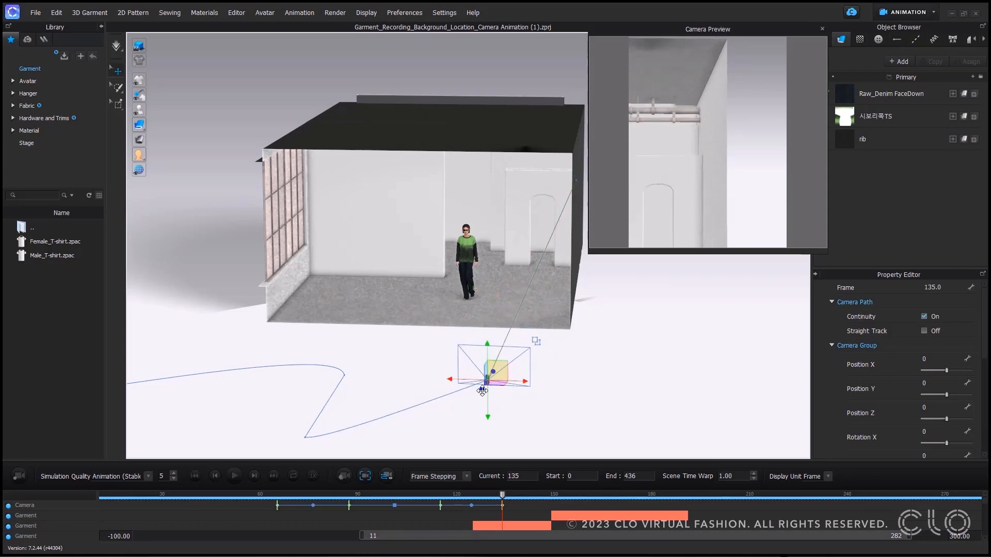
Reposition the frame 135 camera's target sideways and downward so that it aims at the avatar's upper body
{"action": "left_click", "coordinate": [577, 180]}
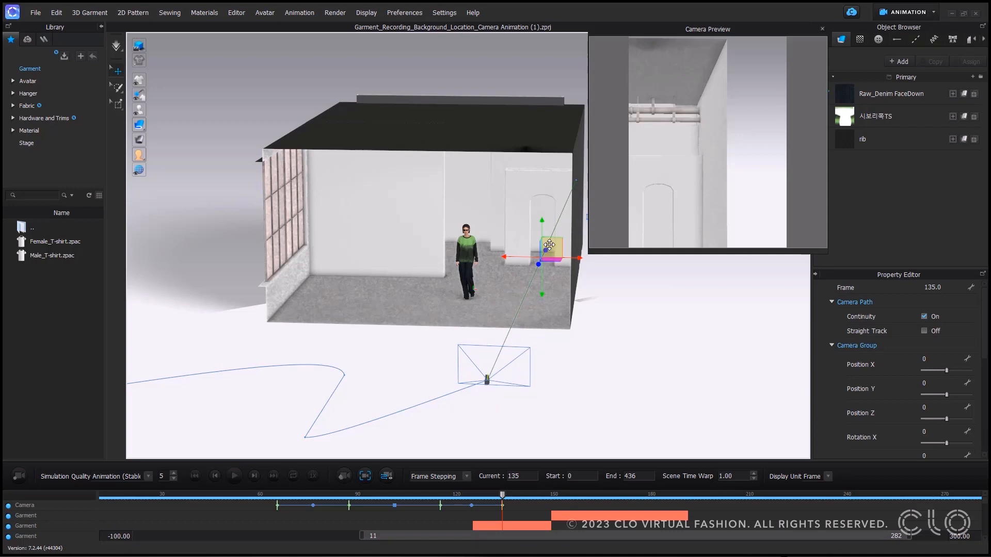
{"action": "left_click_drag", "start_coordinate": [578, 256], "coordinate": [570, 257]}
{"action": "scroll", "coordinate": [570, 257], "scroll_direction": "up", "scroll_amount": 6}
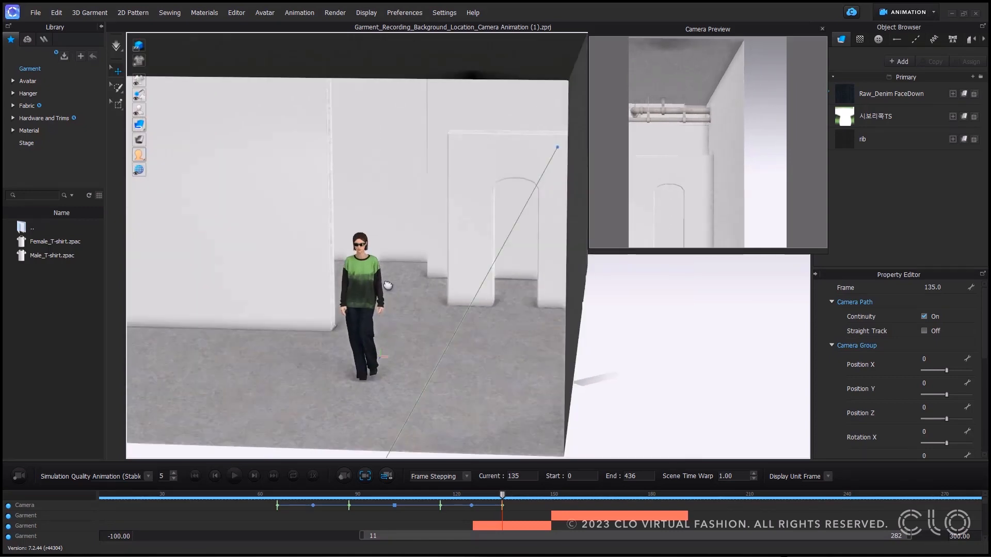
{"action": "scroll", "coordinate": [400, 254], "scroll_direction": "up", "scroll_amount": 2}
{"action": "left_click", "coordinate": [404, 193]}
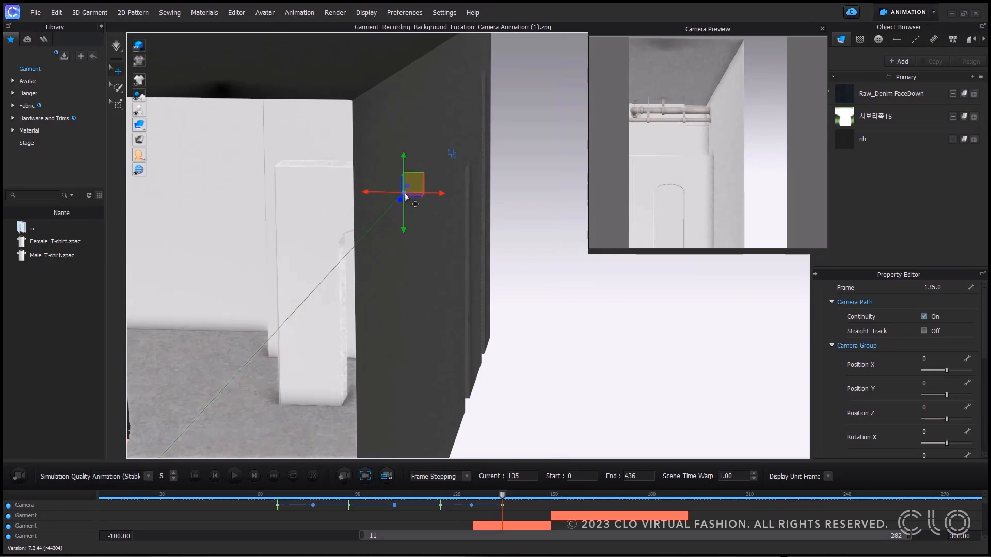
{"action": "left_click_drag", "start_coordinate": [392, 193], "coordinate": [167, 190]}
{"action": "middle_click_drag", "start_coordinate": [228, 281], "coordinate": [582, 197]}
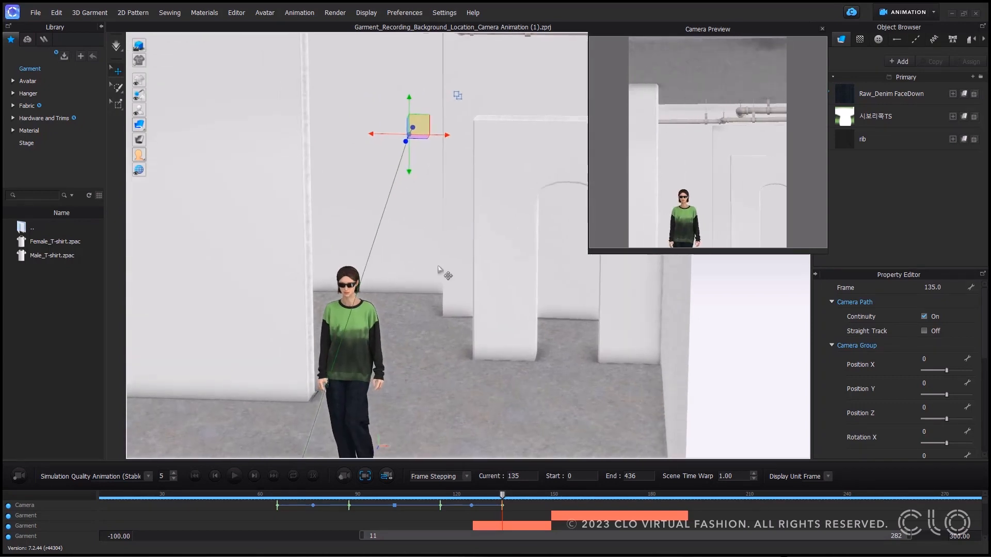
{"action": "scroll", "coordinate": [408, 284], "scroll_direction": "down", "scroll_amount": 3}
{"action": "right_click_drag", "start_coordinate": [408, 284], "coordinate": [467, 289]}
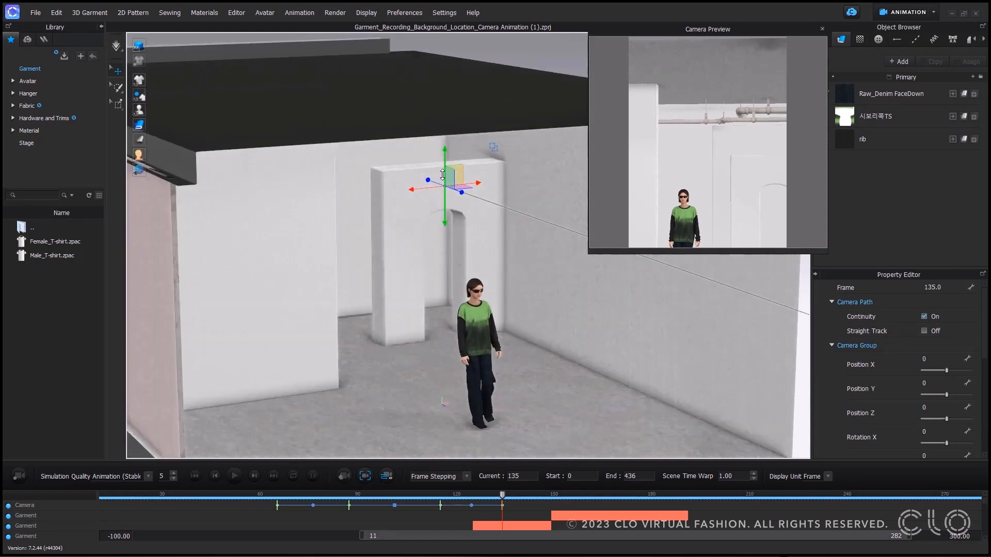
{"action": "left_click_drag", "start_coordinate": [447, 166], "coordinate": [430, 266]}
{"action": "left_click_drag", "start_coordinate": [455, 295], "coordinate": [474, 418]}
Move the frame 135 camera toward the room for a closer view of the avatar
{"action": "scroll", "coordinate": [474, 418], "scroll_direction": "down", "scroll_amount": 8}
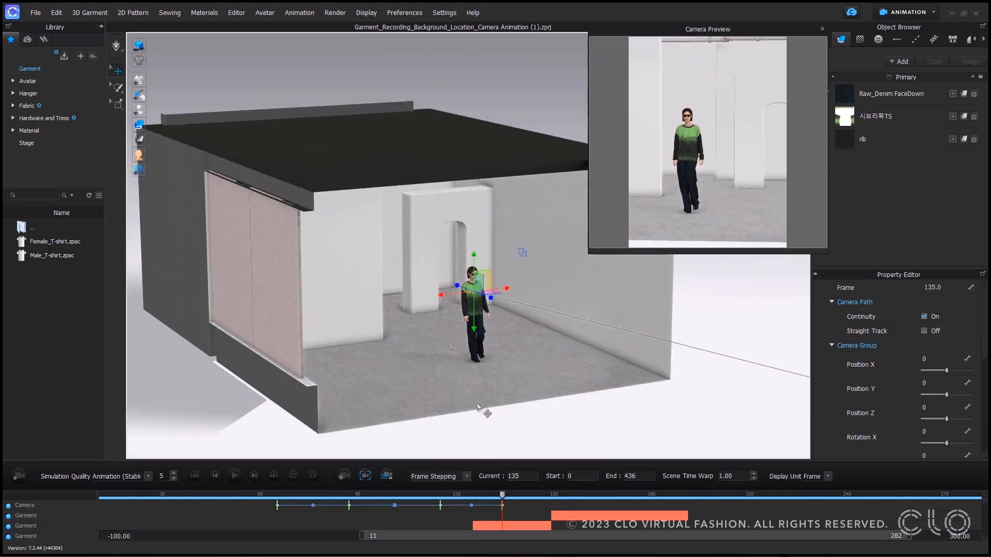
{"action": "left_click", "coordinate": [629, 331]}
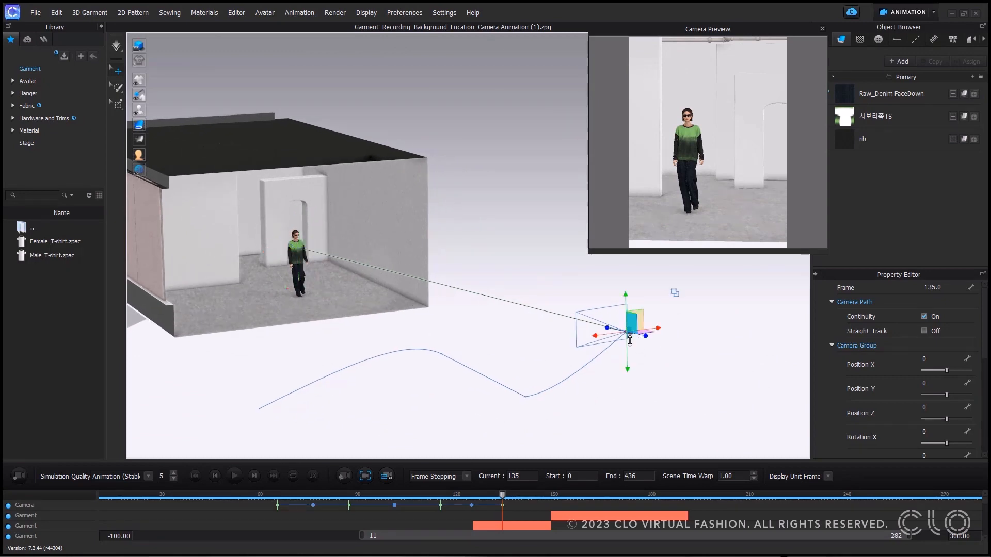
{"action": "left_click_drag", "start_coordinate": [623, 319], "coordinate": [415, 358]}
{"action": "middle_click_drag", "start_coordinate": [415, 357], "coordinate": [471, 361]}
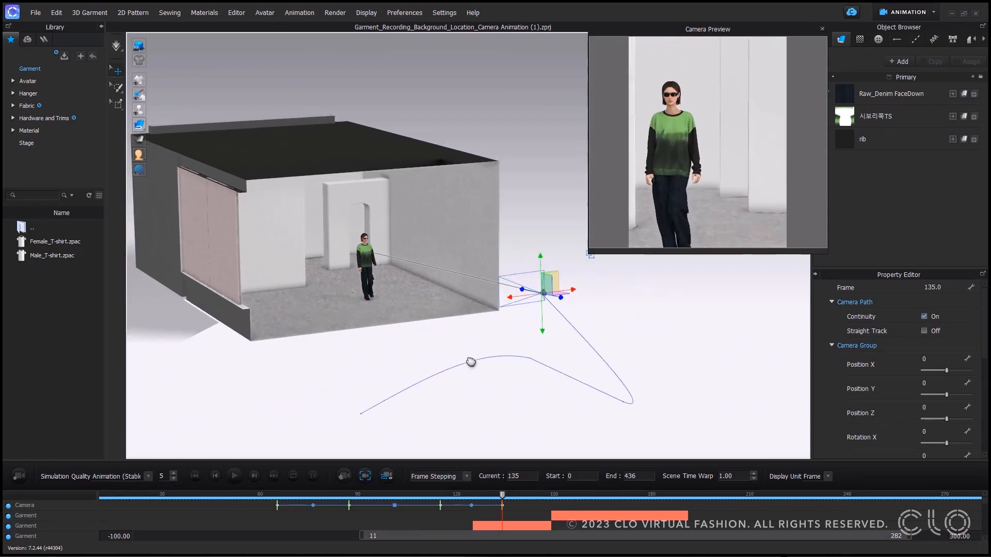
Add another camera keyframe at frame 149
{"action": "right_click_drag", "start_coordinate": [471, 361], "coordinate": [462, 367]}
{"action": "middle_click_drag", "start_coordinate": [462, 368], "coordinate": [598, 415]}
{"action": "scroll", "coordinate": [578, 328], "scroll_direction": "up", "scroll_amount": 5}
{"action": "key", "text": "2"}
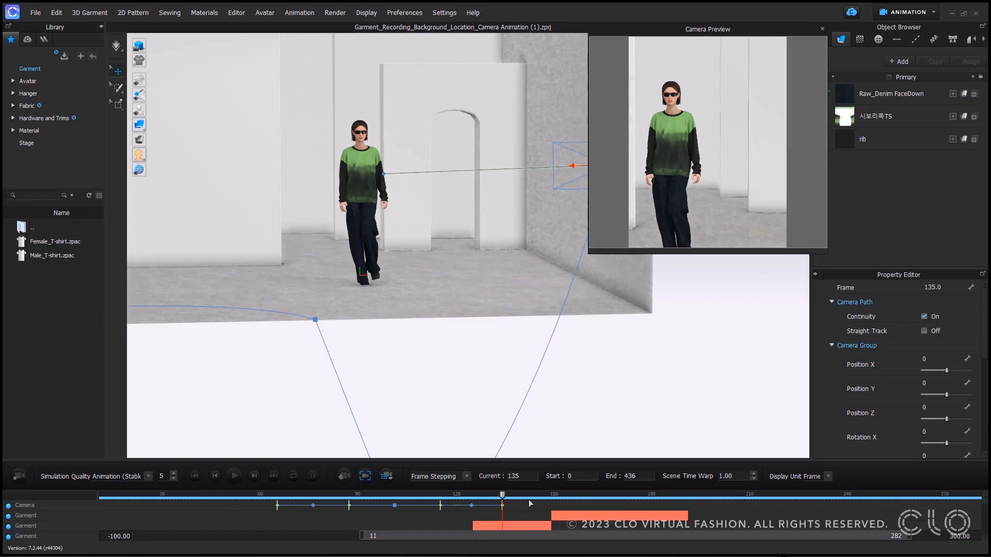
{"action": "left_click_drag", "start_coordinate": [529, 499], "coordinate": [535, 497]}
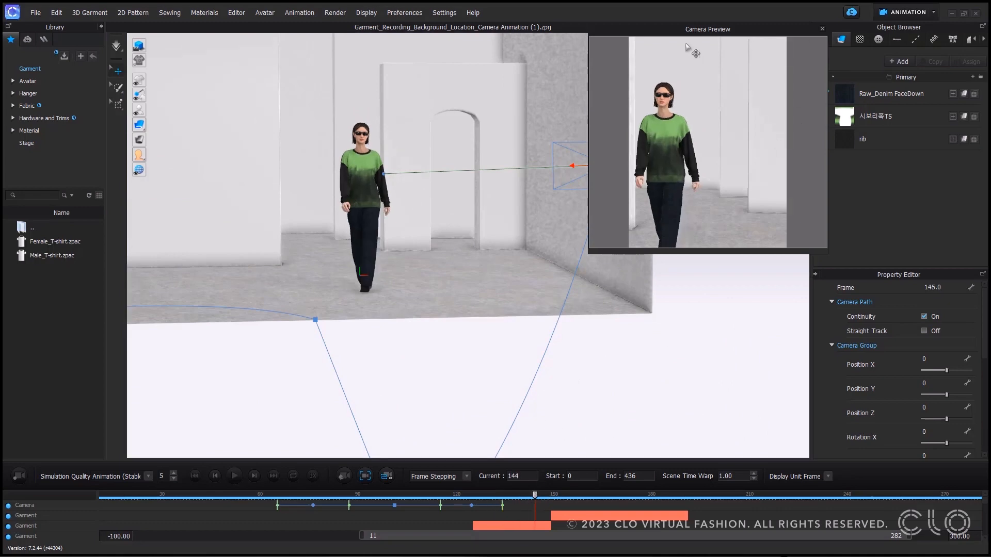
{"action": "scroll", "coordinate": [521, 358], "scroll_direction": "down", "scroll_amount": 2}
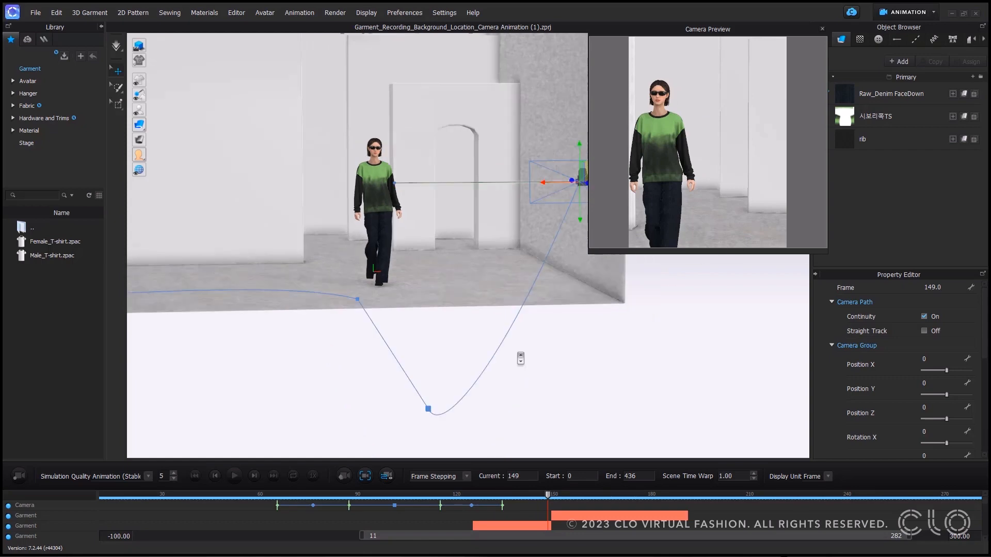
{"action": "scroll", "coordinate": [521, 358], "scroll_direction": "down", "scroll_amount": 2}
{"action": "right_click_drag", "start_coordinate": [522, 356], "coordinate": [517, 360]}
{"action": "middle_click_drag", "start_coordinate": [530, 358], "coordinate": [587, 341]}
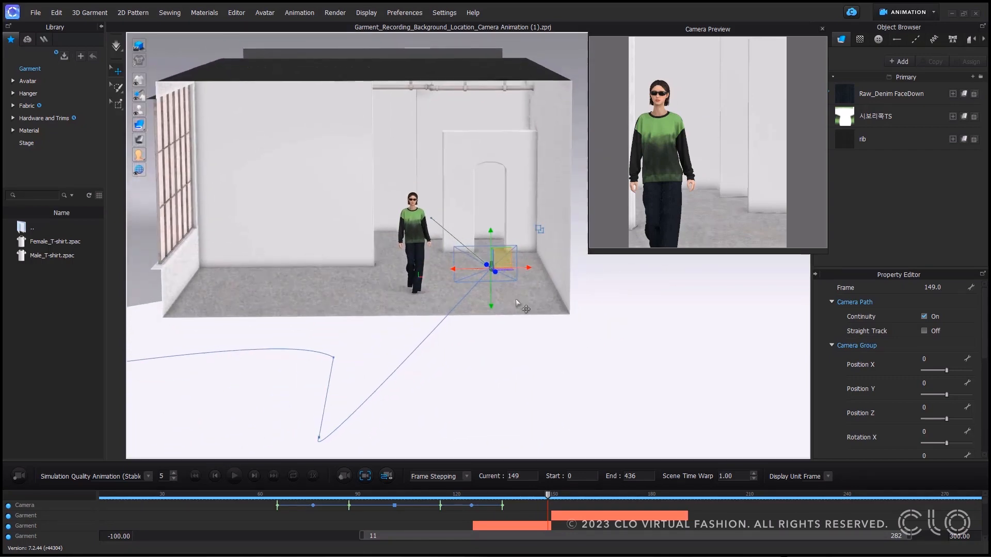
{"action": "left_click", "coordinate": [344, 476]}
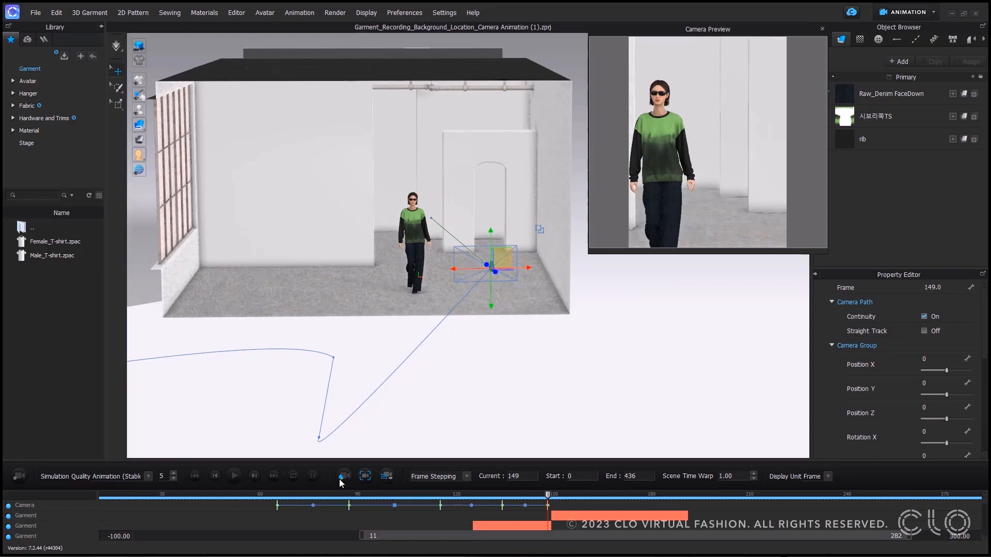
Shift the frame 149 camera sideways to the window side of the avatar, and advance the timeline to frame 172
{"action": "left_click_drag", "start_coordinate": [485, 269], "coordinate": [389, 270]}
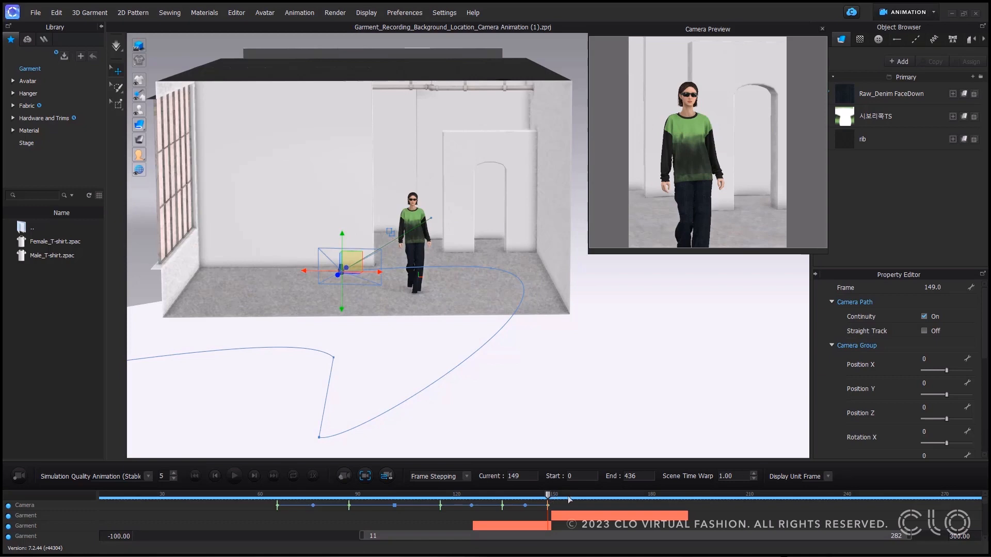
{"action": "left_click_drag", "start_coordinate": [568, 500], "coordinate": [620, 501]}
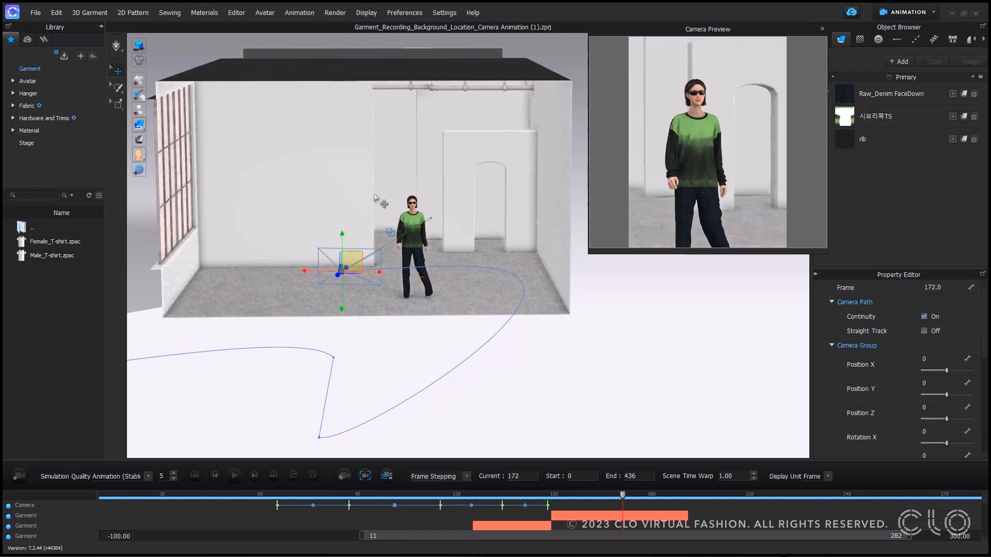
Load the preset camera motion FV2_01_No_Hands_Pose from the library's Female_V2 avatar folder
{"action": "left_click", "coordinate": [60, 82]}
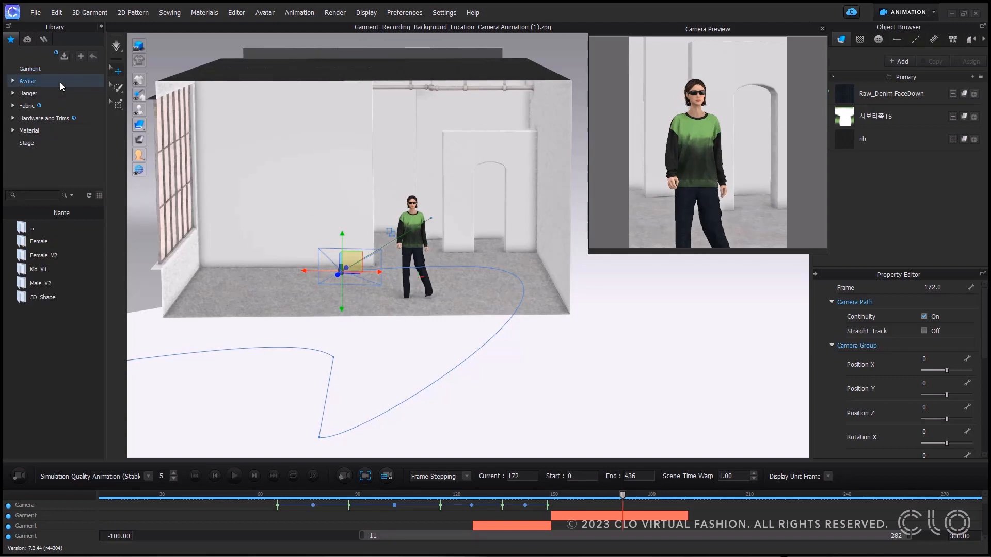
{"action": "double_click", "coordinate": [61, 248]}
{"action": "double_click", "coordinate": [70, 227]}
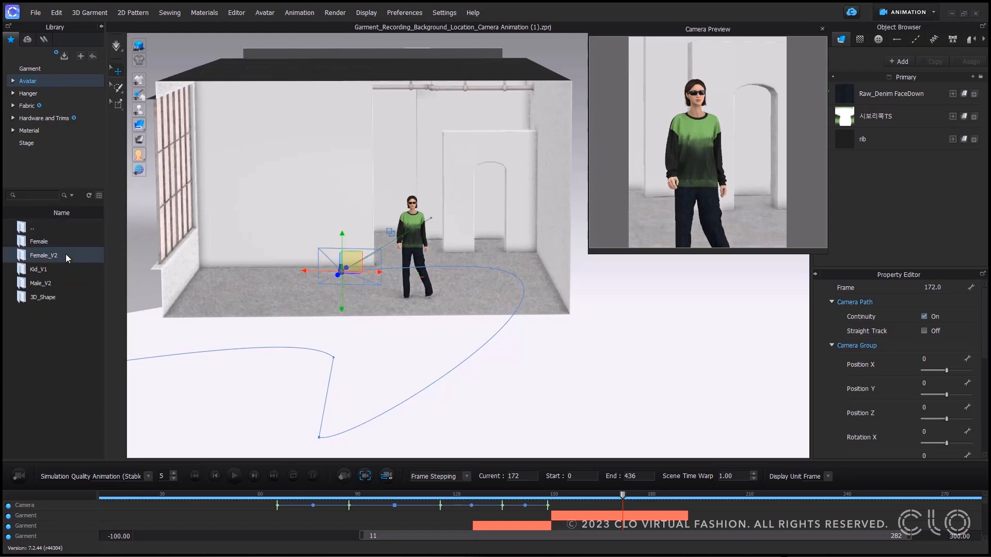
{"action": "double_click", "coordinate": [66, 254]}
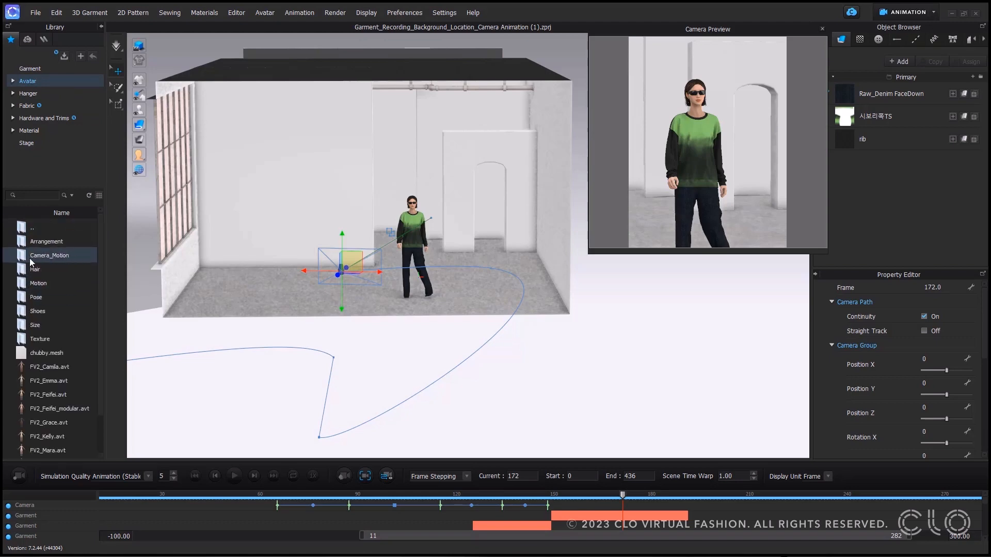
{"action": "double_click", "coordinate": [70, 257]}
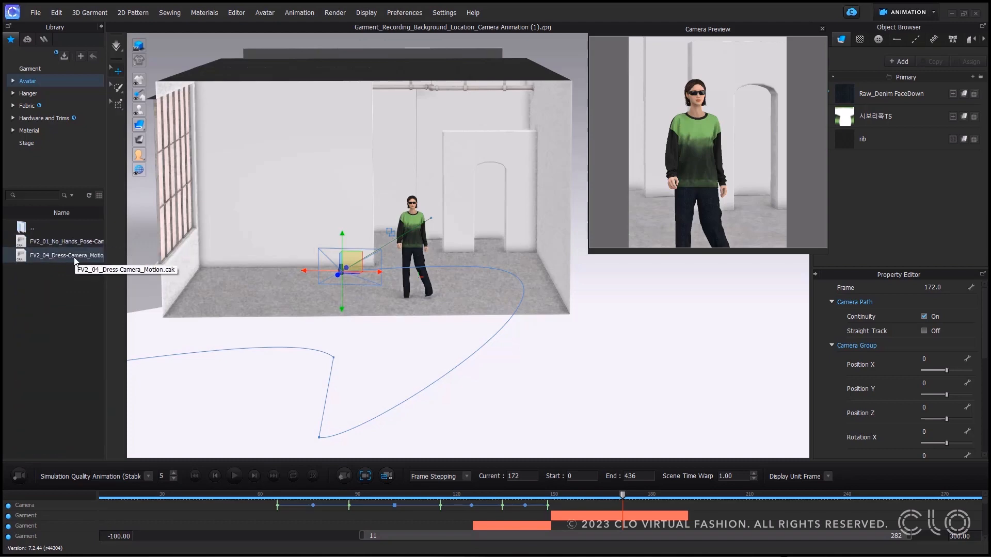
{"action": "double_click", "coordinate": [73, 241]}
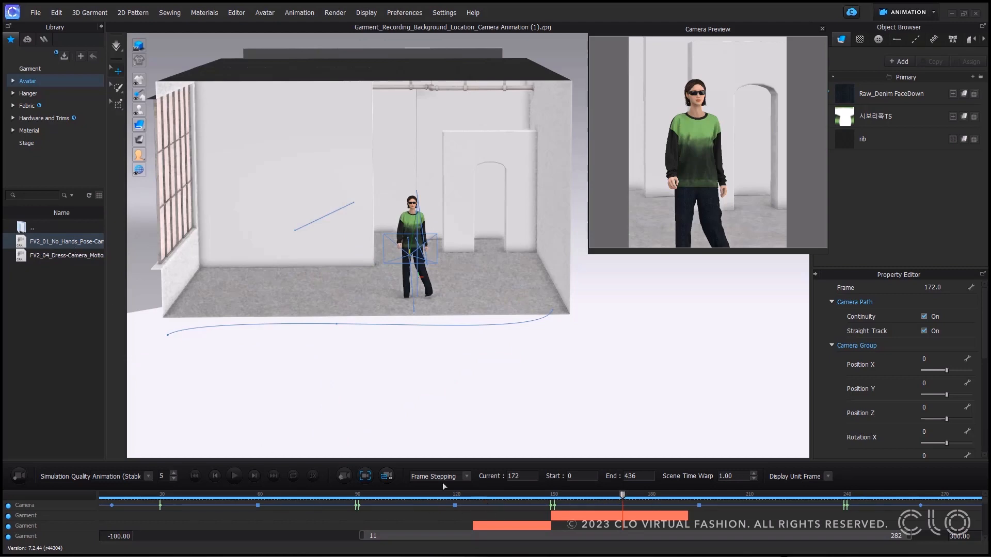
Turn off the camera path display and camera preview, and scrub the timeline to frame 168
{"action": "left_click", "coordinate": [384, 481]}
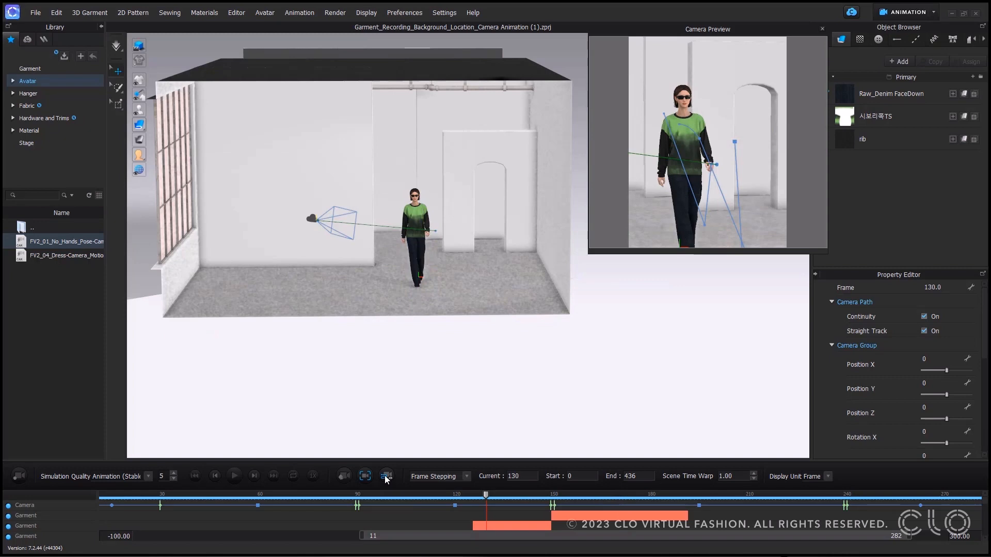
{"action": "left_click", "coordinate": [385, 477]}
{"action": "left_click", "coordinate": [385, 478]}
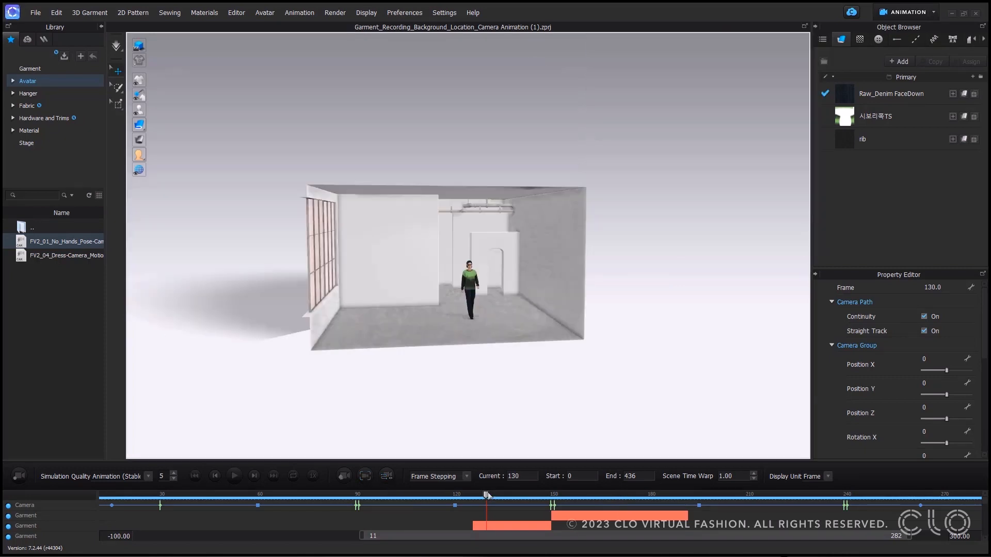
{"action": "left_click_drag", "start_coordinate": [485, 494], "coordinate": [611, 507]}
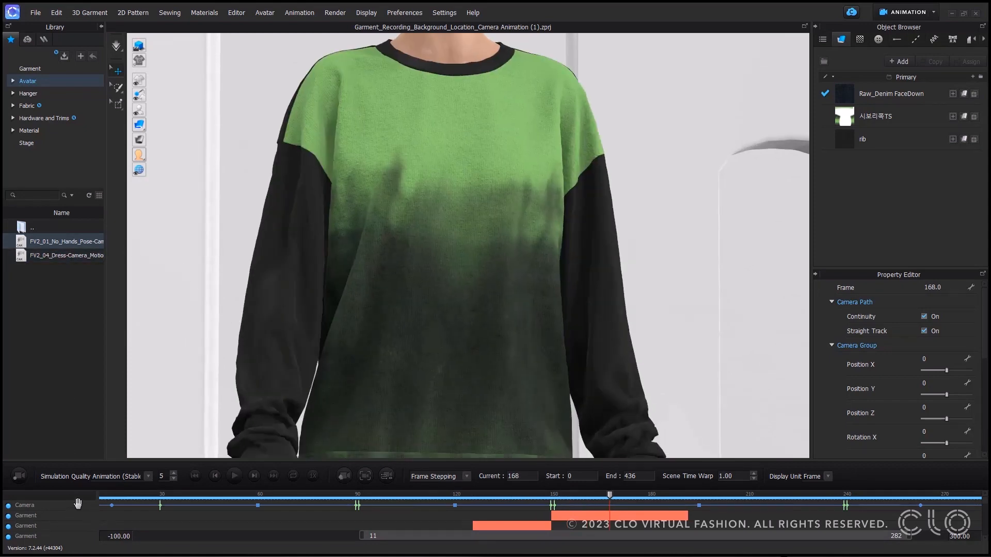
Open the camera motion file Webinar camera.cak from the Desktop and go to the keyframe at frame 154
{"action": "left_click", "coordinate": [36, 13]}
{"action": "mouse_move", "coordinate": [91, 49]}
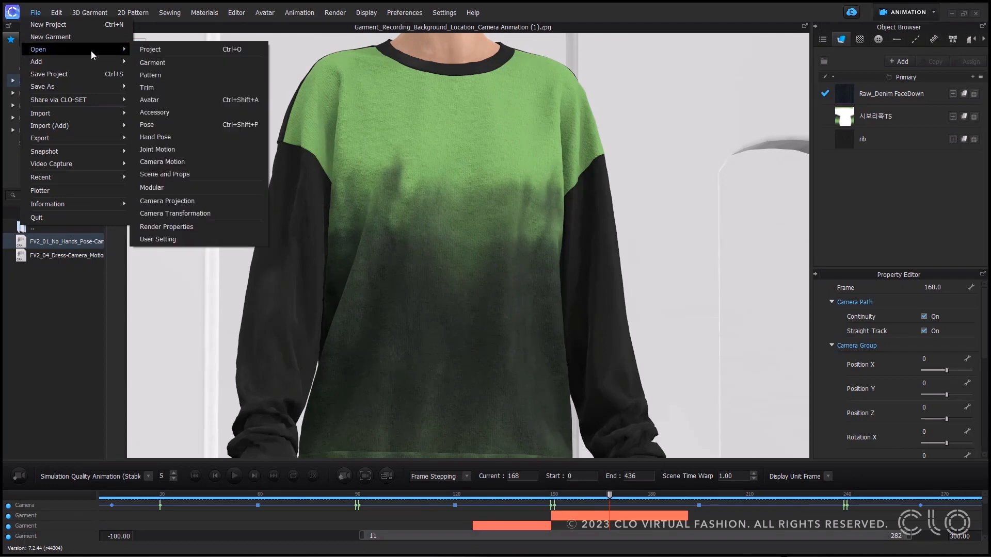
{"action": "left_click", "coordinate": [199, 161]}
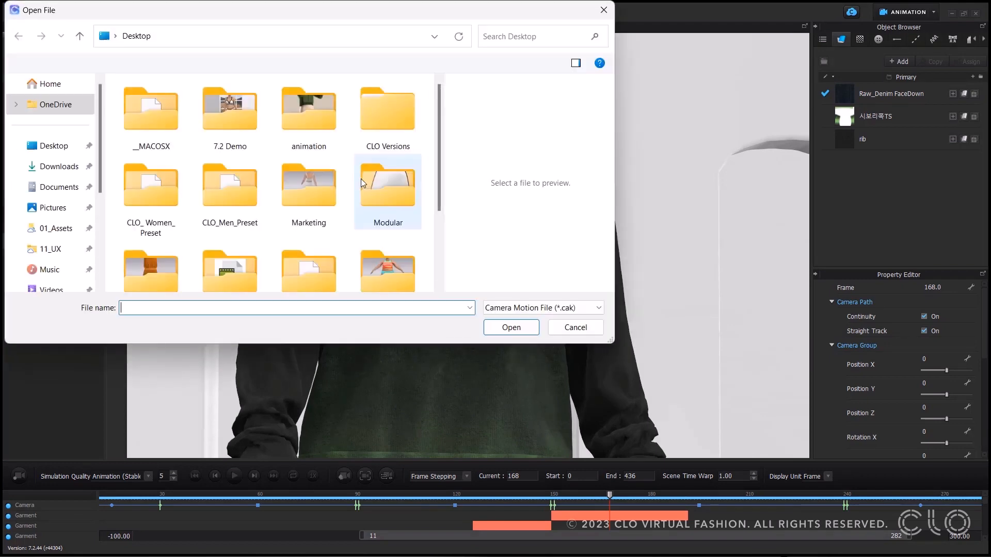
{"action": "scroll", "coordinate": [317, 191], "scroll_direction": "down", "scroll_amount": 3}
{"action": "left_click", "coordinate": [230, 243]}
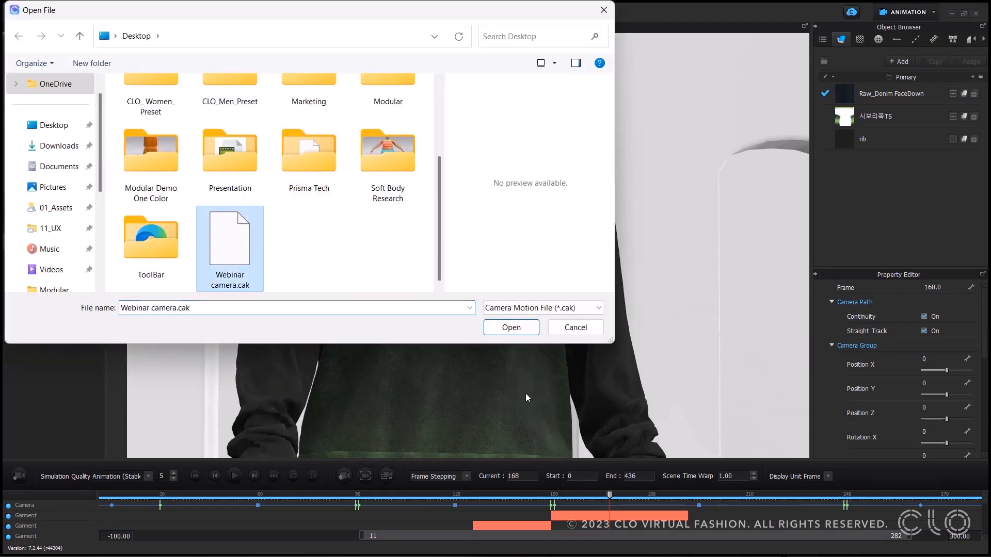
{"action": "left_click", "coordinate": [517, 330]}
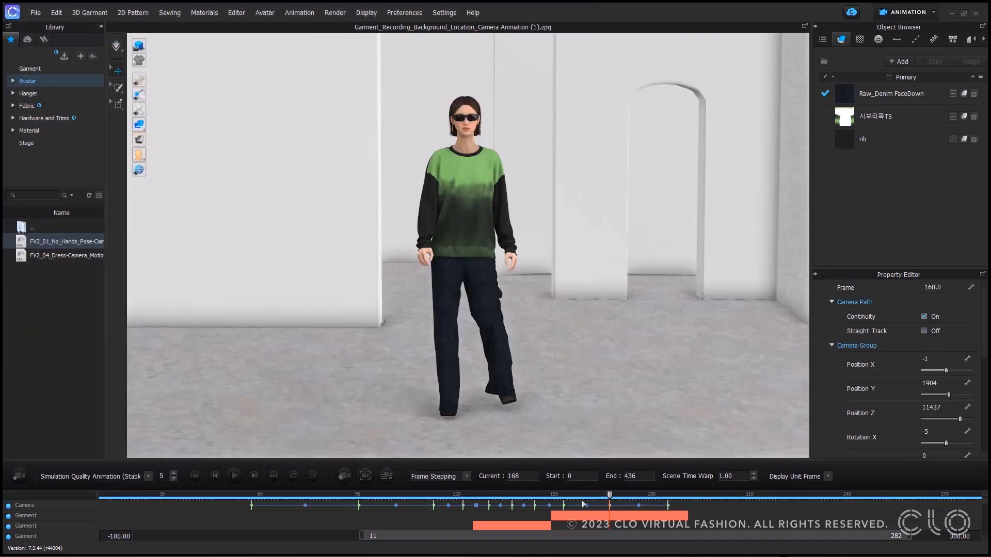
{"action": "left_click", "coordinate": [564, 502]}
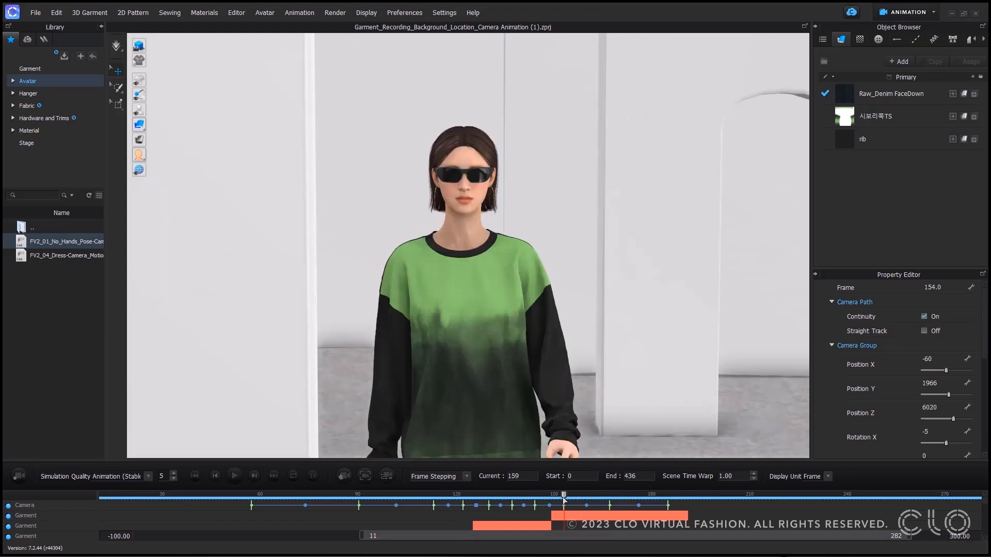
{"action": "left_click", "coordinate": [29, 14]}
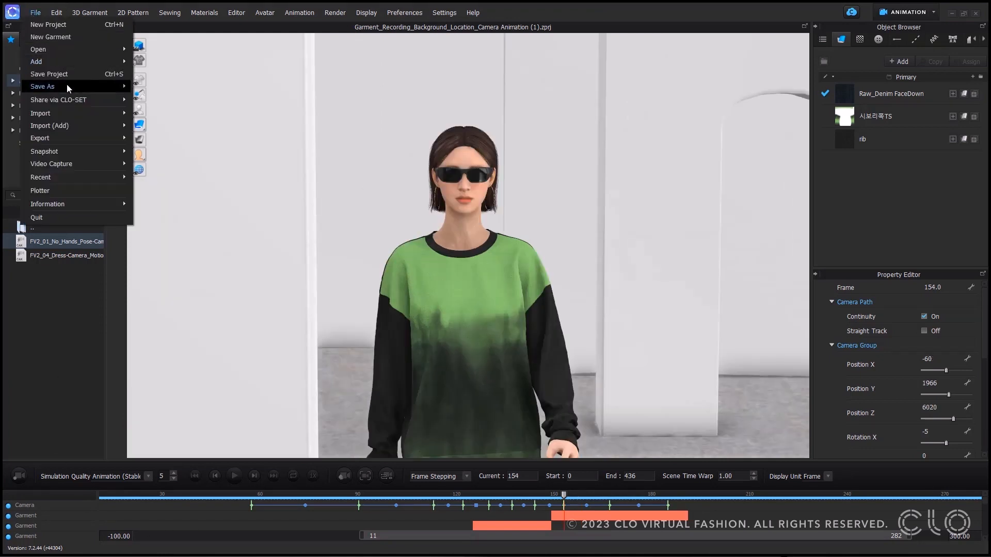
{"action": "mouse_move", "coordinate": [66, 85]}
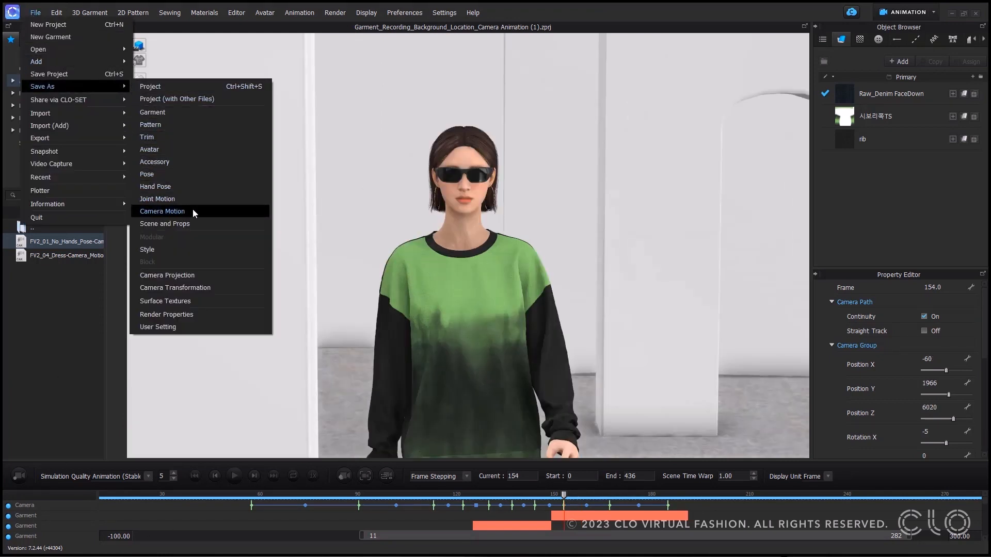
{"action": "left_click", "coordinate": [76, 334]}
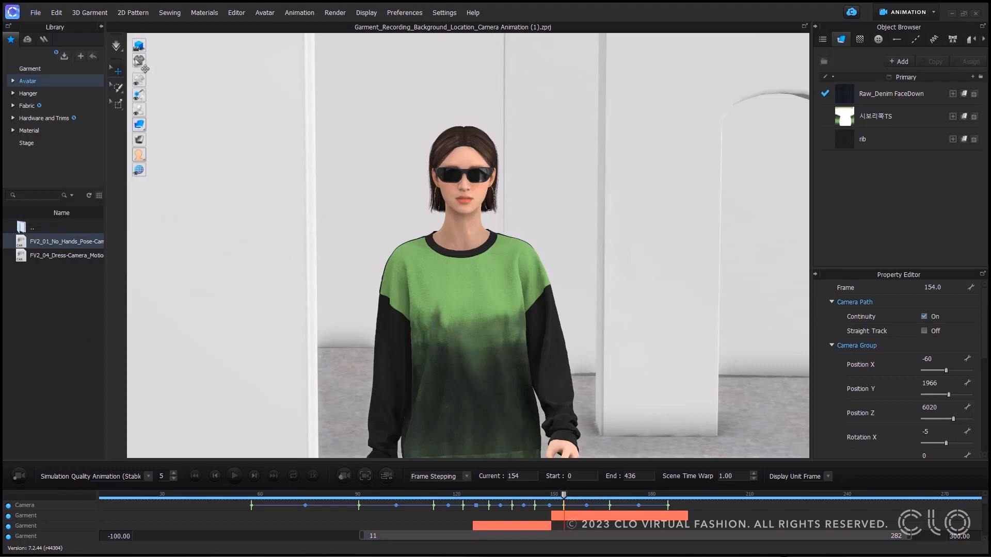
Reload the camera motion file Webinar camera.cak from the Desktop
{"action": "left_click", "coordinate": [35, 13]}
{"action": "mouse_move", "coordinate": [86, 48]}
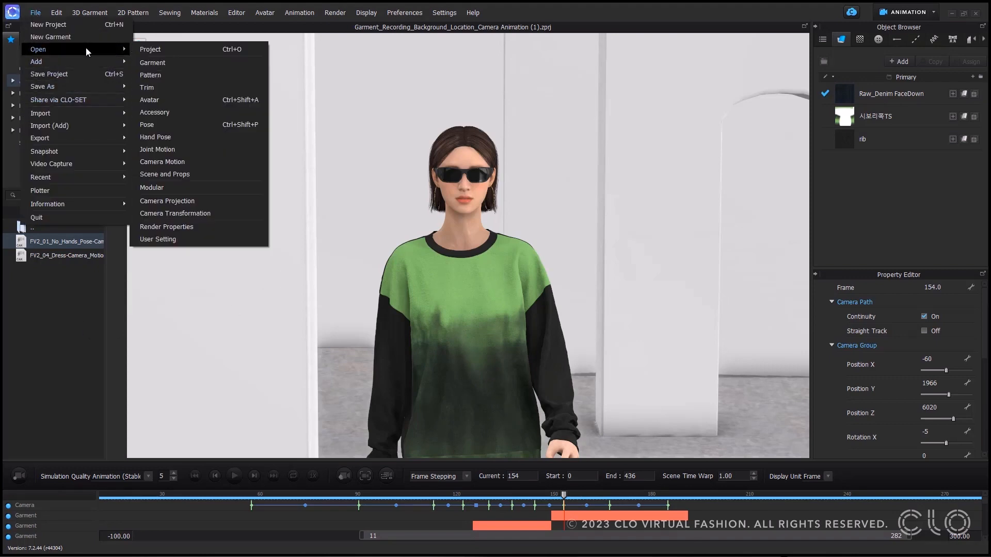
{"action": "left_click", "coordinate": [211, 166]}
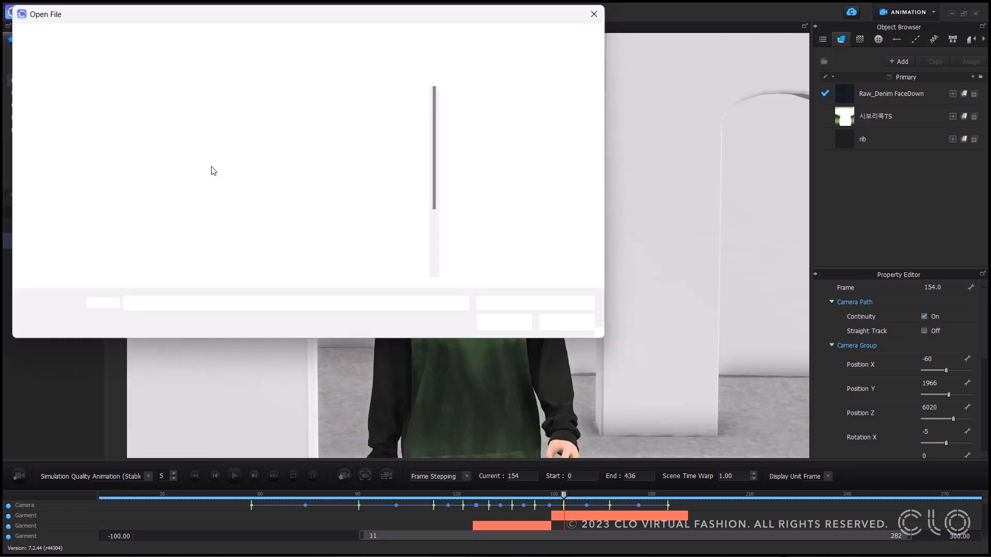
{"action": "scroll", "coordinate": [271, 229], "scroll_direction": "down", "scroll_amount": 3}
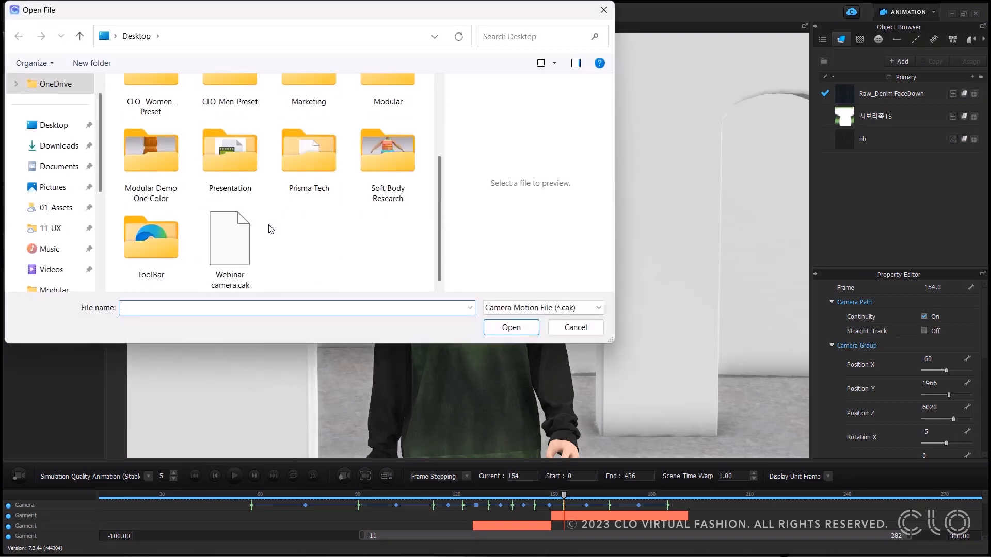
{"action": "left_click", "coordinate": [227, 261]}
{"action": "left_click", "coordinate": [524, 333]}
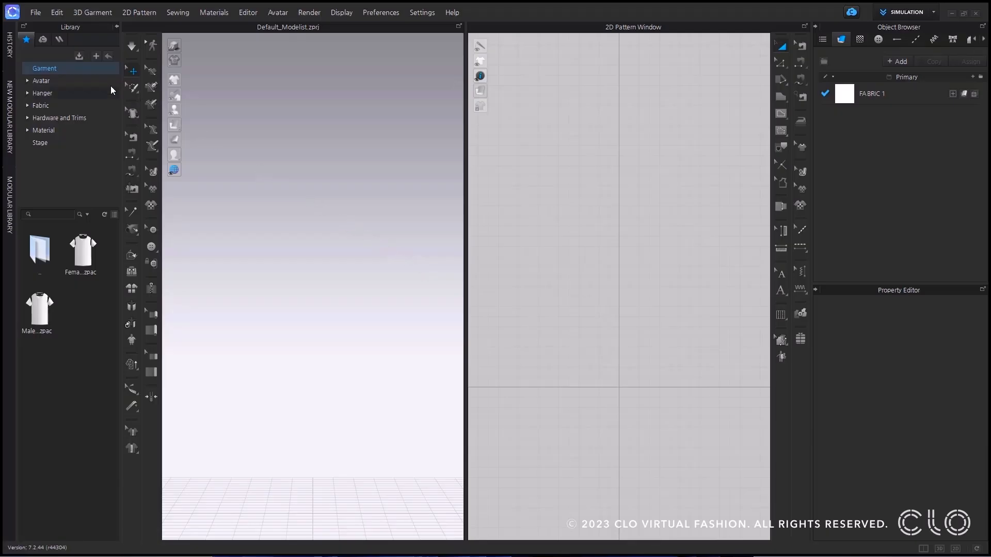
Browse the avatars in the Female_V2 and Male_V2 folders of the avatar library
{"action": "left_click", "coordinate": [100, 82]}
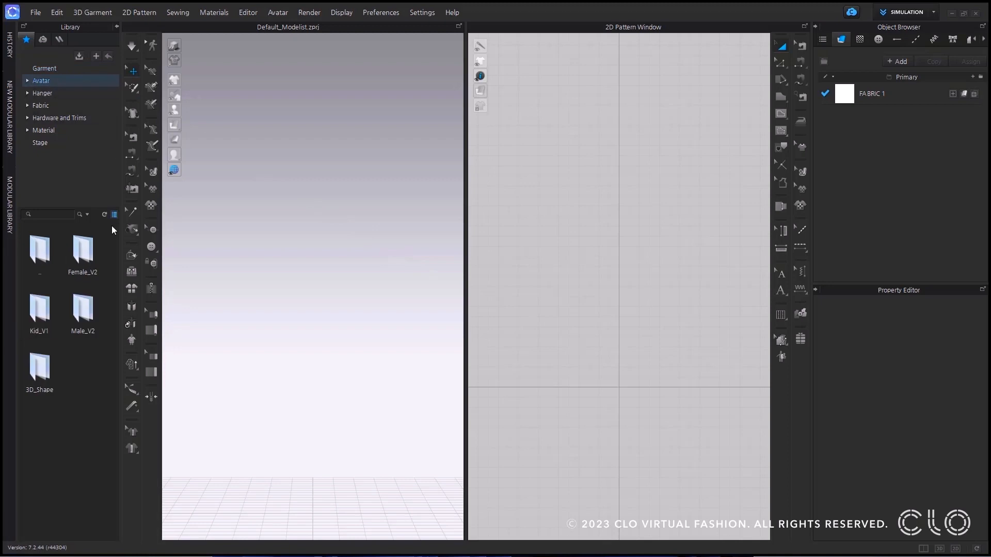
{"action": "double_click", "coordinate": [89, 259]}
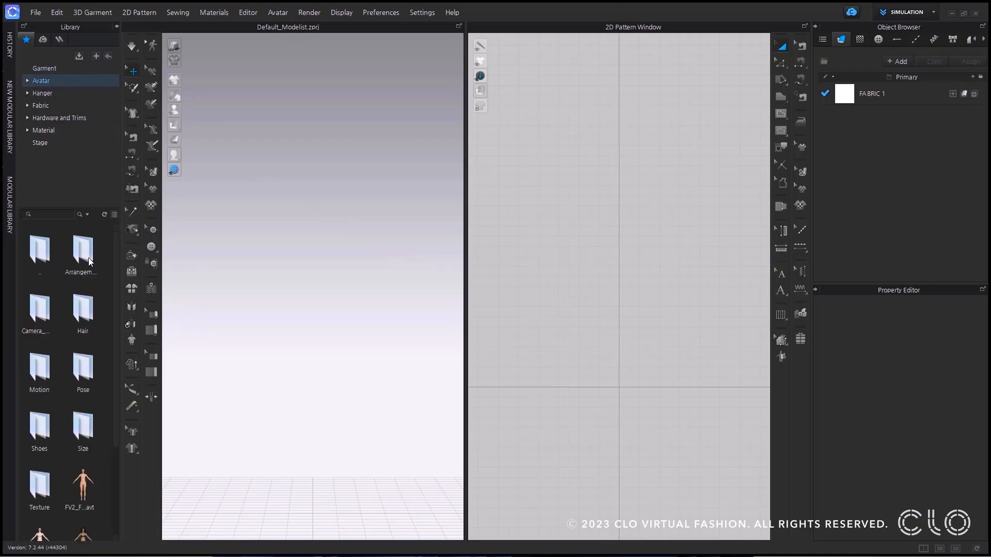
{"action": "scroll", "coordinate": [89, 333], "scroll_direction": "down", "scroll_amount": 1}
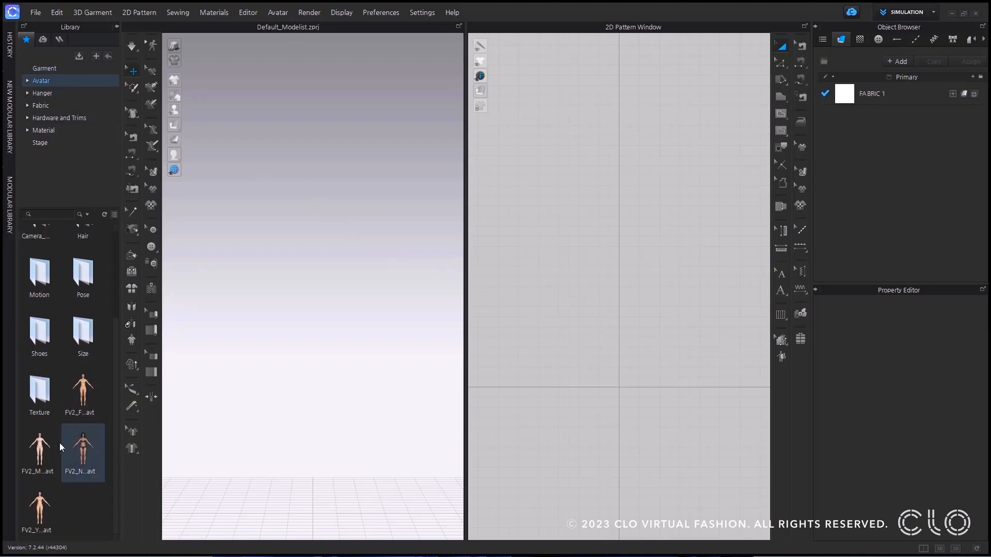
{"action": "mouse_move", "coordinate": [49, 447]}
{"action": "mouse_move", "coordinate": [81, 450]}
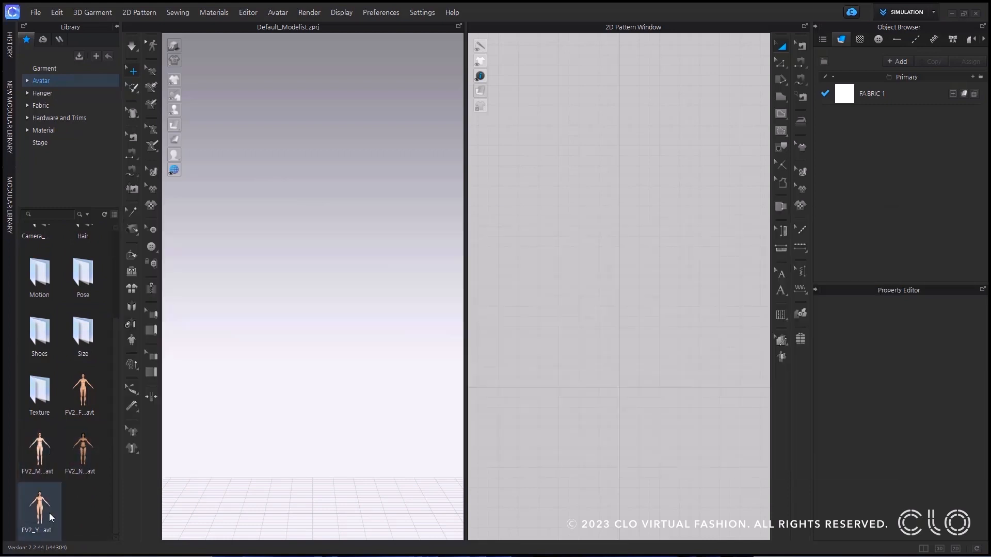
{"action": "mouse_move", "coordinate": [49, 514]}
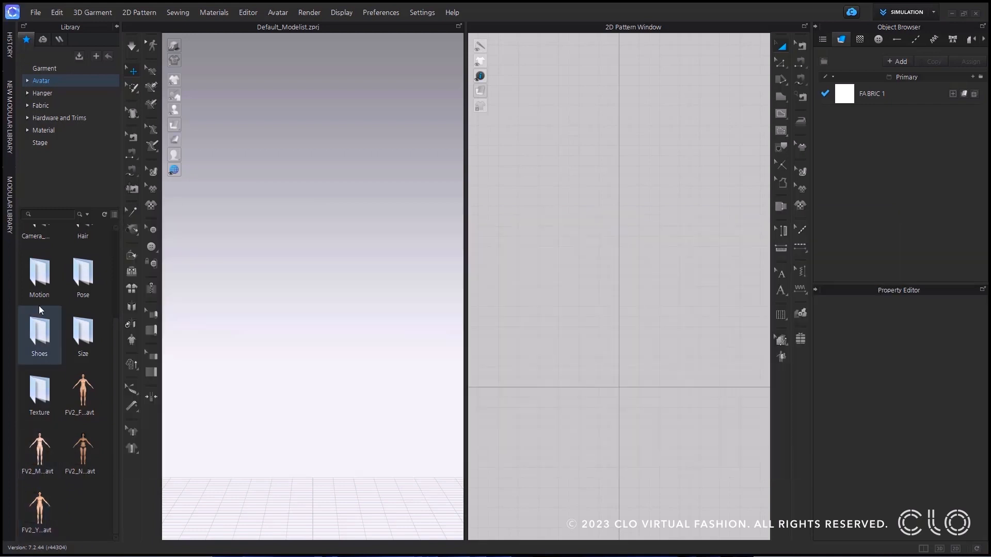
{"action": "scroll", "coordinate": [48, 253], "scroll_direction": "up", "scroll_amount": 2}
{"action": "double_click", "coordinate": [49, 250]}
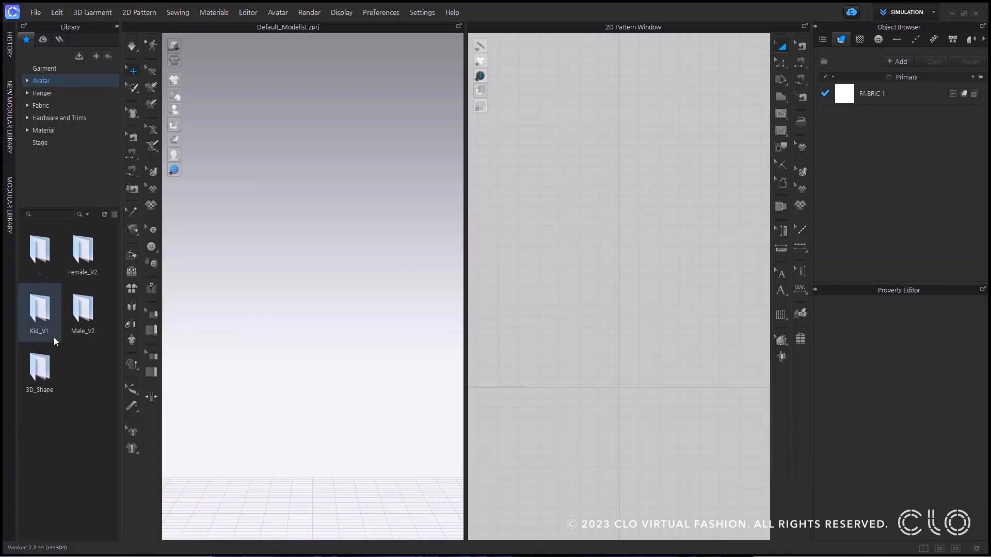
{"action": "double_click", "coordinate": [91, 304]}
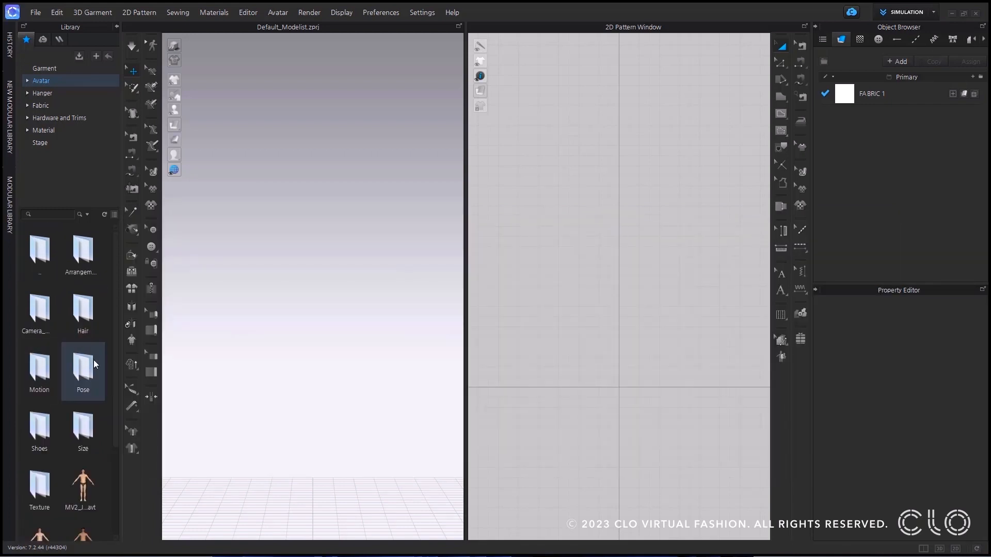
{"action": "scroll", "coordinate": [94, 360], "scroll_direction": "down", "scroll_amount": 2}
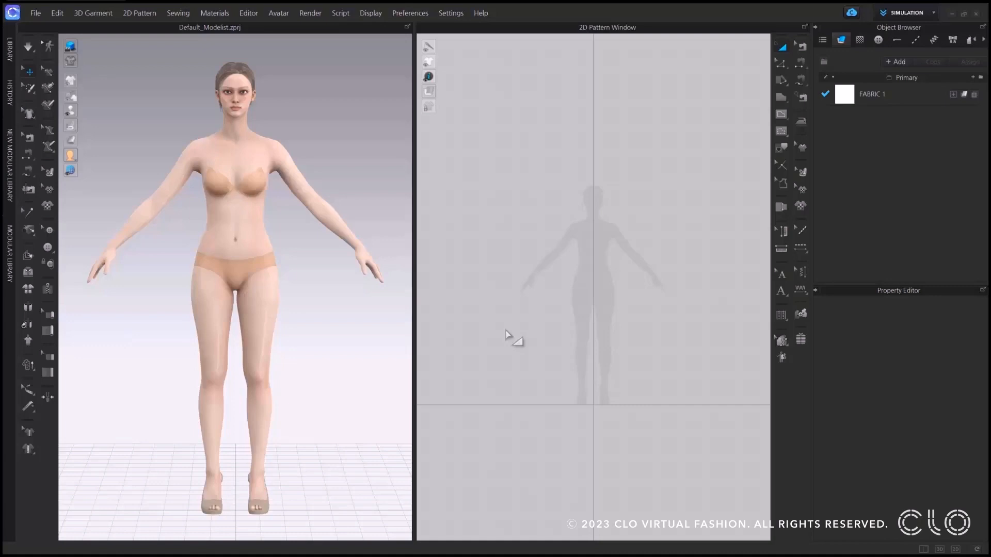
Open the Avatar Editor for the female avatar and turn on the total body proportion setting
{"action": "left_click", "coordinate": [278, 13]}
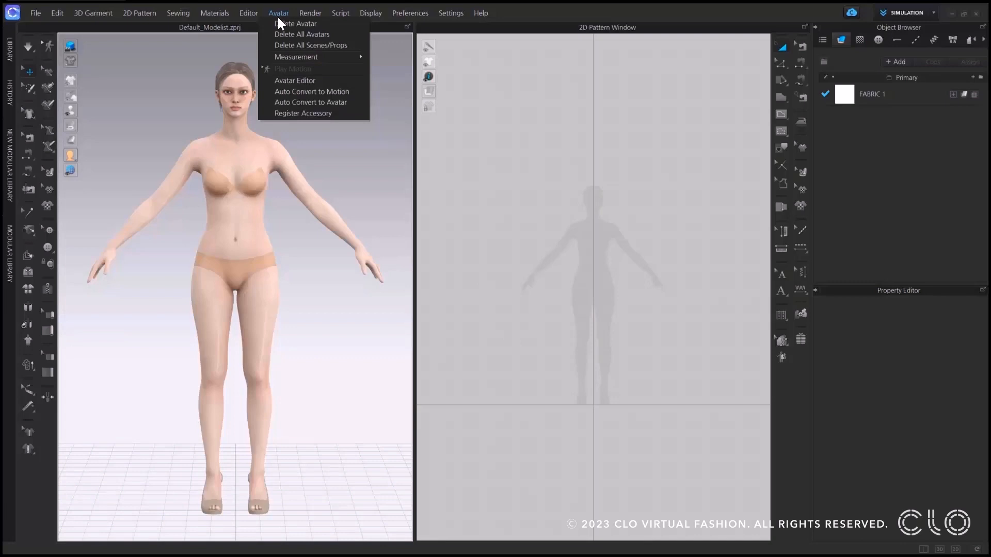
{"action": "left_click", "coordinate": [302, 80]}
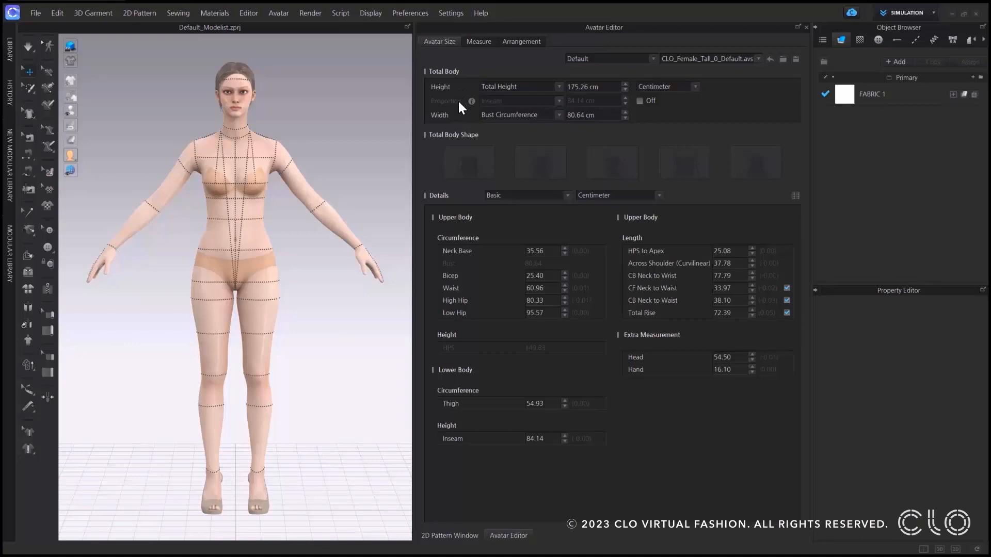
{"action": "left_click", "coordinate": [641, 100]}
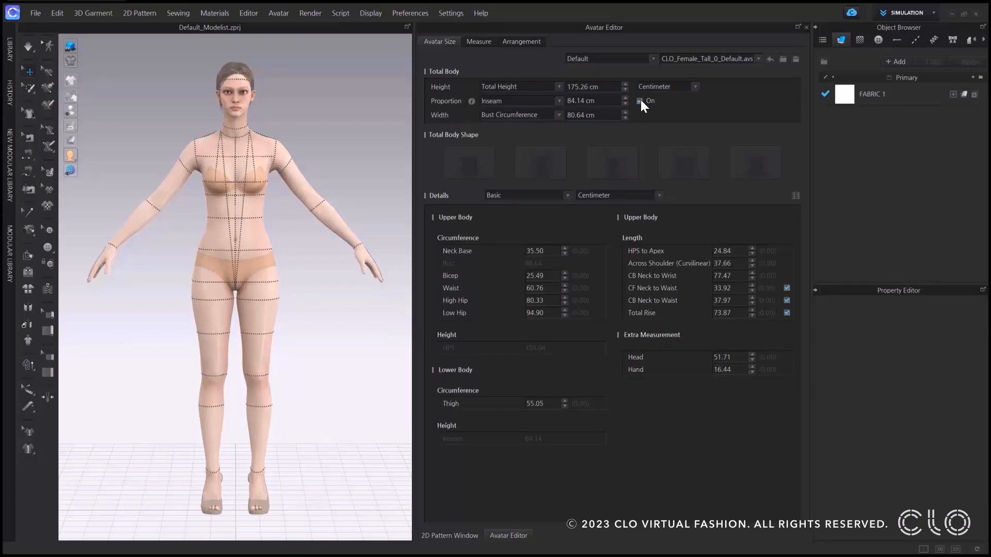
Examine the measurement choices offered for the avatar's proportion, Inseam and CF Neck to Waist
{"action": "left_click", "coordinate": [559, 101]}
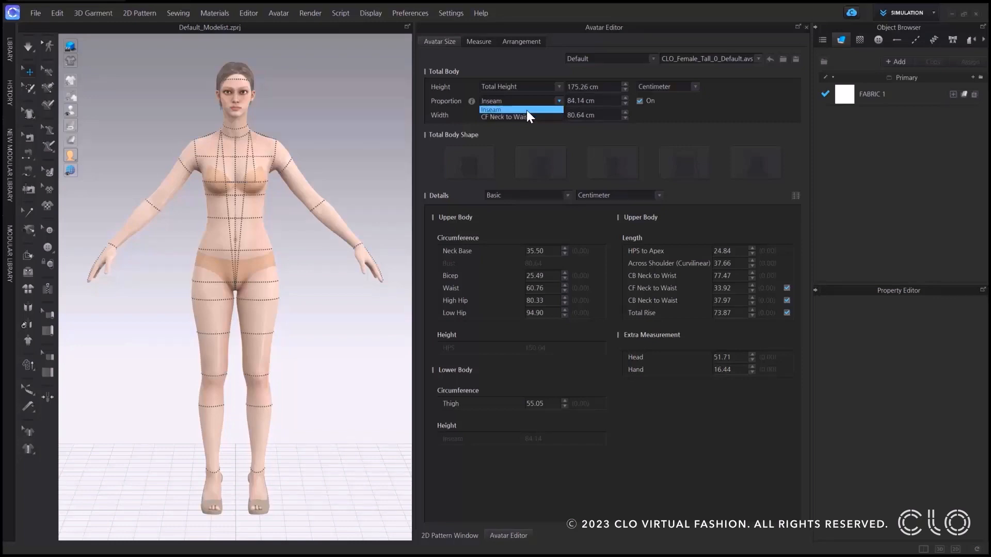
{"action": "left_click", "coordinate": [444, 101]}
{"action": "mouse_move", "coordinate": [471, 101]}
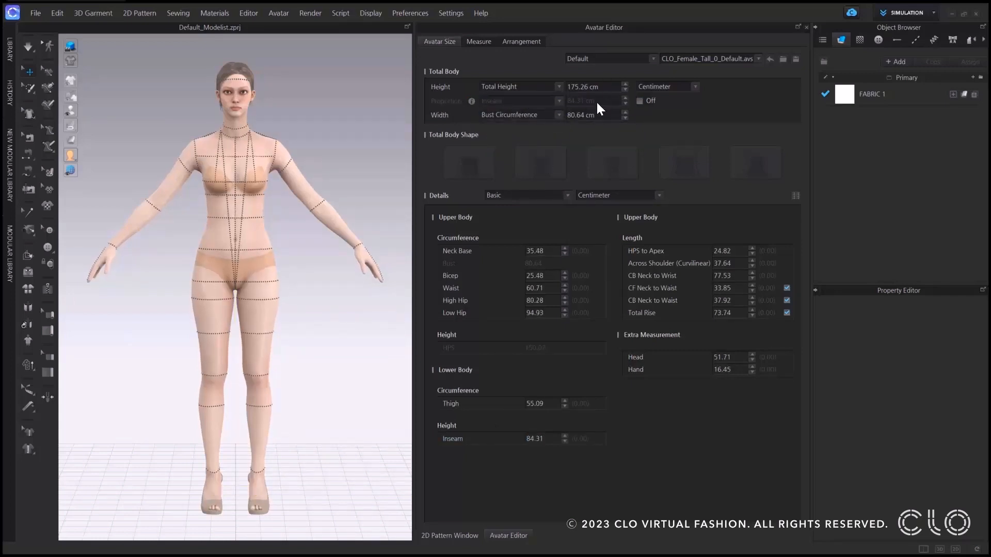
Switch the avatar's measurement details to Simple and base the total body width on Bust Circumference
{"action": "left_click", "coordinate": [529, 205]}
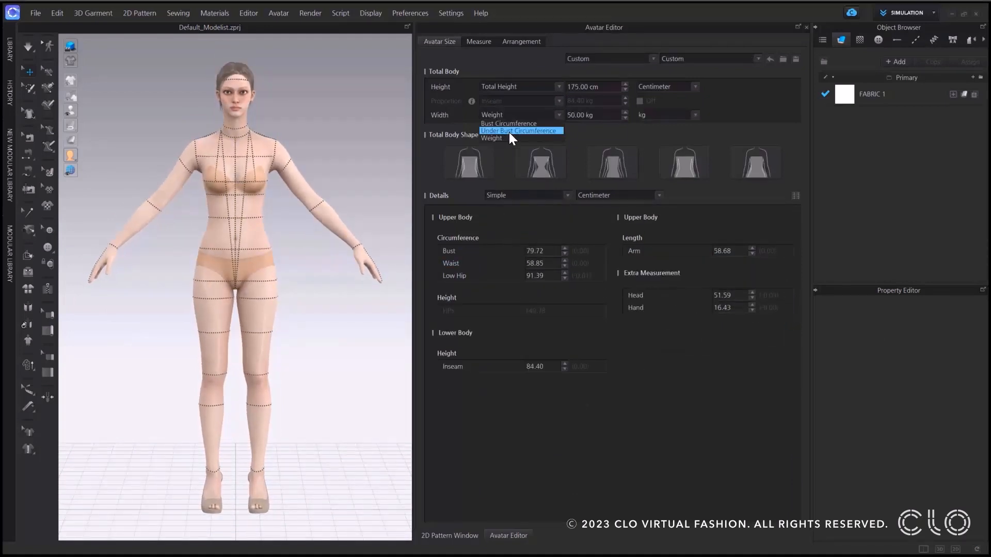
{"action": "left_click", "coordinate": [509, 124]}
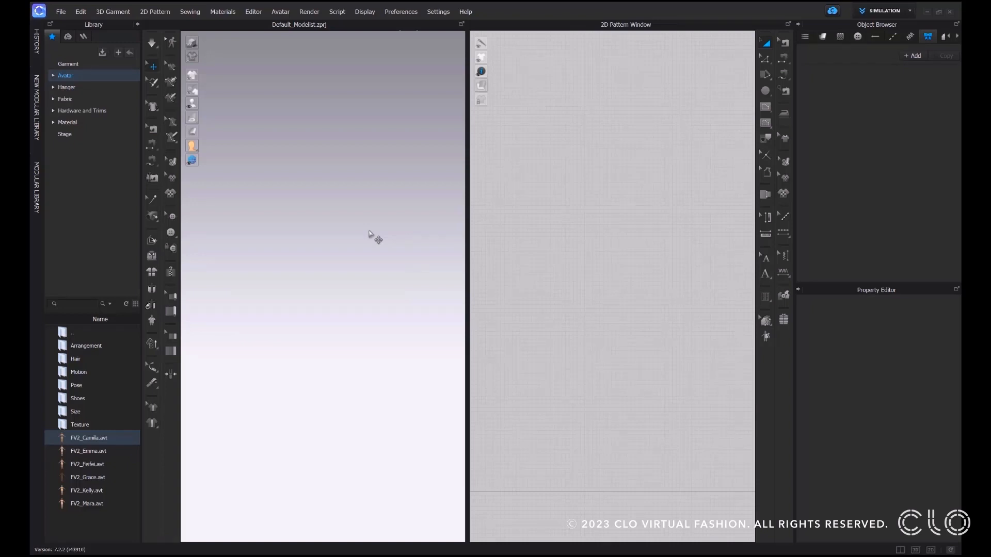
Load the FV2_Camila.avt avatar into the 3D scene and show its X-Ray joints
{"action": "double_click", "coordinate": [89, 443]}
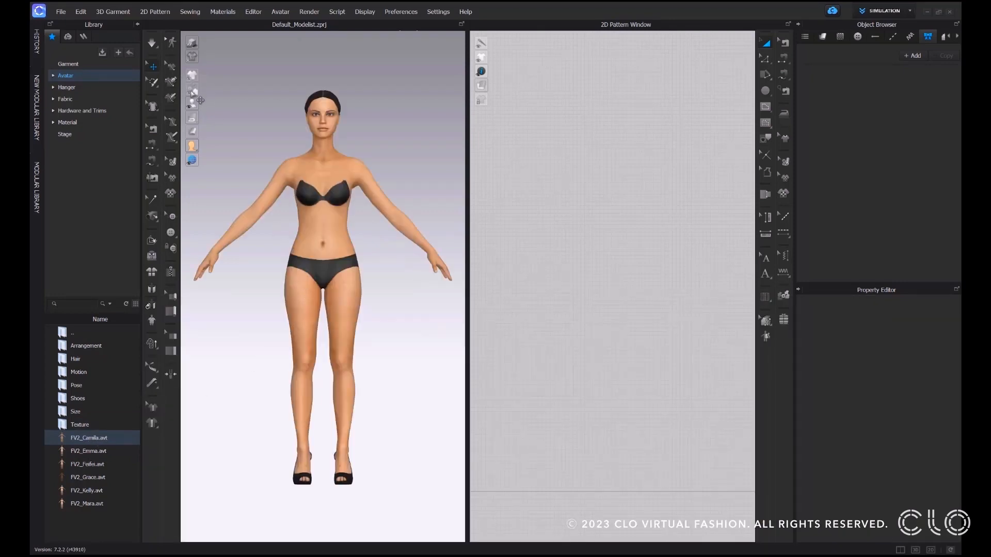
{"action": "mouse_move", "coordinate": [193, 101]}
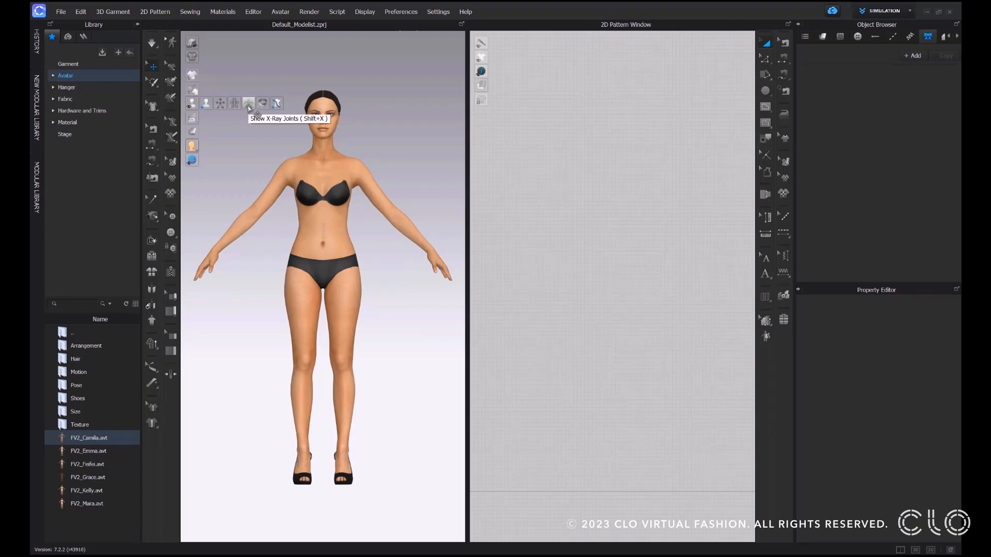
{"action": "left_click", "coordinate": [248, 106]}
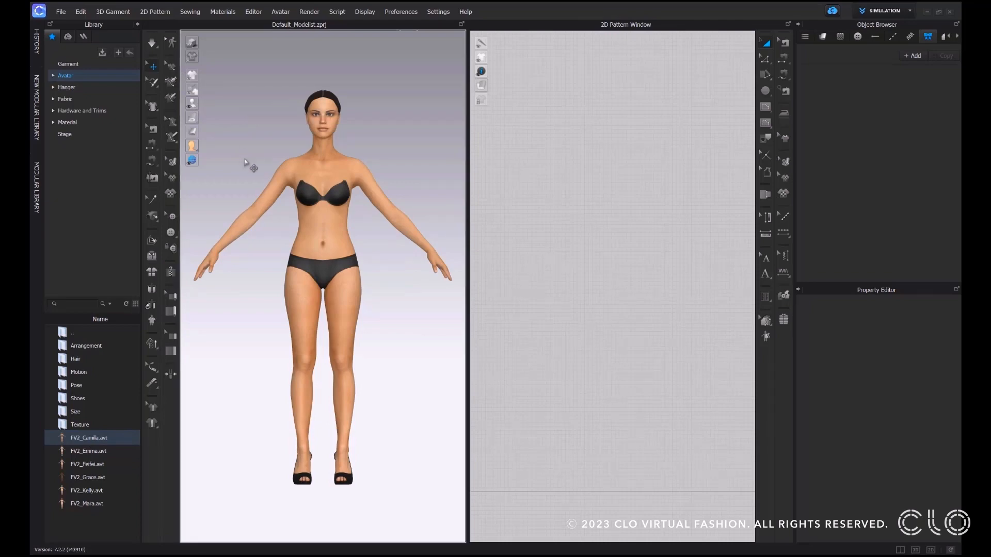
Select the avatar's right elbow joint, try rotating the forearm around it, and deselect the joint
{"action": "left_click", "coordinate": [174, 250]}
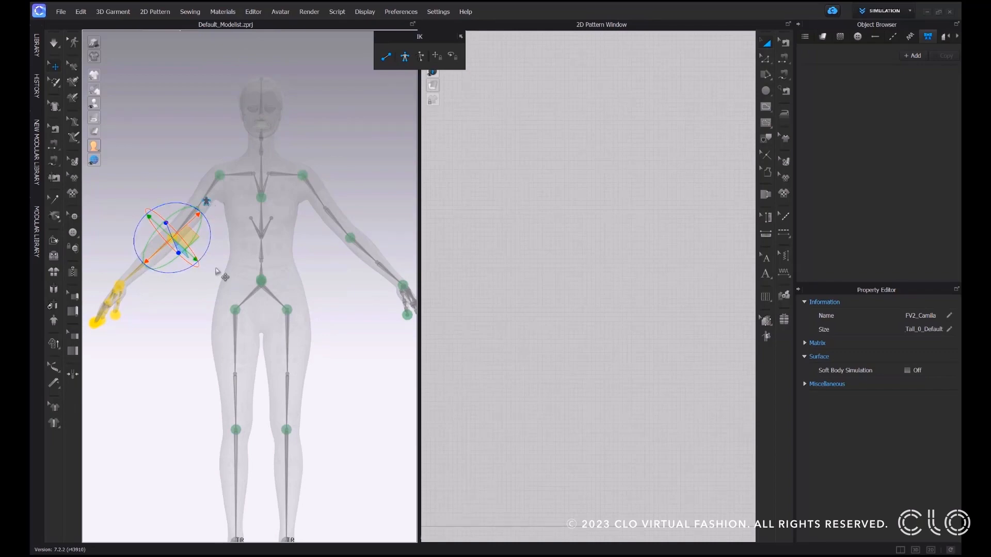
{"action": "scroll", "coordinate": [191, 324], "scroll_direction": "down", "scroll_amount": 1}
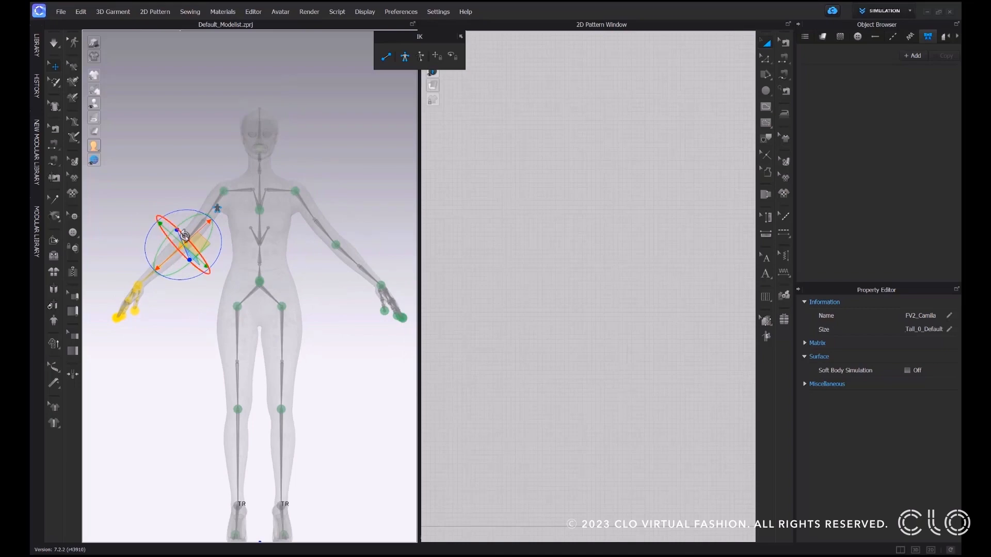
{"action": "left_click_drag", "start_coordinate": [184, 236], "coordinate": [186, 247]}
{"action": "right_click_drag", "start_coordinate": [194, 339], "coordinate": [204, 305]}
{"action": "right_click_drag", "start_coordinate": [159, 231], "coordinate": [165, 233]}
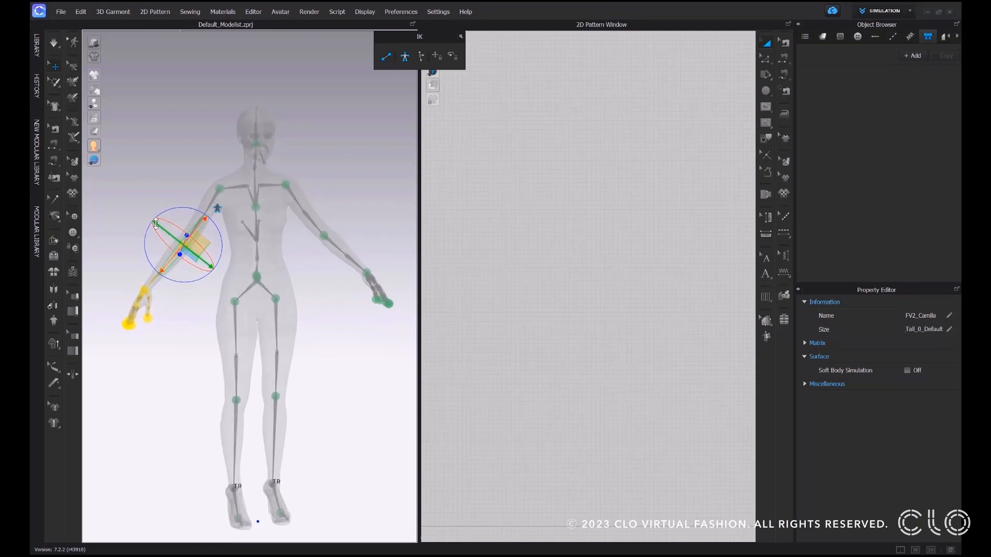
{"action": "right_click_drag", "start_coordinate": [204, 376], "coordinate": [181, 347]}
{"action": "left_click", "coordinate": [184, 288]}
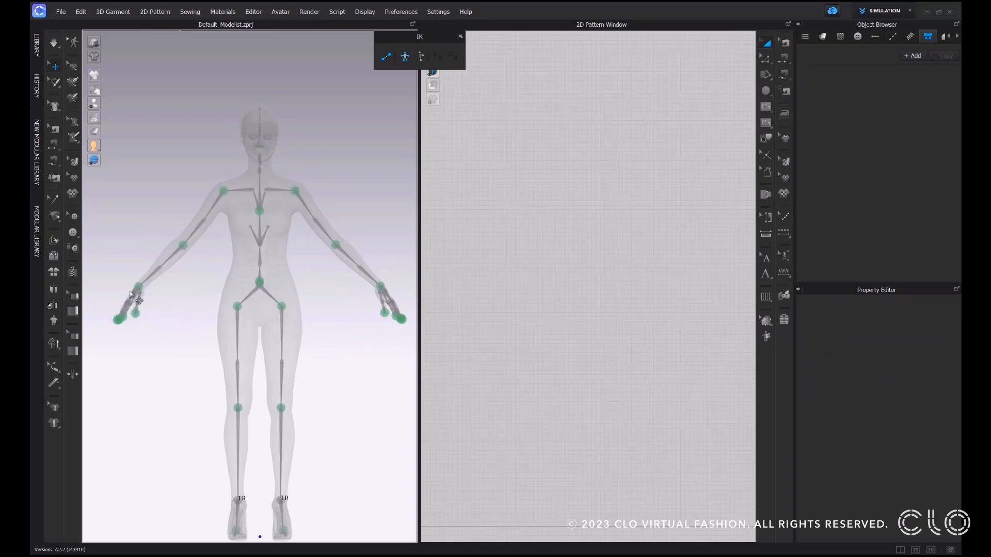
Adjust the pose of the avatar's right arm at the wrist and shoulder joints
{"action": "mouse_move", "coordinate": [140, 287]}
{"action": "left_mouse_down"}
{"action": "mouse_move", "coordinate": [150, 290]}
{"action": "mouse_move", "coordinate": [138, 285]}
{"action": "left_mouse_up"}
{"action": "left_click", "coordinate": [225, 197]}
{"action": "left_click_drag", "start_coordinate": [225, 197], "coordinate": [219, 198]}
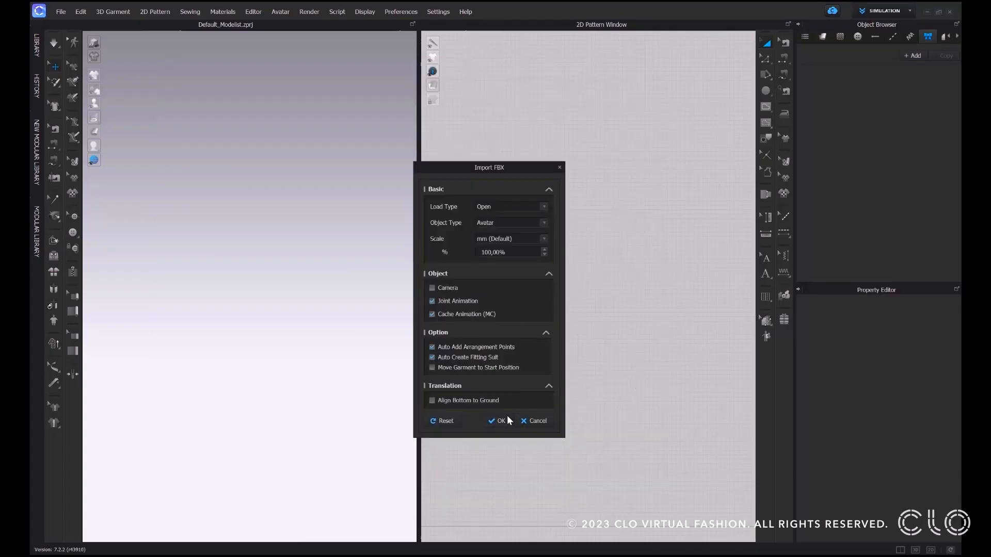
Import the FBX file as an avatar at 100% mm scale, with joint and cache animation, arrangement points and fitting suit
{"action": "left_click", "coordinate": [506, 419]}
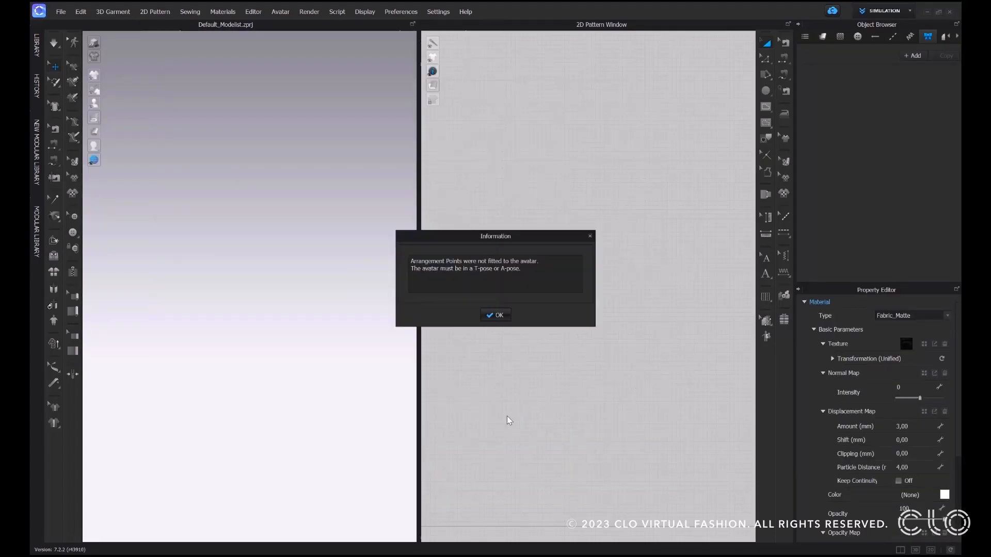
{"action": "left_click", "coordinate": [508, 320]}
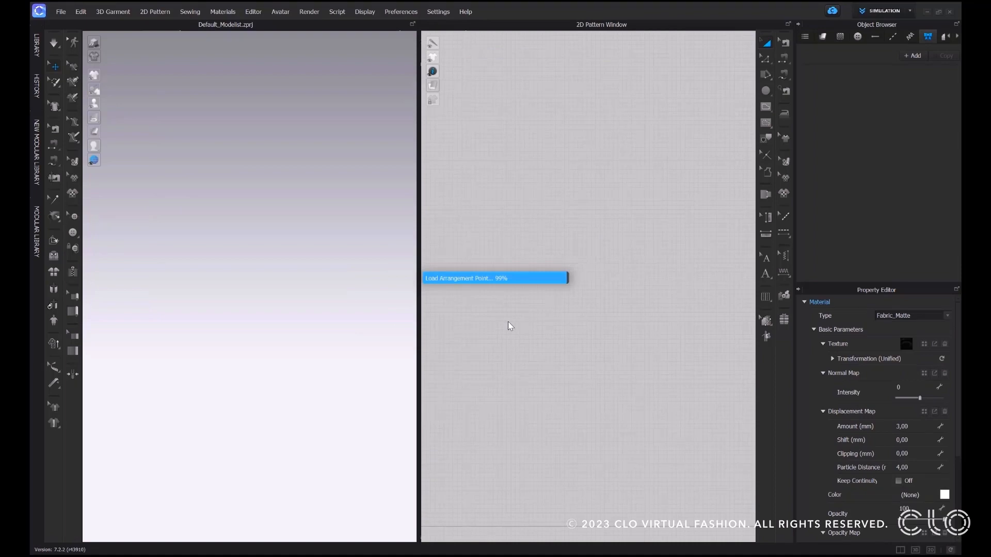
Import a second copy of the FBX avatar with load type Add, object type Avatar and an X translation of 0,5 m
{"action": "left_click", "coordinate": [499, 315]}
{"action": "left_click", "coordinate": [501, 316]}
{"action": "key", "text": "alt+Tab"}
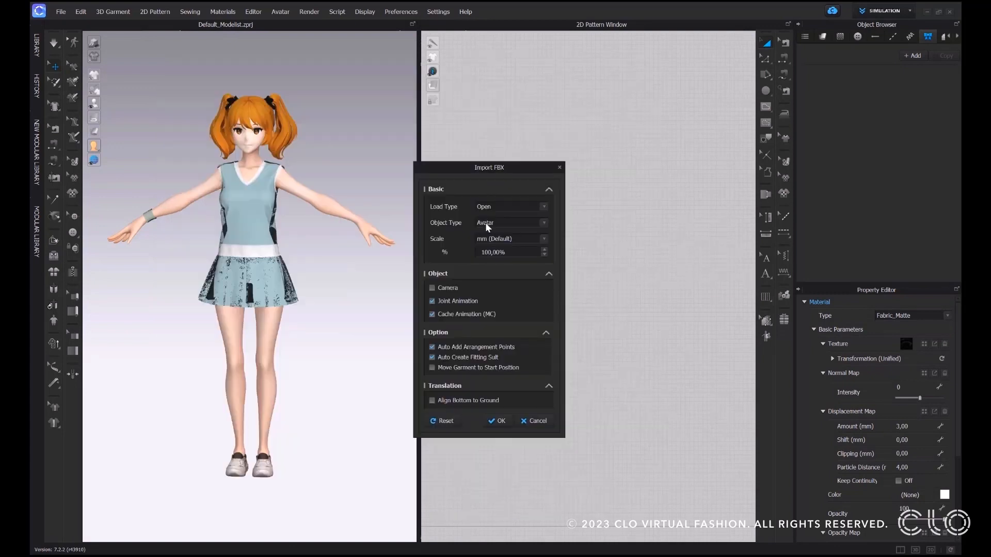
{"action": "left_click", "coordinate": [495, 207]}
{"action": "left_click", "coordinate": [490, 226]}
{"action": "left_click_drag", "start_coordinate": [473, 404], "coordinate": [498, 407]}
{"action": "type", "text": "0,5"}
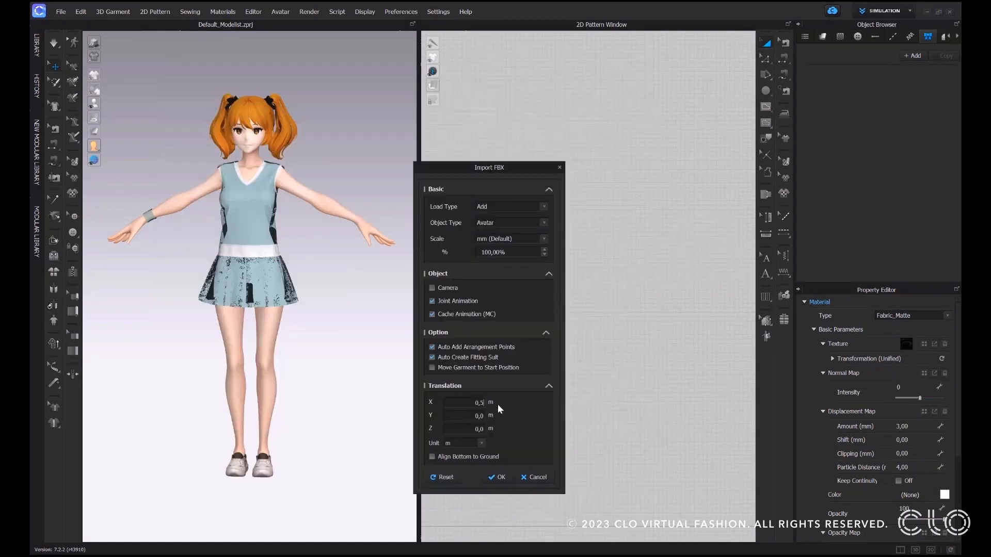
{"action": "key", "text": "Return"}
{"action": "left_click", "coordinate": [499, 480]}
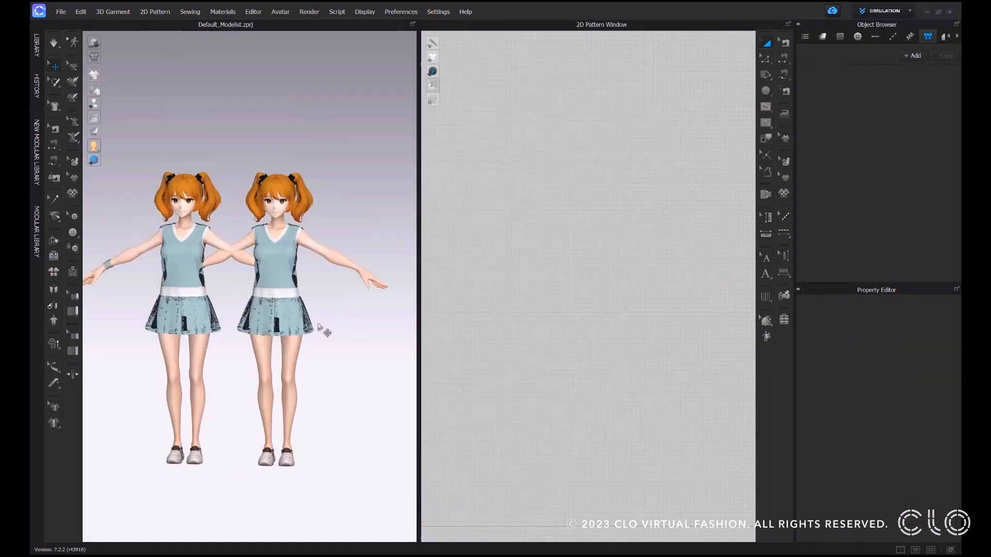
Import the OBJ body as an added avatar, using cm (DAZ Studio) scale and an X translation of 0,5 m
{"action": "scroll", "coordinate": [320, 341], "scroll_direction": "down", "scroll_amount": 5}
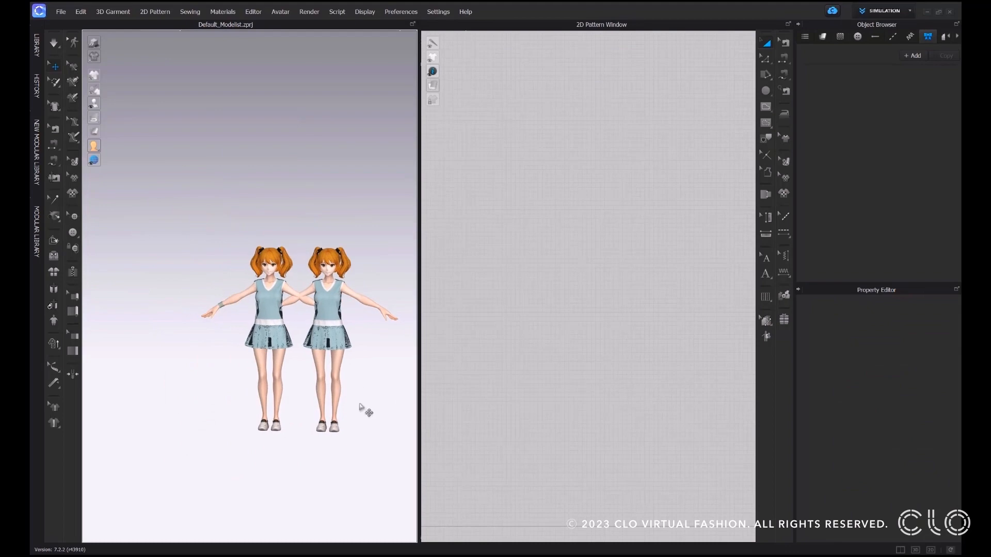
{"action": "key", "text": "alt+Tab"}
{"action": "left_click_drag", "start_coordinate": [273, 258], "coordinate": [649, 271]}
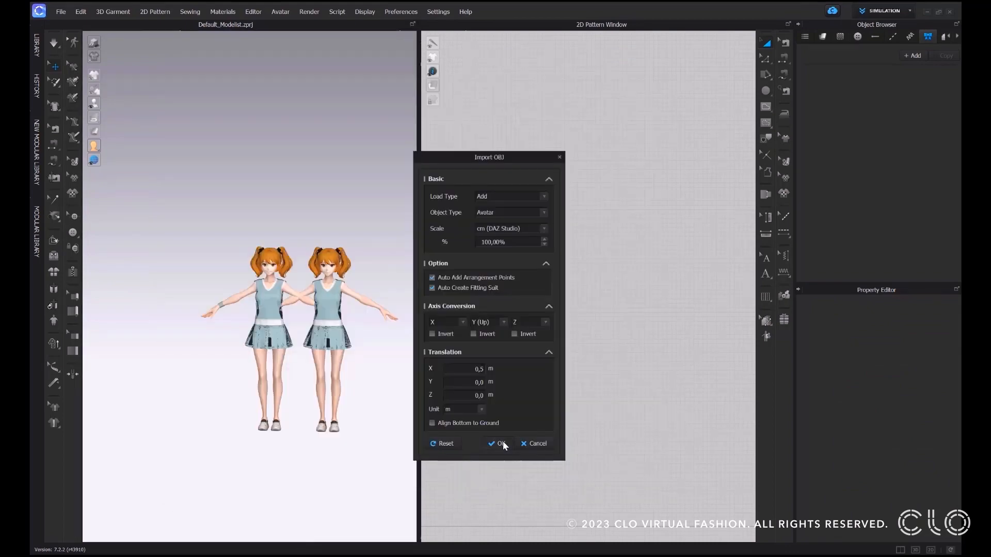
{"action": "left_click", "coordinate": [499, 443]}
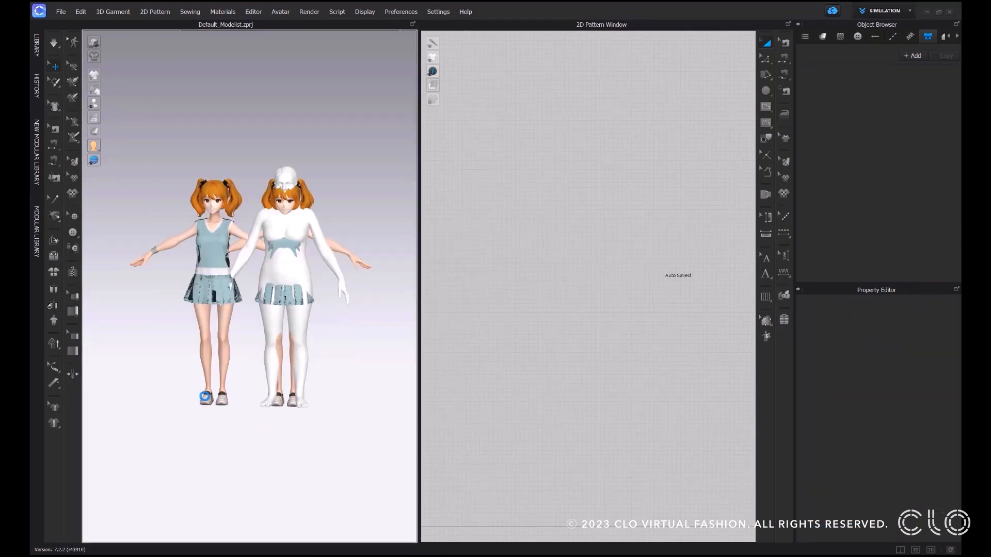
Move the white OBJ body sideways along its X axis so it stands clear beside the two orange-haired avatars
{"action": "scroll", "coordinate": [244, 309], "scroll_direction": "down", "scroll_amount": 2}
{"action": "left_click", "coordinate": [280, 283]}
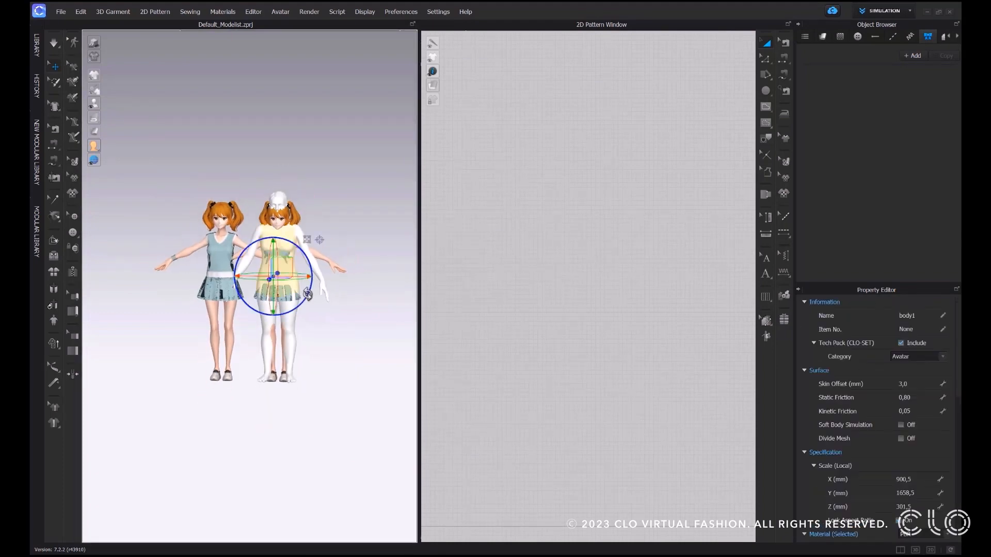
{"action": "middle_click_drag", "start_coordinate": [283, 285], "coordinate": [319, 341]}
{"action": "left_click_drag", "start_coordinate": [325, 322], "coordinate": [160, 334]}
{"action": "right_click_drag", "start_coordinate": [252, 388], "coordinate": [273, 405]}
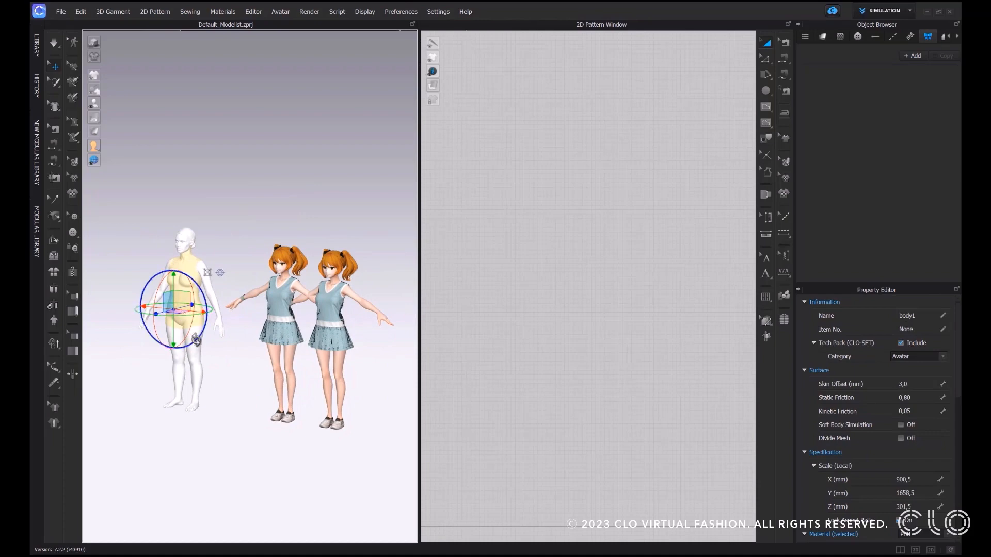
Select both orange-haired avatars together with the white body and move them along the X axis
{"action": "left_click", "coordinate": [281, 299], "text": "shift"}
{"action": "left_click", "coordinate": [321, 312], "text": "shift"}
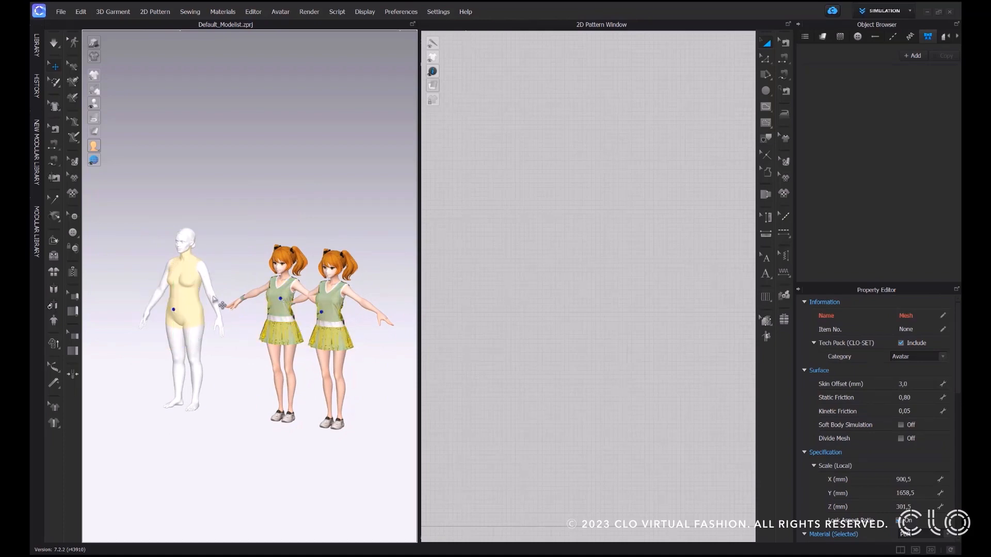
{"action": "left_click", "coordinate": [177, 296]}
{"action": "right_click_drag", "start_coordinate": [178, 297], "coordinate": [186, 313]}
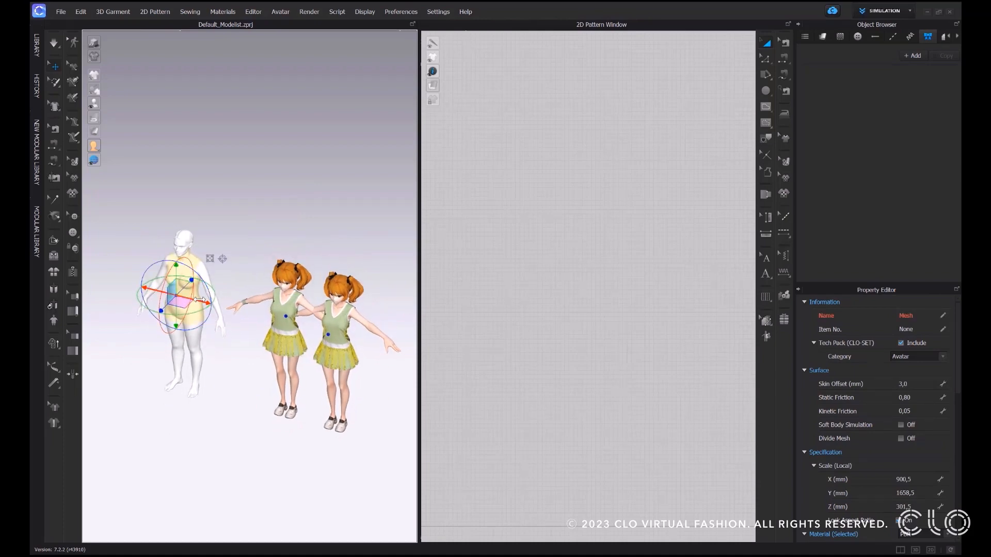
{"action": "left_click_drag", "start_coordinate": [198, 299], "coordinate": [188, 302]}
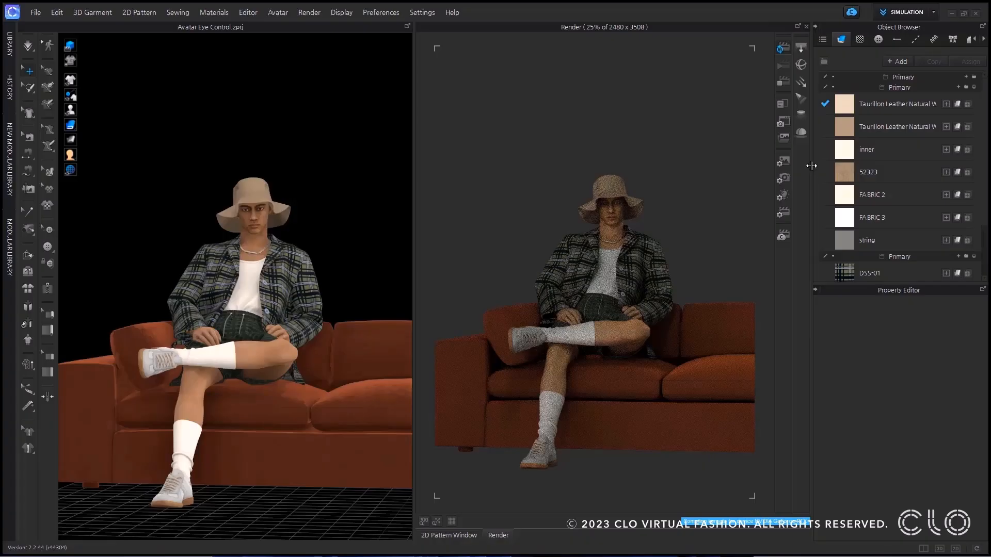
Open the render camera's properties and switch the 3D view to the saved Custom_View_1
{"action": "left_click", "coordinate": [785, 178]}
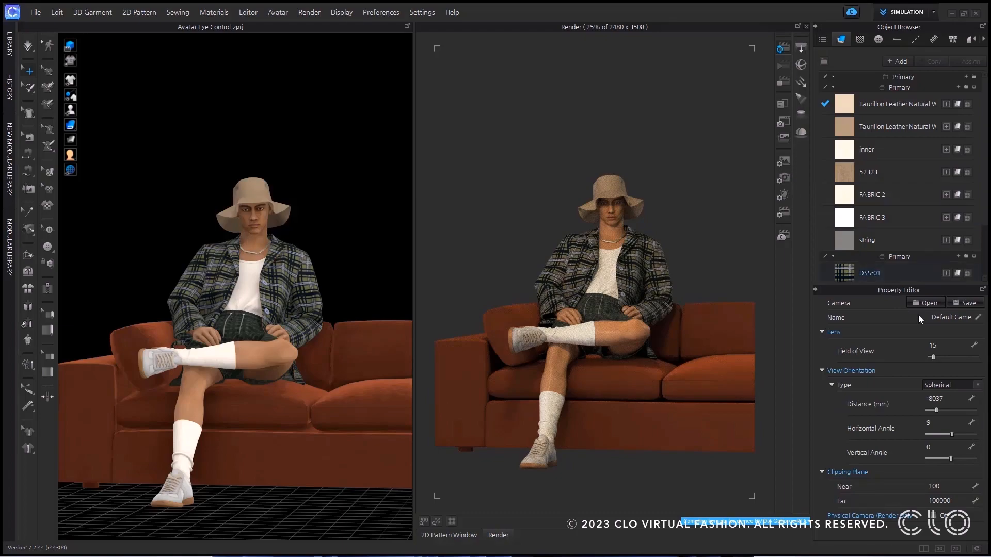
{"action": "scroll", "coordinate": [365, 188], "scroll_direction": "up", "scroll_amount": 6}
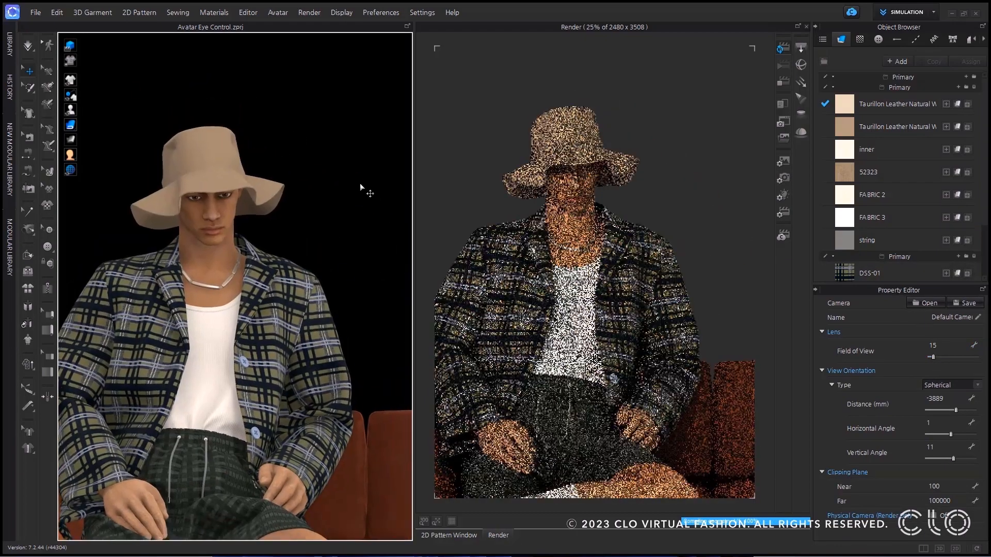
{"action": "right_click", "coordinate": [362, 187]}
{"action": "left_click", "coordinate": [391, 283]}
{"action": "double_click", "coordinate": [356, 77]}
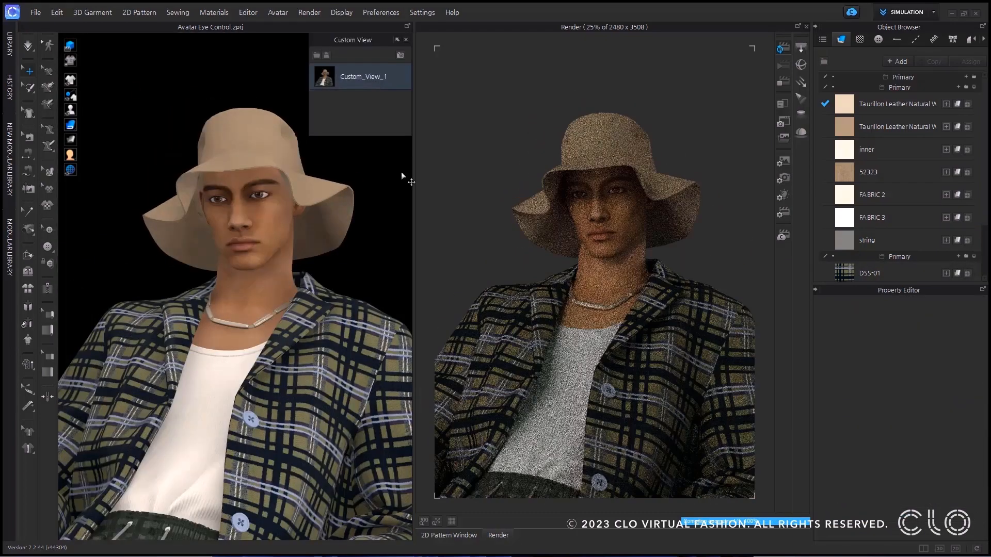
{"action": "left_click", "coordinate": [405, 39]}
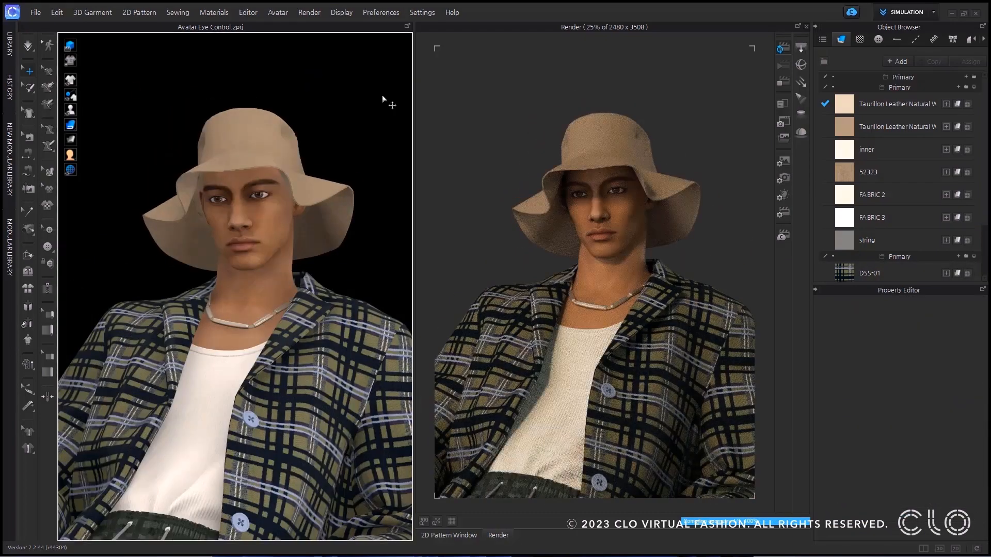
Set the seated avatar's horizontal Eye Control to 27 and fine-tune its vertical gaze
{"action": "left_click", "coordinate": [264, 195]}
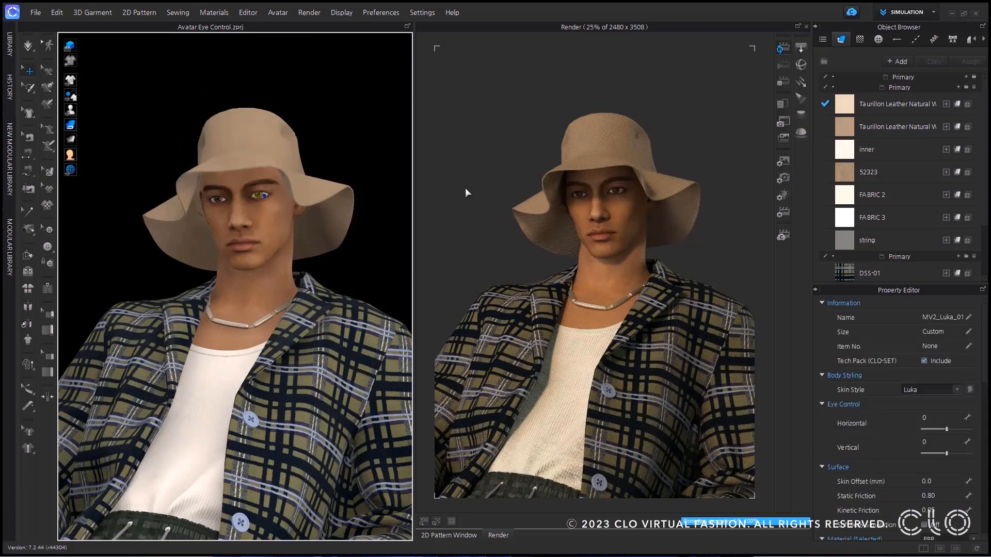
{"action": "left_click_drag", "start_coordinate": [947, 429], "coordinate": [955, 429]}
{"action": "mouse_move", "coordinate": [955, 432]}
{"action": "left_mouse_down"}
{"action": "mouse_move", "coordinate": [943, 433]}
{"action": "mouse_move", "coordinate": [952, 433]}
{"action": "left_mouse_up"}
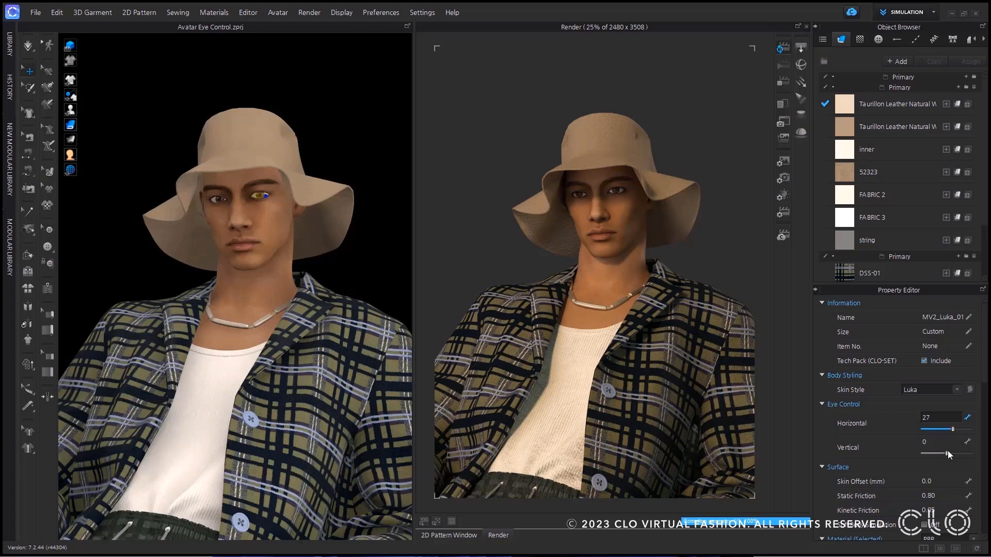
{"action": "left_click_drag", "start_coordinate": [948, 450], "coordinate": [934, 456]}
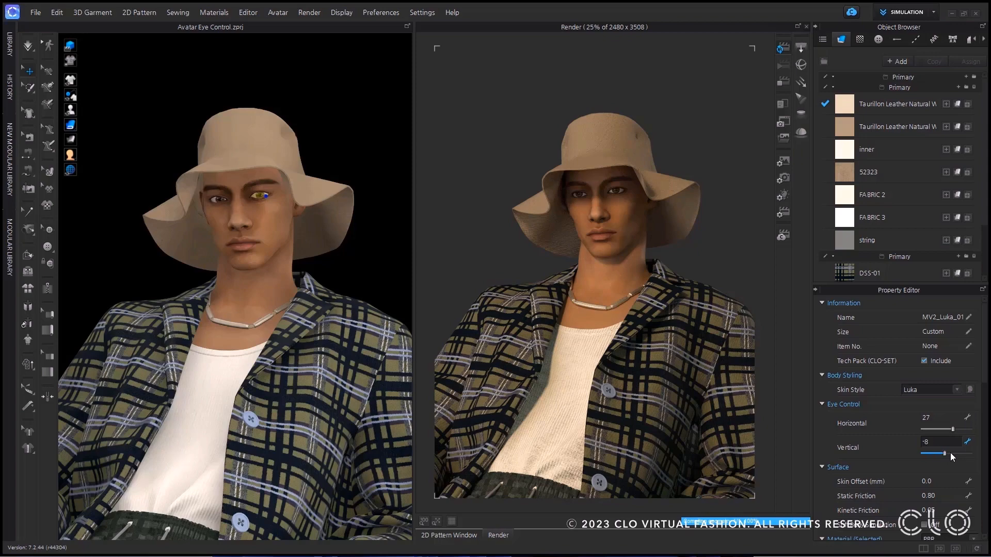
{"action": "left_click_drag", "start_coordinate": [949, 453], "coordinate": [952, 453]}
{"action": "left_click", "coordinate": [394, 259]}
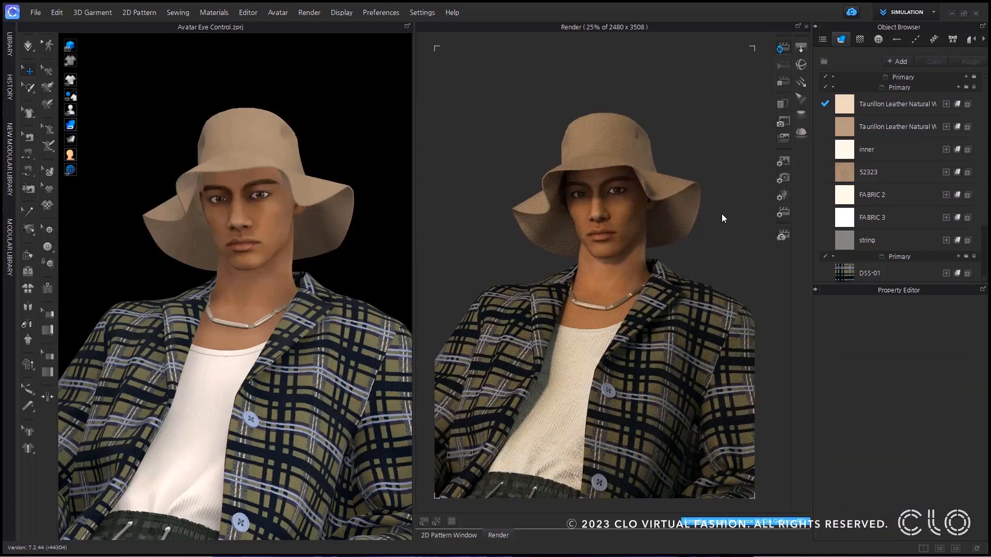
{"action": "left_click", "coordinate": [787, 163]}
{"action": "left_click", "coordinate": [784, 65]}
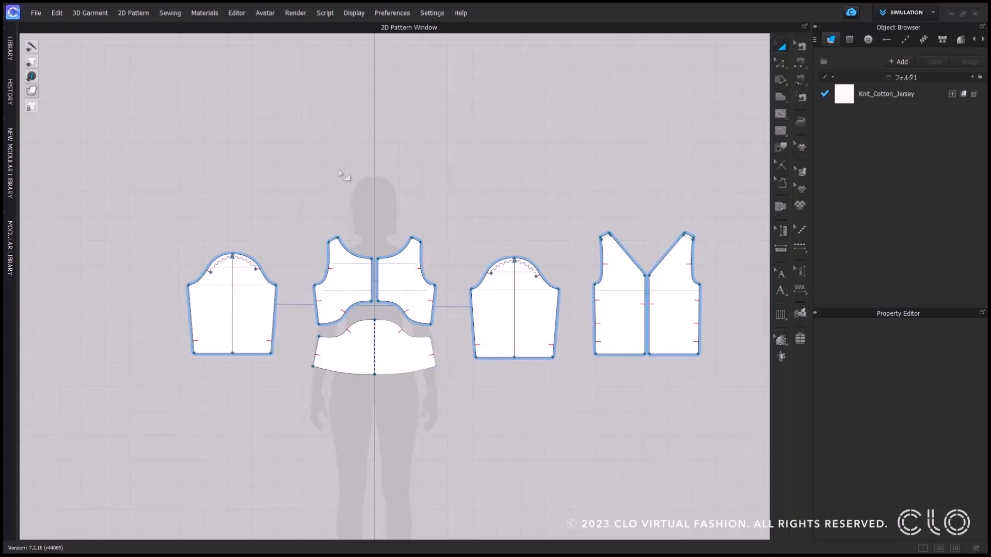
Examine the curve points along all pattern outlines with the Edit Curve Point tool, then return to Transform Pattern
{"action": "right_click", "coordinate": [387, 148]}
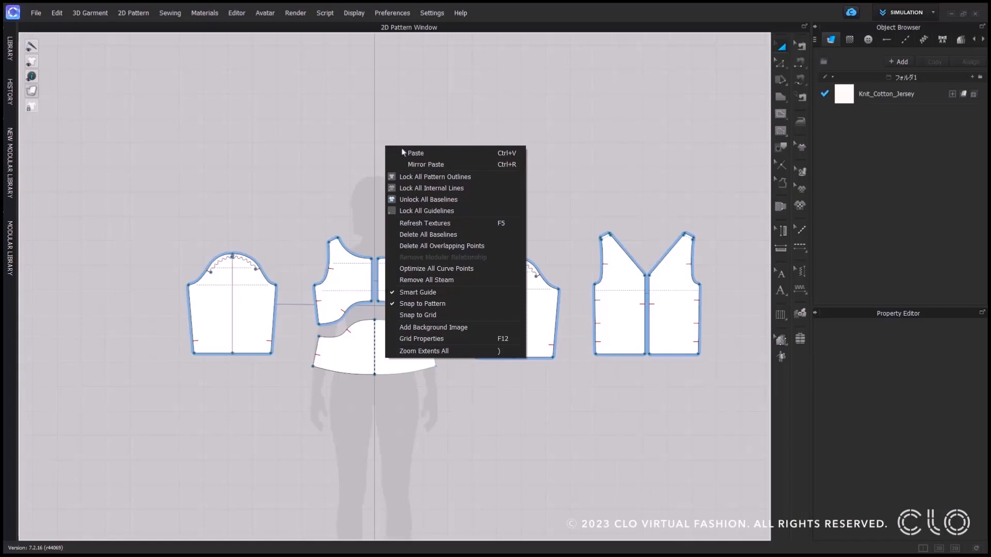
{"action": "left_click", "coordinate": [441, 269]}
{"action": "left_click", "coordinate": [780, 63]}
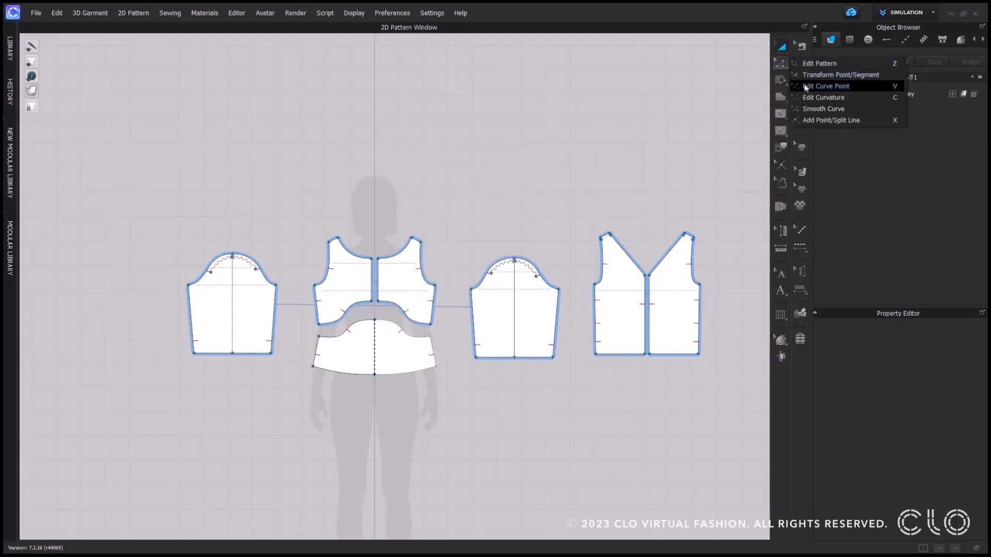
{"action": "left_click", "coordinate": [825, 86]}
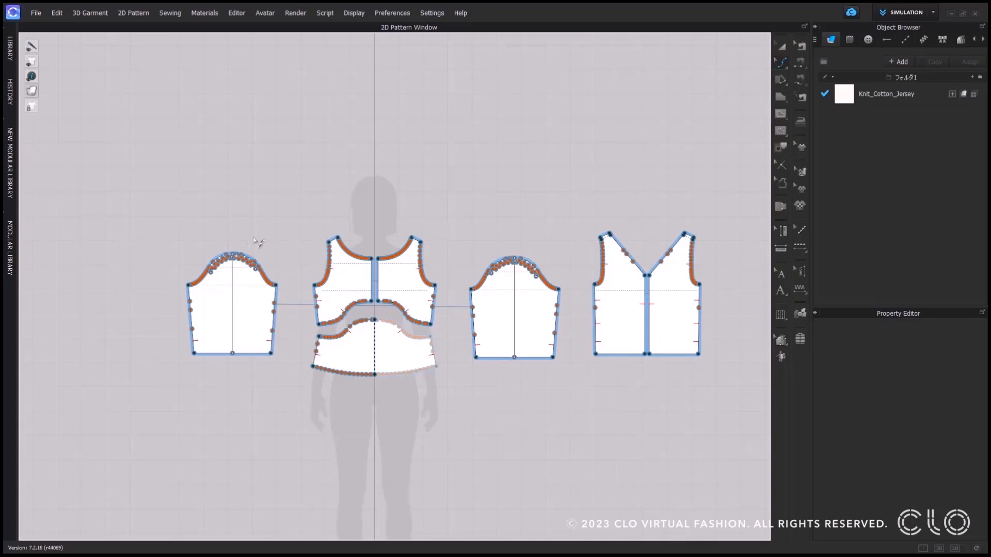
{"action": "left_click", "coordinate": [782, 50]}
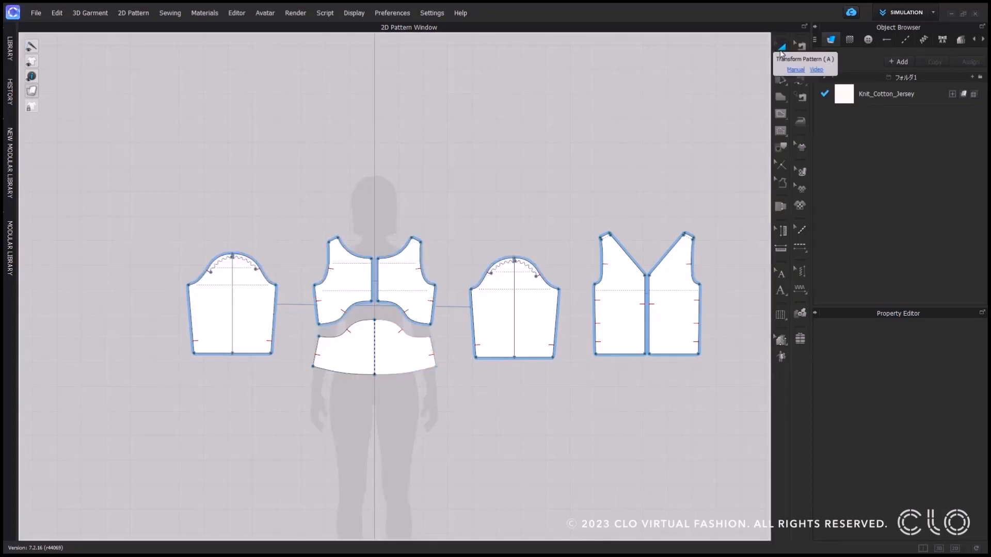
Optimize all curve points across the 2D patterns with Curve Points set to 50%
{"action": "right_click", "coordinate": [468, 193]}
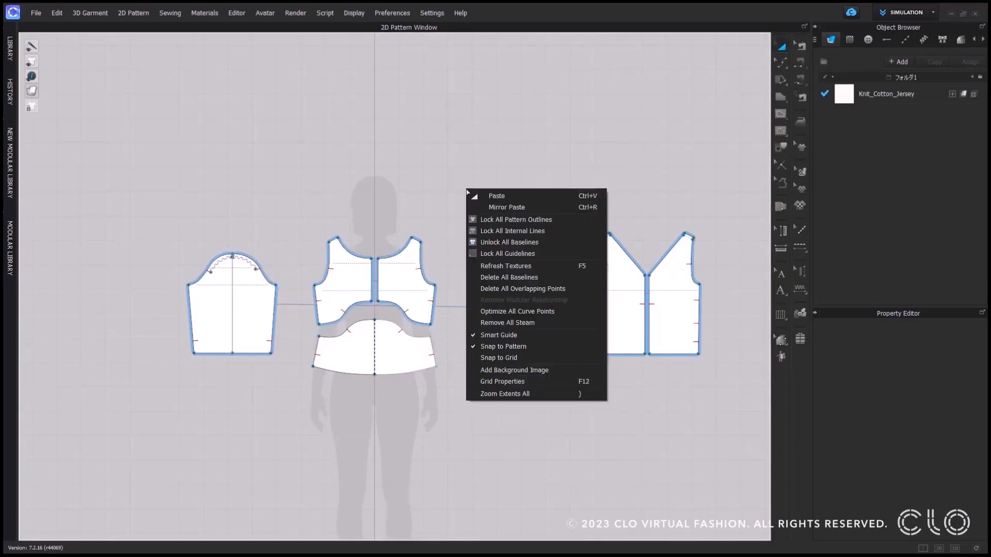
{"action": "left_click", "coordinate": [517, 311]}
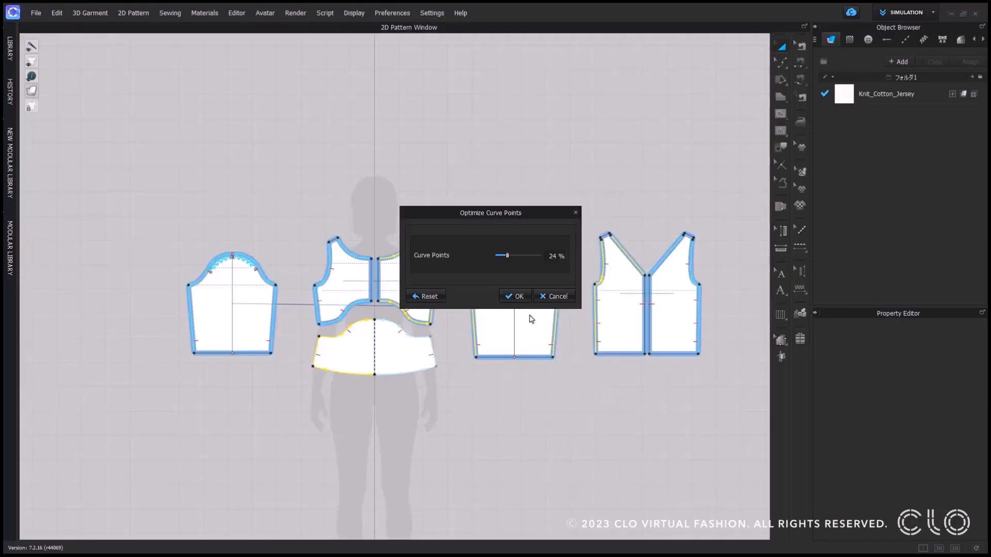
{"action": "left_click_drag", "start_coordinate": [500, 213], "coordinate": [493, 129]}
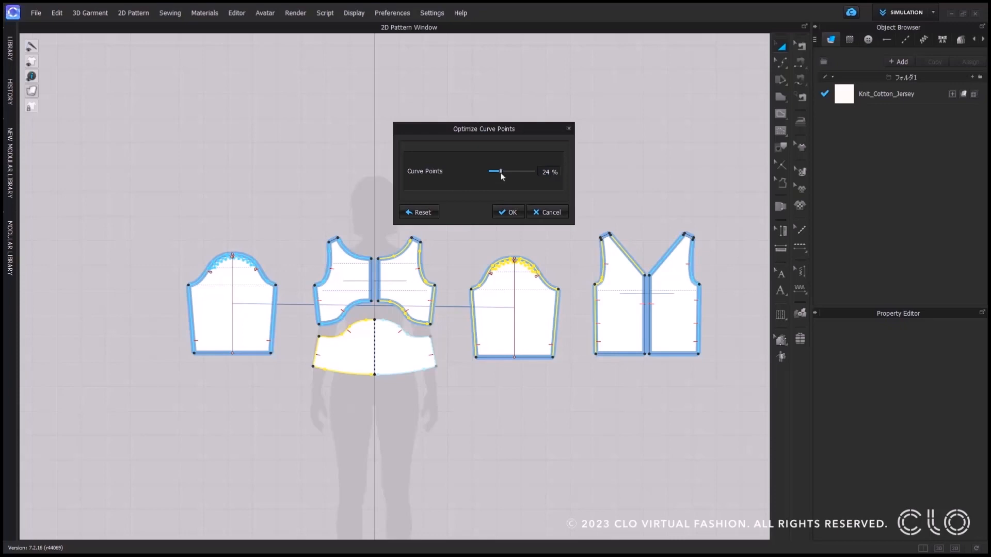
{"action": "left_click_drag", "start_coordinate": [501, 173], "coordinate": [511, 174]}
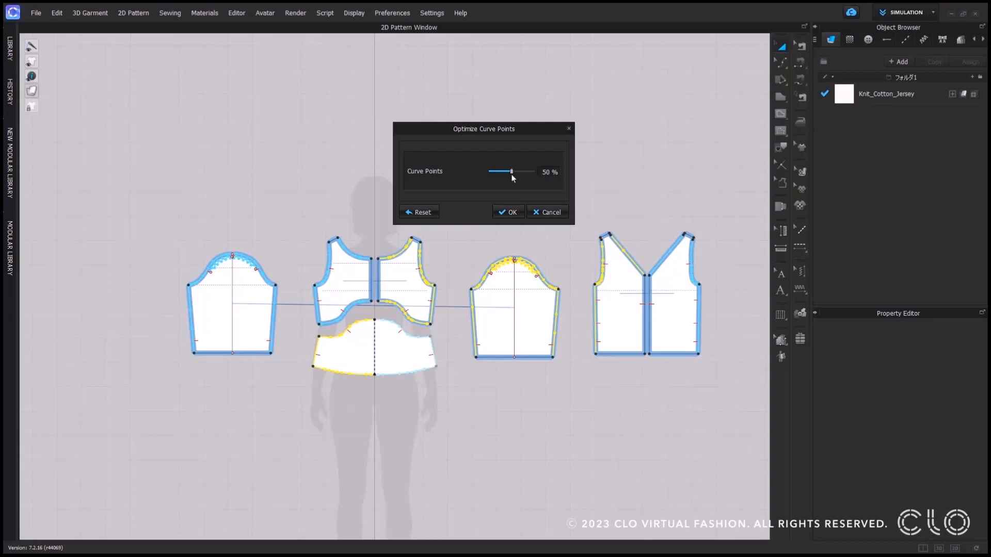
{"action": "left_click", "coordinate": [508, 213]}
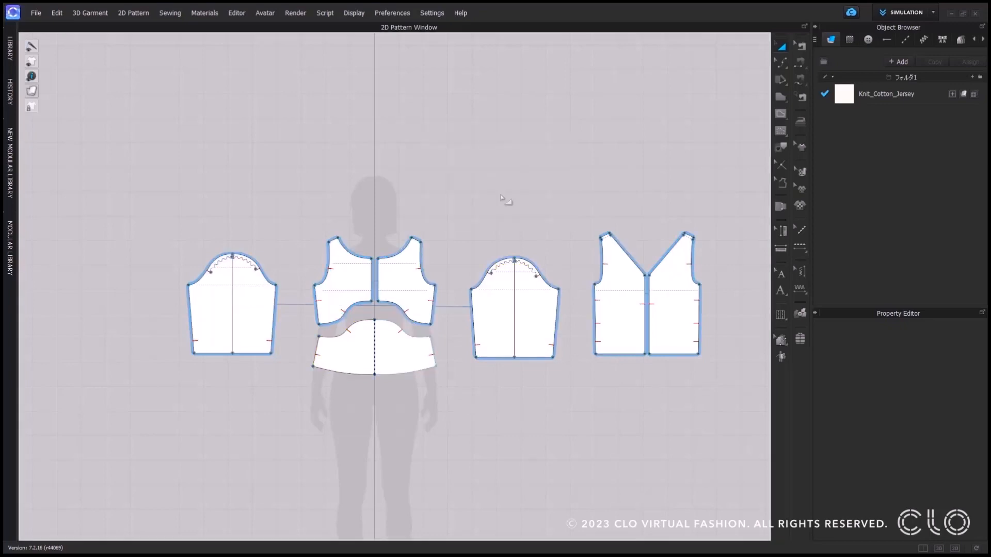
Check the optimized curve points on the front bodice and sleeve patterns with the Edit Curve Point tool
{"action": "left_click", "coordinate": [783, 63]}
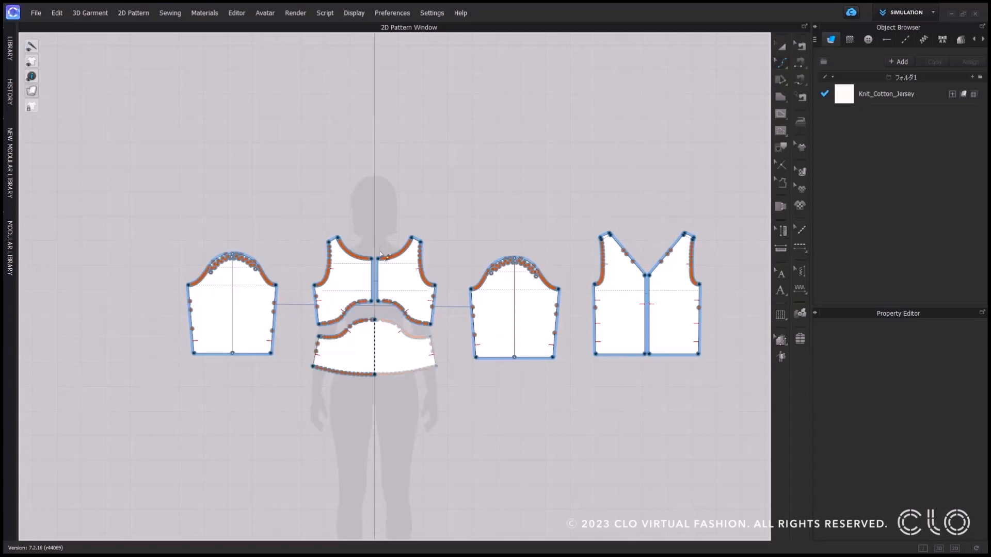
{"action": "scroll", "coordinate": [382, 266], "scroll_direction": "up", "scroll_amount": 4}
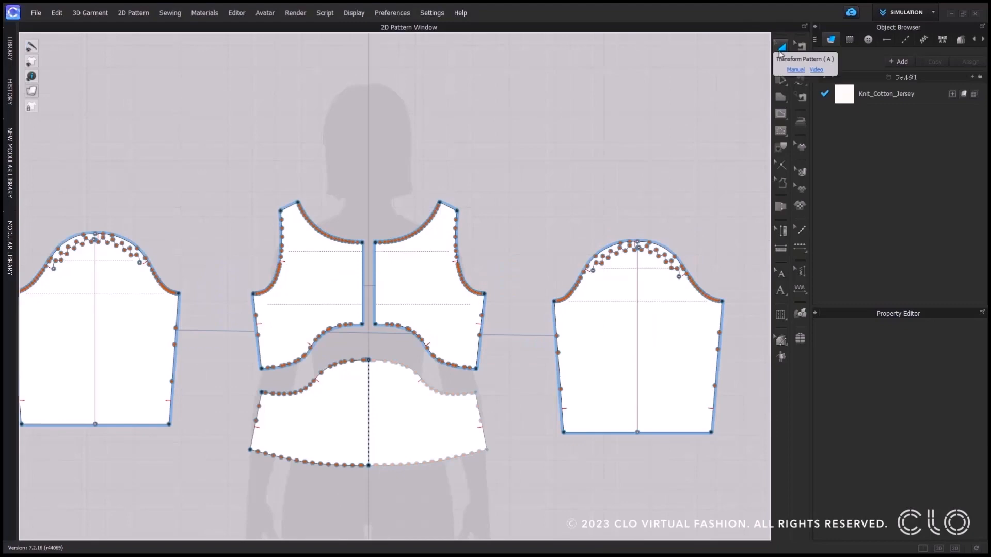
{"action": "left_click", "coordinate": [780, 52]}
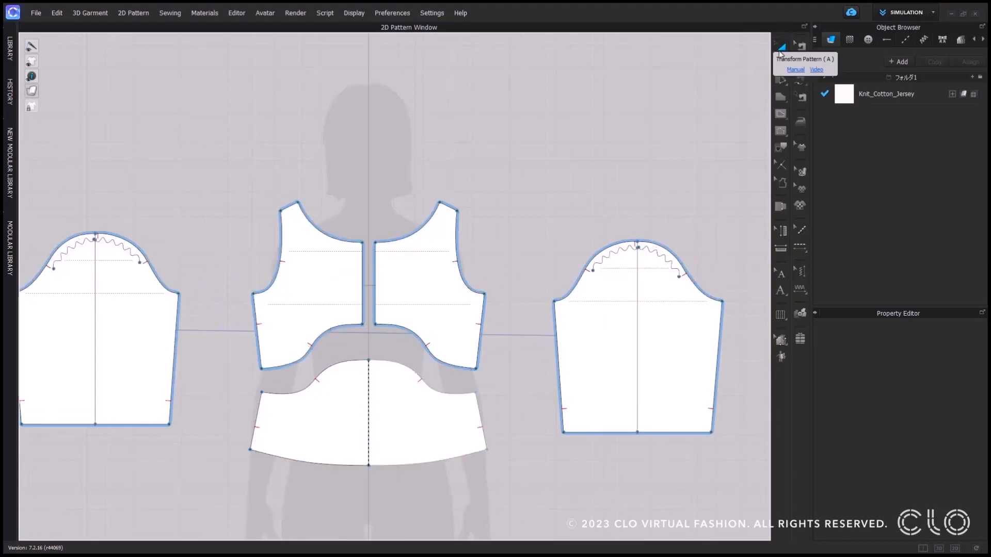
{"action": "right_click", "coordinate": [439, 243]}
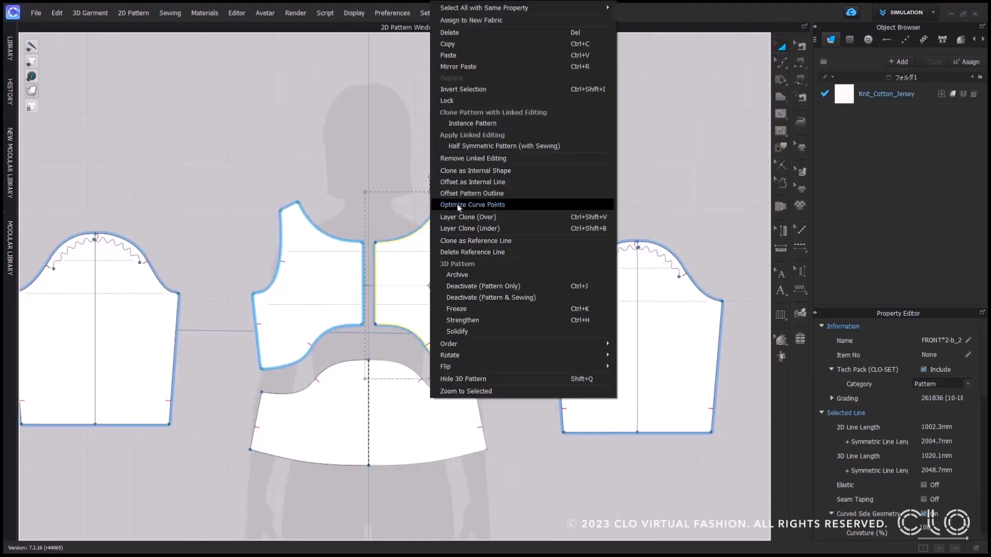
{"action": "left_click", "coordinate": [459, 206]}
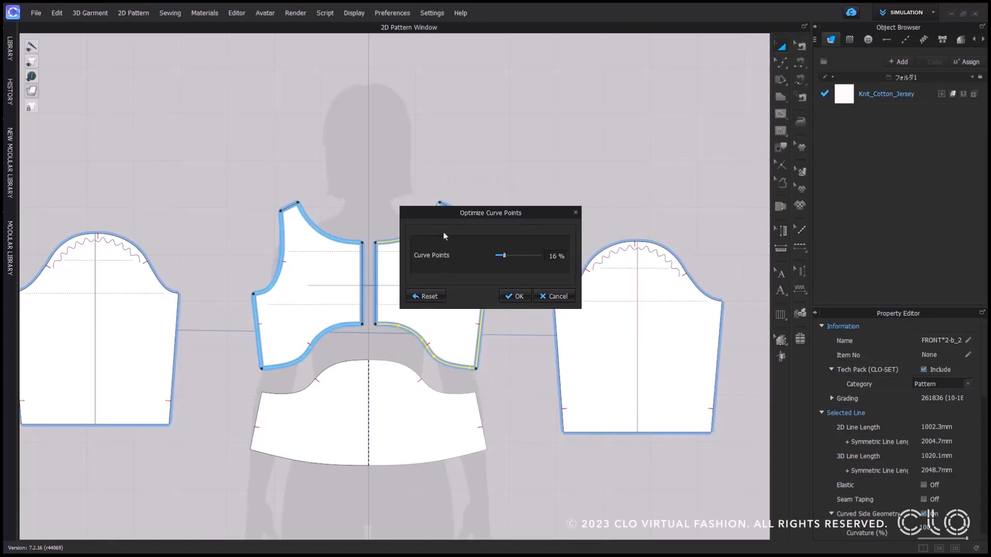
{"action": "left_click_drag", "start_coordinate": [468, 215], "coordinate": [539, 115]}
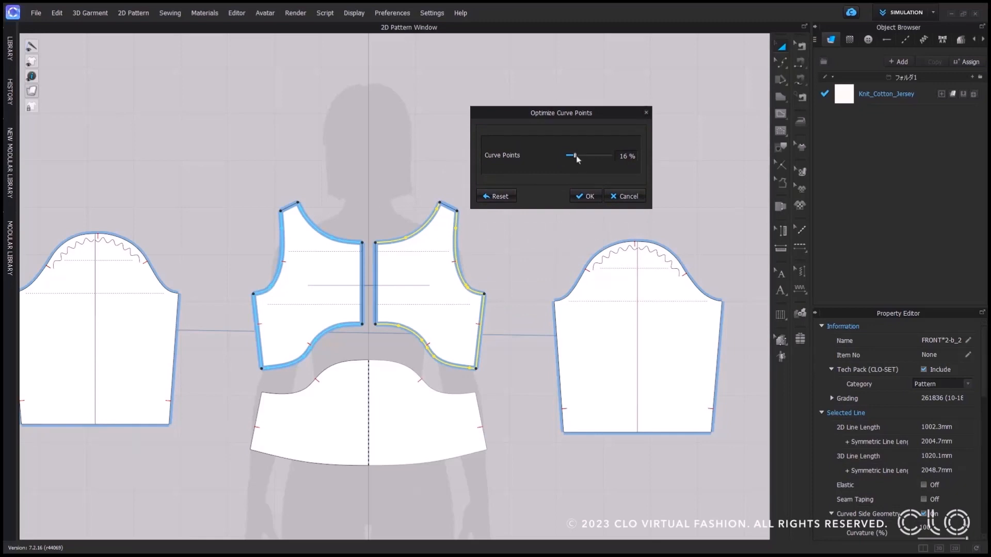
{"action": "mouse_move", "coordinate": [577, 158]}
{"action": "left_mouse_down"}
{"action": "mouse_move", "coordinate": [606, 161]}
{"action": "mouse_move", "coordinate": [585, 158]}
{"action": "left_mouse_up"}
{"action": "left_click", "coordinate": [621, 196]}
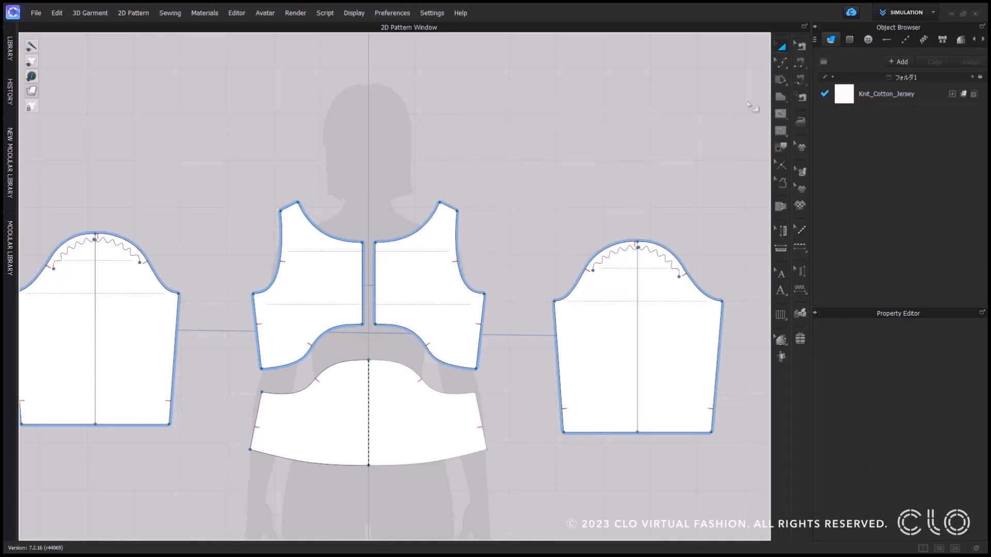
Check the curve points on the front bodice outlines with the Edit Curve Point tool
{"action": "left_click", "coordinate": [781, 62]}
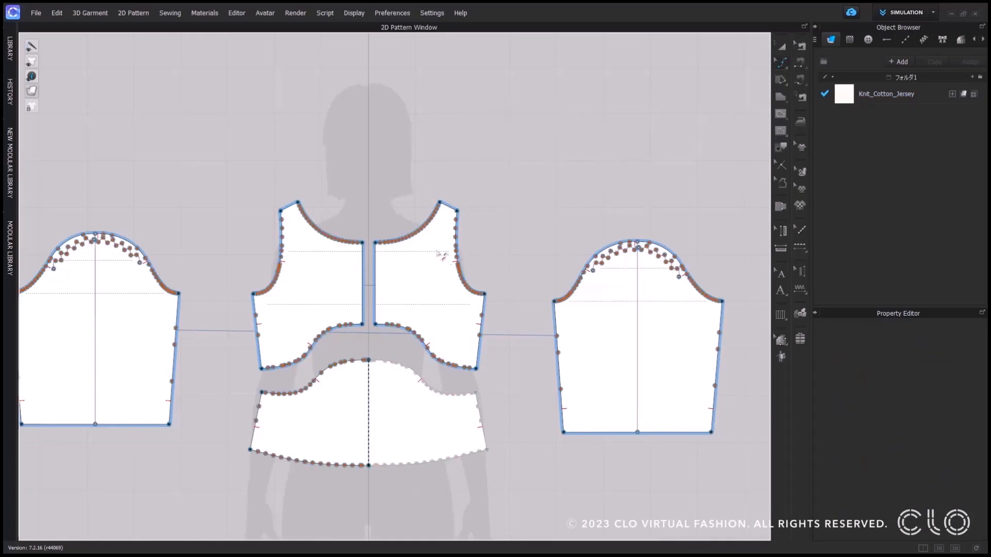
{"action": "scroll", "coordinate": [441, 253], "scroll_direction": "down", "scroll_amount": 2}
{"action": "scroll", "coordinate": [428, 238], "scroll_direction": "up", "scroll_amount": 3}
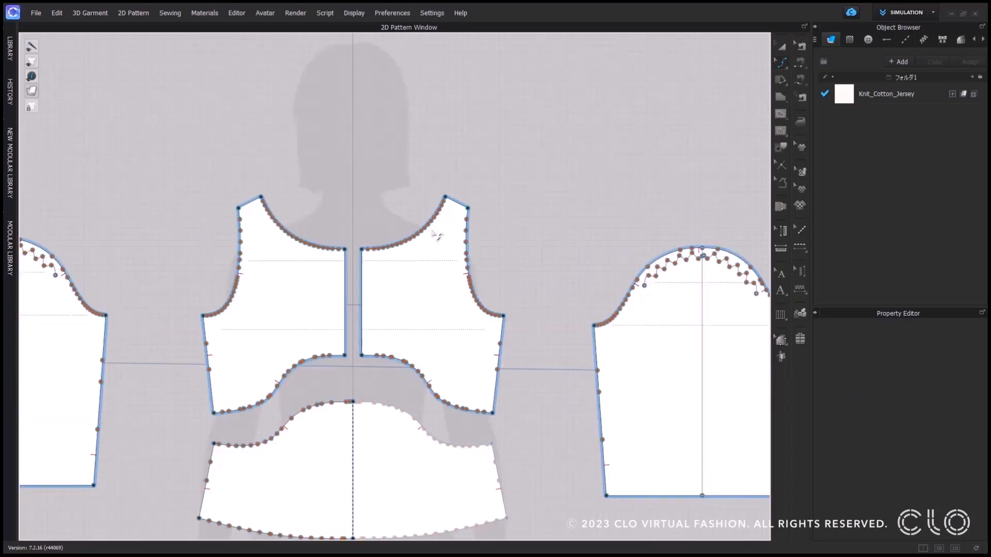
With the Edit Pattern tool, preview optimizing only the front neckline's curve points at 71%, and reset the setting
{"action": "left_click", "coordinate": [782, 63]}
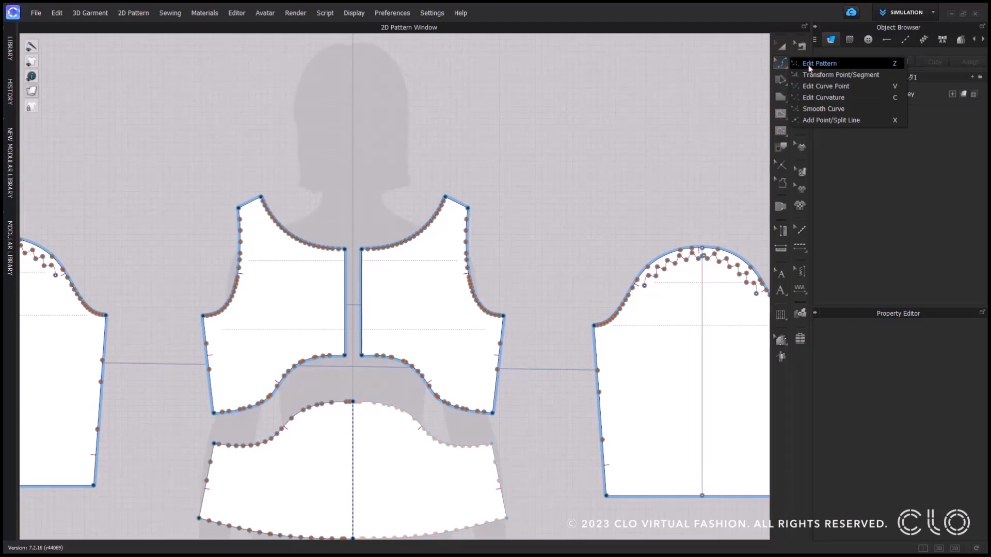
{"action": "left_click", "coordinate": [810, 64]}
{"action": "scroll", "coordinate": [426, 235], "scroll_direction": "up", "scroll_amount": 3}
{"action": "scroll", "coordinate": [426, 235], "scroll_direction": "up", "scroll_amount": 2}
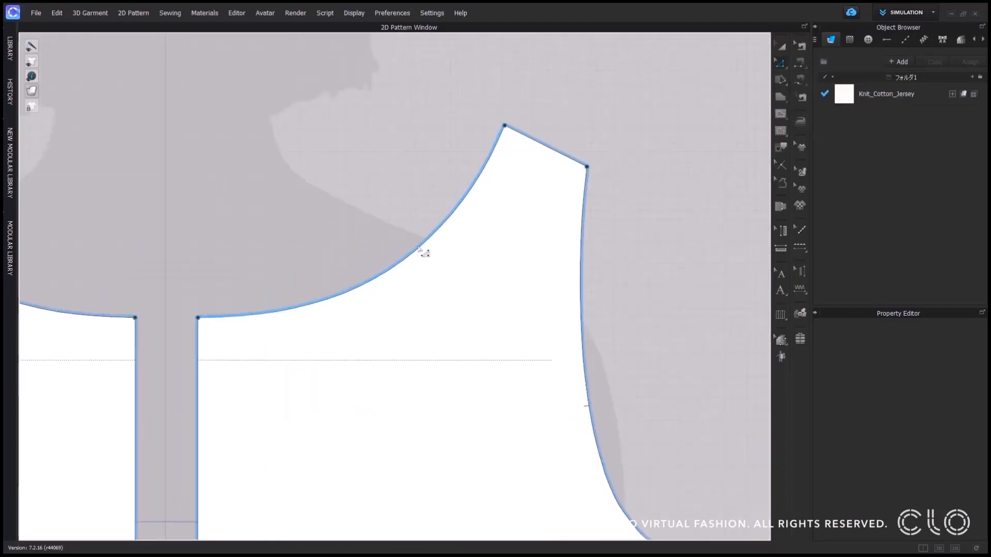
{"action": "right_click", "coordinate": [419, 249]}
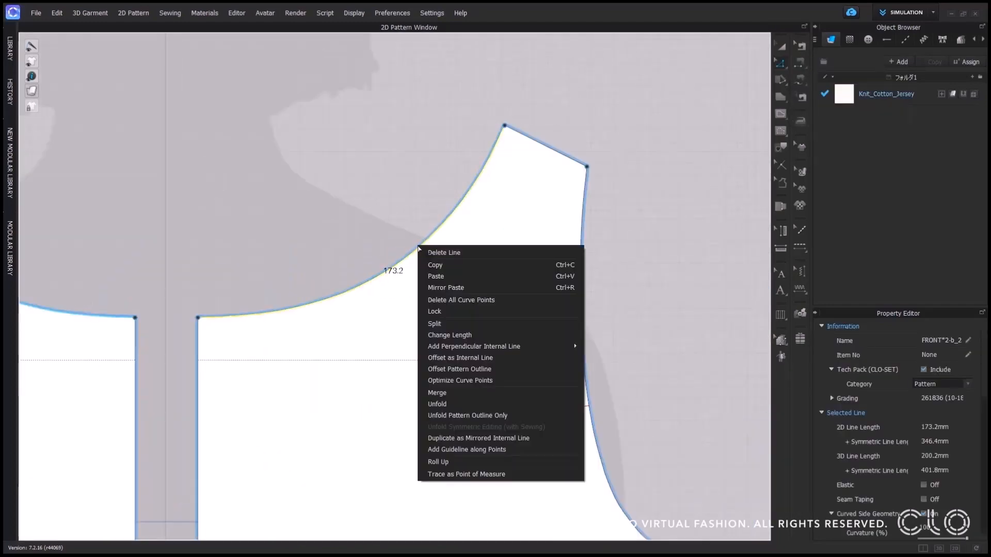
{"action": "left_click", "coordinate": [467, 381]}
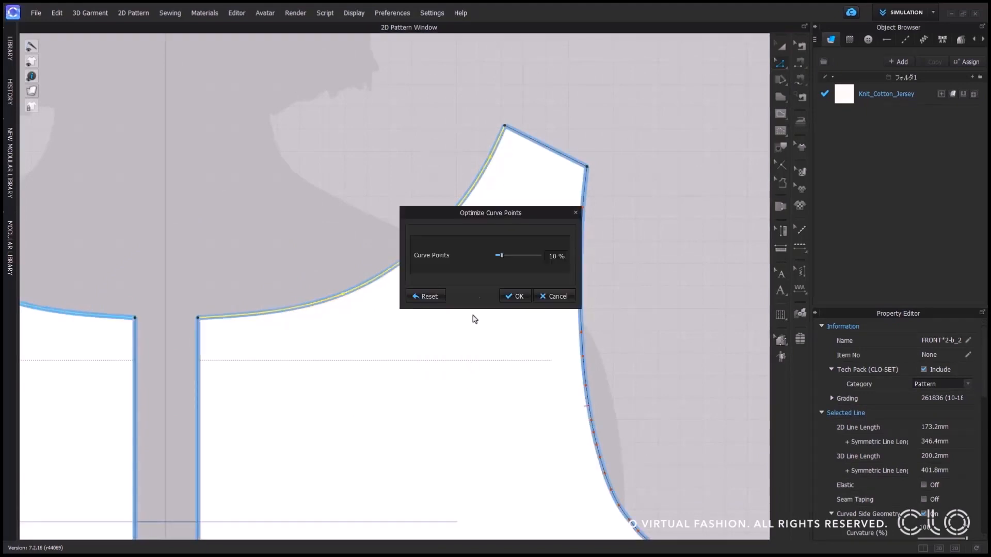
{"action": "left_click_drag", "start_coordinate": [449, 217], "coordinate": [624, 229]}
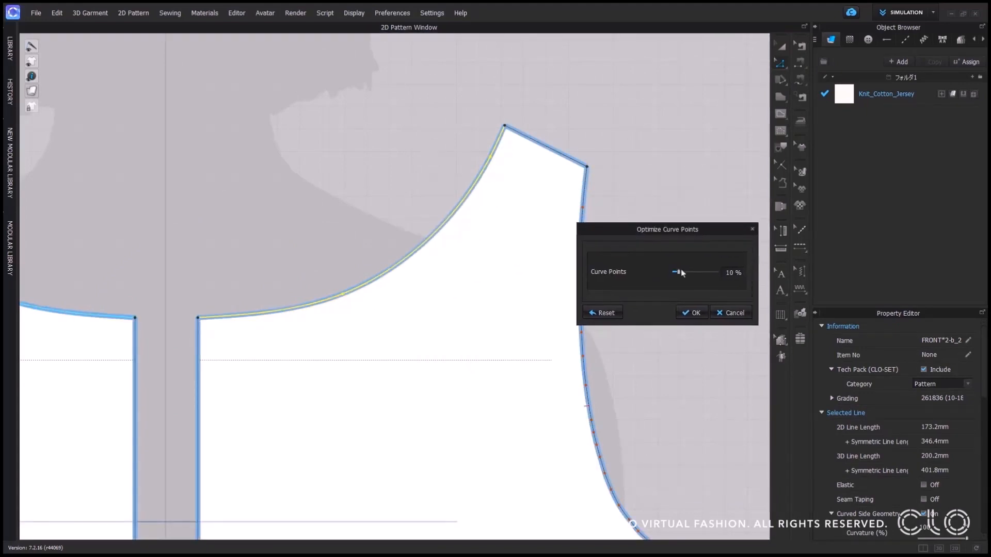
{"action": "left_click_drag", "start_coordinate": [679, 273], "coordinate": [703, 272]}
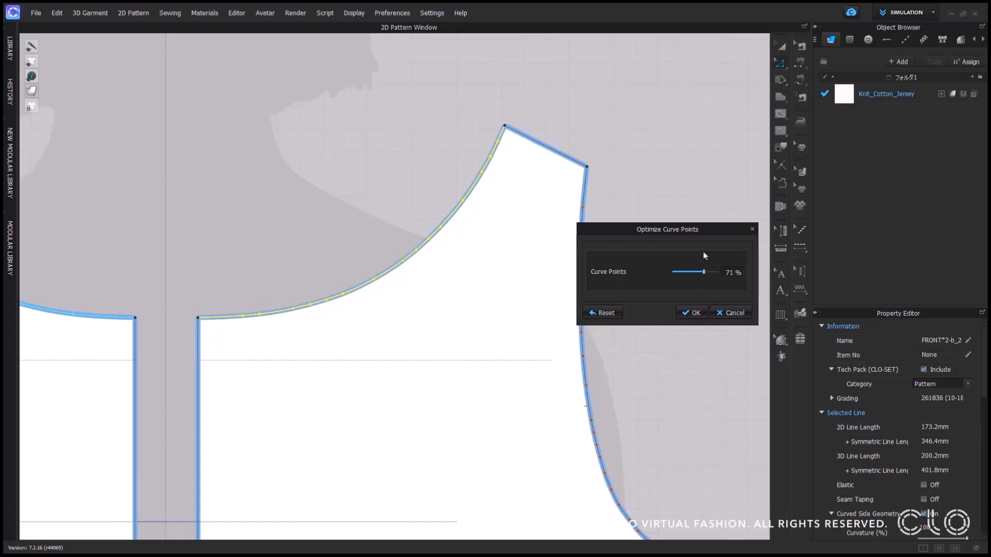
{"action": "left_click", "coordinate": [605, 312]}
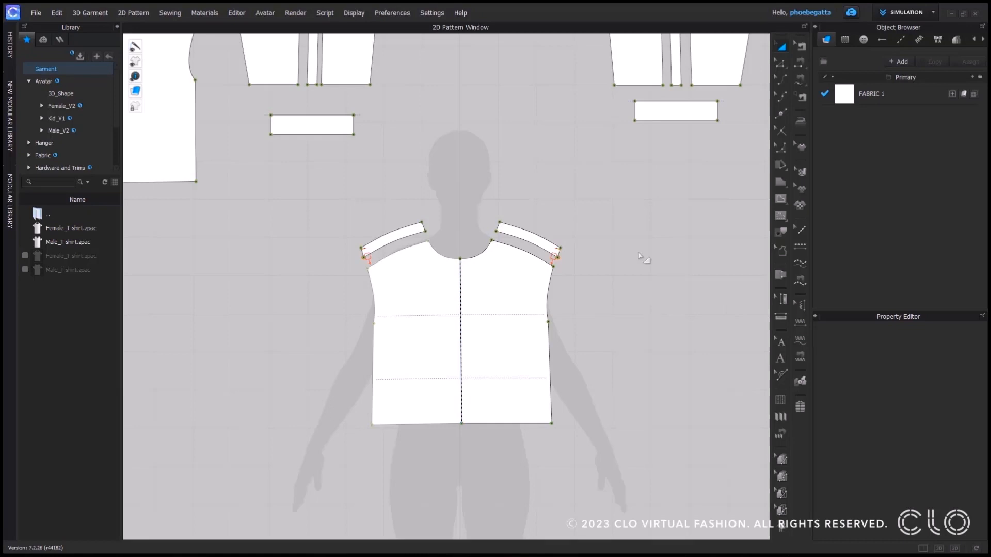
Clone the T-shirt's front body pattern as a reference line, then clear the selection
{"action": "left_click", "coordinate": [488, 308]}
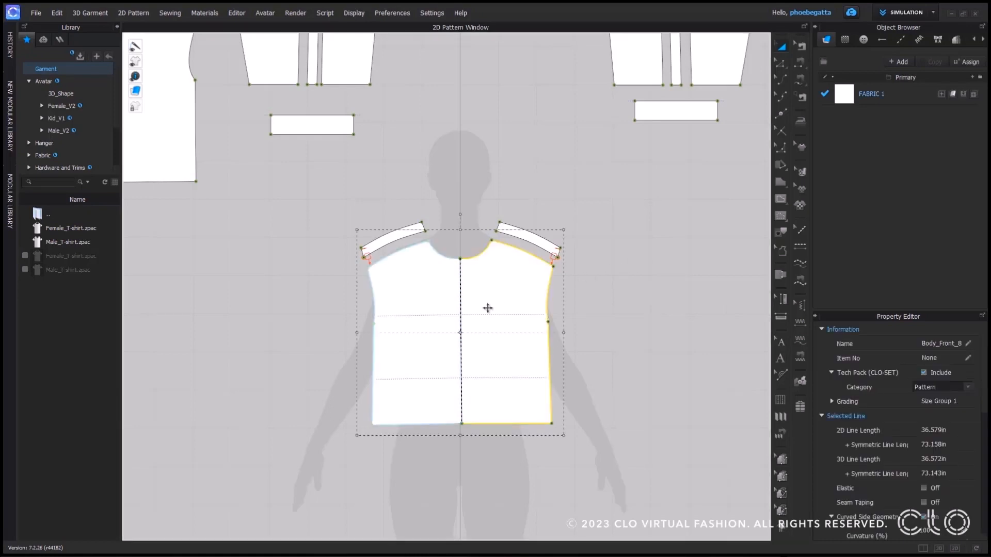
{"action": "right_click", "coordinate": [487, 308]}
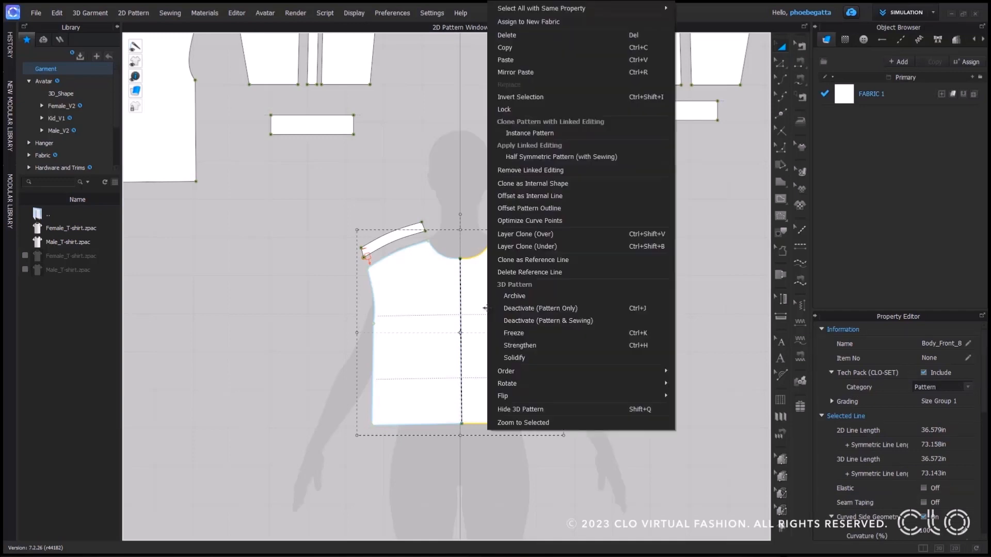
{"action": "left_click", "coordinate": [571, 259]}
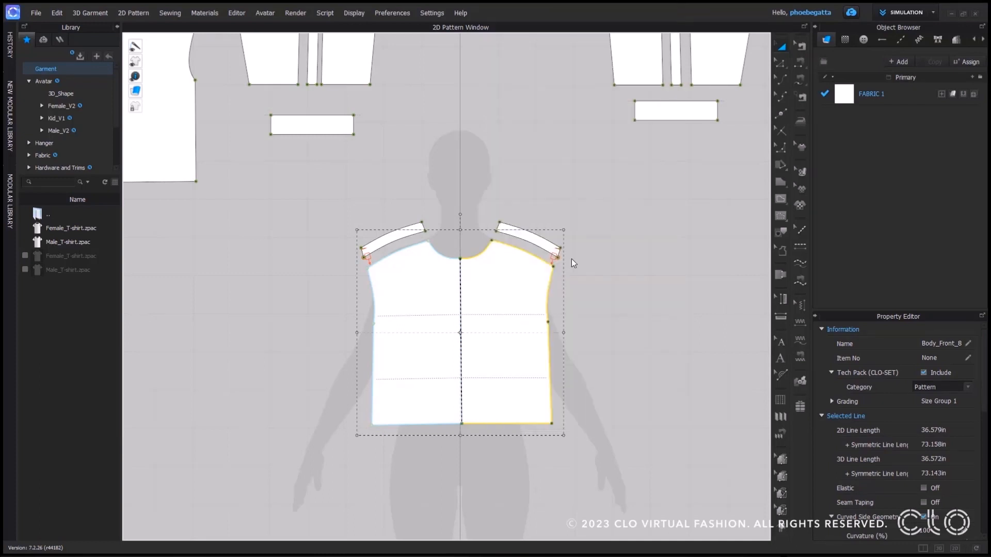
{"action": "left_click", "coordinate": [573, 260]}
Move the front body's hem line straight down by 4 in with the Edit Pattern tool
{"action": "key", "text": "z"}
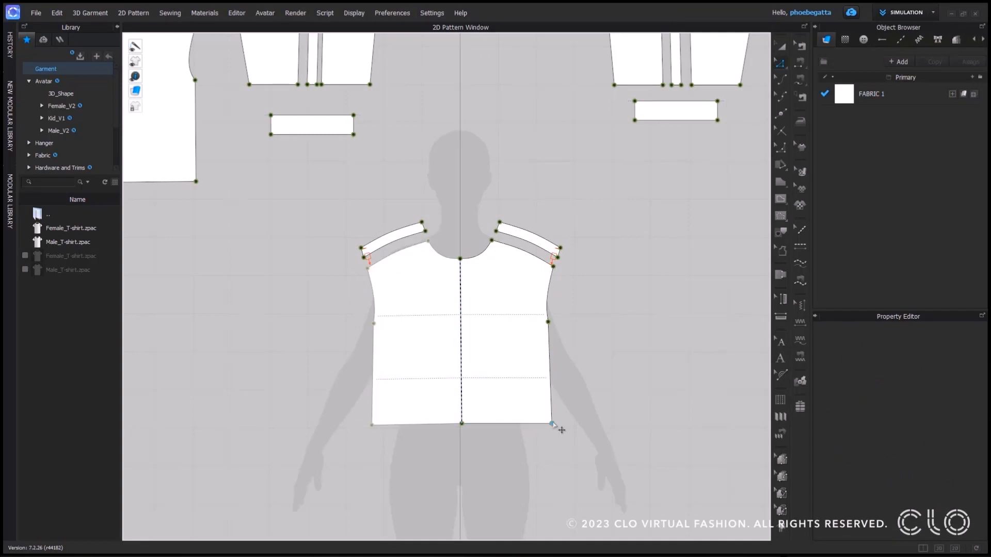
{"action": "left_click", "coordinate": [541, 424]}
{"action": "left_click_drag", "start_coordinate": [548, 430], "coordinate": [548, 445]}
{"action": "right_click", "coordinate": [547, 444]}
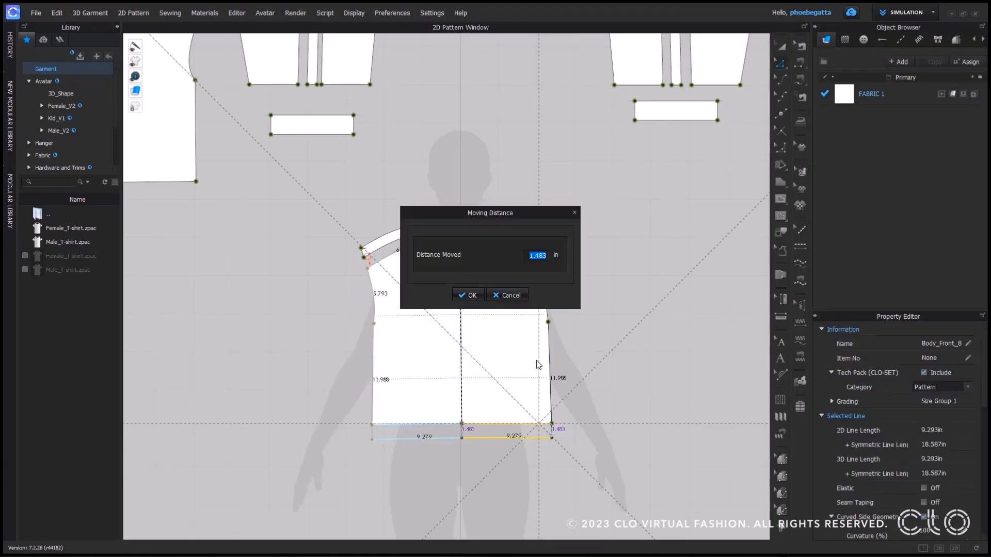
{"action": "type", "text": "4"}
{"action": "left_click", "coordinate": [468, 295]}
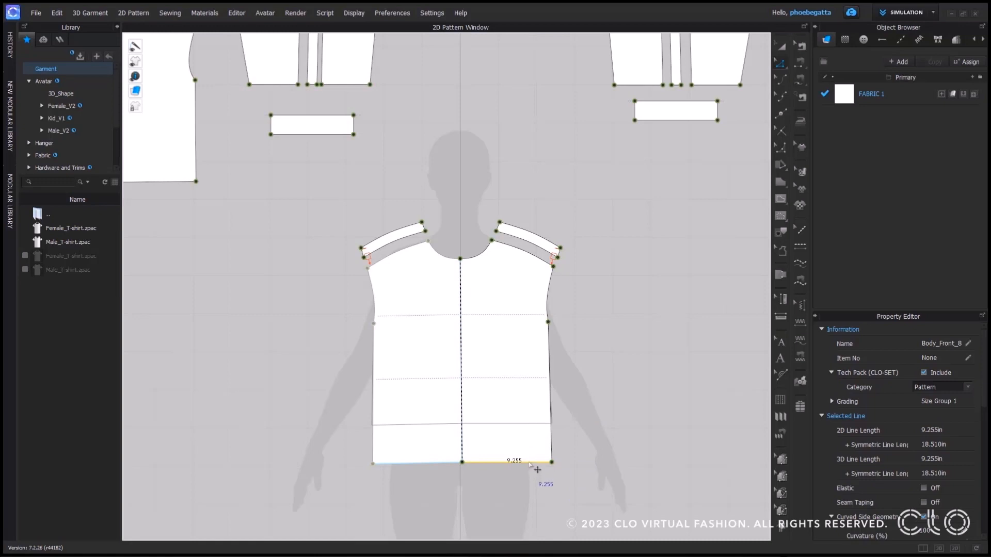
{"action": "left_click", "coordinate": [588, 430]}
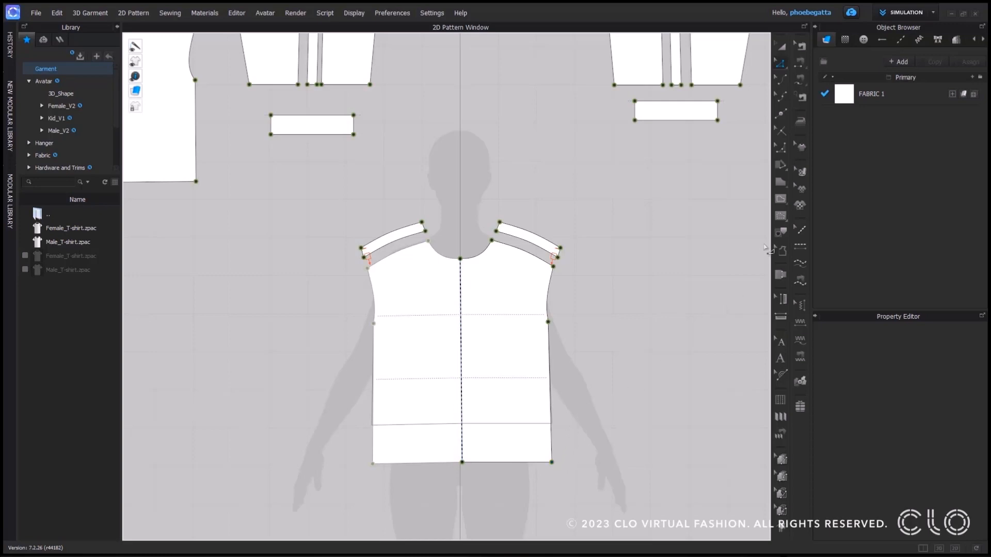
Trace the original hem reference line on the front body as an internal line
{"action": "left_click", "coordinate": [783, 233]}
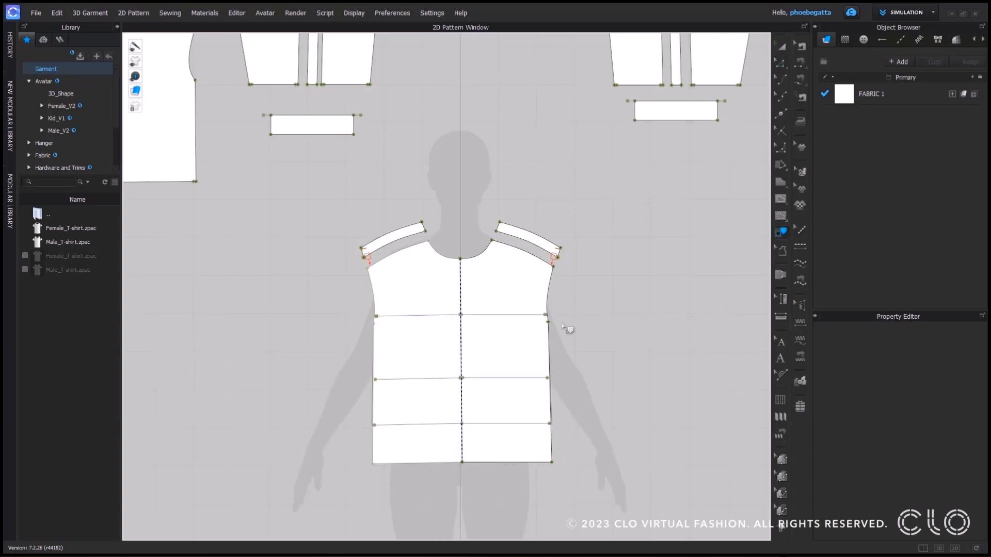
{"action": "left_click", "coordinate": [517, 431]}
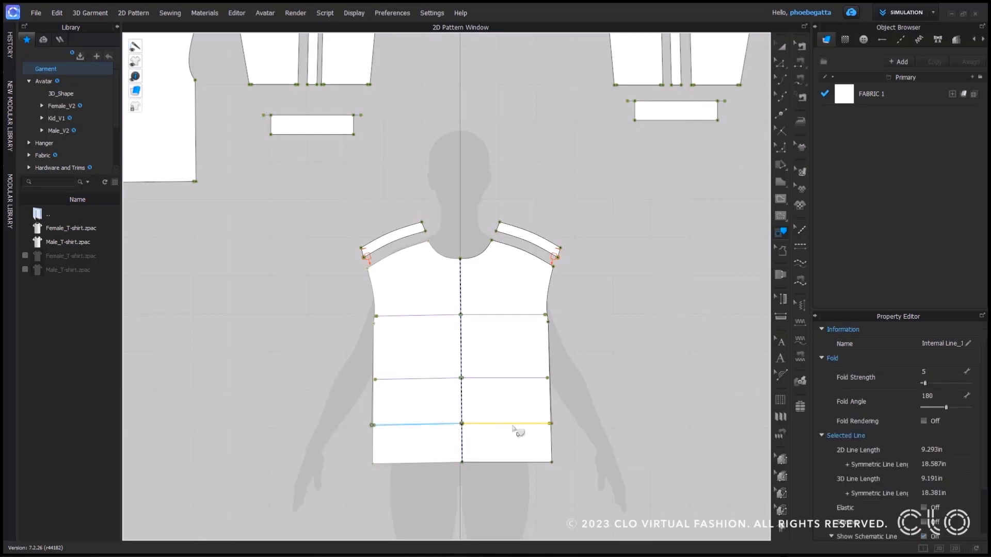
{"action": "right_click", "coordinate": [514, 427]}
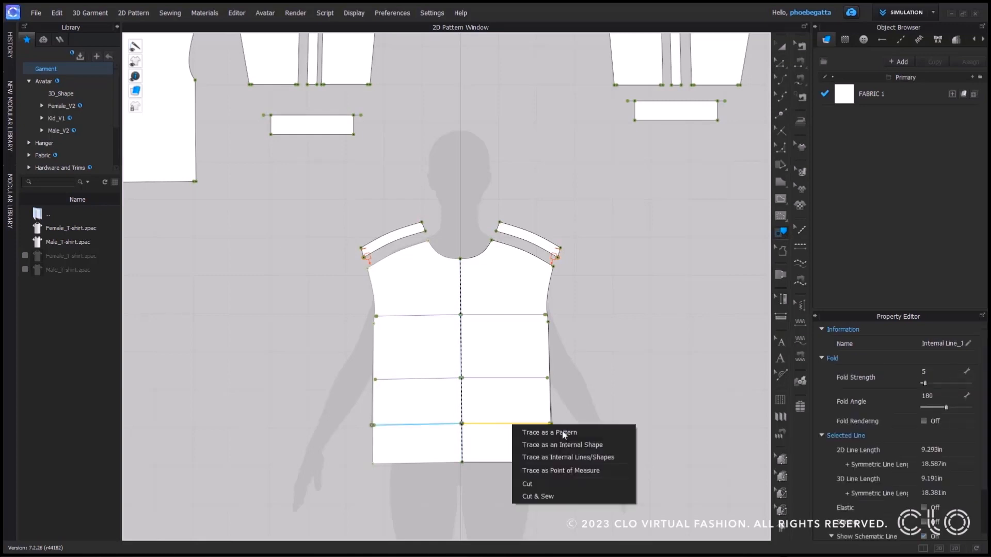
{"action": "left_click", "coordinate": [596, 457]}
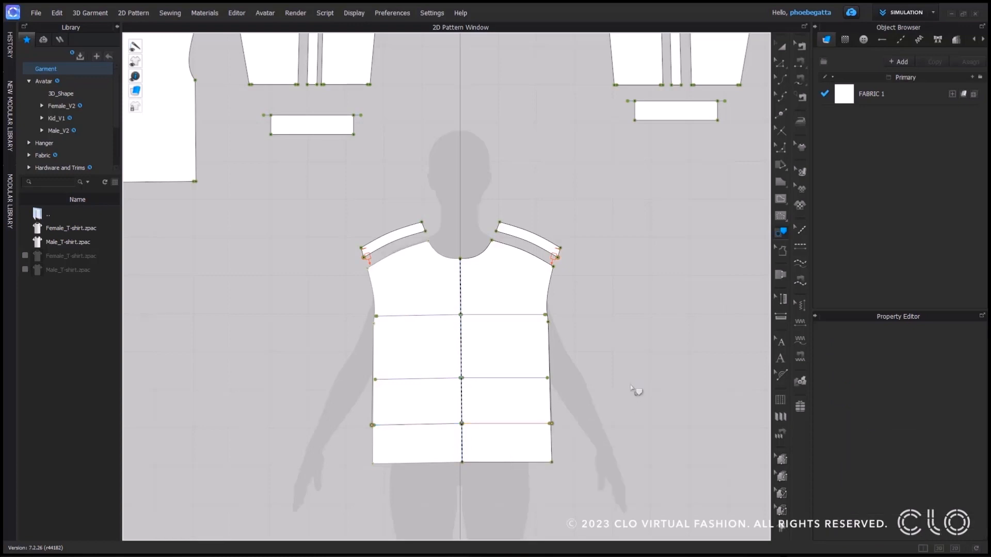
Replace the front body's lengthened hem outline with the traced internal line at the original hem
{"action": "left_click", "coordinate": [537, 464]}
{"action": "left_click", "coordinate": [529, 424], "text": "shift"}
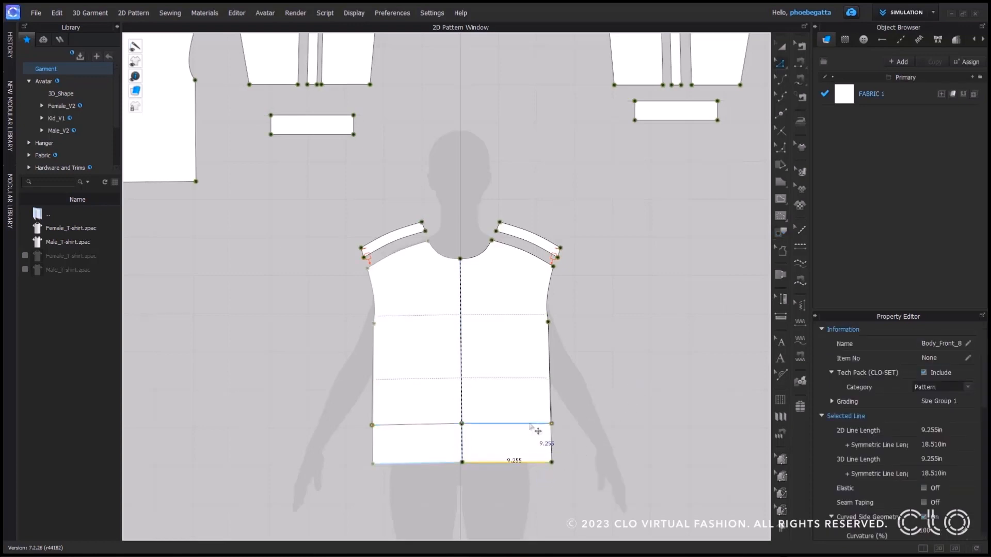
{"action": "right_click", "coordinate": [530, 424]}
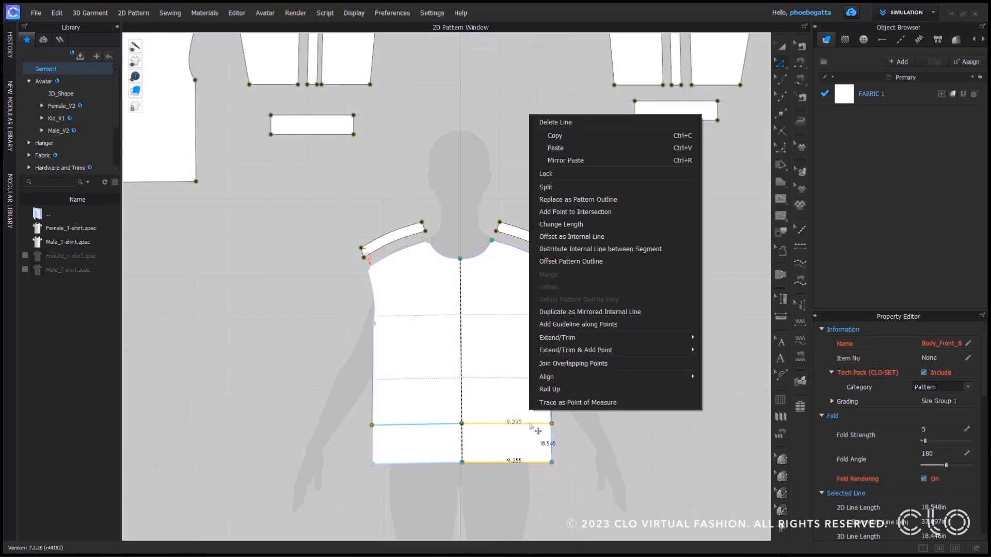
{"action": "left_click", "coordinate": [615, 200]}
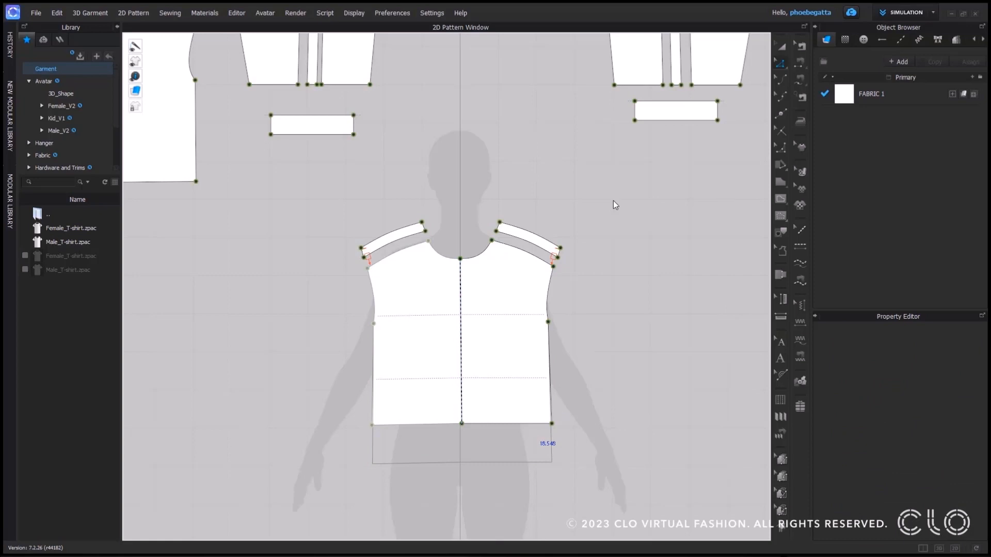
Trace the lower hem and side seam reference lines of the front body as internal lines
{"action": "left_click", "coordinate": [533, 463]}
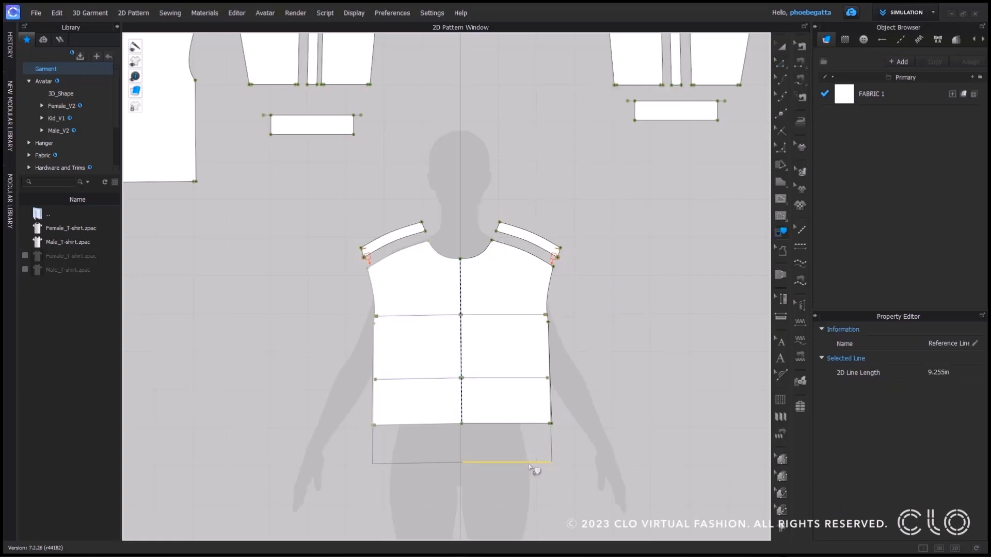
{"action": "left_click", "coordinate": [553, 452]}
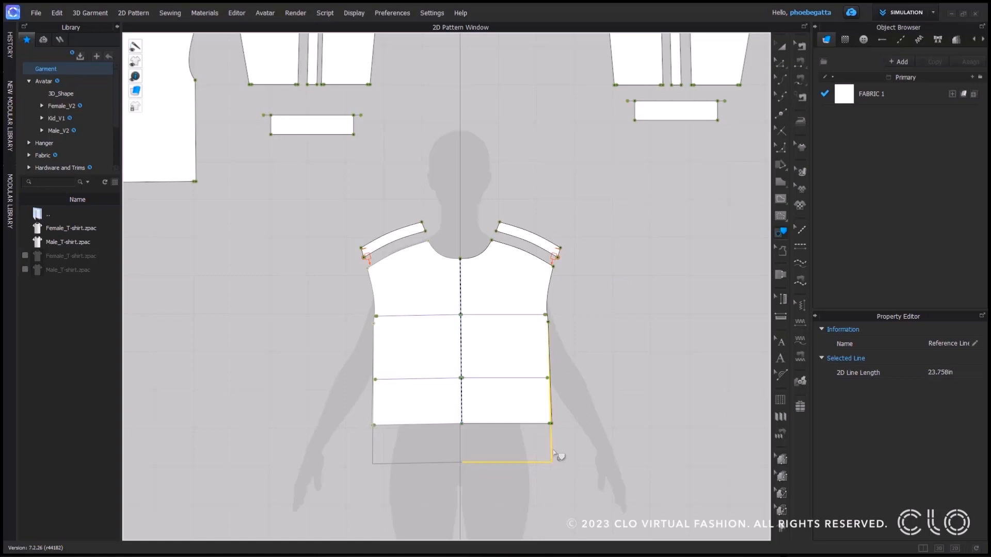
{"action": "left_click", "coordinate": [603, 422]}
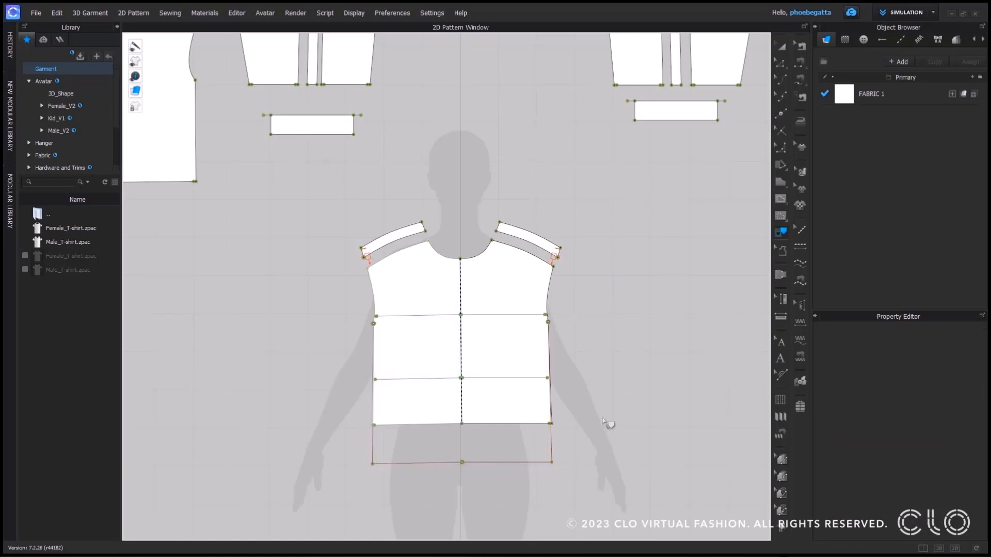
Replace the front body's hem outline with the traced internal line at the lower hem
{"action": "left_click", "coordinate": [529, 424]}
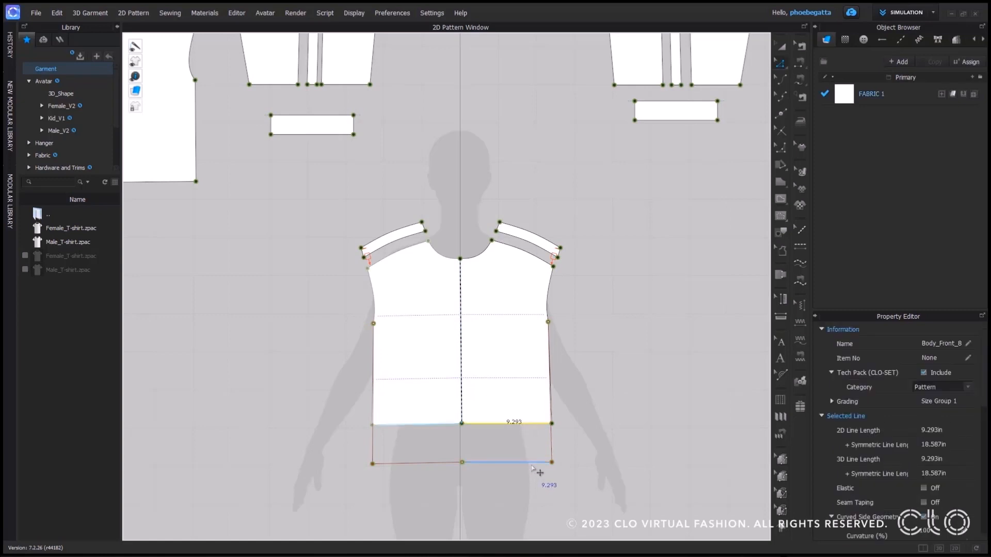
{"action": "left_click", "coordinate": [532, 463], "text": "shift"}
{"action": "right_click", "coordinate": [536, 466]}
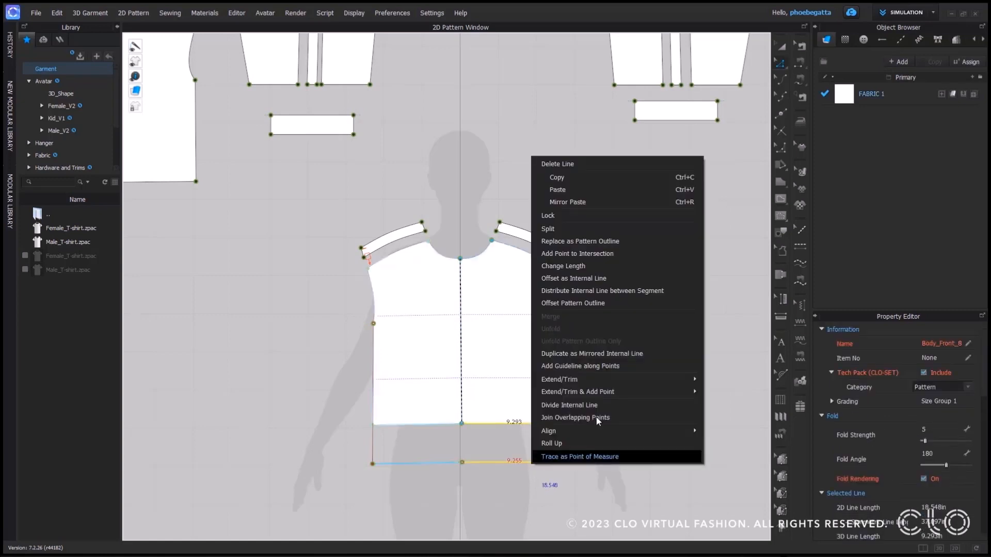
{"action": "left_click", "coordinate": [623, 243]}
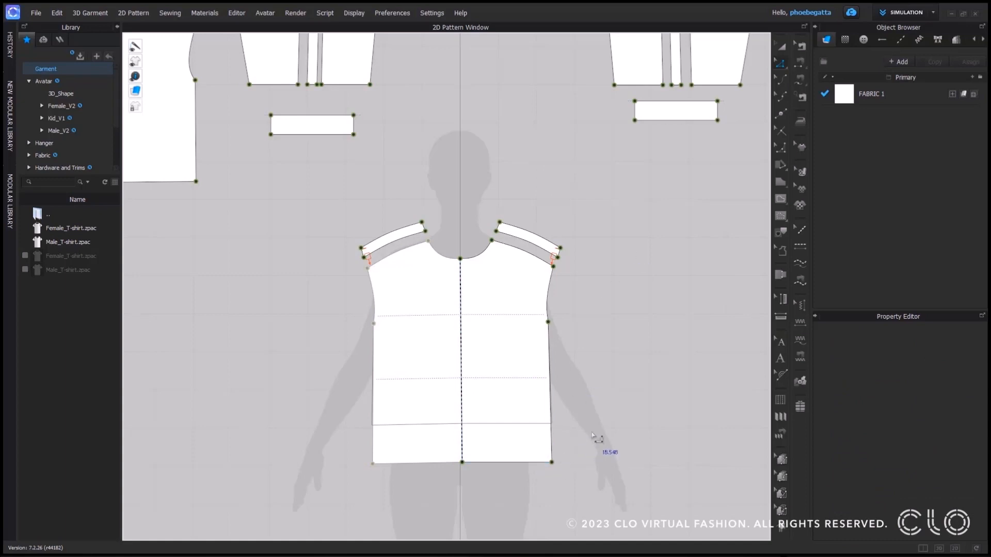
Undo the last replacement of the front body's hem outline
{"action": "key", "text": "ctrl+z"}
{"action": "left_click", "coordinate": [603, 395]}
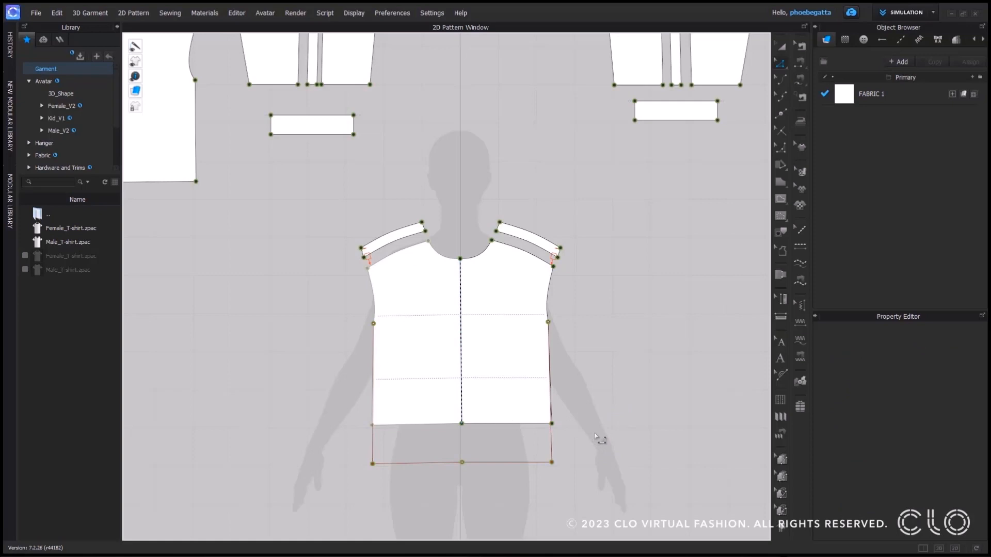
{"action": "scroll", "coordinate": [507, 395], "scroll_direction": "down", "scroll_amount": 1}
{"action": "middle_click_drag", "start_coordinate": [507, 395], "coordinate": [521, 376]}
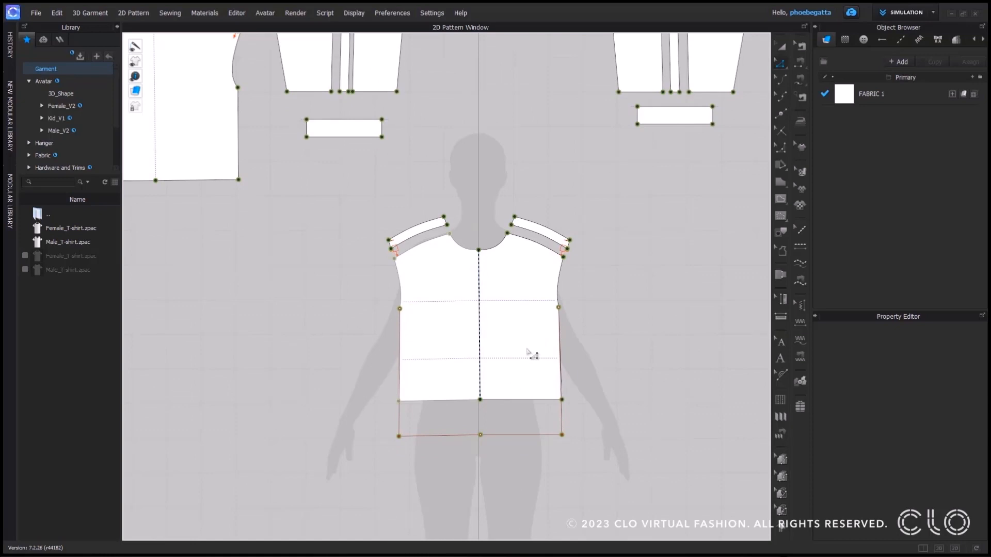
Draw an internal line about 9.02 in long from the front body's center line to the side seam, and cut and sew along it
{"action": "key", "text": "g"}
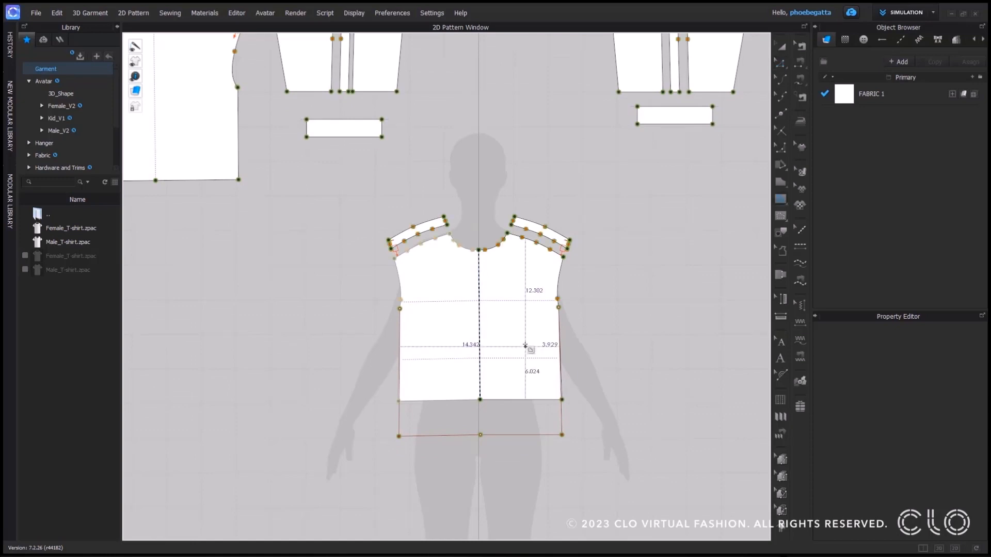
{"action": "left_click", "coordinate": [479, 308]}
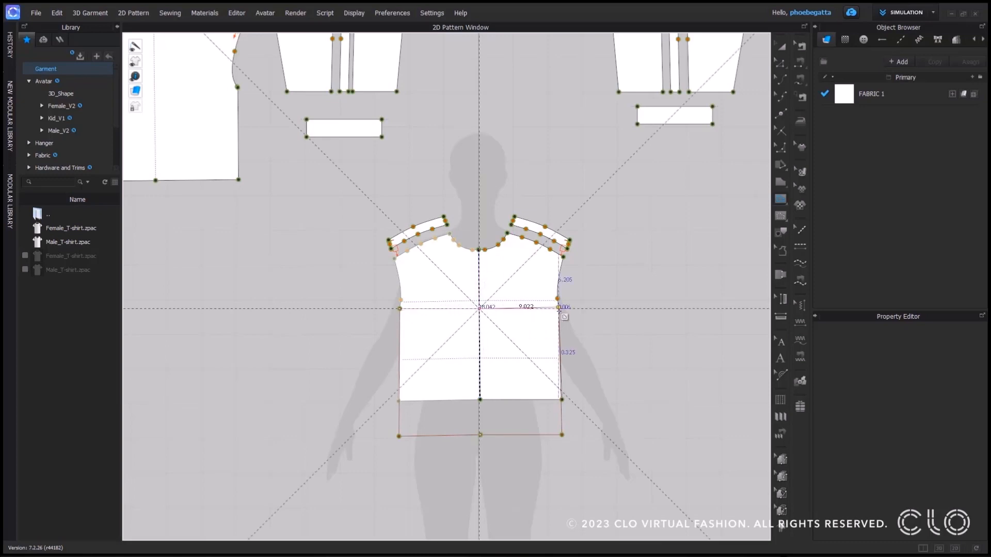
{"action": "double_click", "coordinate": [558, 308]}
{"action": "key", "text": "z"}
{"action": "right_click", "coordinate": [522, 308]}
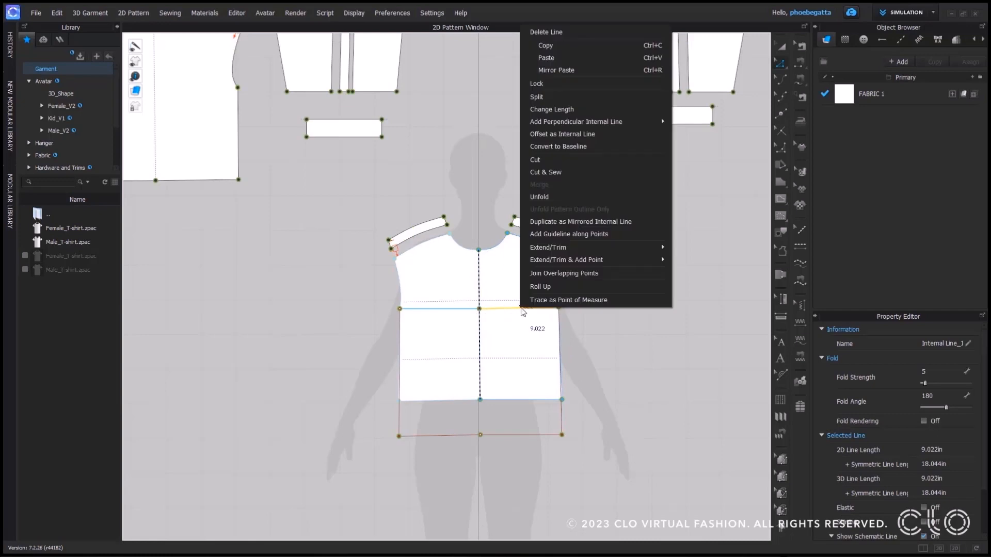
{"action": "left_click", "coordinate": [597, 172]}
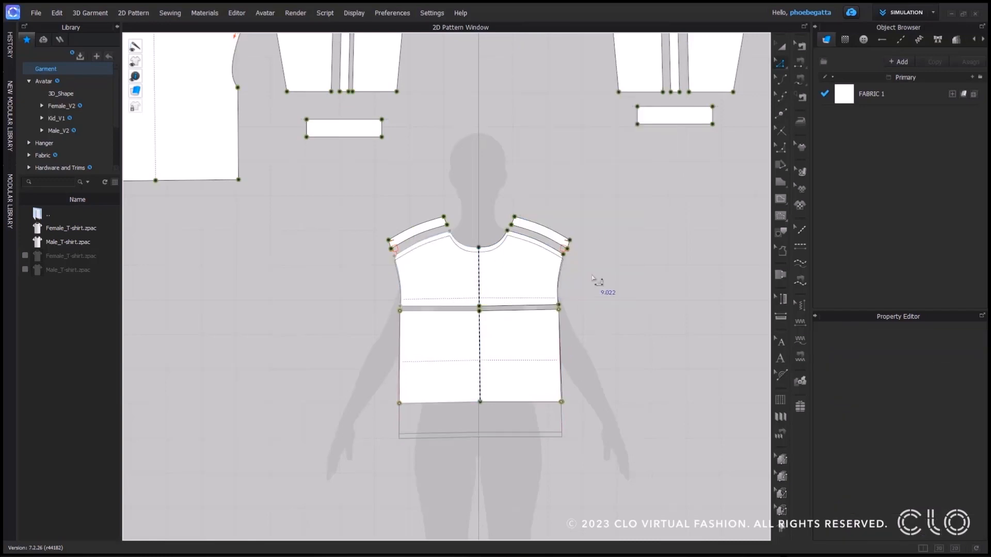
Move the cut-off upper front piece away from the lower front, beside the avatar silhouette
{"action": "left_click_drag", "start_coordinate": [527, 274], "coordinate": [721, 269]}
{"action": "middle_click_drag", "start_coordinate": [693, 287], "coordinate": [577, 276]}
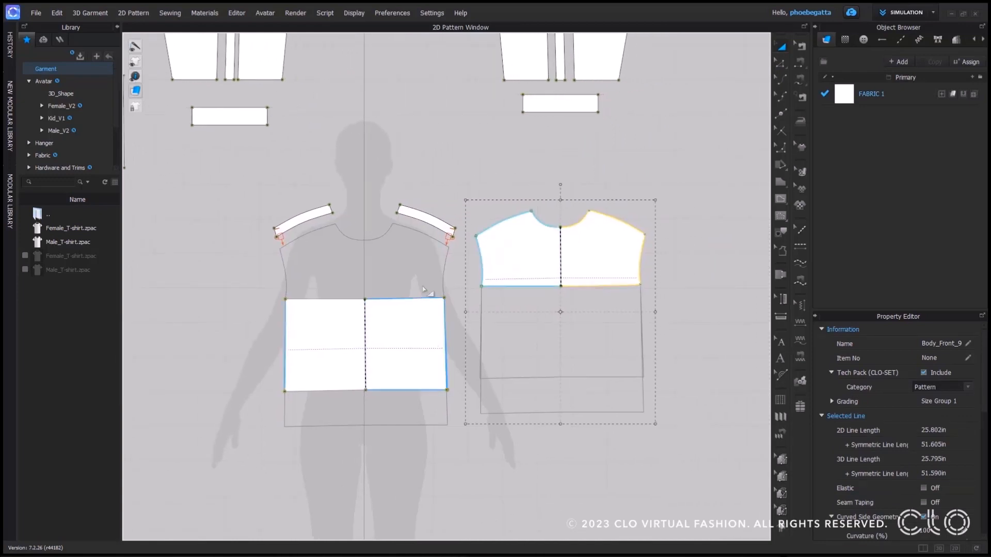
{"action": "left_click", "coordinate": [515, 184]}
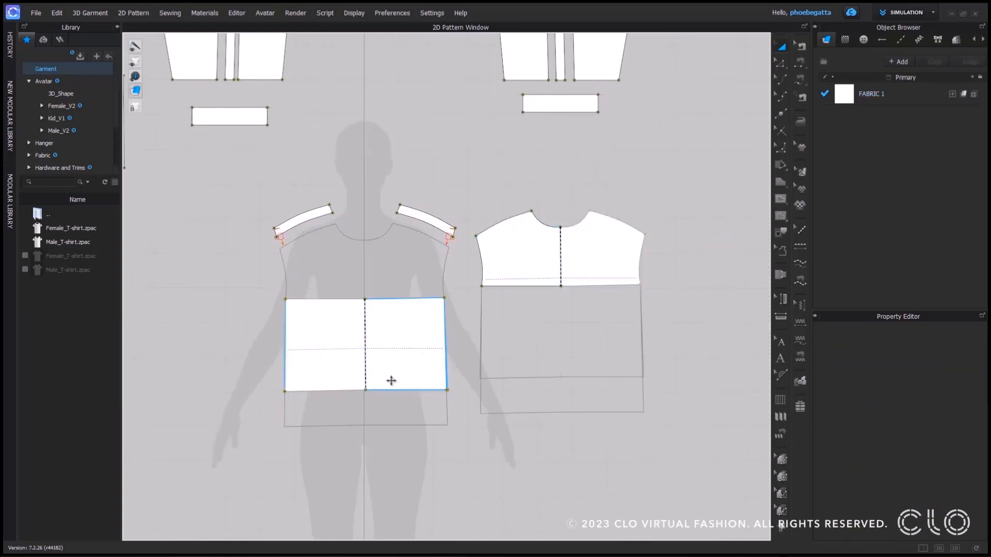
Draw a kangaroo pocket half as an internal line on the lower front, about 4.9 in wide at the top and 6.5 in at the bottom
{"action": "middle_click_drag", "start_coordinate": [432, 373], "coordinate": [490, 361]}
{"action": "scroll", "coordinate": [454, 356], "scroll_direction": "up", "scroll_amount": 3}
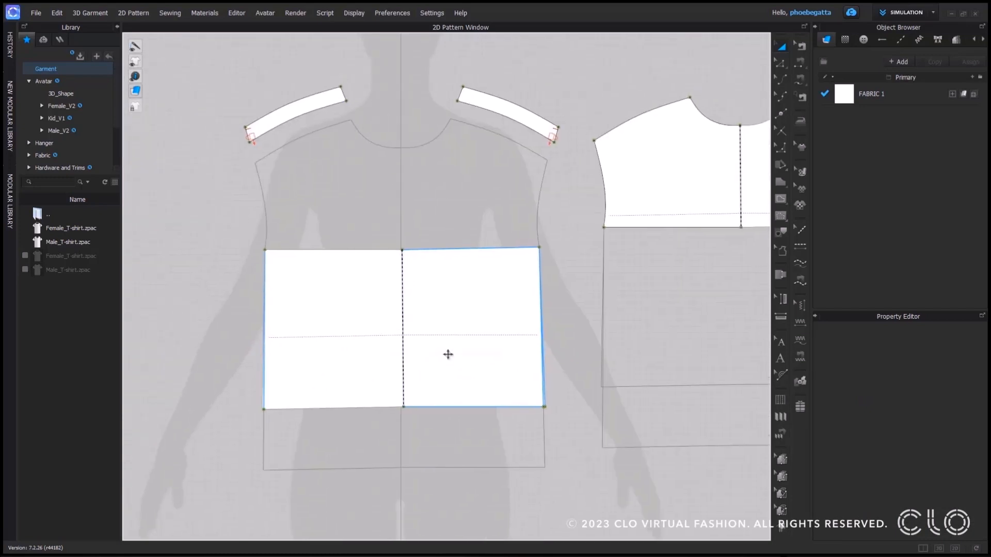
{"action": "key", "text": "g"}
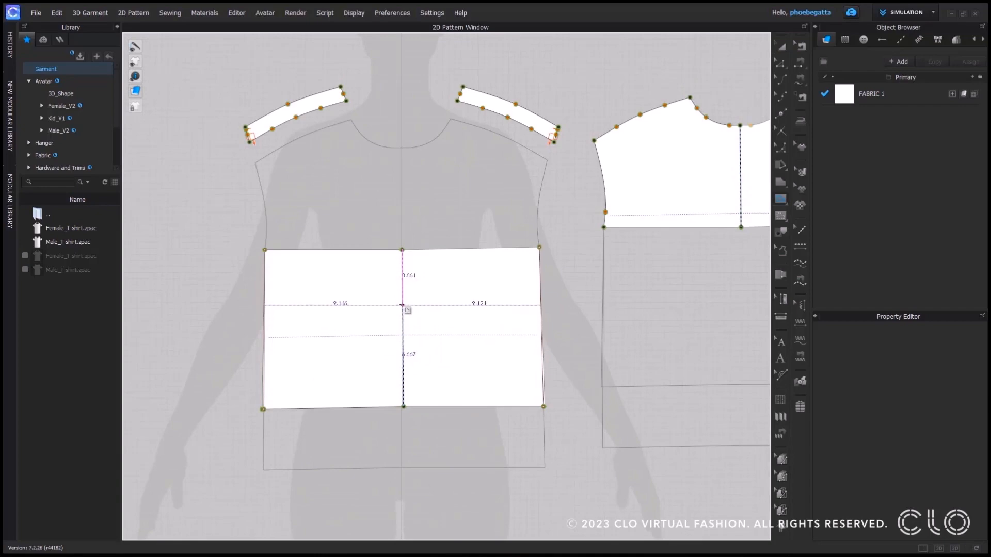
{"action": "left_click", "coordinate": [402, 303]}
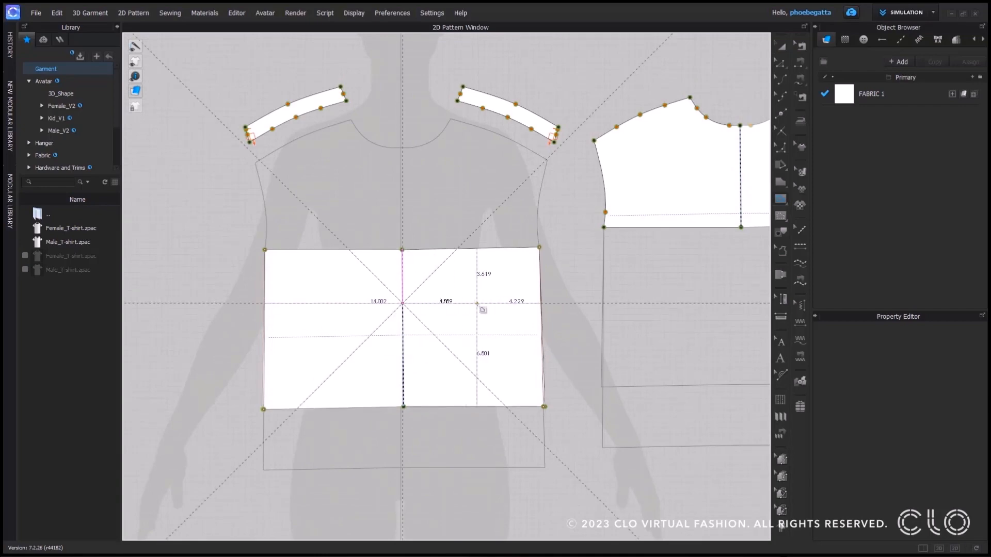
{"action": "left_click", "coordinate": [477, 304]}
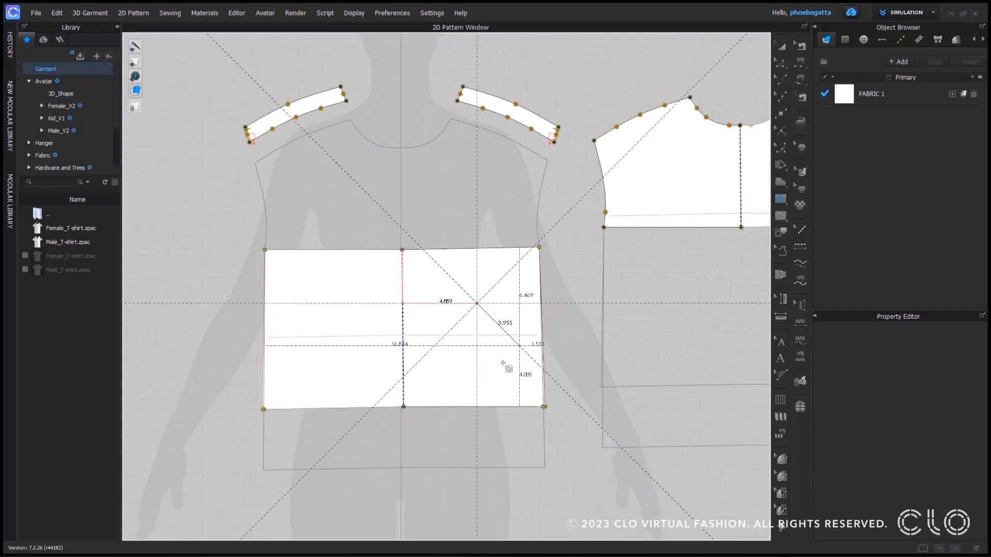
{"action": "left_click", "coordinate": [502, 389]}
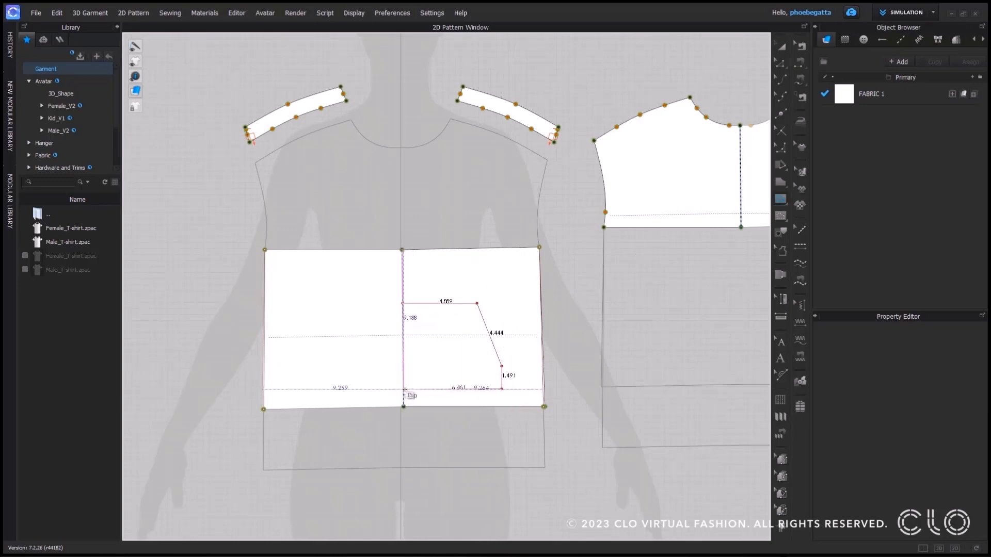
{"action": "left_click", "coordinate": [403, 390]}
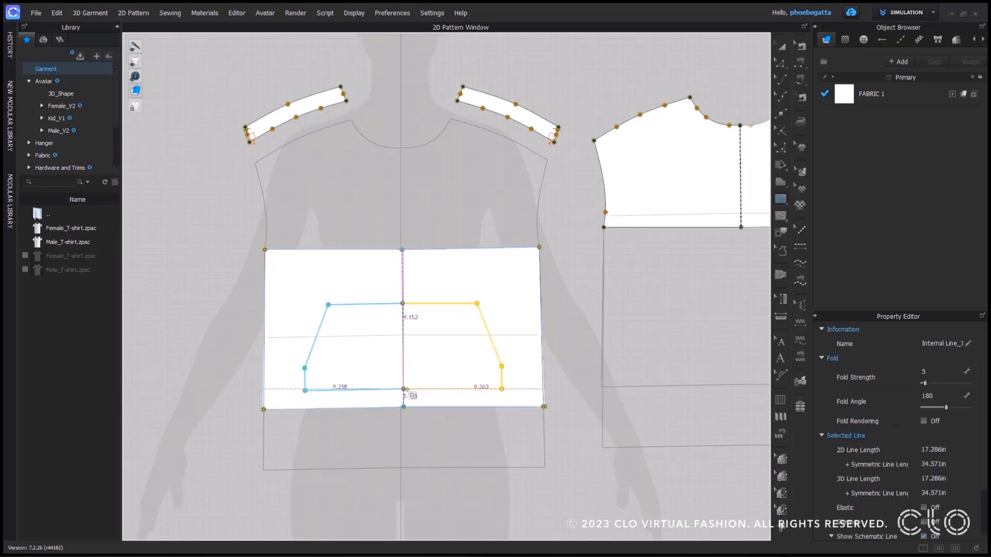
Trace the pocket shape, including its center line edge, as a separate pattern and place it below the lower front
{"action": "left_click", "coordinate": [404, 321]}
{"action": "right_click", "coordinate": [403, 321]}
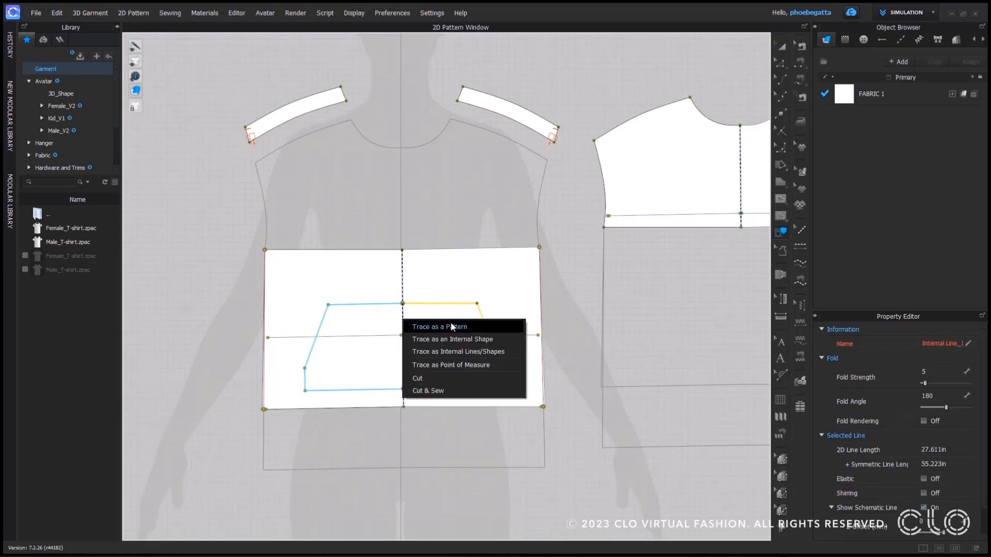
{"action": "left_click", "coordinate": [452, 327]}
{"action": "scroll", "coordinate": [453, 327], "scroll_direction": "down", "scroll_amount": 5}
{"action": "middle_click_drag", "start_coordinate": [470, 409], "coordinate": [475, 390]}
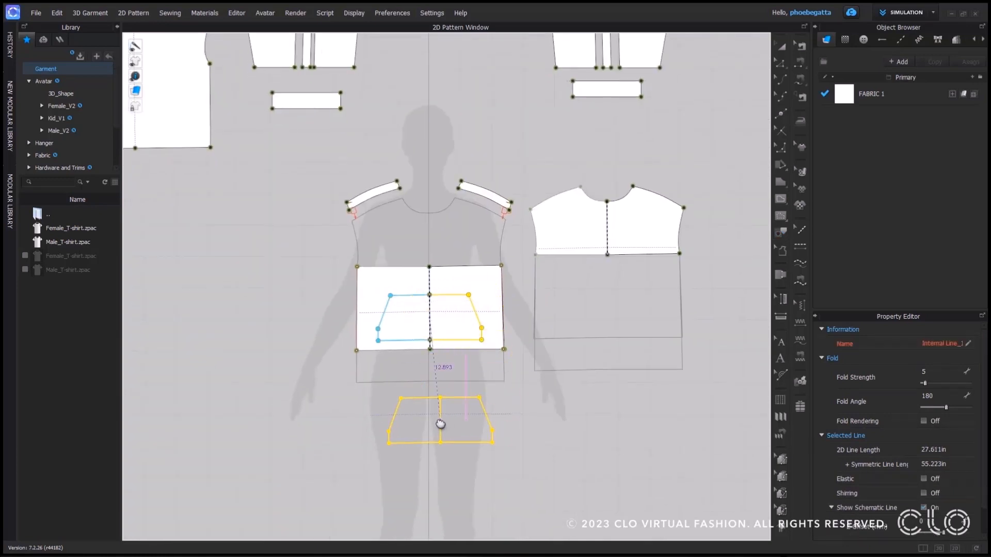
{"action": "left_click", "coordinate": [439, 411]}
{"action": "left_click", "coordinate": [519, 394]}
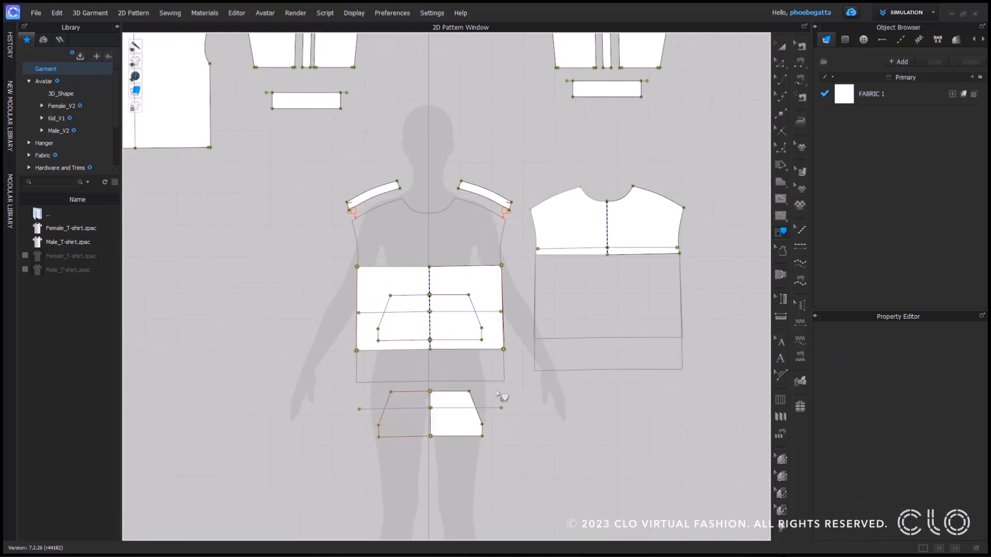
Unfold the traced half pocket pattern along its center edge
{"action": "scroll", "coordinate": [461, 403], "scroll_direction": "up", "scroll_amount": 3}
{"action": "middle_click_drag", "start_coordinate": [460, 398], "coordinate": [471, 389]}
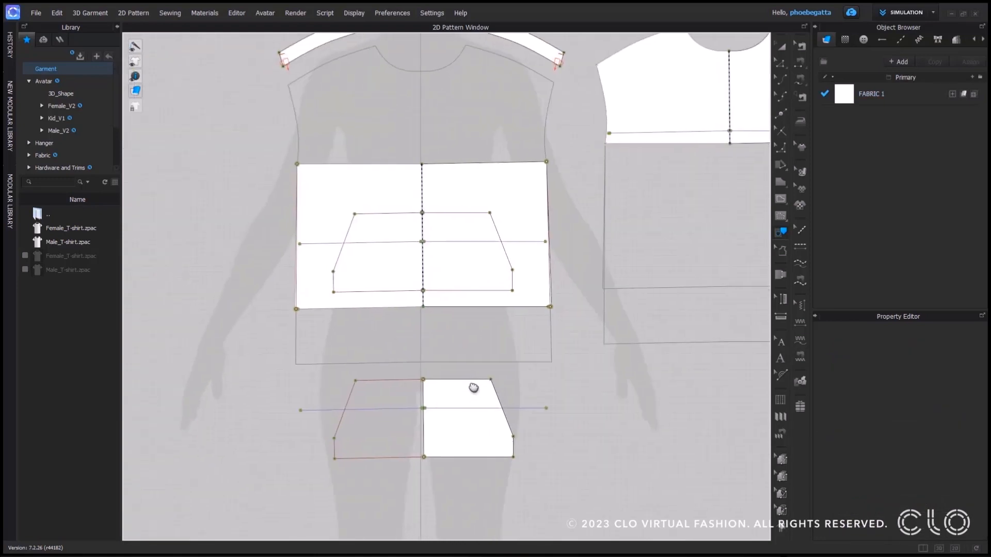
{"action": "right_click", "coordinate": [434, 407]}
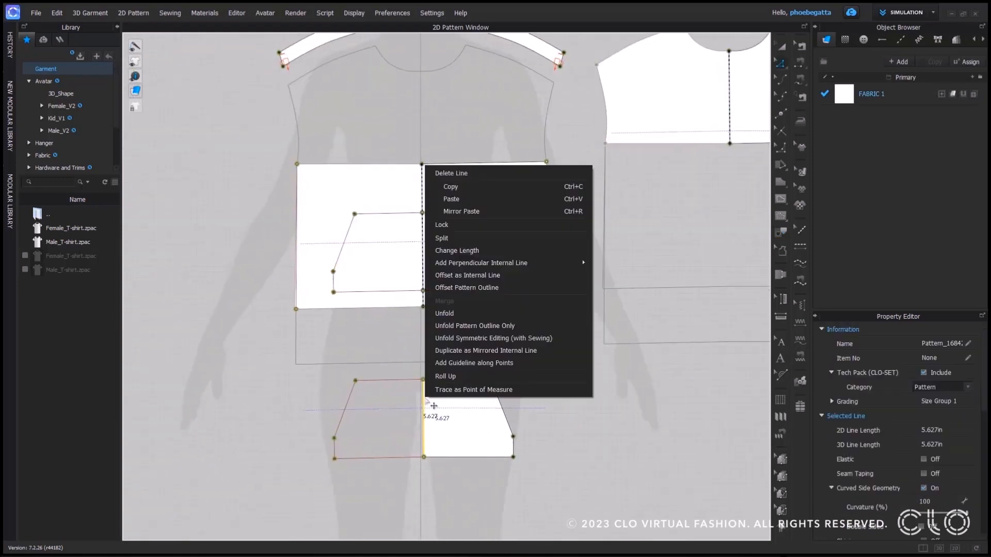
{"action": "left_click", "coordinate": [500, 314]}
{"action": "scroll", "coordinate": [546, 398], "scroll_direction": "down", "scroll_amount": 2}
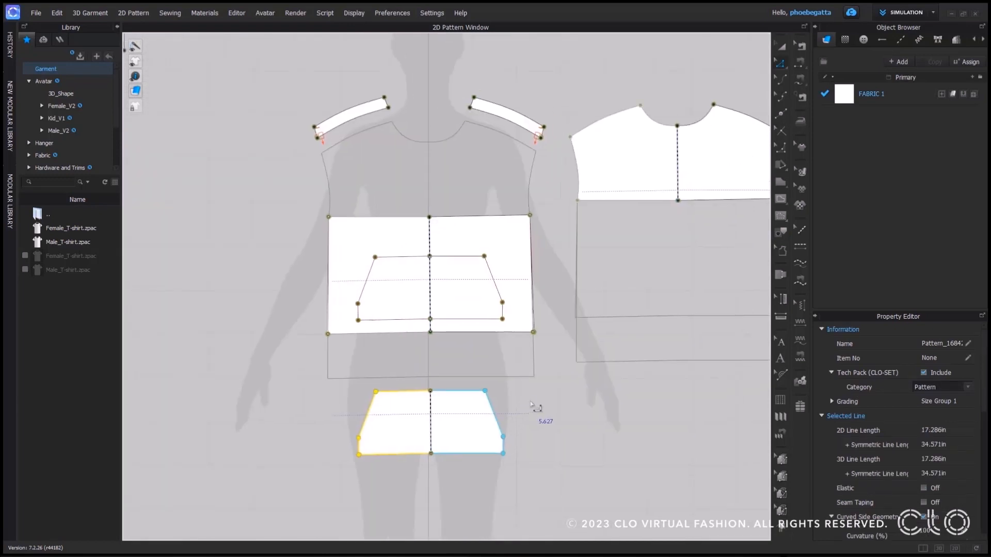
{"action": "left_click", "coordinate": [531, 404]}
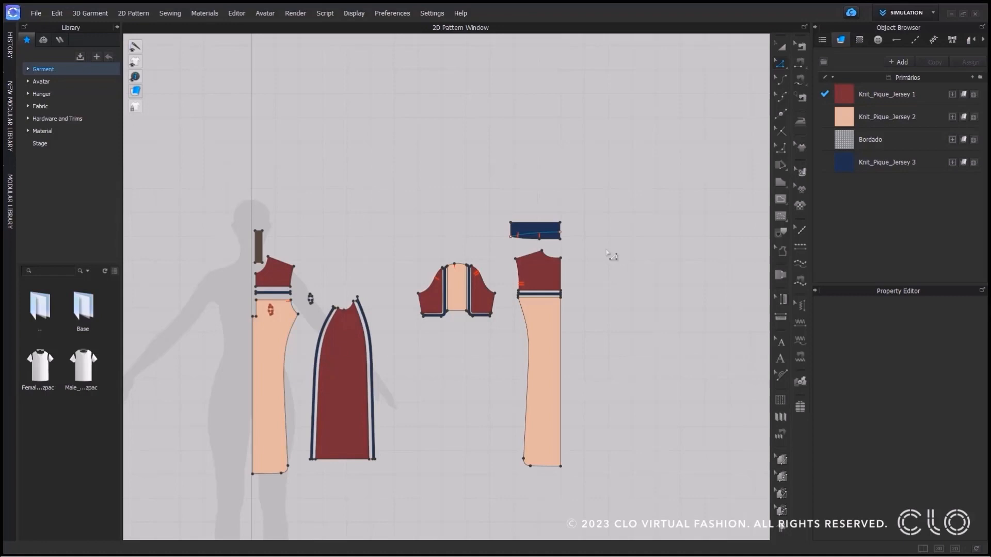
Unfold the half collar, red yoke, navy stripe and peach body panel together along their straight center edges, with symmetric editing and sewing
{"action": "scroll", "coordinate": [600, 256], "scroll_direction": "up", "scroll_amount": 5}
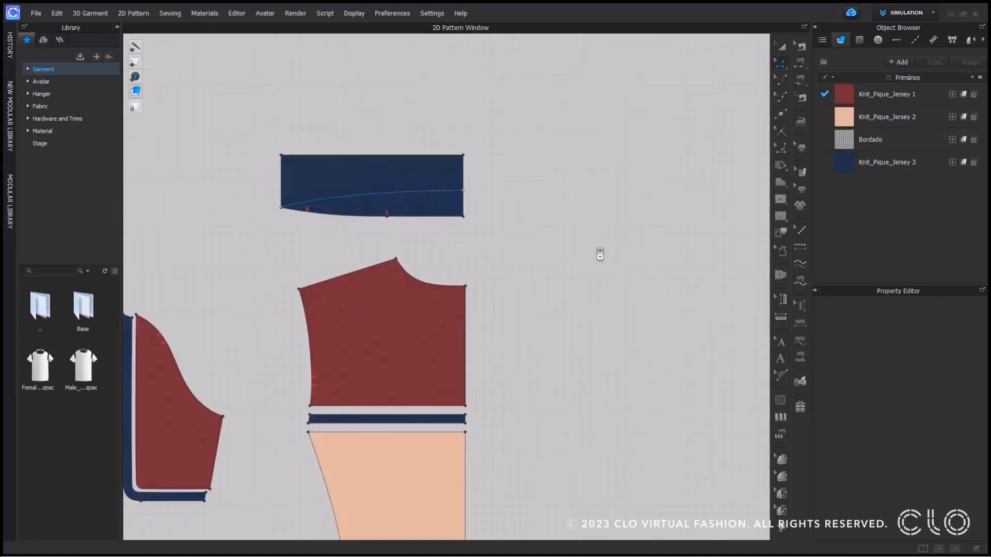
{"action": "left_click", "coordinate": [464, 205]}
{"action": "left_click", "coordinate": [466, 345], "text": "shift"}
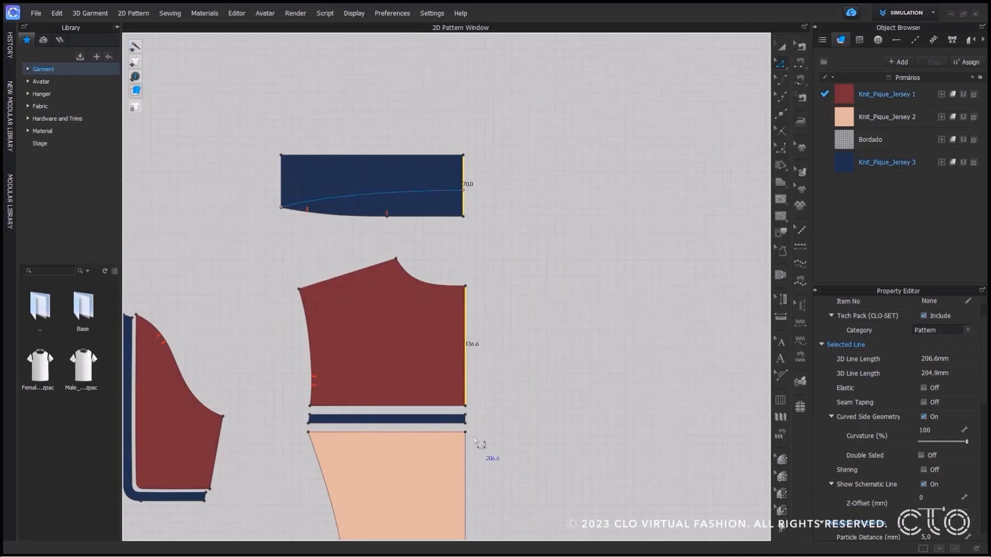
{"action": "left_click", "coordinate": [465, 419], "text": "shift"}
{"action": "left_click", "coordinate": [466, 453], "text": "shift"}
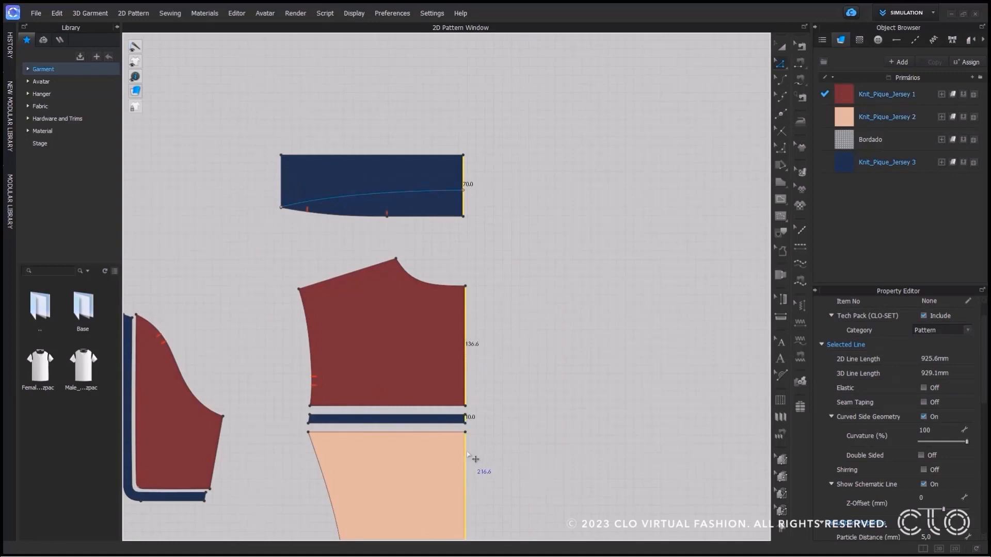
{"action": "right_click", "coordinate": [467, 306]}
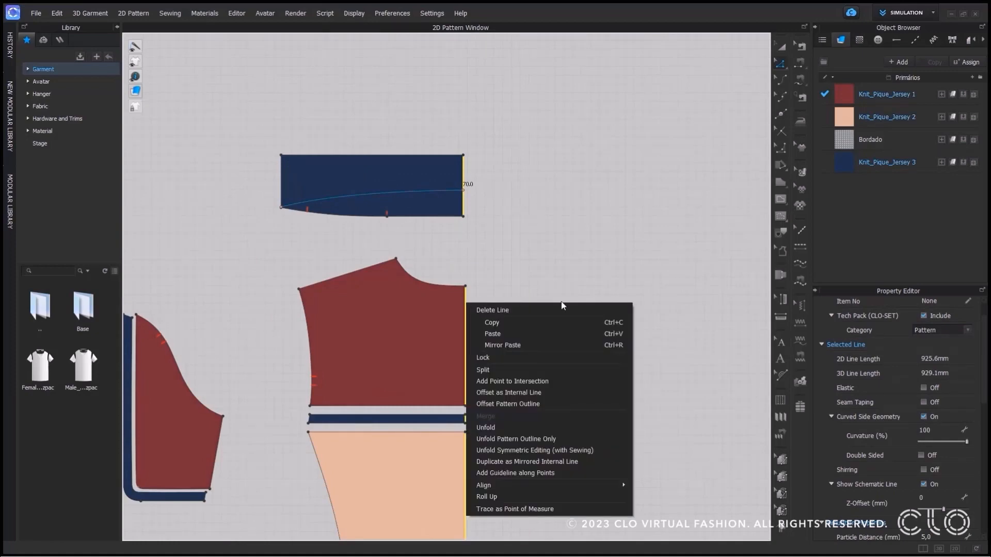
{"action": "left_click", "coordinate": [608, 452]}
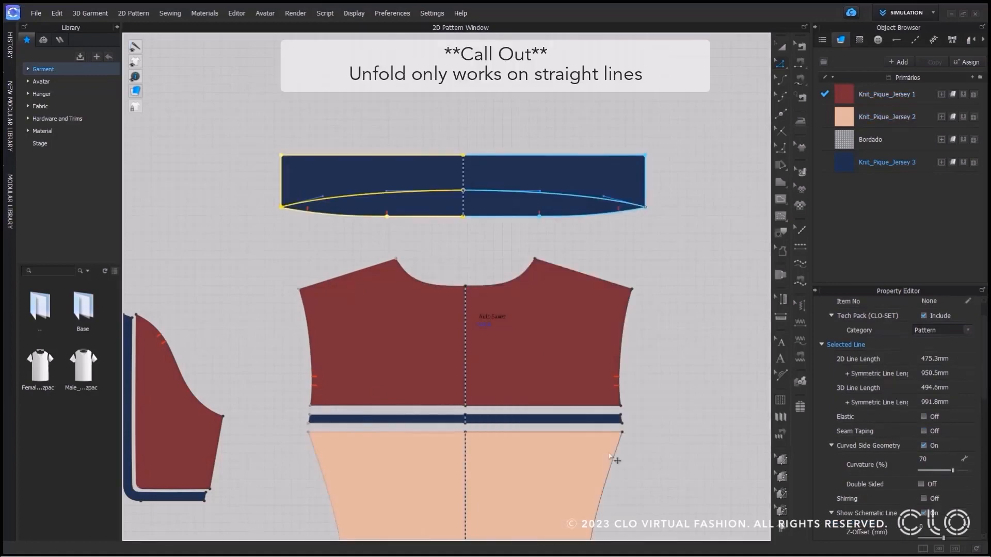
{"action": "scroll", "coordinate": [615, 459], "scroll_direction": "down", "scroll_amount": 6}
{"action": "left_click", "coordinate": [705, 291]}
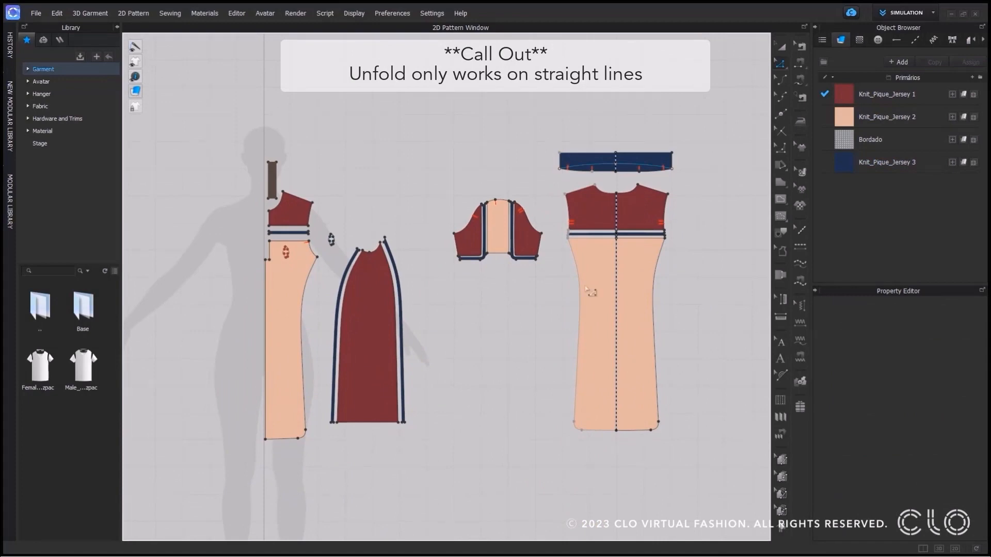
Try unfolding the peach front body panel along its center edge with symmetric editing and sewing, and undo it
{"action": "right_click_drag", "start_coordinate": [323, 307], "coordinate": [400, 310]}
{"action": "scroll", "coordinate": [400, 309], "scroll_direction": "up", "scroll_amount": 5}
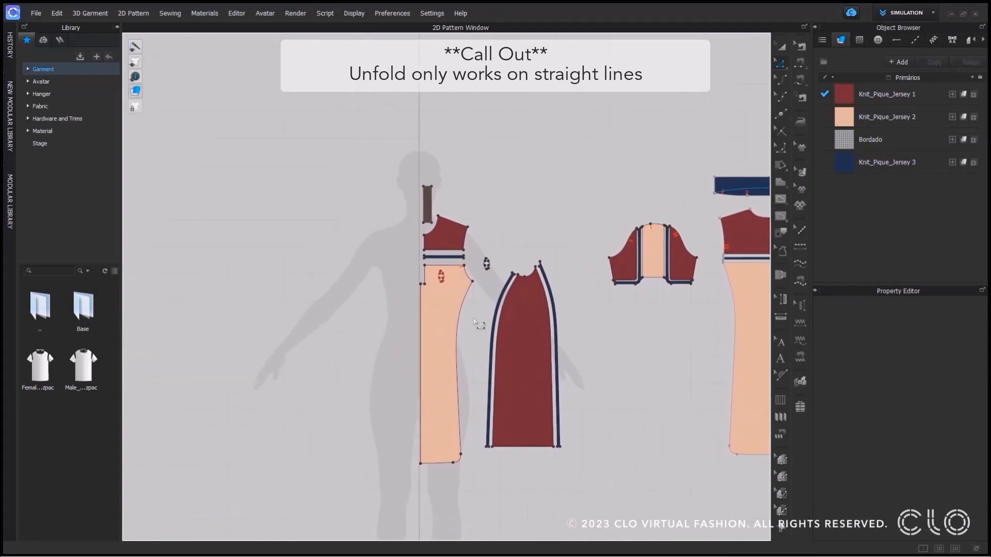
{"action": "scroll", "coordinate": [439, 268], "scroll_direction": "up", "scroll_amount": 5}
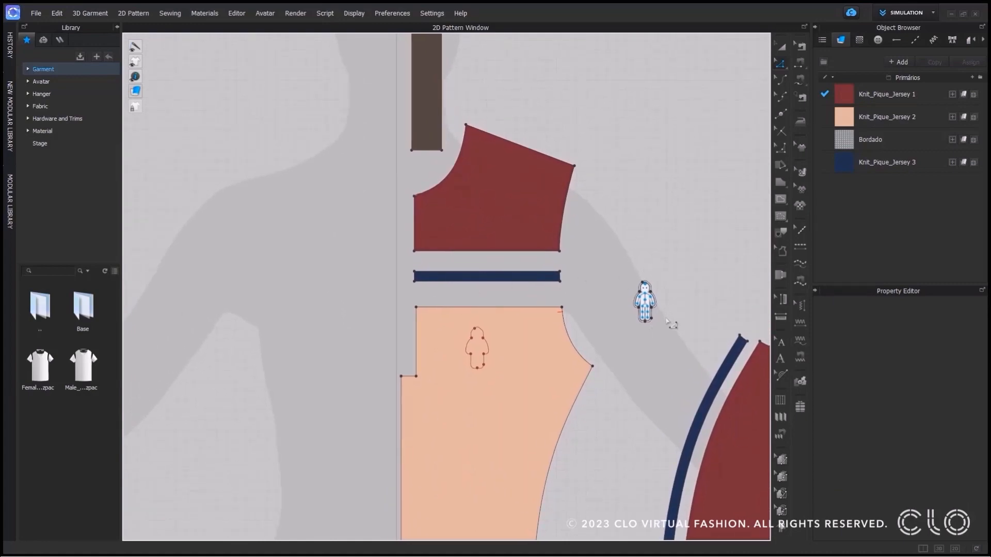
{"action": "left_click", "coordinate": [402, 389]}
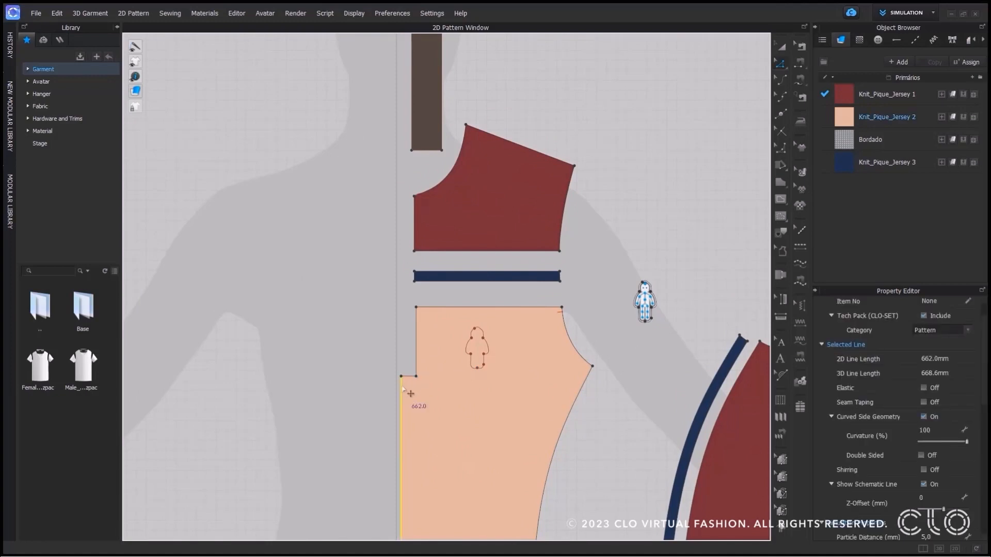
{"action": "right_click", "coordinate": [402, 388]}
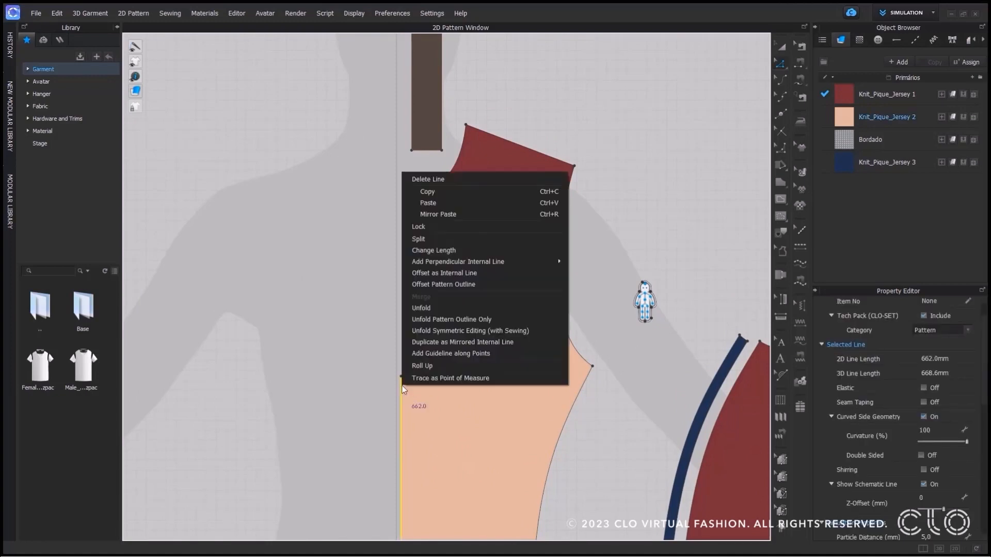
{"action": "left_click", "coordinate": [466, 330]}
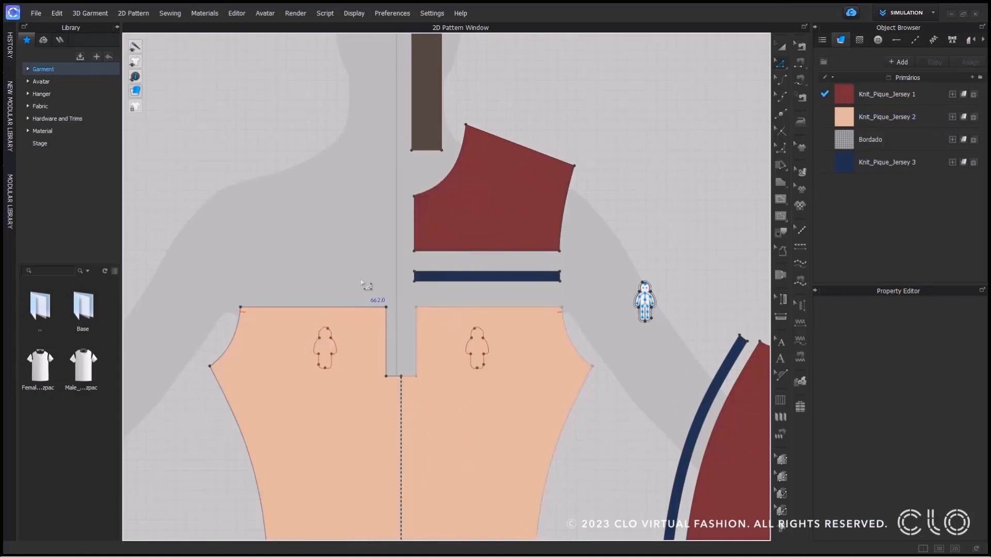
{"action": "left_click", "coordinate": [433, 516]}
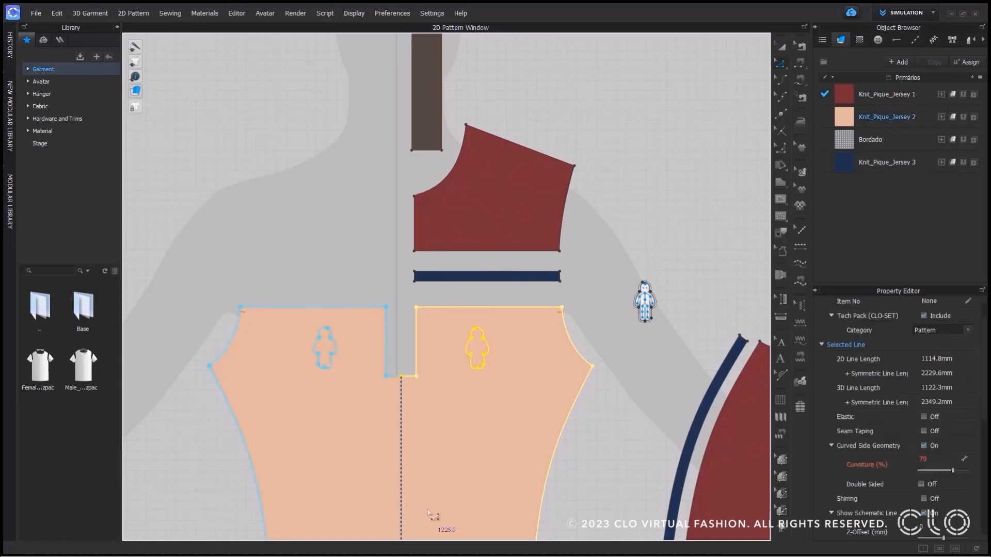
{"action": "key", "text": "ctrl+z"}
{"action": "left_click", "coordinate": [368, 467]}
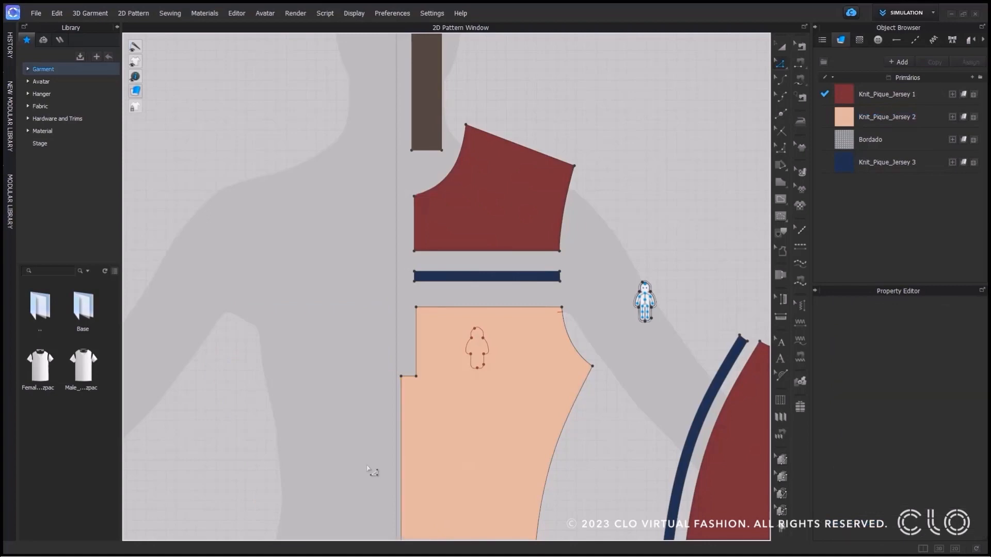
Unfold only the pattern outline of the peach front body panel along its center edge
{"action": "right_click", "coordinate": [400, 427]}
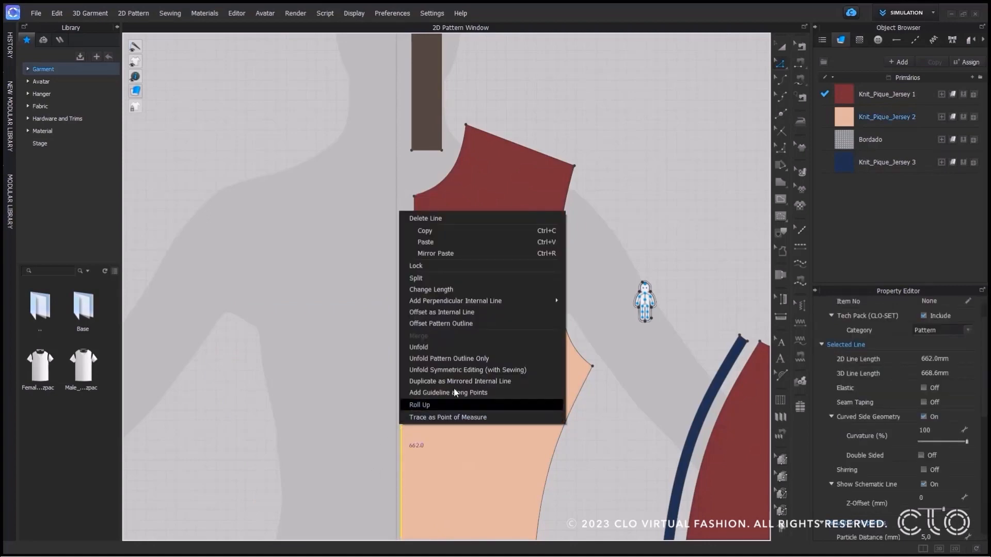
{"action": "left_click", "coordinate": [518, 358]}
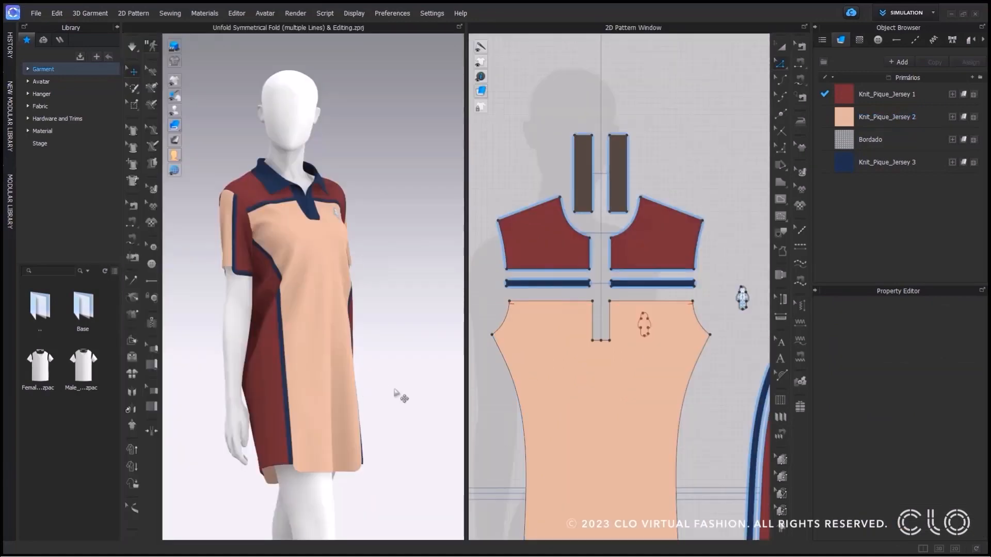
{"action": "mouse_move", "coordinate": [411, 394]}
{"action": "right_mouse_down"}
{"action": "mouse_move", "coordinate": [350, 394]}
{"action": "mouse_move", "coordinate": [422, 396]}
{"action": "right_mouse_up"}
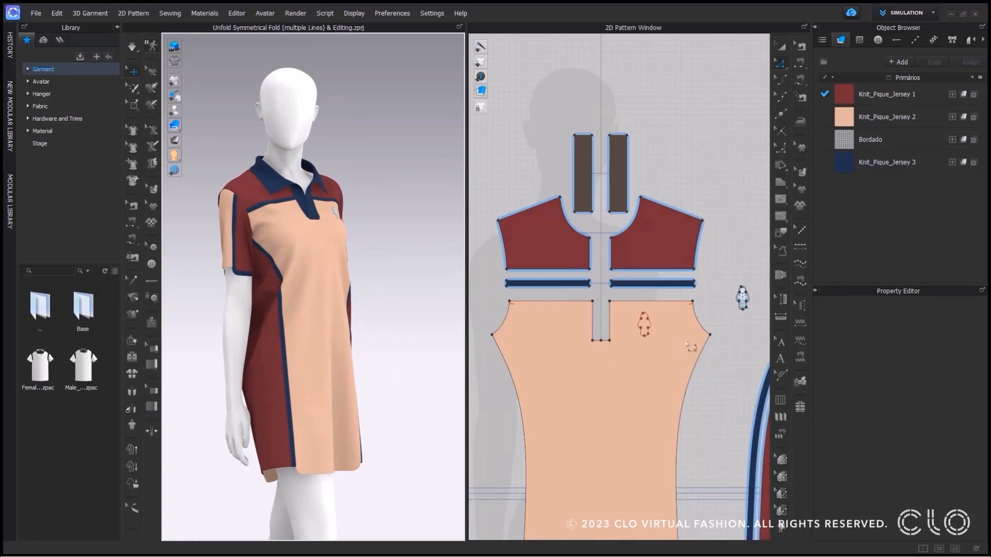
{"action": "left_click", "coordinate": [711, 335]}
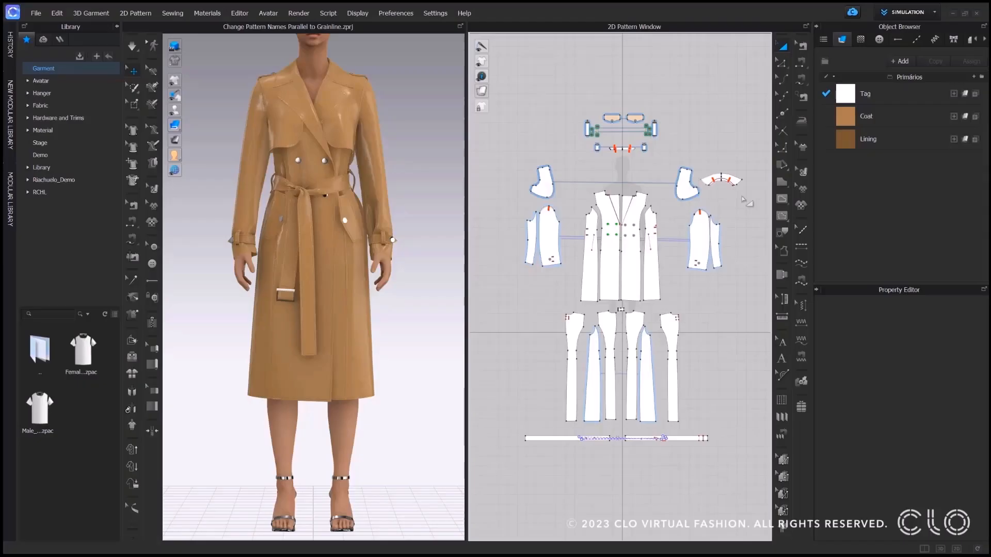
Show the pattern names on the coat's 2D patterns, and switch the grainline display on and off
{"action": "scroll", "coordinate": [743, 199], "scroll_direction": "up", "scroll_amount": 5}
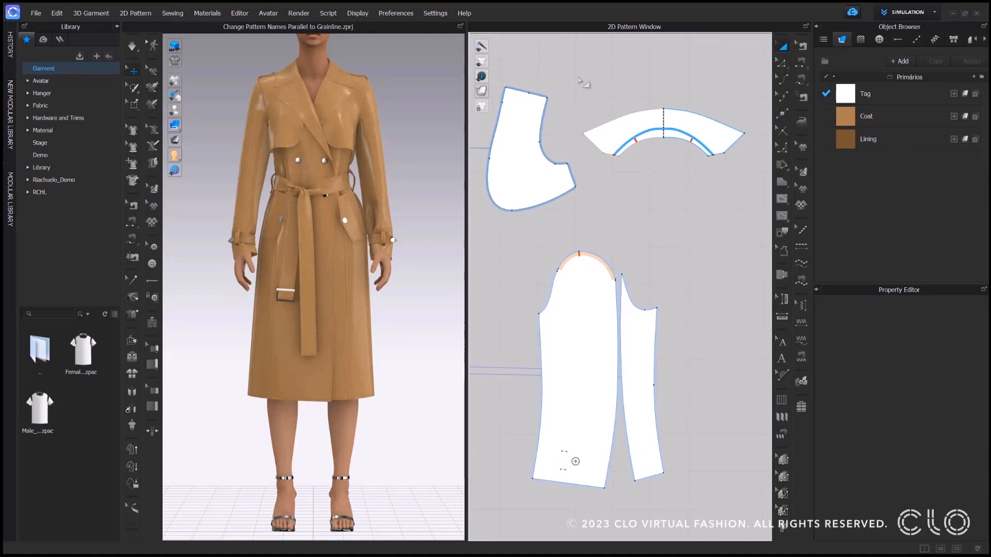
{"action": "left_click", "coordinate": [496, 77]}
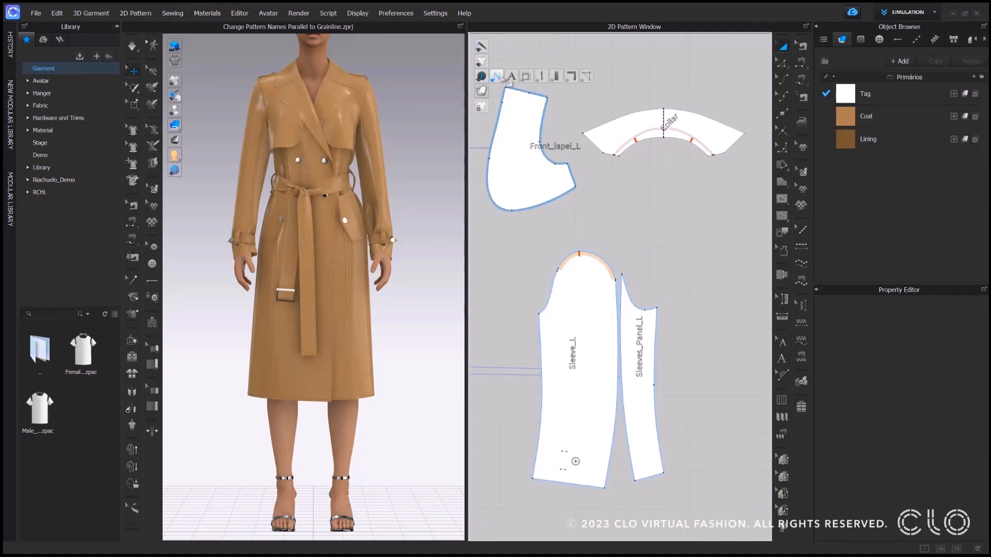
{"action": "left_click", "coordinate": [542, 78]}
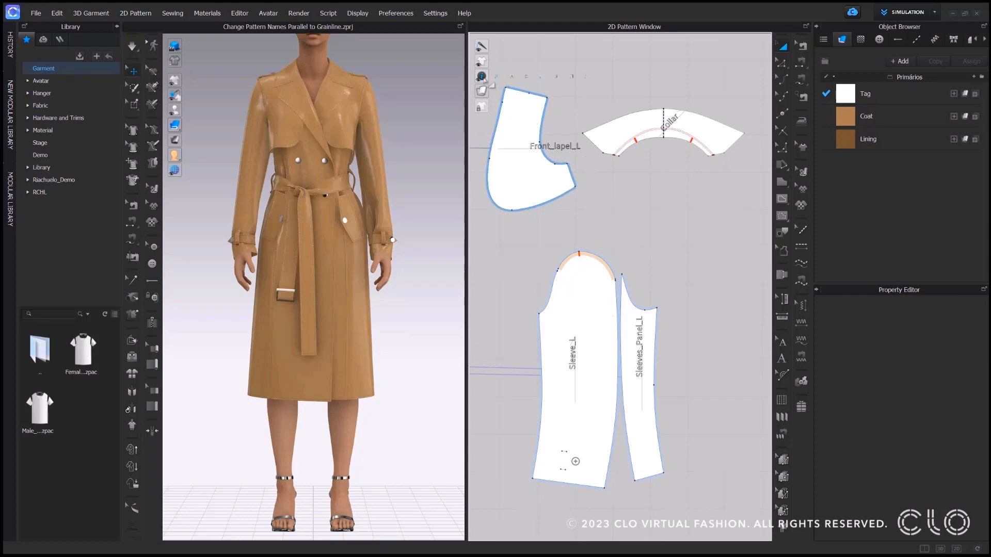
{"action": "mouse_move", "coordinate": [485, 77]}
{"action": "left_click", "coordinate": [543, 76]}
Rotate the grainline of the Sleeve_L pattern with Edit Texture (2D), and set its grain direction to 90
{"action": "left_click", "coordinate": [801, 175]}
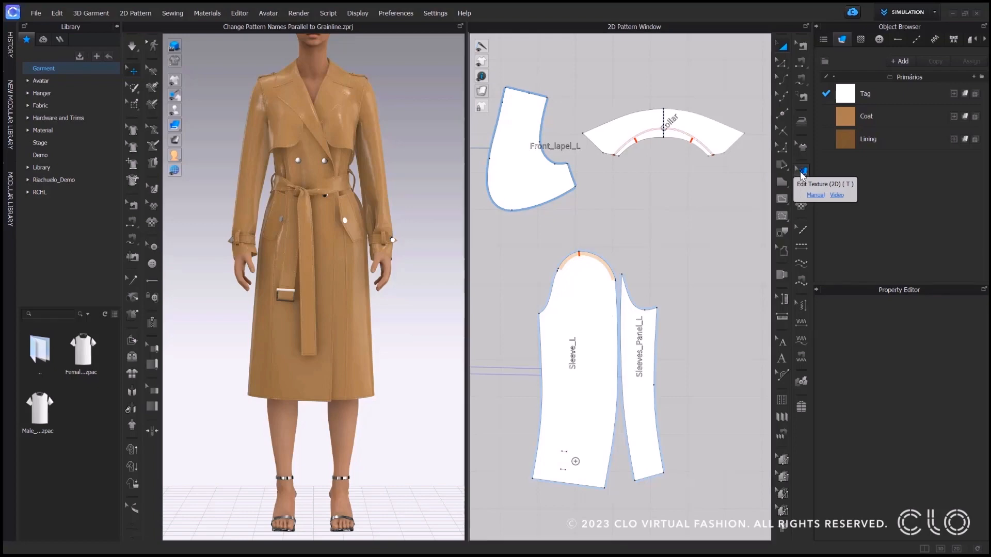
{"action": "left_click", "coordinate": [586, 298]}
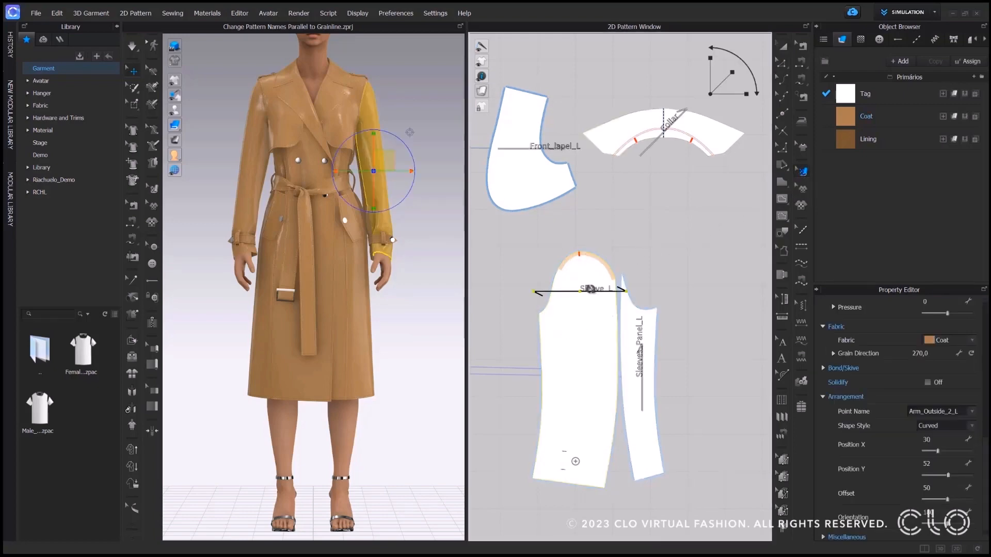
{"action": "left_click_drag", "start_coordinate": [625, 291], "coordinate": [581, 316]}
{"action": "scroll", "coordinate": [878, 356], "scroll_direction": "down", "scroll_amount": 1}
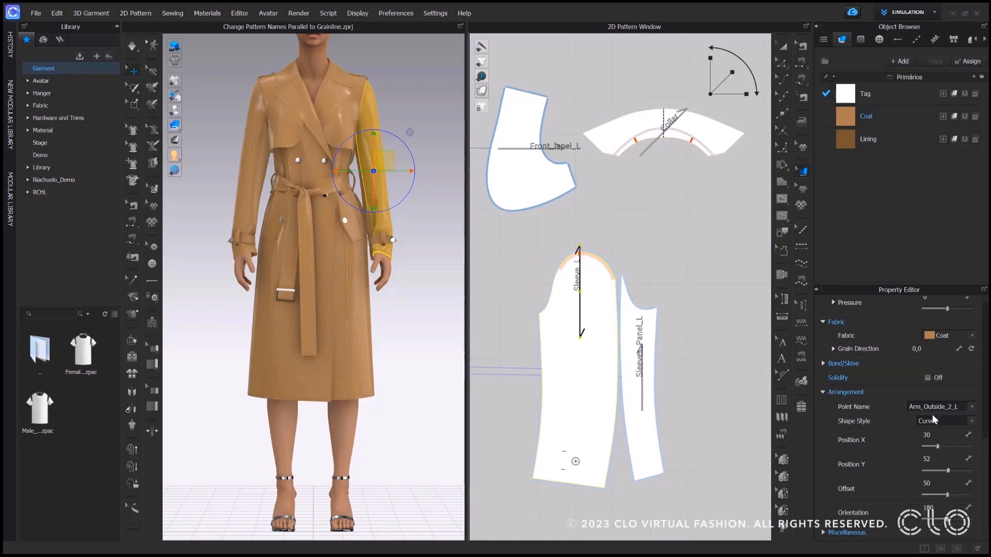
{"action": "double_click", "coordinate": [923, 349]}
{"action": "type", "text": "90"}
{"action": "key", "text": "Return"}
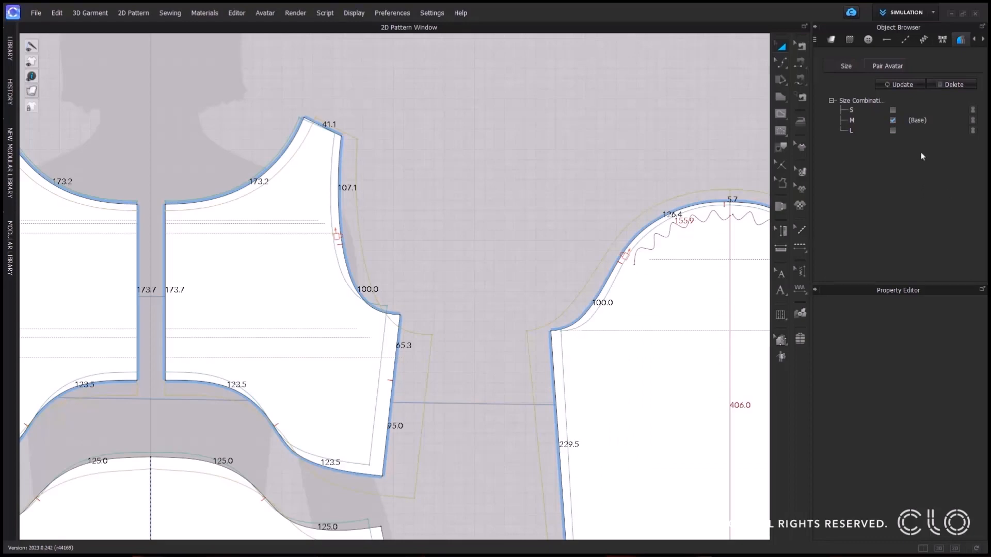
Compare the armhole and sleeve notch positions by making sizes S, L and M the base size in turn
{"action": "left_click", "coordinate": [893, 110]}
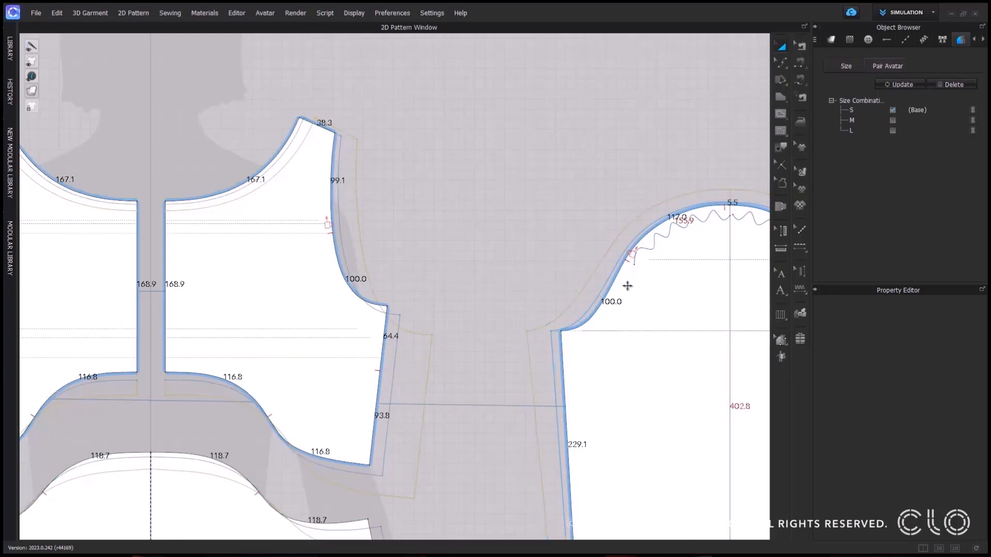
{"action": "left_click", "coordinate": [893, 131]}
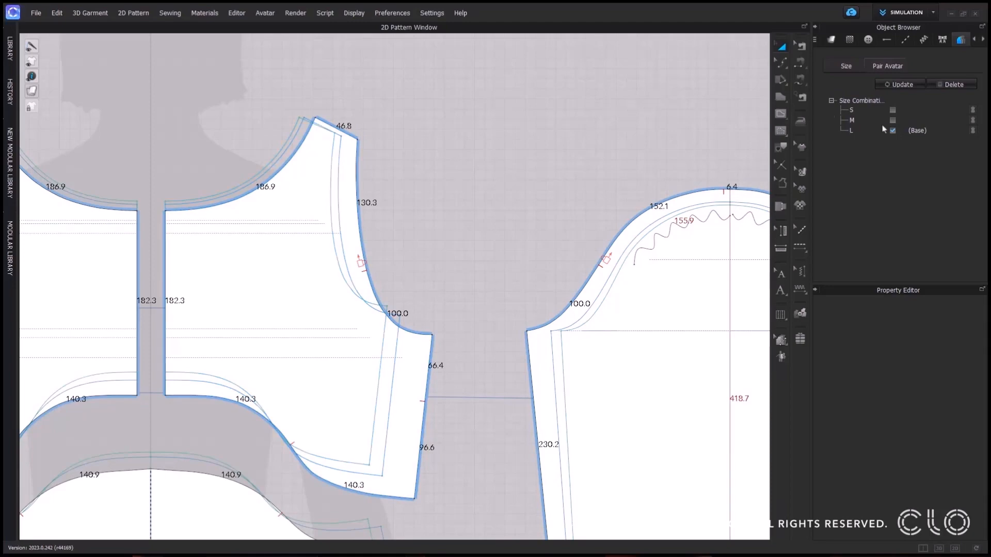
{"action": "left_click", "coordinate": [893, 121]}
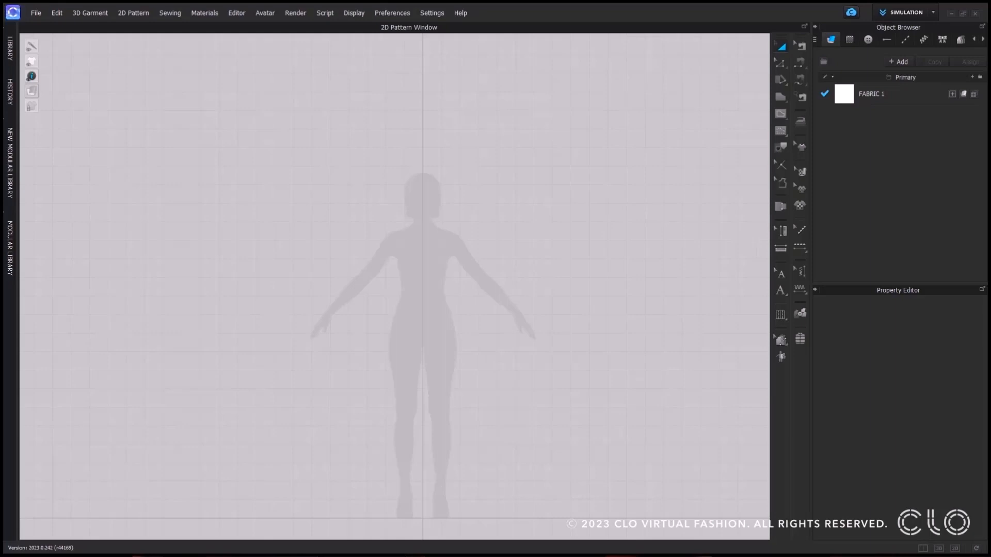
Import the DXF patterns with cutting and sewing lines swapped, notches included and notch position Fixed, and show their size list
{"action": "left_click_drag", "start_coordinate": [832, 361], "coordinate": [531, 329]}
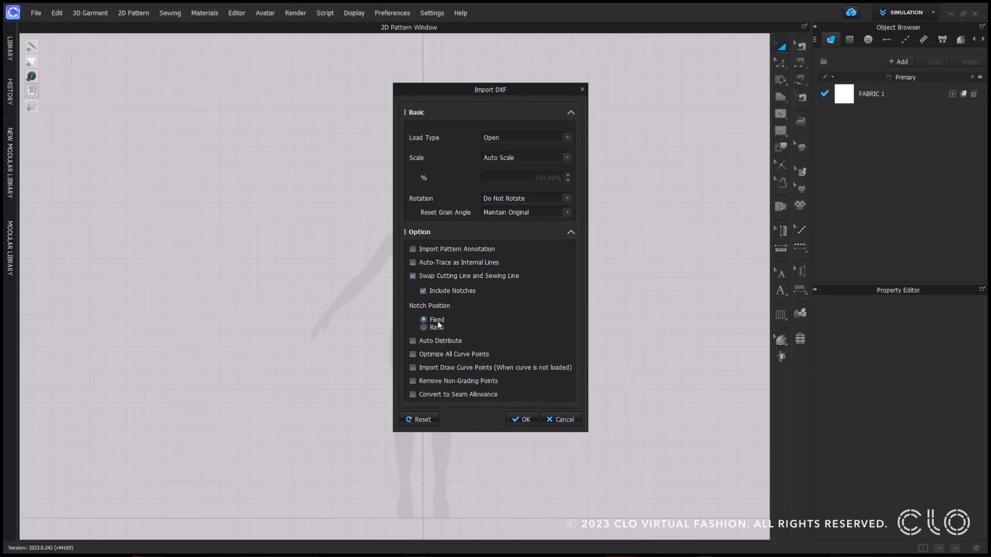
{"action": "left_click", "coordinate": [525, 419]}
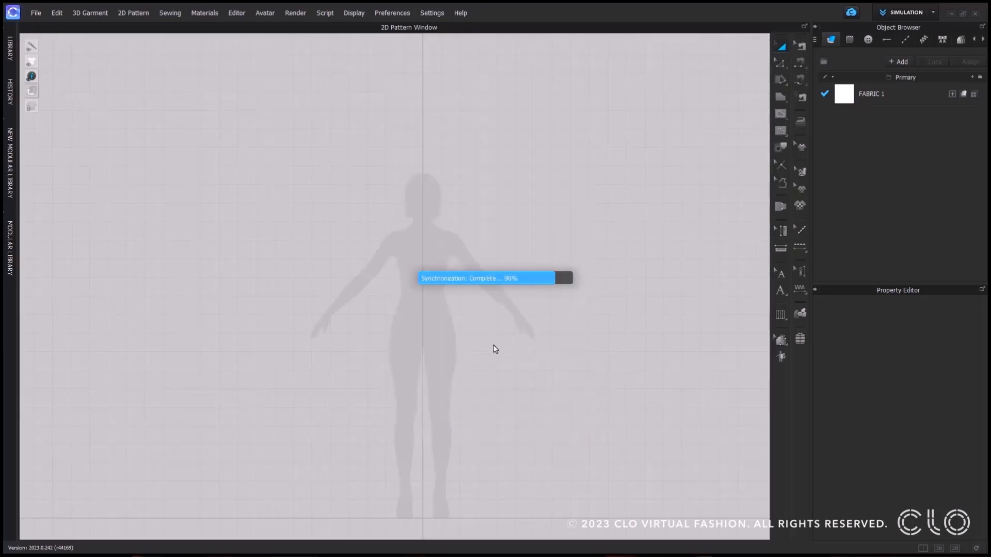
{"action": "left_click", "coordinate": [961, 44]}
Examine the imported notches on the armhole and sleeve cap while switching the base size between S, M and L
{"action": "scroll", "coordinate": [379, 217], "scroll_direction": "up", "scroll_amount": 3}
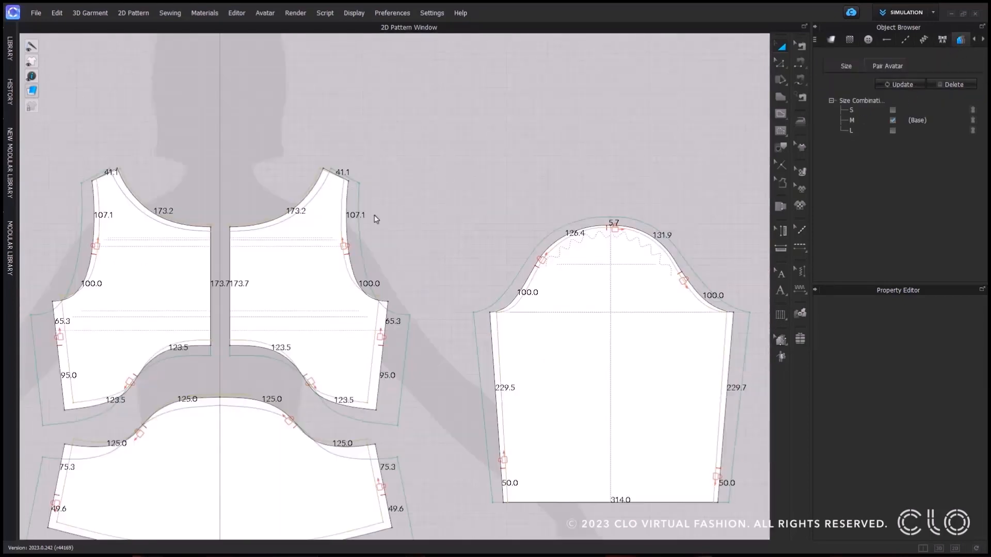
{"action": "scroll", "coordinate": [407, 216], "scroll_direction": "up", "scroll_amount": 2}
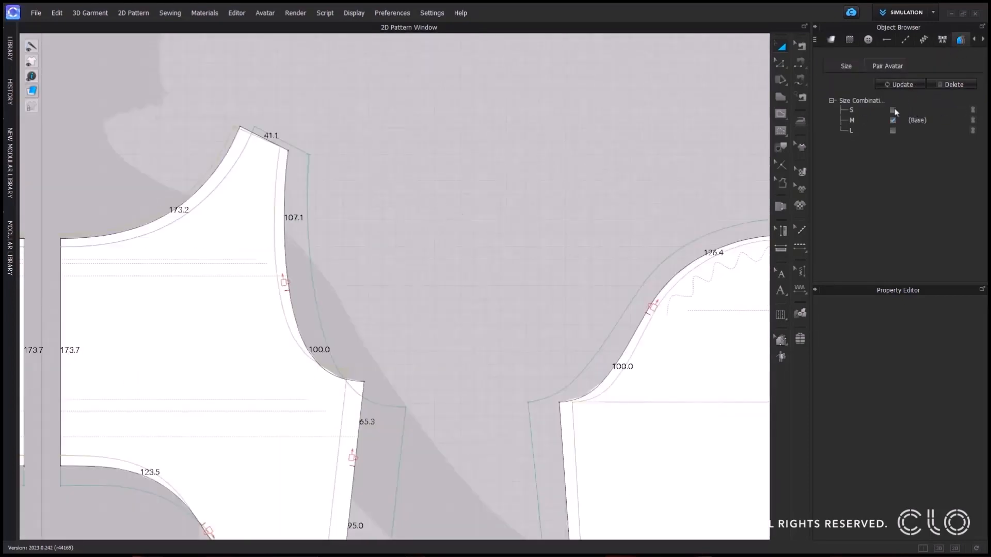
{"action": "left_click", "coordinate": [893, 111]}
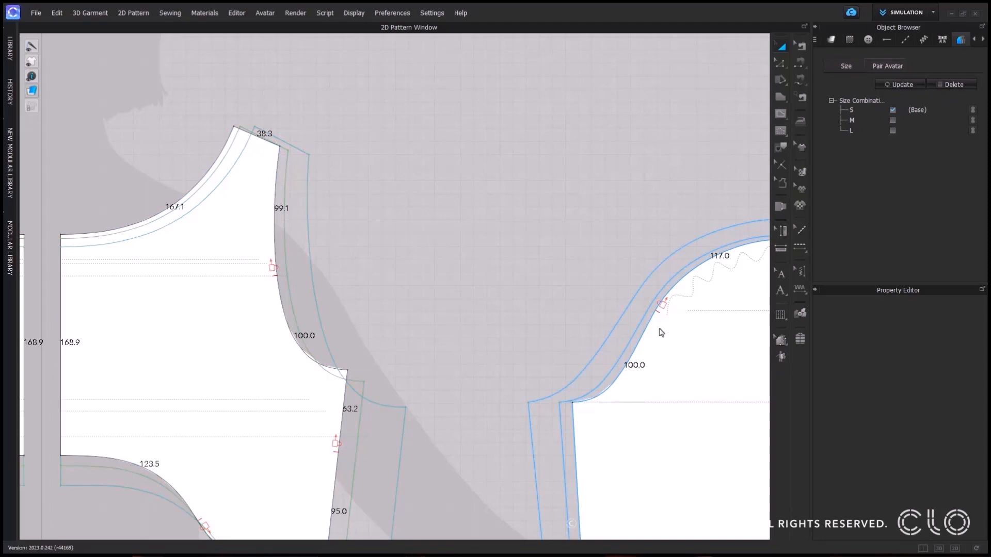
{"action": "left_click", "coordinate": [893, 123]}
{"action": "left_click", "coordinate": [893, 132]}
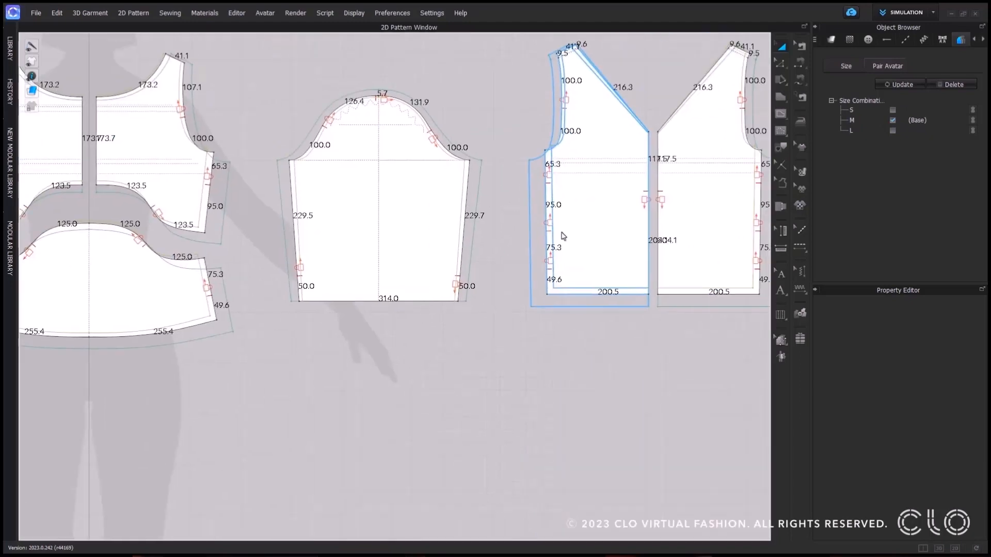
Examine the notches near the sleeve hem and on the neighbouring bodice side seam while cycling through the base sizes
{"action": "scroll", "coordinate": [567, 242], "scroll_direction": "up", "scroll_amount": 7}
{"action": "scroll", "coordinate": [578, 247], "scroll_direction": "down", "scroll_amount": 2}
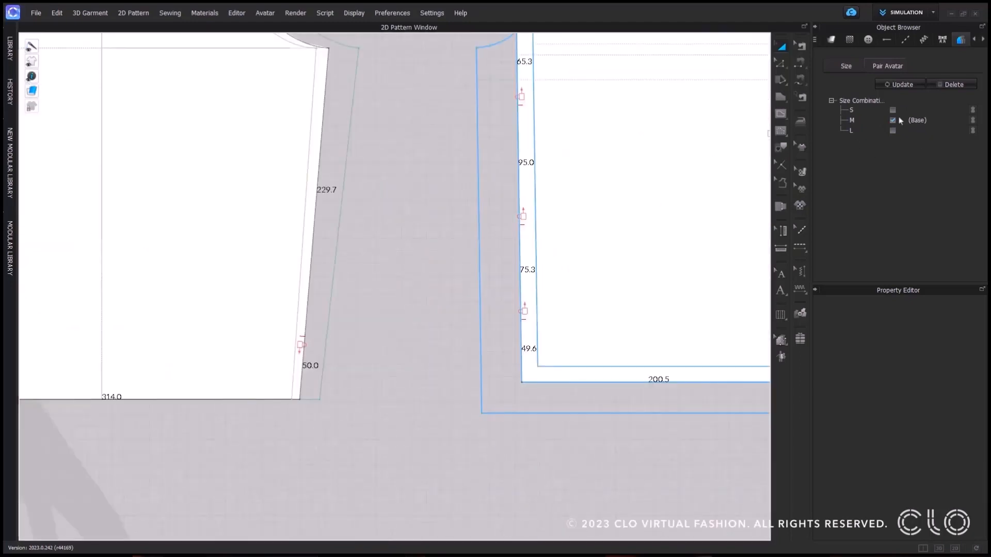
{"action": "left_click", "coordinate": [894, 111]}
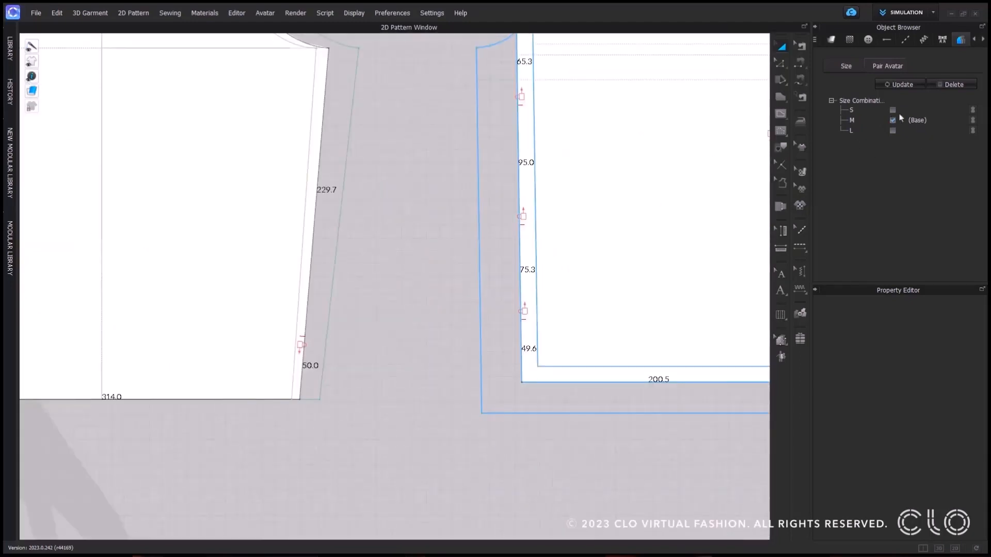
{"action": "left_click", "coordinate": [893, 120]}
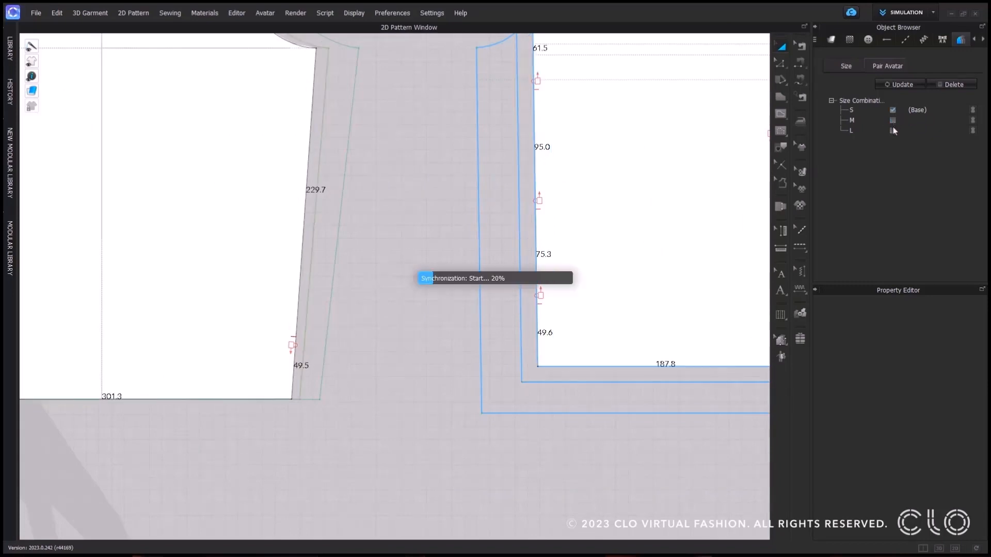
{"action": "left_click", "coordinate": [893, 131]}
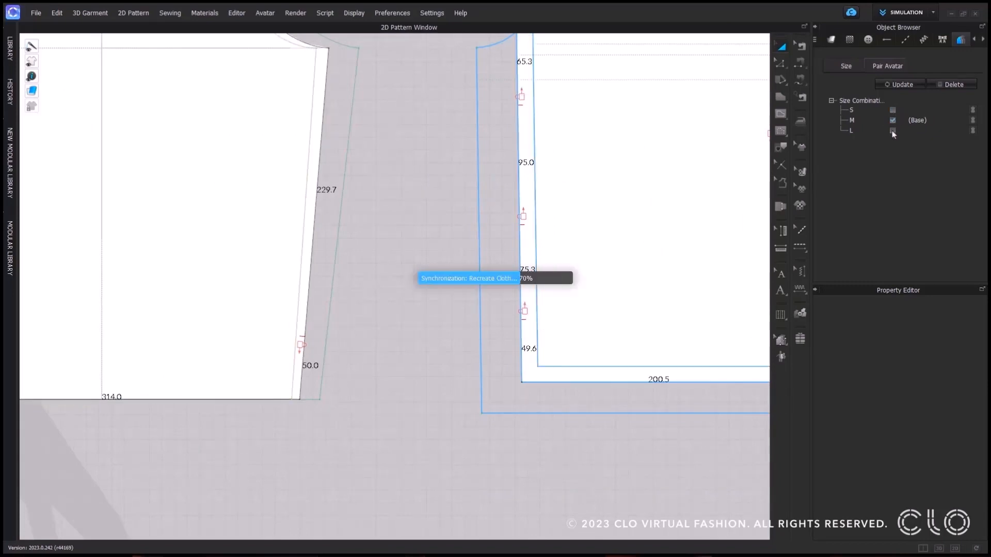
{"action": "left_click", "coordinate": [893, 121]}
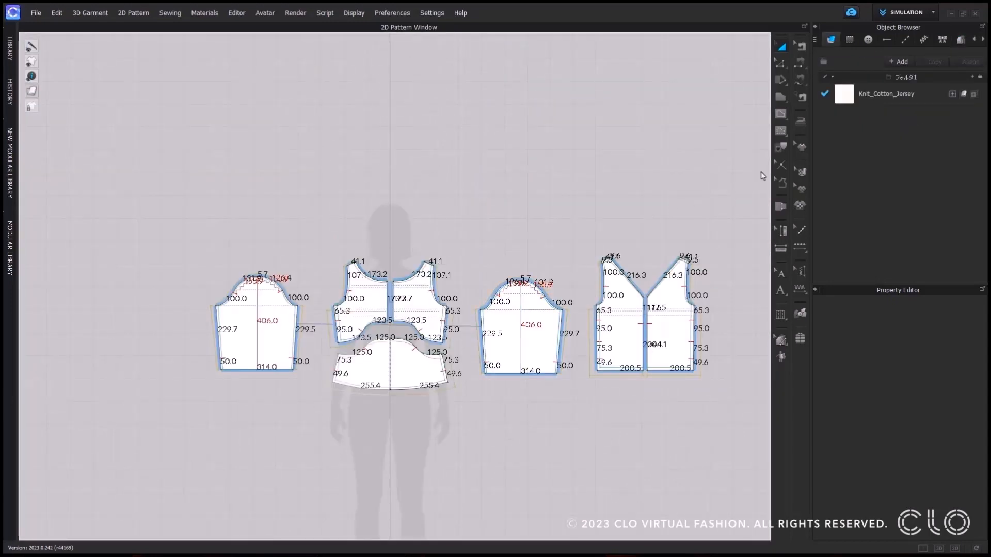
Turn on the Fixed graded size option for the armhole notch, and check its position in sizes S, M and L
{"action": "left_click", "coordinate": [775, 166]}
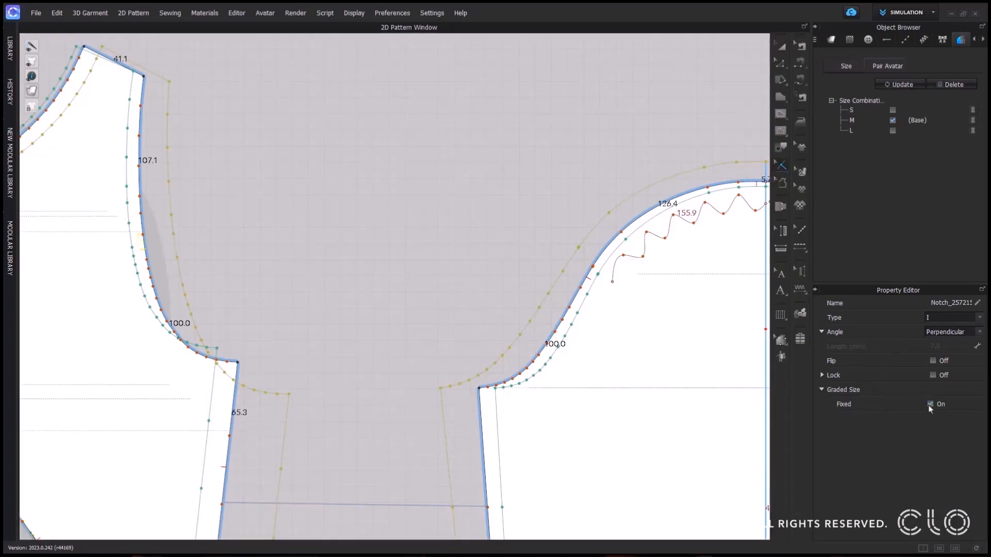
{"action": "left_click", "coordinate": [893, 119]}
{"action": "left_click", "coordinate": [893, 110]}
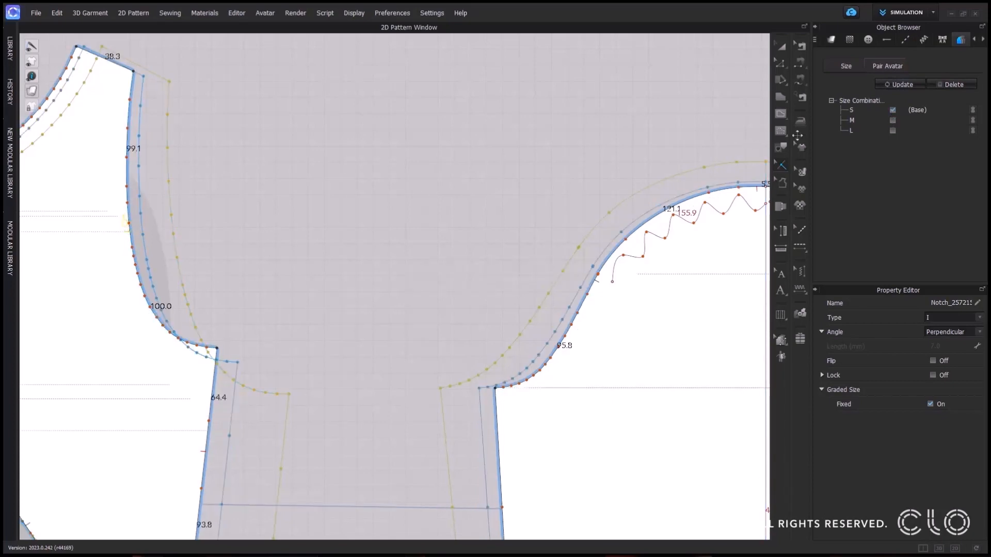
{"action": "left_click", "coordinate": [893, 121]}
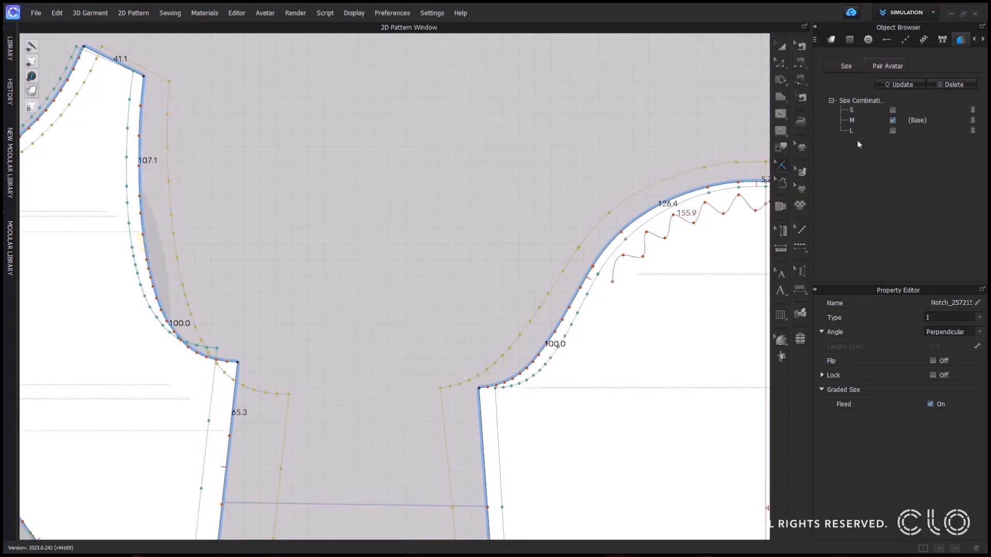
{"action": "left_click", "coordinate": [893, 128]}
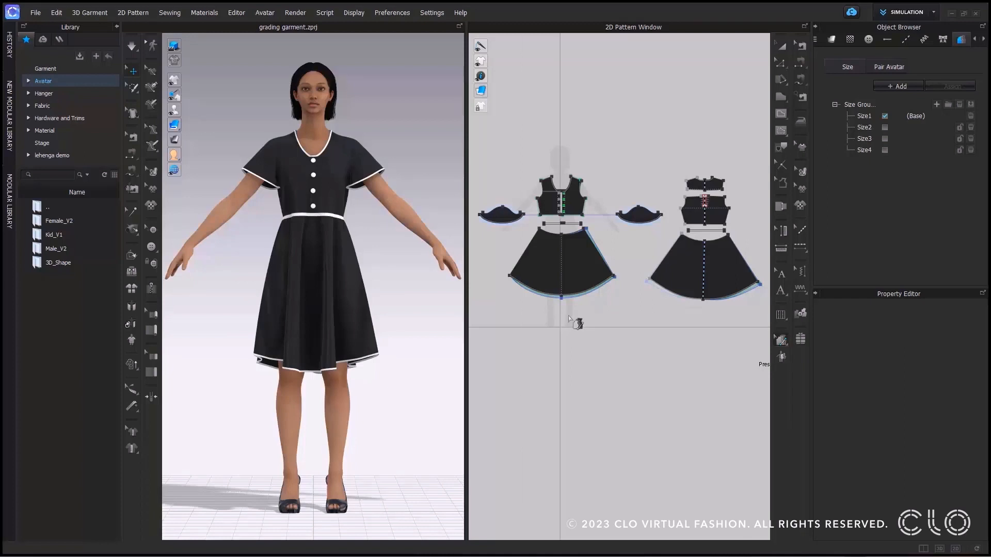
Copy the grading values of the front skirt's upper side corner point at the waist
{"action": "scroll", "coordinate": [569, 312], "scroll_direction": "up", "scroll_amount": 5}
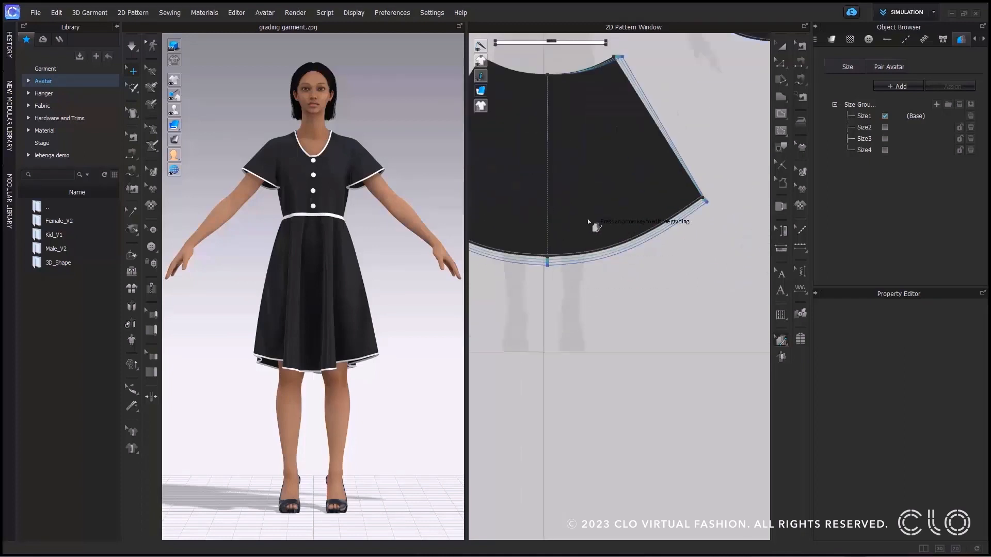
{"action": "scroll", "coordinate": [598, 215], "scroll_direction": "up", "scroll_amount": 3}
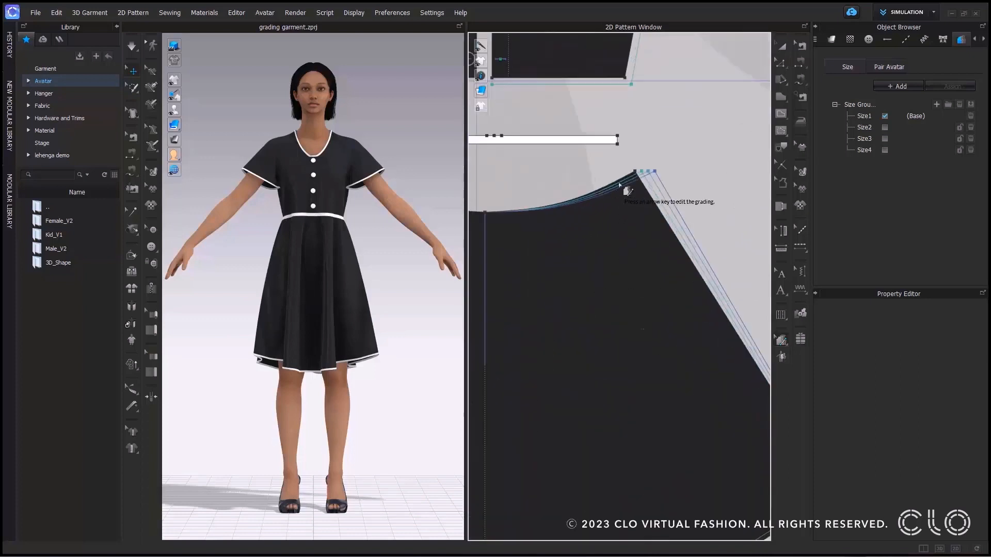
{"action": "left_click", "coordinate": [644, 178]}
{"action": "right_click", "coordinate": [644, 178]}
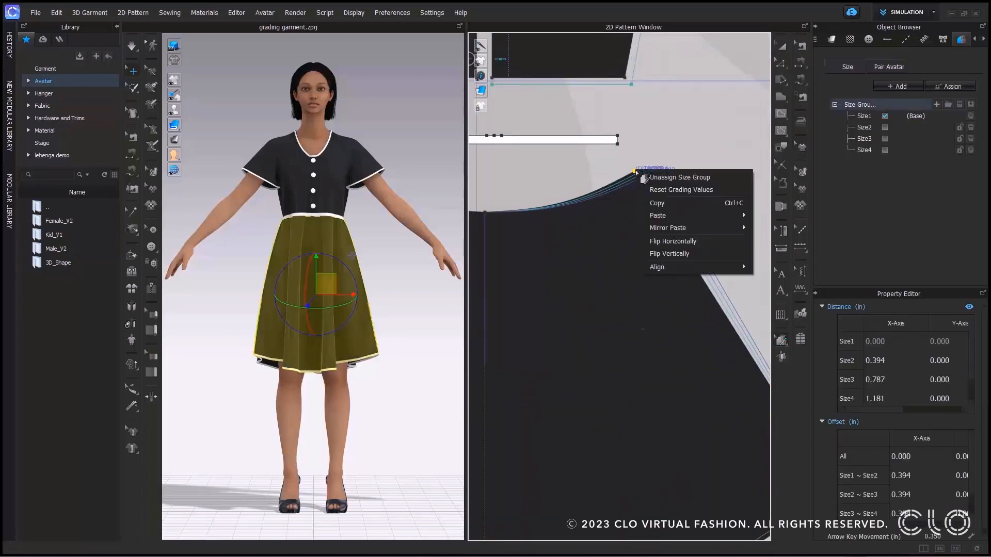
{"action": "left_click", "coordinate": [672, 215]}
Paste only the X-axis grading values onto the matching waist corner point of the back skirt
{"action": "scroll", "coordinate": [685, 282], "scroll_direction": "down", "scroll_amount": 5}
{"action": "middle_click_drag", "start_coordinate": [685, 283], "coordinate": [305, 273]}
{"action": "left_click", "coordinate": [666, 240]}
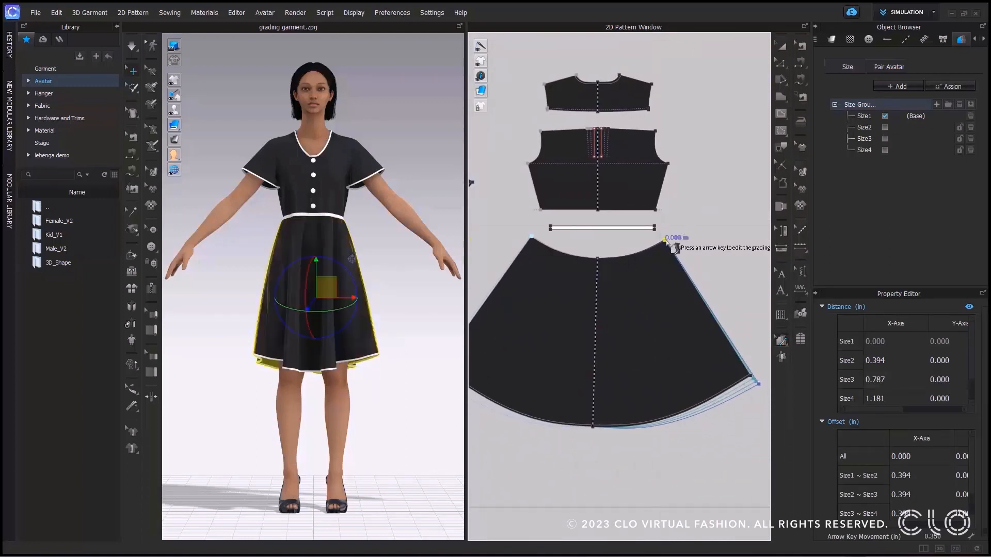
{"action": "right_click", "coordinate": [667, 241]}
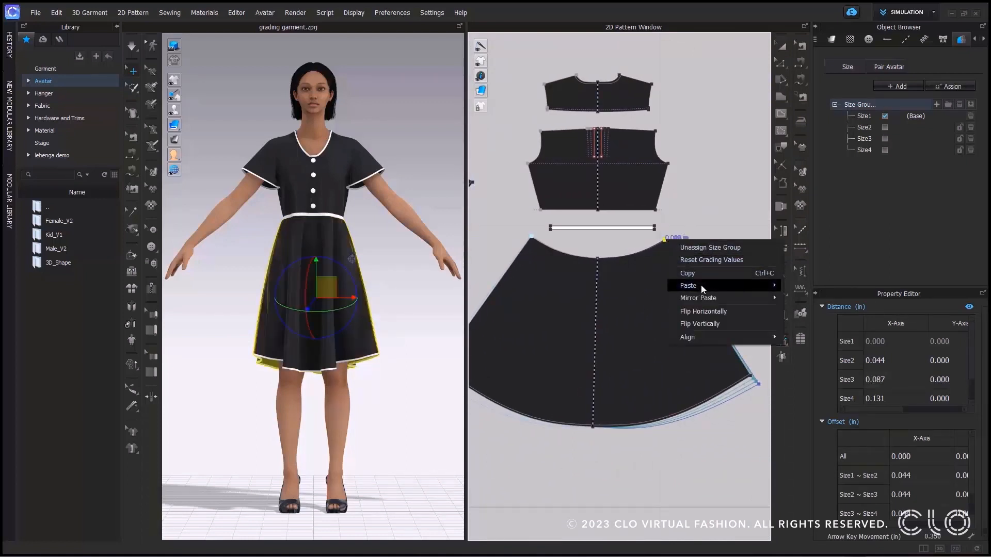
{"action": "mouse_move", "coordinate": [701, 285]}
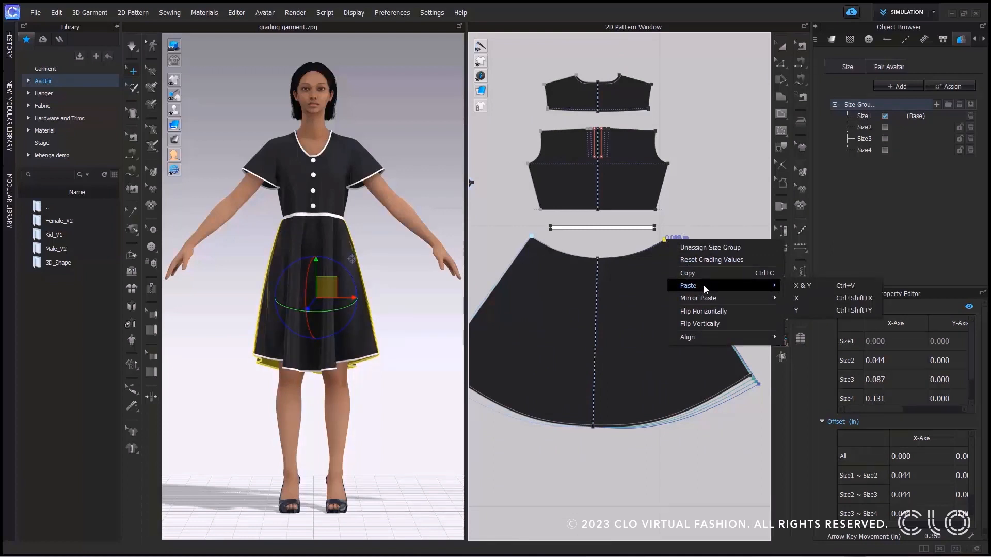
{"action": "left_click", "coordinate": [829, 297]}
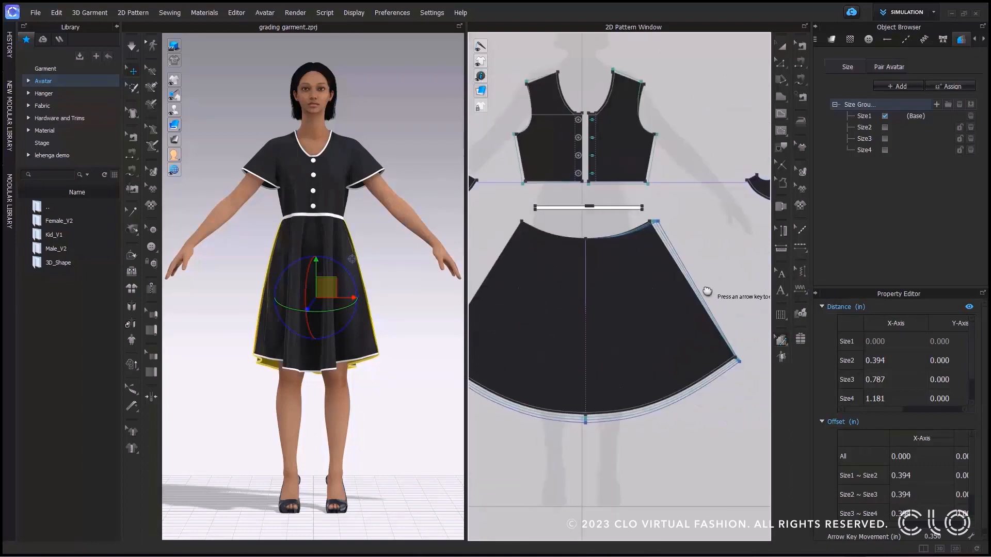
Copy the grading values of one front bodice piece's lower centre-front corner and paste them onto the adjacent piece's matching corner
{"action": "scroll", "coordinate": [591, 176], "scroll_direction": "up", "scroll_amount": 6}
{"action": "left_click", "coordinate": [591, 176]}
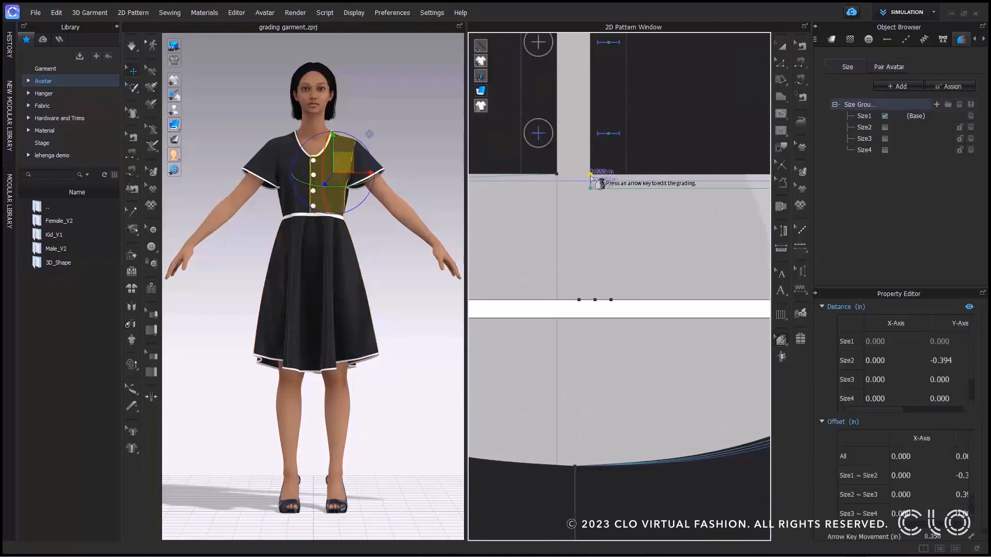
{"action": "right_click", "coordinate": [591, 177]}
{"action": "left_click", "coordinate": [621, 211]}
{"action": "left_click", "coordinate": [557, 175]}
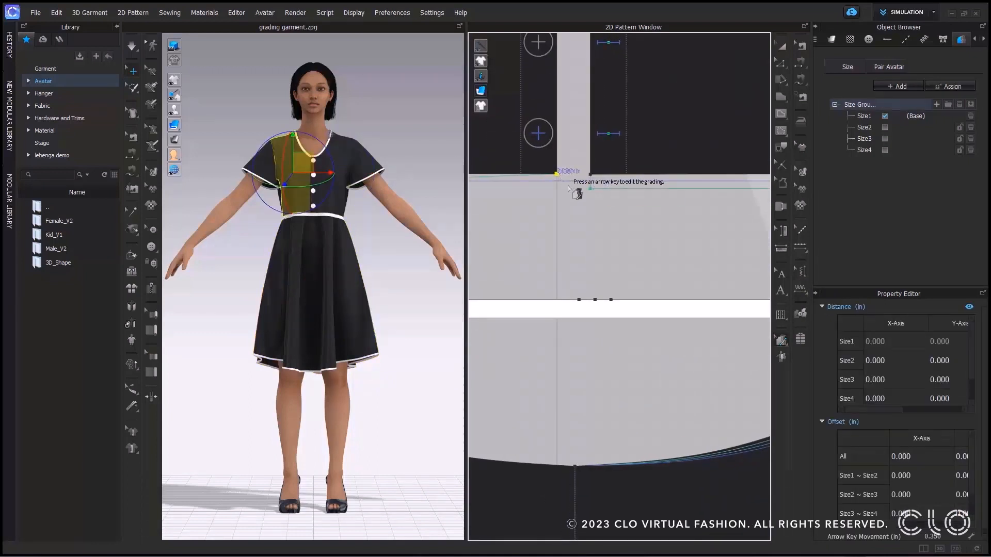
{"action": "right_click", "coordinate": [568, 176]}
{"action": "left_click", "coordinate": [728, 235]}
{"action": "scroll", "coordinate": [670, 273], "scroll_direction": "down", "scroll_amount": 3}
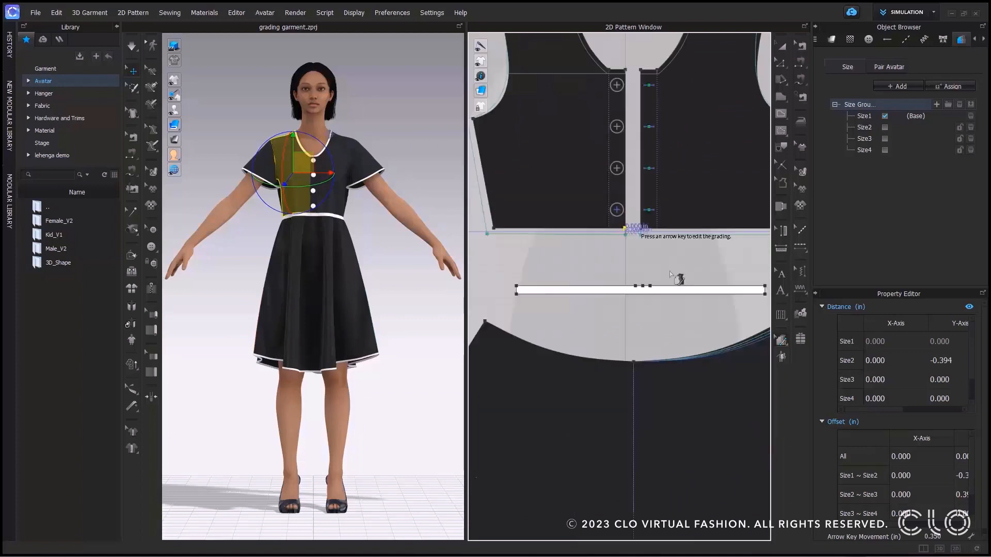
{"action": "scroll", "coordinate": [671, 274], "scroll_direction": "down", "scroll_amount": 4}
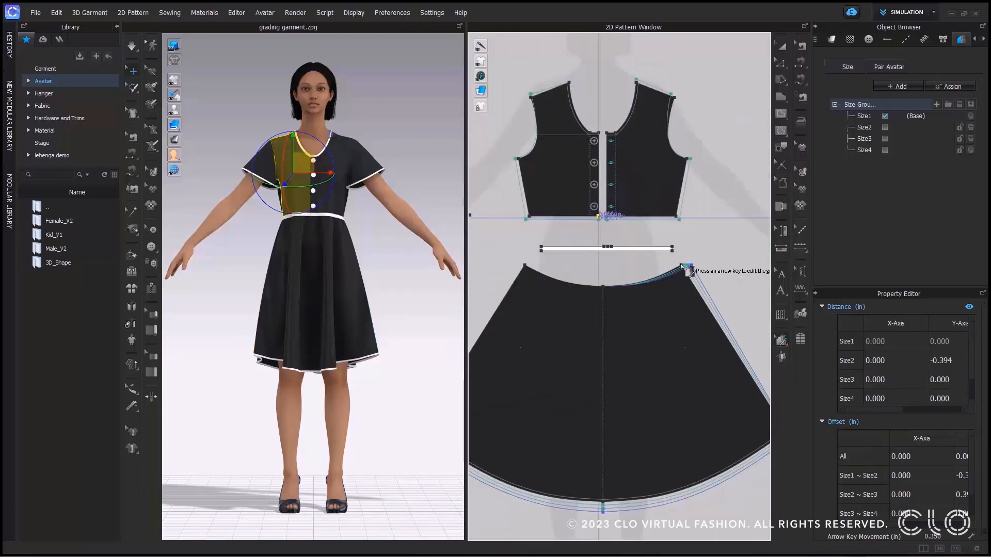
Copy the grading values of the graded waist corner of the front skirt and mirror-paste only the X axis onto its opposite waist corner
{"action": "left_click", "coordinate": [685, 266]}
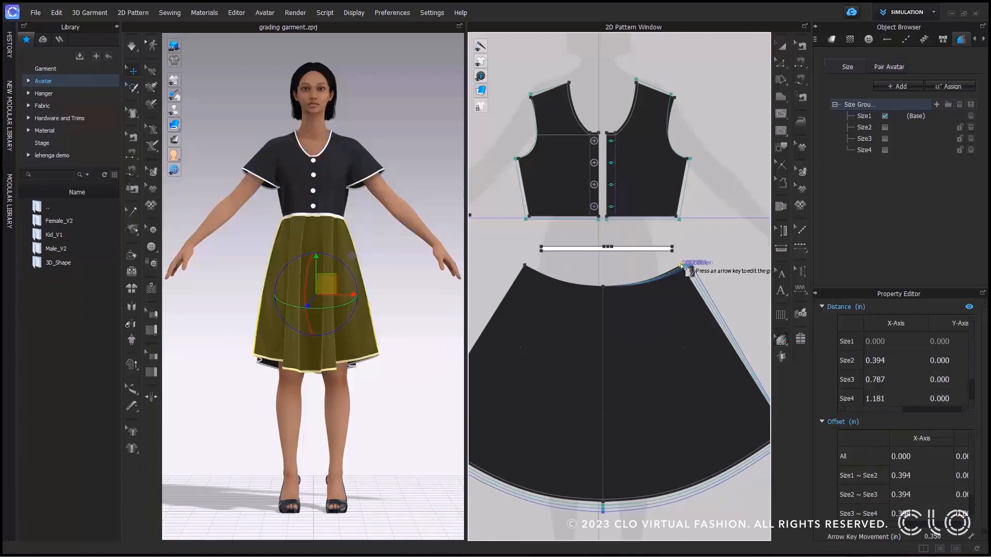
{"action": "right_click", "coordinate": [687, 266]}
{"action": "key", "text": "Escape"}
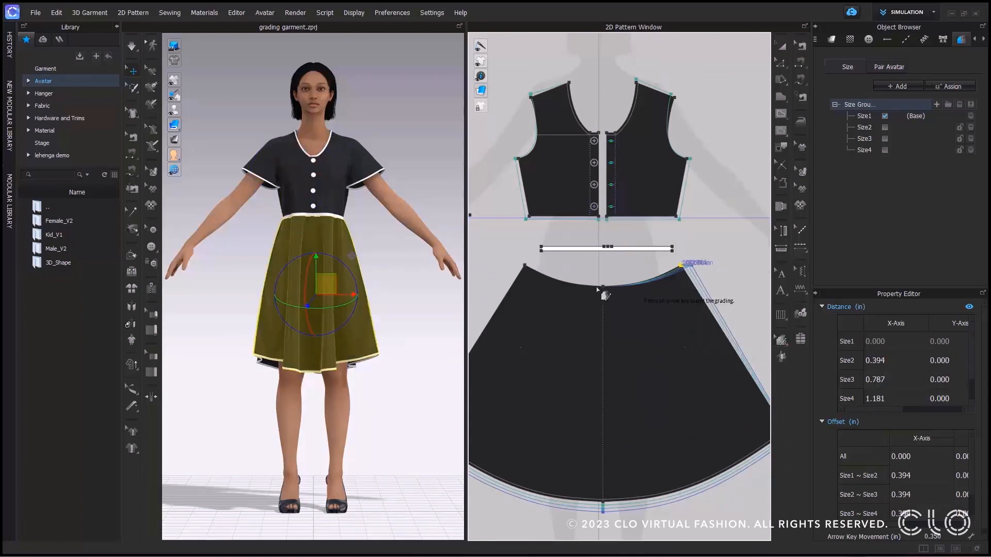
{"action": "right_click", "coordinate": [525, 265]}
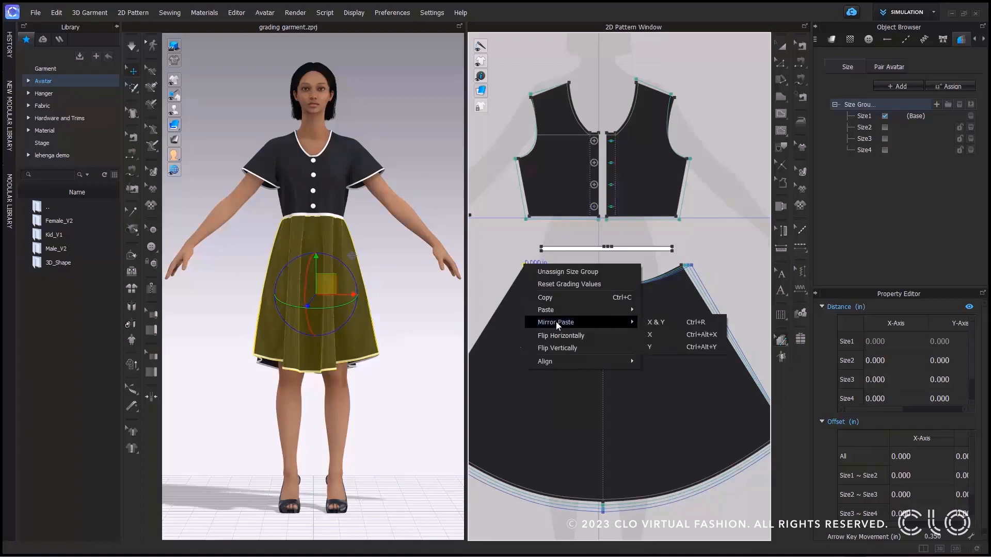
{"action": "mouse_move", "coordinate": [556, 321]}
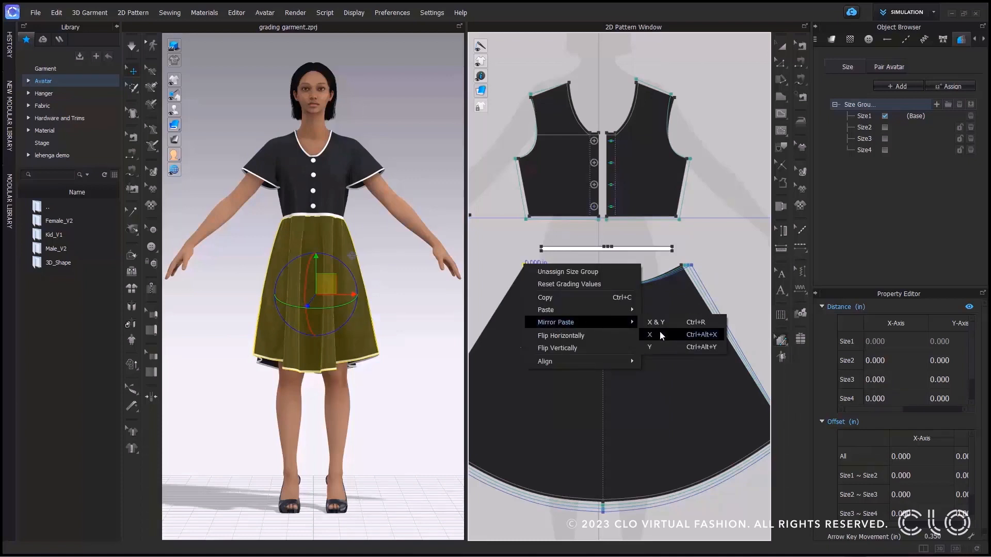
{"action": "left_click", "coordinate": [660, 333]}
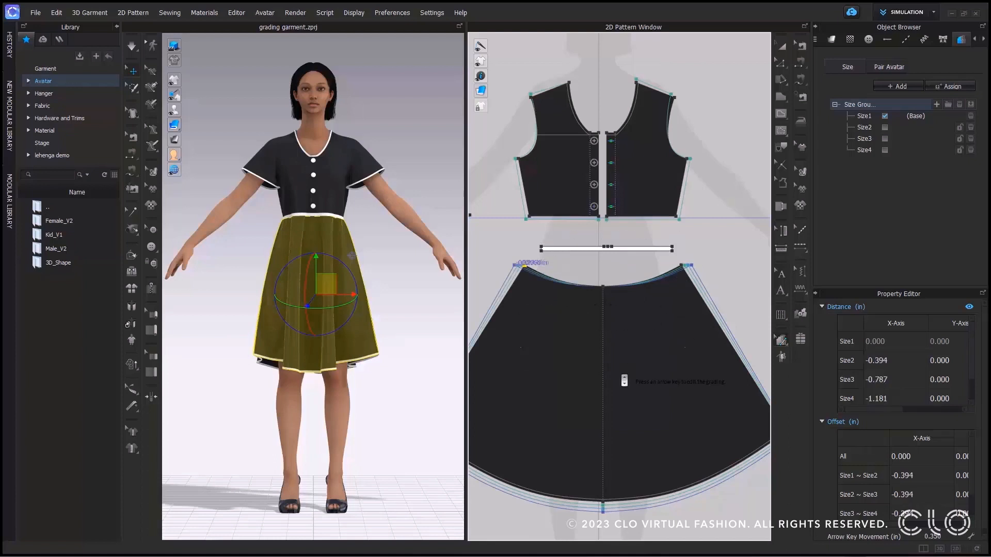
{"action": "scroll", "coordinate": [624, 381], "scroll_direction": "down", "scroll_amount": 2}
Copy the grading values of the graded hem corner of the front skirt and mirror-paste only the Y axis onto the opposite hem corner
{"action": "right_click", "coordinate": [726, 343]}
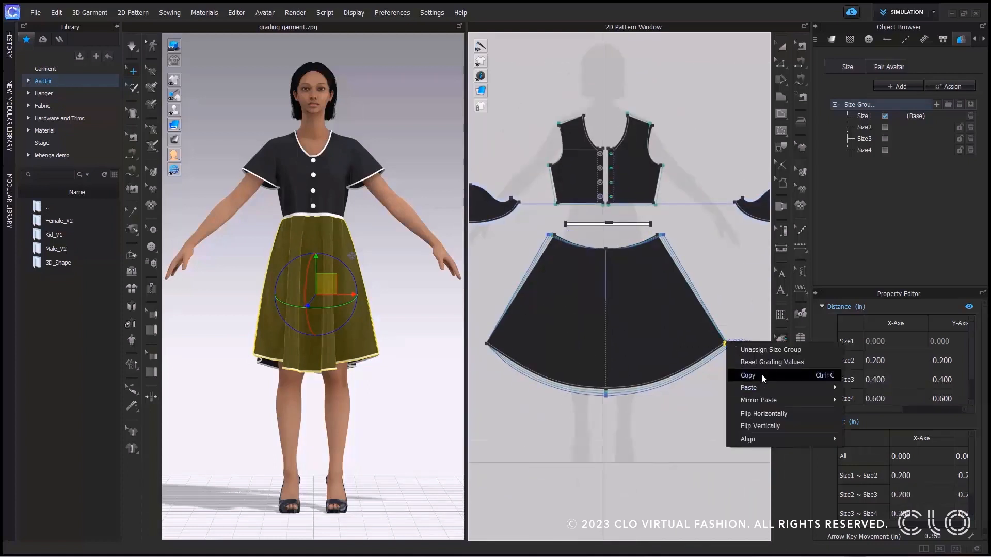
{"action": "left_click", "coordinate": [746, 376]}
{"action": "right_click", "coordinate": [487, 343]}
{"action": "mouse_move", "coordinate": [521, 401]}
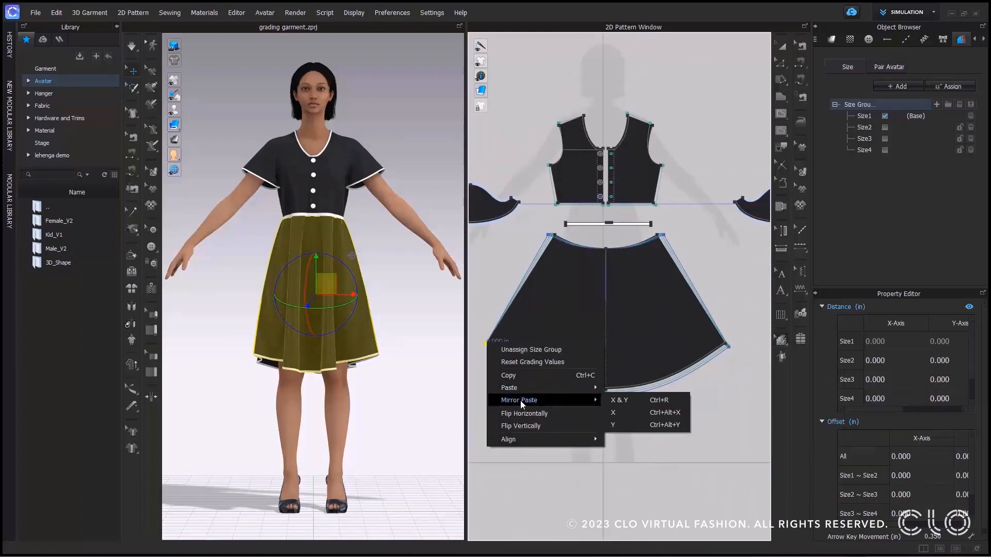
{"action": "left_click", "coordinate": [636, 423]}
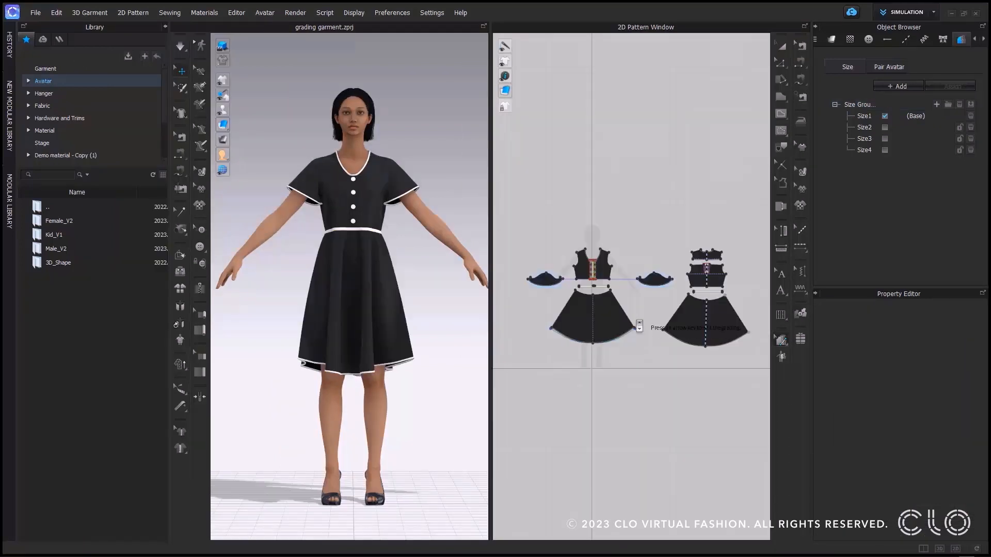
Grade the front skirt's hem corner outward and downward by 0.51 cm per size, and select one of its graded size points
{"action": "scroll", "coordinate": [645, 331], "scroll_direction": "up", "scroll_amount": 5}
{"action": "scroll", "coordinate": [646, 330], "scroll_direction": "up", "scroll_amount": 4}
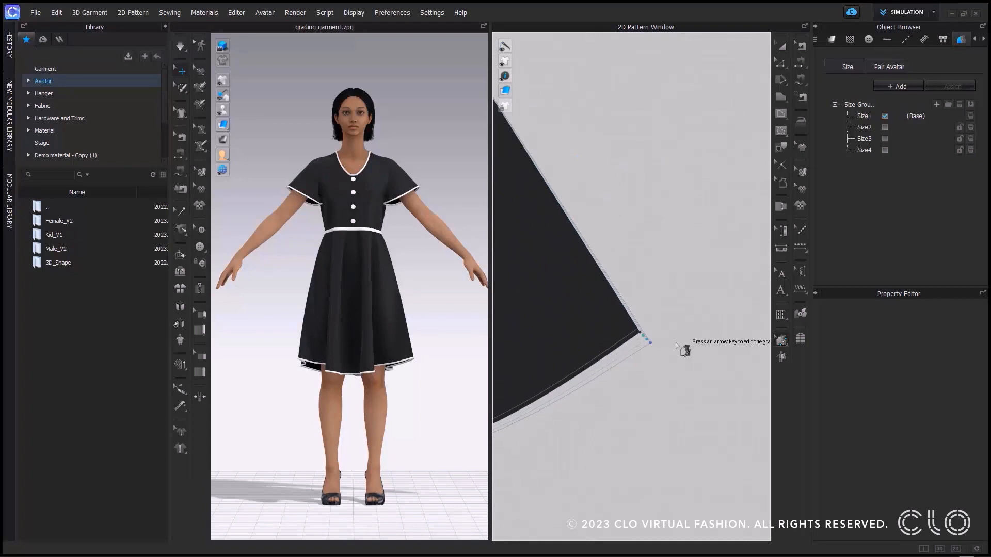
{"action": "scroll", "coordinate": [677, 346], "scroll_direction": "up", "scroll_amount": 3}
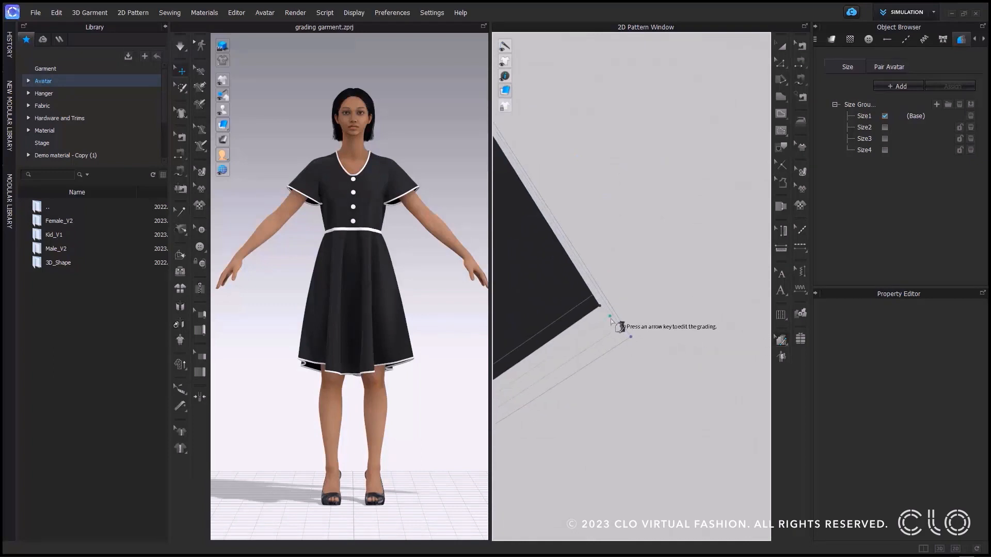
{"action": "left_click", "coordinate": [600, 307]}
{"action": "key", "text": "Right"}
{"action": "key", "text": "Down"}
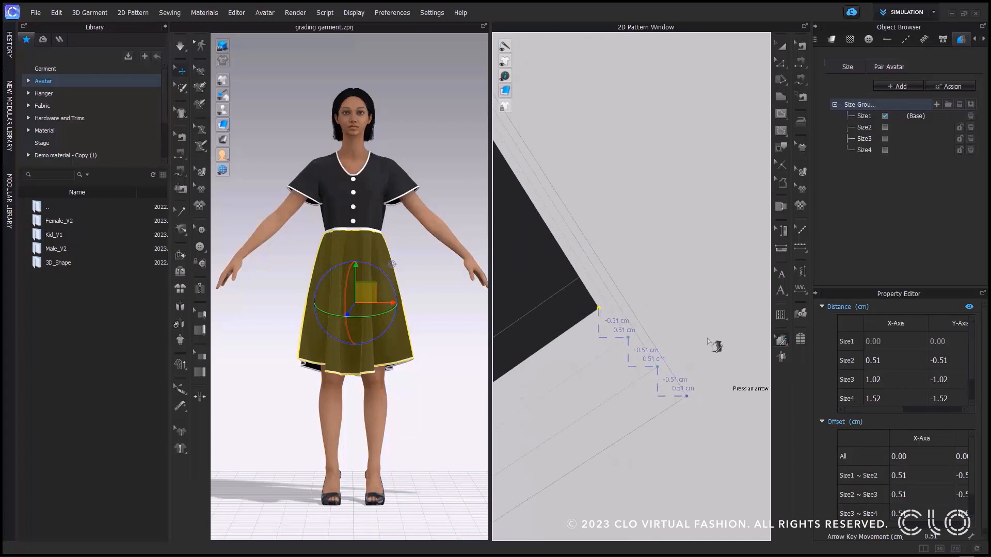
{"action": "scroll", "coordinate": [965, 380], "scroll_direction": "down", "scroll_amount": 1}
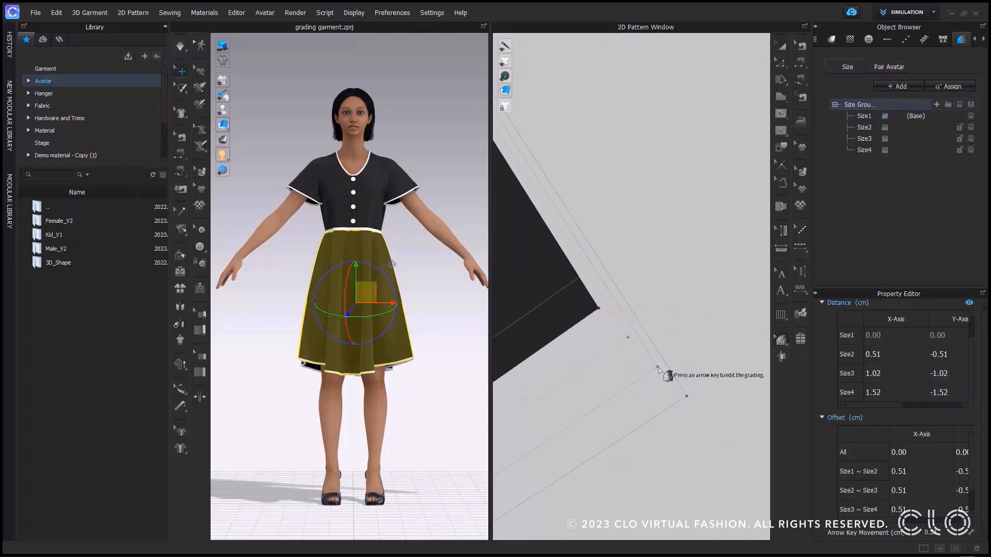
{"action": "left_click", "coordinate": [660, 371]}
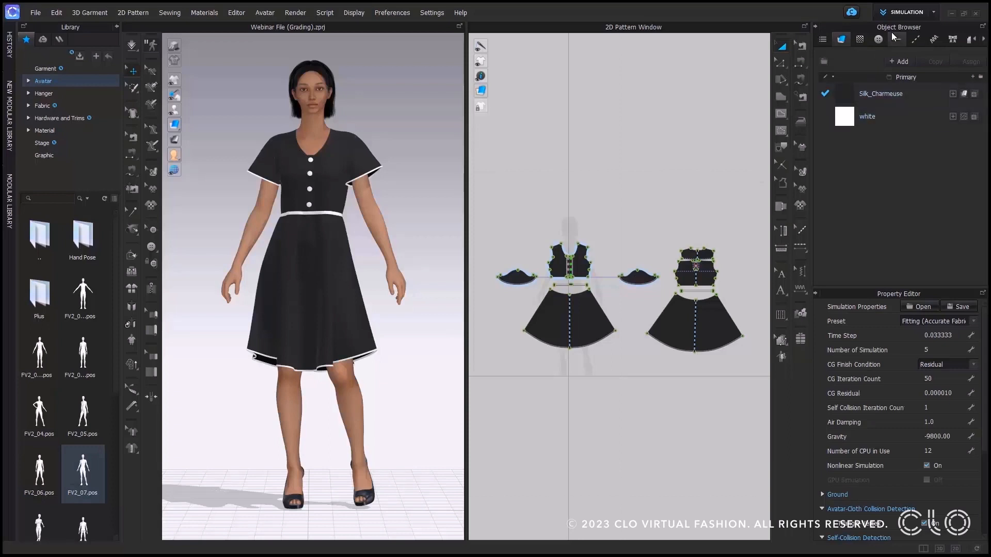
Switch to Print Layout mode and nest the Silk_Charmeuse pattern pieces within the fabric width
{"action": "left_click", "coordinate": [908, 13]}
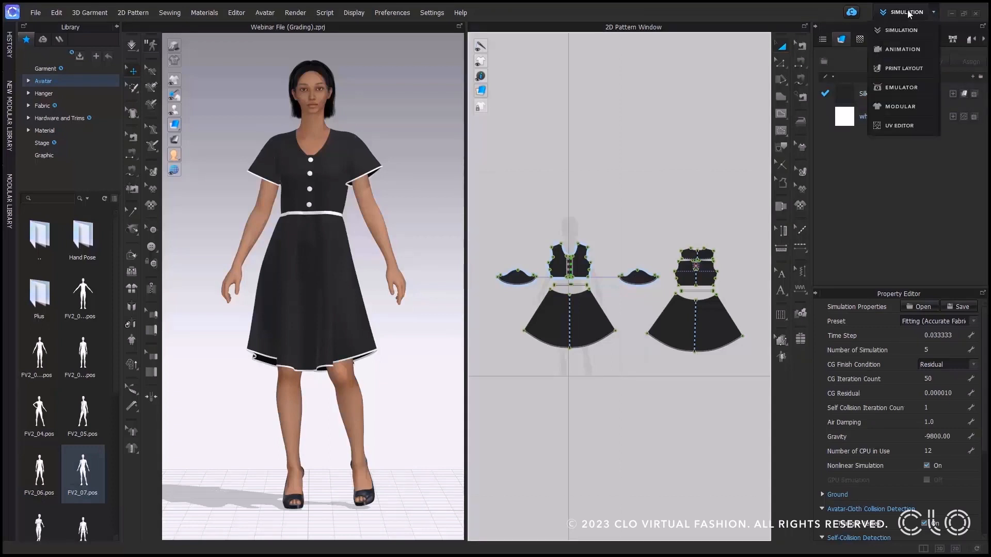
{"action": "left_click", "coordinate": [898, 68]}
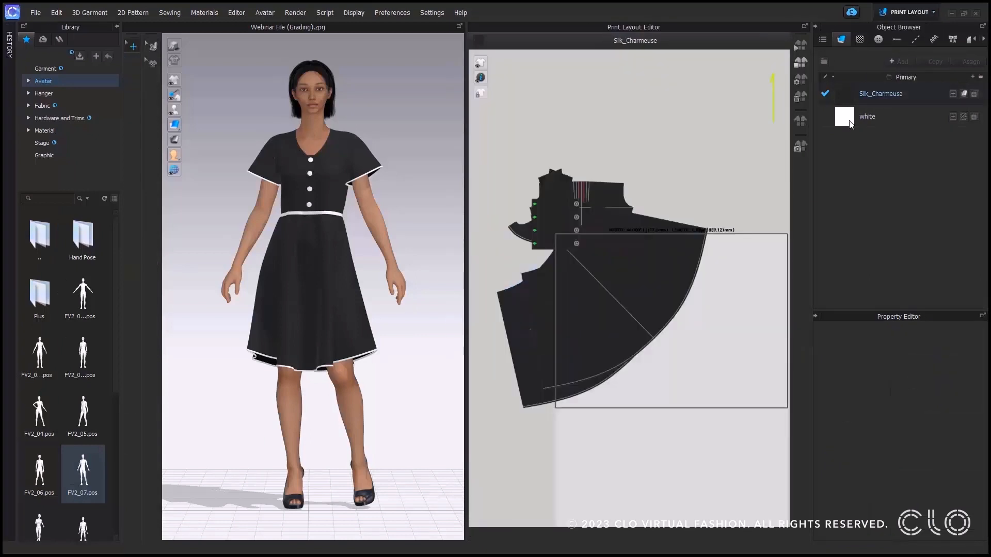
{"action": "left_click", "coordinate": [808, 122]}
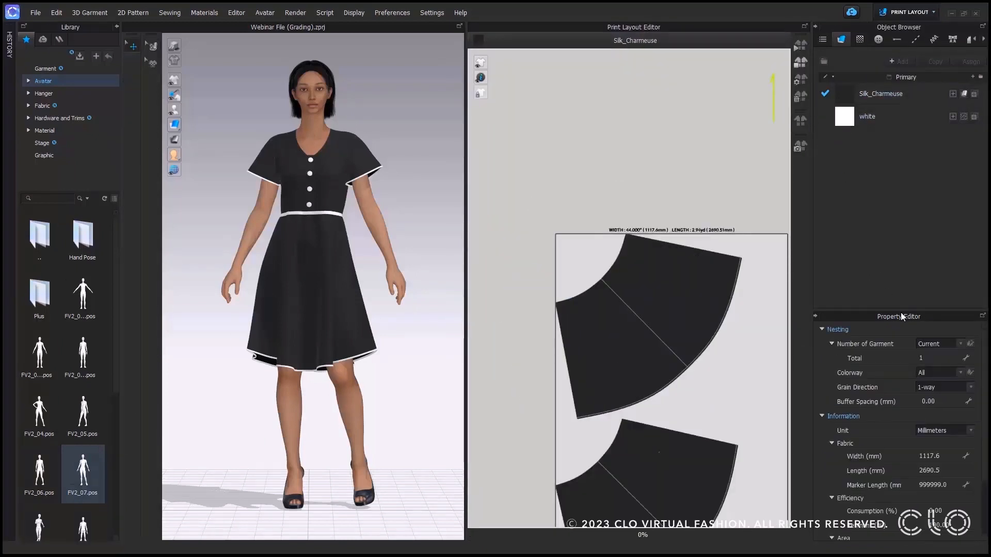
{"action": "scroll", "coordinate": [677, 342], "scroll_direction": "down", "scroll_amount": 3}
{"action": "middle_click_drag", "start_coordinate": [677, 342], "coordinate": [610, 203]}
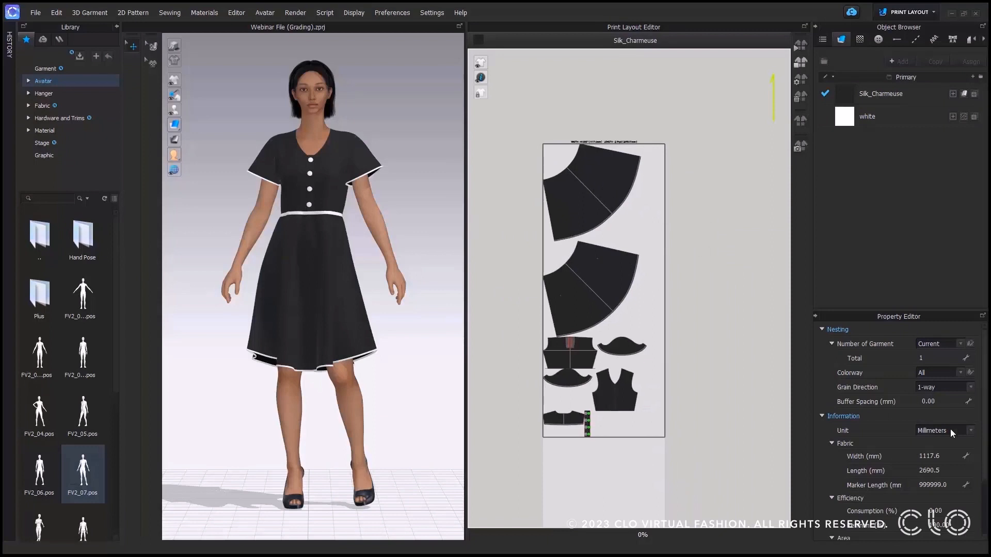
Set the nesting to use graded sizes with five garments in total, and set the grain direction to 2-way
{"action": "left_click", "coordinate": [970, 344]}
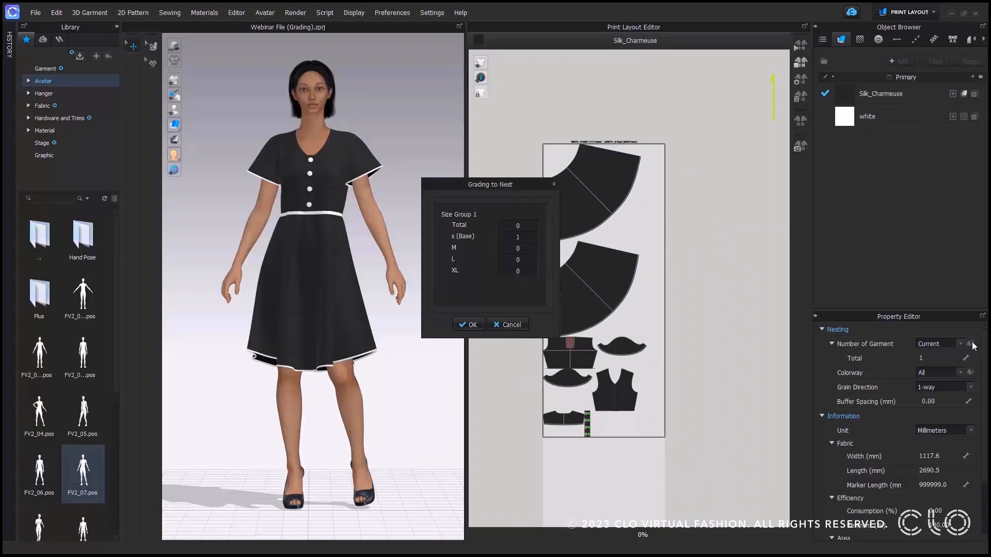
{"action": "double_click", "coordinate": [534, 236]}
{"action": "left_click", "coordinate": [468, 325]}
{"action": "left_click", "coordinate": [969, 395]}
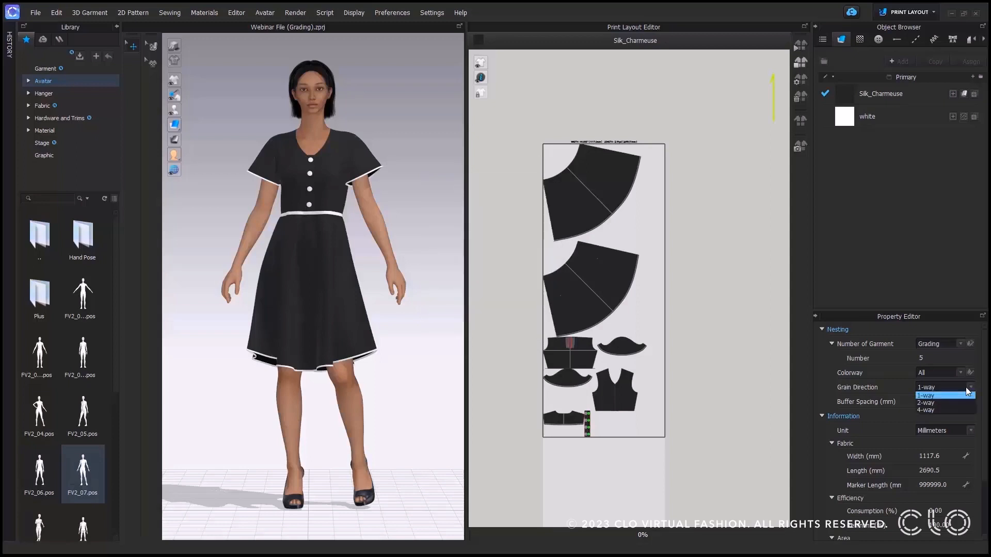
{"action": "left_click", "coordinate": [953, 404]}
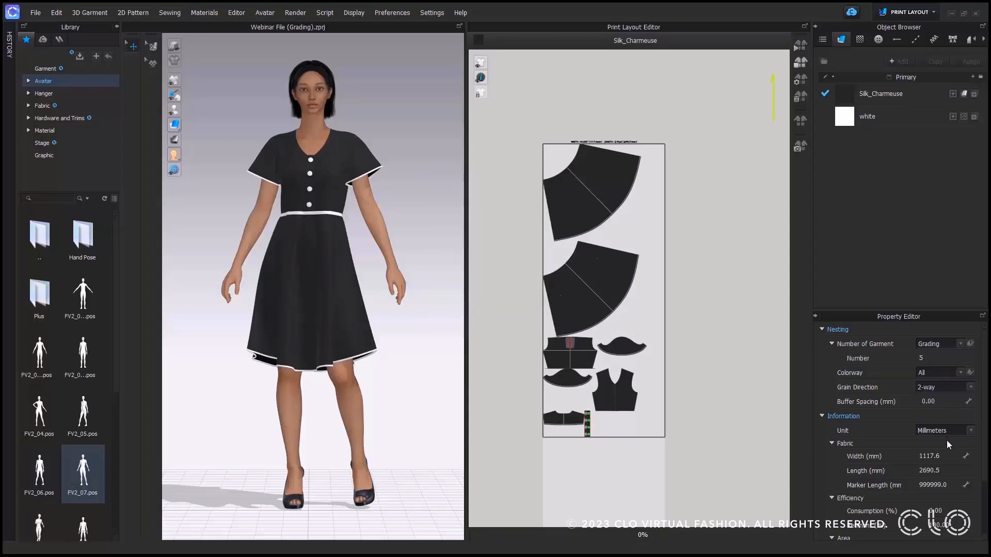
Set the fabric information unit to inches and the marker length to 185.4, and run the nesting
{"action": "left_click", "coordinate": [955, 430]}
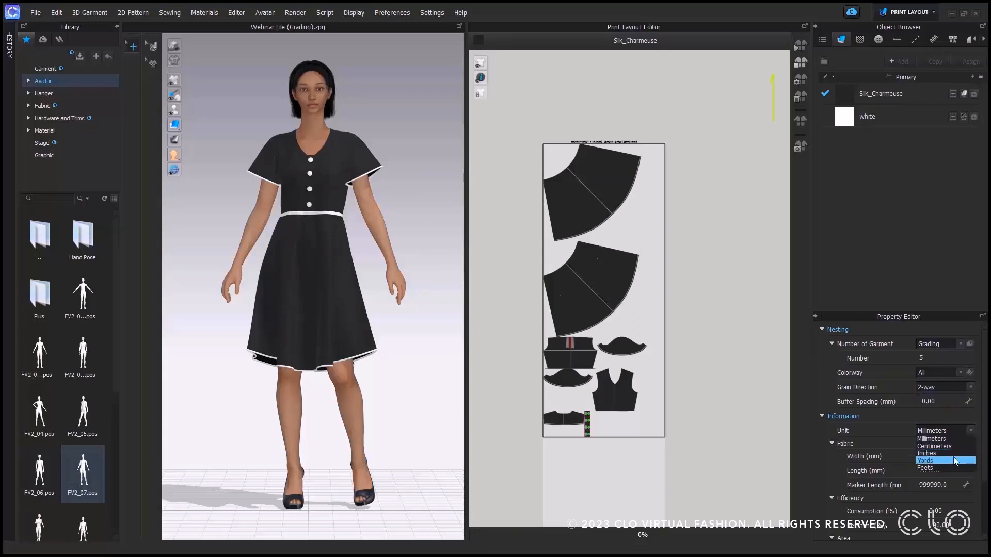
{"action": "left_click", "coordinate": [953, 454]}
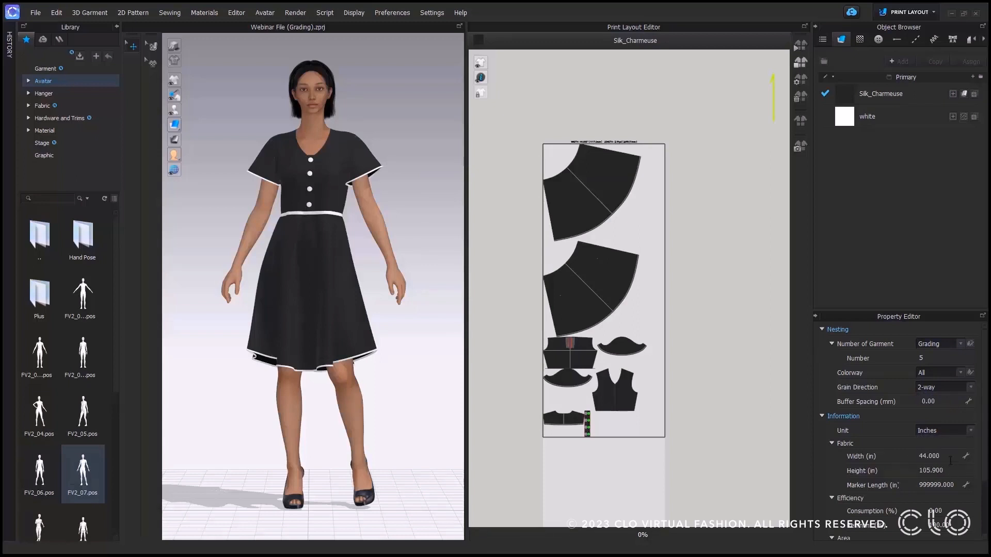
{"action": "left_click", "coordinate": [945, 485]}
{"action": "type", "text": "185.4"}
{"action": "key", "text": "Return"}
{"action": "left_click", "coordinate": [795, 55]}
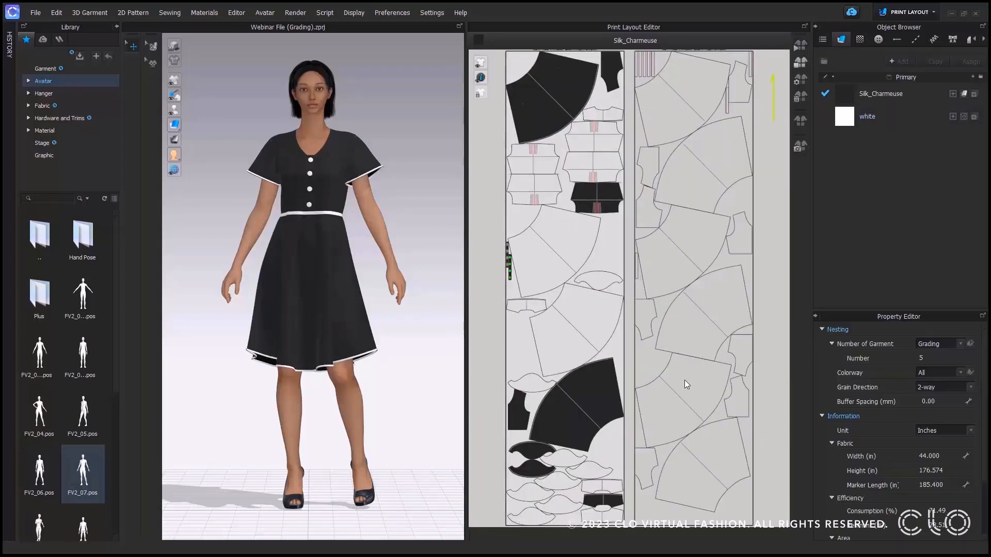
Examine the nested markers, including the pattern placement and the width and length labels above each marker
{"action": "scroll", "coordinate": [684, 380], "scroll_direction": "down", "scroll_amount": 4}
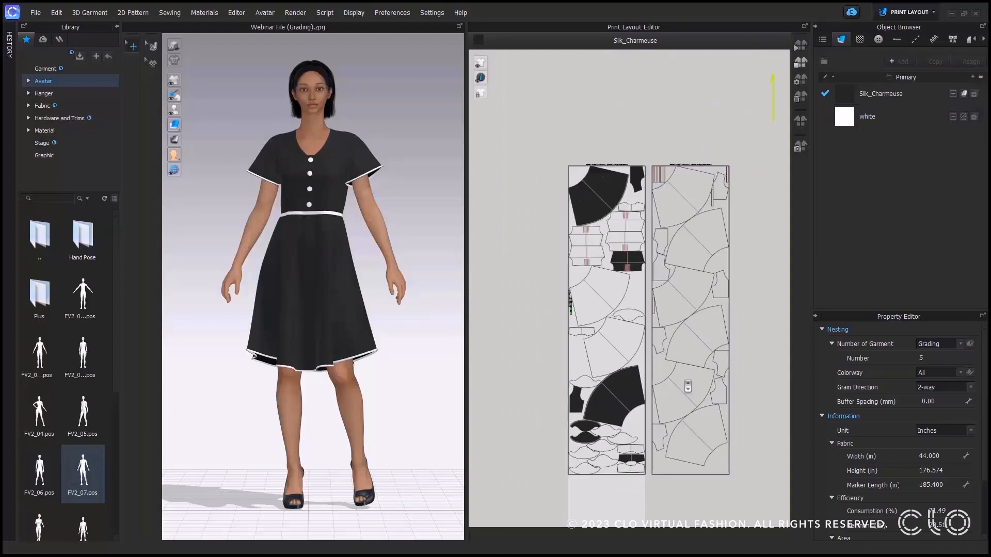
{"action": "middle_click_drag", "start_coordinate": [684, 380], "coordinate": [666, 377]}
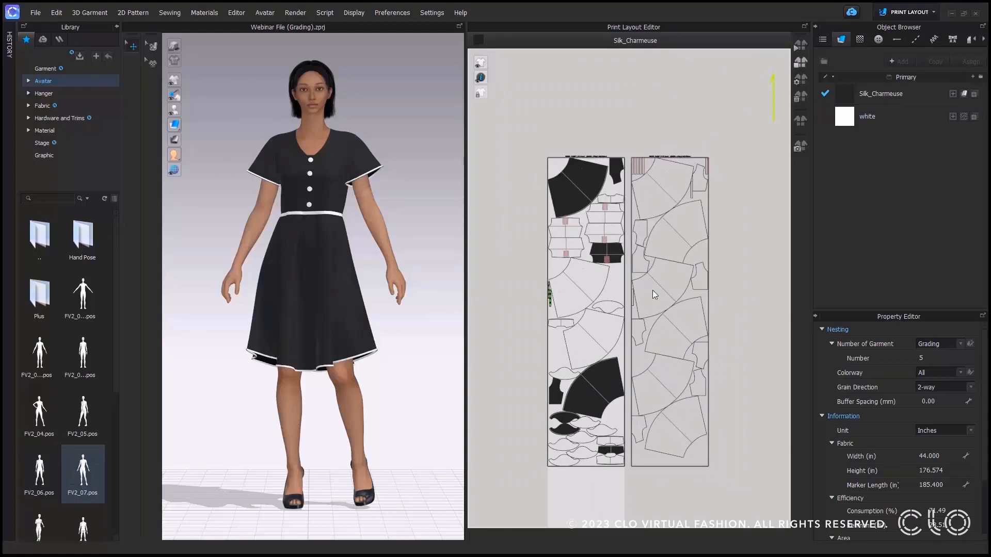
{"action": "scroll", "coordinate": [575, 130], "scroll_direction": "up", "scroll_amount": 4}
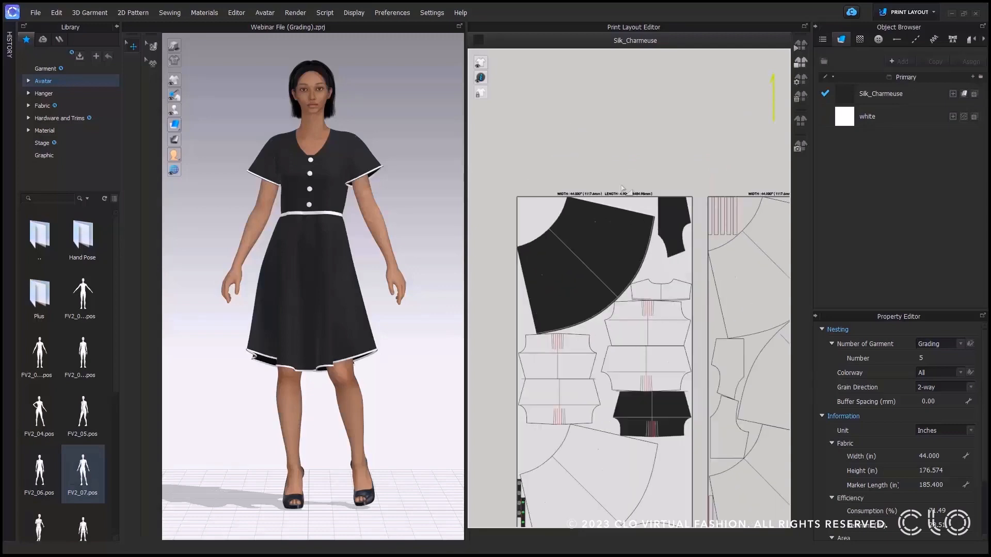
{"action": "scroll", "coordinate": [623, 189], "scroll_direction": "up", "scroll_amount": 5}
{"action": "middle_click_drag", "start_coordinate": [637, 215], "coordinate": [694, 223]}
{"action": "scroll", "coordinate": [694, 223], "scroll_direction": "down", "scroll_amount": 8}
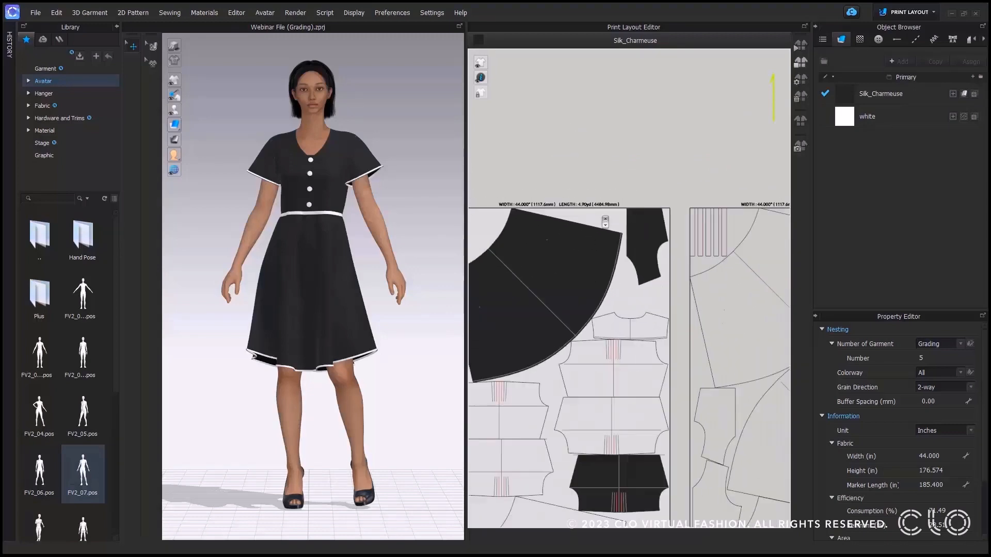
{"action": "middle_click_drag", "start_coordinate": [635, 241], "coordinate": [620, 250]}
{"action": "scroll", "coordinate": [663, 251], "scroll_direction": "up", "scroll_amount": 5}
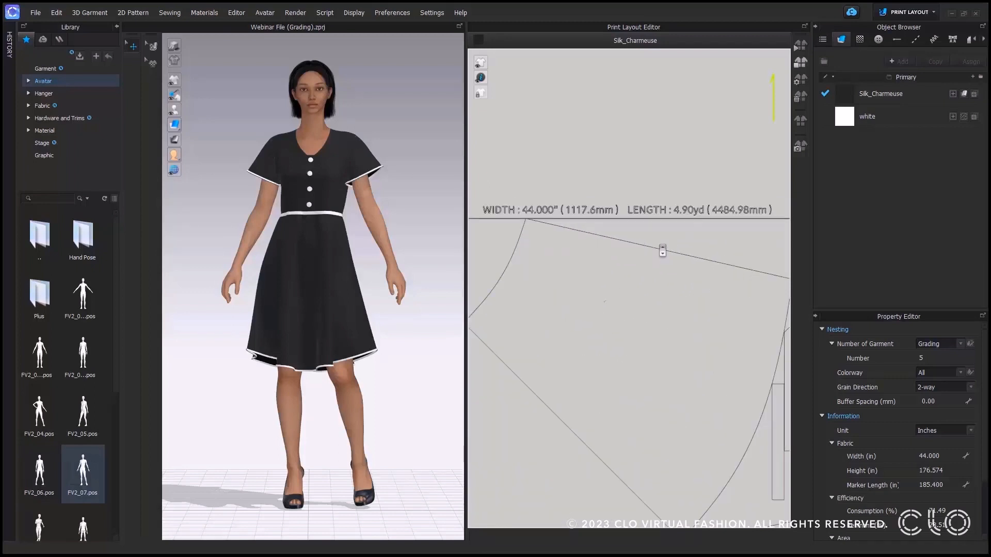
{"action": "scroll", "coordinate": [662, 251], "scroll_direction": "down", "scroll_amount": 6}
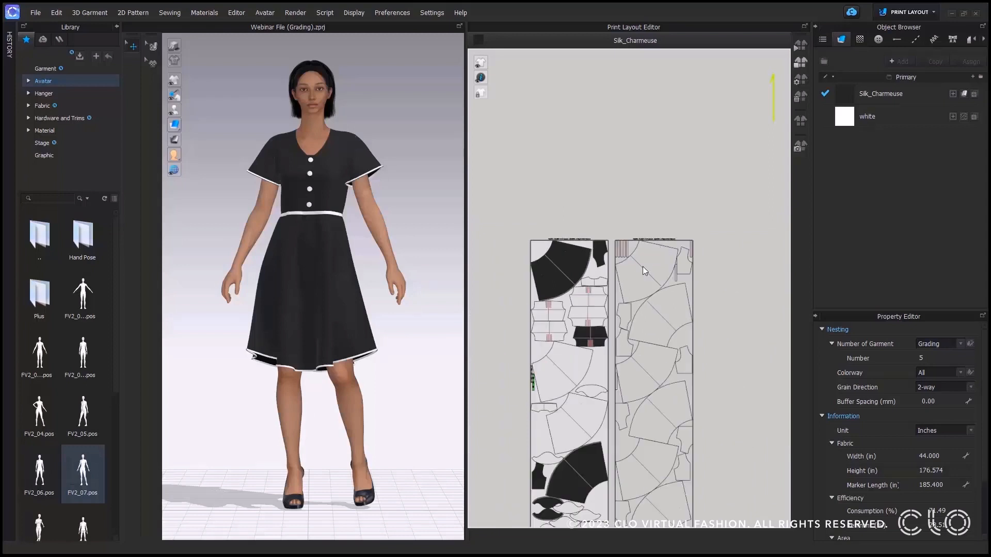
{"action": "mouse_move", "coordinate": [640, 273]}
{"action": "middle_mouse_down"}
{"action": "mouse_move", "coordinate": [645, 171]}
{"action": "mouse_move", "coordinate": [648, 191]}
{"action": "middle_mouse_up"}
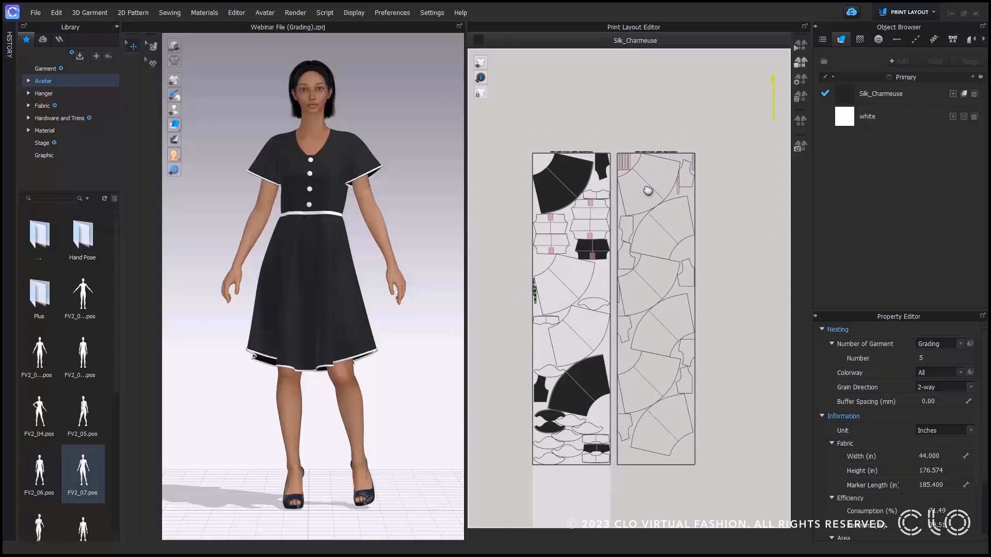
{"action": "mouse_move", "coordinate": [480, 63]}
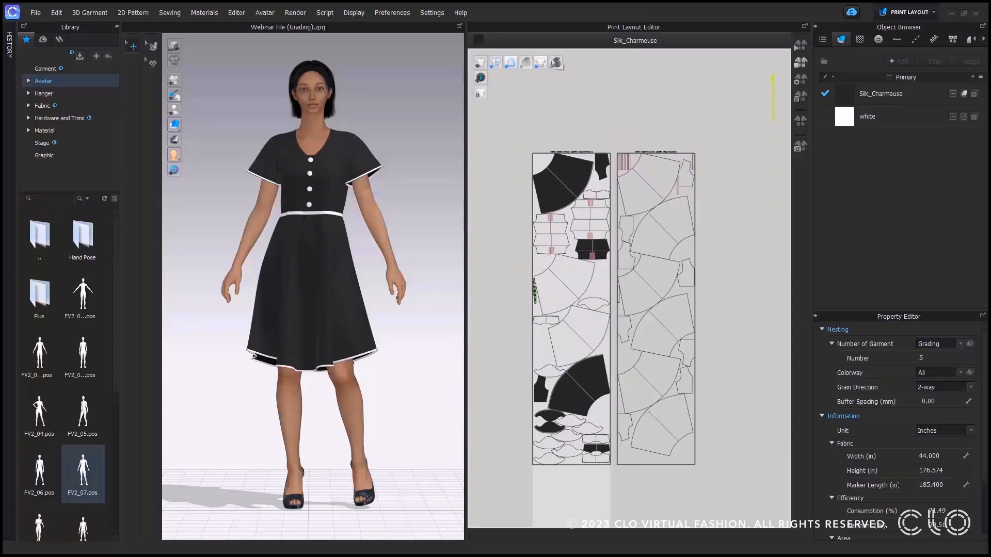
Display the nested pattern pieces coloured by graded size and examine how the sizes are distributed across both markers
{"action": "left_click", "coordinate": [556, 63]}
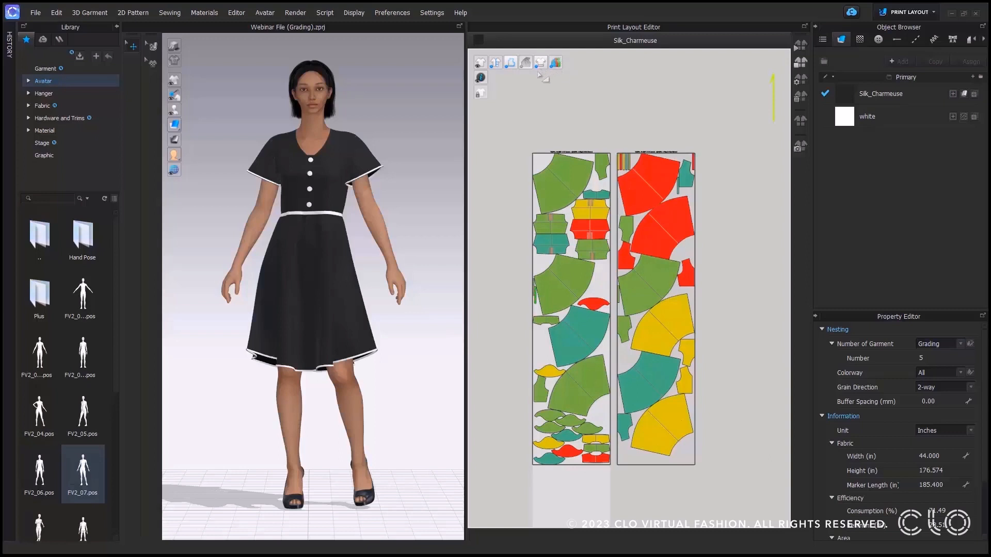
{"action": "mouse_move", "coordinate": [480, 78]}
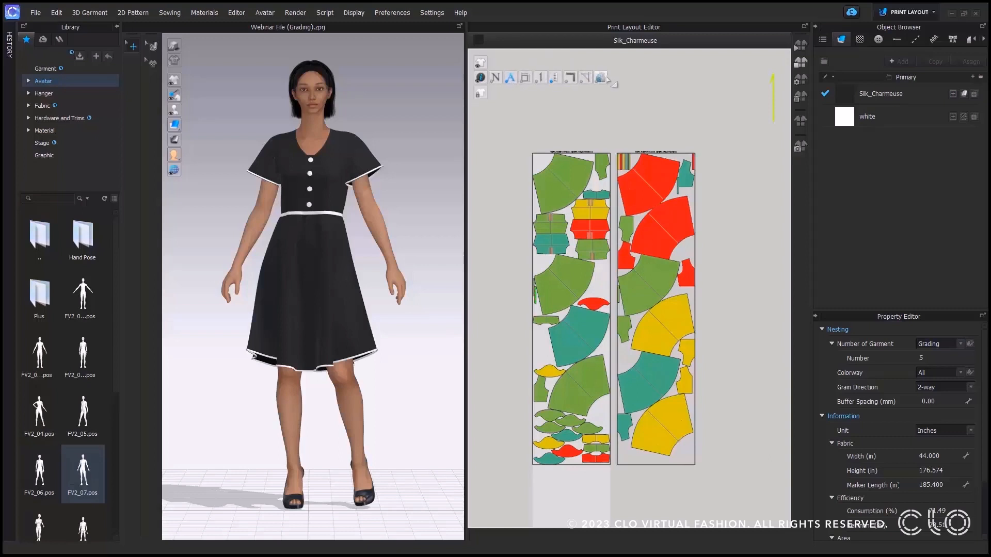
{"action": "scroll", "coordinate": [567, 158], "scroll_direction": "up", "scroll_amount": 3}
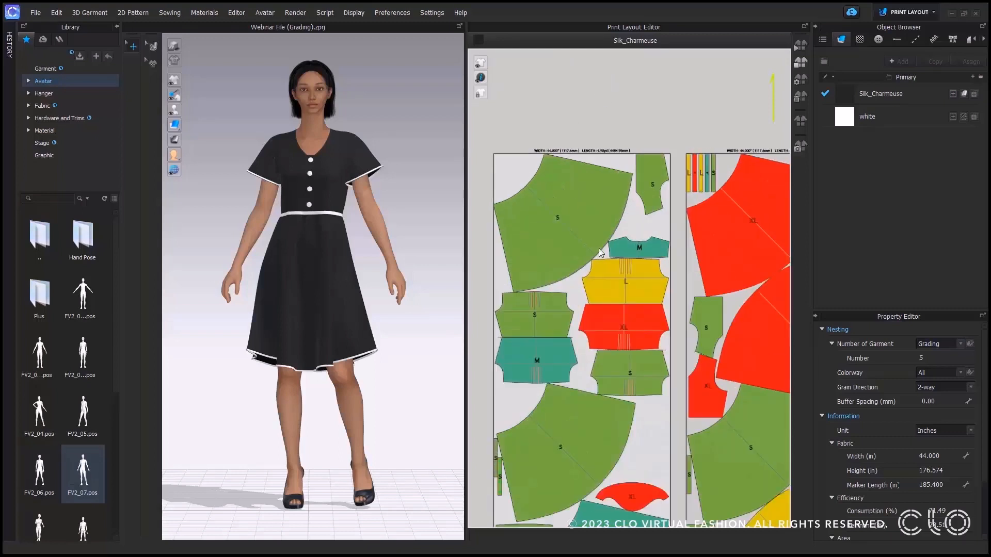
{"action": "mouse_move", "coordinate": [611, 282]}
{"action": "middle_mouse_down"}
{"action": "mouse_move", "coordinate": [573, 244]}
{"action": "mouse_move", "coordinate": [585, 244]}
{"action": "middle_mouse_up"}
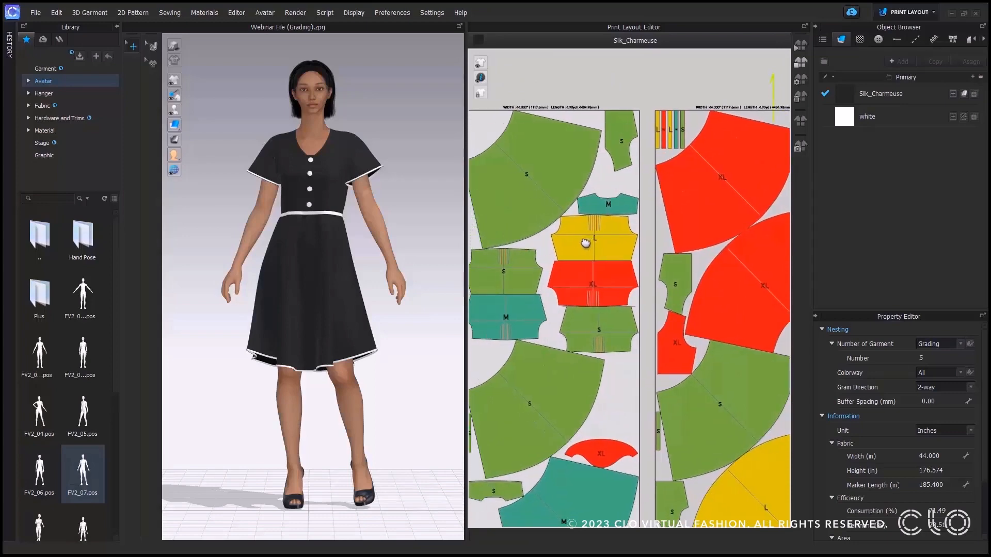
{"action": "scroll", "coordinate": [593, 264], "scroll_direction": "down", "scroll_amount": 2}
{"action": "middle_click_drag", "start_coordinate": [609, 285], "coordinate": [601, 152]}
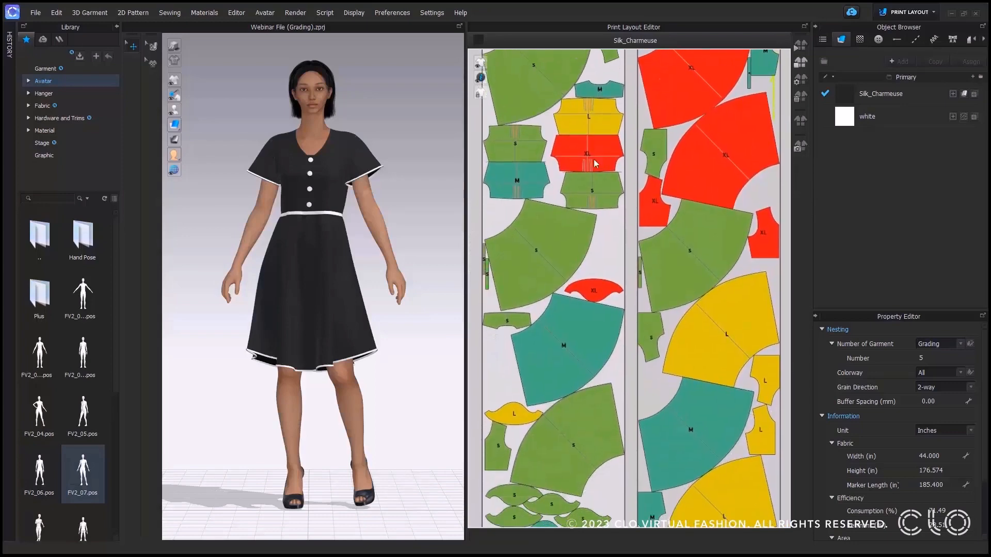
{"action": "scroll", "coordinate": [602, 152], "scroll_direction": "down", "scroll_amount": 2}
{"action": "scroll", "coordinate": [596, 308], "scroll_direction": "down", "scroll_amount": 2}
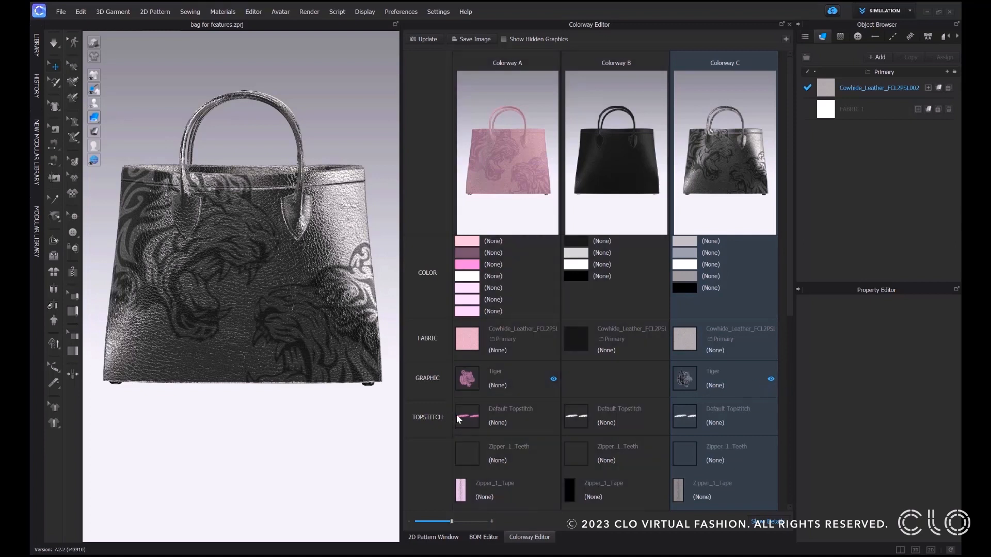
Select Colorway C's Default Topstitch and locate the highlighted stitching around the handle tabs and upper edge of the bag
{"action": "left_click", "coordinate": [893, 38]}
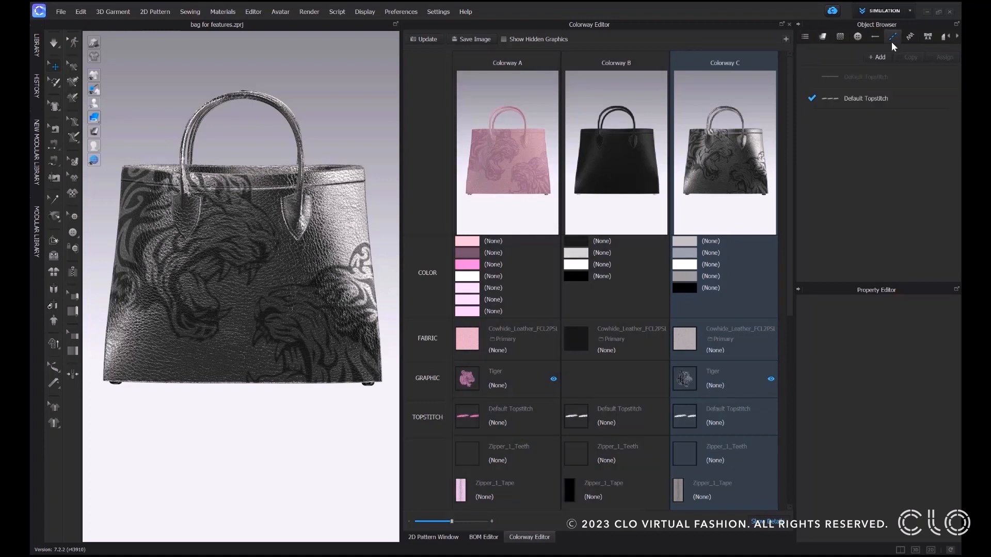
{"action": "left_click", "coordinate": [880, 103]}
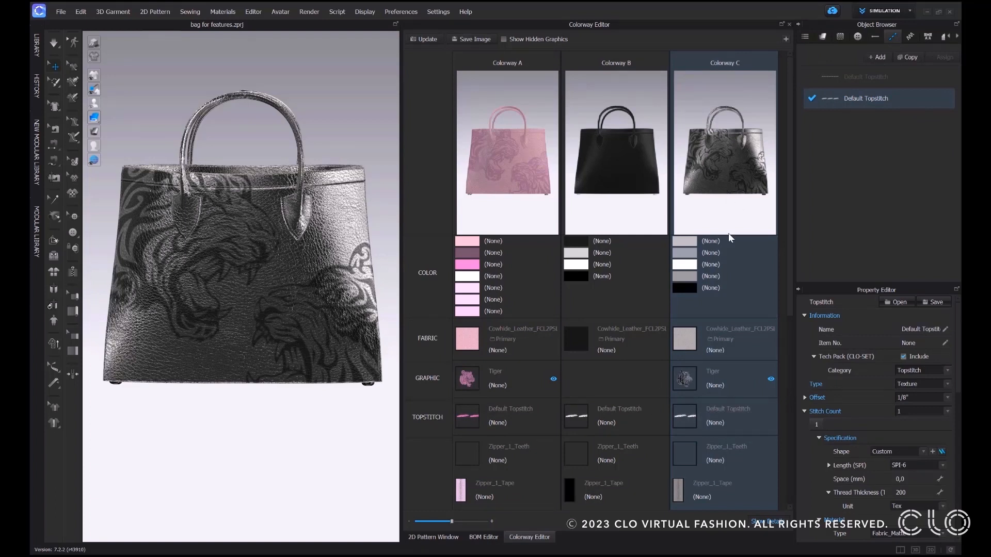
{"action": "left_click", "coordinate": [685, 421]}
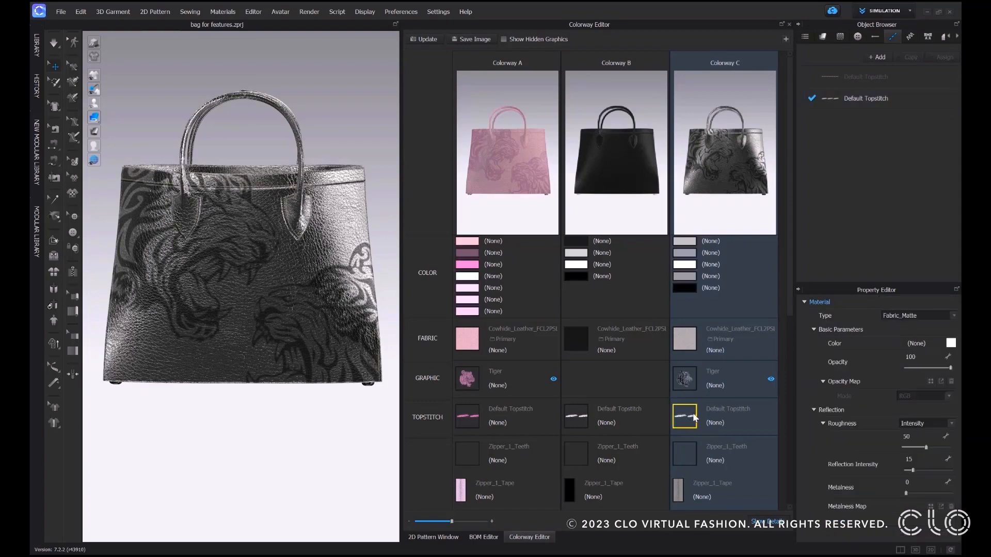
{"action": "scroll", "coordinate": [227, 275], "scroll_direction": "up", "scroll_amount": 5}
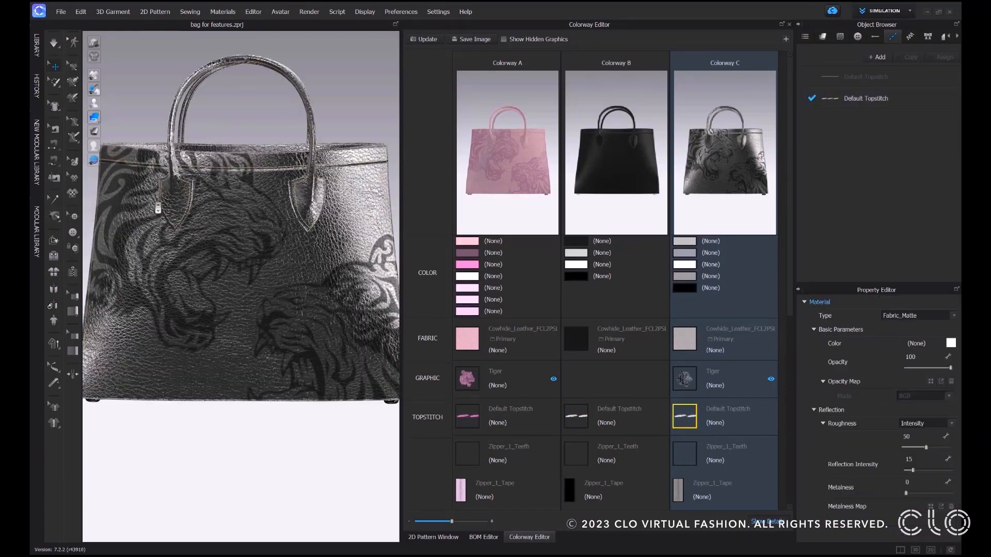
{"action": "scroll", "coordinate": [230, 318], "scroll_direction": "up", "scroll_amount": 4}
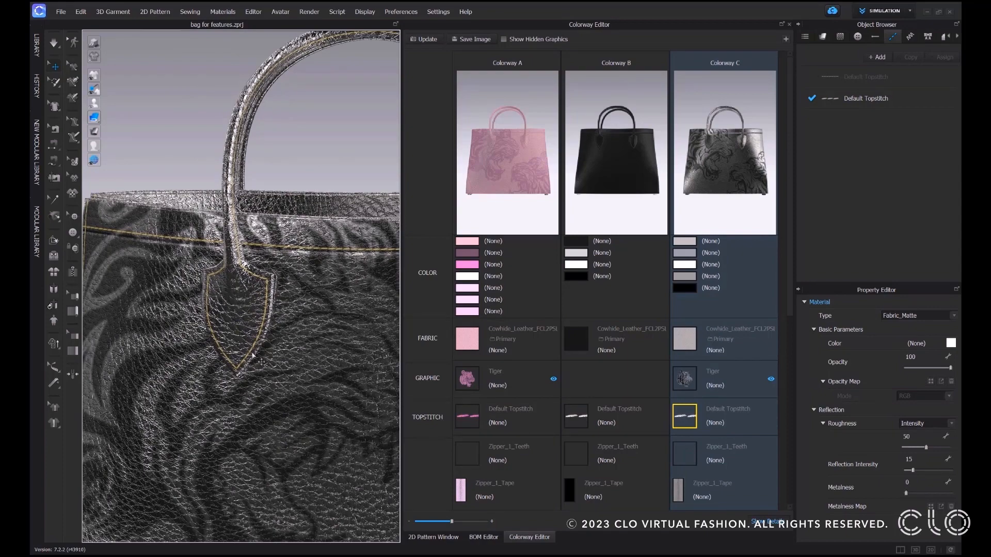
{"action": "scroll", "coordinate": [255, 436], "scroll_direction": "down", "scroll_amount": 8}
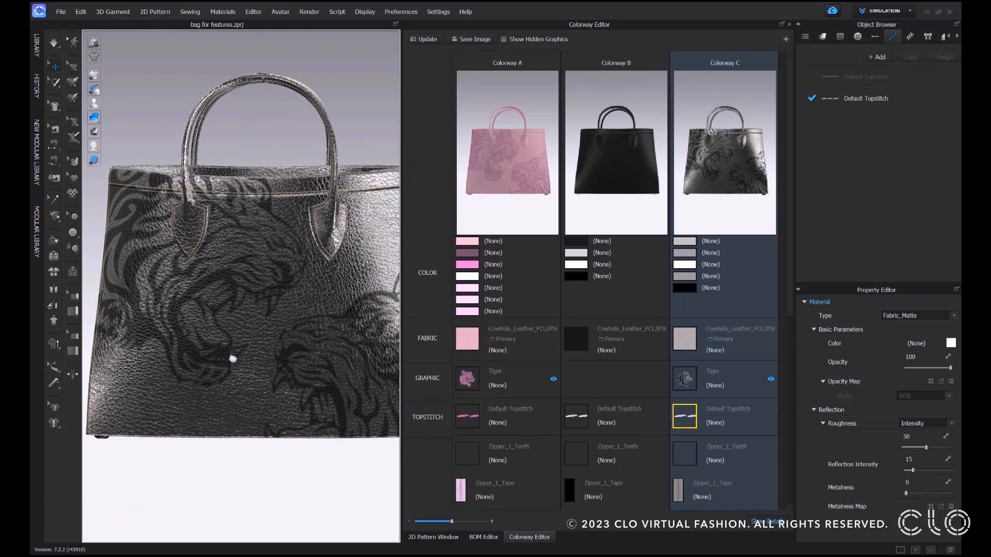
{"action": "scroll", "coordinate": [252, 381], "scroll_direction": "down", "scroll_amount": 2}
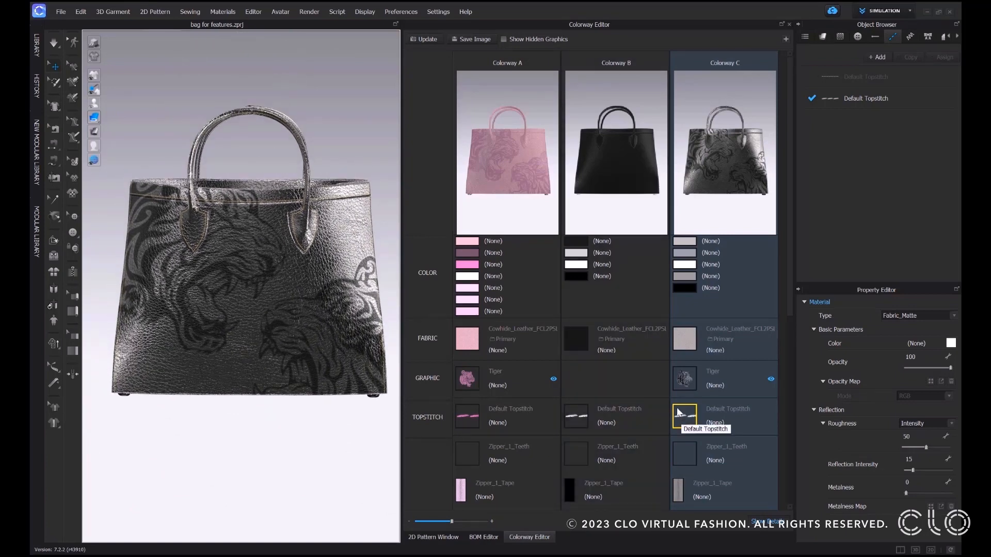
Highlight the Tiger graphic and the Cowhide_Leather fabric of Colorway C on the 3D bag, one after the other
{"action": "left_click", "coordinate": [691, 383]}
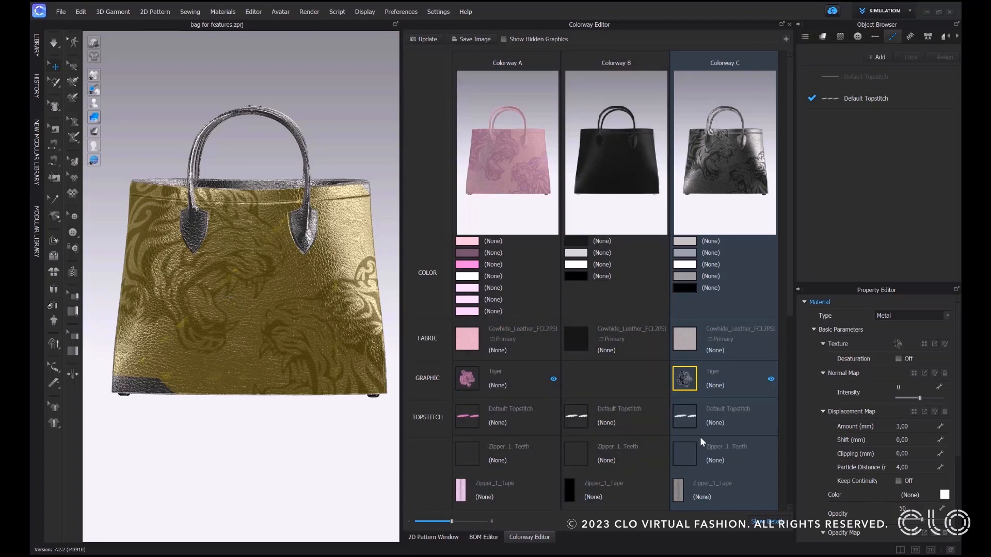
{"action": "left_click", "coordinate": [823, 36]}
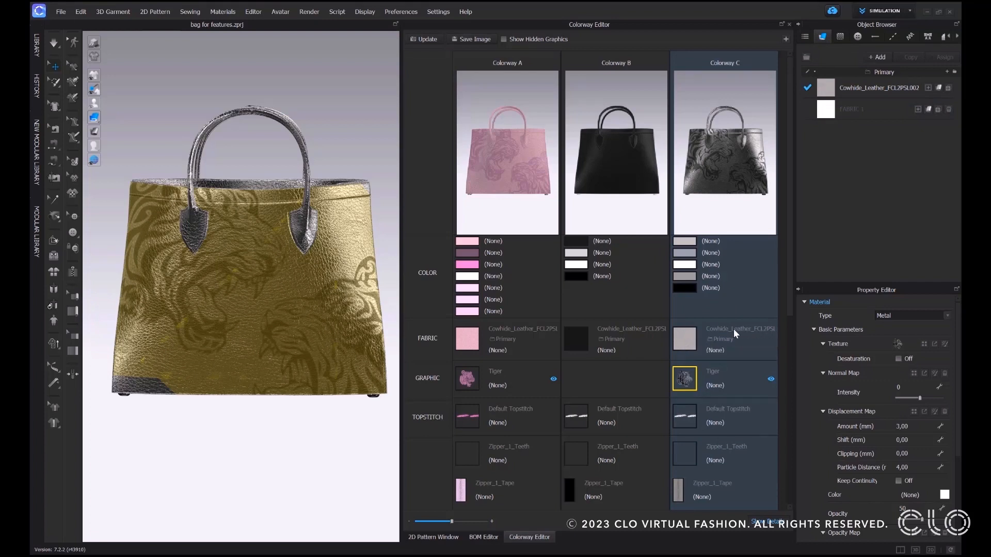
{"action": "left_click", "coordinate": [685, 341]}
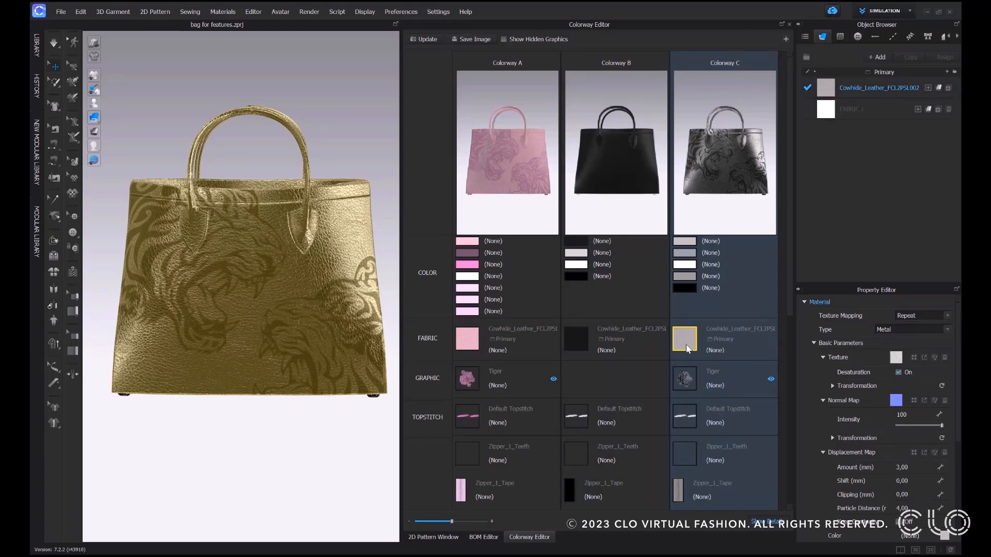
Highlight Colorway C's first Bag Stand trim on the underside of the bag and show the project's trim list
{"action": "scroll", "coordinate": [724, 421], "scroll_direction": "down", "scroll_amount": 3}
{"action": "scroll", "coordinate": [724, 417], "scroll_direction": "down", "scroll_amount": 10}
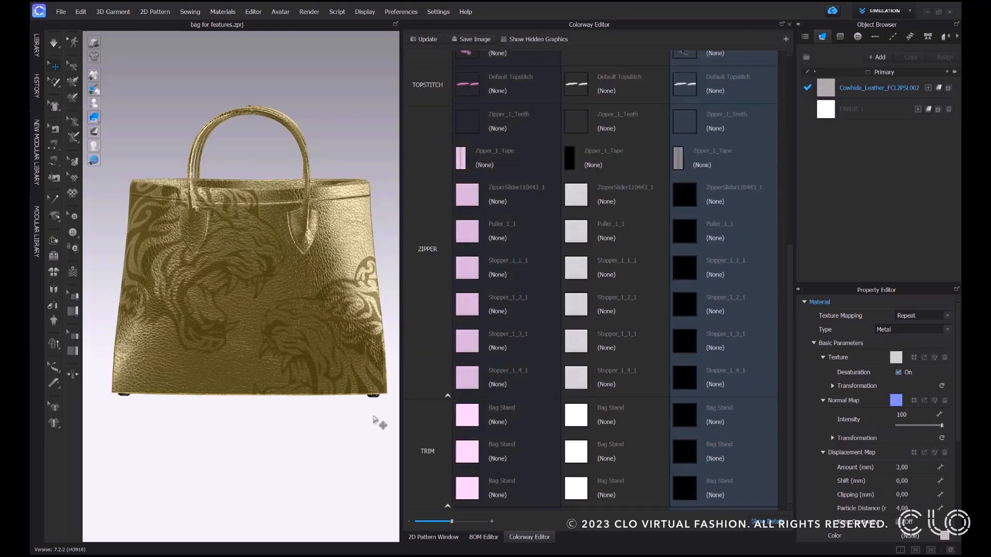
{"action": "scroll", "coordinate": [299, 362], "scroll_direction": "up", "scroll_amount": 5}
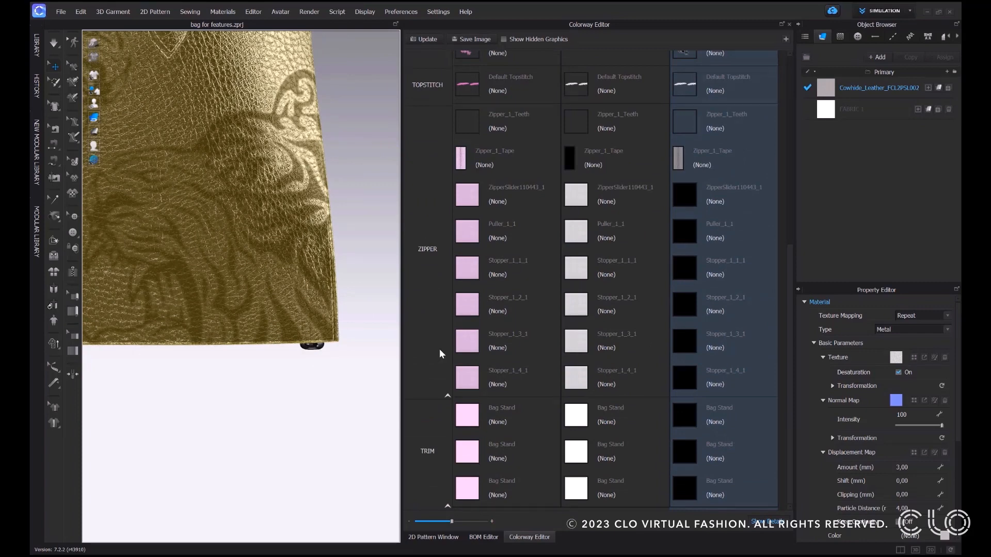
{"action": "left_click", "coordinate": [687, 419]}
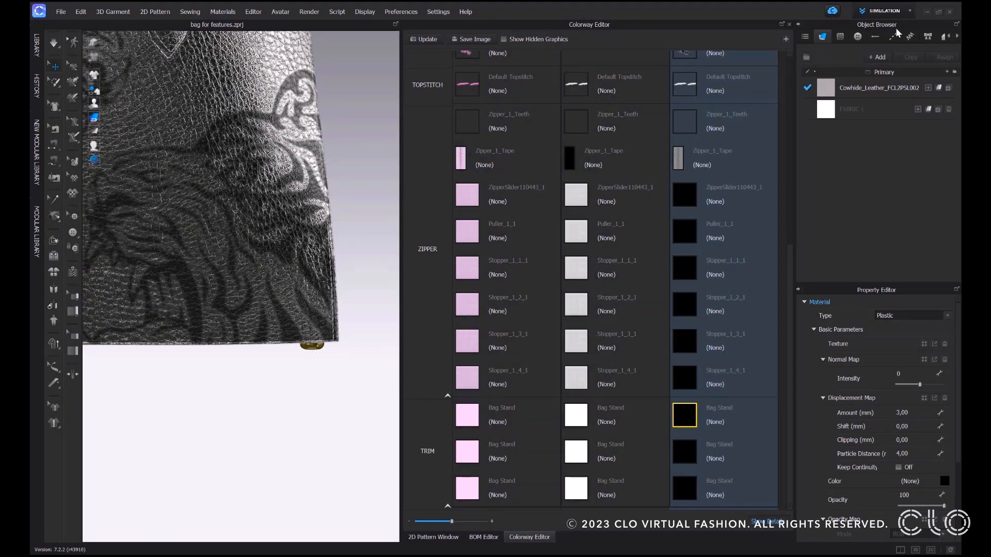
{"action": "left_click", "coordinate": [928, 36]}
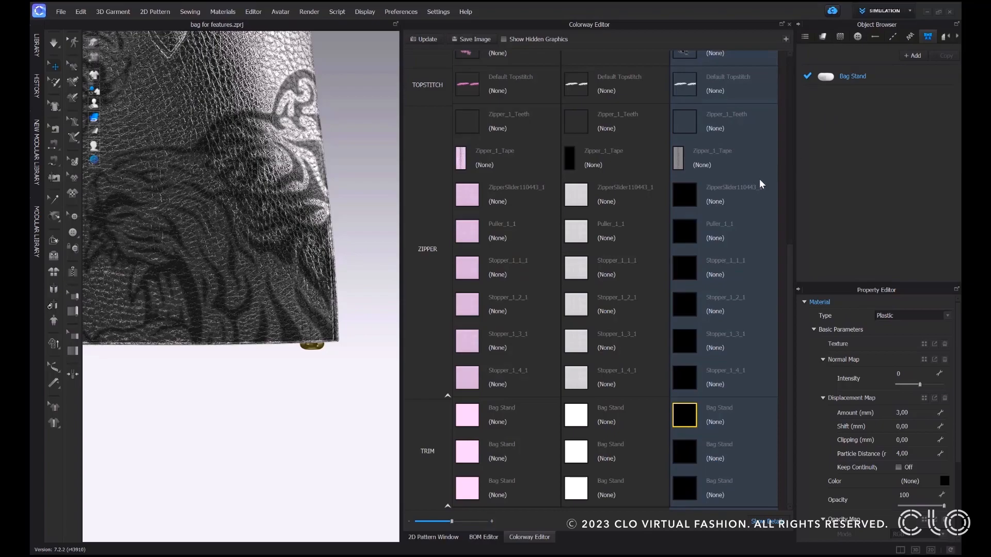
{"action": "scroll", "coordinate": [710, 263], "scroll_direction": "up", "scroll_amount": 1}
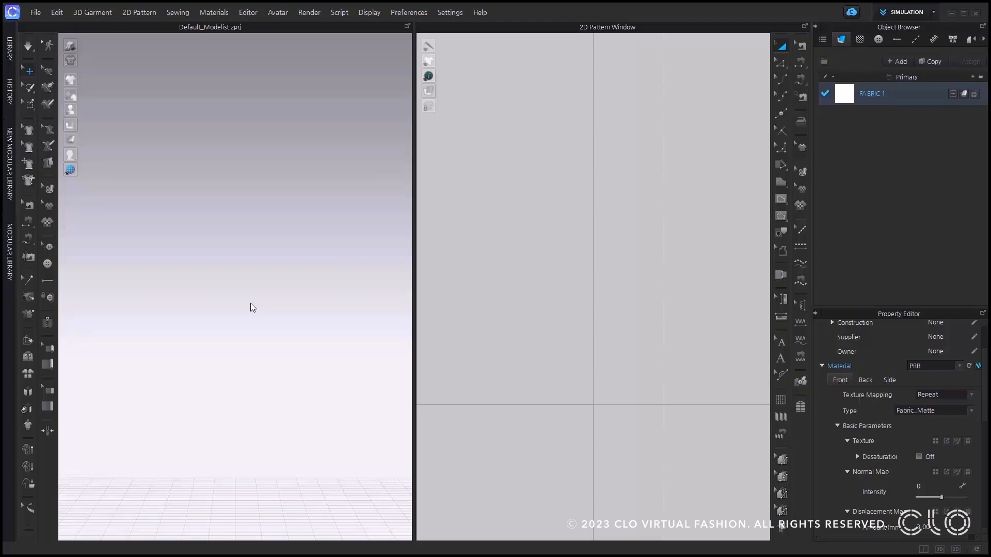
Add denim_fabric.sbsar from the library's Substance materials to the fabric list and make more room for its properties
{"action": "left_click", "coordinate": [12, 53]}
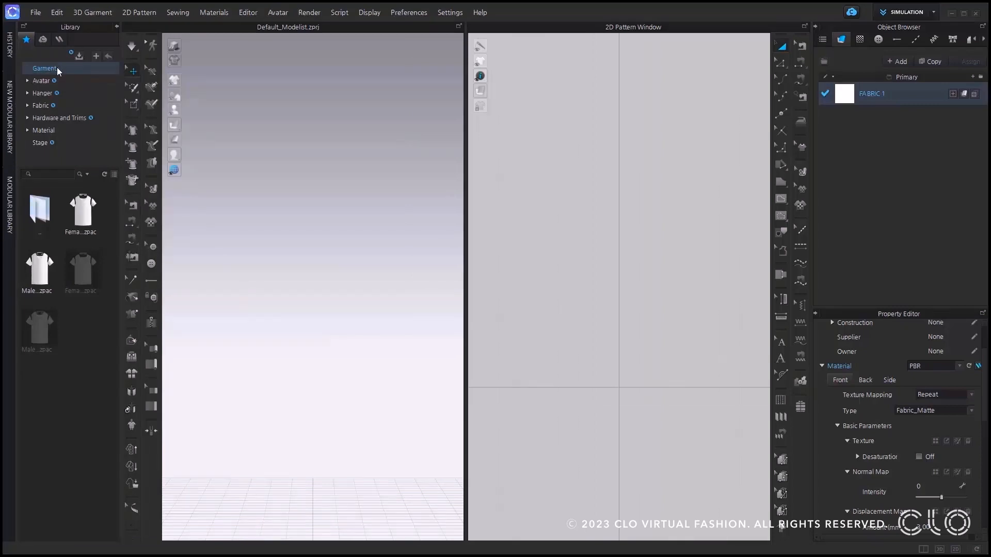
{"action": "left_click", "coordinate": [60, 129]}
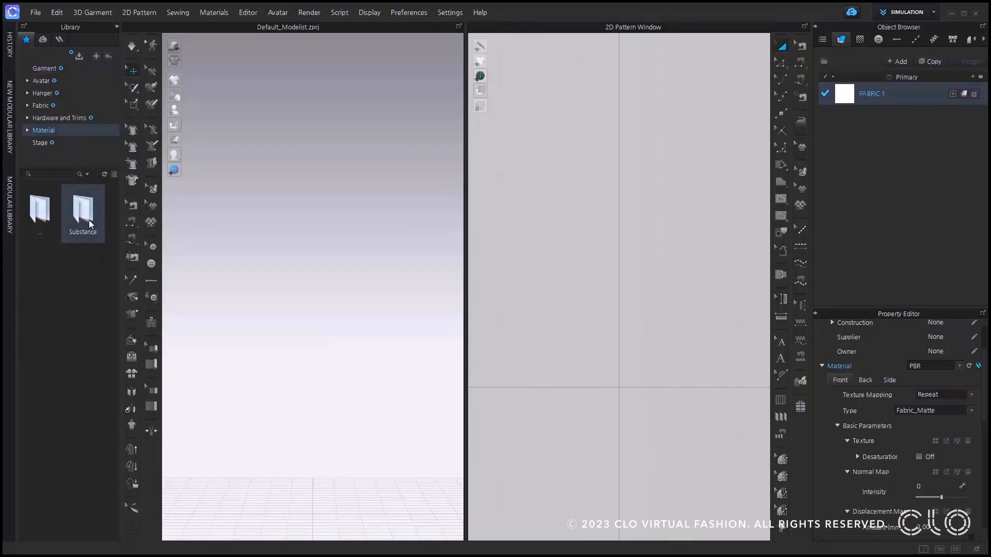
{"action": "double_click", "coordinate": [89, 223]}
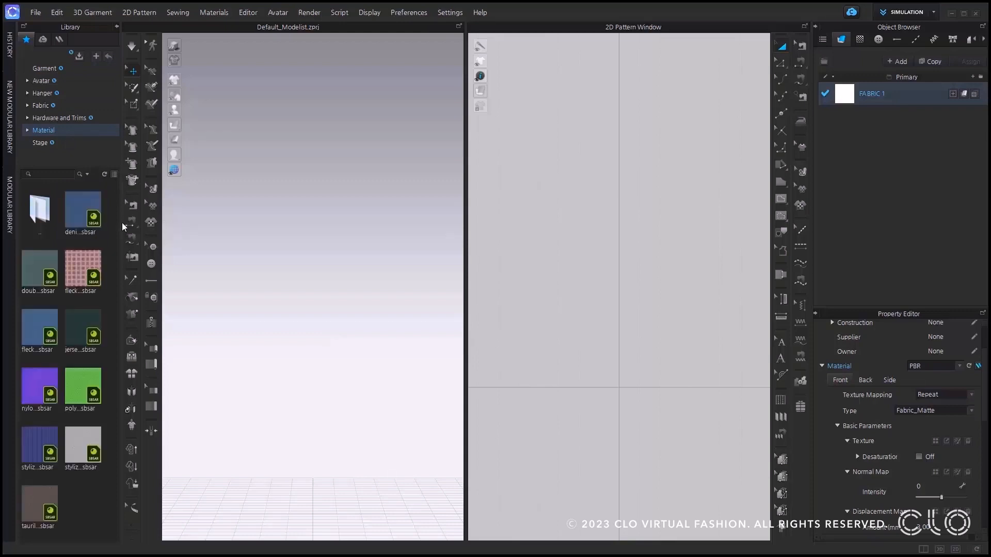
{"action": "mouse_move", "coordinate": [106, 219]}
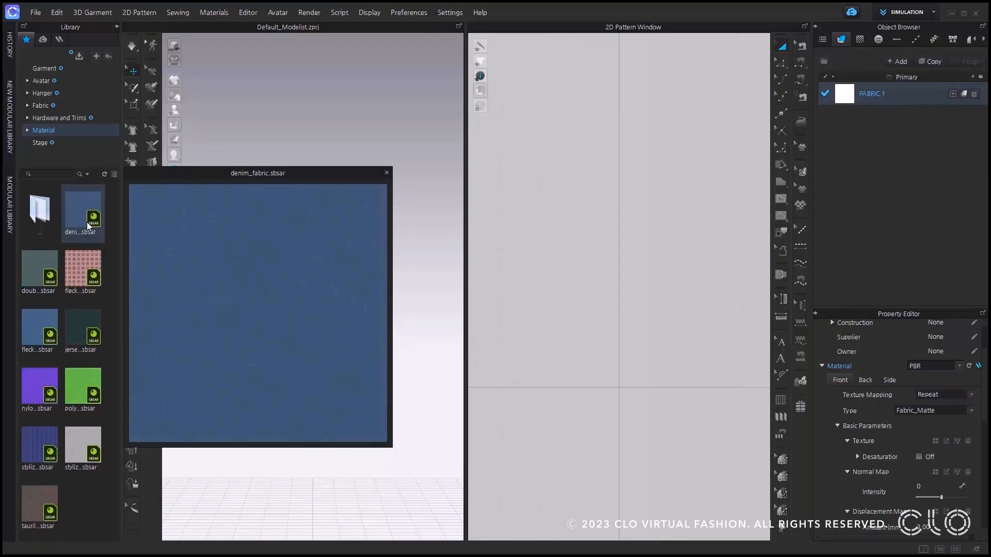
{"action": "double_click", "coordinate": [87, 222]}
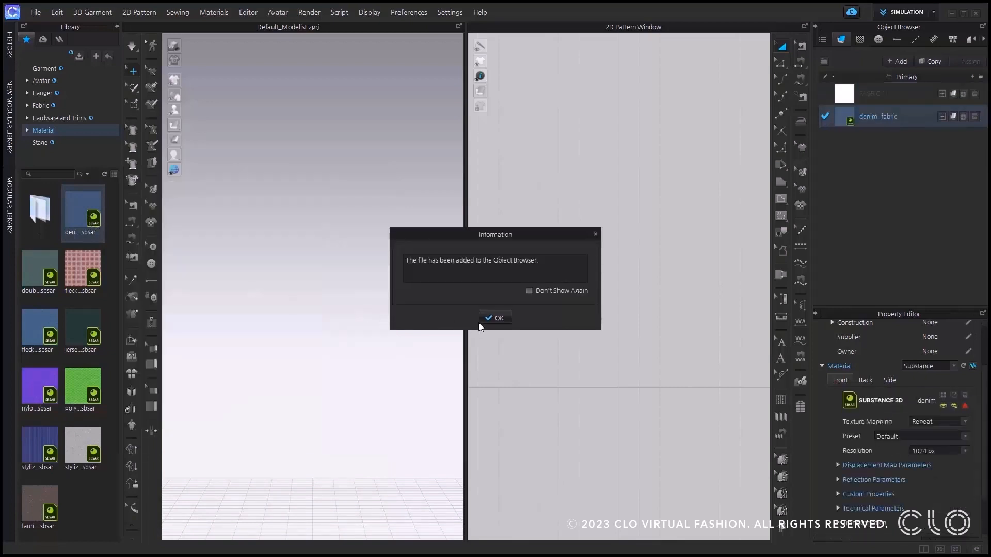
{"action": "left_click", "coordinate": [499, 320]}
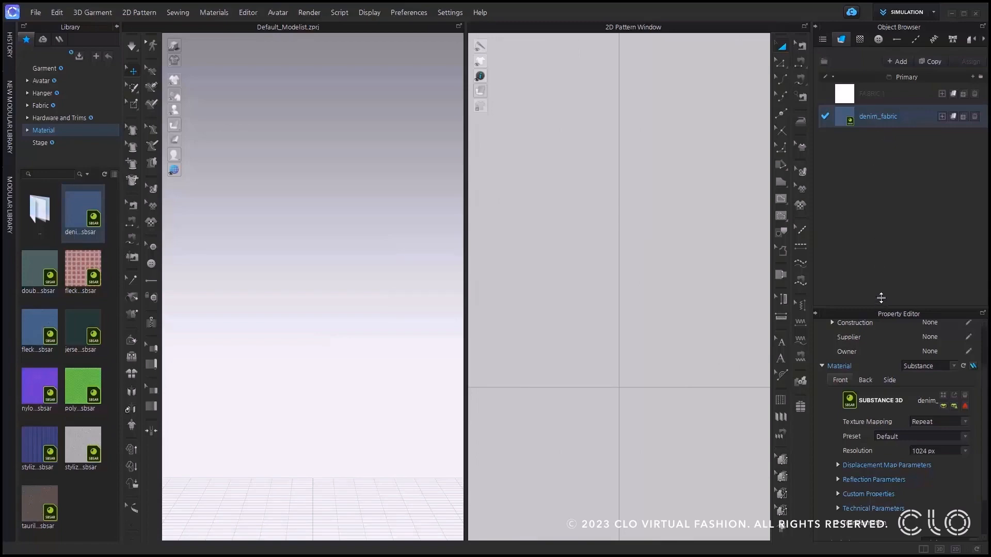
{"action": "left_click_drag", "start_coordinate": [882, 309], "coordinate": [880, 201]}
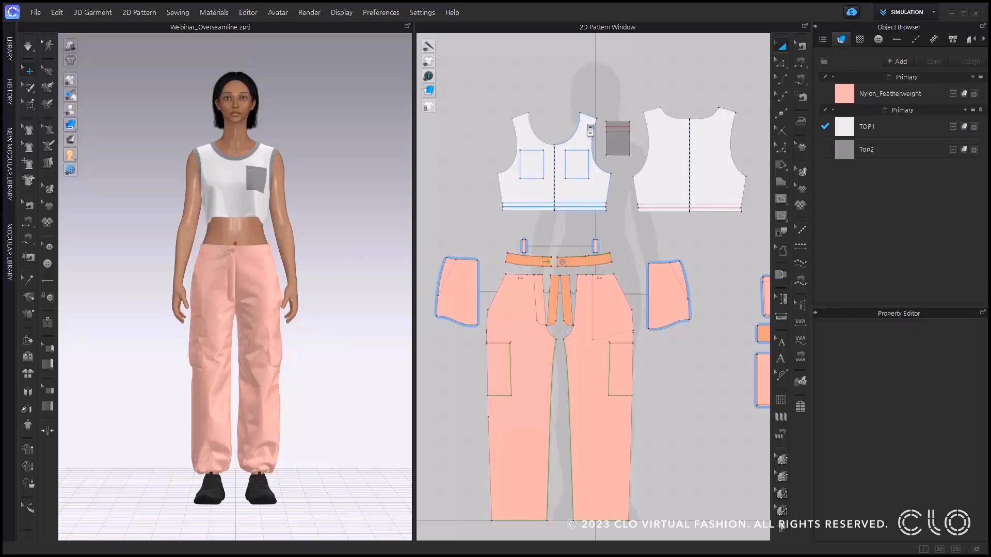
Inspect the sewing that joins the grey pocket to its outline on the tank top's front pattern
{"action": "scroll", "coordinate": [594, 133], "scroll_direction": "up", "scroll_amount": 5}
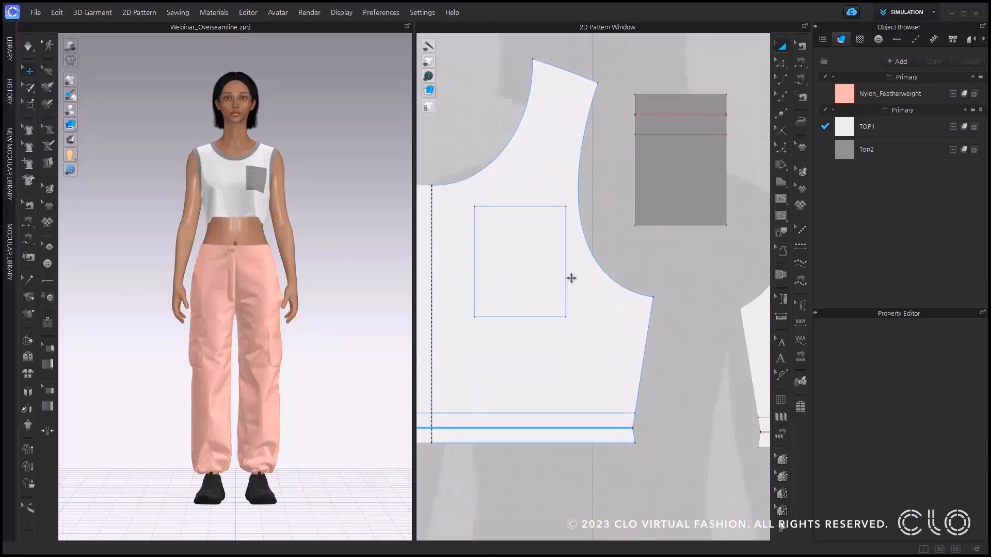
{"action": "left_click", "coordinate": [801, 46]}
{"action": "left_click", "coordinate": [695, 226]}
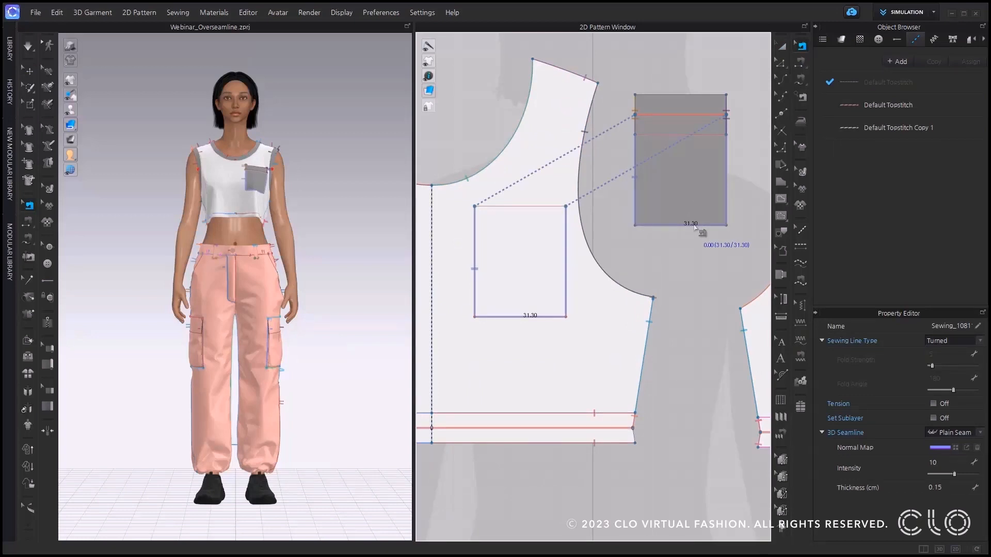
{"action": "middle_click_drag", "start_coordinate": [555, 256], "coordinate": [683, 246]}
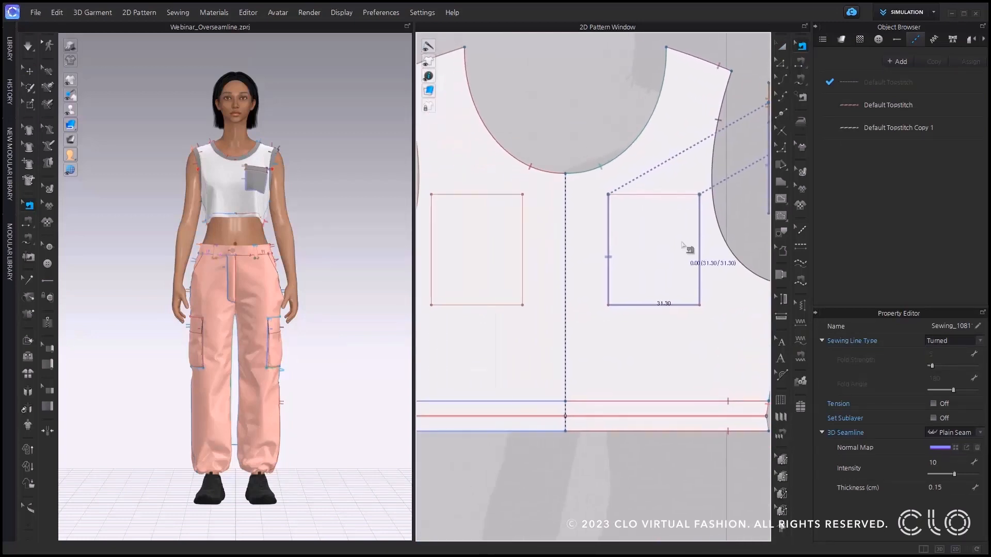
Place the palm tree graphic on the centre of the tank top's front pattern, shift it slightly down and select it
{"action": "left_click", "coordinate": [860, 41]}
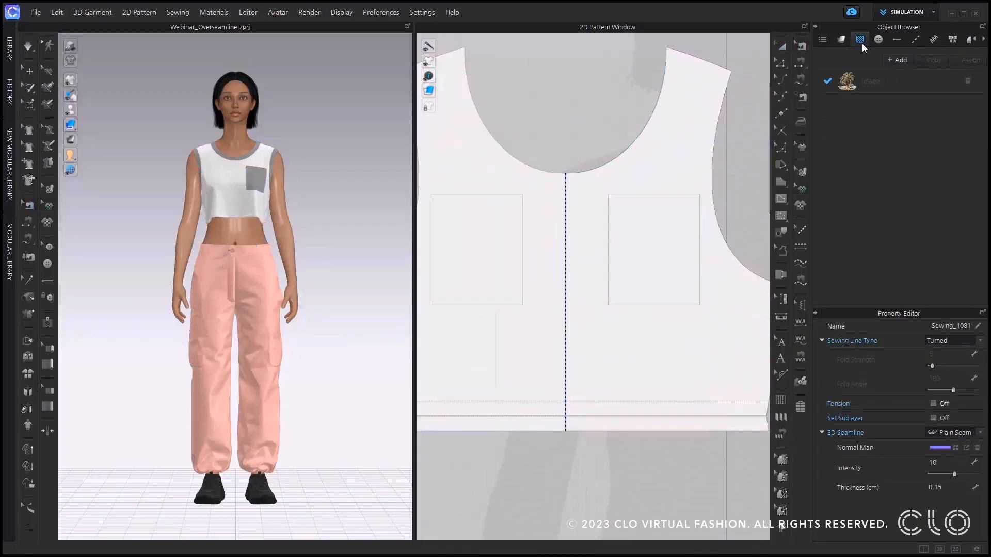
{"action": "left_click", "coordinate": [867, 89]}
{"action": "left_click", "coordinate": [566, 287]}
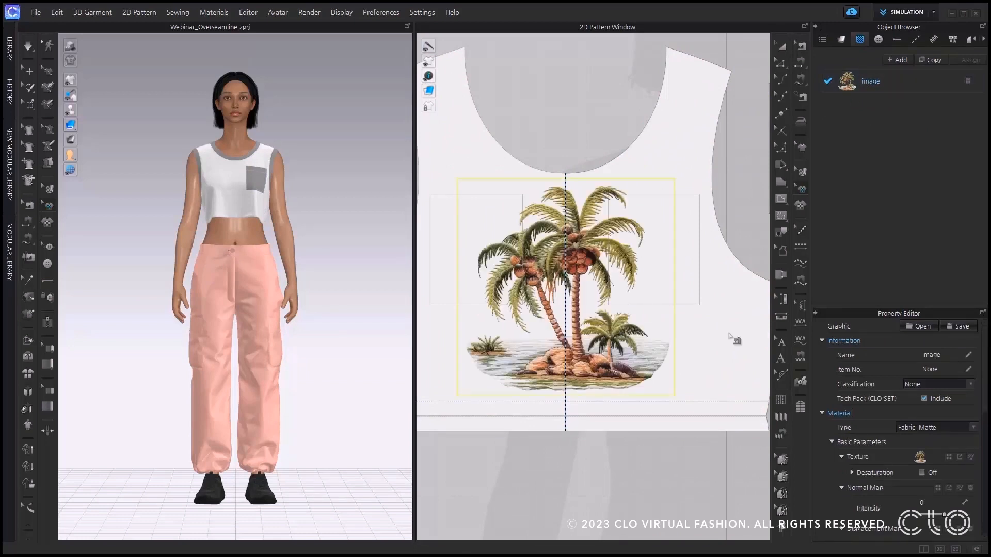
{"action": "left_click_drag", "start_coordinate": [562, 313], "coordinate": [564, 322]}
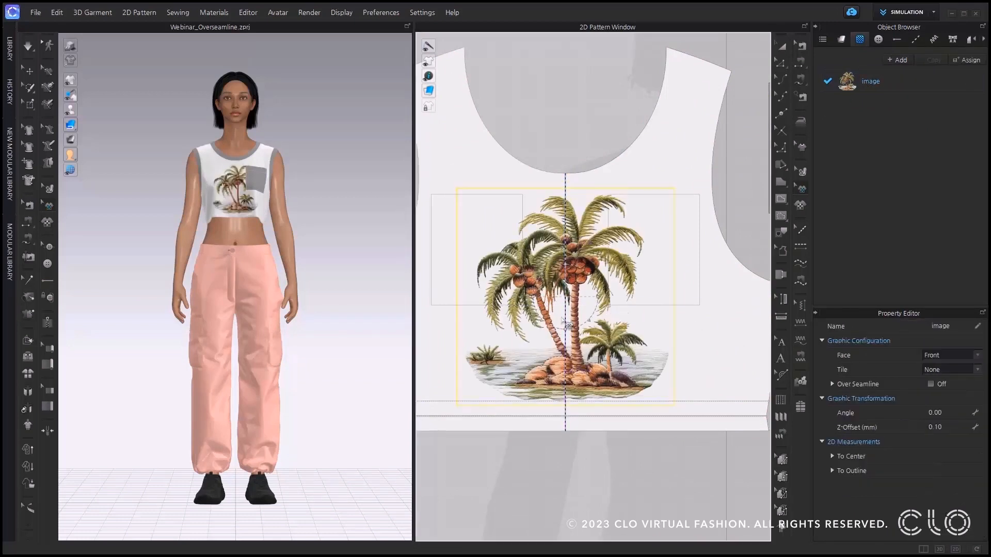
{"action": "left_click", "coordinate": [590, 271]}
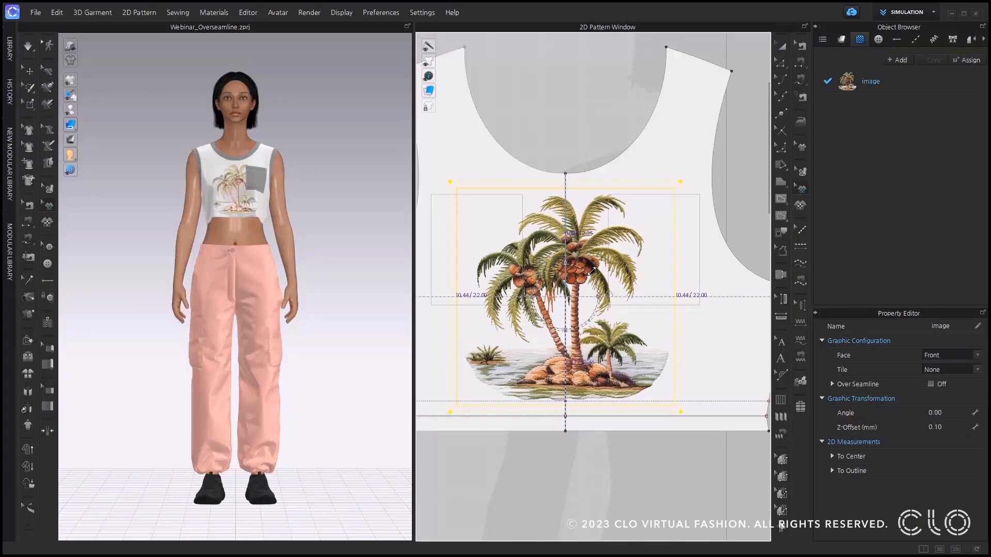
Enlarge the palm tree graphic slightly on the tank top's front pattern and turn on Over Seamline for it
{"action": "left_click_drag", "start_coordinate": [592, 271], "coordinate": [592, 271]}
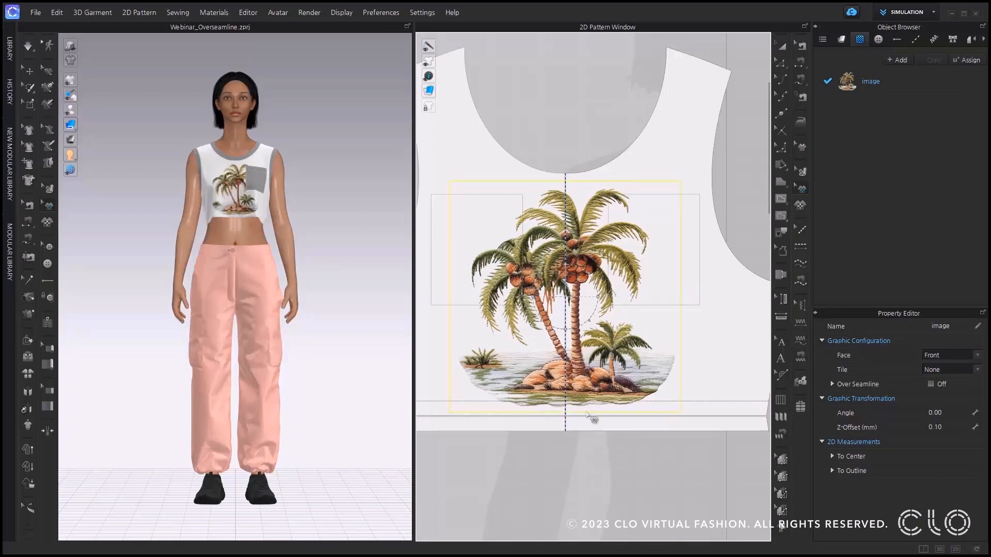
{"action": "left_click", "coordinate": [584, 458]}
{"action": "scroll", "coordinate": [235, 155], "scroll_direction": "up", "scroll_amount": 10}
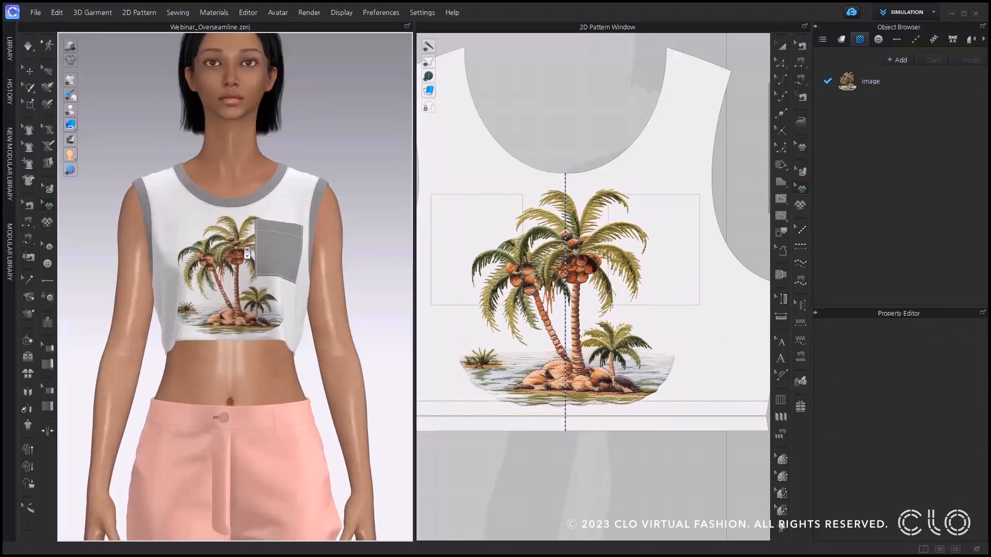
{"action": "right_click_drag", "start_coordinate": [278, 241], "coordinate": [269, 256]}
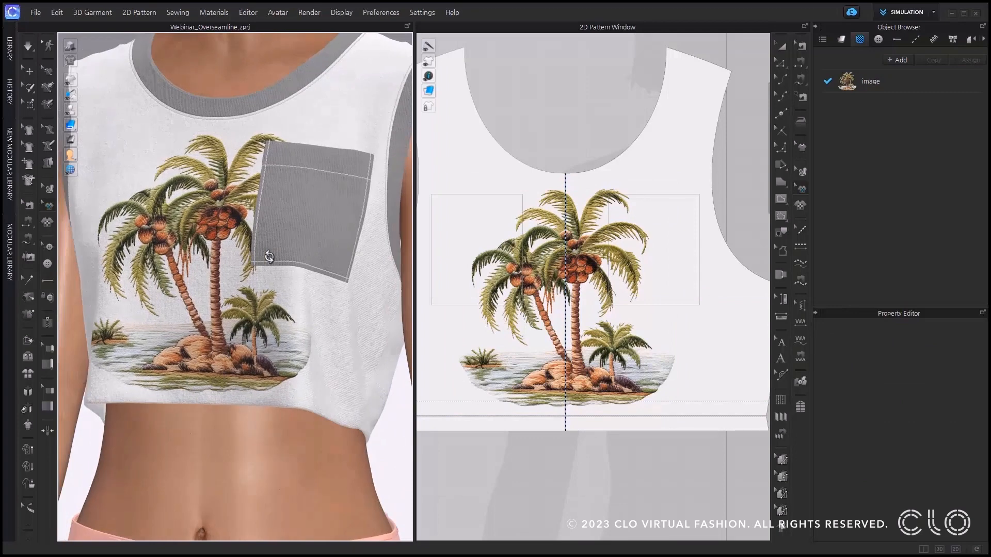
{"action": "left_click", "coordinate": [601, 274]}
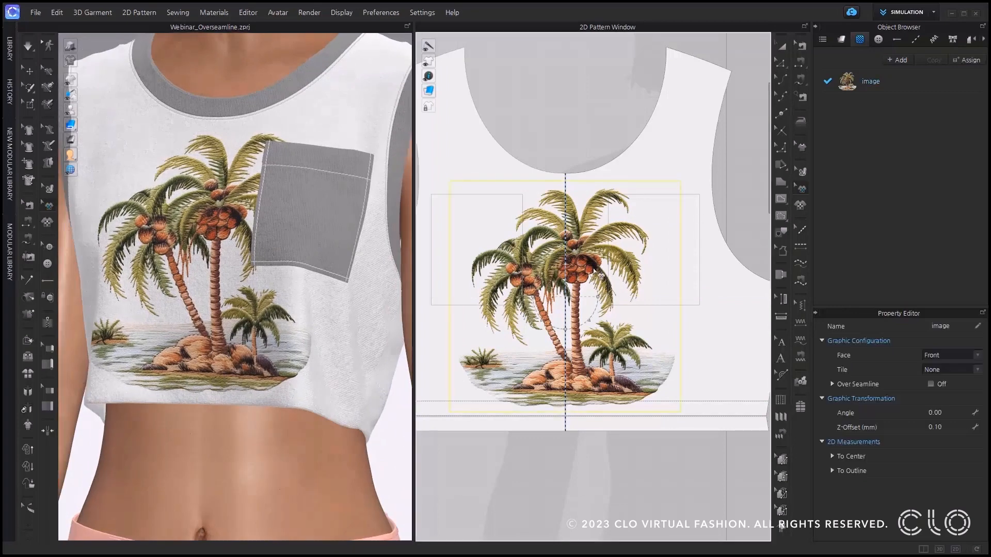
{"action": "left_click", "coordinate": [931, 384]}
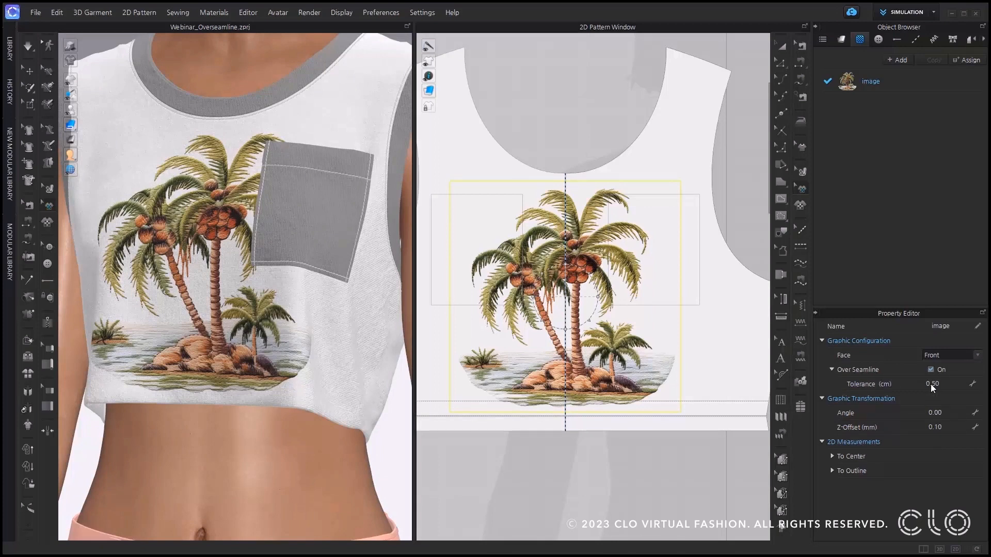
Set a sublayer link from the grey pocket to the tank top's front pattern so the graphic covers the pocket
{"action": "left_click", "coordinate": [808, 388]}
{"action": "scroll", "coordinate": [640, 408], "scroll_direction": "down", "scroll_amount": 5}
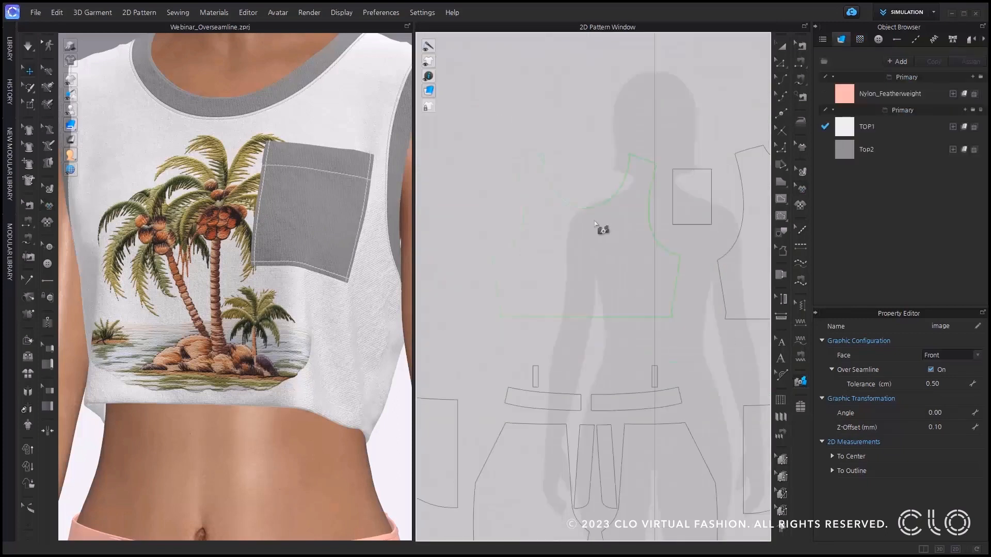
{"action": "middle_click_drag", "start_coordinate": [591, 417], "coordinate": [570, 387]}
{"action": "scroll", "coordinate": [571, 387], "scroll_direction": "up", "scroll_amount": 1}
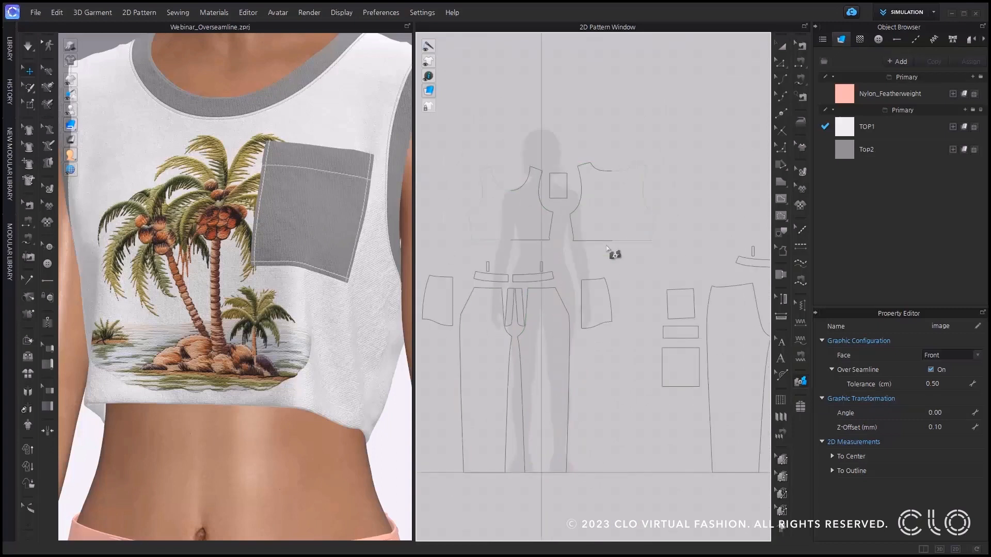
{"action": "scroll", "coordinate": [579, 239], "scroll_direction": "up", "scroll_amount": 3}
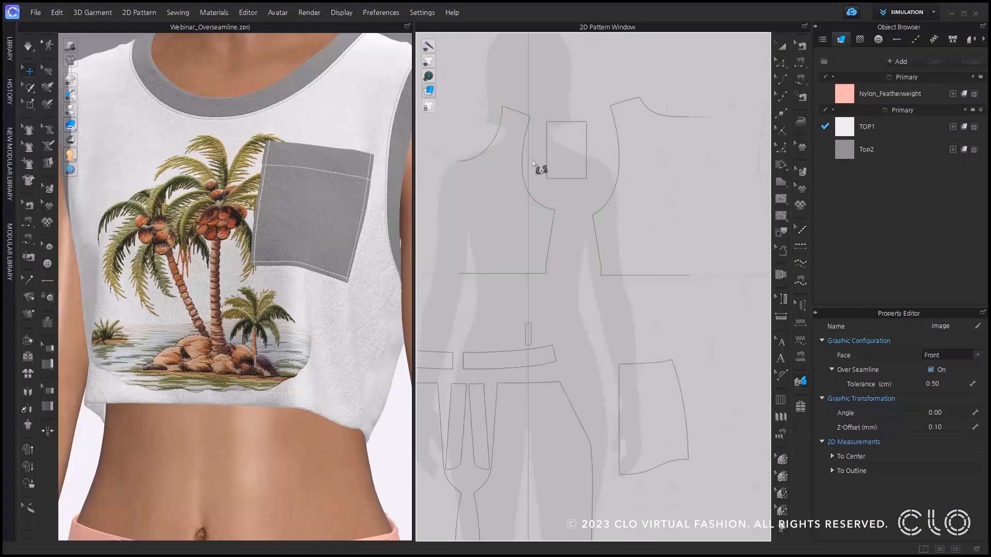
{"action": "middle_click_drag", "start_coordinate": [542, 166], "coordinate": [577, 245]}
{"action": "scroll", "coordinate": [577, 246], "scroll_direction": "up", "scroll_amount": 2}
{"action": "left_click", "coordinate": [650, 281]}
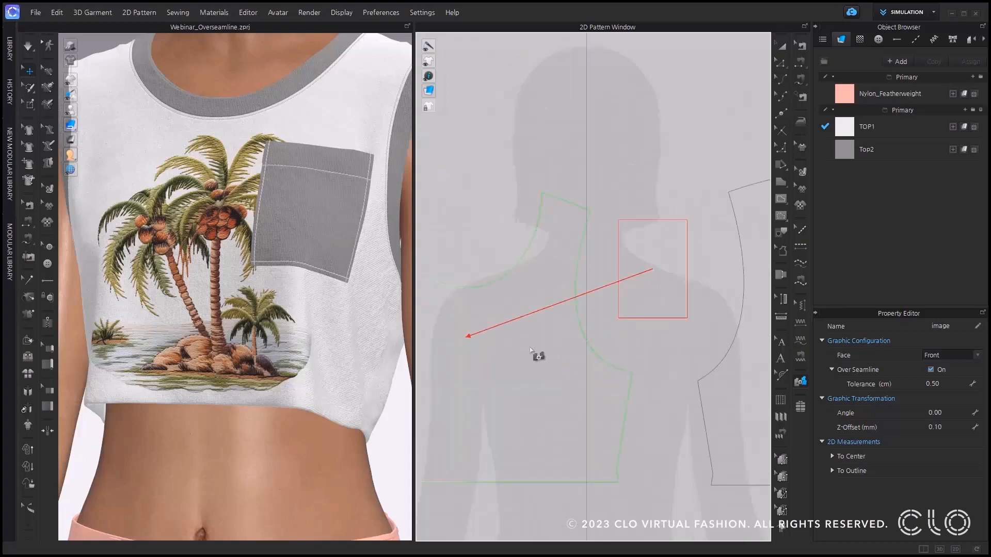
{"action": "left_click", "coordinate": [487, 344]}
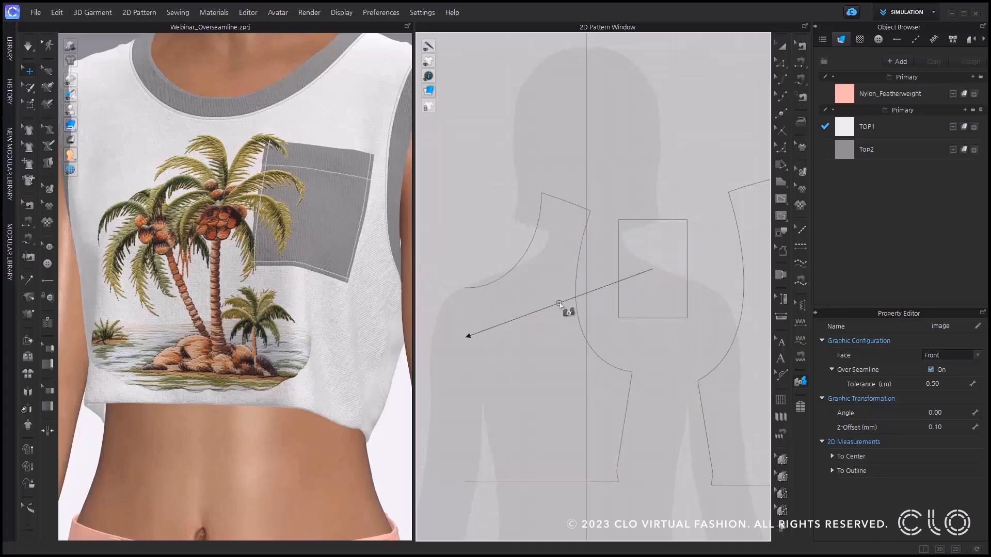
Delete the sublayer link between the grey pocket and the front pattern, and set it again from pocket to front
{"action": "left_click", "coordinate": [597, 295]}
{"action": "left_click", "coordinate": [597, 291]}
{"action": "key", "text": "Delete"}
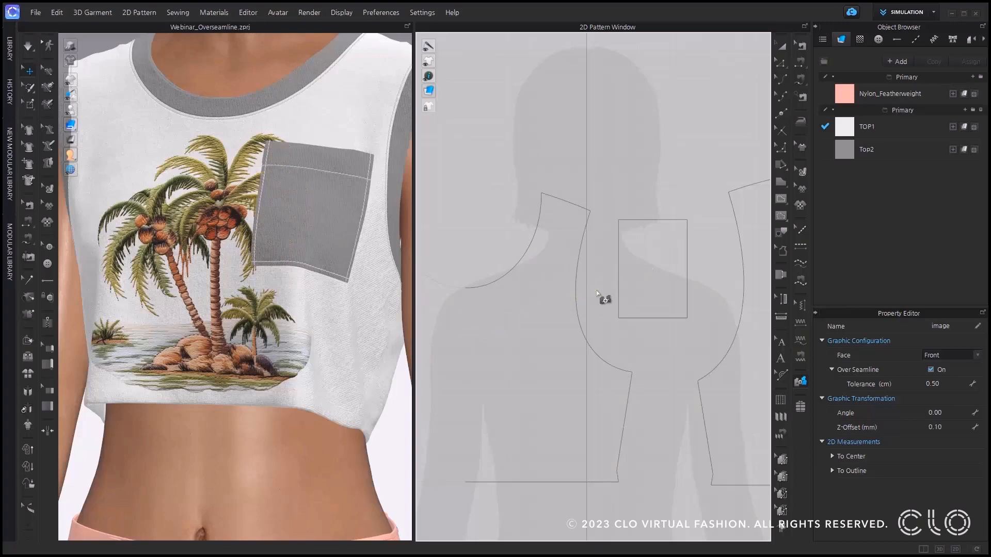
{"action": "left_click", "coordinate": [653, 291]}
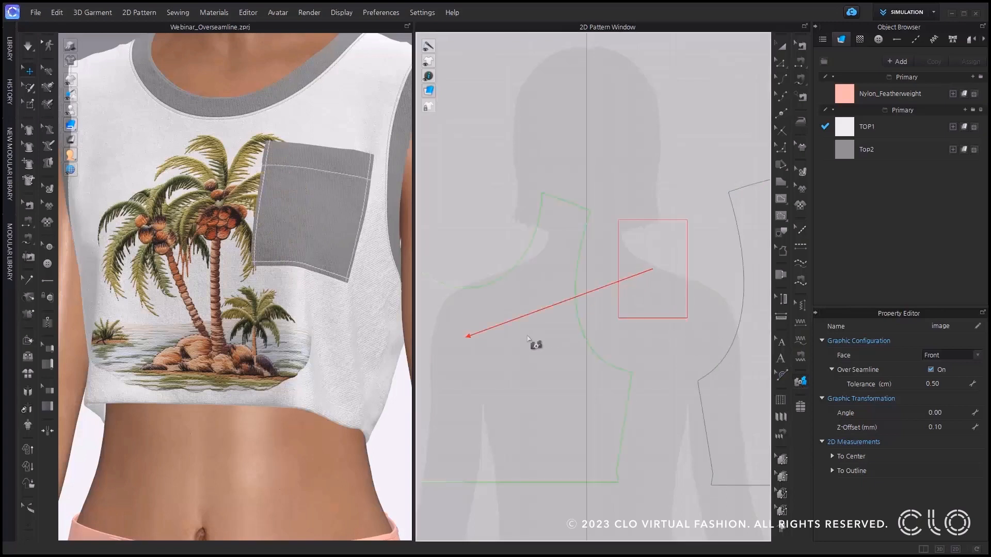
{"action": "left_click", "coordinate": [480, 343]}
{"action": "scroll", "coordinate": [285, 314], "scroll_direction": "up", "scroll_amount": 3}
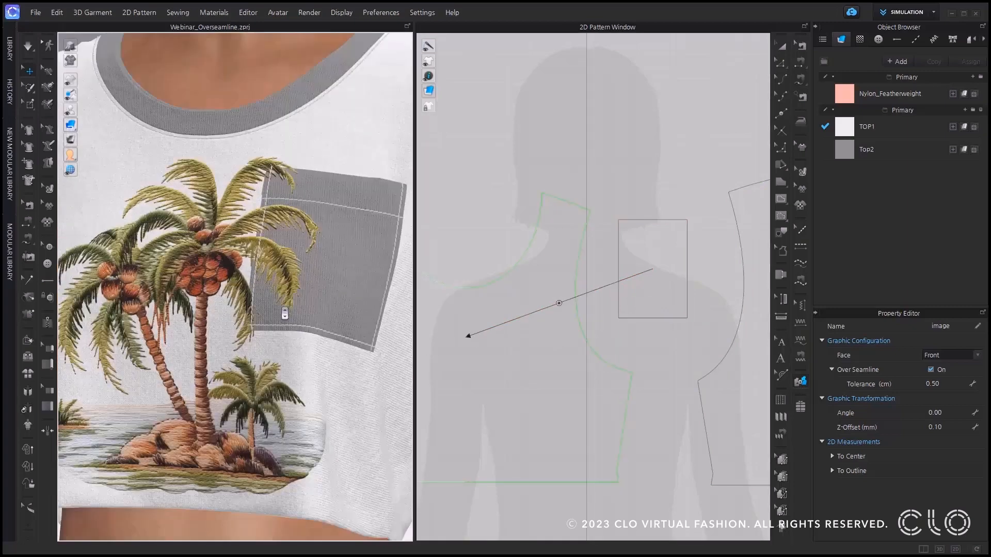
{"action": "scroll", "coordinate": [284, 314], "scroll_direction": "up", "scroll_amount": 2}
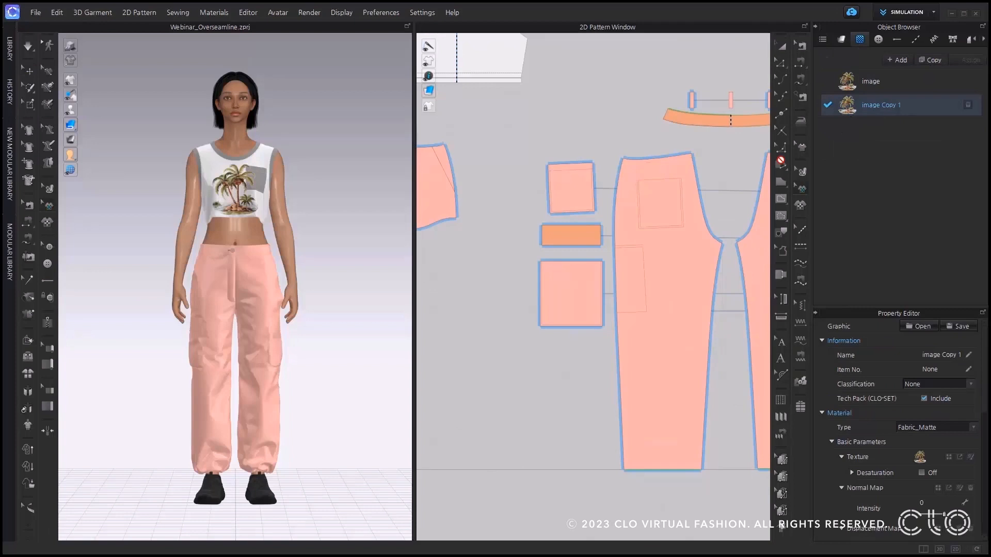
Place the image Copy 1 graphic over the outer side seam of the trousers' back leg pattern and enlarge it
{"action": "left_click", "coordinate": [645, 276]}
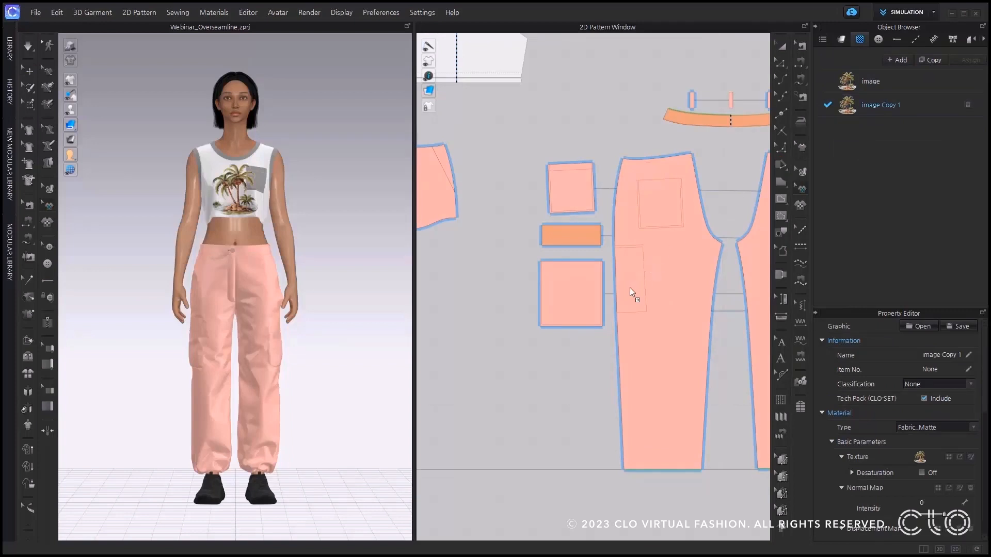
{"action": "left_click_drag", "start_coordinate": [632, 266], "coordinate": [633, 228]}
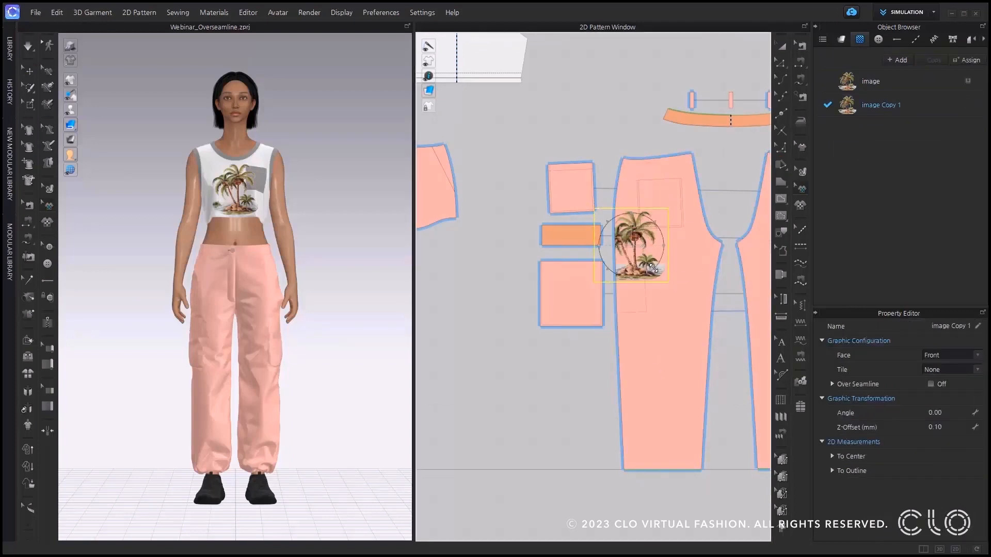
{"action": "left_click_drag", "start_coordinate": [659, 278], "coordinate": [644, 286]}
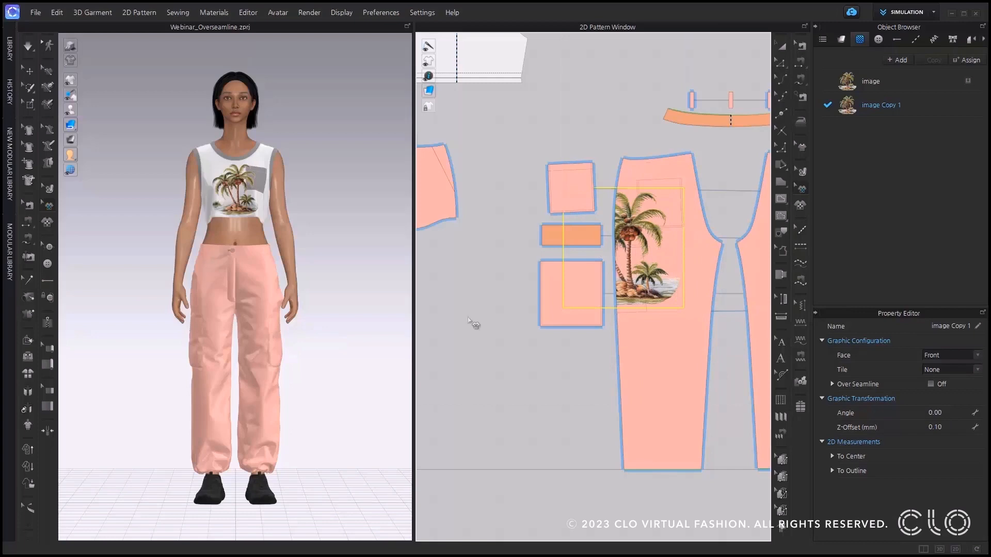
{"action": "scroll", "coordinate": [351, 318], "scroll_direction": "up", "scroll_amount": 4}
{"action": "right_click_drag", "start_coordinate": [351, 317], "coordinate": [278, 330]}
{"action": "scroll", "coordinate": [330, 402], "scroll_direction": "up", "scroll_amount": 3}
{"action": "middle_click_drag", "start_coordinate": [330, 403], "coordinate": [330, 320]}
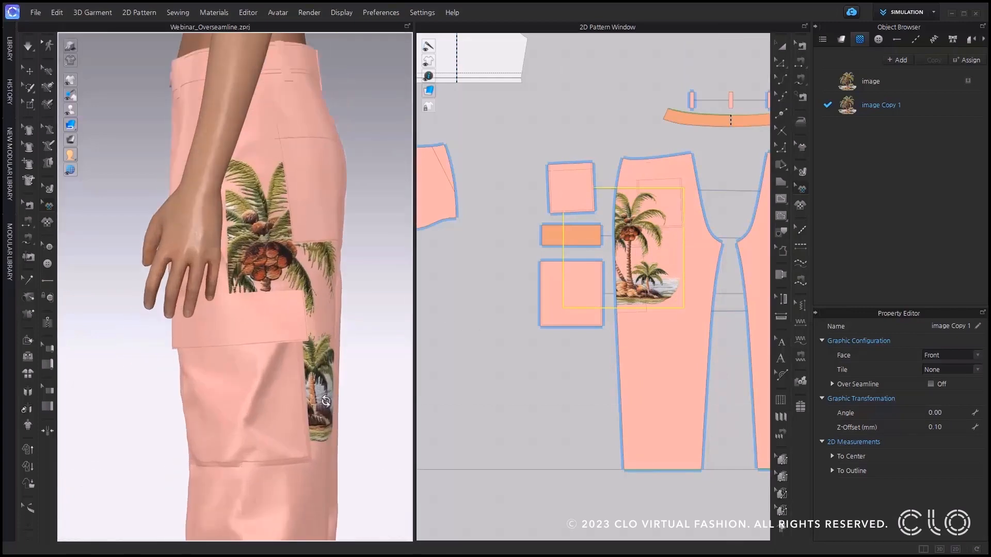
Turn on Over Seamline for the trouser graphic, scale it down slightly and adjust its position on the leg
{"action": "left_click", "coordinate": [931, 385]}
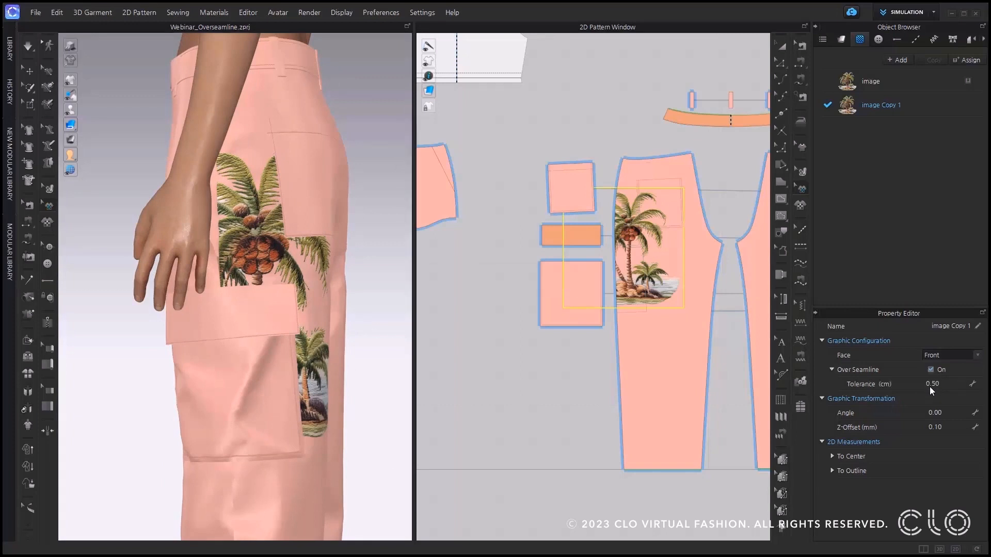
{"action": "scroll", "coordinate": [275, 310], "scroll_direction": "up", "scroll_amount": 2}
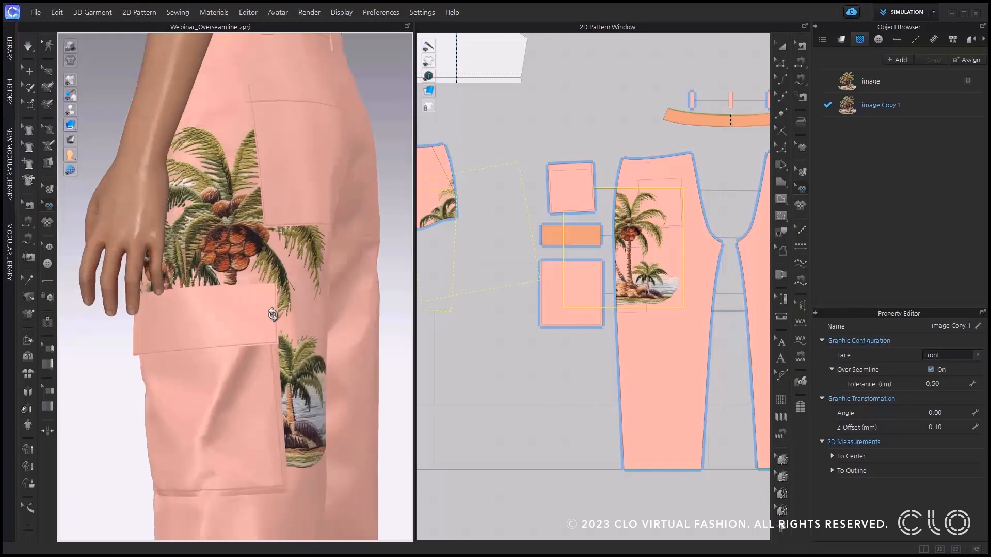
{"action": "scroll", "coordinate": [303, 353], "scroll_direction": "up", "scroll_amount": 2}
{"action": "scroll", "coordinate": [303, 352], "scroll_direction": "down", "scroll_amount": 1}
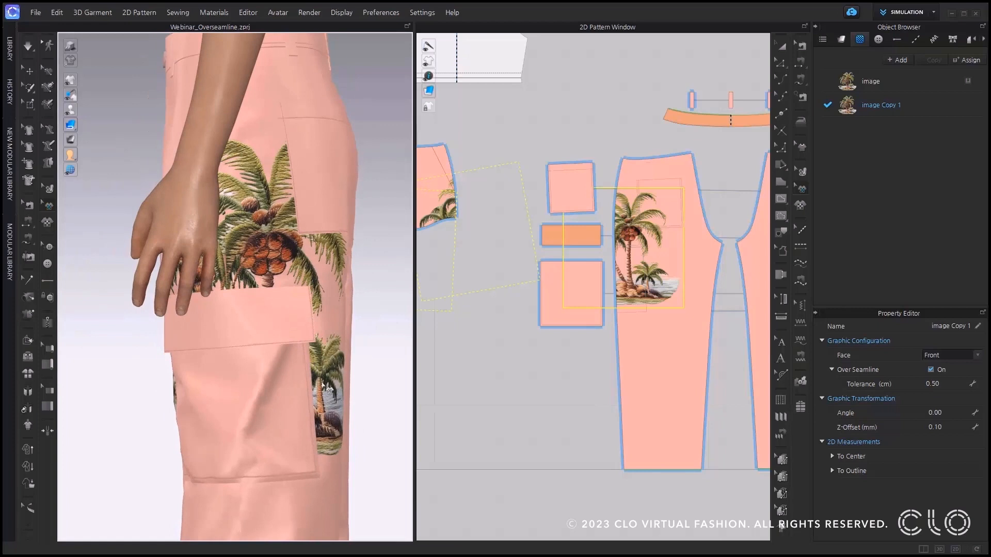
{"action": "left_click_drag", "start_coordinate": [647, 224], "coordinate": [653, 246]}
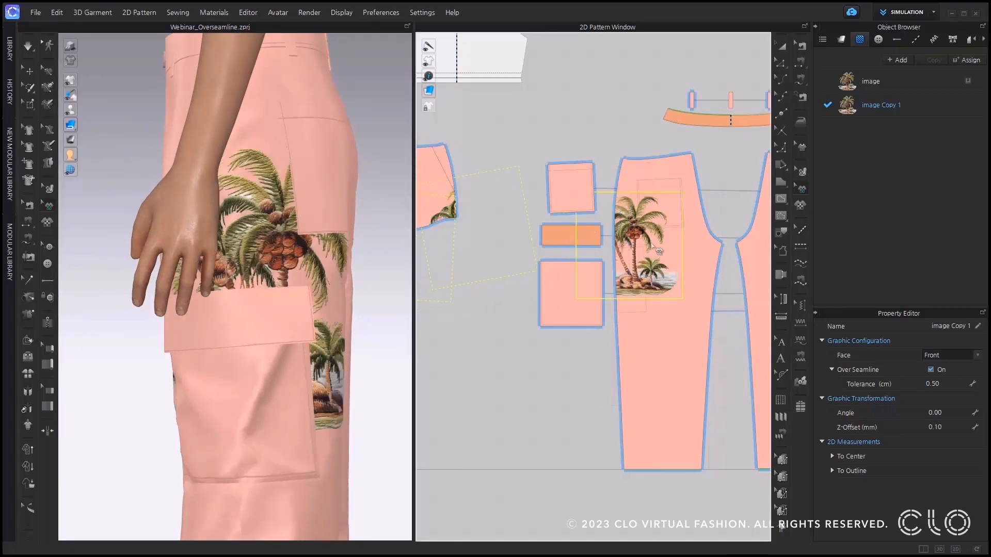
Set sublayer links from the large cargo pocket pattern to the trousers' front leg and back leg patterns
{"action": "left_click", "coordinate": [800, 381]}
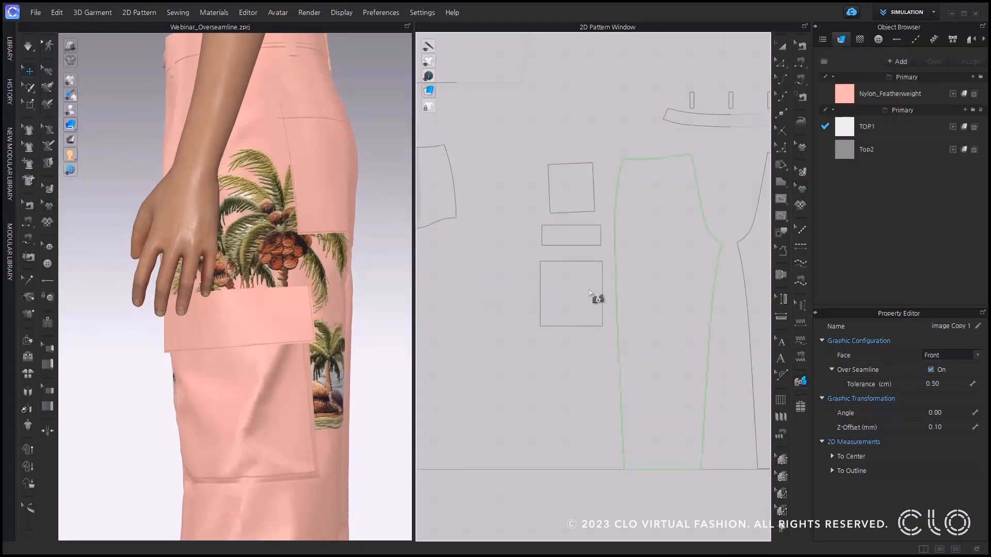
{"action": "left_click", "coordinate": [574, 287]}
{"action": "scroll", "coordinate": [635, 318], "scroll_direction": "down", "scroll_amount": 2}
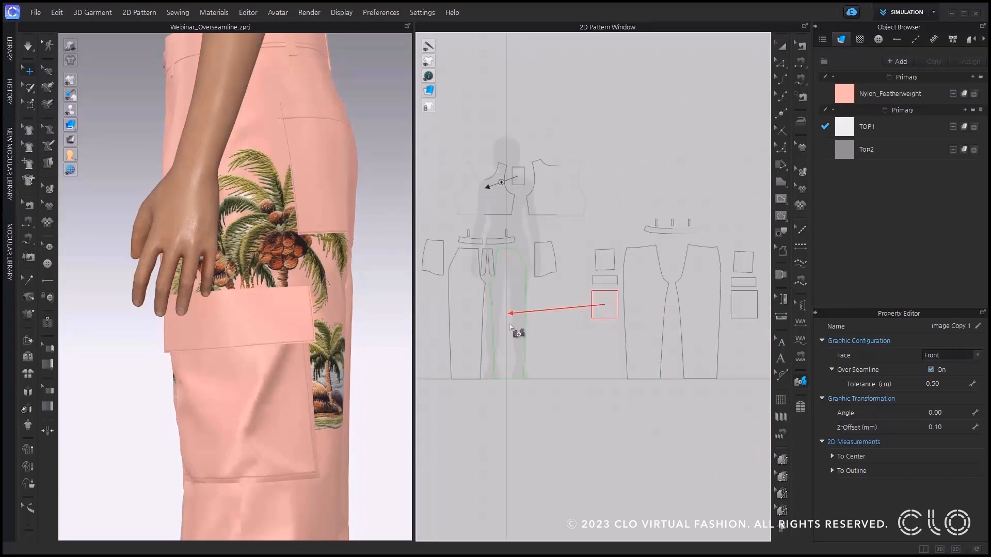
{"action": "left_click", "coordinate": [511, 313]}
{"action": "left_click", "coordinate": [612, 305]}
{"action": "left_click", "coordinate": [634, 321]}
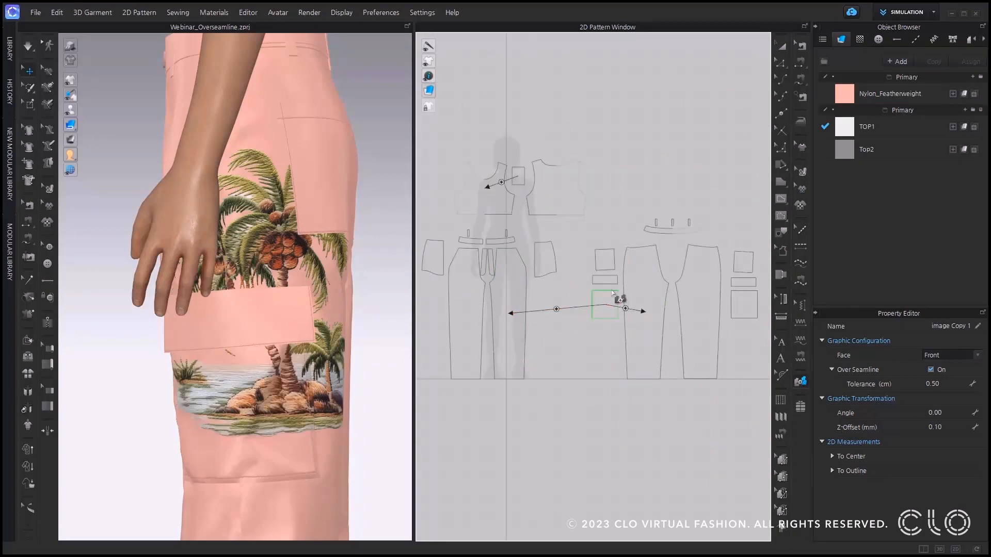
Set sublayer links from the cargo pocket's flap pattern to the trousers' front leg and back leg patterns
{"action": "left_click", "coordinate": [604, 284]}
{"action": "left_click", "coordinate": [511, 313]}
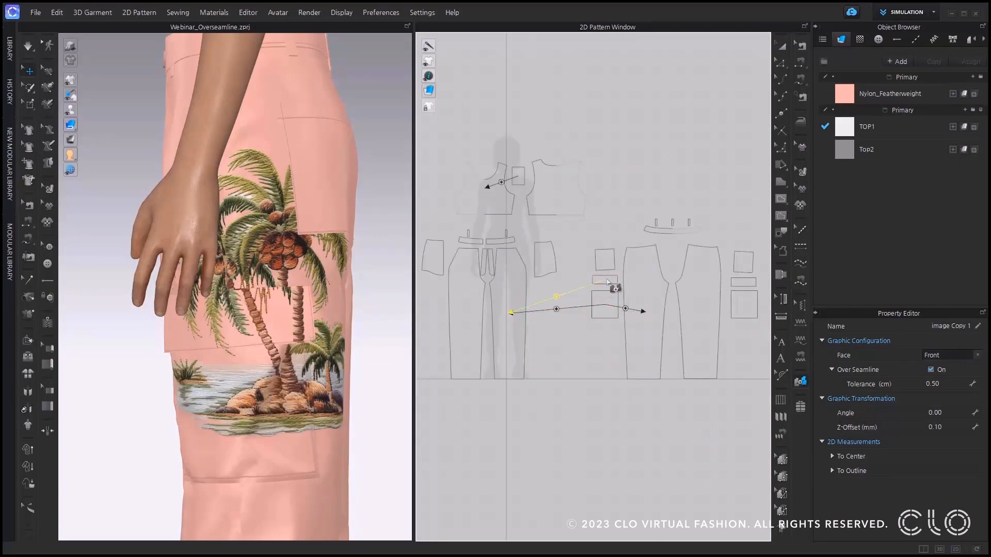
{"action": "scroll", "coordinate": [635, 308], "scroll_direction": "up", "scroll_amount": 2}
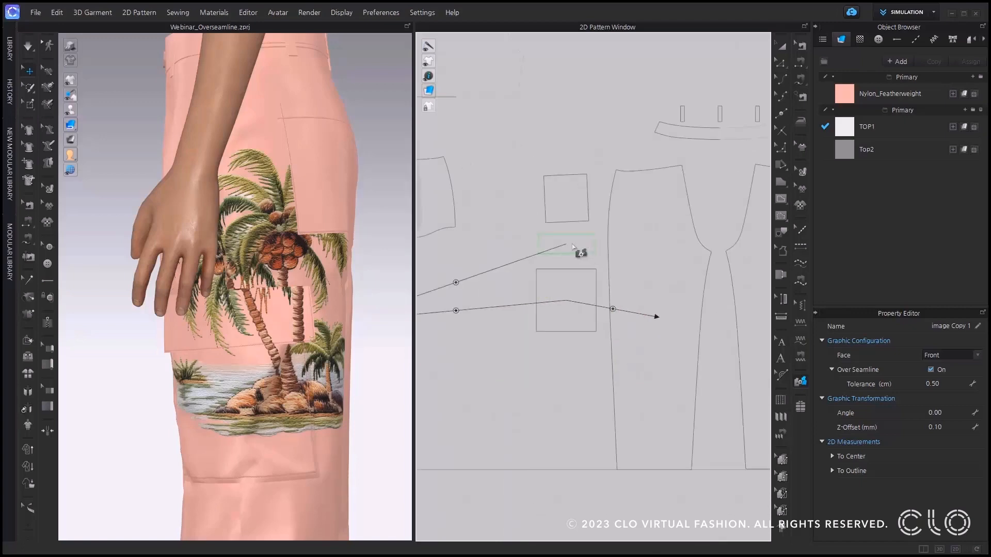
{"action": "left_click", "coordinate": [572, 244]}
{"action": "left_click", "coordinate": [631, 309]}
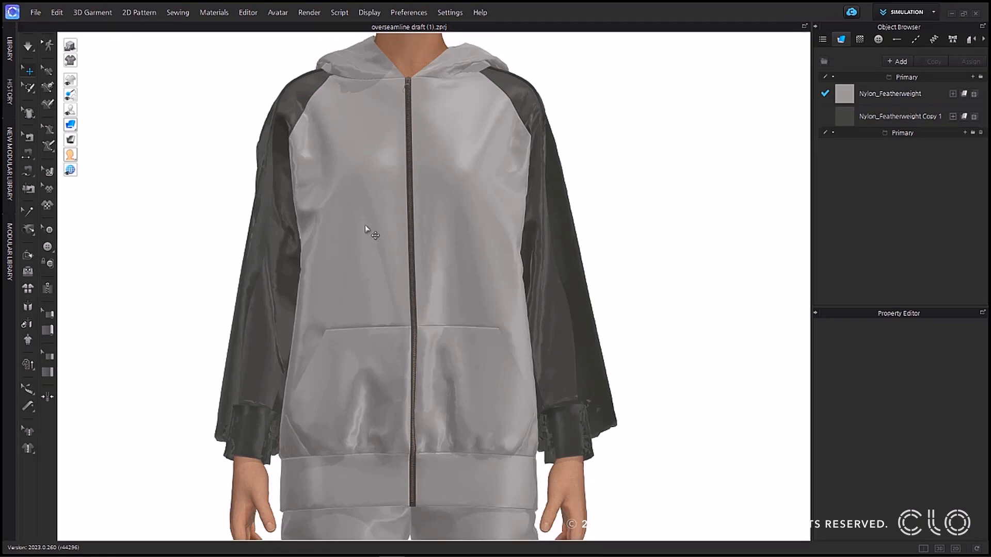
Select the slider body alone, separately from its puller, on the zipper at the hooded jacket's neckline
{"action": "scroll", "coordinate": [472, 312], "scroll_direction": "up", "scroll_amount": 5}
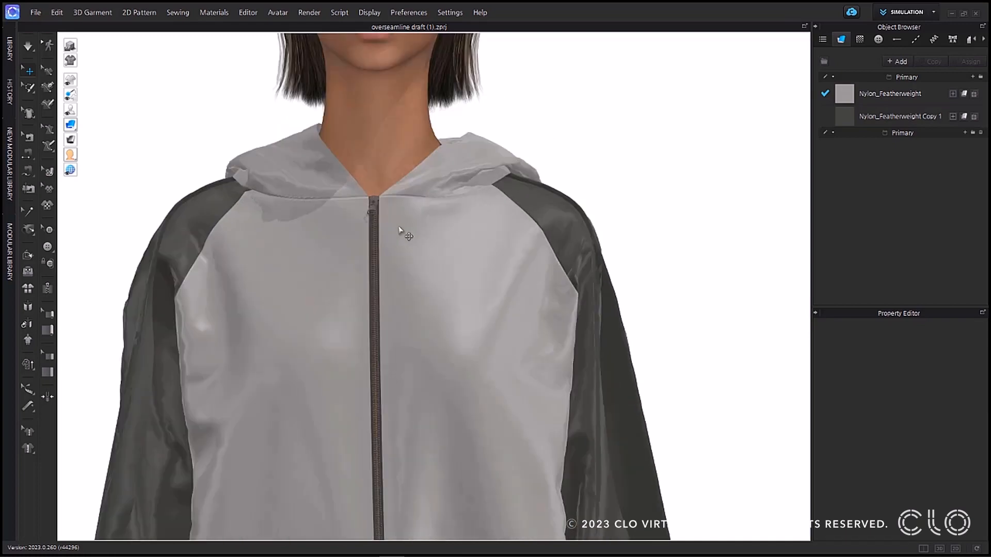
{"action": "scroll", "coordinate": [348, 186], "scroll_direction": "up", "scroll_amount": 6}
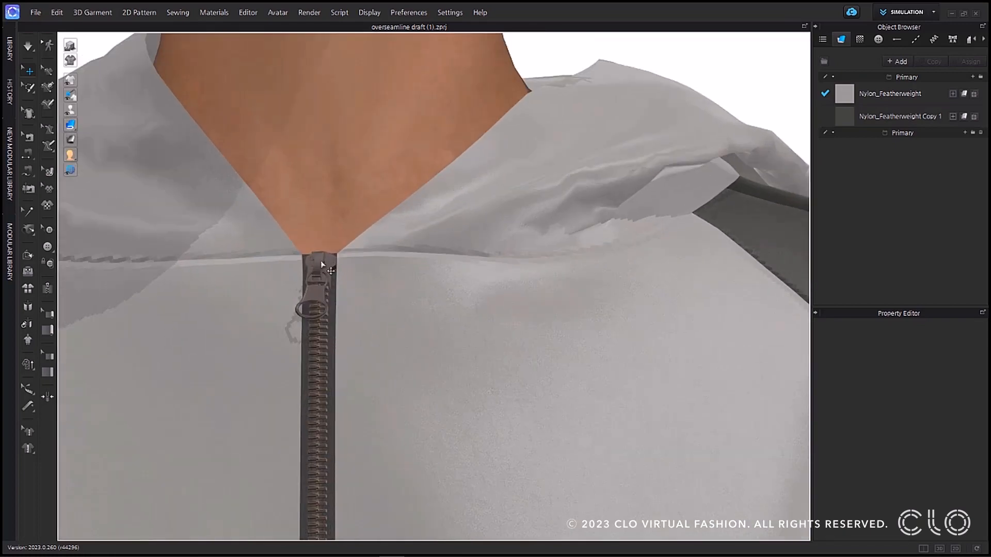
{"action": "left_click", "coordinate": [321, 264]}
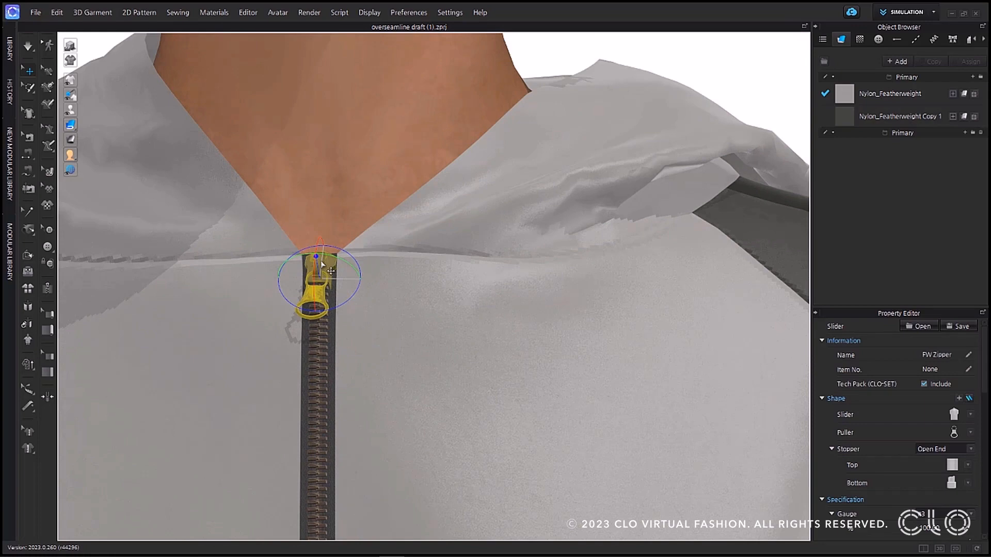
{"action": "left_click", "coordinate": [331, 264]}
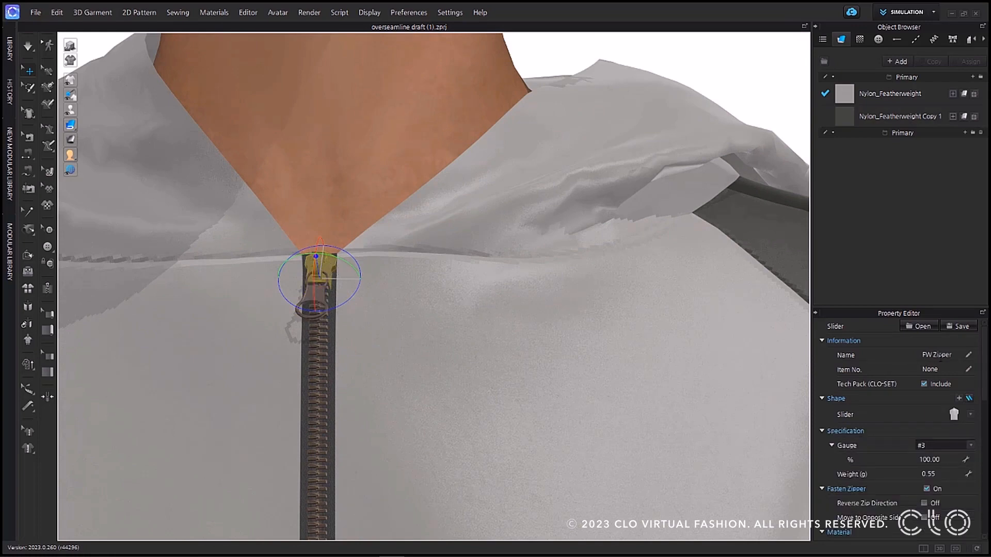
{"action": "double_click", "coordinate": [935, 355]}
{"action": "left_click", "coordinate": [957, 340]}
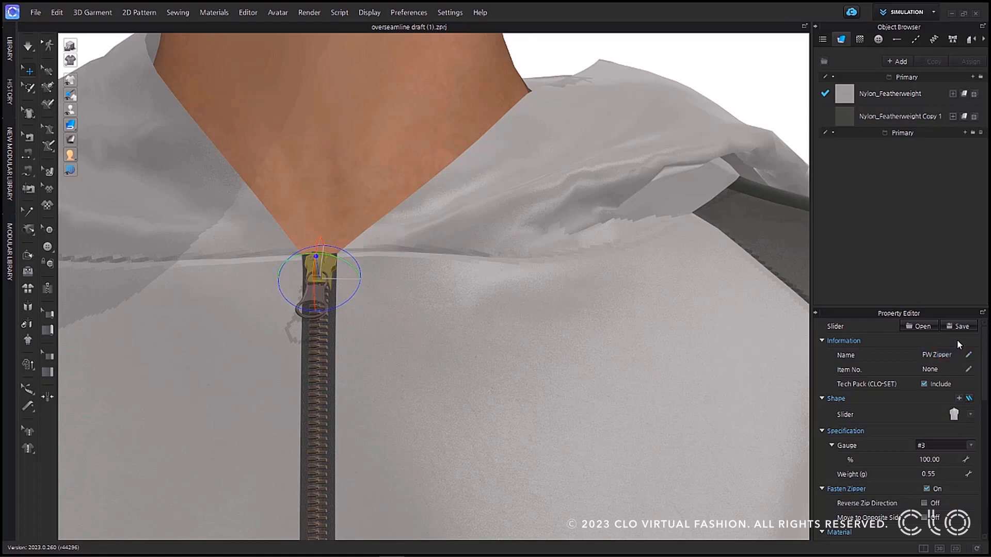
Change the gauge of the jacket zipper's slider body and give its material a muted purple color
{"action": "scroll", "coordinate": [932, 410], "scroll_direction": "down", "scroll_amount": 1}
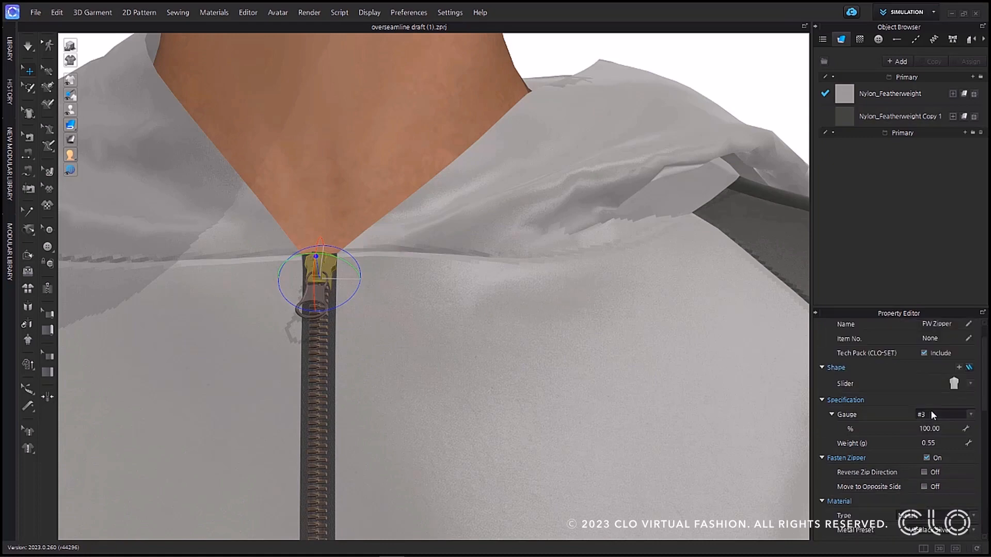
{"action": "left_click", "coordinate": [931, 414]}
{"action": "left_click", "coordinate": [928, 439]}
{"action": "scroll", "coordinate": [929, 438], "scroll_direction": "down", "scroll_amount": 8}
{"action": "scroll", "coordinate": [930, 440], "scroll_direction": "down", "scroll_amount": 1}
{"action": "left_click", "coordinate": [969, 442]}
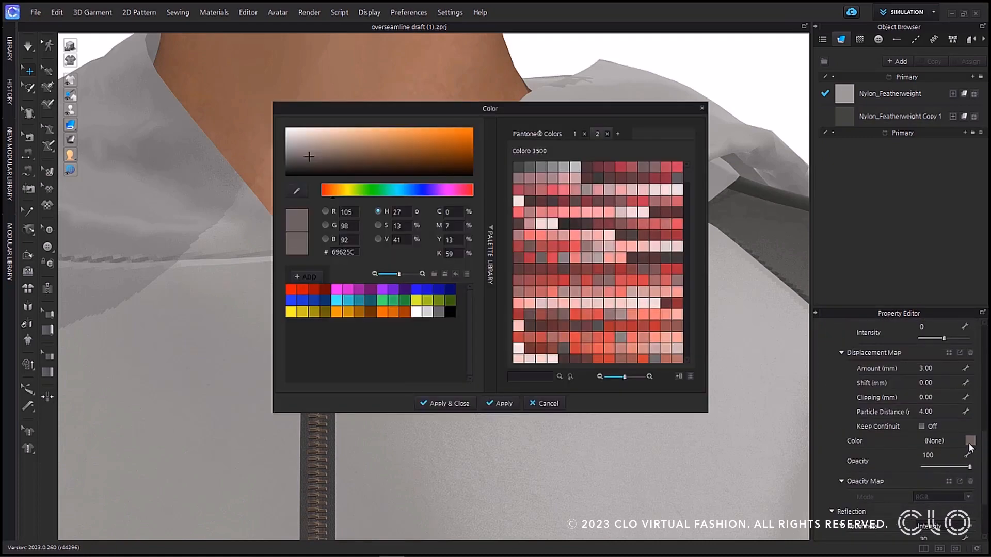
{"action": "left_click", "coordinate": [453, 191]}
{"action": "left_click", "coordinate": [469, 403]}
Select the zipper's puller on its own and set its material color to orange
{"action": "left_click", "coordinate": [316, 303]}
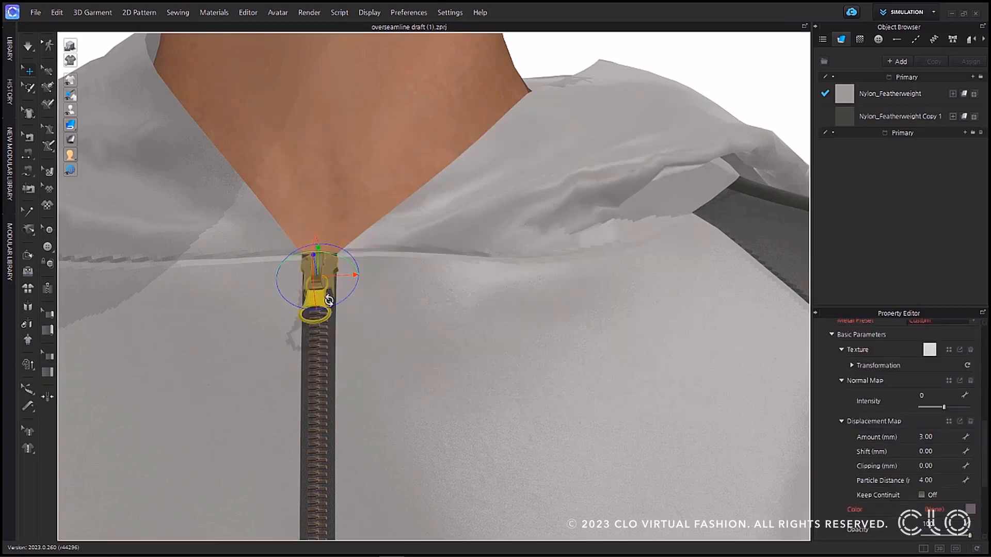
{"action": "scroll", "coordinate": [909, 446], "scroll_direction": "down", "scroll_amount": 3}
{"action": "left_click", "coordinate": [971, 440]}
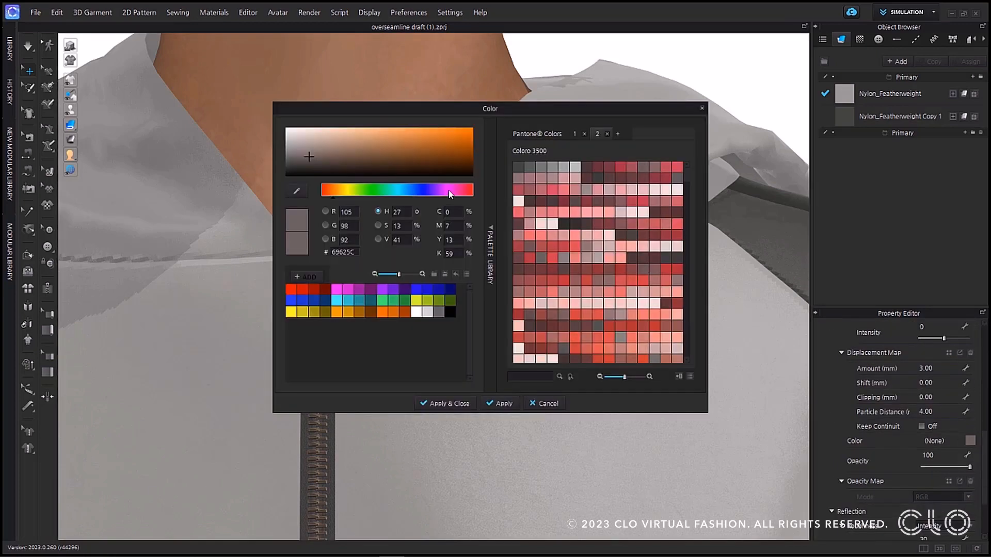
{"action": "left_click", "coordinate": [412, 136]}
{"action": "left_click", "coordinate": [454, 403]}
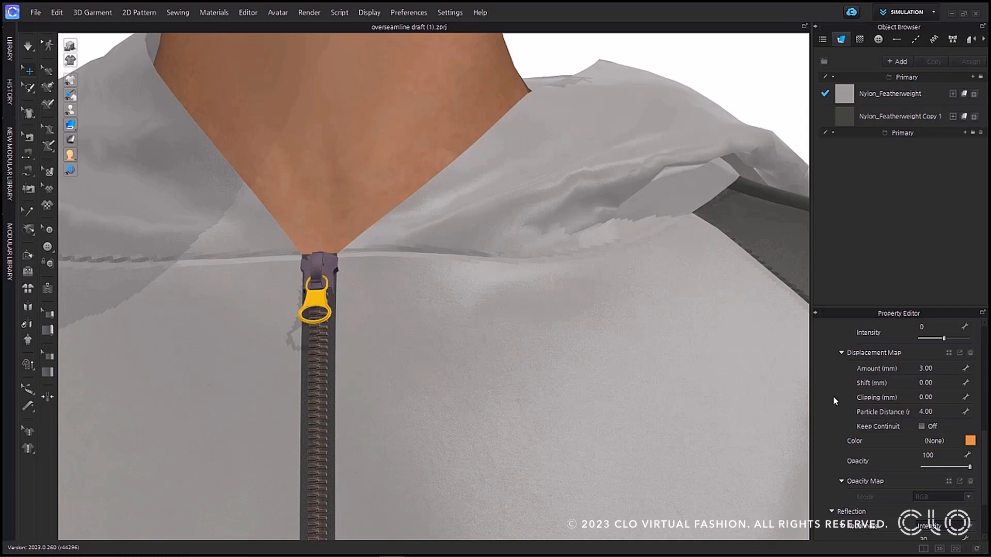
Select the top stopper above the slider and rename it "FW Zipper"
{"action": "scroll", "coordinate": [436, 369], "scroll_direction": "down", "scroll_amount": 5}
{"action": "right_click_drag", "start_coordinate": [437, 369], "coordinate": [402, 217]}
{"action": "scroll", "coordinate": [340, 144], "scroll_direction": "up", "scroll_amount": 5}
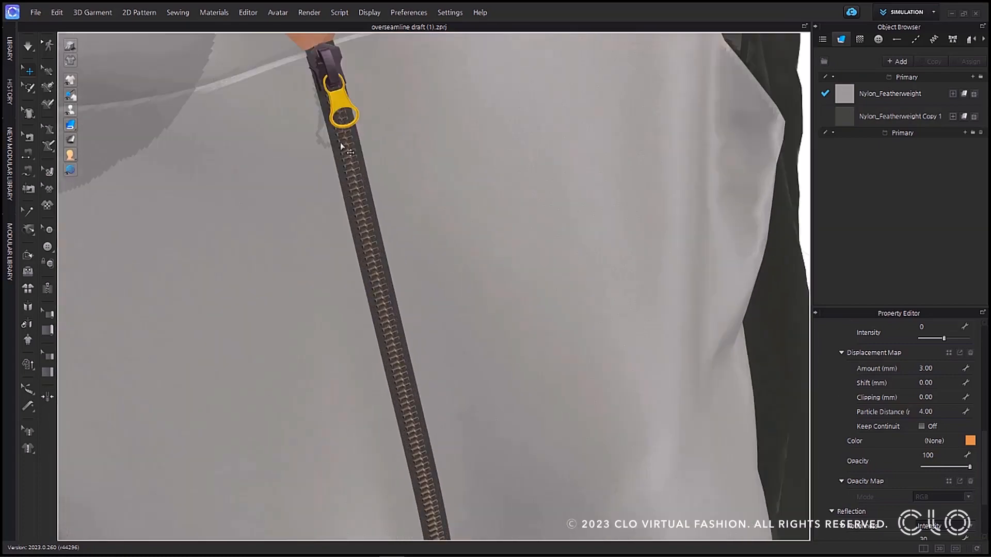
{"action": "middle_click_drag", "start_coordinate": [340, 144], "coordinate": [412, 415]}
{"action": "scroll", "coordinate": [933, 413], "scroll_direction": "up", "scroll_amount": 5}
{"action": "scroll", "coordinate": [932, 413], "scroll_direction": "up", "scroll_amount": 5}
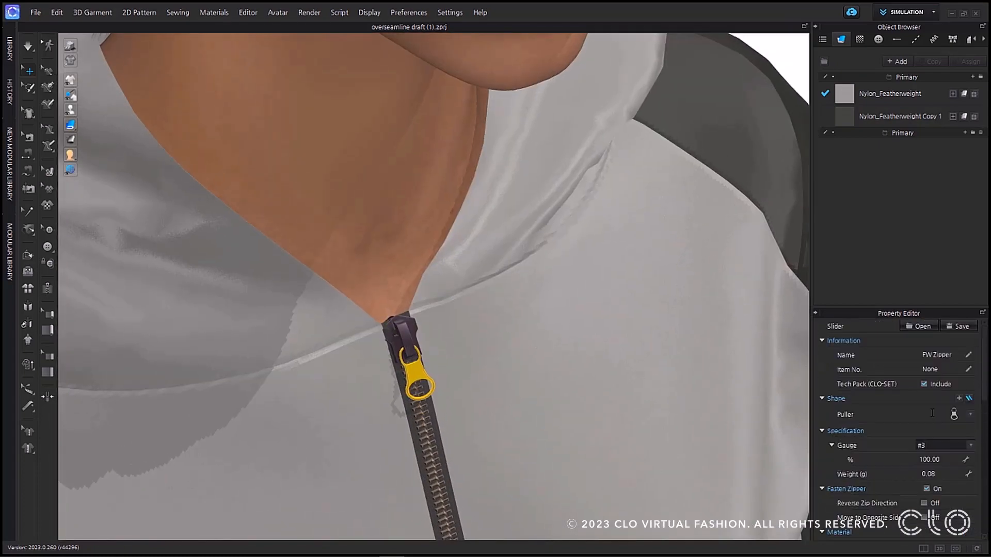
{"action": "right_click_drag", "start_coordinate": [483, 352], "coordinate": [330, 400]}
{"action": "scroll", "coordinate": [338, 394], "scroll_direction": "up", "scroll_amount": 3}
{"action": "left_click", "coordinate": [323, 403]}
{"action": "left_click", "coordinate": [321, 396]}
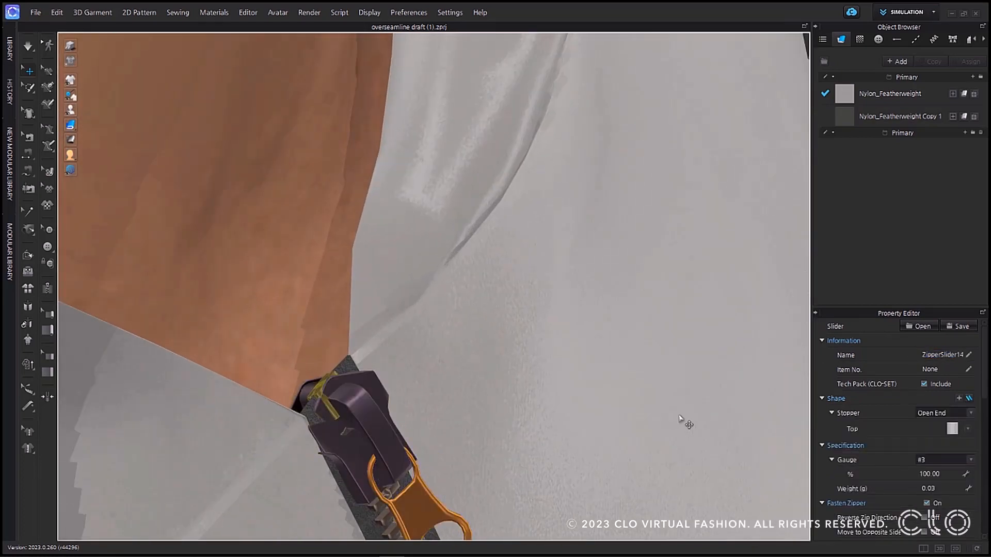
{"action": "left_click", "coordinate": [930, 354]}
{"action": "type", "text": "FW Zipper"}
{"action": "key", "text": "Return"}
Select the bottom stopper at the jacket hem and set its gauge to #5
{"action": "scroll", "coordinate": [500, 370], "scroll_direction": "down", "scroll_amount": 5}
{"action": "middle_click_drag", "start_coordinate": [464, 391], "coordinate": [458, 146]}
{"action": "scroll", "coordinate": [452, 380], "scroll_direction": "down", "scroll_amount": 5}
{"action": "middle_click_drag", "start_coordinate": [439, 495], "coordinate": [427, 380]}
{"action": "scroll", "coordinate": [413, 392], "scroll_direction": "up", "scroll_amount": 5}
{"action": "middle_click_drag", "start_coordinate": [384, 506], "coordinate": [516, 200]}
{"action": "left_click", "coordinate": [434, 274]}
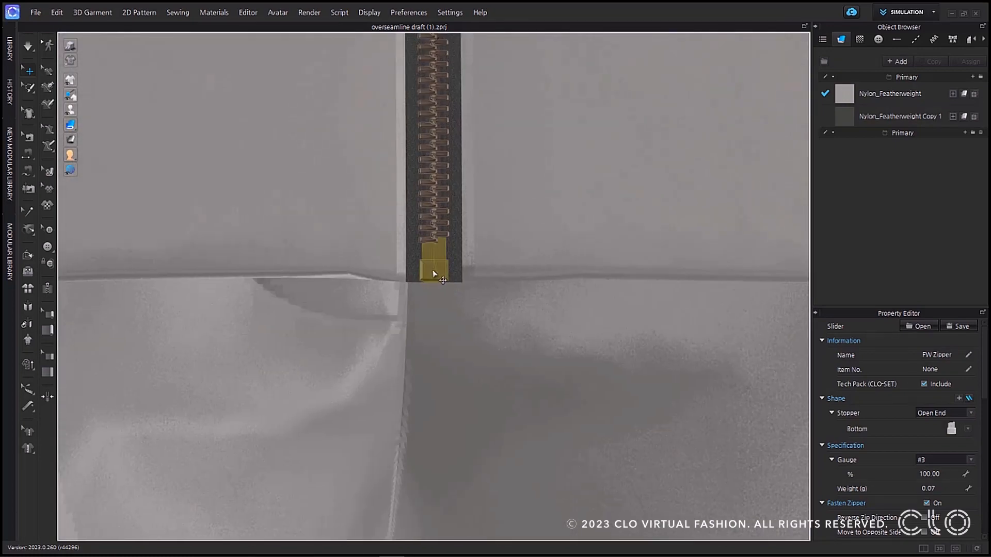
{"action": "scroll", "coordinate": [924, 435], "scroll_direction": "down", "scroll_amount": 1}
Set the bottom stopper's material color to magenta
{"action": "scroll", "coordinate": [928, 453], "scroll_direction": "down", "scroll_amount": 9}
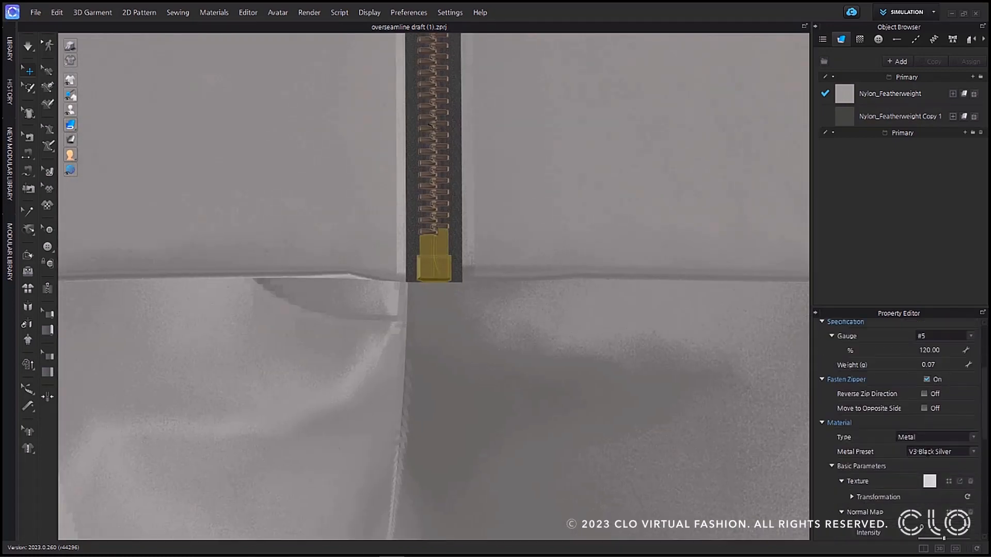
{"action": "left_click", "coordinate": [971, 456]}
{"action": "left_click", "coordinate": [450, 190]}
{"action": "left_click", "coordinate": [429, 147]}
{"action": "left_click", "coordinate": [446, 404]}
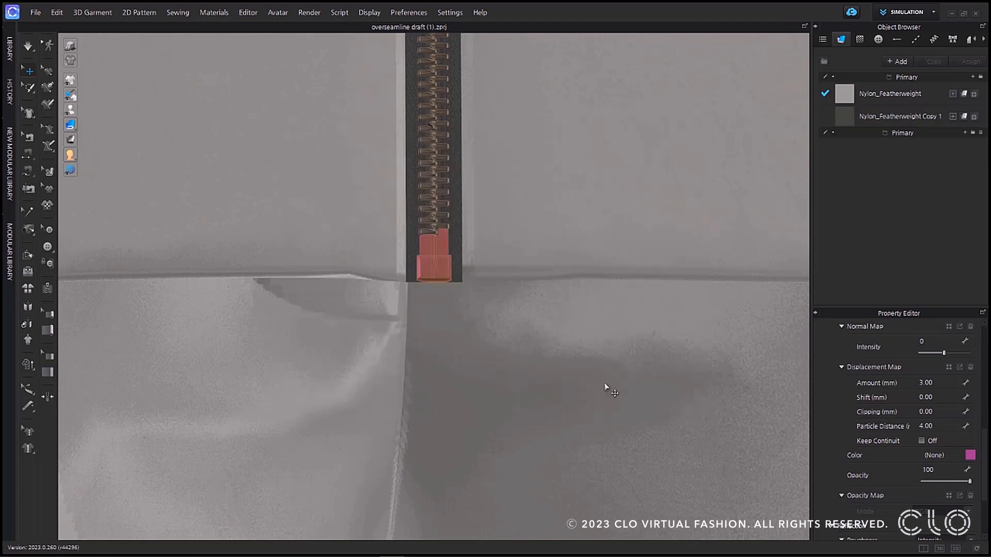
Save the slider, puller and both stoppers as FW Zipper files in the Hardware_and_Trims > Zipper folder
{"action": "left_click", "coordinate": [498, 242]}
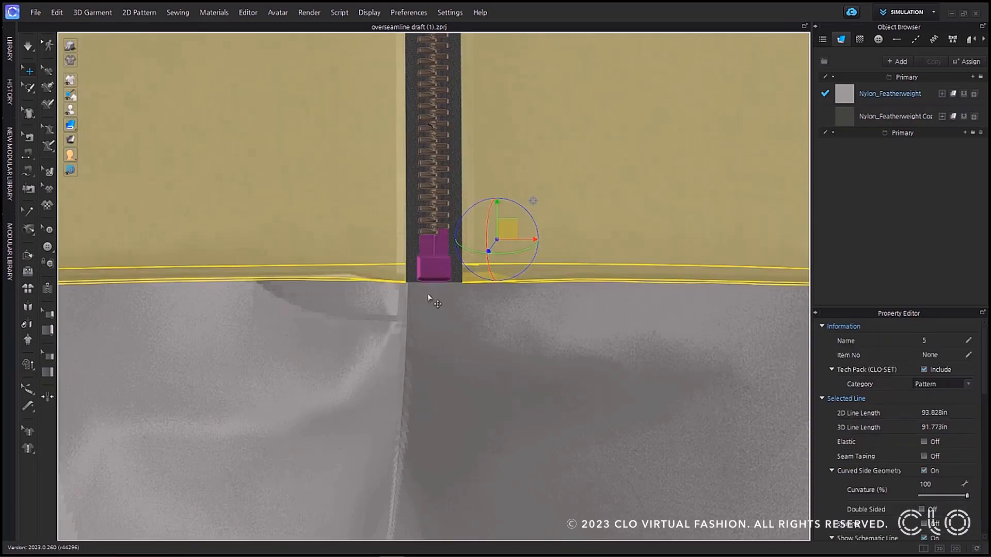
{"action": "left_click", "coordinate": [434, 263]}
{"action": "scroll", "coordinate": [970, 420], "scroll_direction": "up", "scroll_amount": 10}
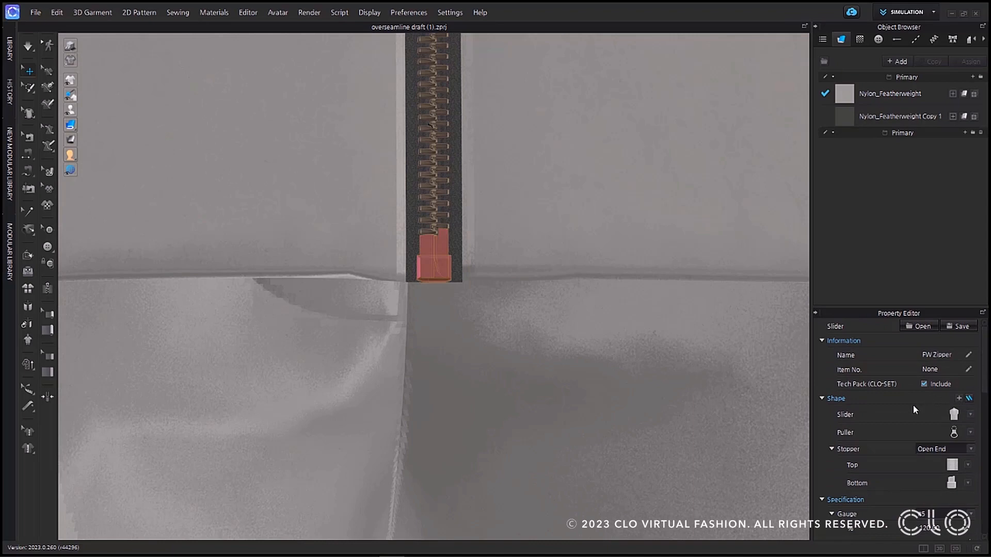
{"action": "left_click", "coordinate": [963, 327]}
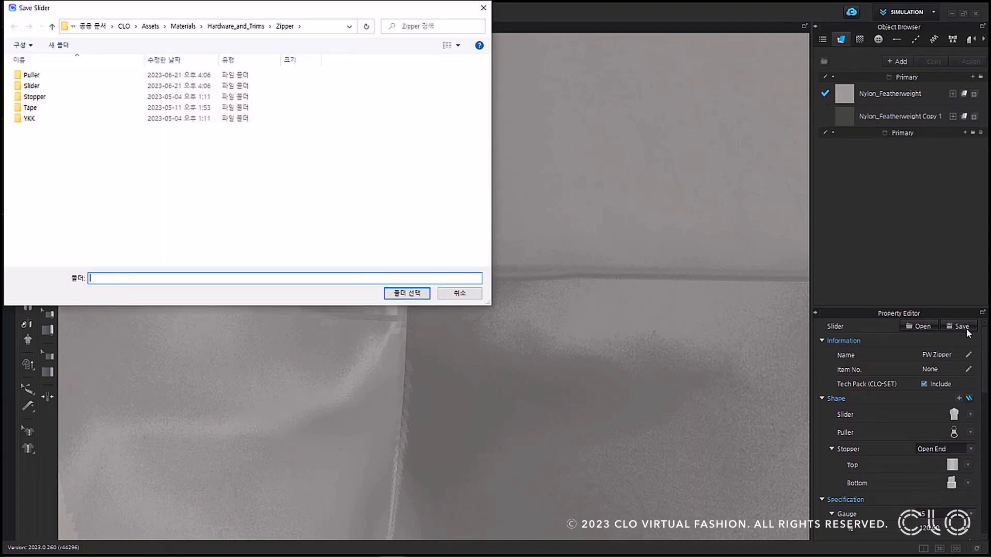
{"action": "left_click", "coordinate": [420, 294]}
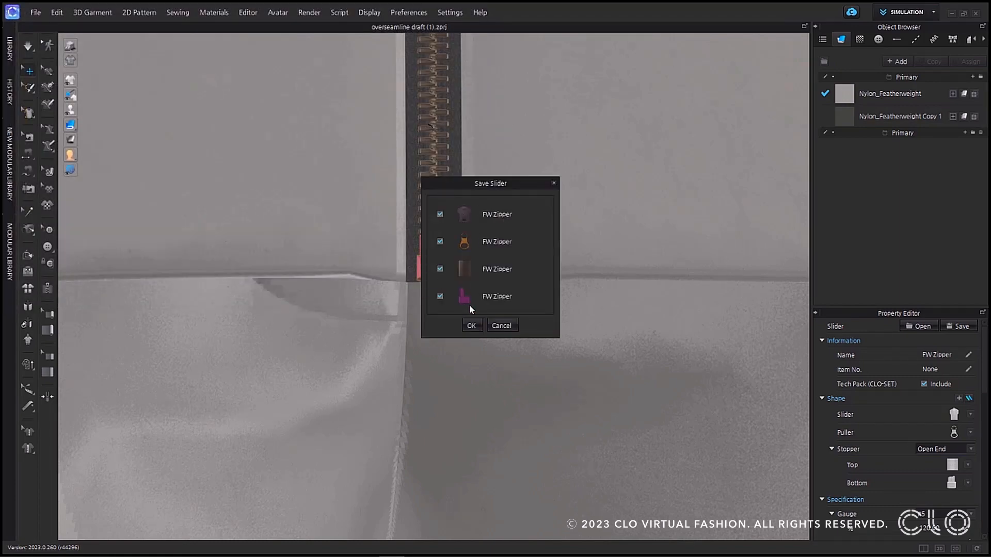
{"action": "left_click", "coordinate": [440, 214]}
{"action": "left_click", "coordinate": [440, 242]}
{"action": "left_click", "coordinate": [440, 269]}
{"action": "left_click", "coordinate": [439, 296]}
{"action": "left_click", "coordinate": [440, 242]}
{"action": "left_click", "coordinate": [471, 326]}
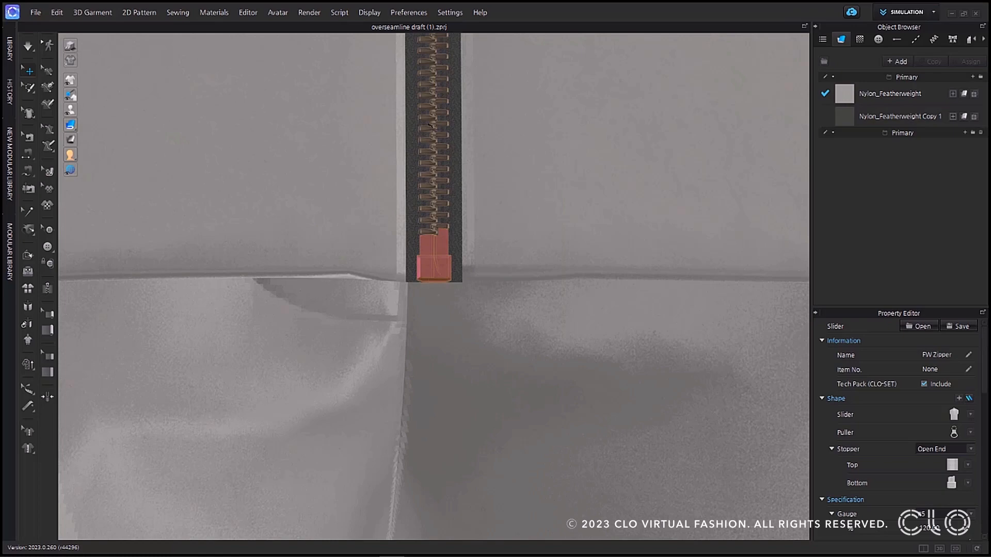
Switch to File Explorer and examine the saved FW Zipper part files in the Zipper folder
{"action": "key", "text": "alt+Tab"}
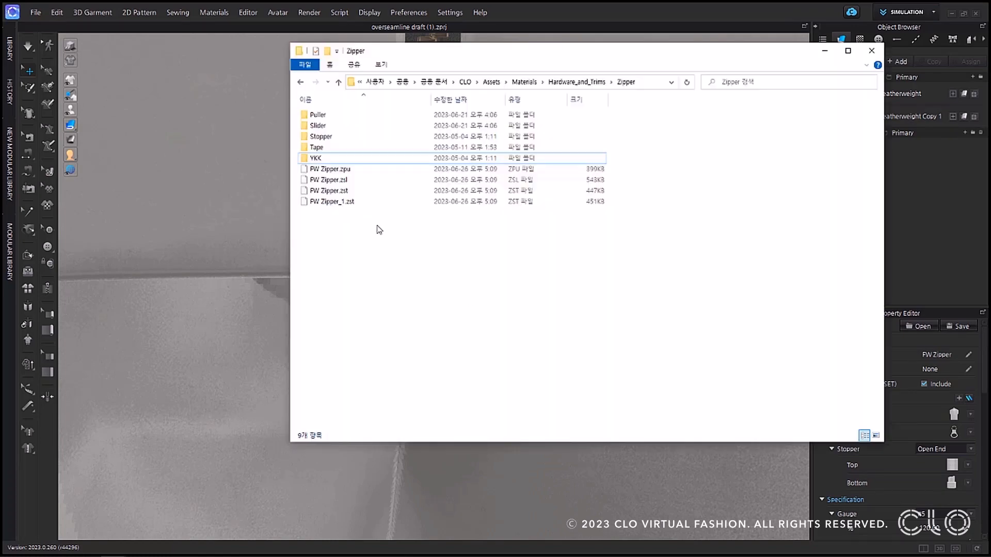
{"action": "left_click", "coordinate": [339, 202]}
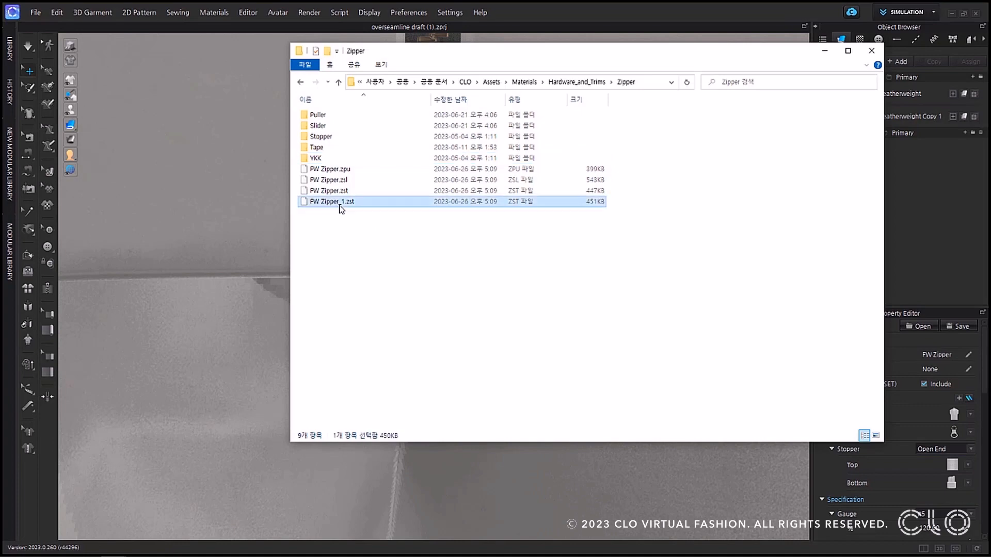
{"action": "left_click", "coordinate": [349, 269]}
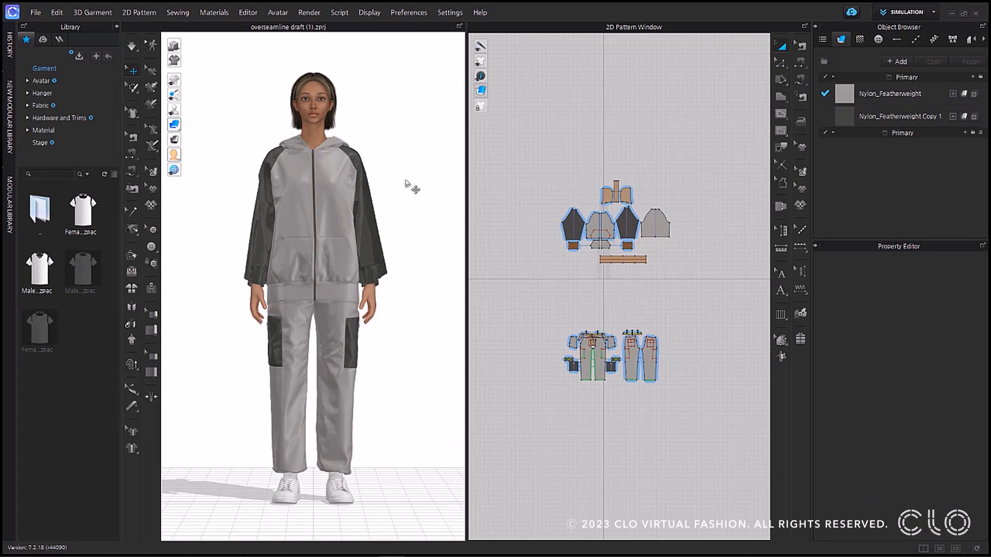
Show the BOM Editor for the outfit and switch its colorway to Colorway A Copy 1
{"action": "left_click", "coordinate": [248, 13]}
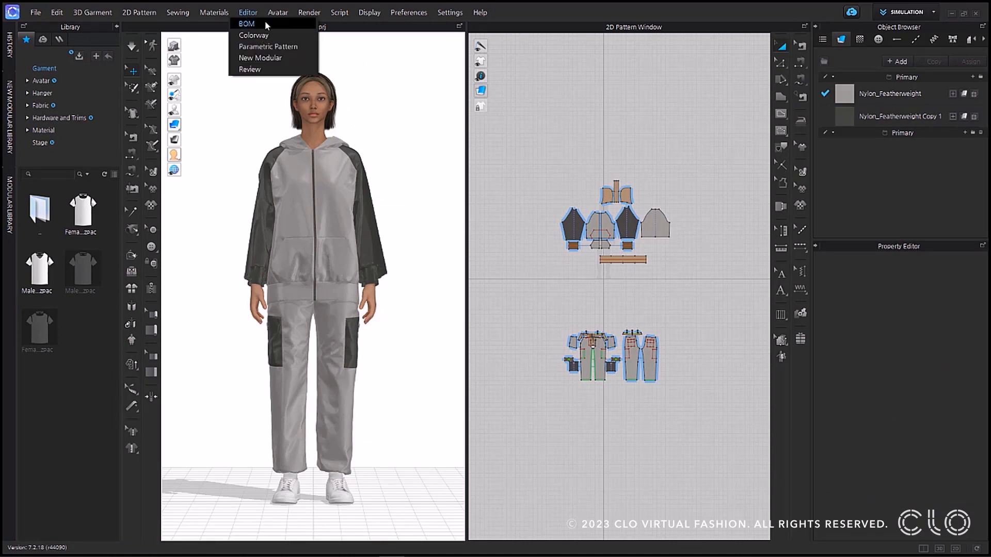
{"action": "left_click", "coordinate": [248, 24]}
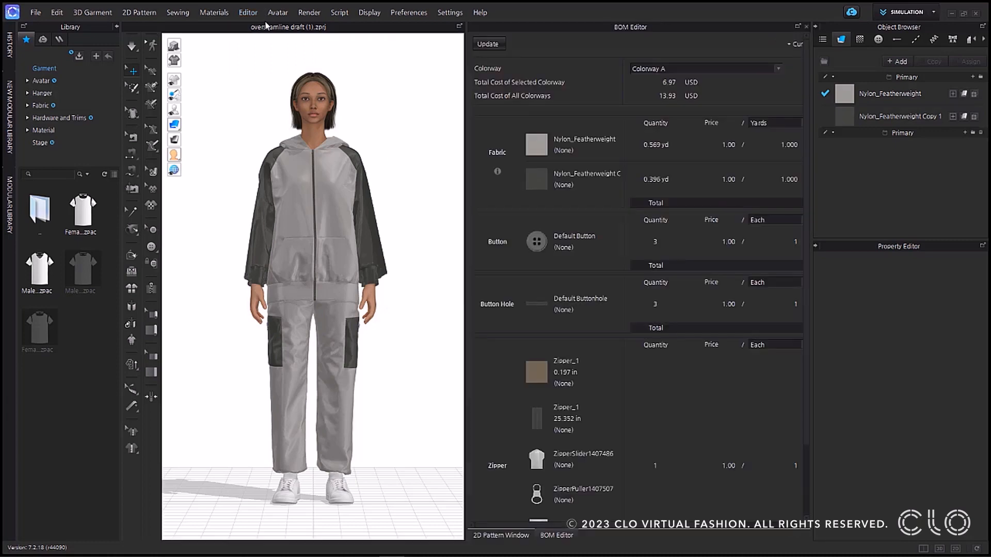
{"action": "left_click", "coordinate": [681, 68]}
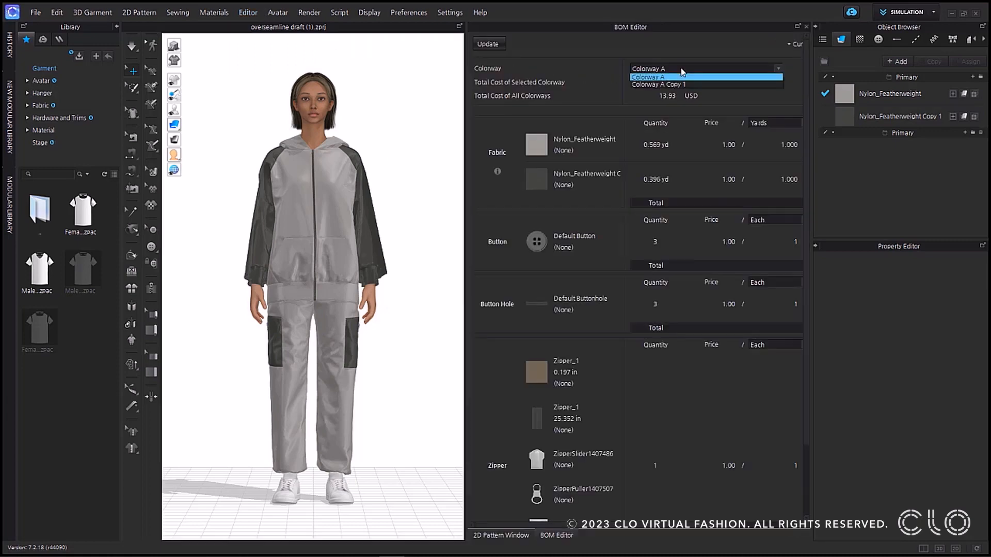
{"action": "left_click", "coordinate": [682, 88]}
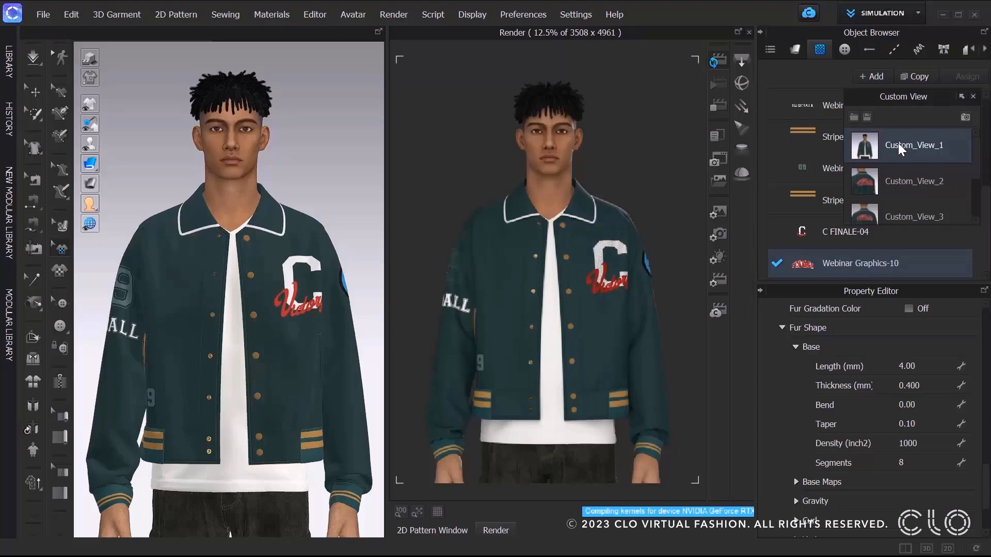
Examine the furry VINTAGE back graphic in the render through the saved custom views, ending on Custom_View_5
{"action": "left_click", "coordinate": [902, 173]}
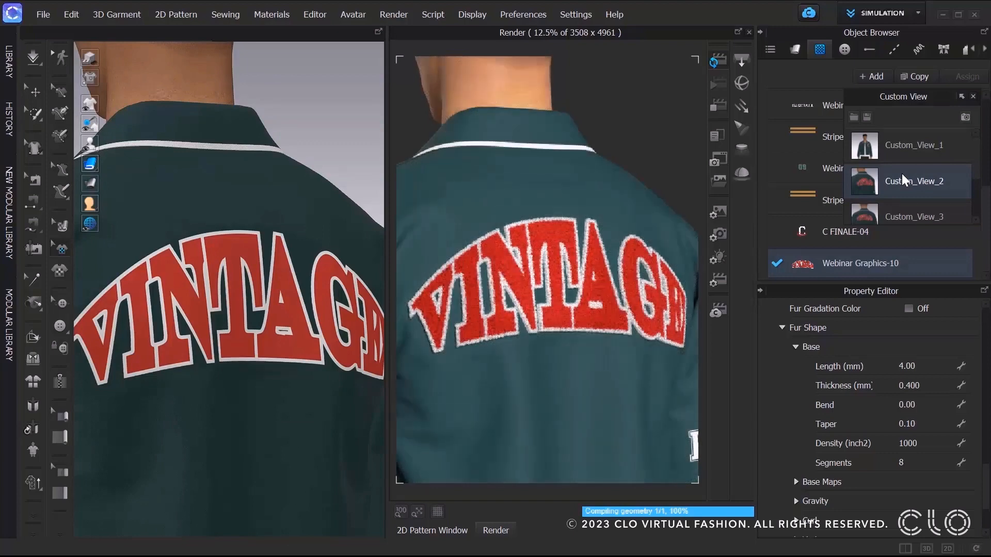
{"action": "scroll", "coordinate": [902, 173], "scroll_direction": "down", "scroll_amount": 1}
{"action": "left_click", "coordinate": [903, 173]}
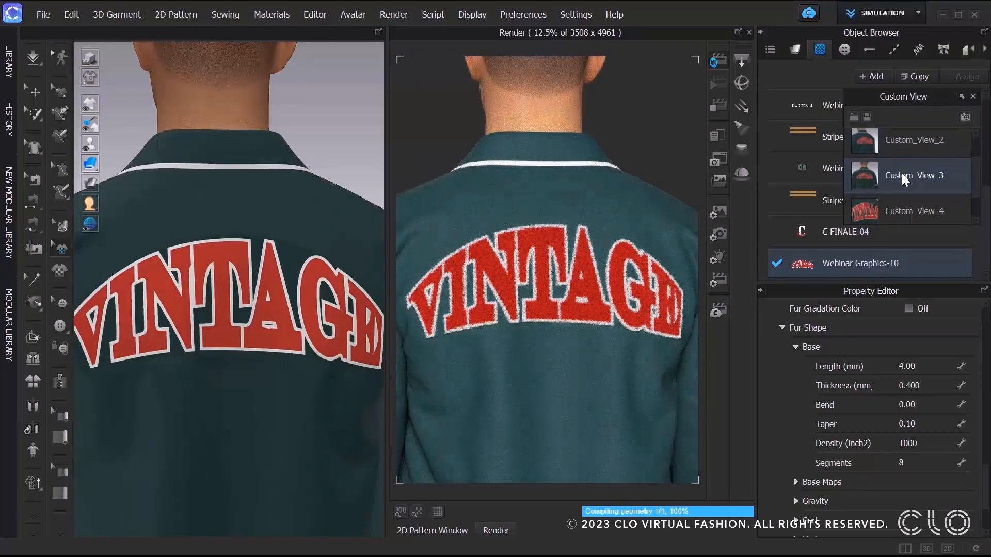
{"action": "scroll", "coordinate": [902, 174], "scroll_direction": "down", "scroll_amount": 1}
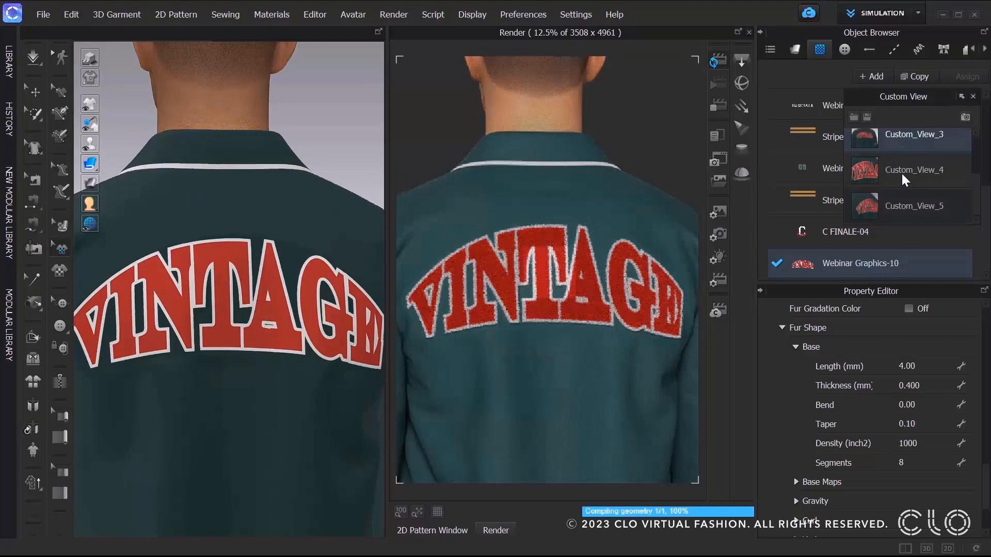
{"action": "key", "text": "Down"}
{"action": "key", "text": "Down"}
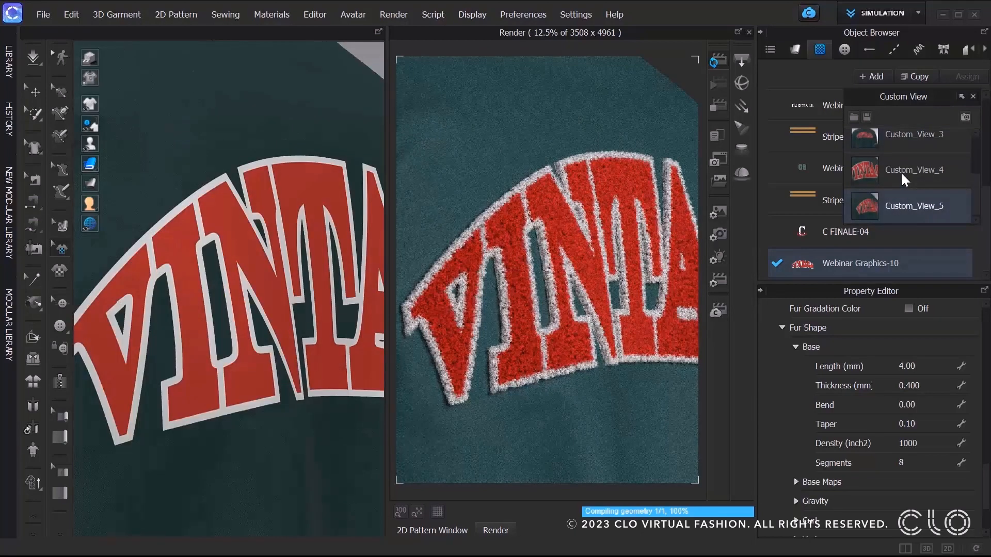
Set the fur length of the Webinar Graphics-10 back graphic to 0.01 mm
{"action": "key", "text": "Tab"}
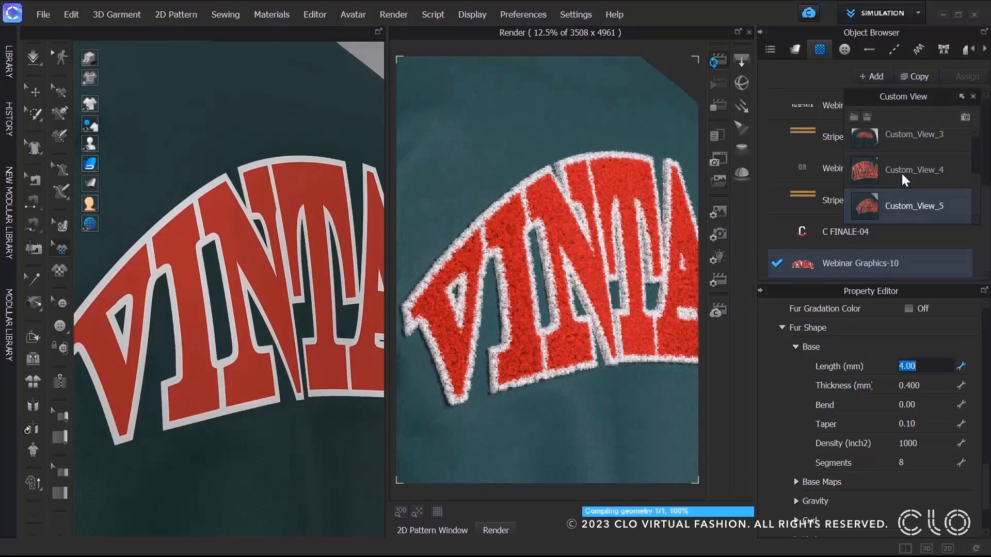
{"action": "type", "text": "0.01"}
{"action": "key", "text": "Return"}
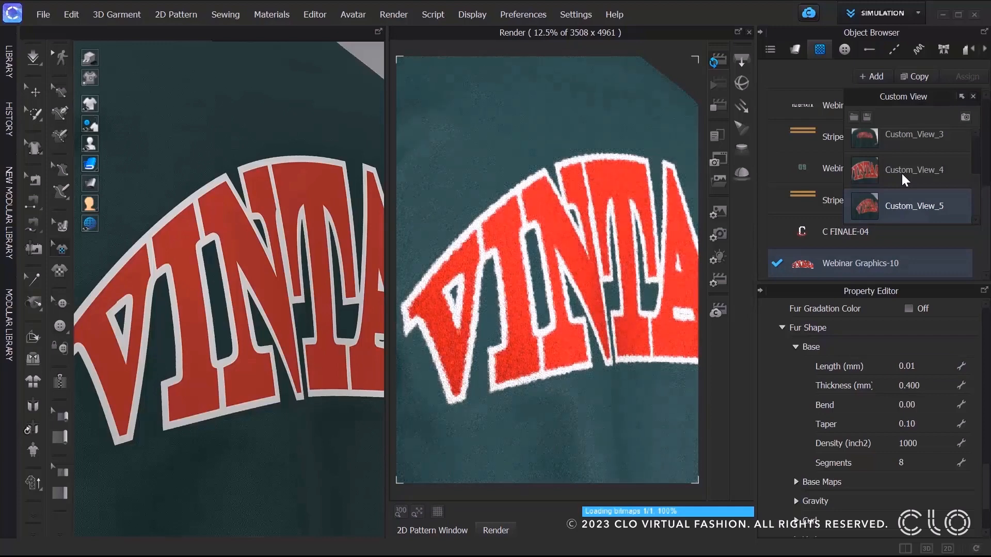
Review the rendered short-fur back graphic from Custom_View_3 and Custom_View_2
{"action": "key", "text": "Up"}
{"action": "key", "text": "Up"}
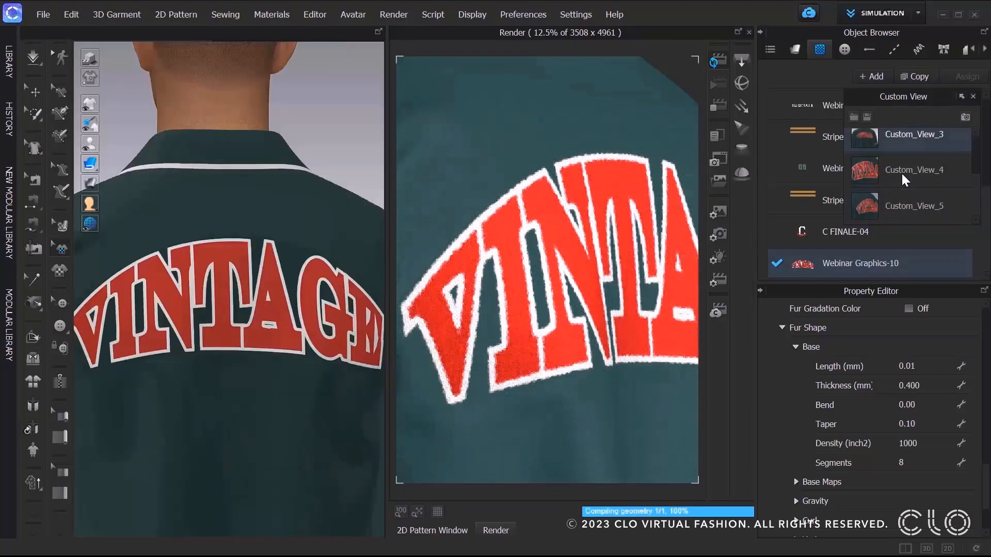
{"action": "scroll", "coordinate": [902, 172], "scroll_direction": "up", "scroll_amount": 2}
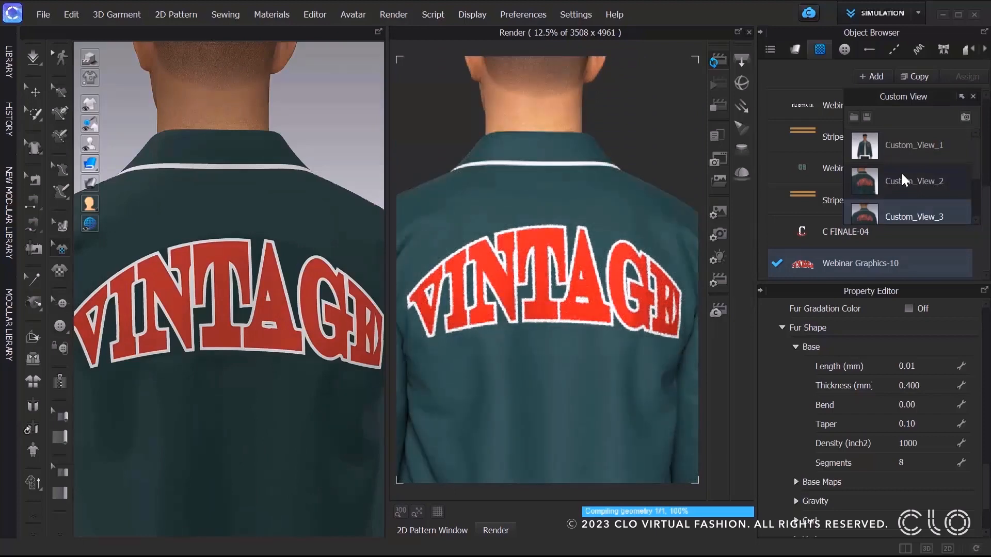
{"action": "left_click", "coordinate": [902, 174]}
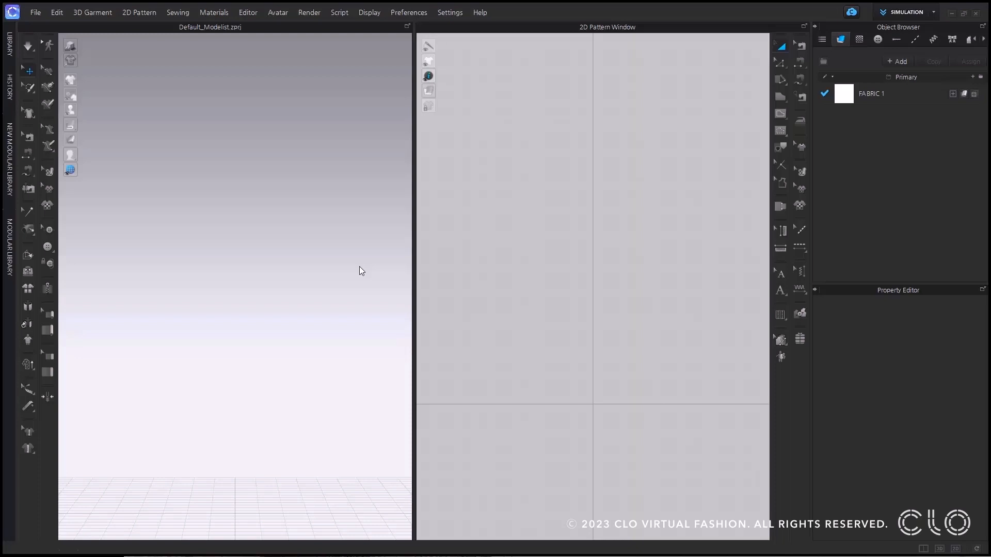
Import the wood-panelled room OBJ with object type Scenes & Props and scale cm (DAZ Studio)
{"action": "left_click", "coordinate": [35, 13]}
{"action": "mouse_move", "coordinate": [107, 103]}
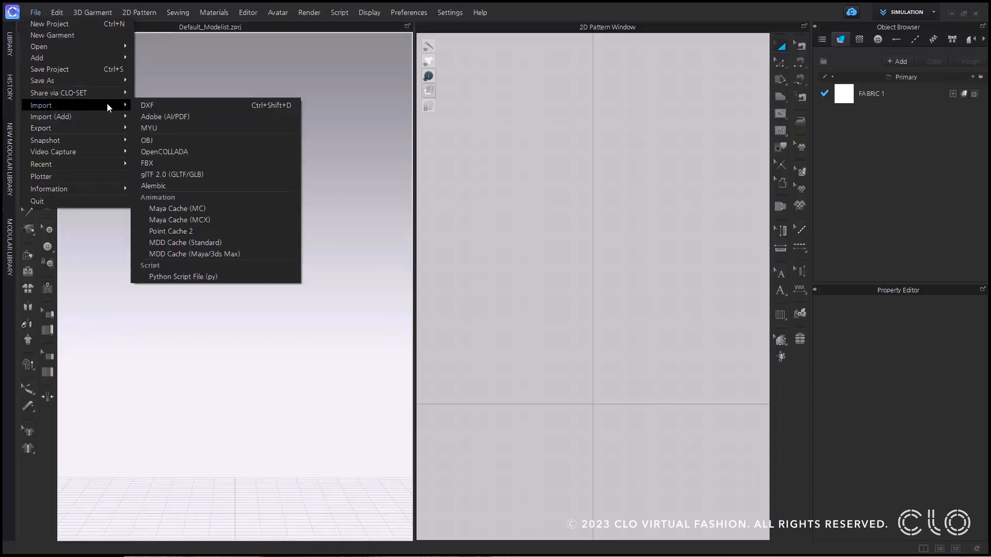
{"action": "left_click", "coordinate": [168, 137]}
{"action": "left_click", "coordinate": [242, 194]}
{"action": "left_click", "coordinate": [439, 365]}
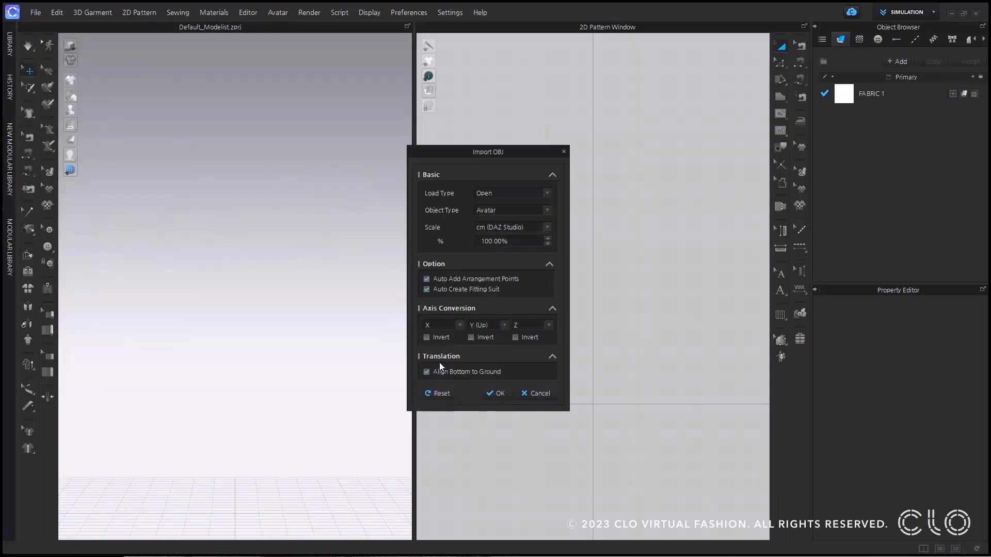
{"action": "left_click", "coordinate": [547, 211]}
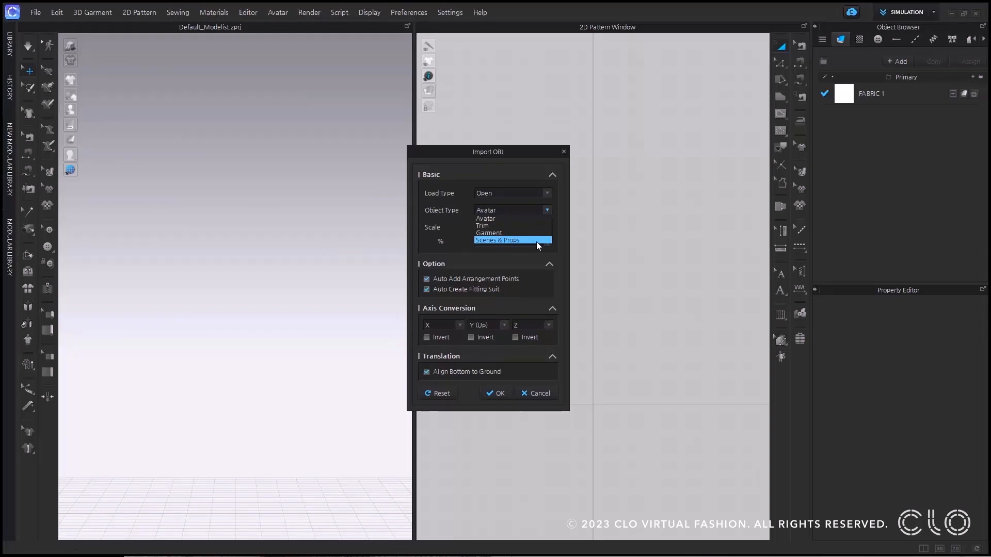
{"action": "left_click", "coordinate": [537, 241]}
{"action": "left_click", "coordinate": [547, 227]}
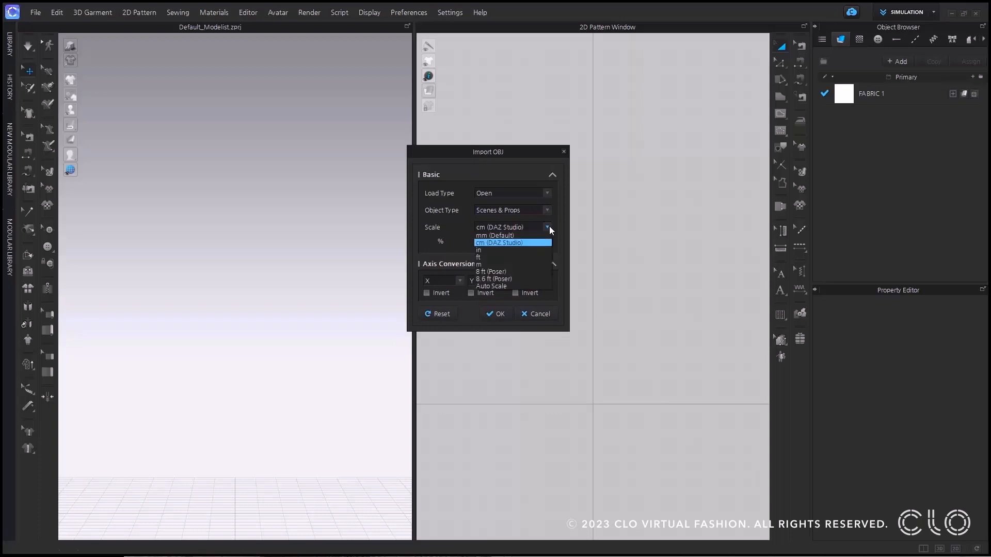
{"action": "left_click", "coordinate": [541, 241]}
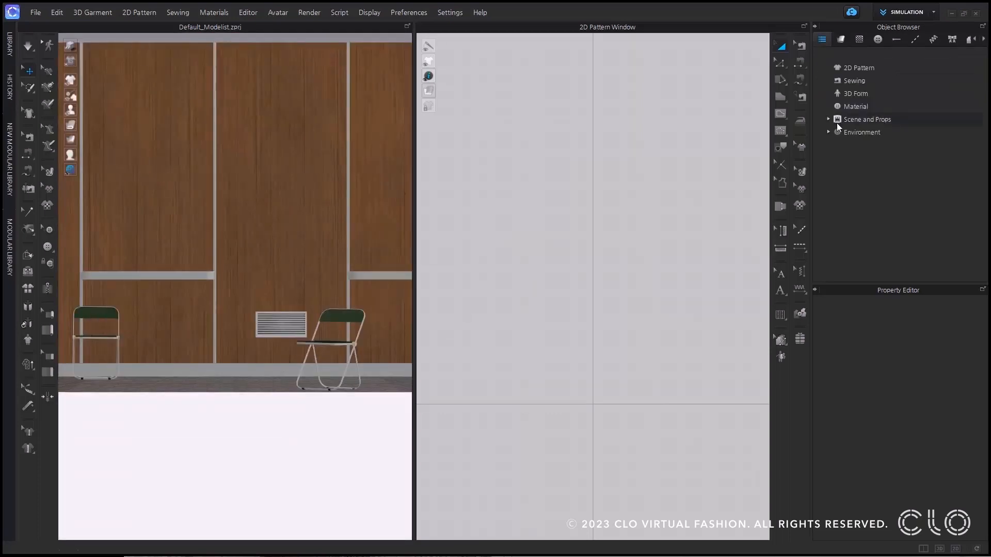
Add the potted plant OBJ to the scene as a Scenes & Props object and move it sideways away from the chair
{"action": "scroll", "coordinate": [384, 212], "scroll_direction": "up", "scroll_amount": 2}
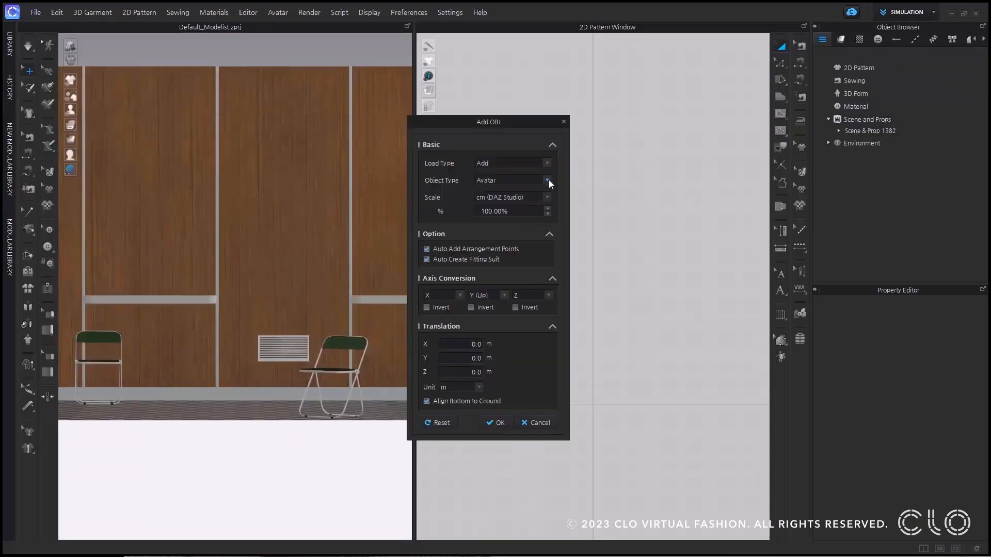
{"action": "left_click", "coordinate": [496, 371]}
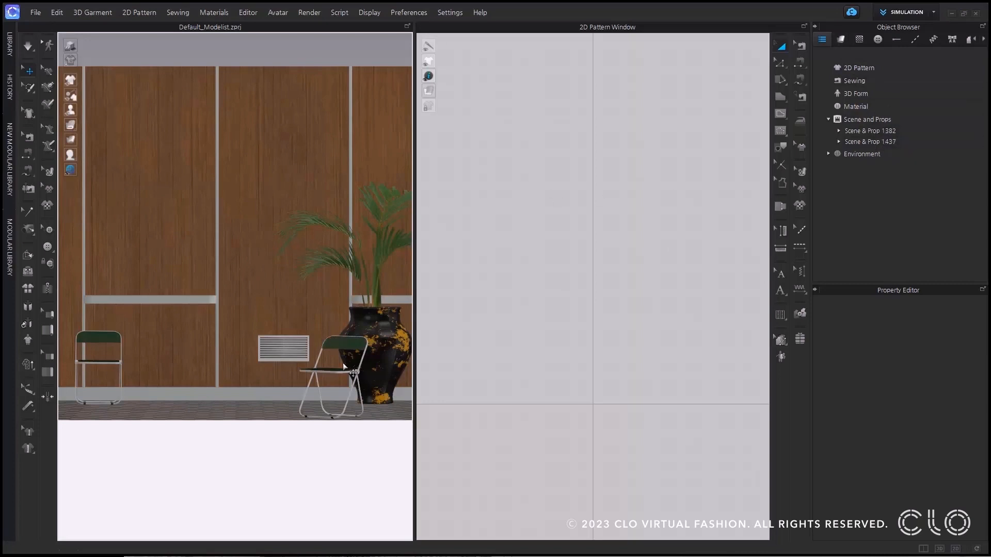
{"action": "middle_click_drag", "start_coordinate": [344, 367], "coordinate": [261, 386]}
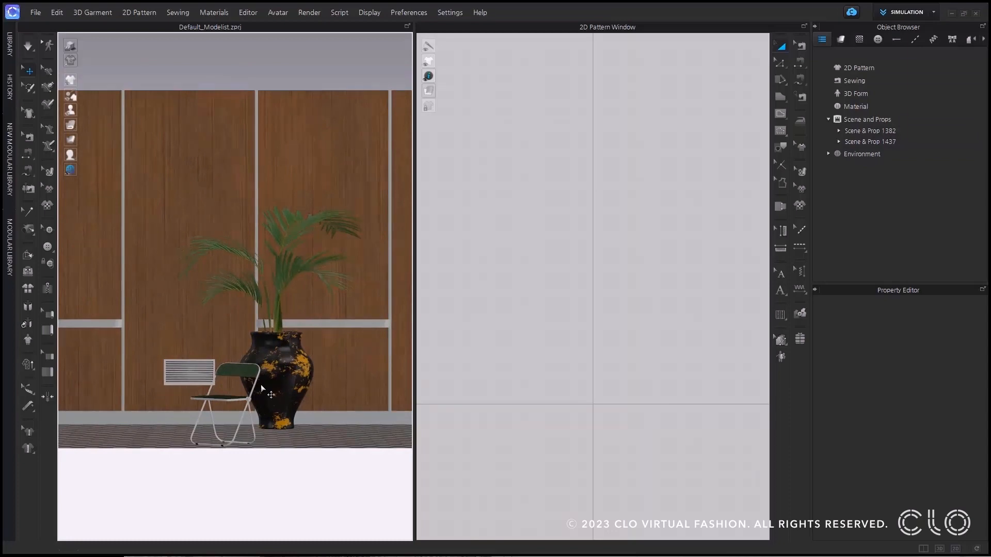
{"action": "left_click", "coordinate": [289, 380]}
{"action": "left_click_drag", "start_coordinate": [326, 380], "coordinate": [353, 379]}
{"action": "scroll", "coordinate": [246, 400], "scroll_direction": "up", "scroll_amount": 3}
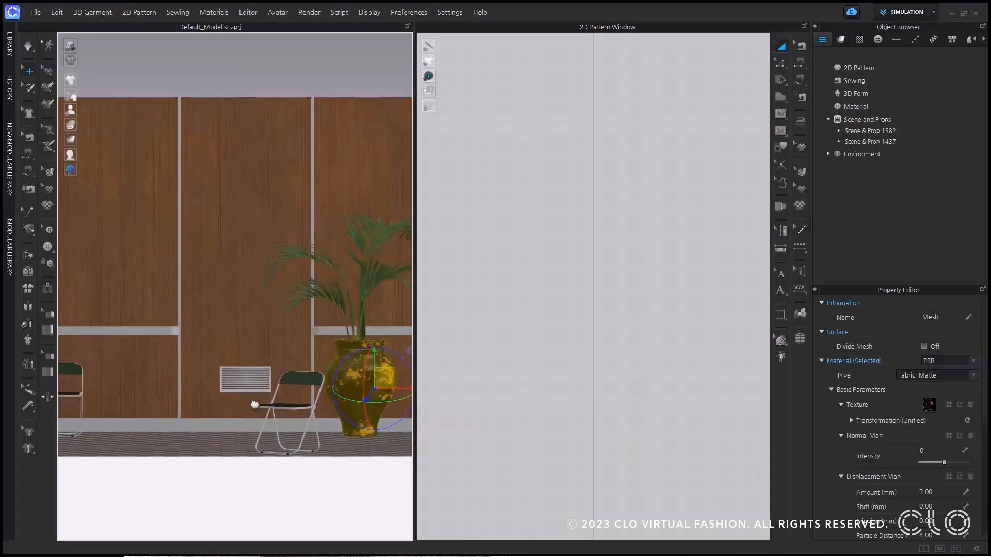
{"action": "scroll", "coordinate": [248, 406], "scroll_direction": "down", "scroll_amount": 3}
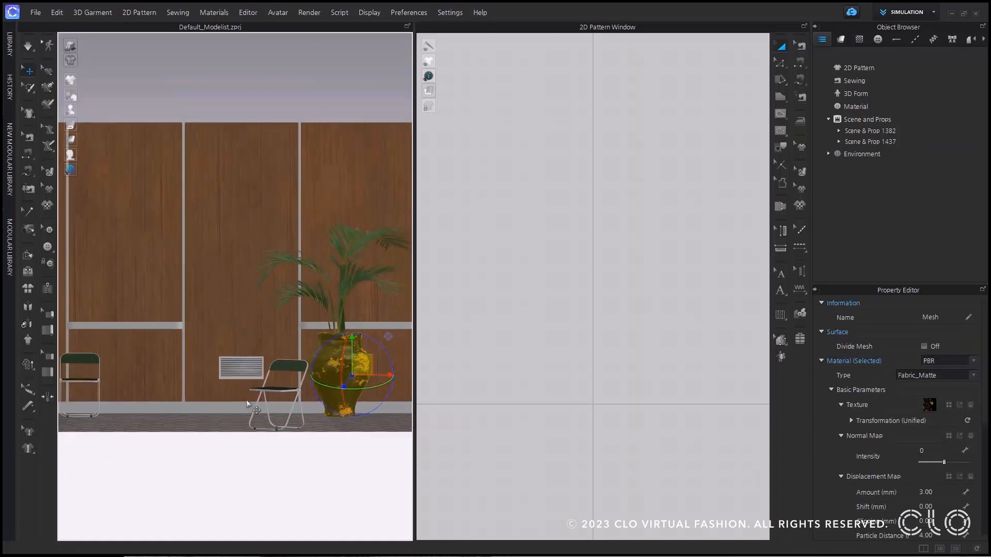
Open the render window and set the light preset to Checkboardhouse
{"action": "left_click", "coordinate": [309, 13]}
{"action": "left_click", "coordinate": [320, 30]}
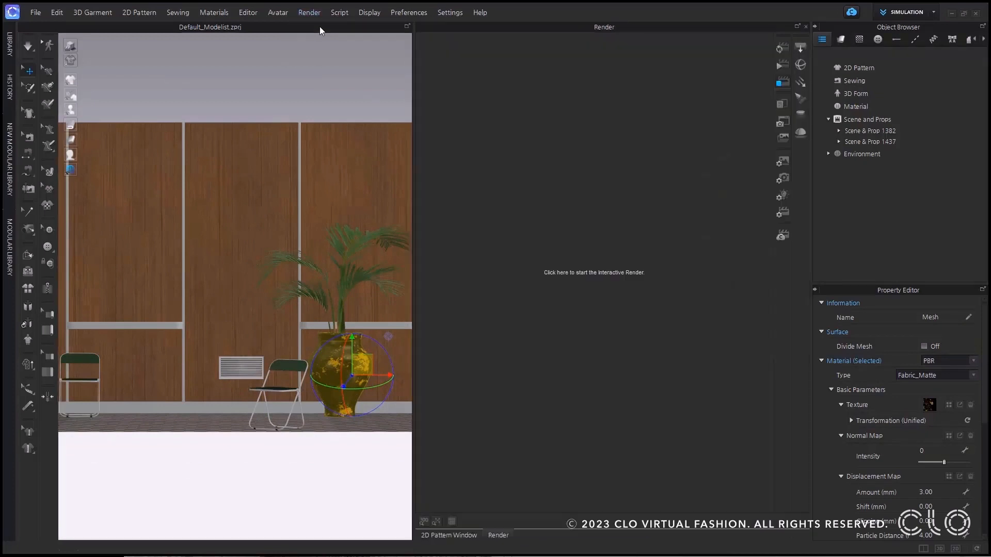
{"action": "left_click", "coordinate": [777, 195]}
{"action": "left_click", "coordinate": [980, 318]}
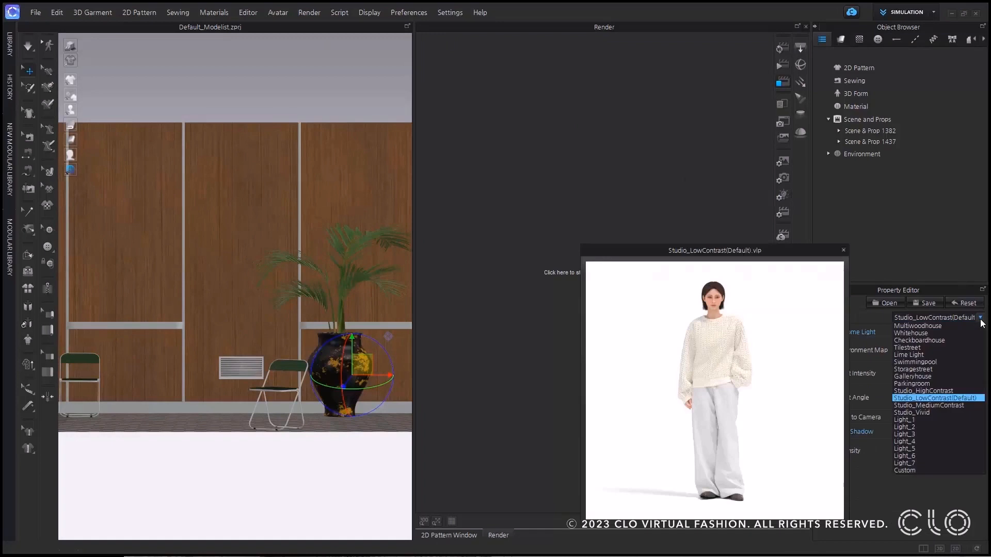
{"action": "left_click", "coordinate": [920, 340]}
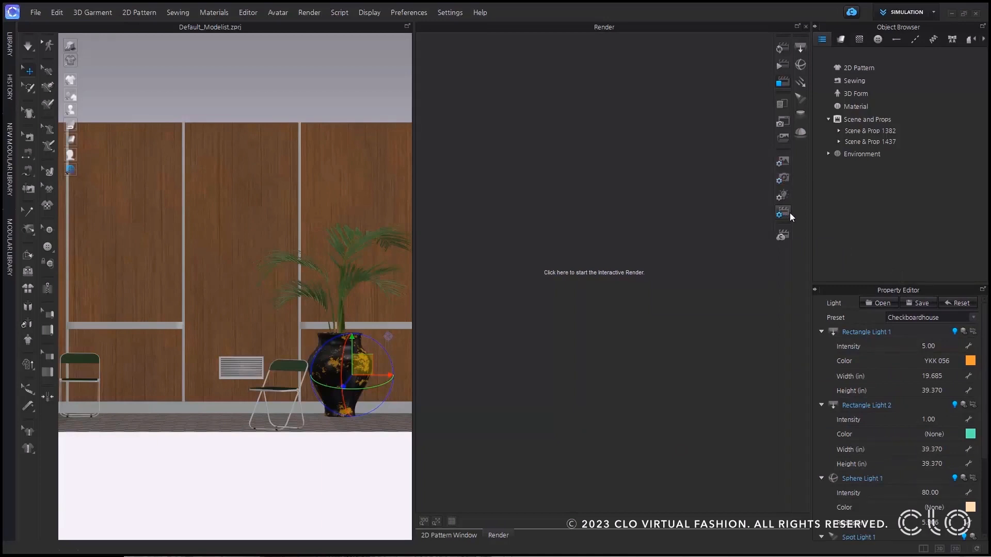
Save the room, plant and lighting as a Scene and Props file named Background
{"action": "left_click", "coordinate": [36, 13]}
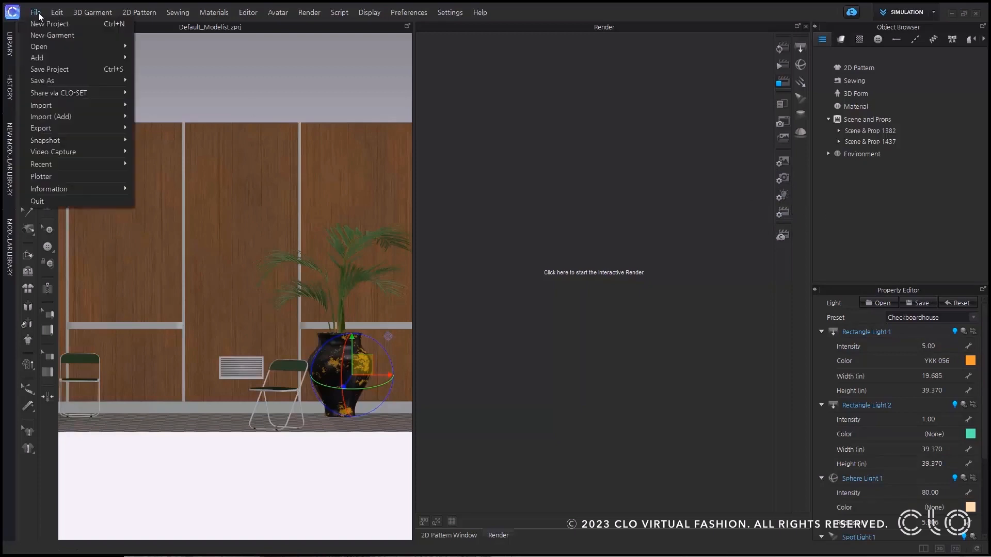
{"action": "mouse_move", "coordinate": [64, 59]}
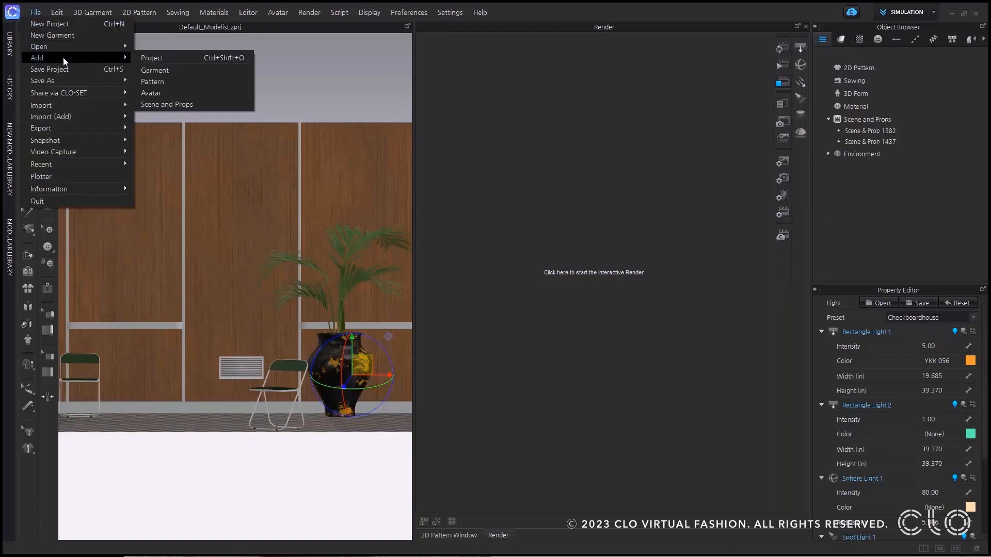
{"action": "mouse_move", "coordinate": [82, 78]}
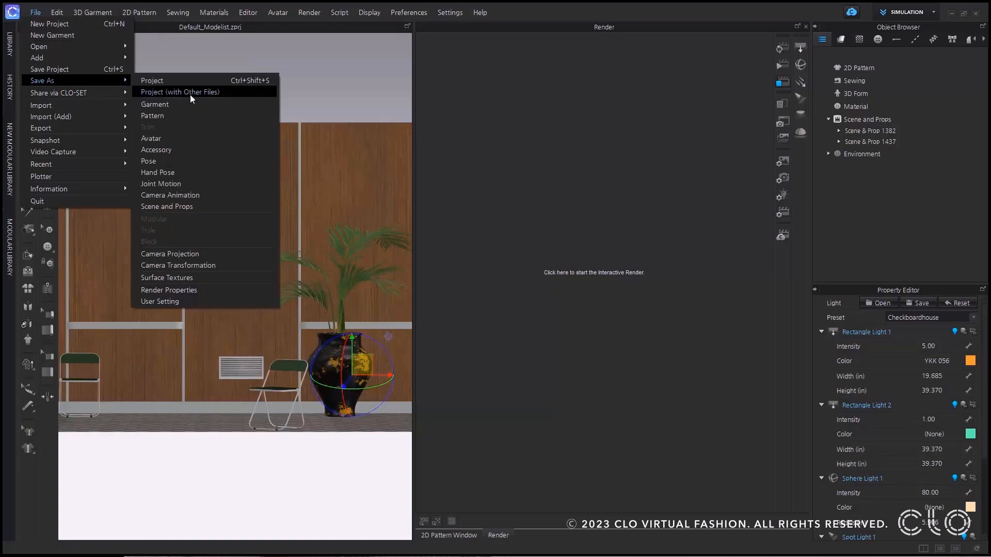
{"action": "left_click", "coordinate": [191, 208]}
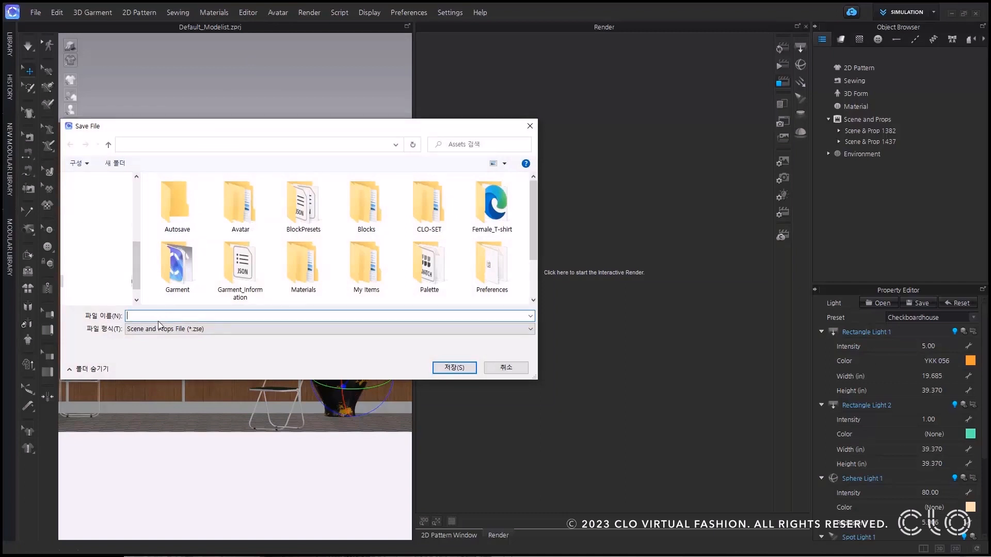
{"action": "type", "text": "Background"}
{"action": "left_click", "coordinate": [440, 370]}
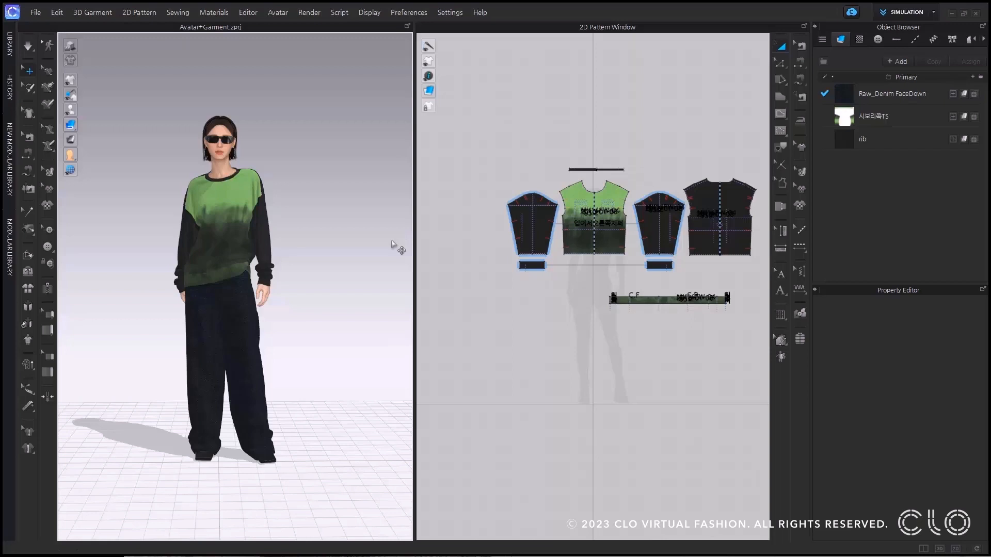
Add Background.zse to the Avatar+Garment project with load type Add, including Scene and Props and Render Properties
{"action": "left_click", "coordinate": [36, 13]}
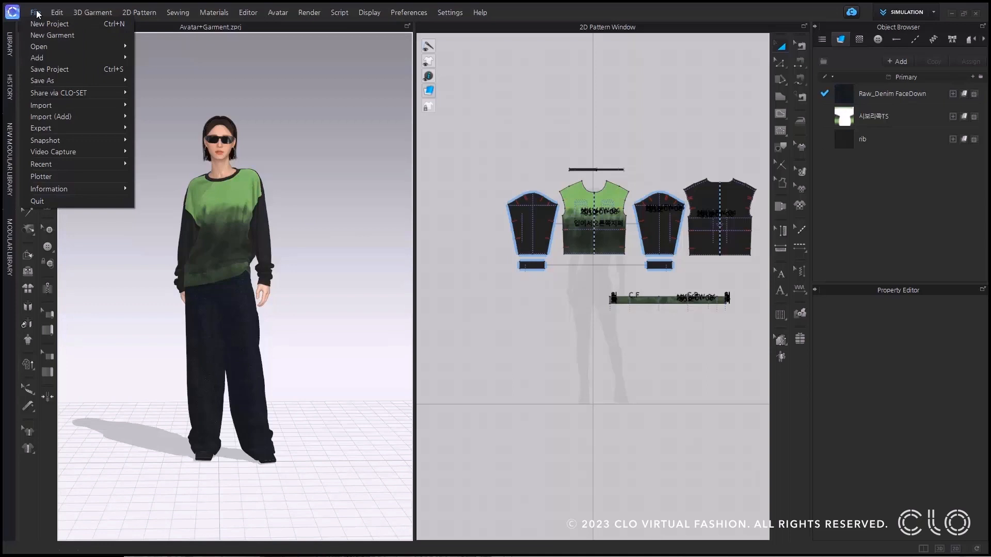
{"action": "mouse_move", "coordinate": [64, 59]}
{"action": "left_click", "coordinate": [191, 106]}
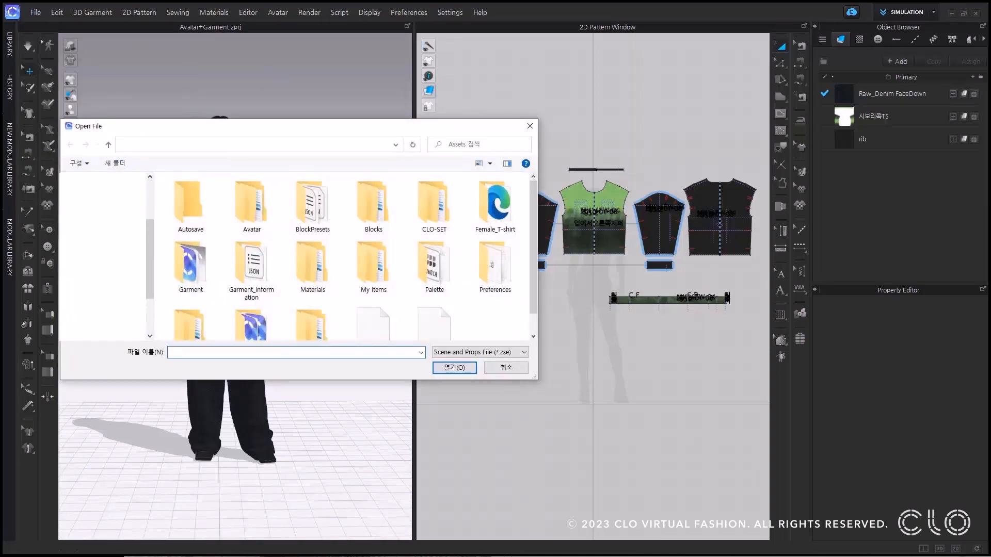
{"action": "scroll", "coordinate": [310, 271], "scroll_direction": "down", "scroll_amount": 1}
{"action": "left_click", "coordinate": [395, 332]}
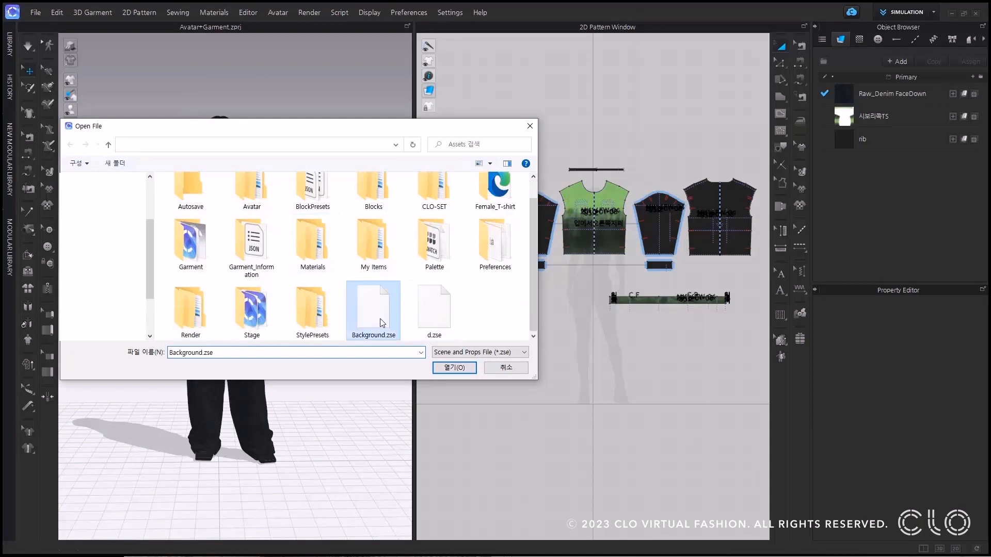
{"action": "left_click", "coordinate": [455, 368]}
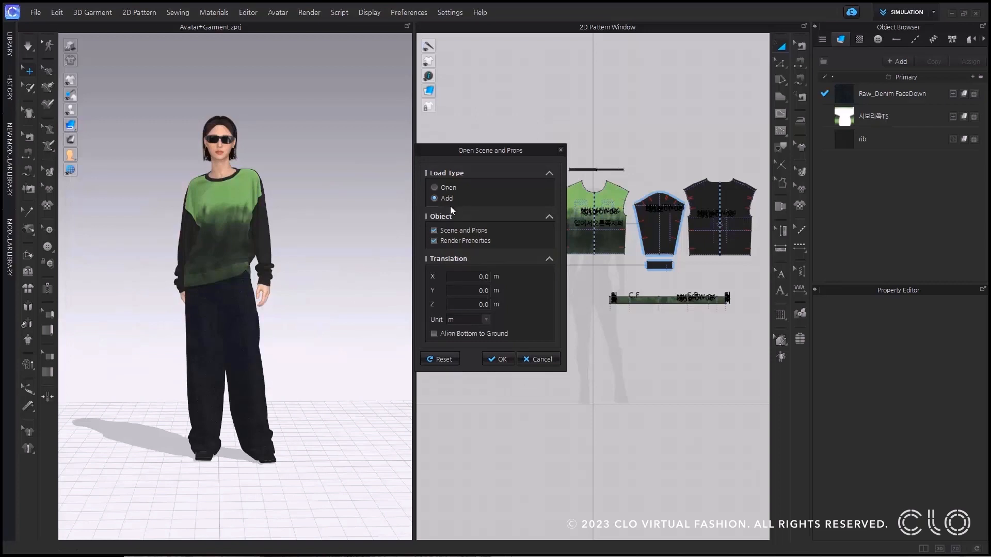
{"action": "left_click", "coordinate": [507, 358]}
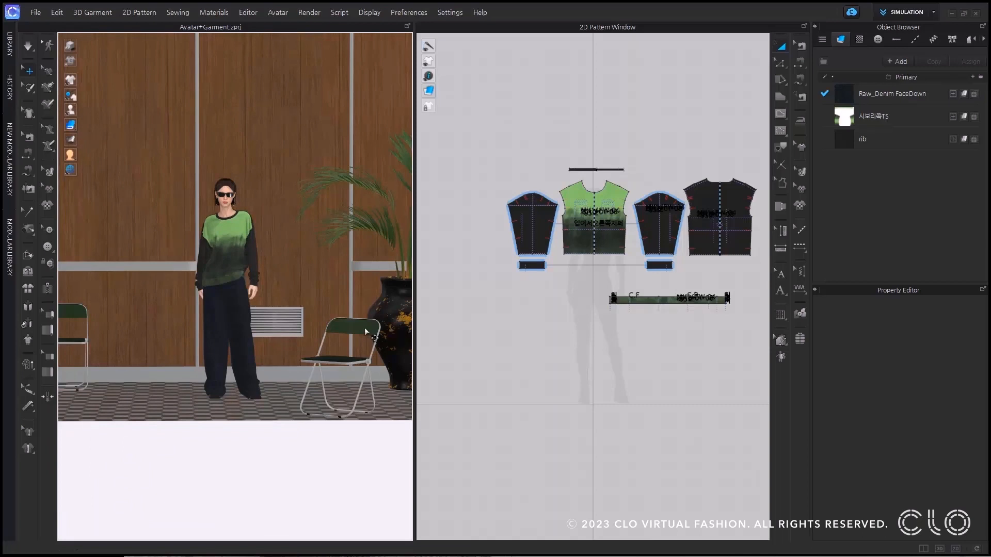
Inspect the added scene and props in the object list and select the vase and wooden wall in the 3D view
{"action": "left_click", "coordinate": [822, 39]}
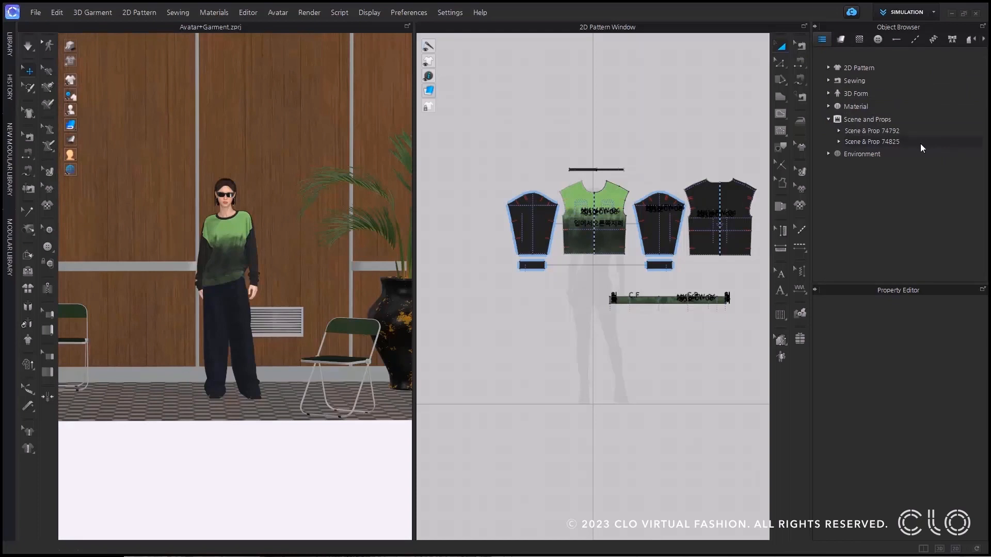
{"action": "left_click", "coordinate": [398, 308]}
{"action": "scroll", "coordinate": [397, 308], "scroll_direction": "down", "scroll_amount": 2}
{"action": "middle_click_drag", "start_coordinate": [397, 309], "coordinate": [380, 321]}
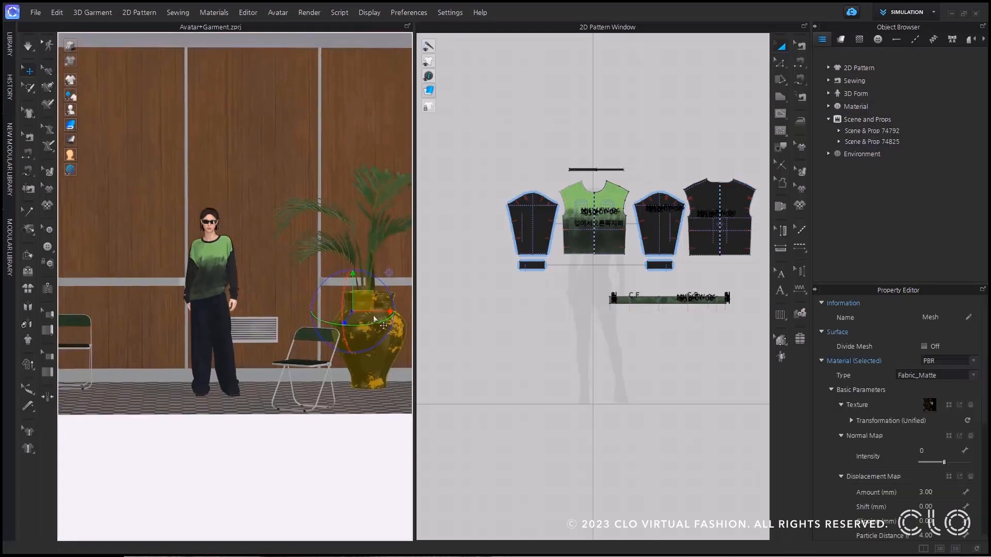
{"action": "left_click_drag", "start_coordinate": [379, 312], "coordinate": [369, 311]}
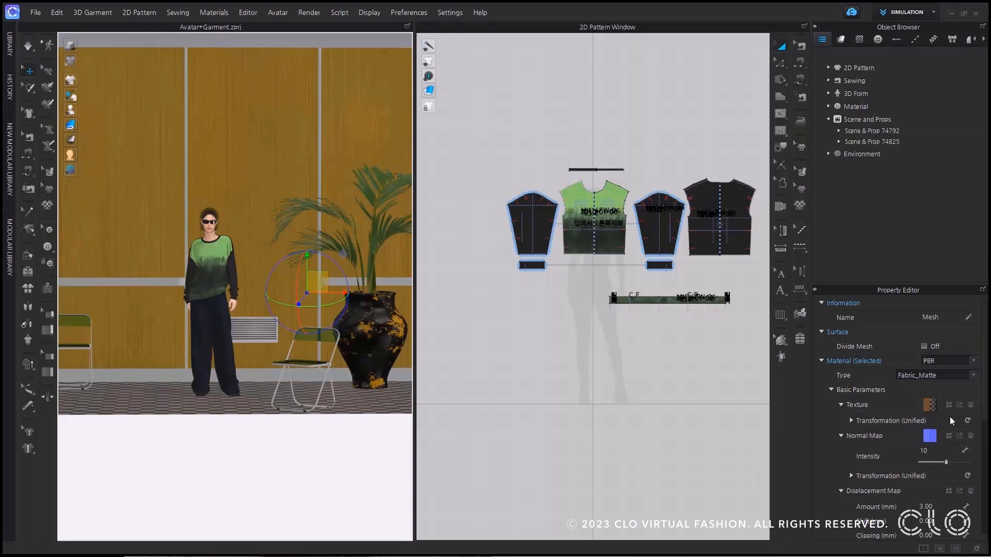
Open the render window for the dressed avatar in the room scene and start an interactive render
{"action": "left_click", "coordinate": [309, 13]}
{"action": "left_click", "coordinate": [323, 23]}
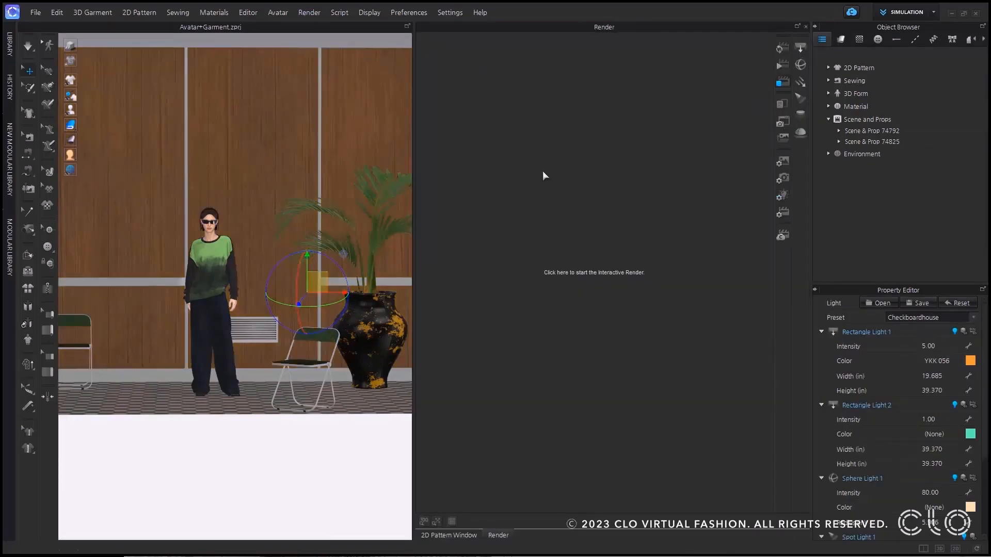
{"action": "scroll", "coordinate": [208, 198], "scroll_direction": "up", "scroll_amount": 3}
{"action": "left_click", "coordinate": [783, 48]}
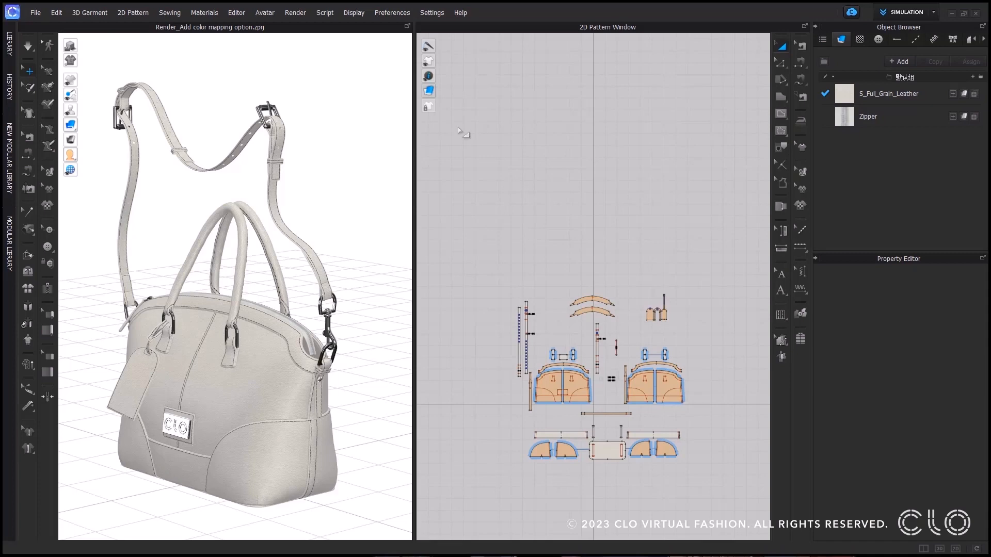
Open the render window and render properties for the handbag and choose Reinhard as the color mapping type
{"action": "left_click", "coordinate": [301, 14]}
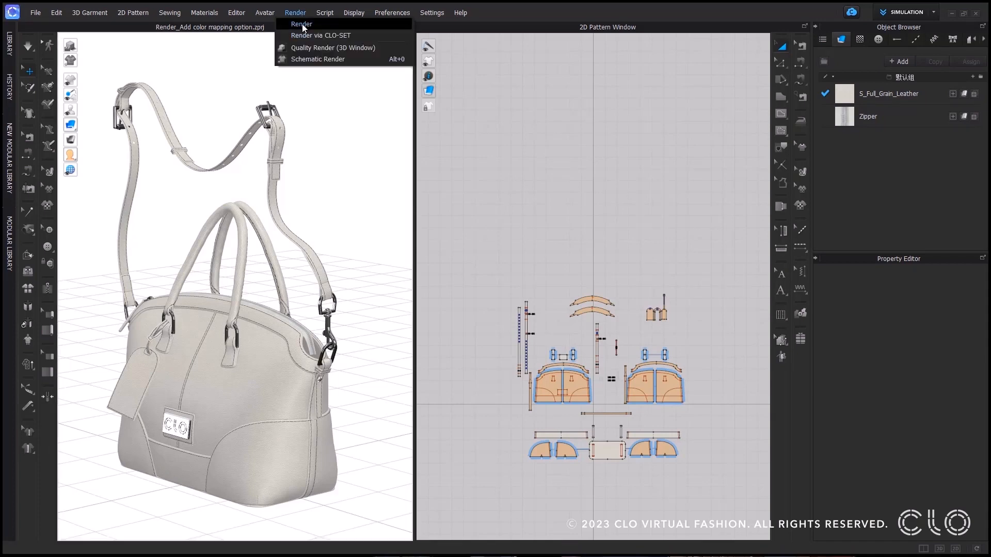
{"action": "left_click", "coordinate": [301, 24]}
{"action": "left_click", "coordinate": [783, 213]}
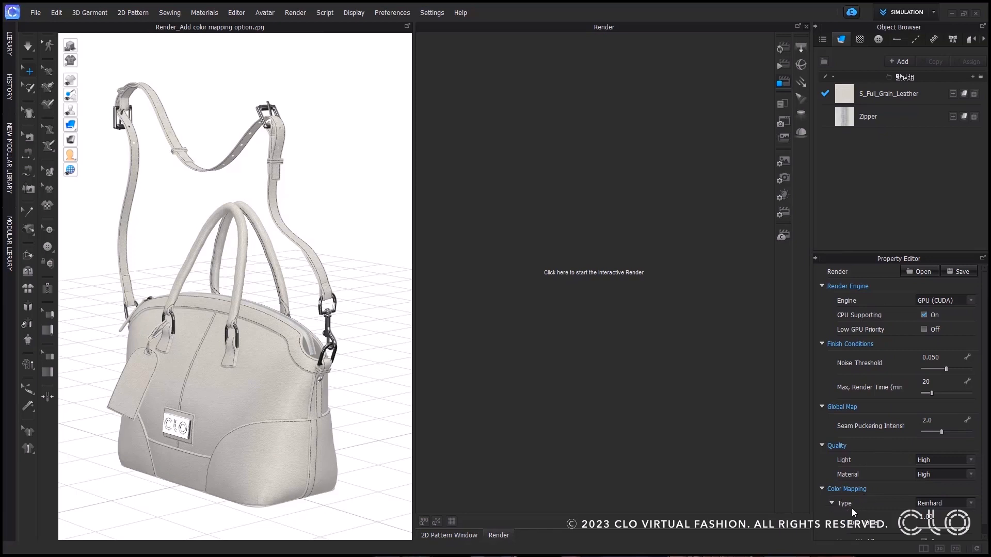
{"action": "left_click", "coordinate": [938, 503]}
{"action": "left_click", "coordinate": [938, 503]}
{"action": "scroll", "coordinate": [939, 503], "scroll_direction": "down", "scroll_amount": 1}
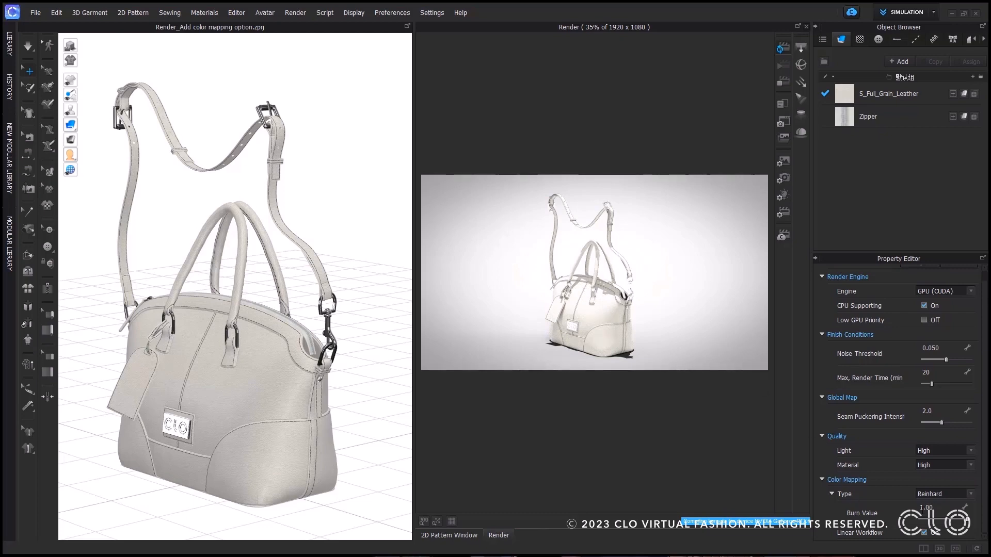
Set the Reinhard color mapping burn value to 0.5 and render the handbag
{"action": "double_click", "coordinate": [935, 508]}
{"action": "type", "text": "0.5"}
{"action": "key", "text": "Return"}
{"action": "left_click", "coordinate": [781, 82]}
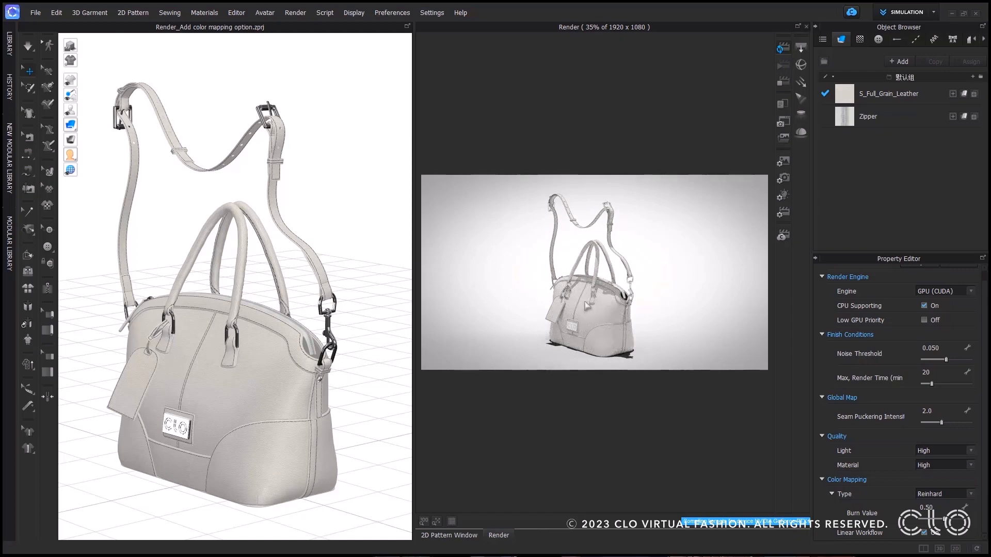
{"action": "left_click", "coordinate": [783, 49]}
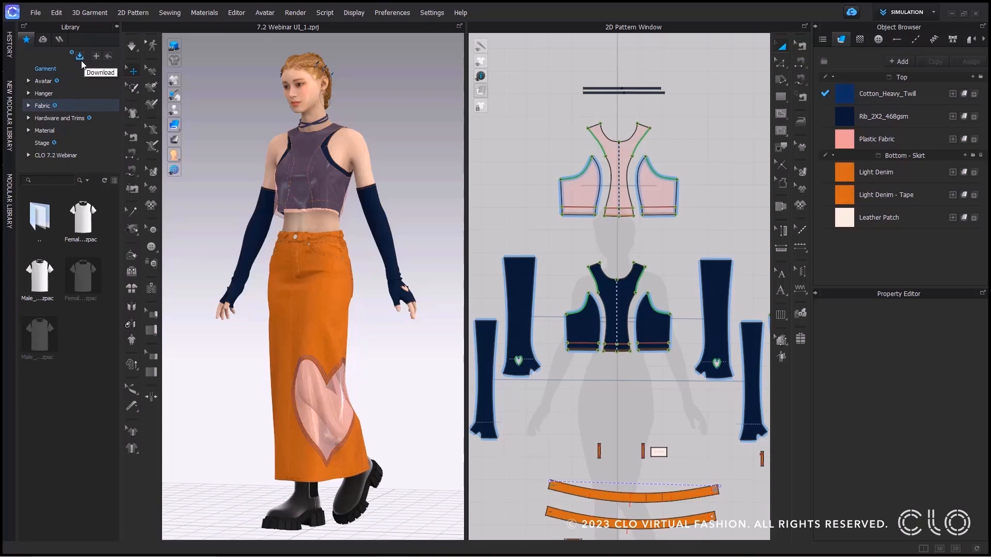
Open the library's Fabric folder and display its contents as a list
{"action": "left_click", "coordinate": [80, 108]}
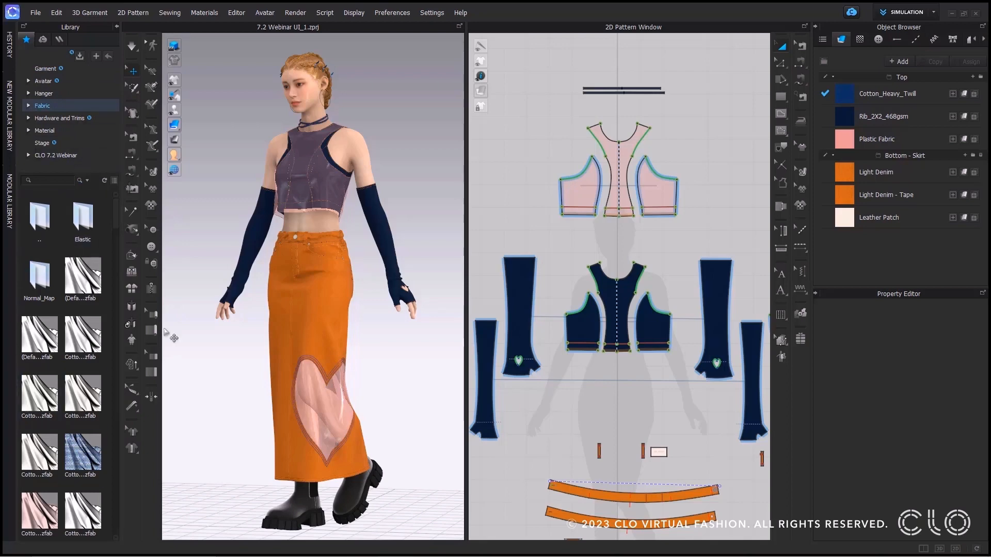
{"action": "left_click", "coordinate": [116, 181]}
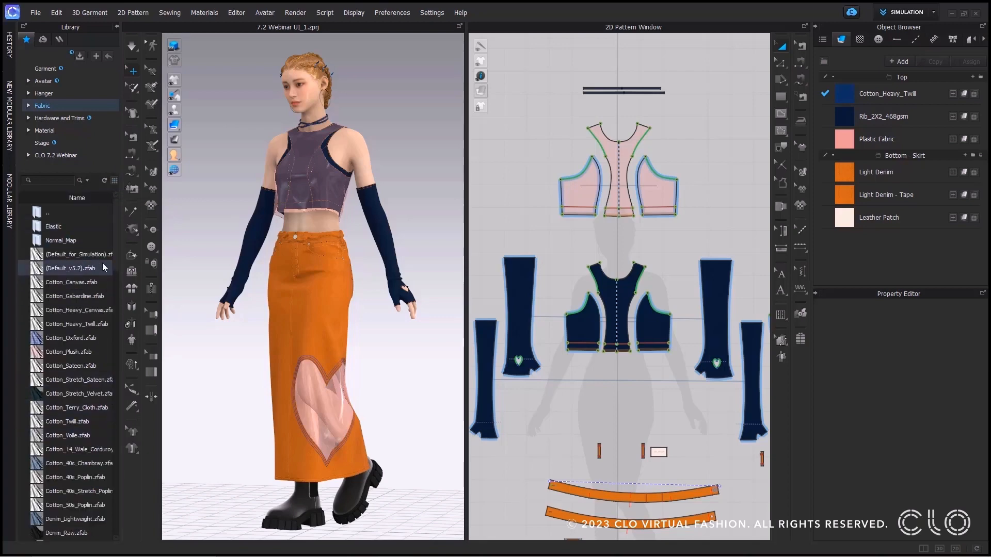
Select the undownloaded Silk_Crepede_Chine, Leather_Lambskin, Trim_Hardware and Fur_Muskrat_Belly fabrics in the library and download them
{"action": "left_click_drag", "start_coordinate": [117, 241], "coordinate": [123, 444]}
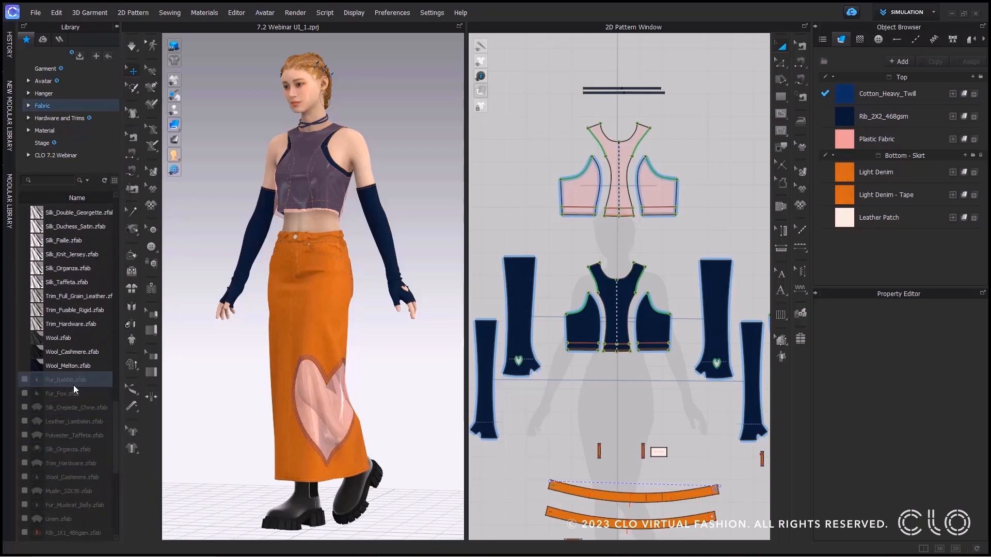
{"action": "mouse_move", "coordinate": [47, 411]}
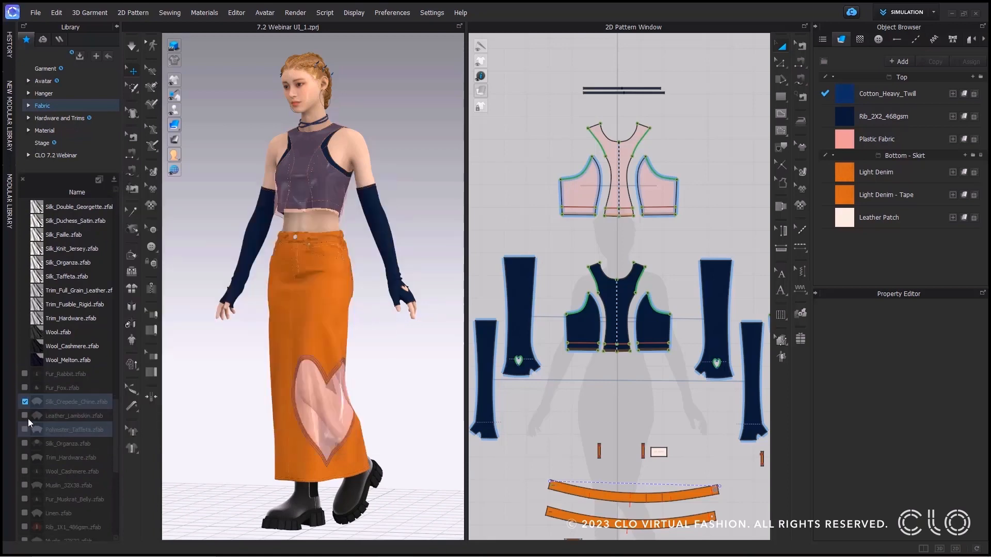
{"action": "left_click", "coordinate": [26, 416]}
{"action": "left_click", "coordinate": [25, 458]}
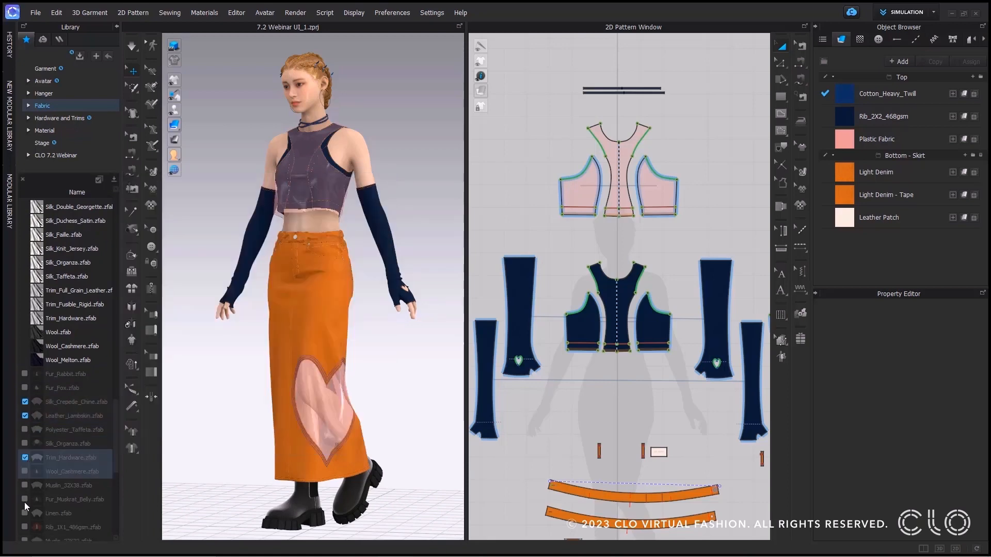
{"action": "left_click", "coordinate": [24, 500]}
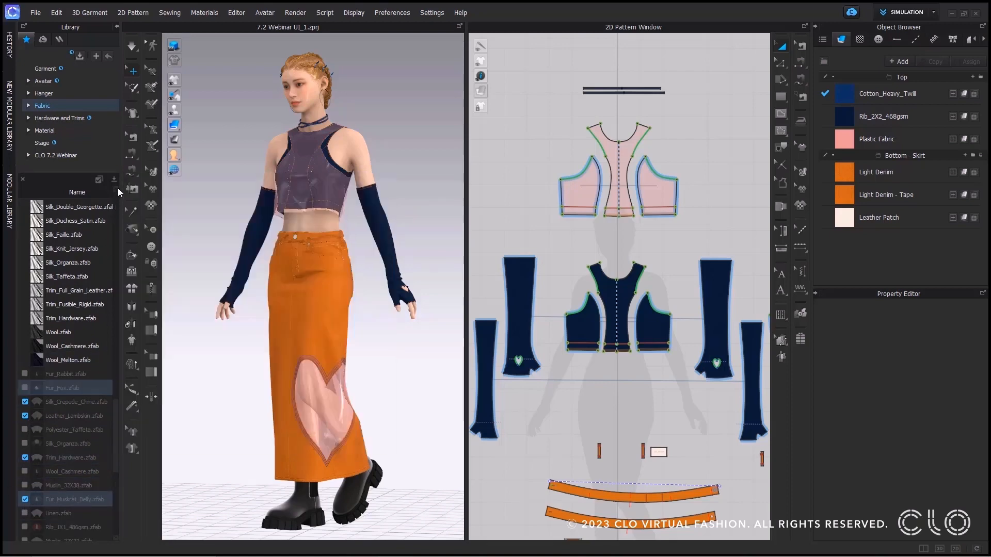
{"action": "left_click", "coordinate": [114, 179]}
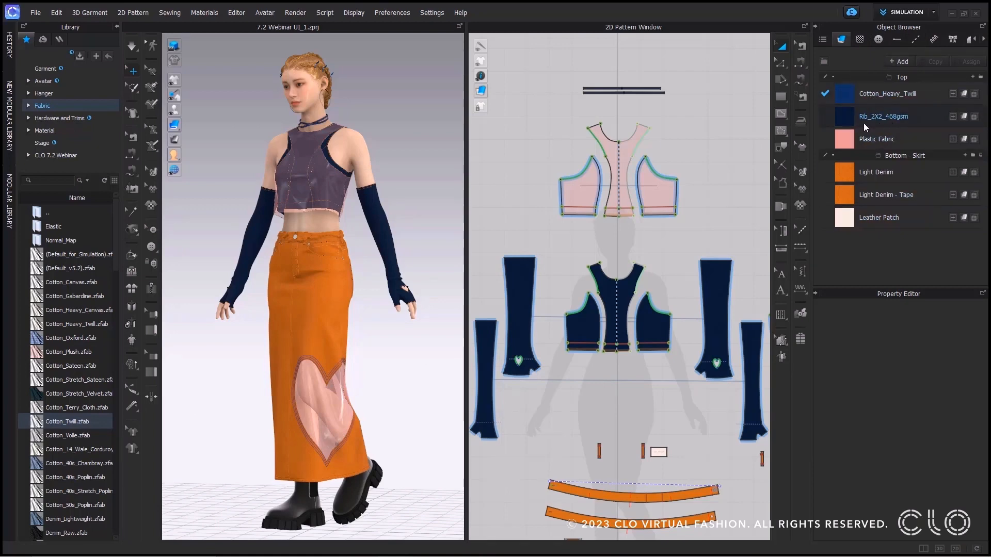
Configure the user settings so that replacing an object in the Object Browser uses the updated name as well
{"action": "left_click", "coordinate": [431, 14]}
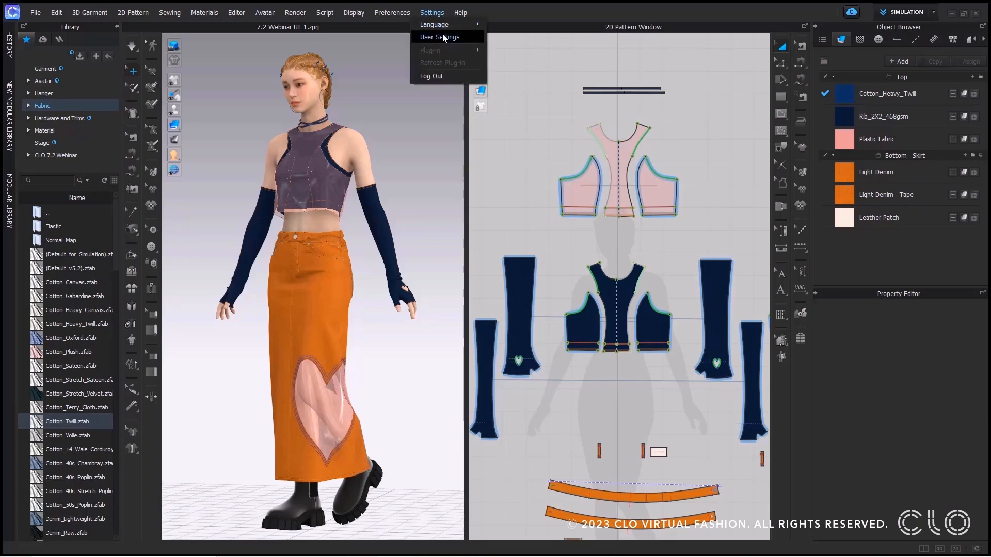
{"action": "left_click", "coordinate": [435, 38]}
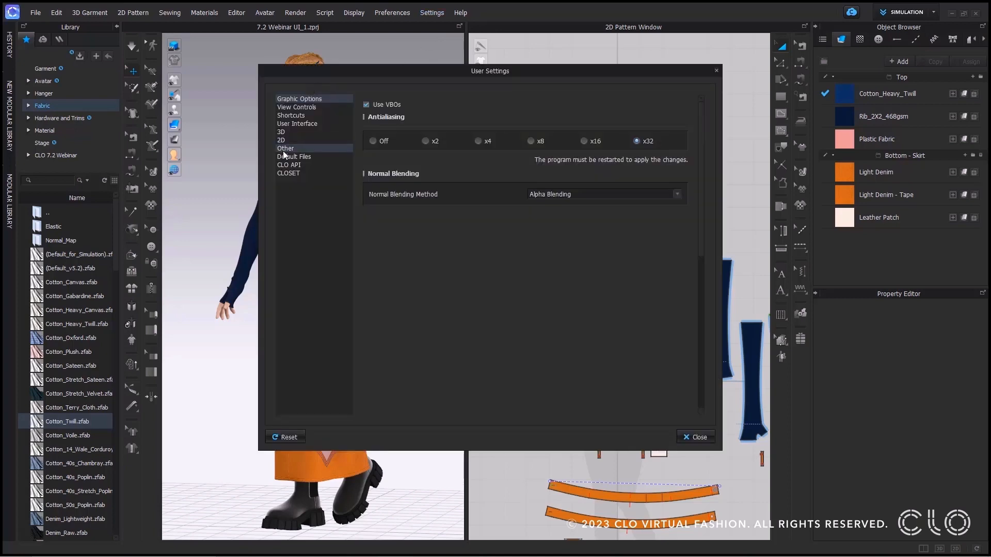
{"action": "left_click", "coordinate": [294, 151]}
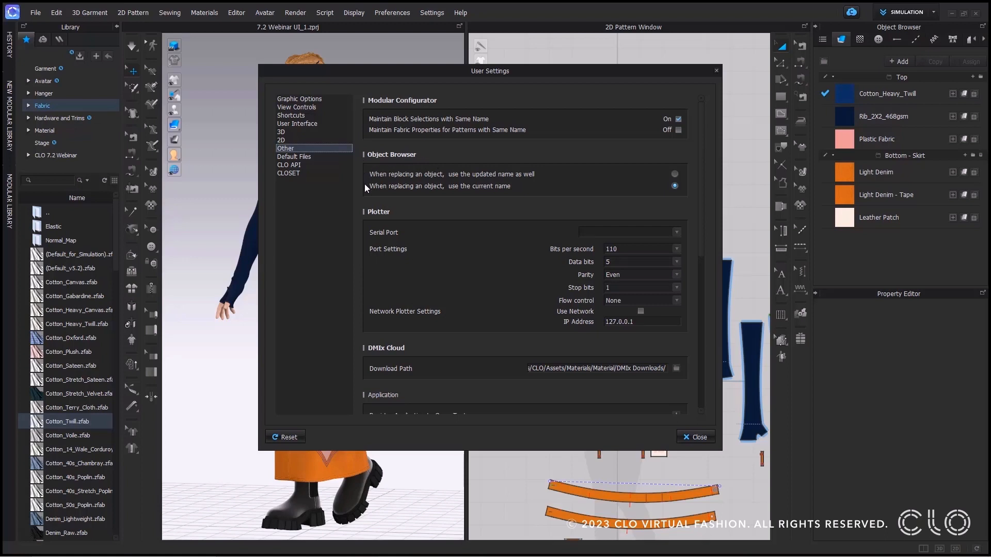
{"action": "left_click", "coordinate": [675, 174]}
{"action": "left_click", "coordinate": [704, 438]}
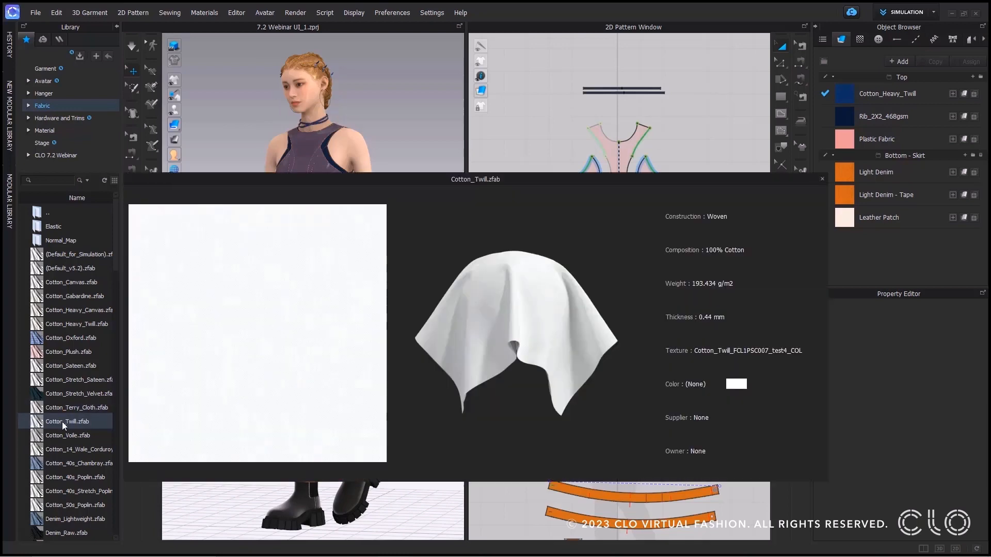
Replace the Top's Rib_2X2_468gsm fabric successively with Cotton_Twill, Cotton_40s_Stretch_Poplin and Denim_Lightweight from the library
{"action": "left_click_drag", "start_coordinate": [62, 422], "coordinate": [951, 117]}
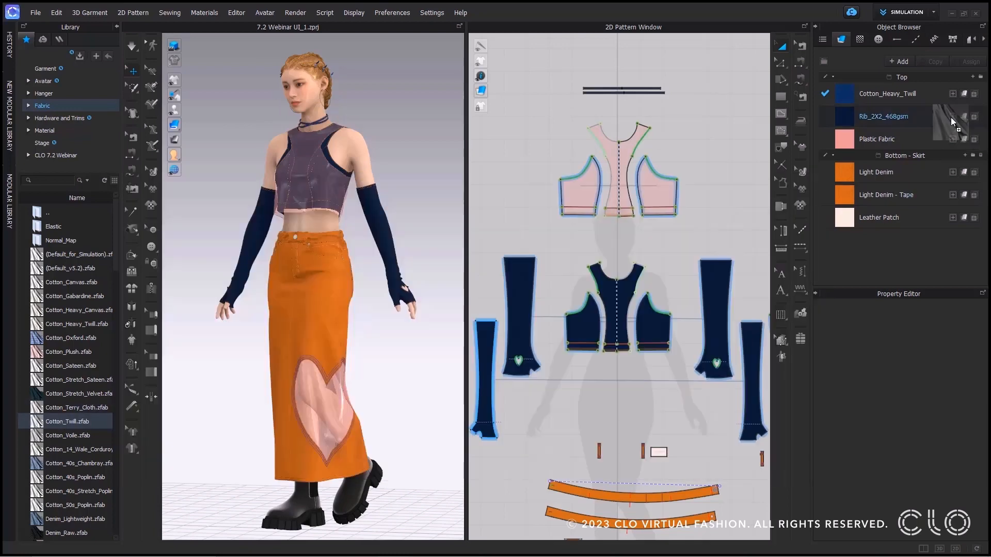
{"action": "left_click_drag", "start_coordinate": [847, 111], "coordinate": [846, 110]}
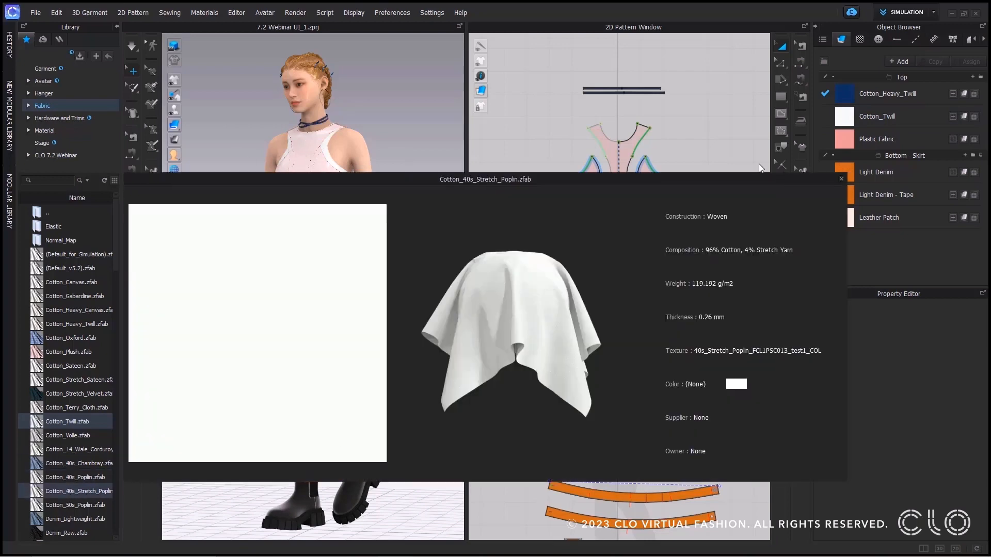
{"action": "left_click_drag", "start_coordinate": [72, 491], "coordinate": [888, 115]}
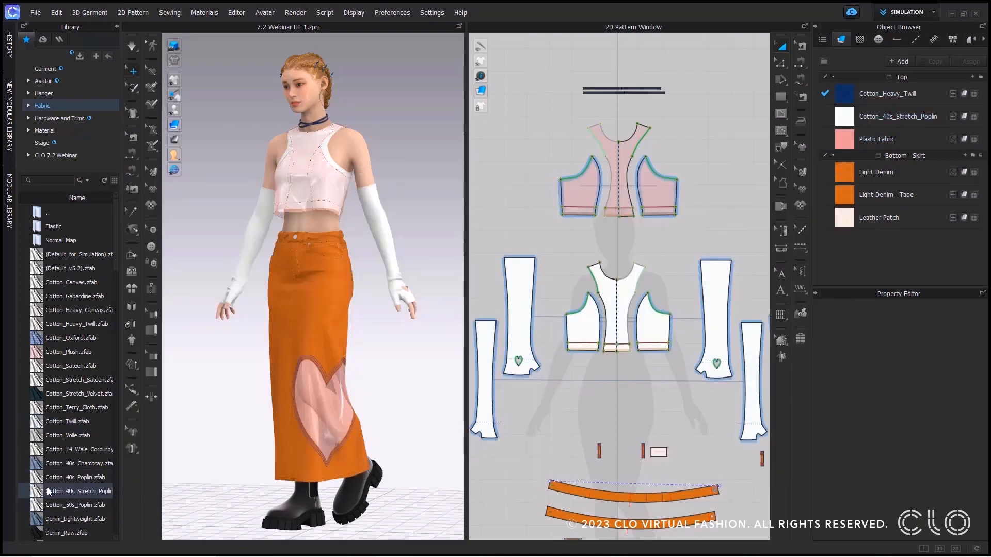
{"action": "scroll", "coordinate": [48, 491], "scroll_direction": "down", "scroll_amount": 3}
{"action": "left_click_drag", "start_coordinate": [72, 380], "coordinate": [898, 117]}
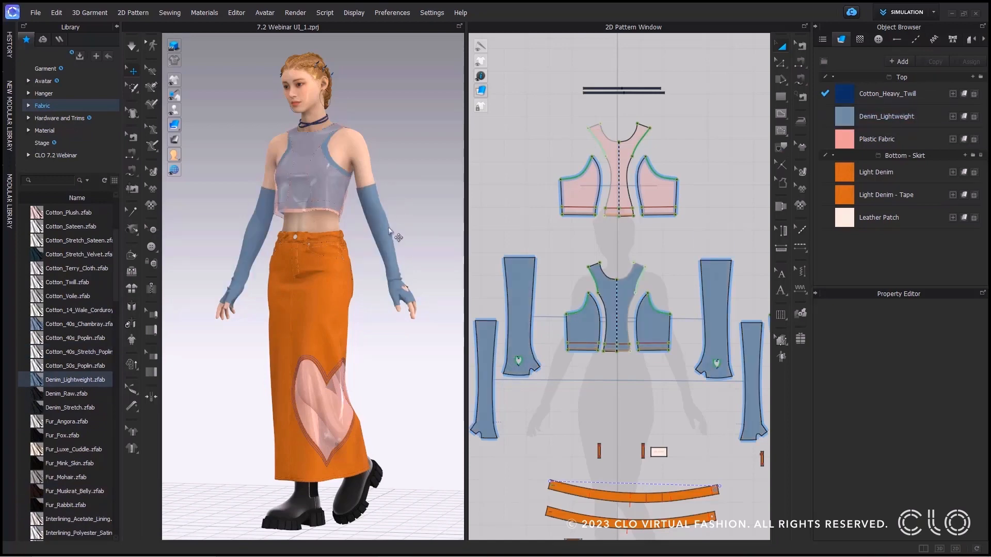
Configure the user settings so that replacing an object in the Object Browser uses the current name
{"action": "left_click", "coordinate": [433, 13]}
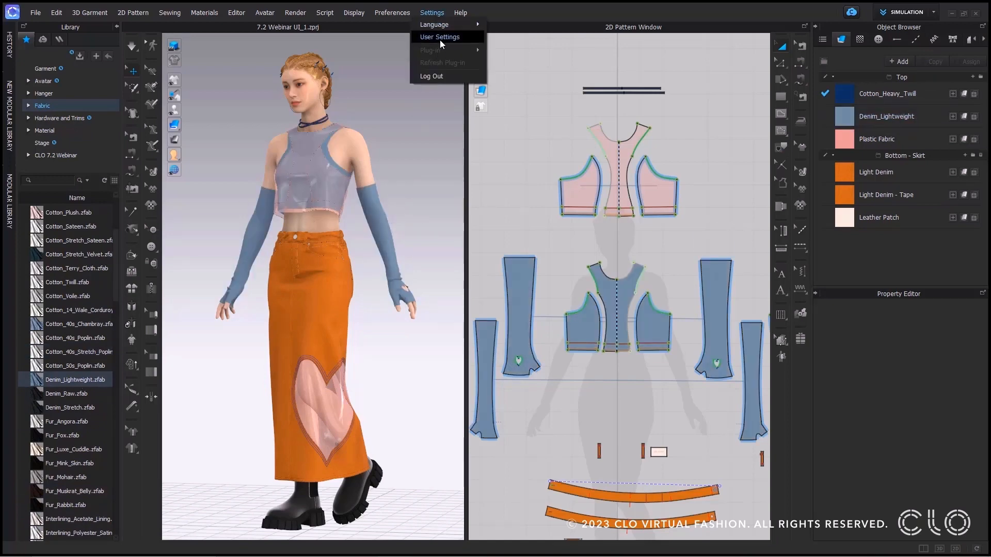
{"action": "left_click", "coordinate": [440, 40]}
{"action": "left_click", "coordinate": [286, 149]}
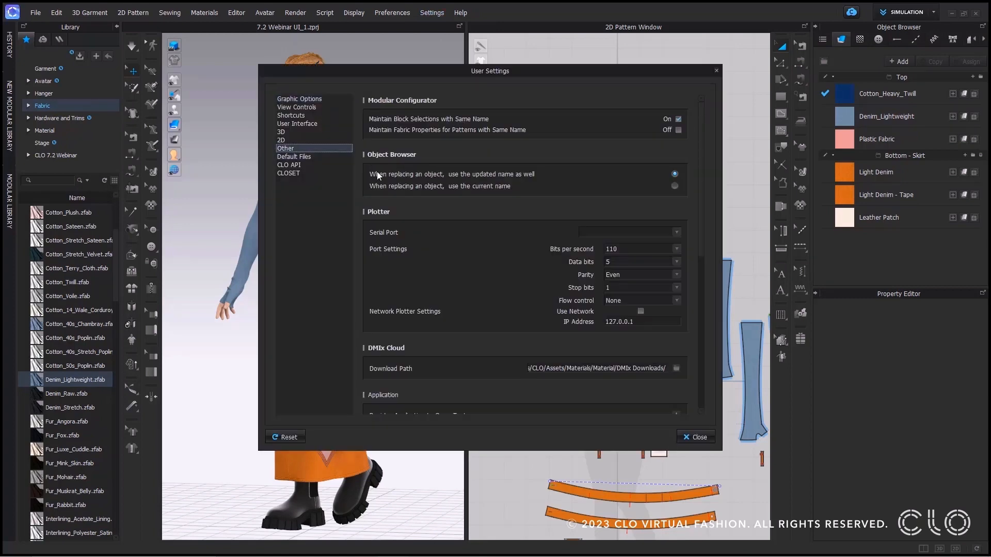
{"action": "left_click", "coordinate": [674, 186]}
{"action": "left_click", "coordinate": [696, 437]}
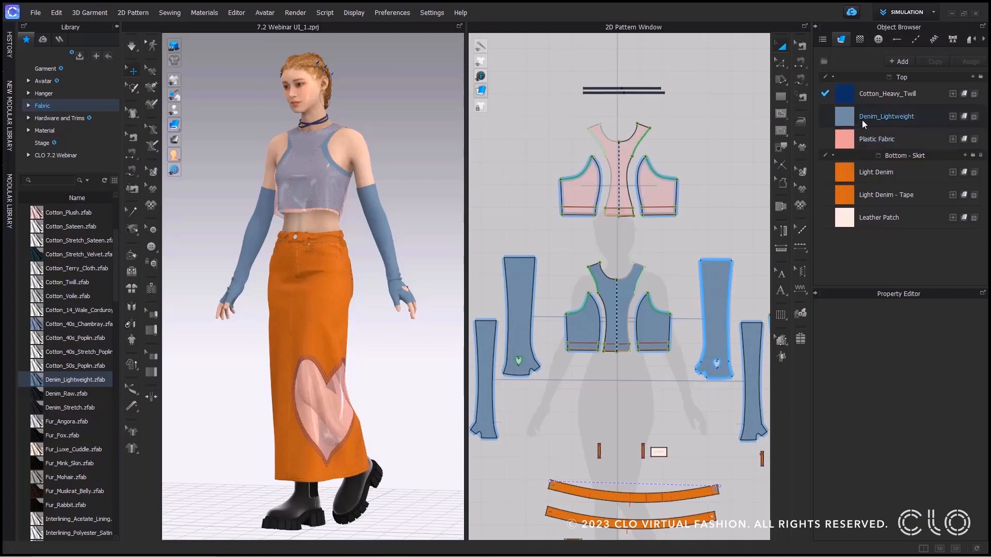
Replace the Top's Denim_Lightweight fabric with Rib_1X1_486gsm and after that with the Sherpa_Fleece_Poly_275 fabric from the library
{"action": "scroll", "coordinate": [82, 372], "scroll_direction": "down", "scroll_amount": 10}
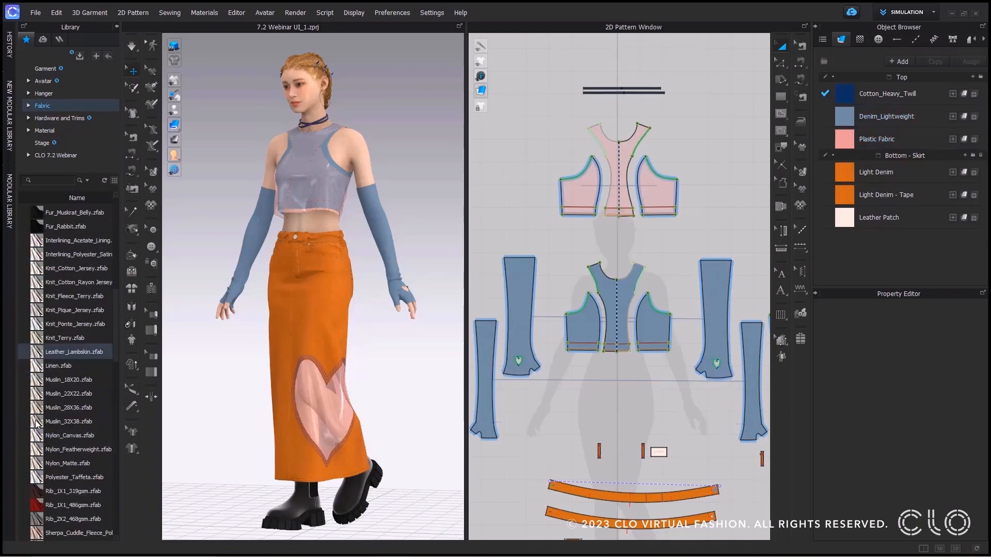
{"action": "left_click_drag", "start_coordinate": [83, 371], "coordinate": [915, 119]}
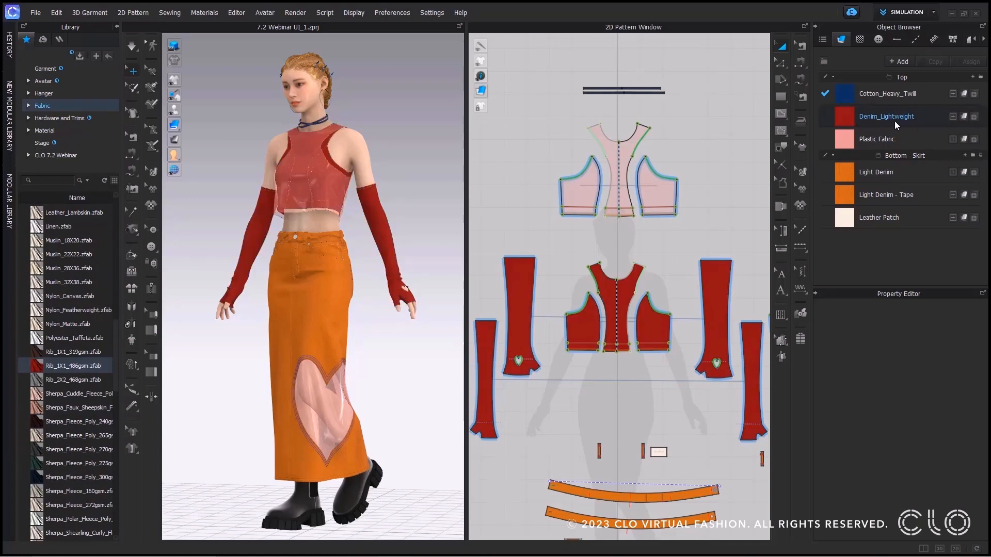
{"action": "scroll", "coordinate": [87, 319], "scroll_direction": "down", "scroll_amount": 5}
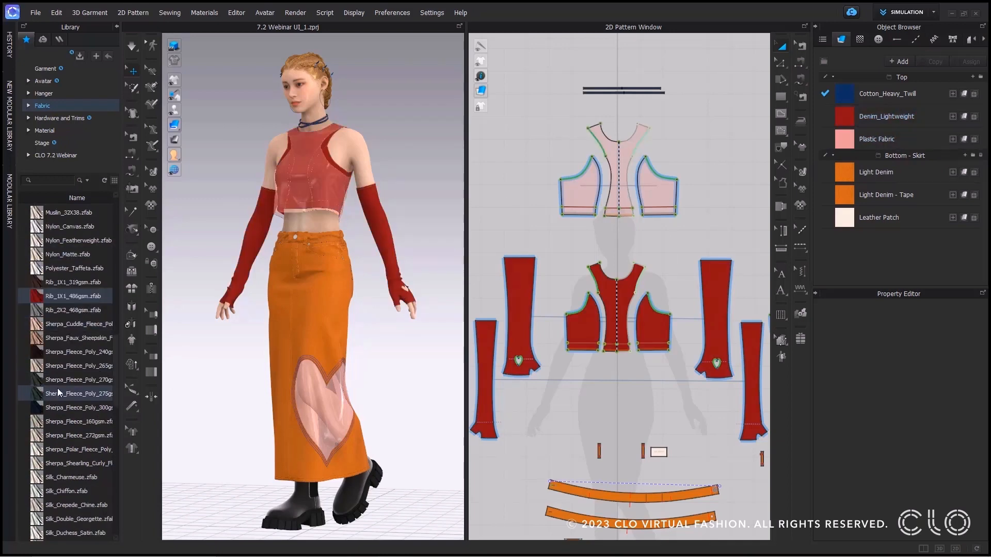
{"action": "mouse_move", "coordinate": [59, 395]}
{"action": "left_click_drag", "start_coordinate": [59, 395], "coordinate": [925, 116]}
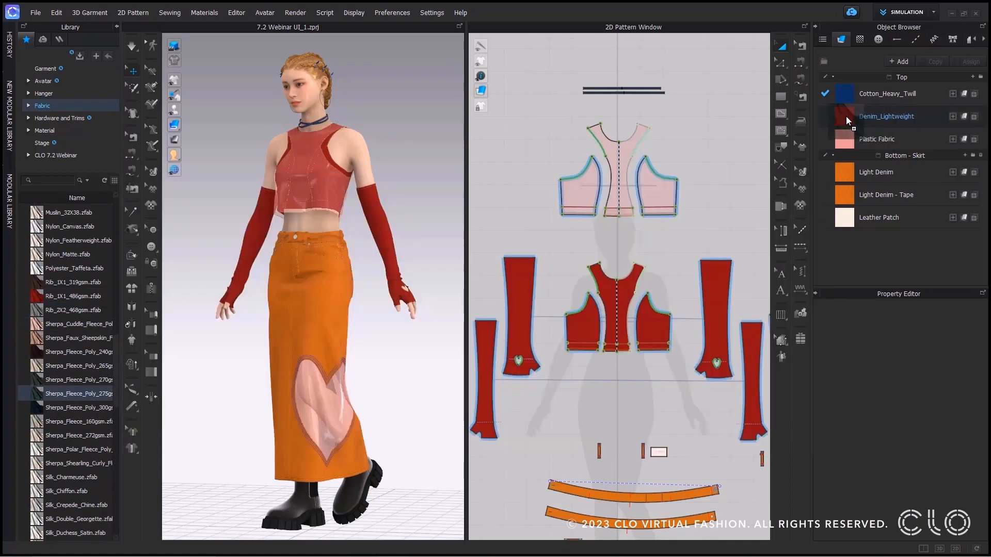
{"action": "left_click_drag", "start_coordinate": [847, 117], "coordinate": [846, 116]}
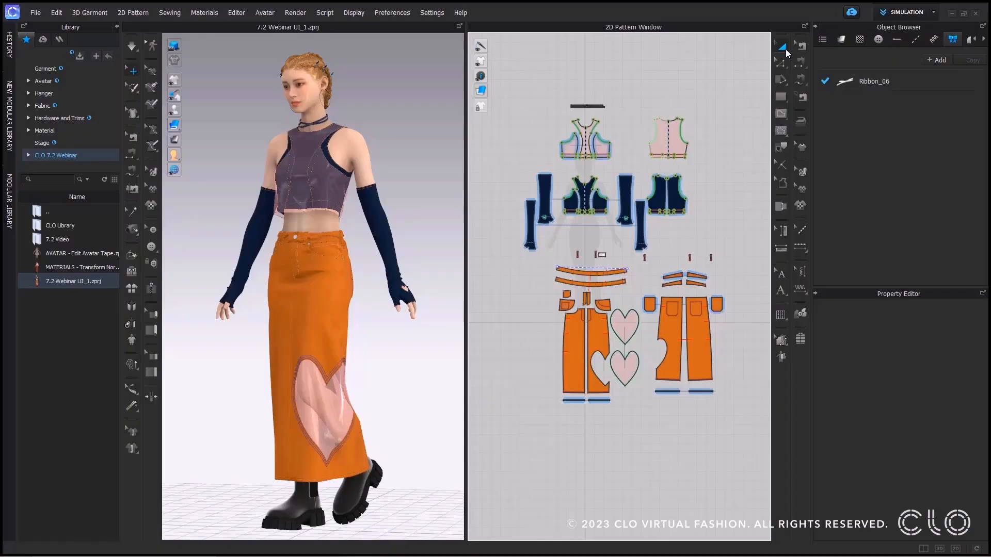
{"action": "scroll", "coordinate": [645, 155], "scroll_direction": "up", "scroll_amount": 3}
{"action": "right_click", "coordinate": [655, 147]}
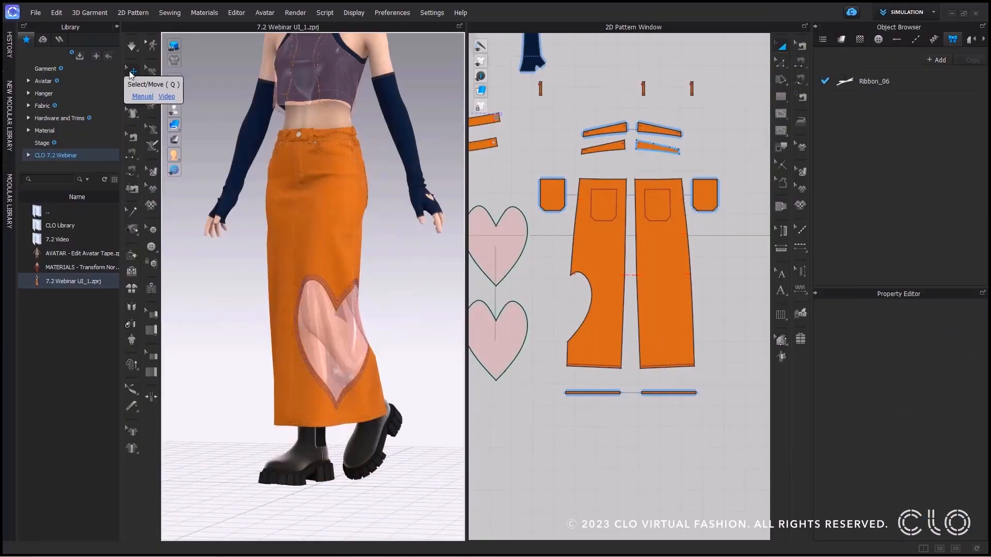
{"action": "right_click", "coordinate": [354, 342]}
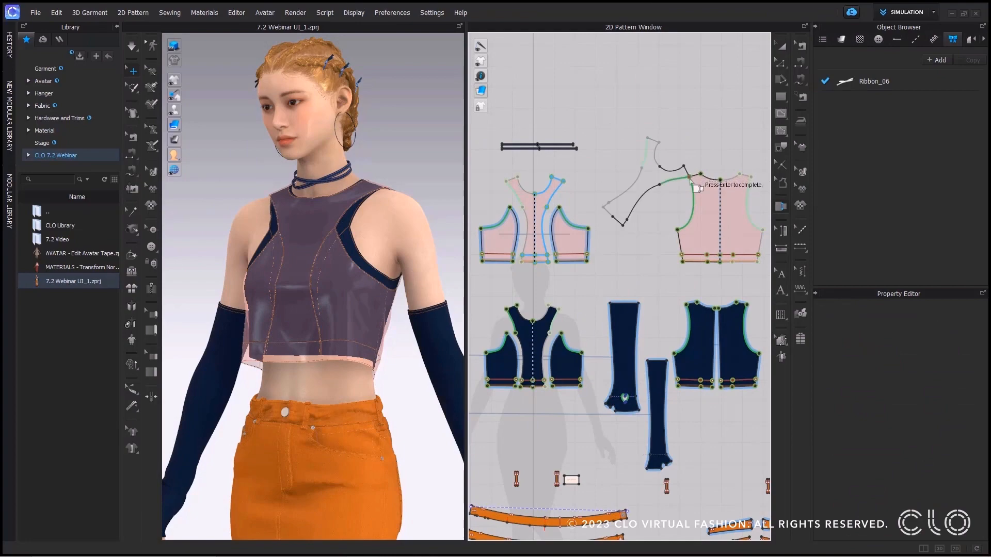
Add notches to both patterns where the walked pink front panel meets the pink back bodice
{"action": "right_click", "coordinate": [695, 196]}
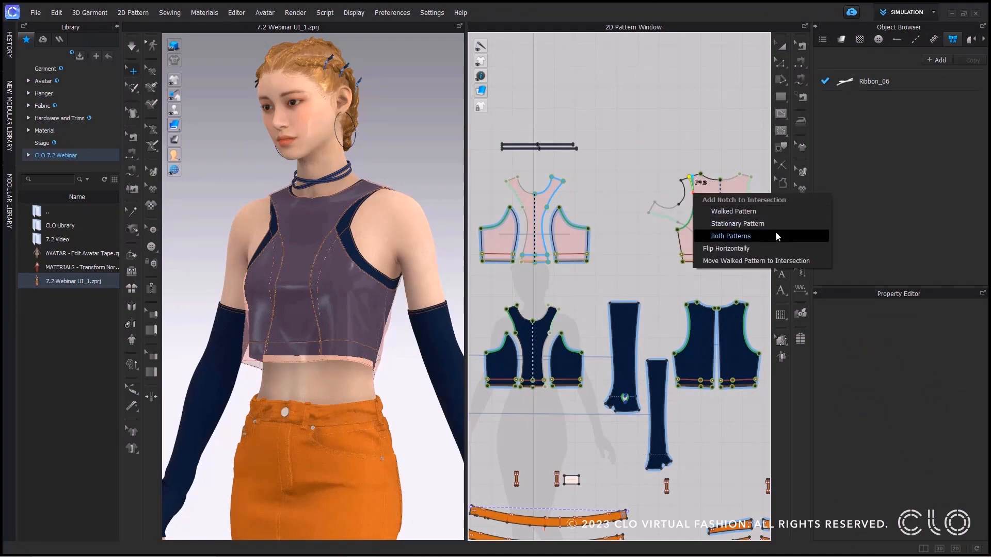
{"action": "left_click", "coordinate": [731, 236]}
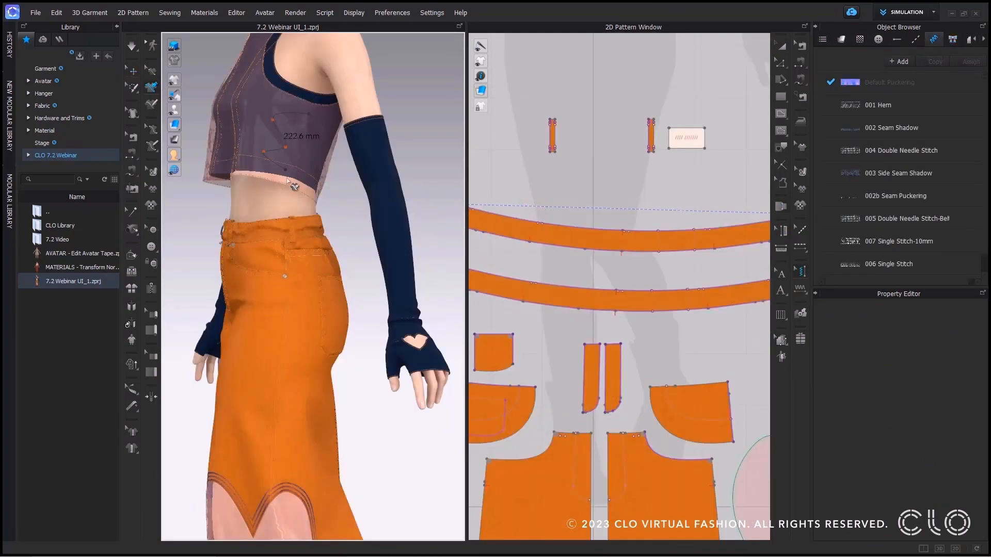
Finish a zigzag 3D line about 231 mm long on the side of the cropped top and open its context options
{"action": "double_click", "coordinate": [293, 186]}
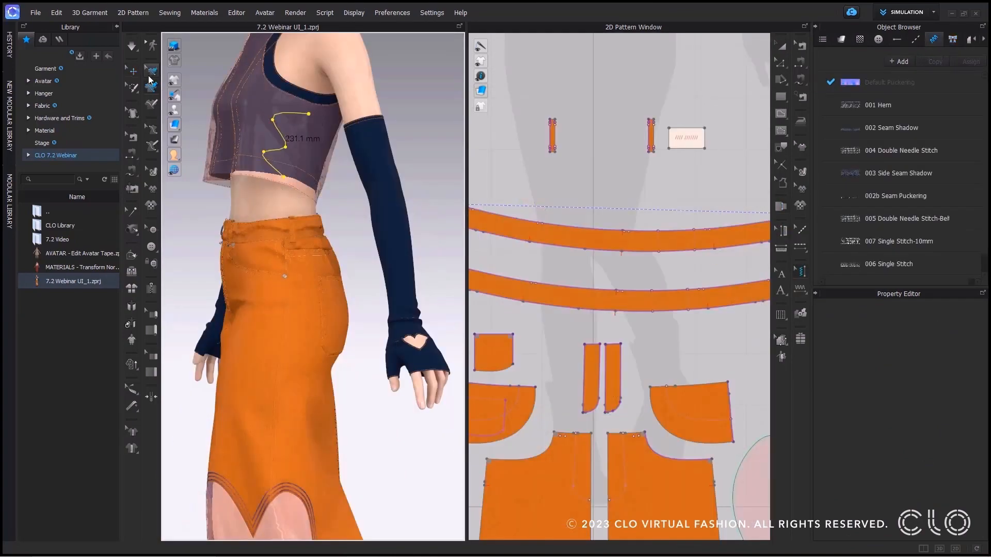
{"action": "right_click", "coordinate": [279, 133]}
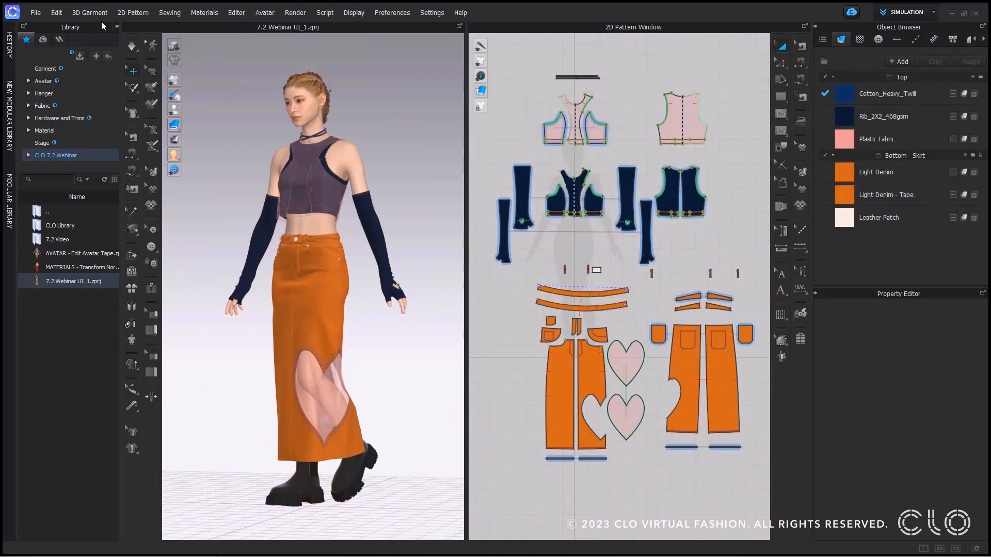
Examine the file, edit and display commands, including the context commands for 3D garments and 2D patterns
{"action": "left_click", "coordinate": [35, 13]}
{"action": "mouse_move", "coordinate": [77, 138]}
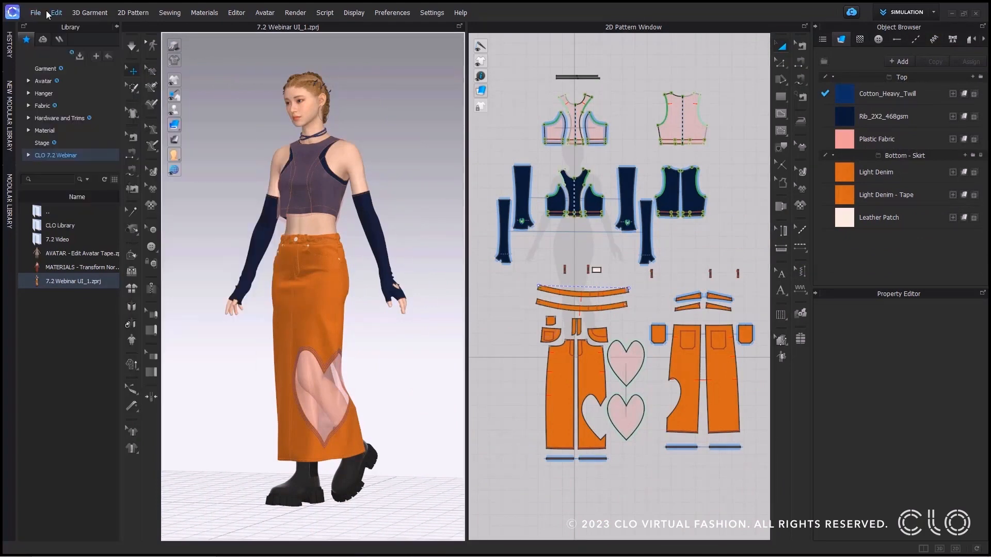
{"action": "left_click", "coordinate": [56, 13]}
{"action": "mouse_move", "coordinate": [110, 128]}
{"action": "mouse_move", "coordinate": [191, 126]}
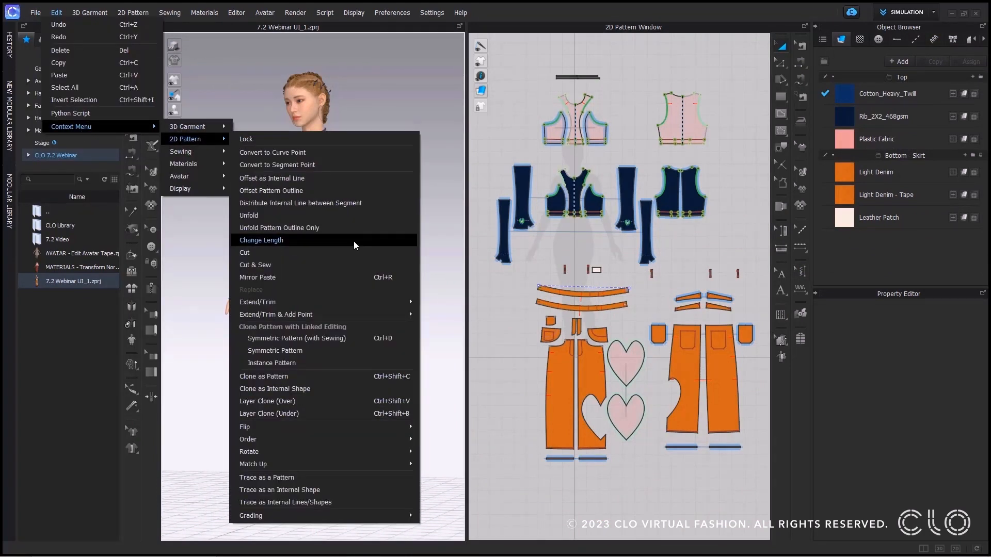
{"action": "left_click", "coordinate": [354, 12]}
{"action": "mouse_move", "coordinate": [380, 225]}
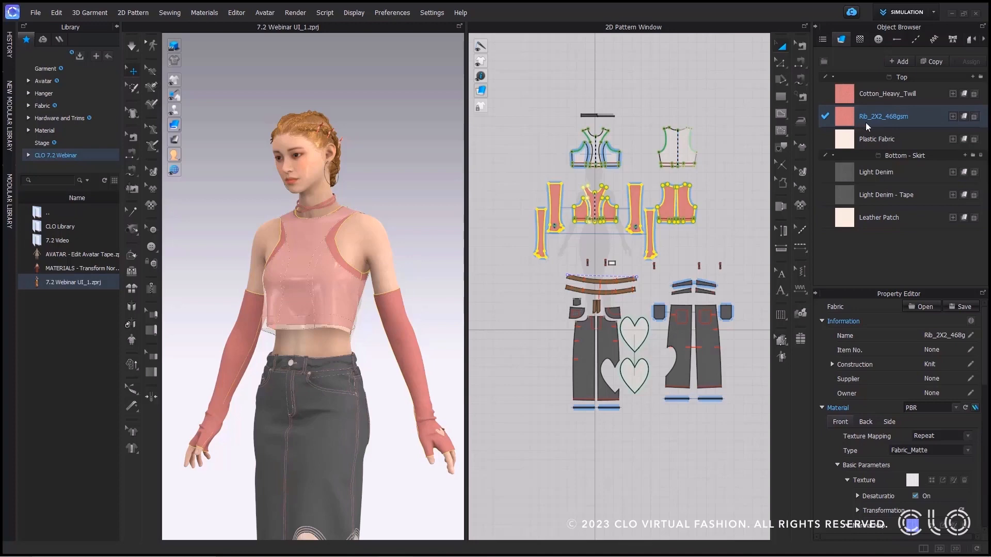
Set the Rib_2X2_468gsm fabric colour to the grey-blue Pantone FHI Cotton TCX swatch with hex value 829CA5
{"action": "scroll", "coordinate": [895, 401], "scroll_direction": "down", "scroll_amount": 5}
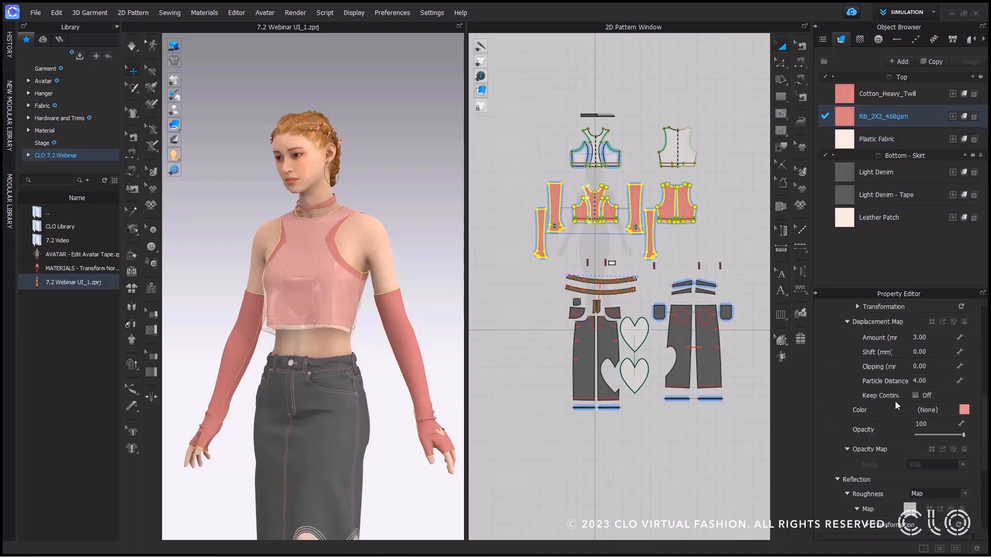
{"action": "left_click", "coordinate": [965, 410]}
{"action": "mouse_move", "coordinate": [739, 133]}
{"action": "left_mouse_down"}
{"action": "mouse_move", "coordinate": [728, 193]}
{"action": "mouse_move", "coordinate": [734, 135]}
{"action": "left_mouse_up"}
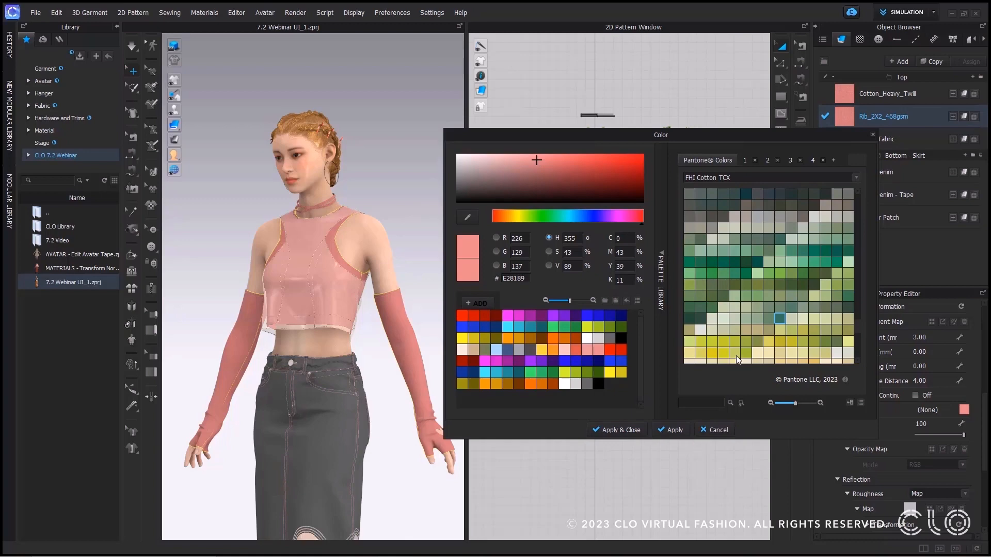
{"action": "scroll", "coordinate": [782, 308], "scroll_direction": "down", "scroll_amount": 5}
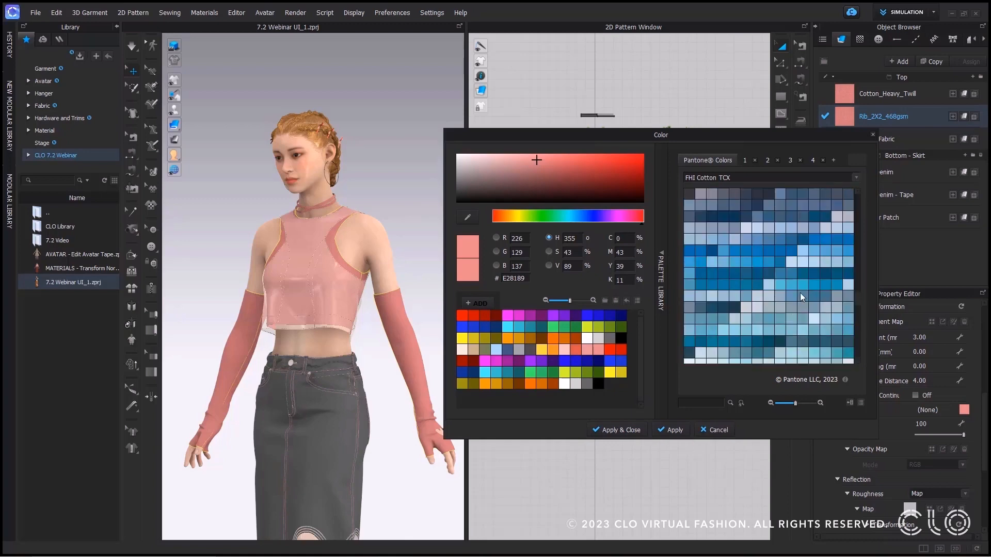
{"action": "left_click", "coordinate": [800, 292]}
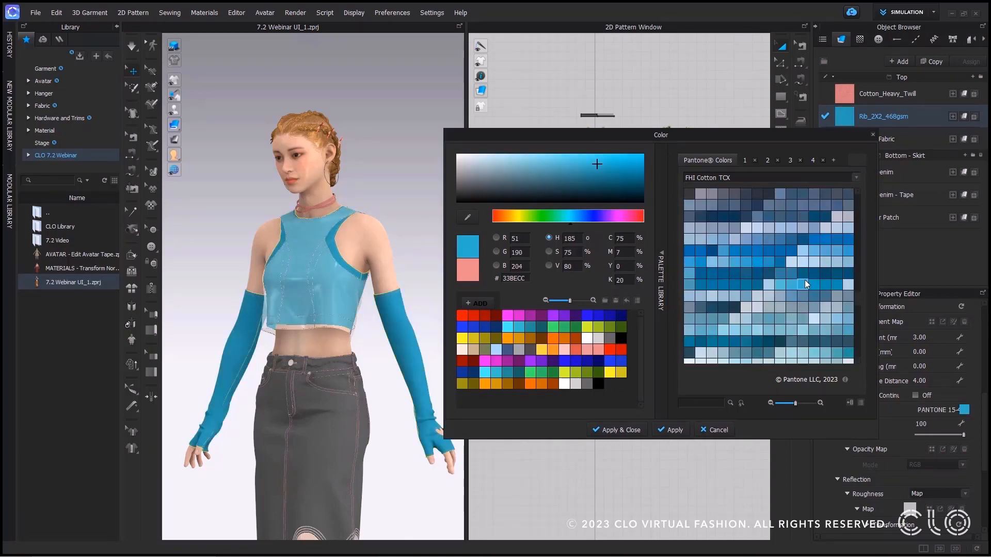
{"action": "left_click", "coordinate": [802, 307]}
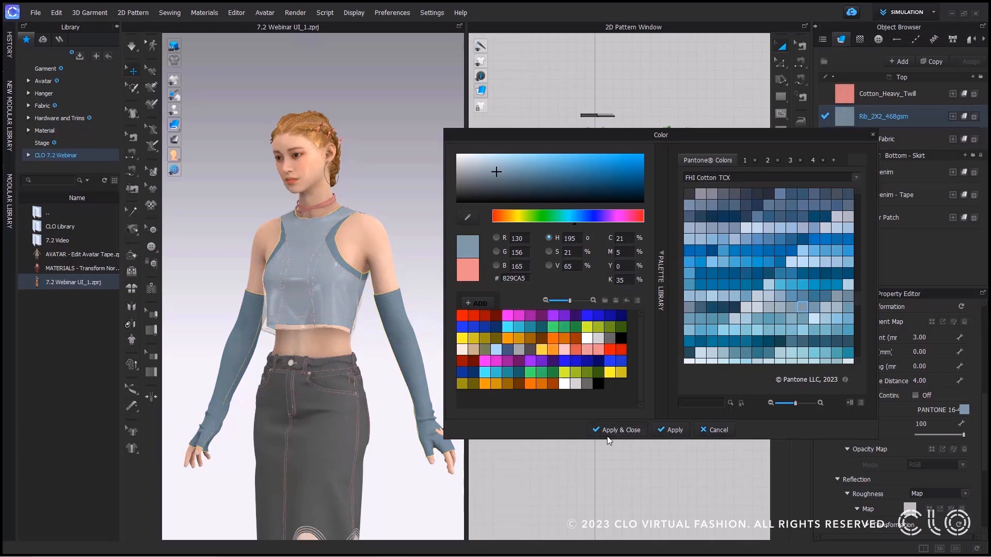
{"action": "left_click", "coordinate": [642, 435]}
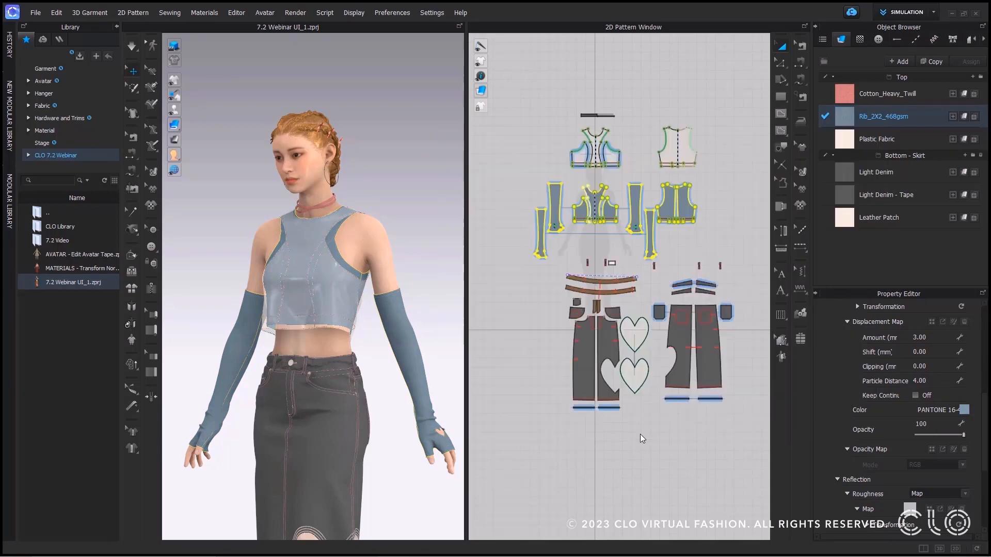